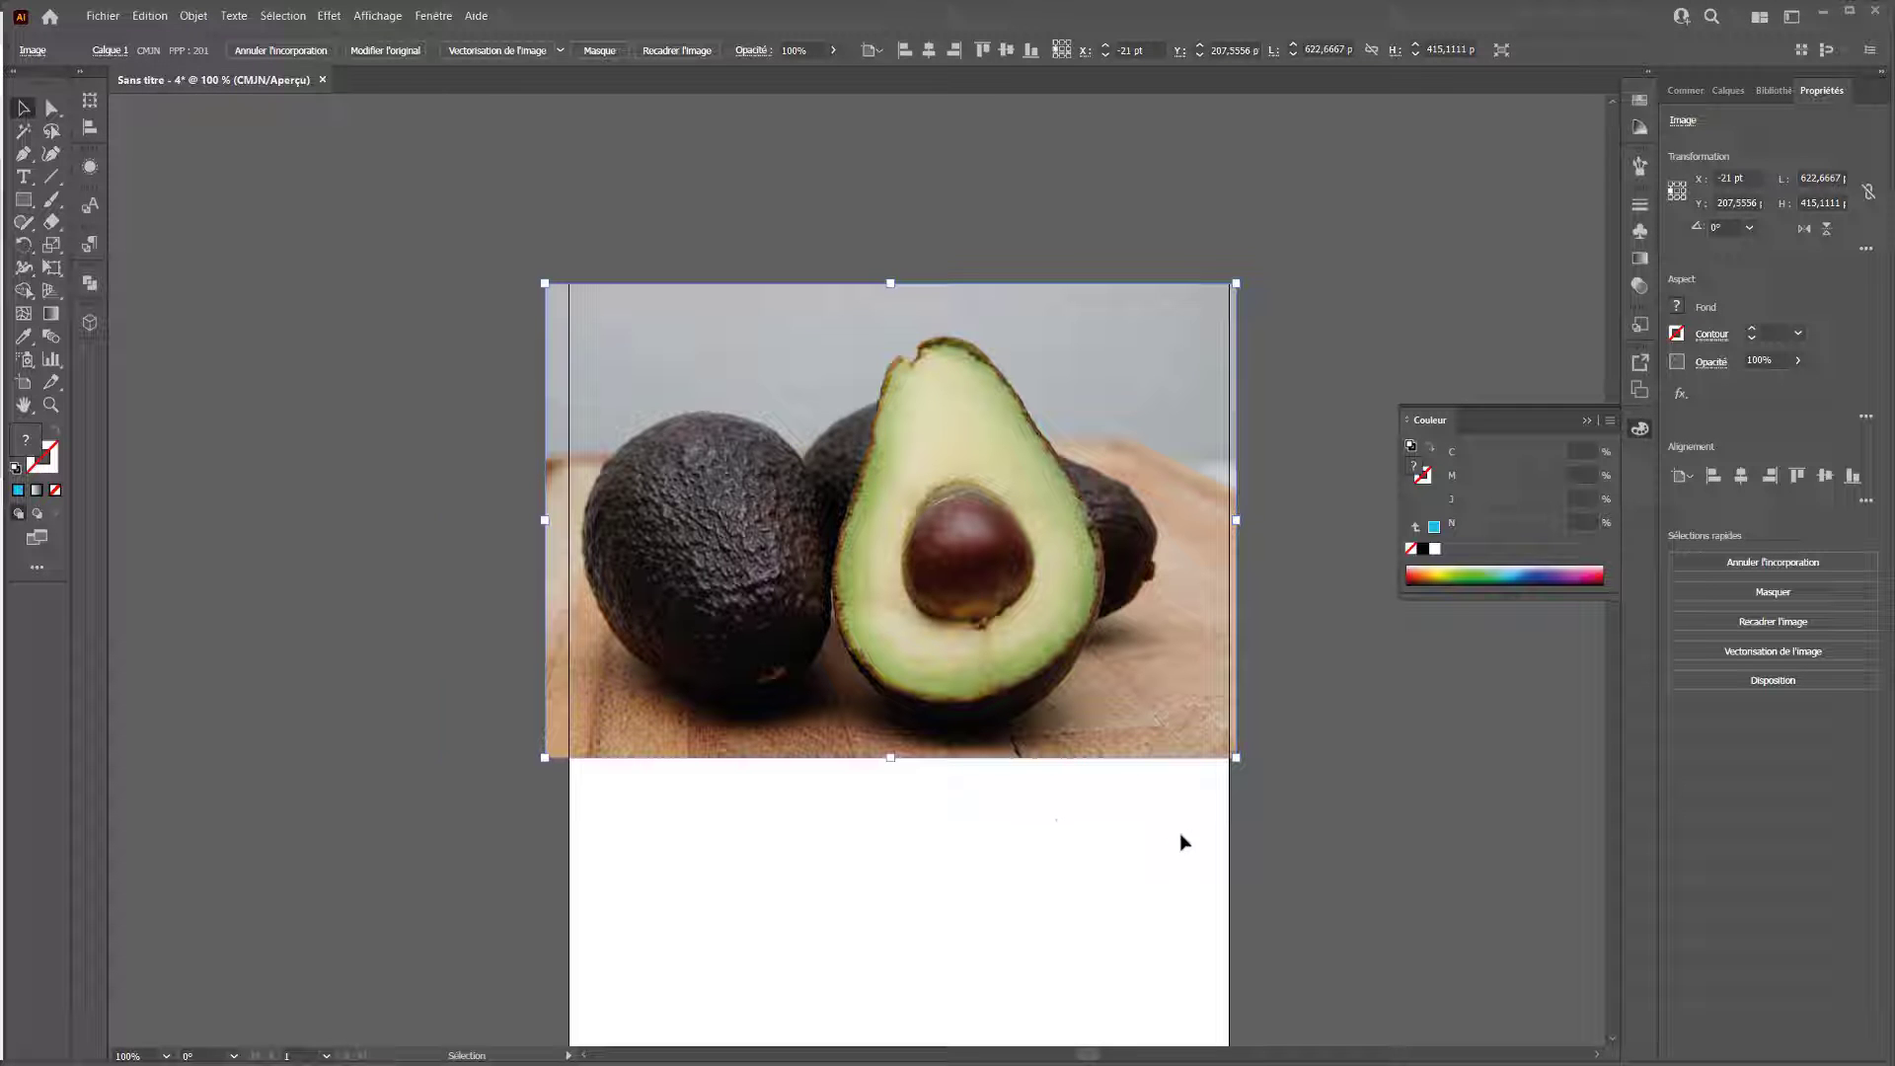
# Trace the cut avocado half's flesh outline over the photo with the Pen tool as one closed shape.
pyautogui.moveTo(1048, 721)
pyautogui.mouseDown()
pyautogui.moveTo(997, 681)
pyautogui.moveTo(1043, 691)
pyautogui.mouseUp()
pyautogui.moveTo(879, 815); pyautogui.dragTo(633, 824)
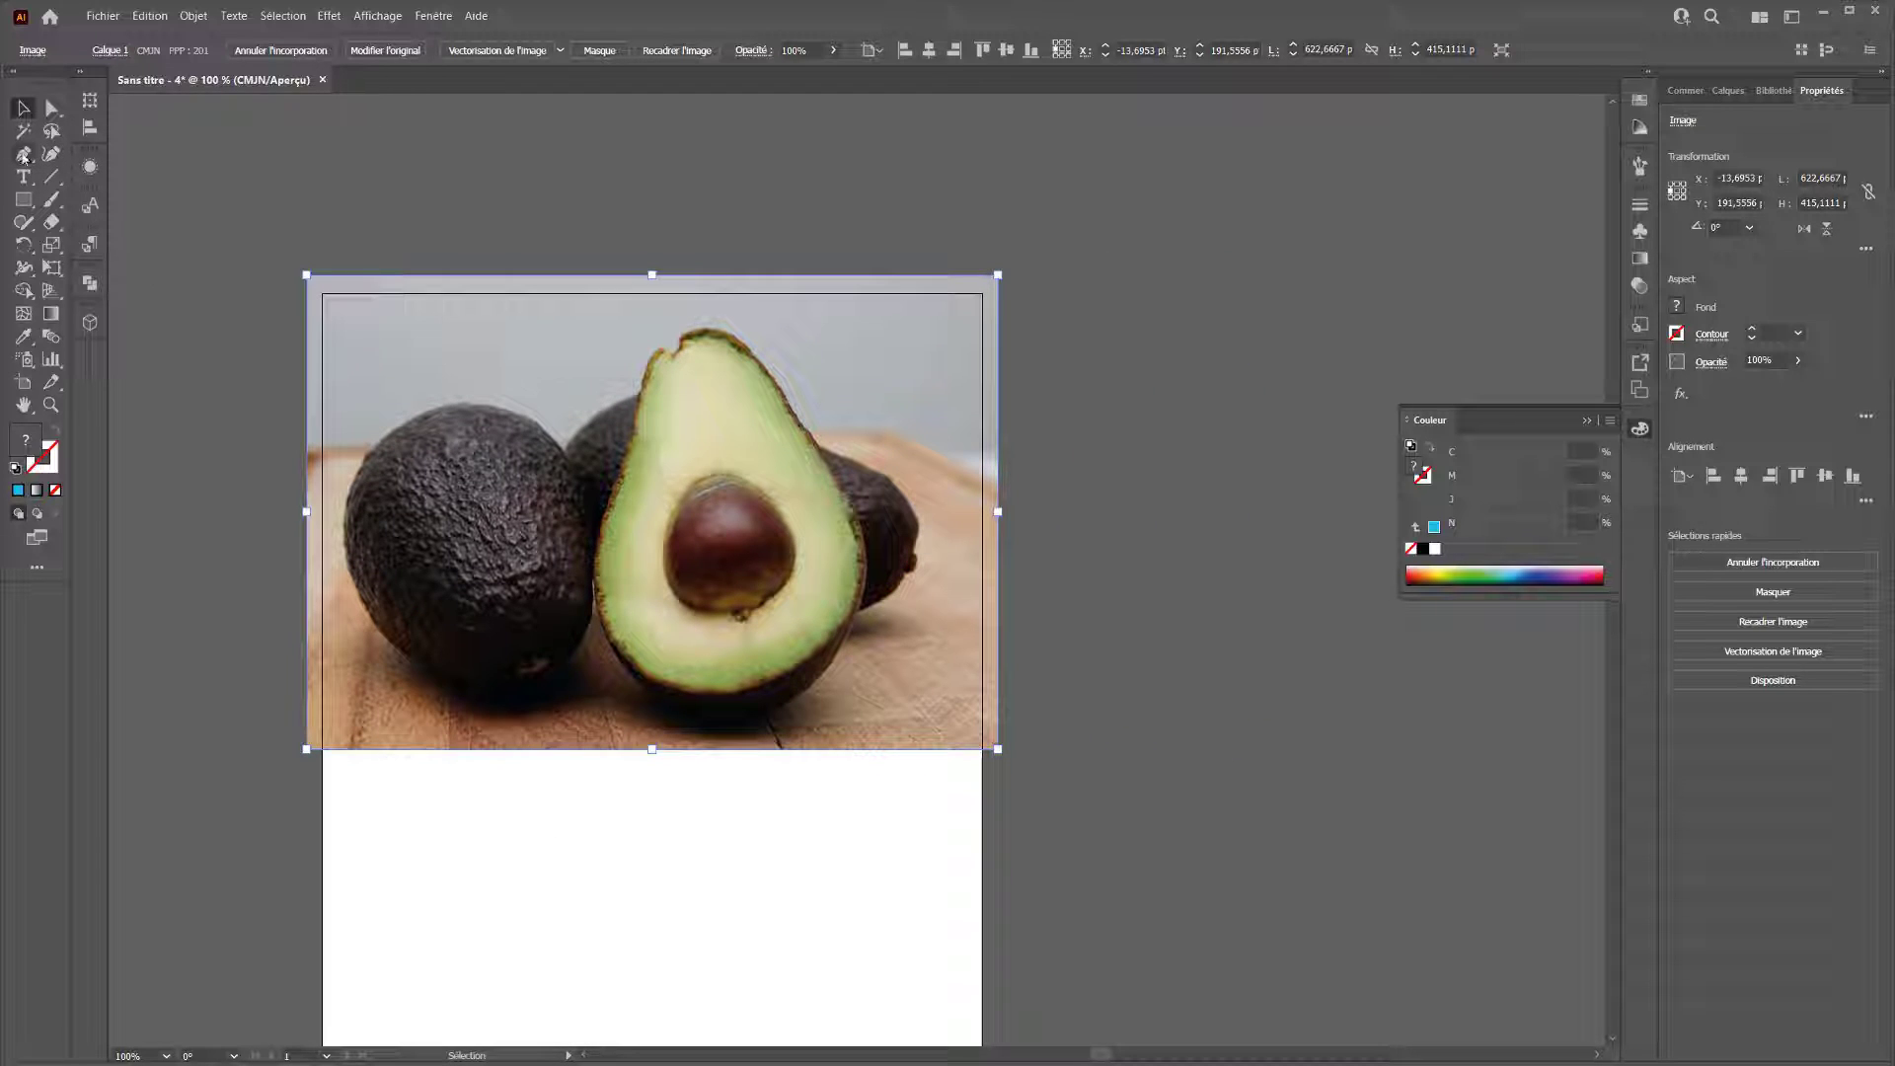
pyautogui.click(24, 155)
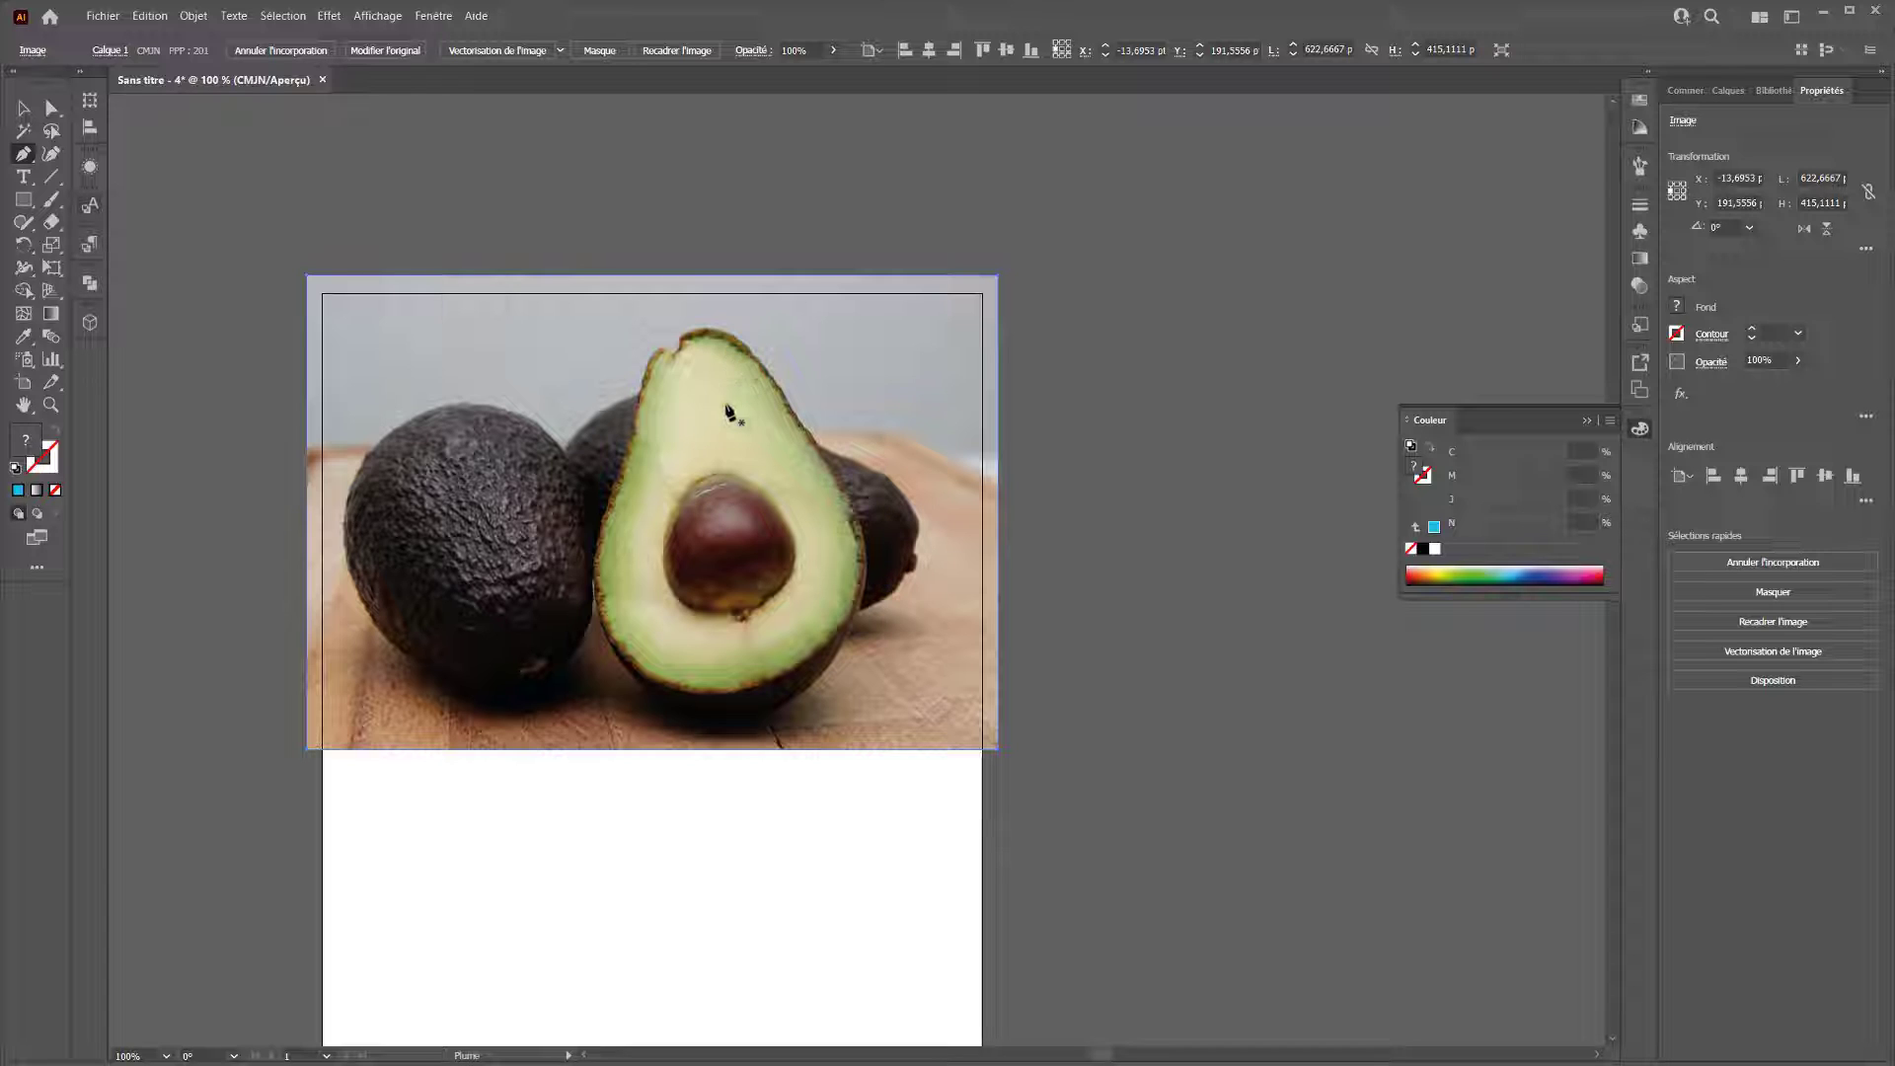
pyautogui.click(686, 343)
pyautogui.click(725, 336)
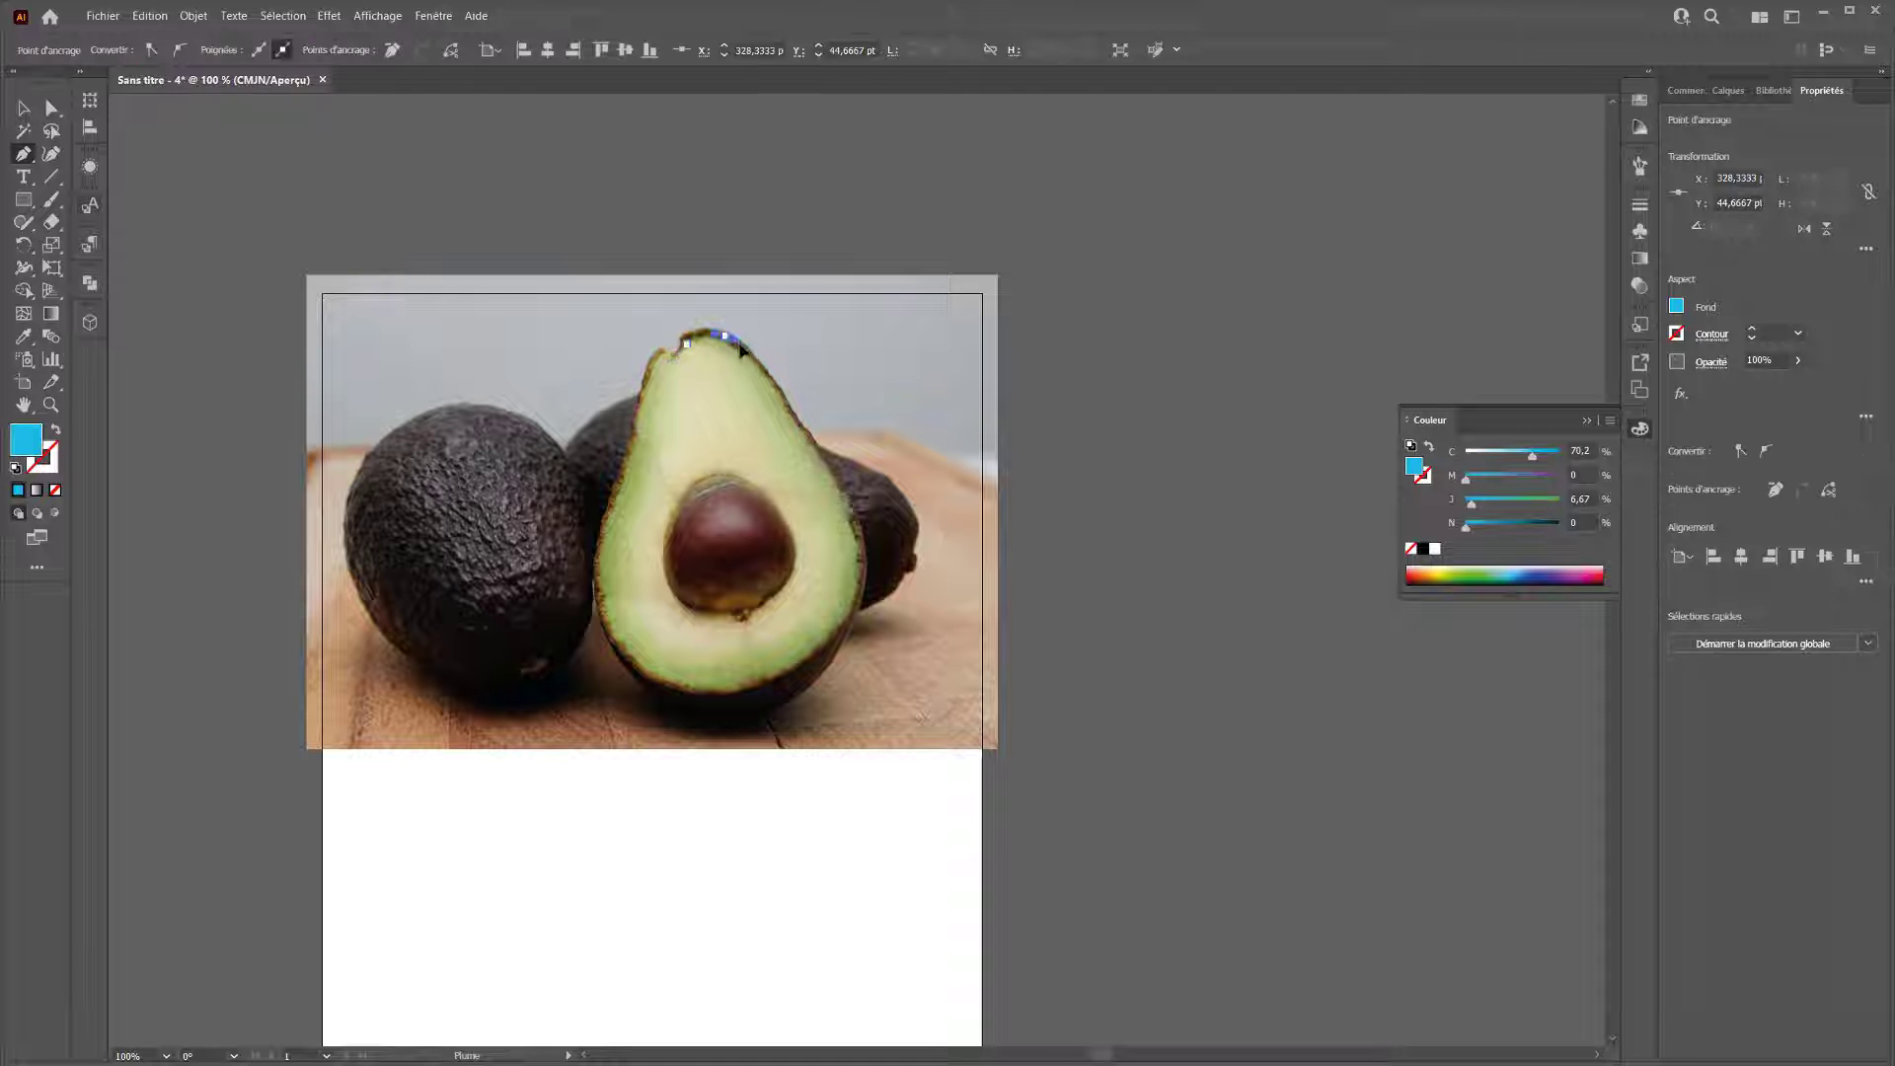
pyautogui.moveTo(860, 531); pyautogui.dragTo(873, 596)
pyautogui.moveTo(799, 662); pyautogui.dragTo(756, 690)
pyautogui.moveTo(628, 654); pyautogui.dragTo(607, 504)
pyautogui.moveTo(687, 344); pyautogui.dragTo(676, 351)
pyautogui.click(672, 355)
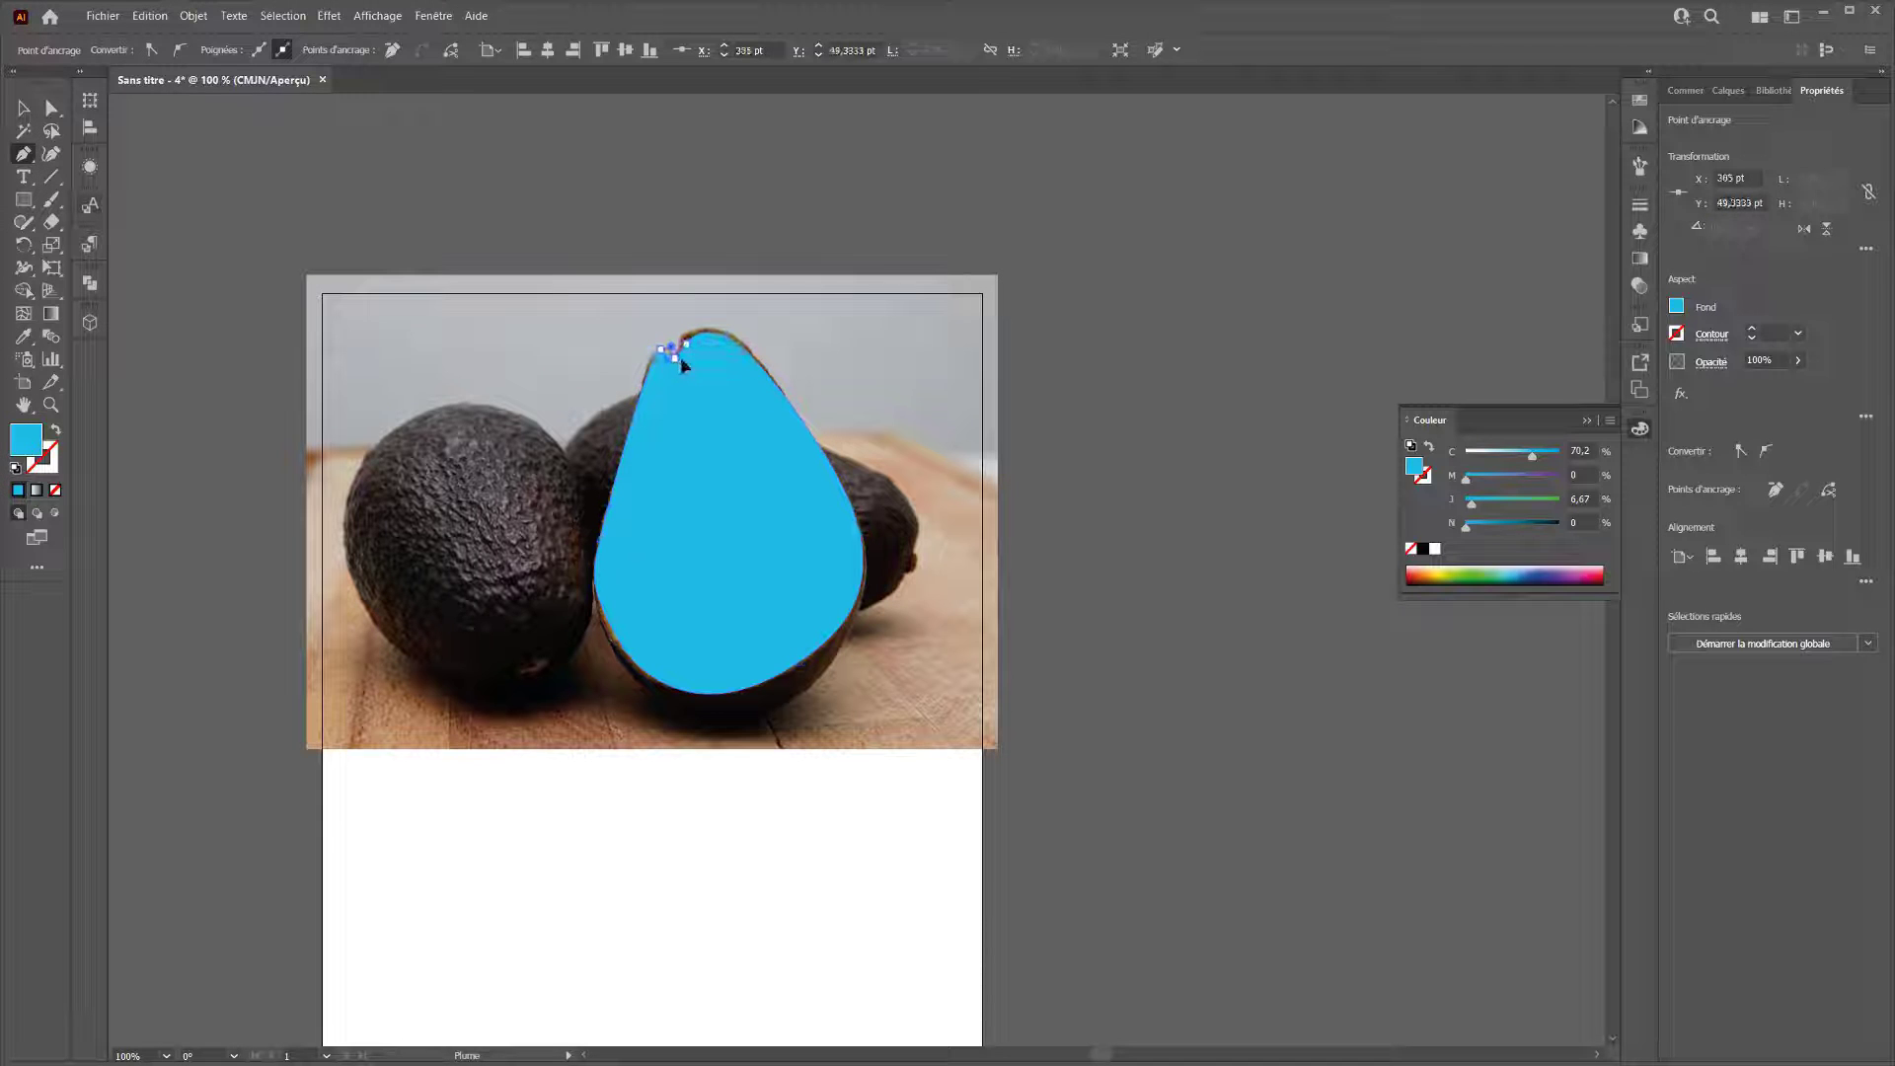
# Colour the traced flesh shape green, and swap the colour to its stroke with no fill so the photo shows through.
pyautogui.click(1477, 571)
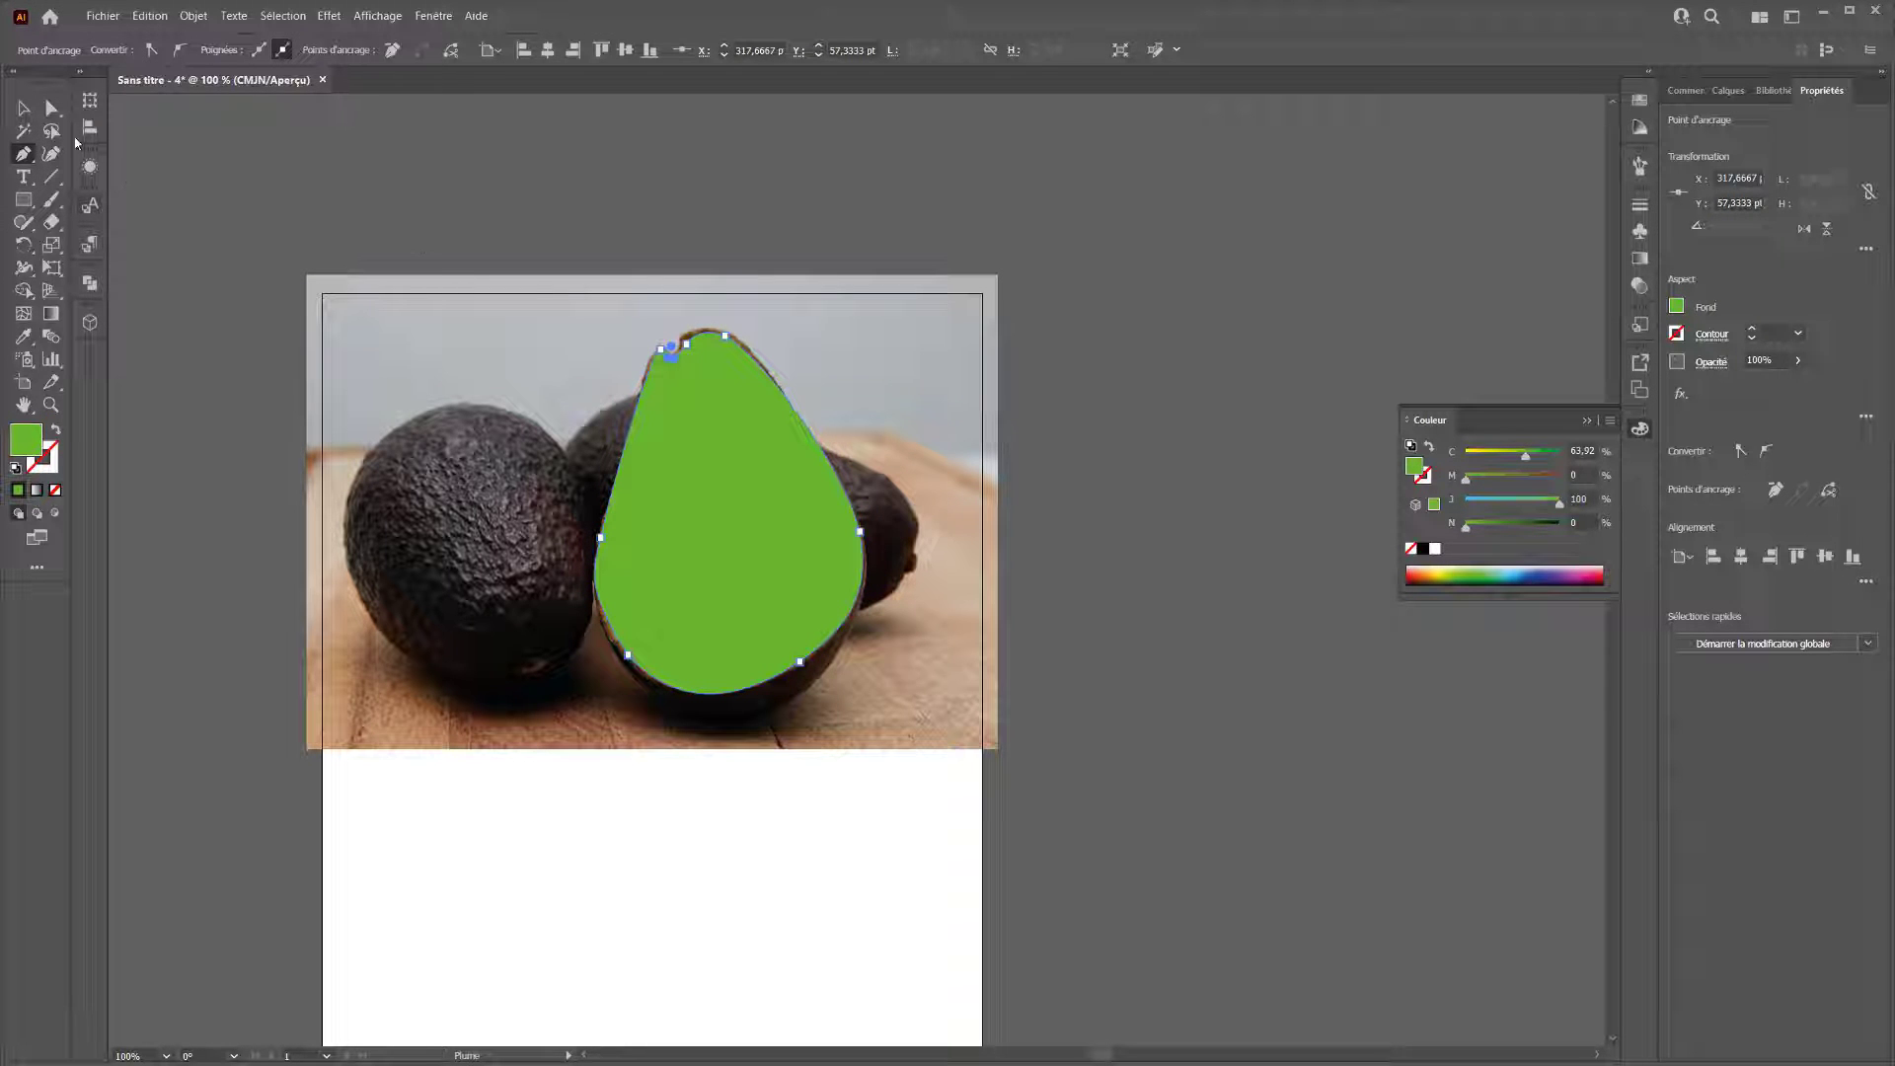
pyautogui.click(24, 108)
pyautogui.click(24, 154)
pyautogui.click(55, 430)
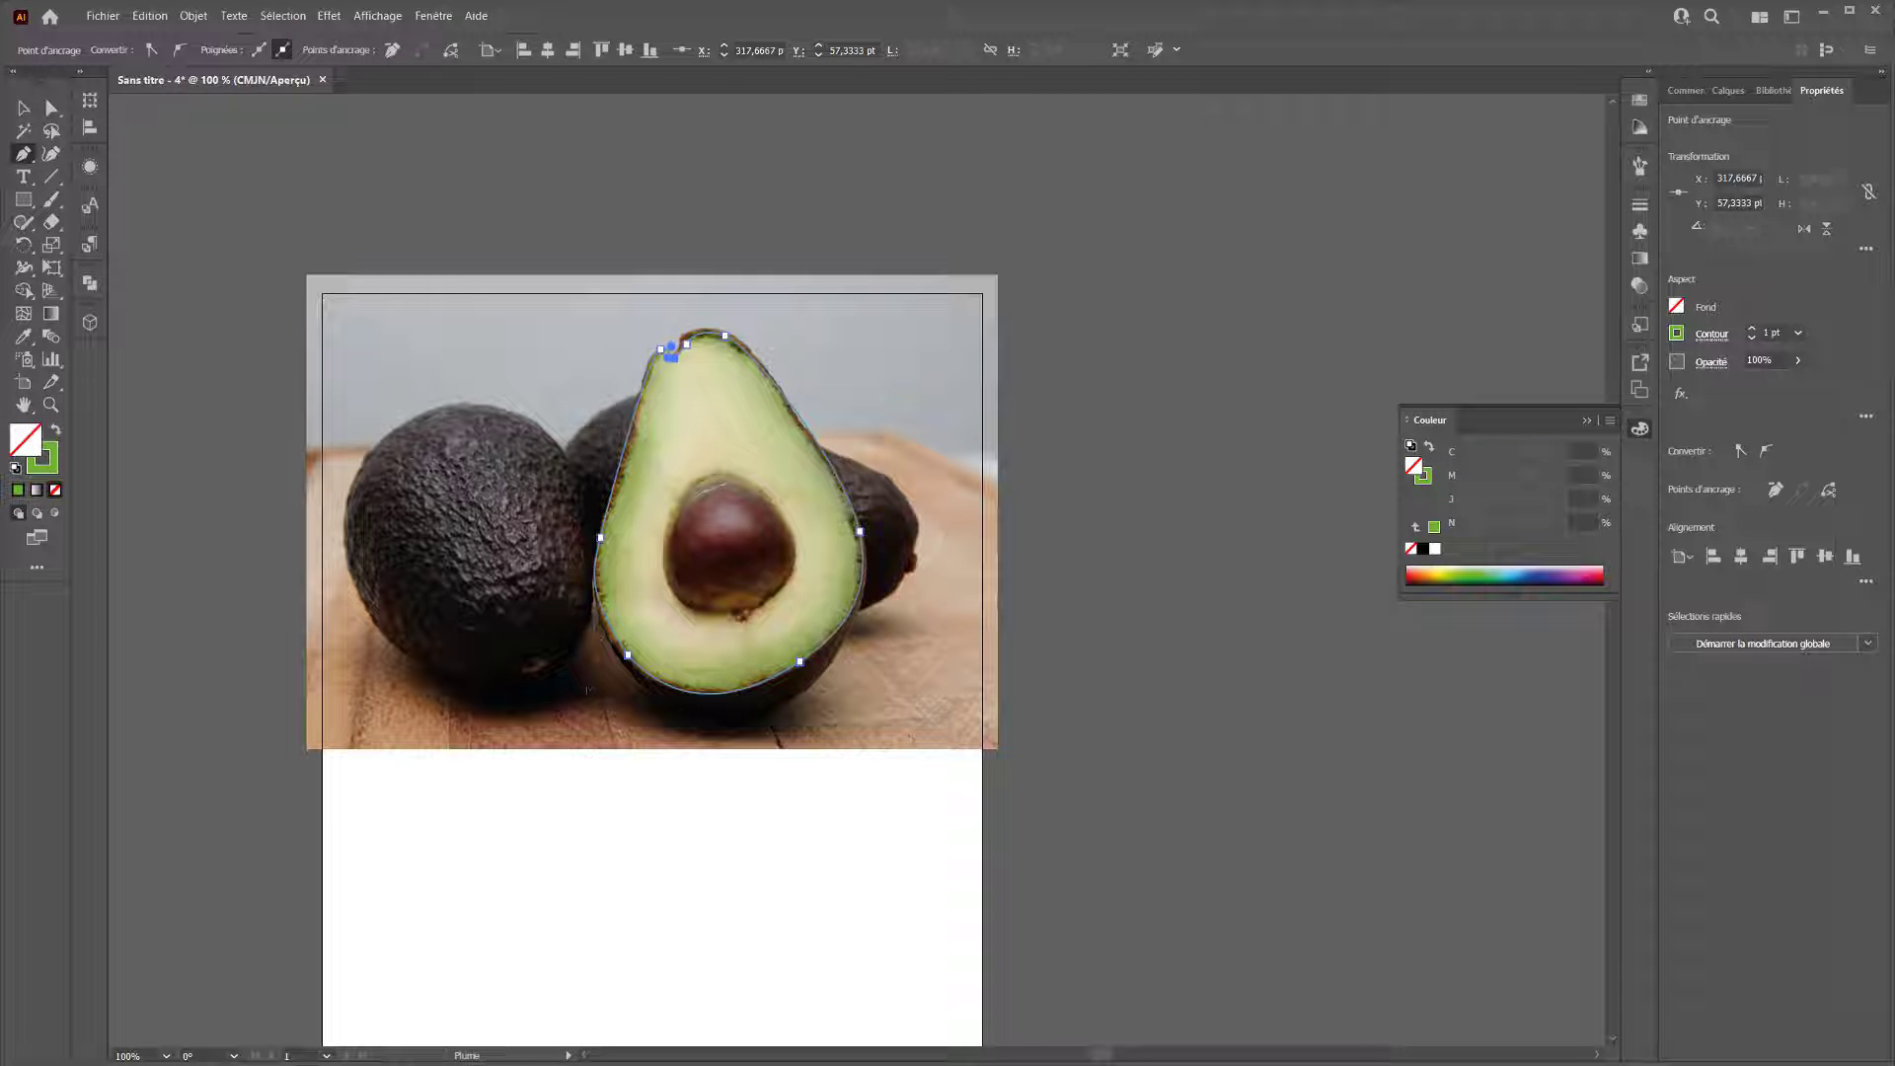
# Trace the dark skin around the lower part of the cut avocado as a closed curved shape.
pyautogui.click(866, 541)
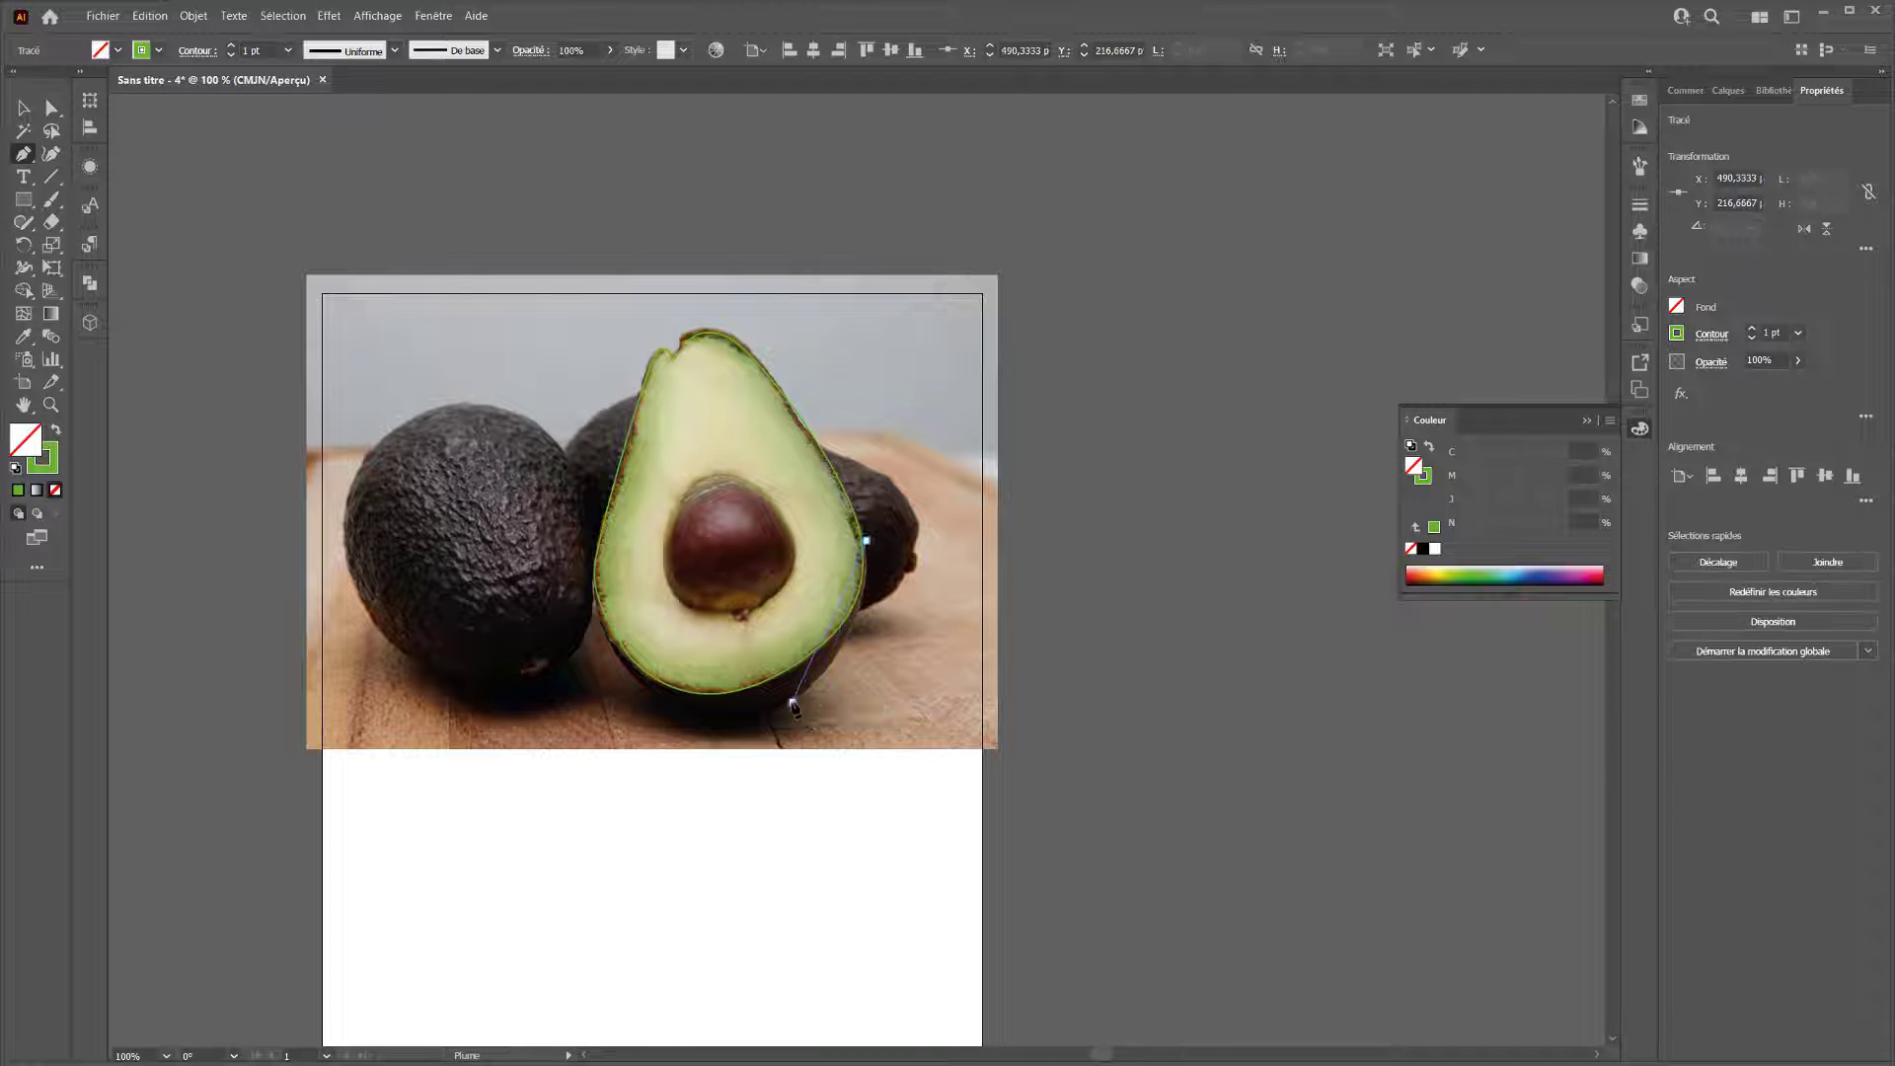
pyautogui.moveTo(793, 702); pyautogui.dragTo(719, 737)
pyautogui.click(649, 699)
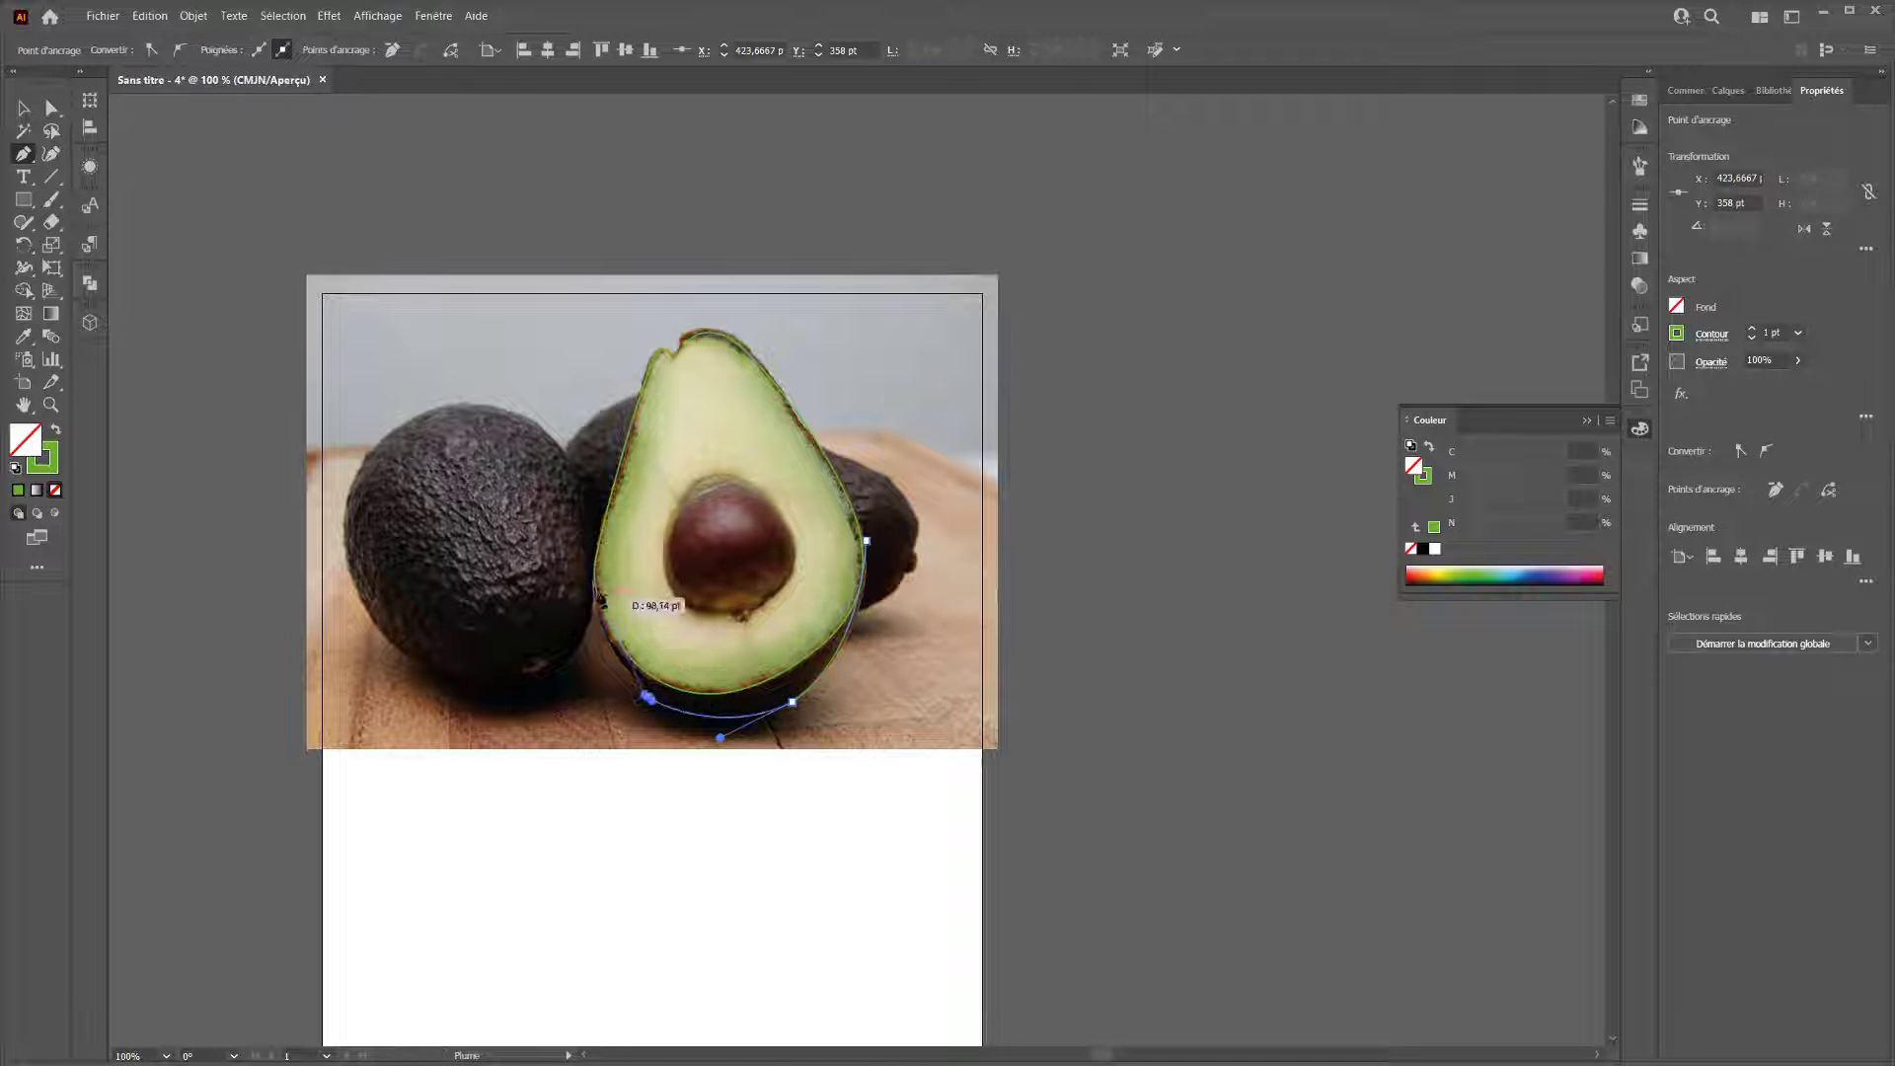
pyautogui.moveTo(594, 577); pyautogui.dragTo(609, 536)
pyautogui.moveTo(865, 540); pyautogui.dragTo(878, 560)
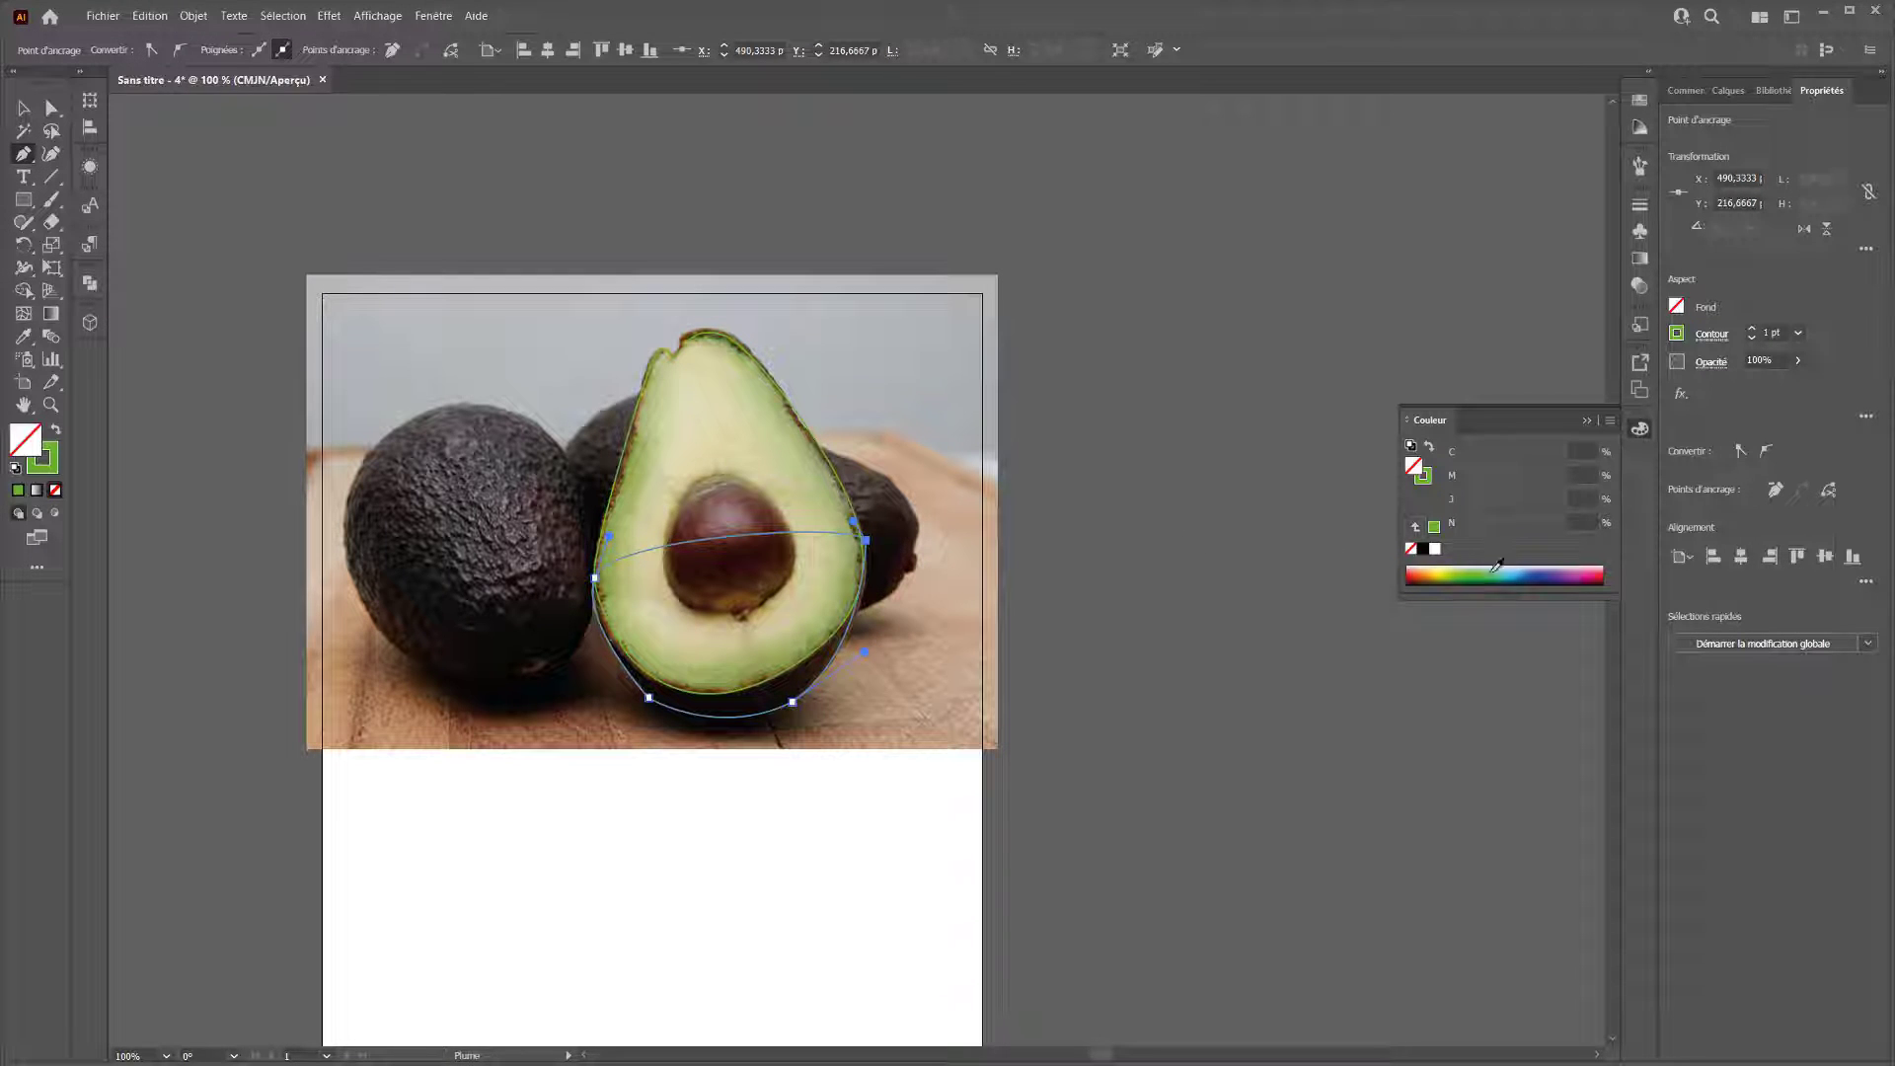
# Darken the skin shape's green to about 89% black and apply it as the fill instead of the stroke.
pyautogui.click(1428, 478)
pyautogui.moveTo(1522, 530); pyautogui.dragTo(1550, 527)
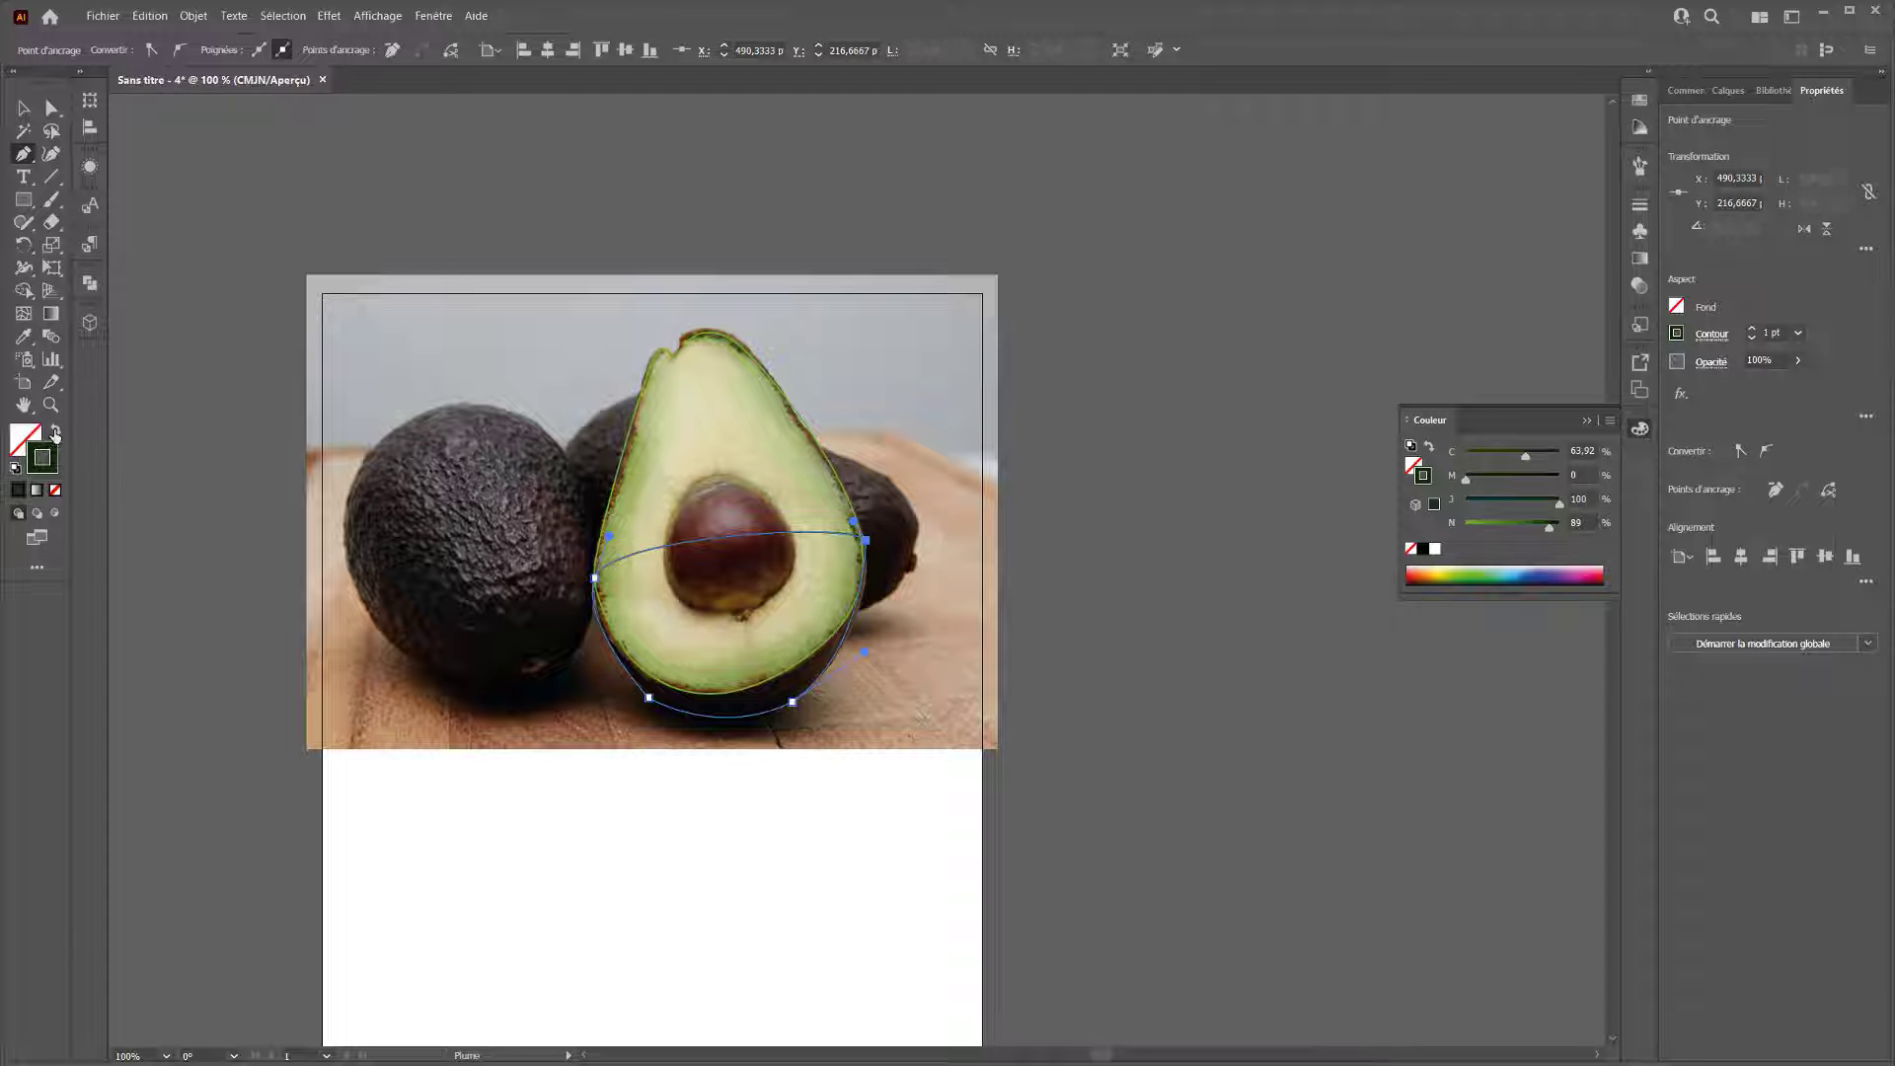
pyautogui.click(55, 431)
# Swap the flesh shape's green from stroke back to fill and bring the shape in front of the dark skin.
pyautogui.click(24, 108)
pyautogui.click(474, 306)
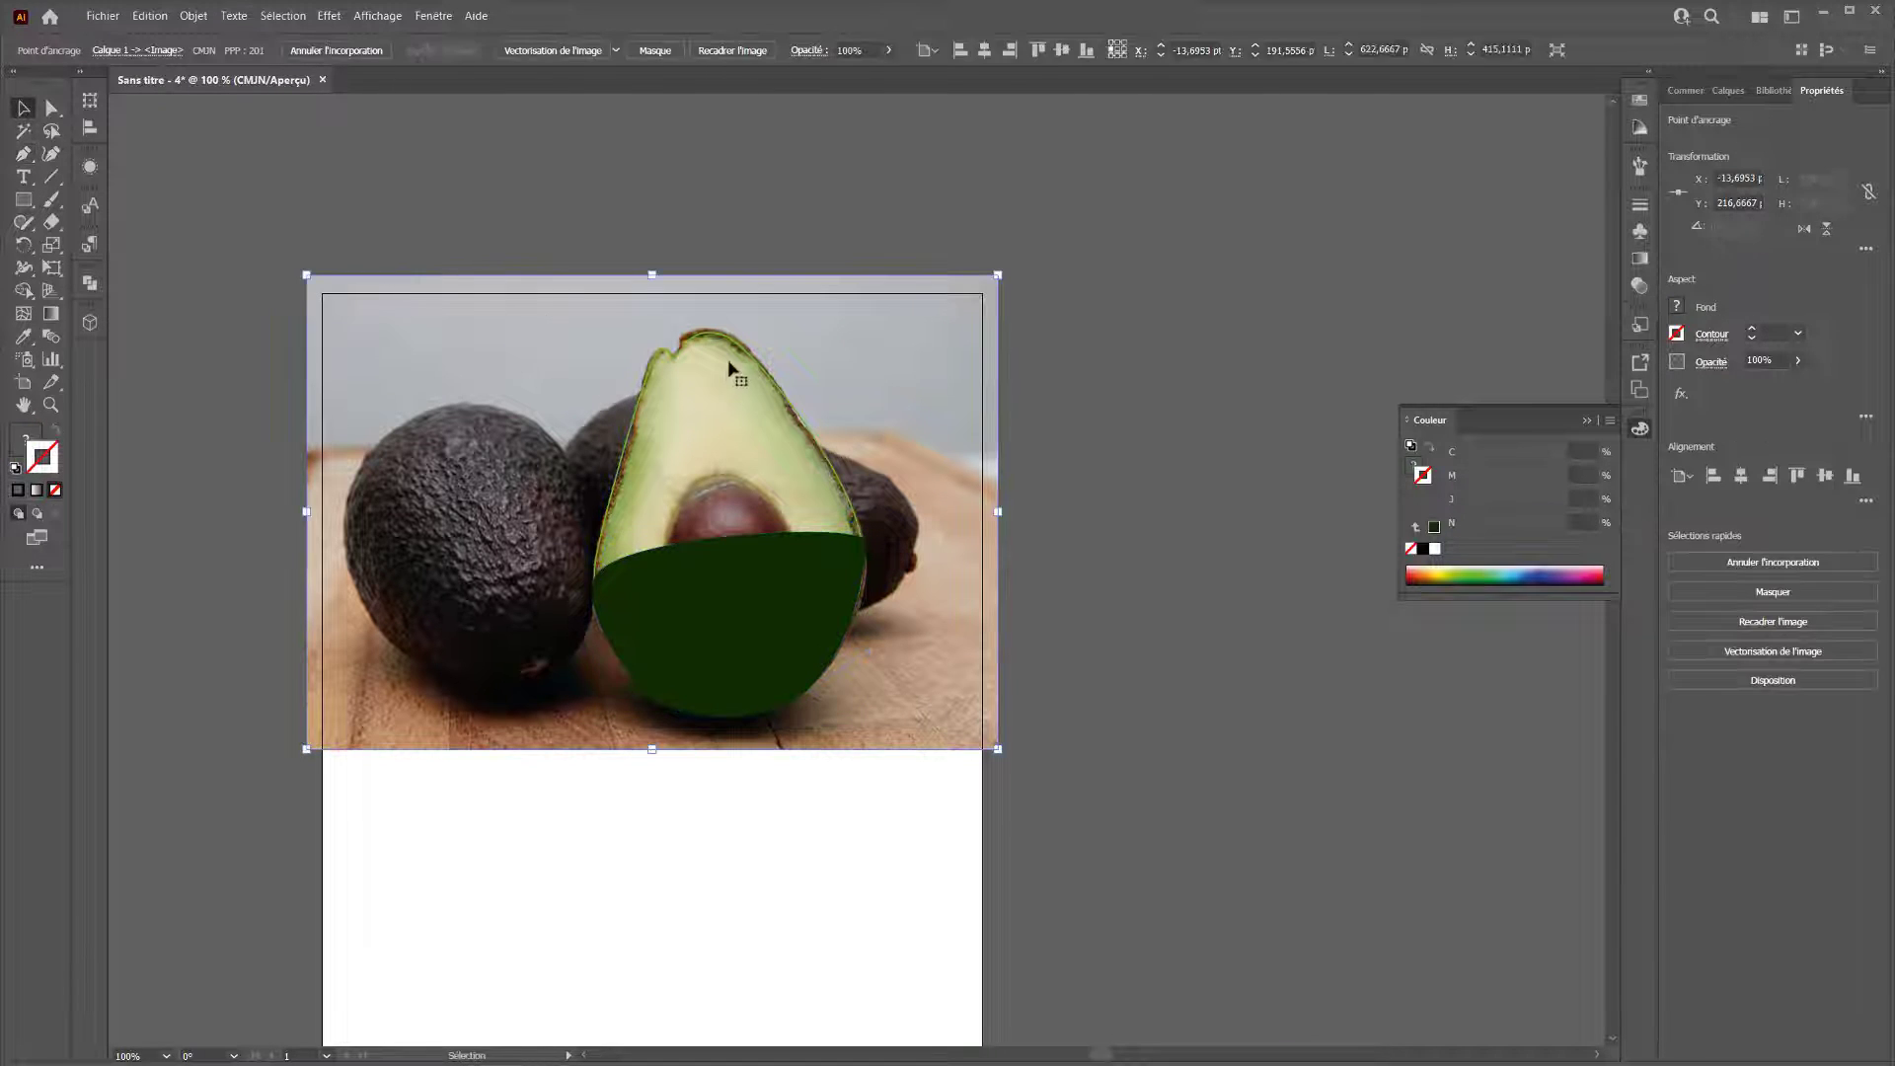
pyautogui.click(719, 338)
pyautogui.click(56, 431)
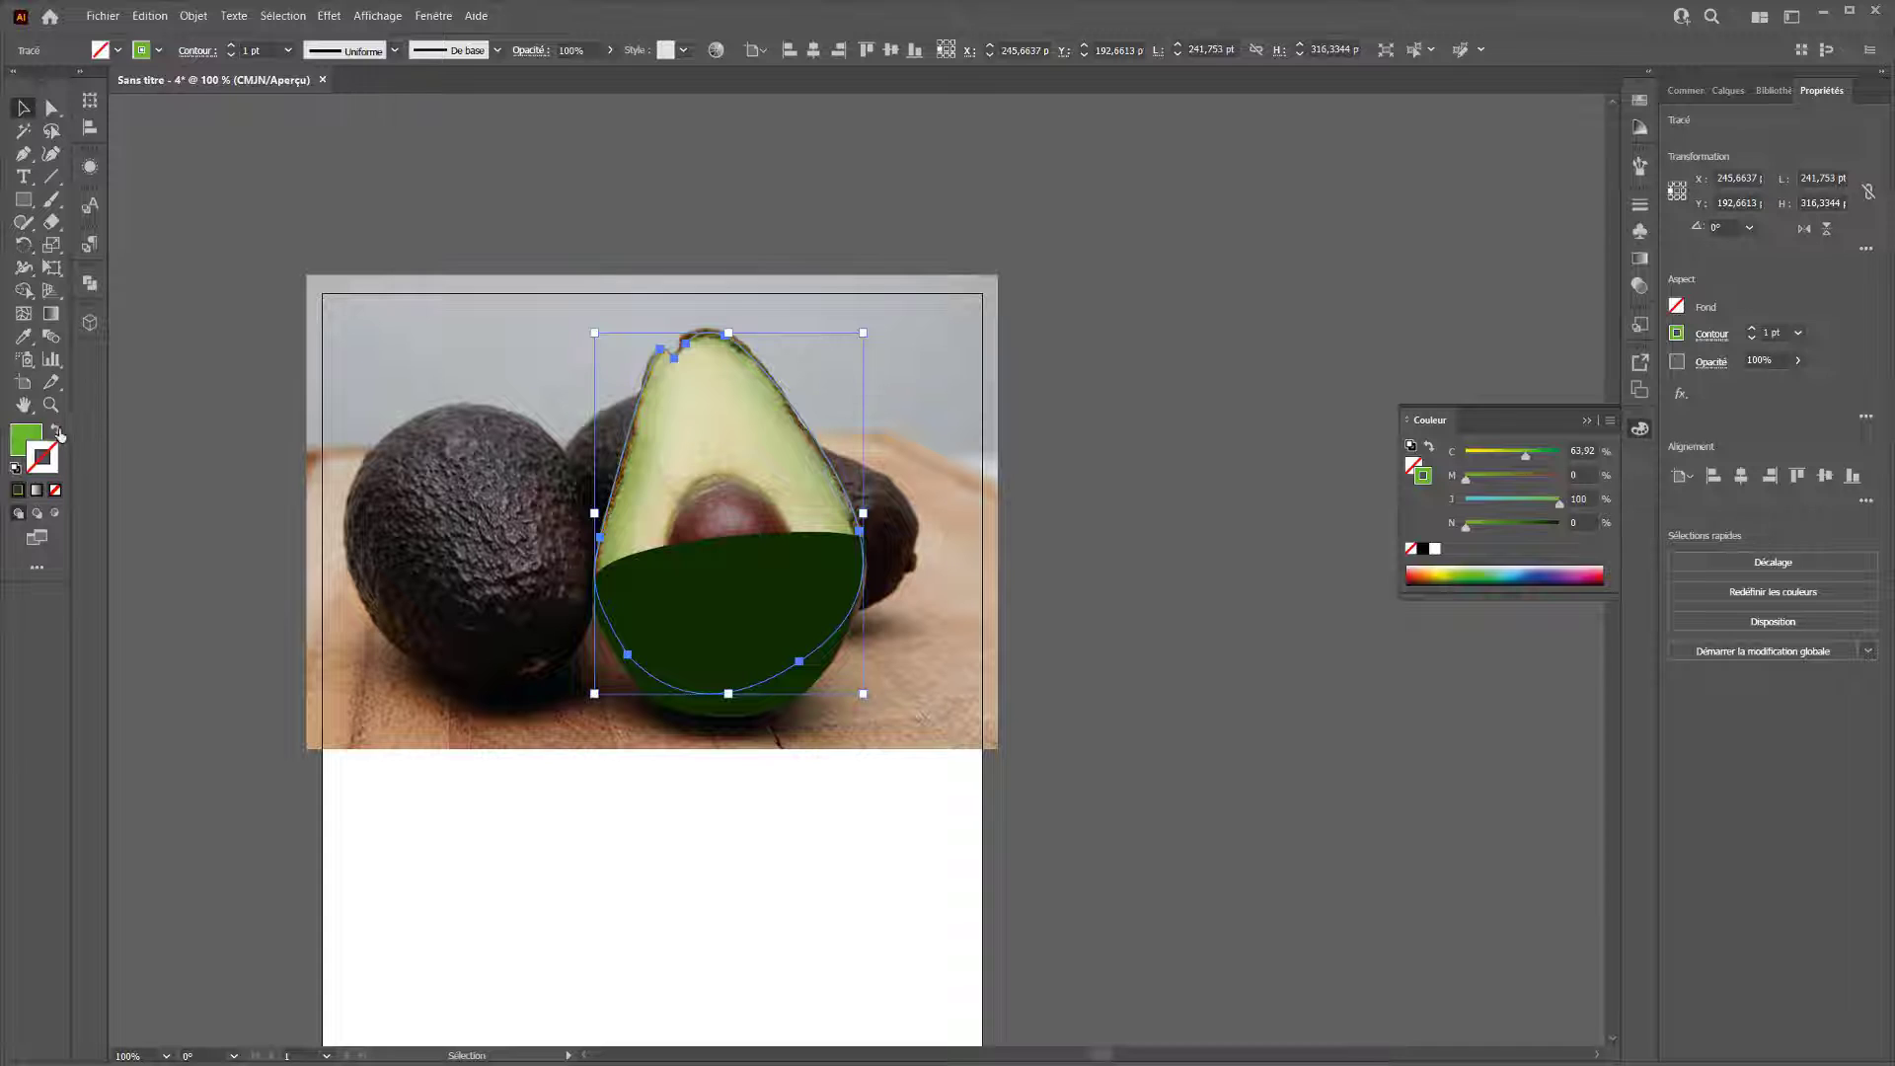
pyautogui.rightClick(743, 463)
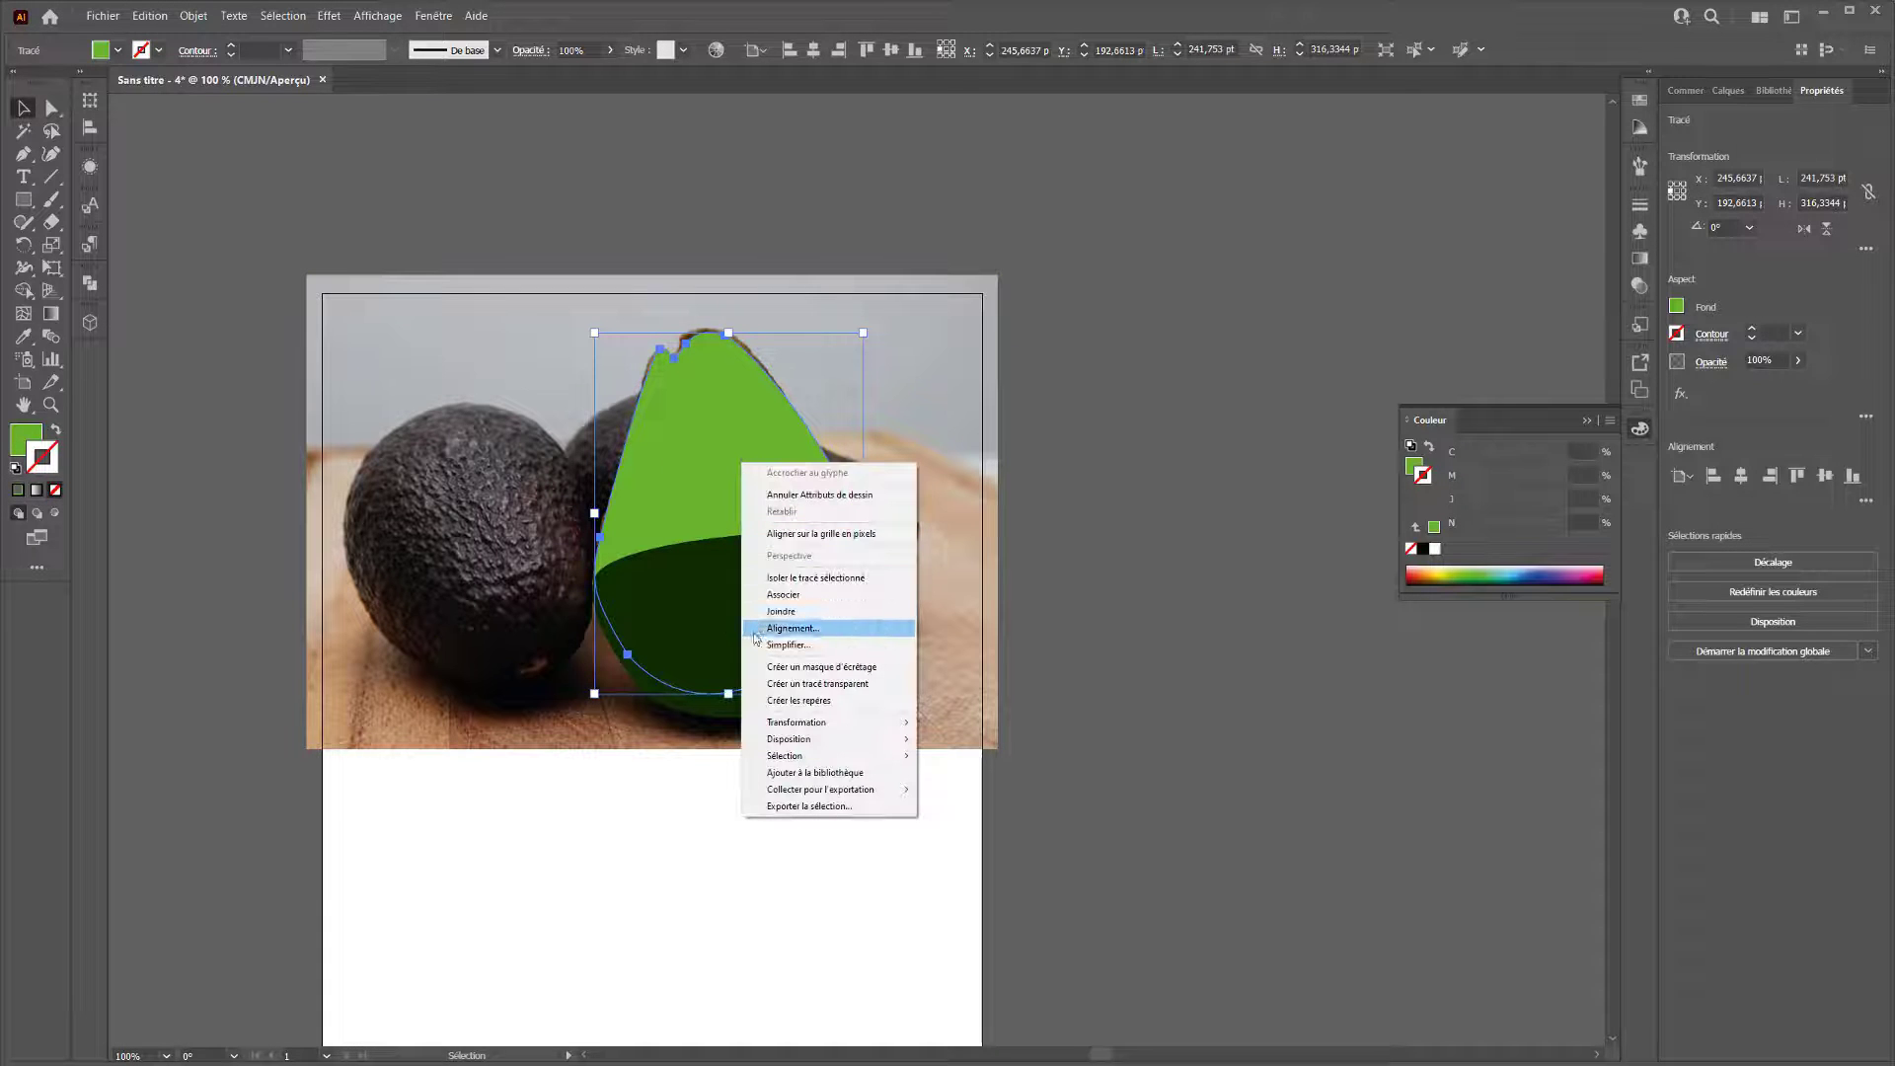
pyautogui.moveTo(799, 740)
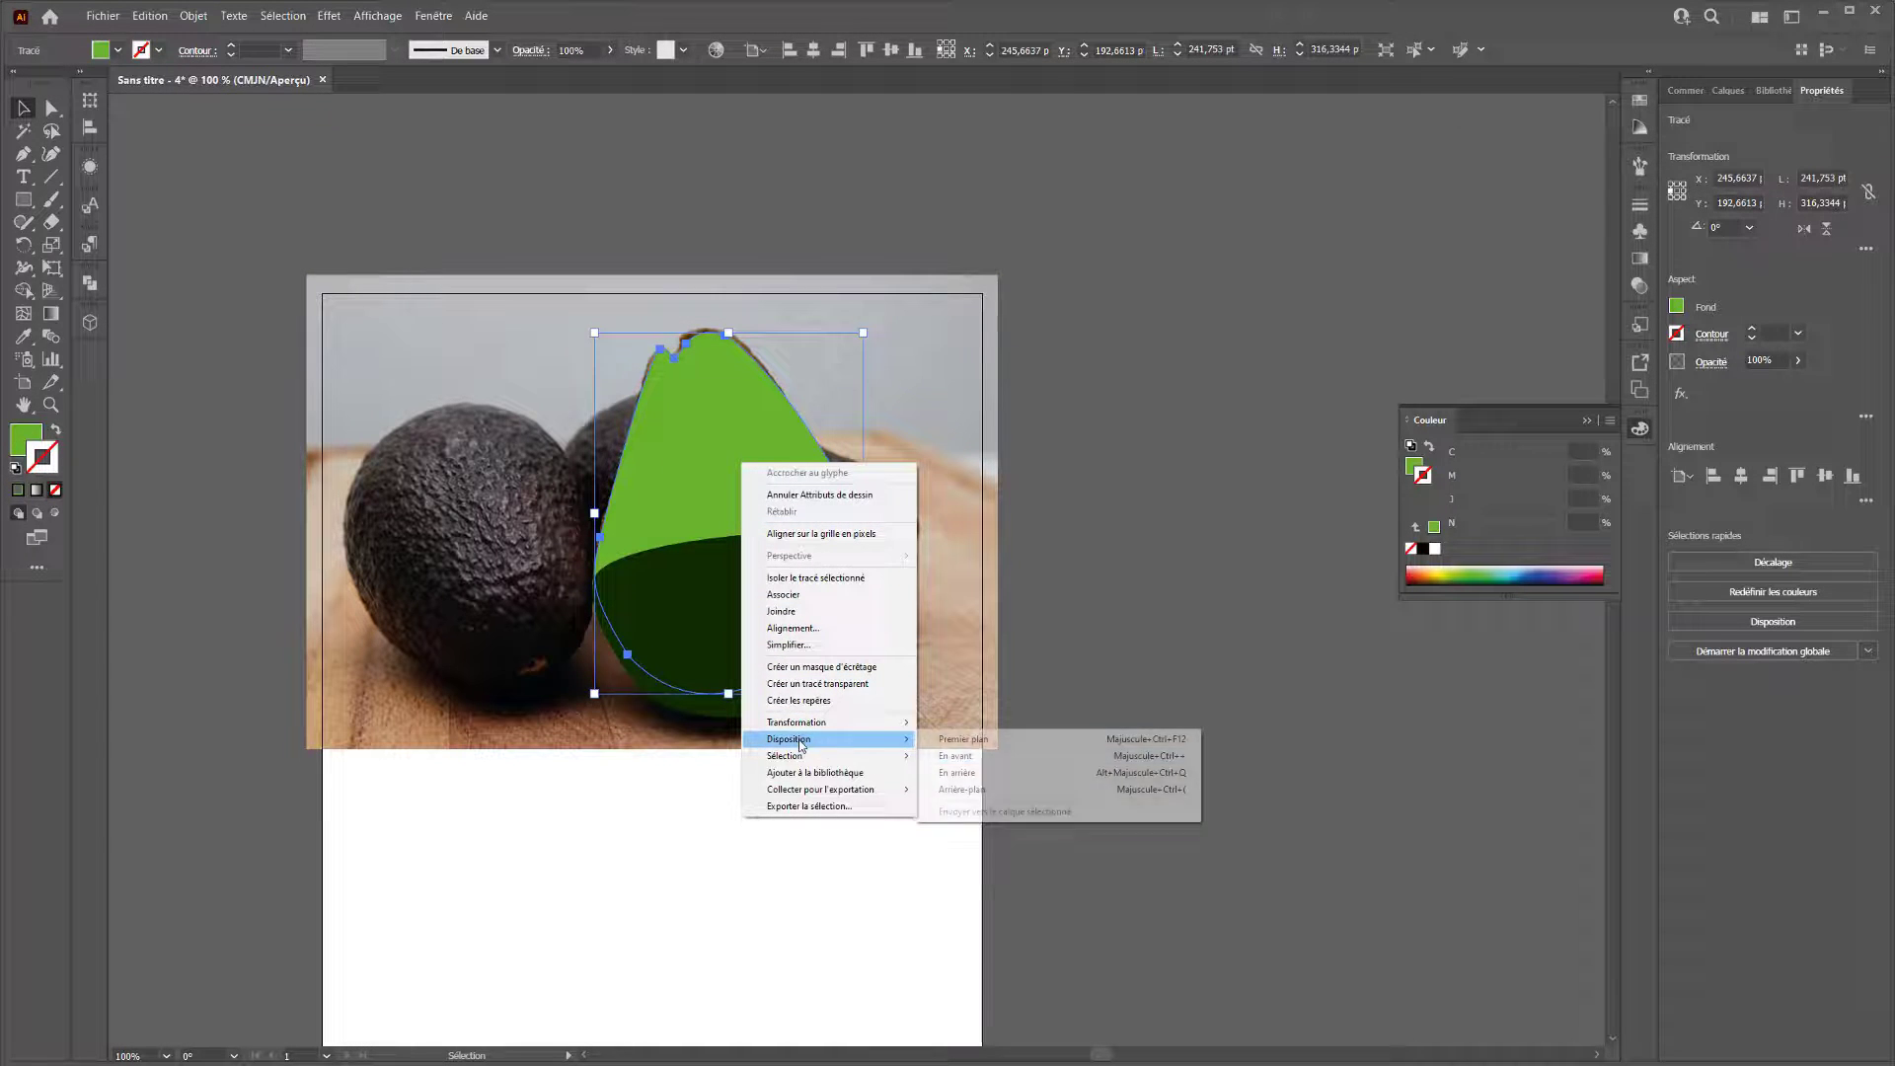
pyautogui.click(1016, 741)
pyautogui.click(335, 198)
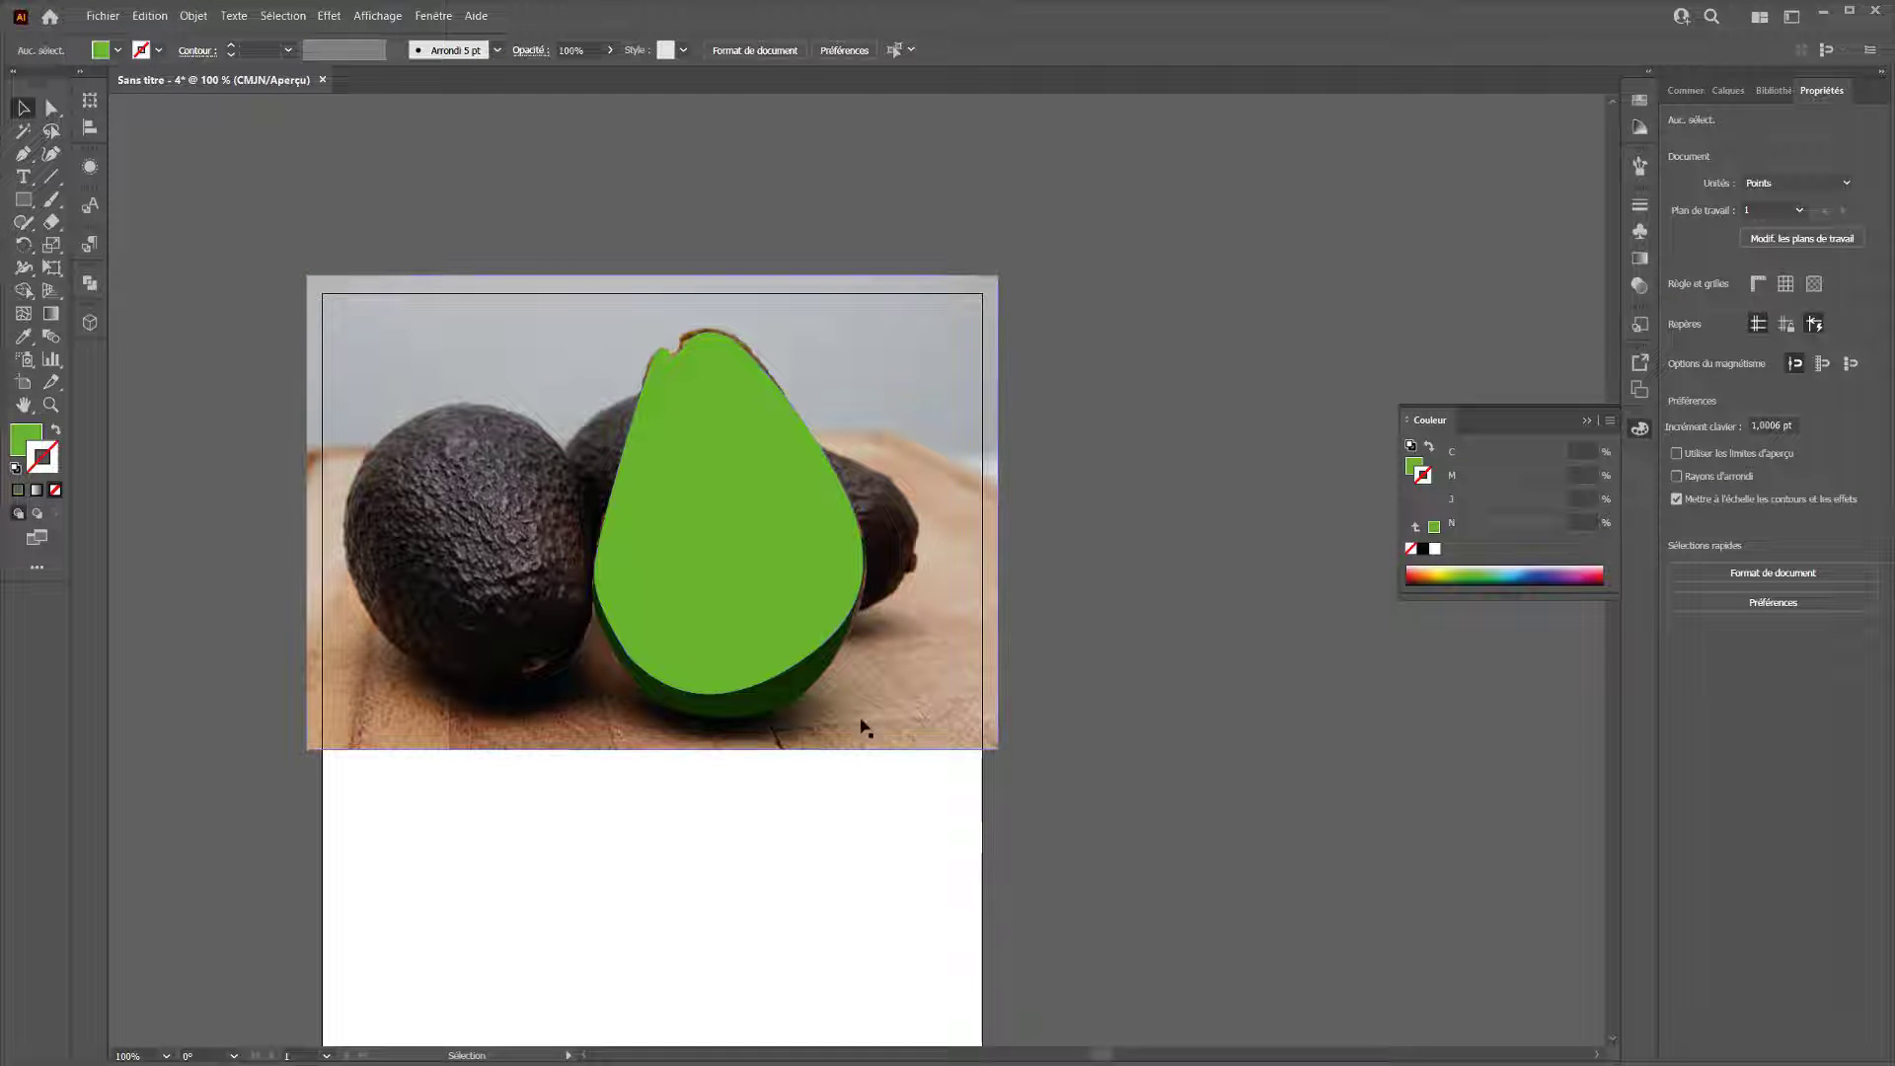
# Move the photo partly off the artboard's right edge and both avocado shapes into the artboard's left half.
pyautogui.moveTo(817, 721); pyautogui.dragTo(1219, 688)
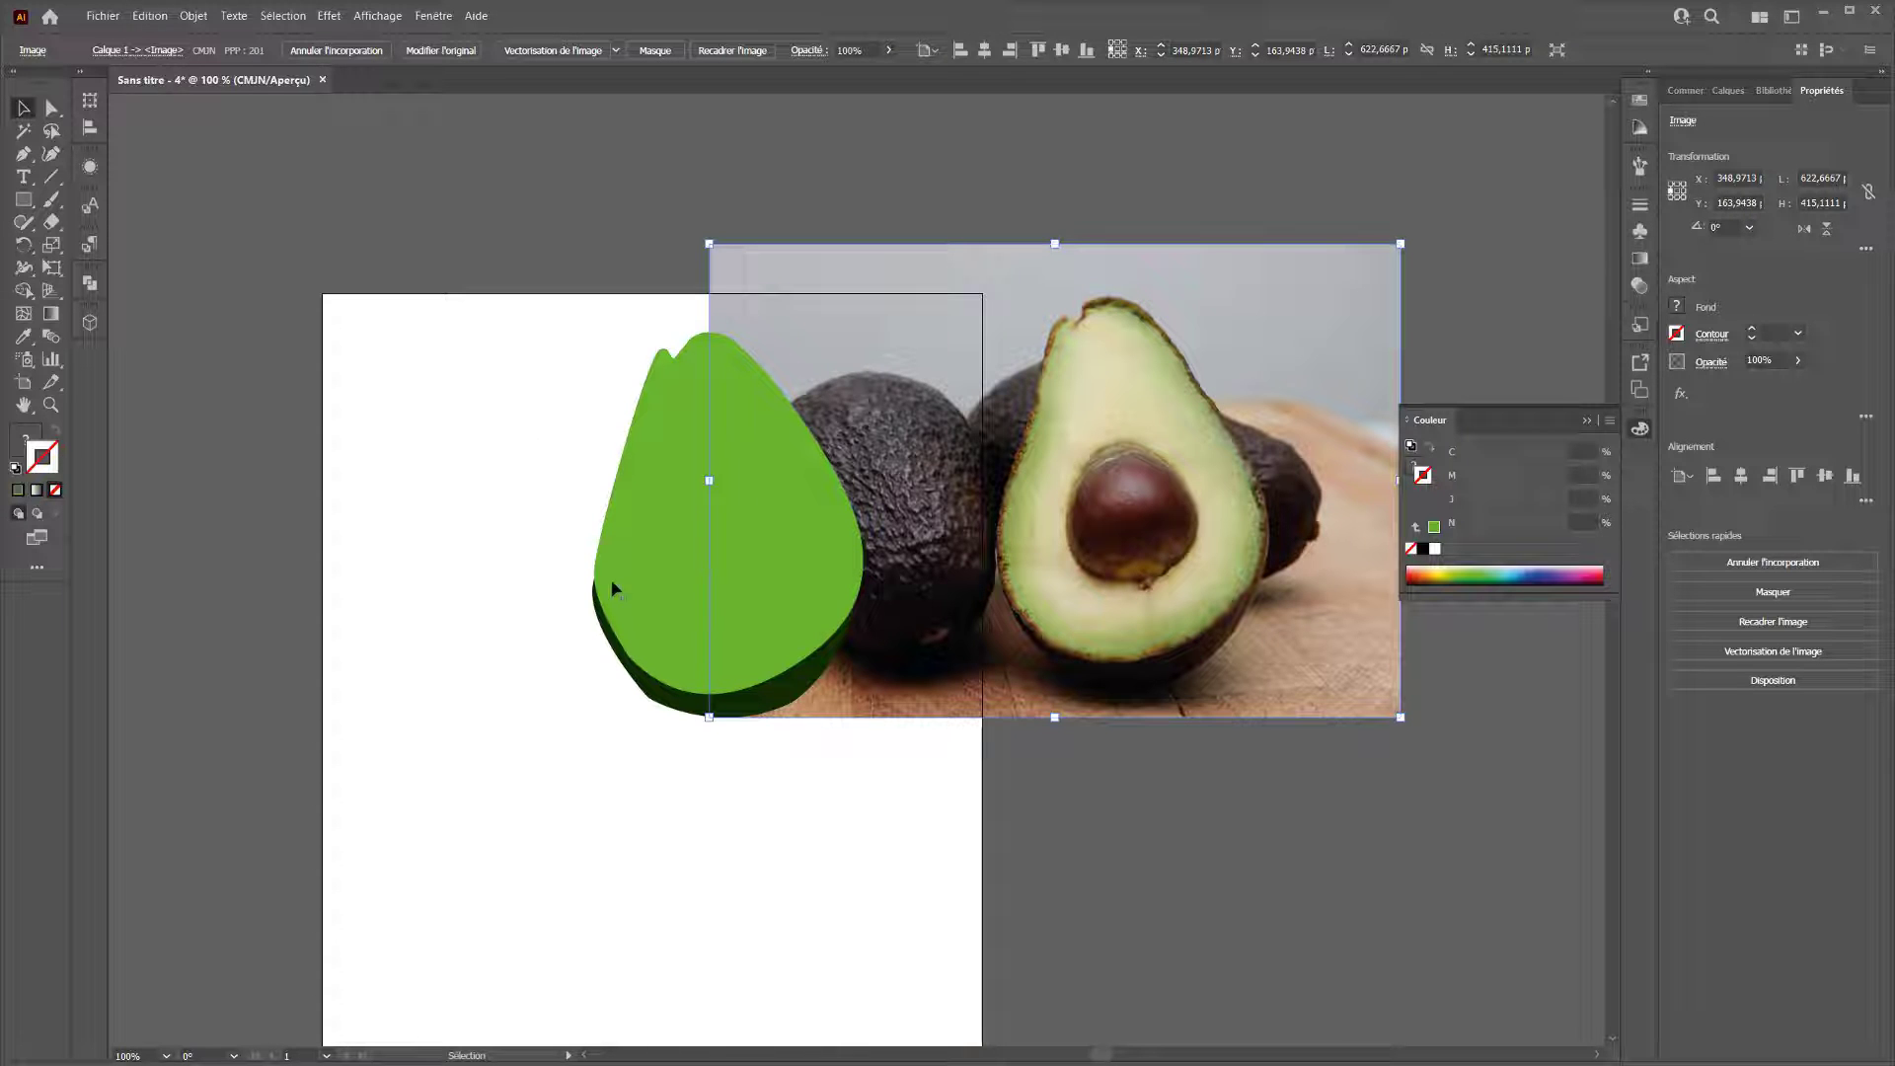
pyautogui.moveTo(651, 646); pyautogui.dragTo(463, 682)
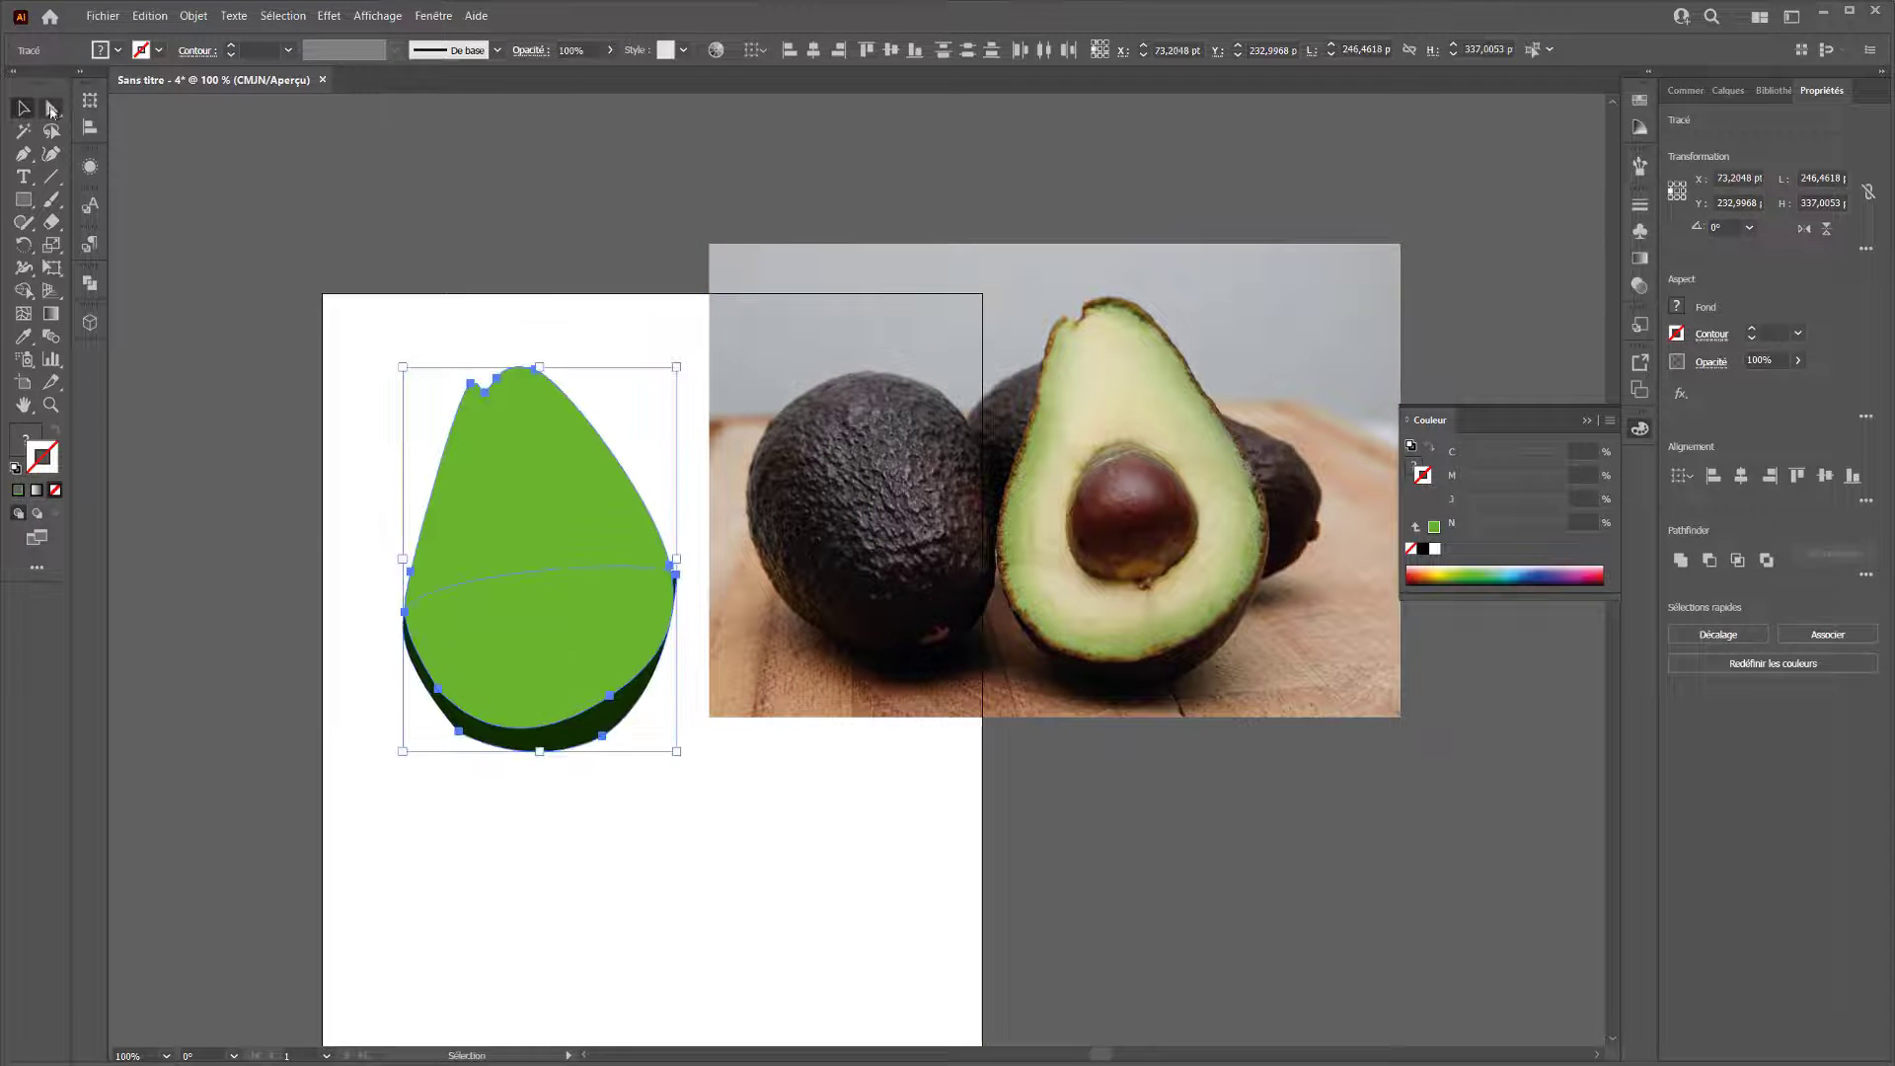
# Reshape the dark skin's lower curve with Direct Selection by adjusting its right anchor point and the curve handles along the bottom.
pyautogui.click(50, 109)
pyautogui.click(520, 478)
pyautogui.click(678, 679)
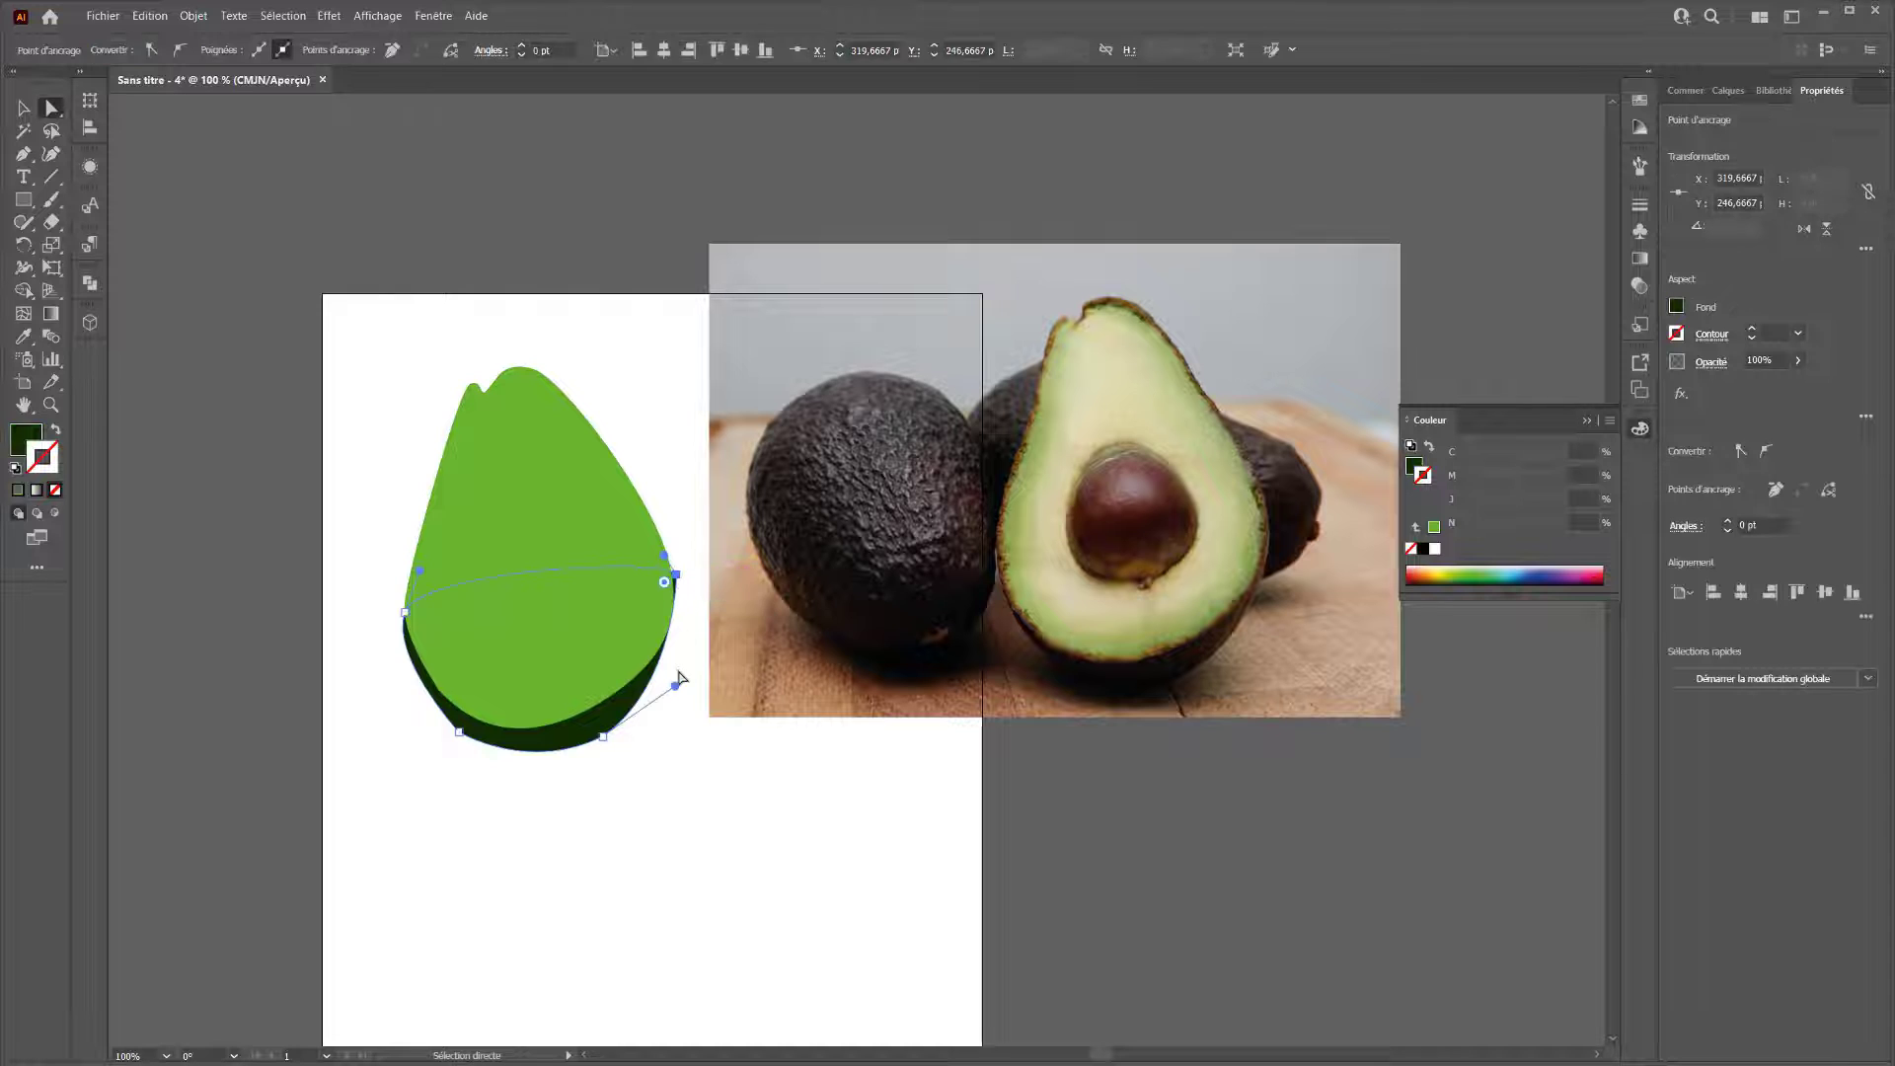
pyautogui.moveTo(672, 687); pyautogui.dragTo(681, 706)
pyautogui.moveTo(677, 576); pyautogui.dragTo(672, 580)
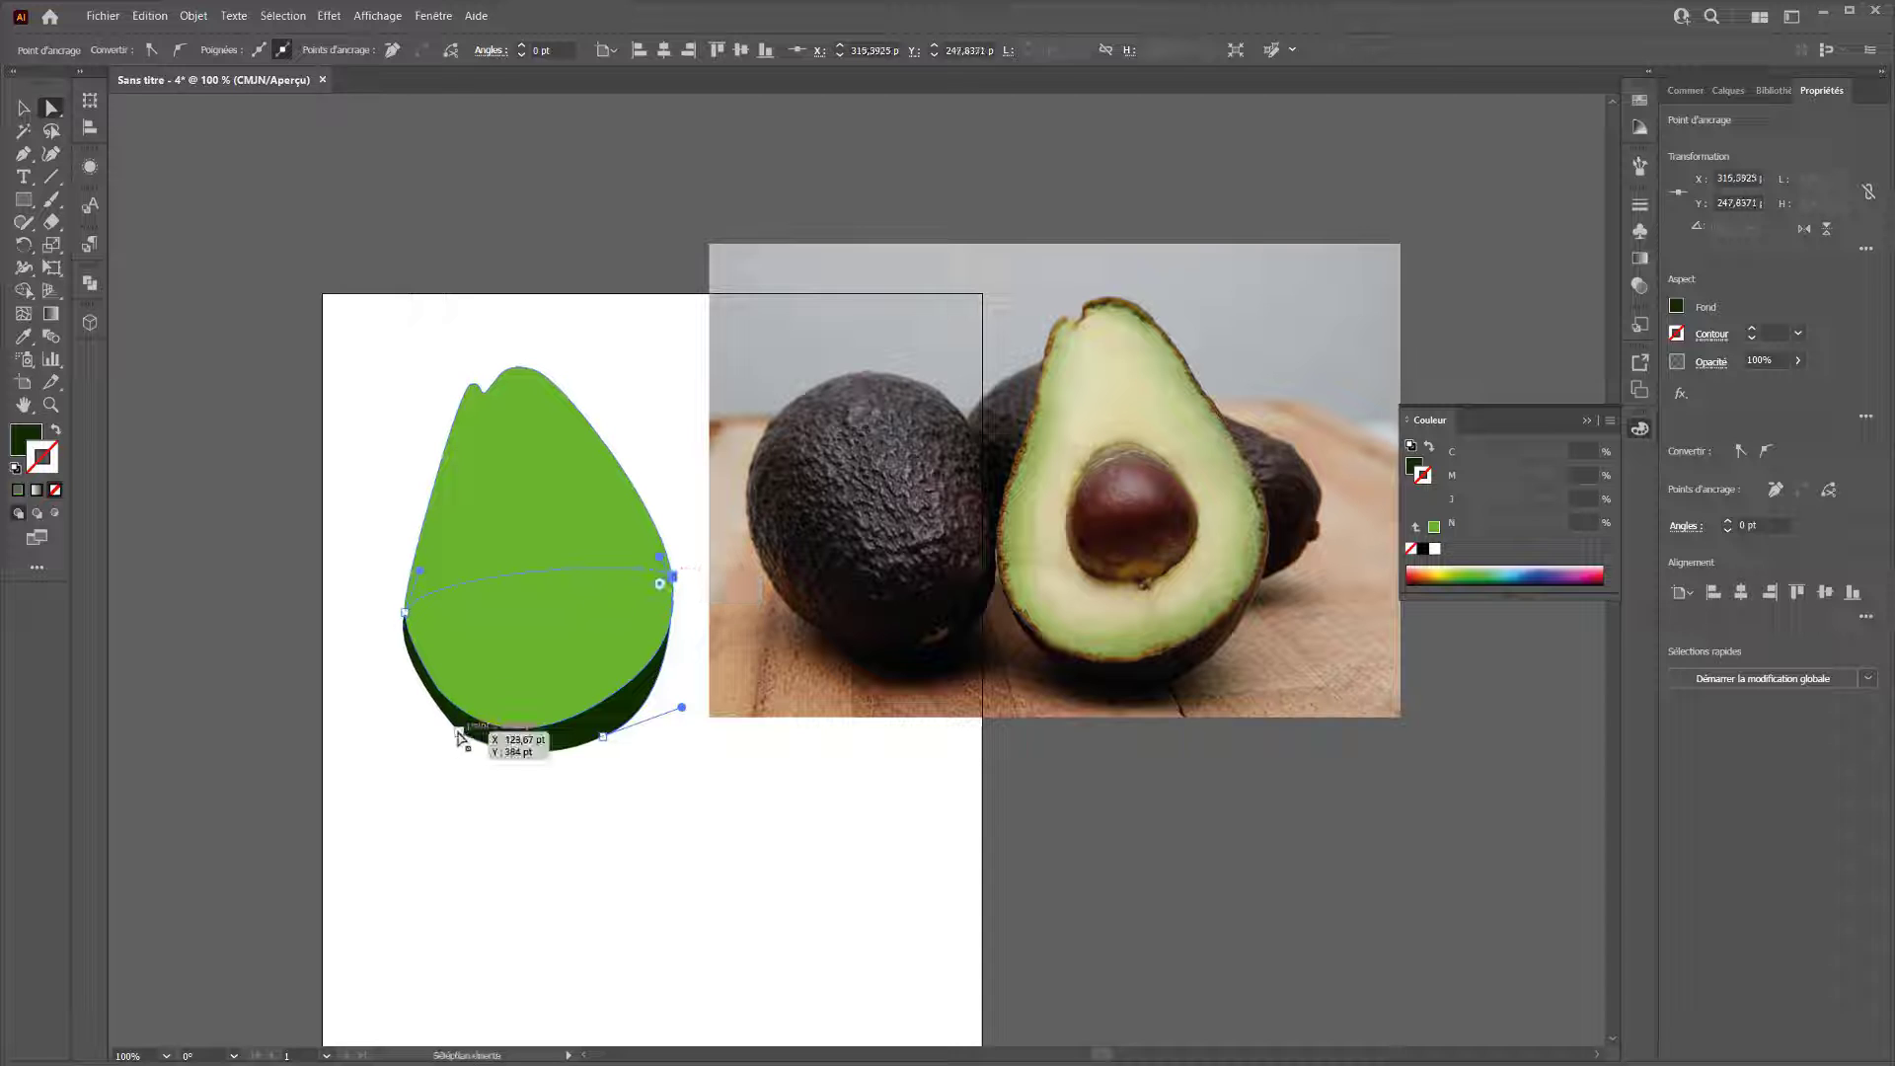
pyautogui.click(460, 735)
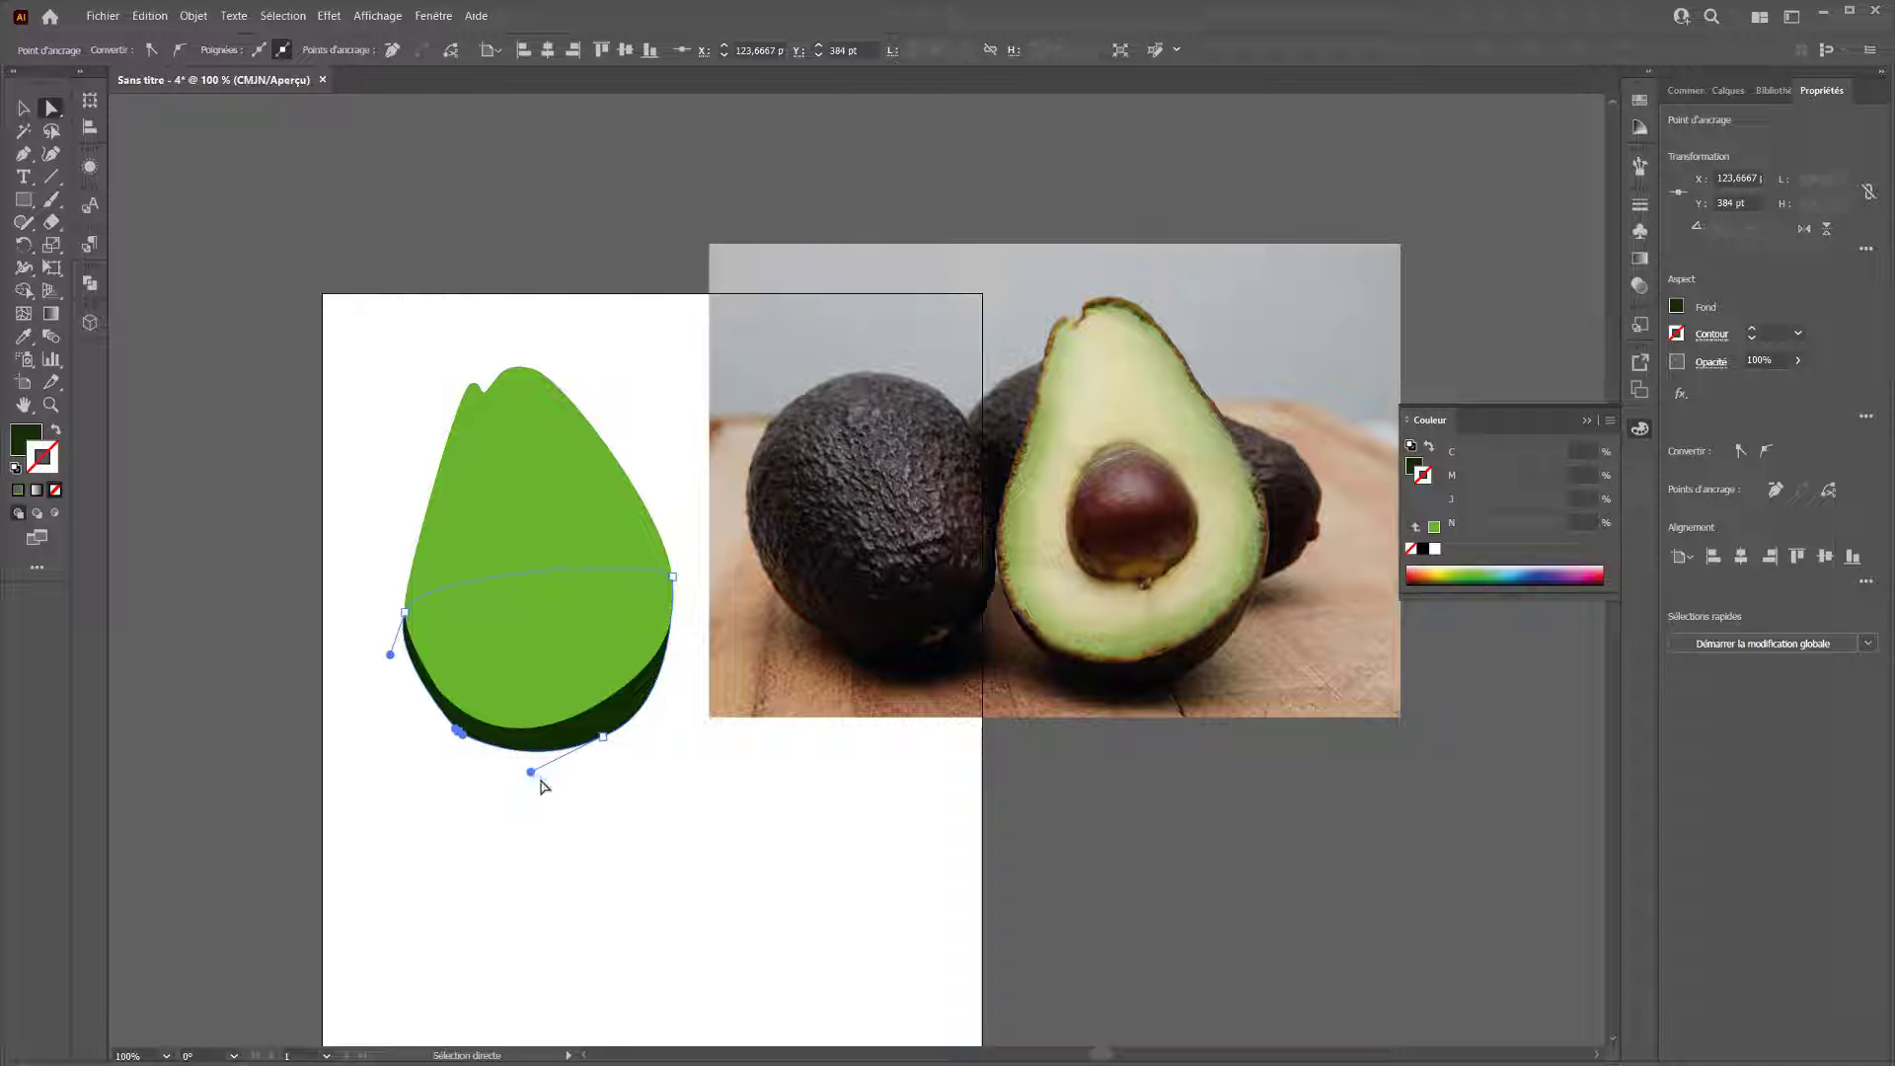
pyautogui.click(535, 775)
pyautogui.click(525, 741)
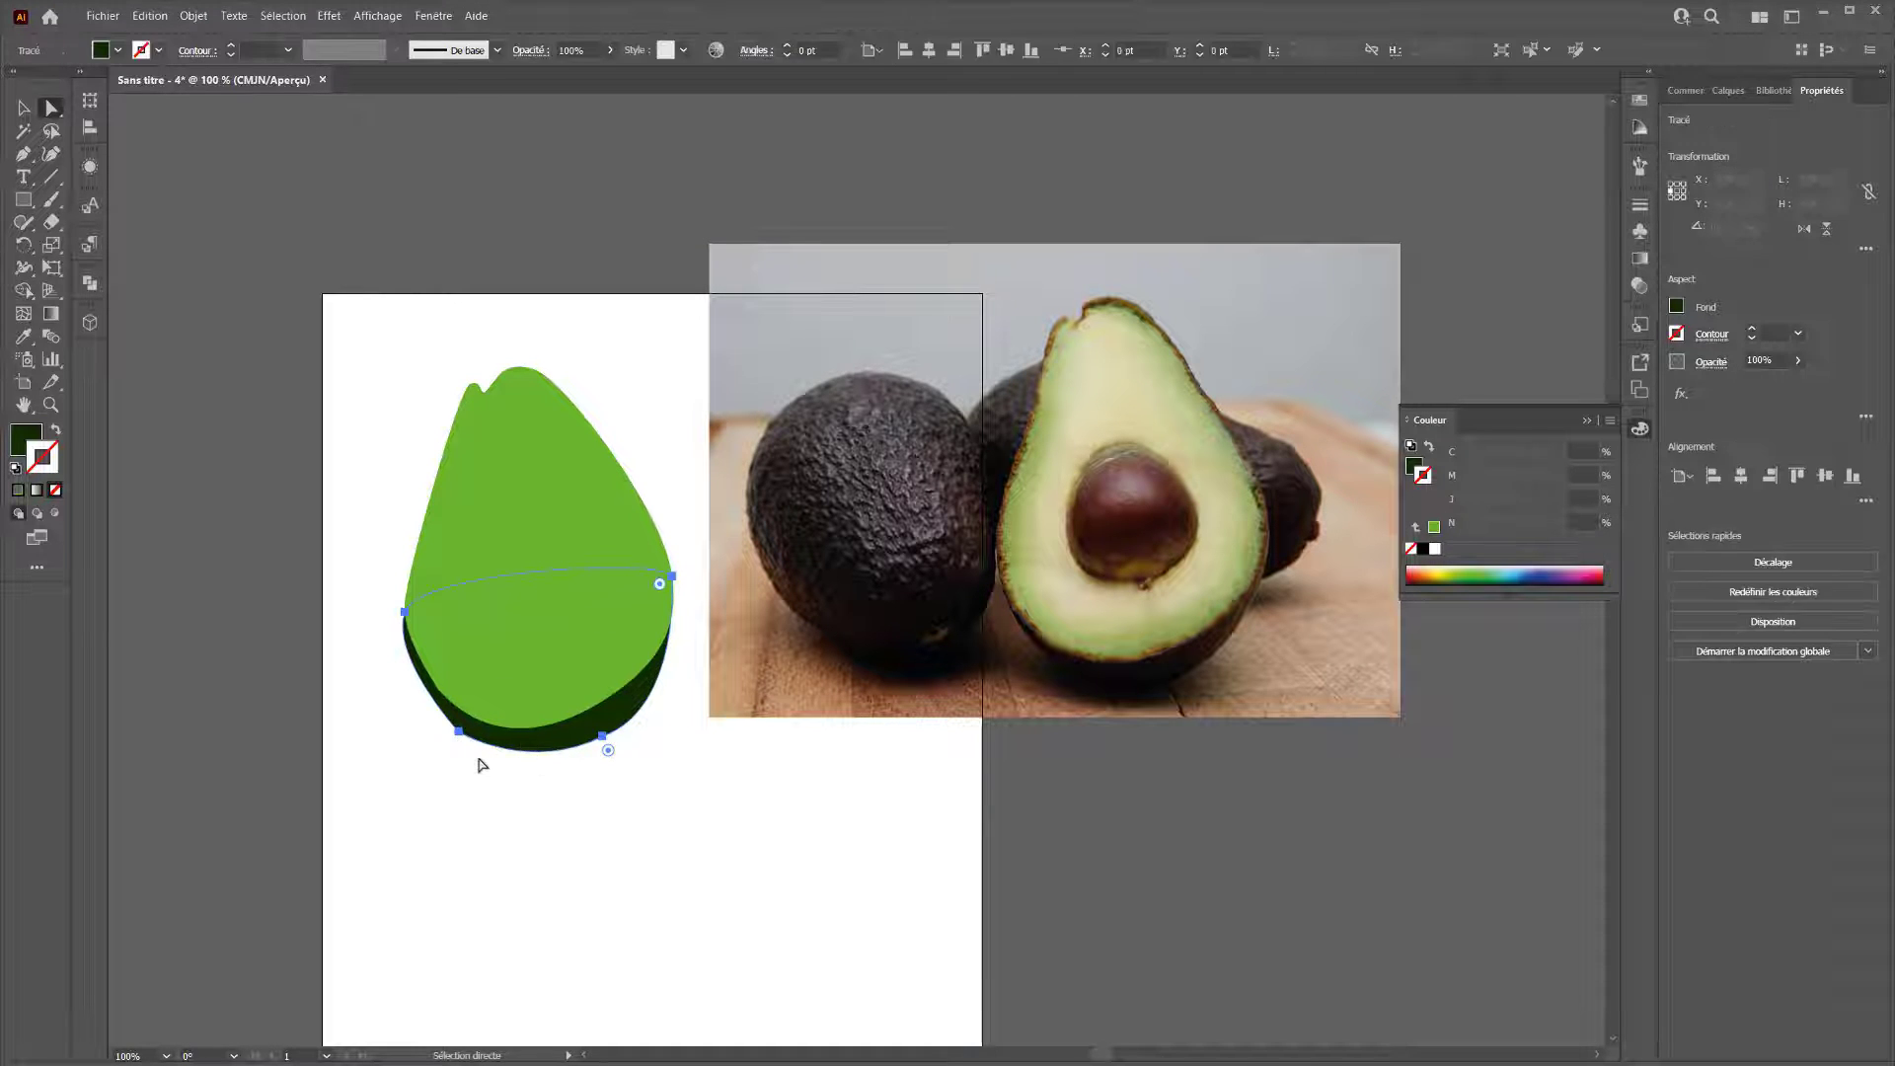
pyautogui.click(459, 732)
pyautogui.moveTo(531, 772); pyautogui.dragTo(523, 773)
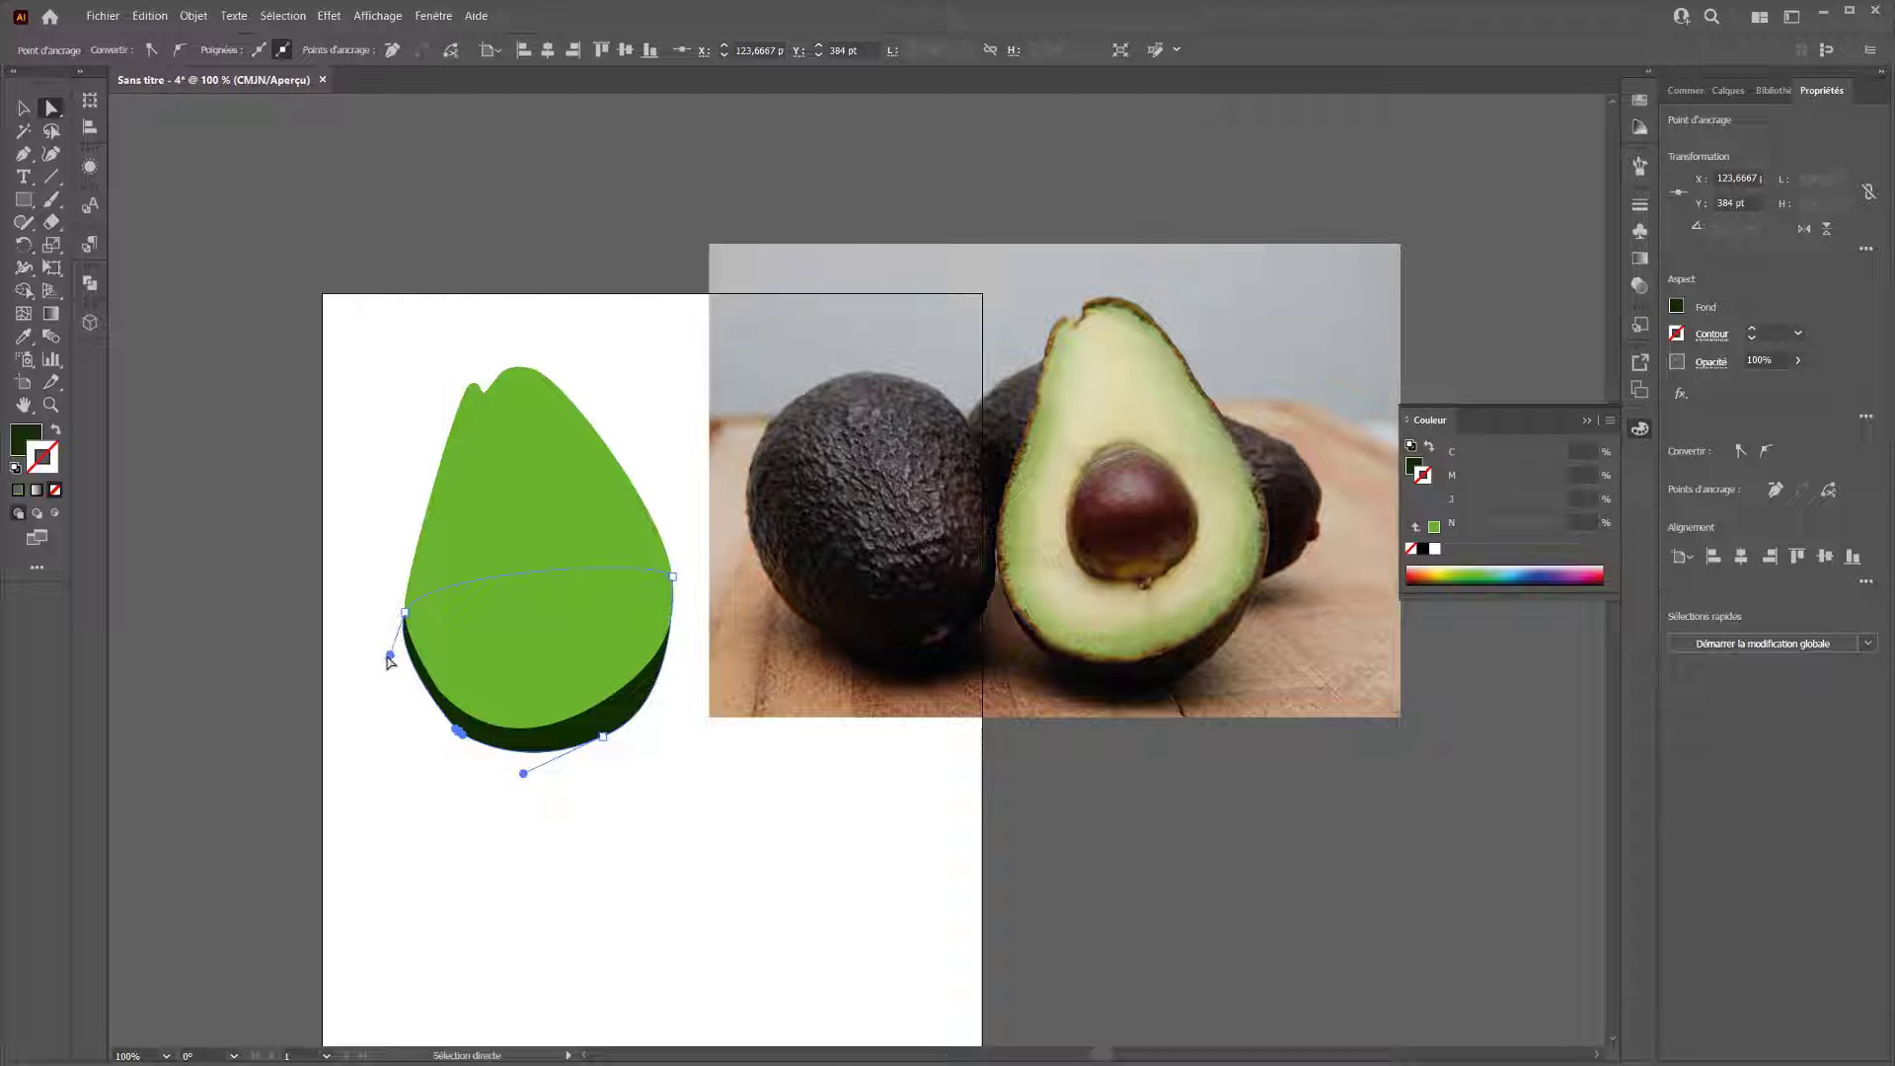
pyautogui.moveTo(387, 656); pyautogui.dragTo(412, 704)
pyautogui.click(593, 797)
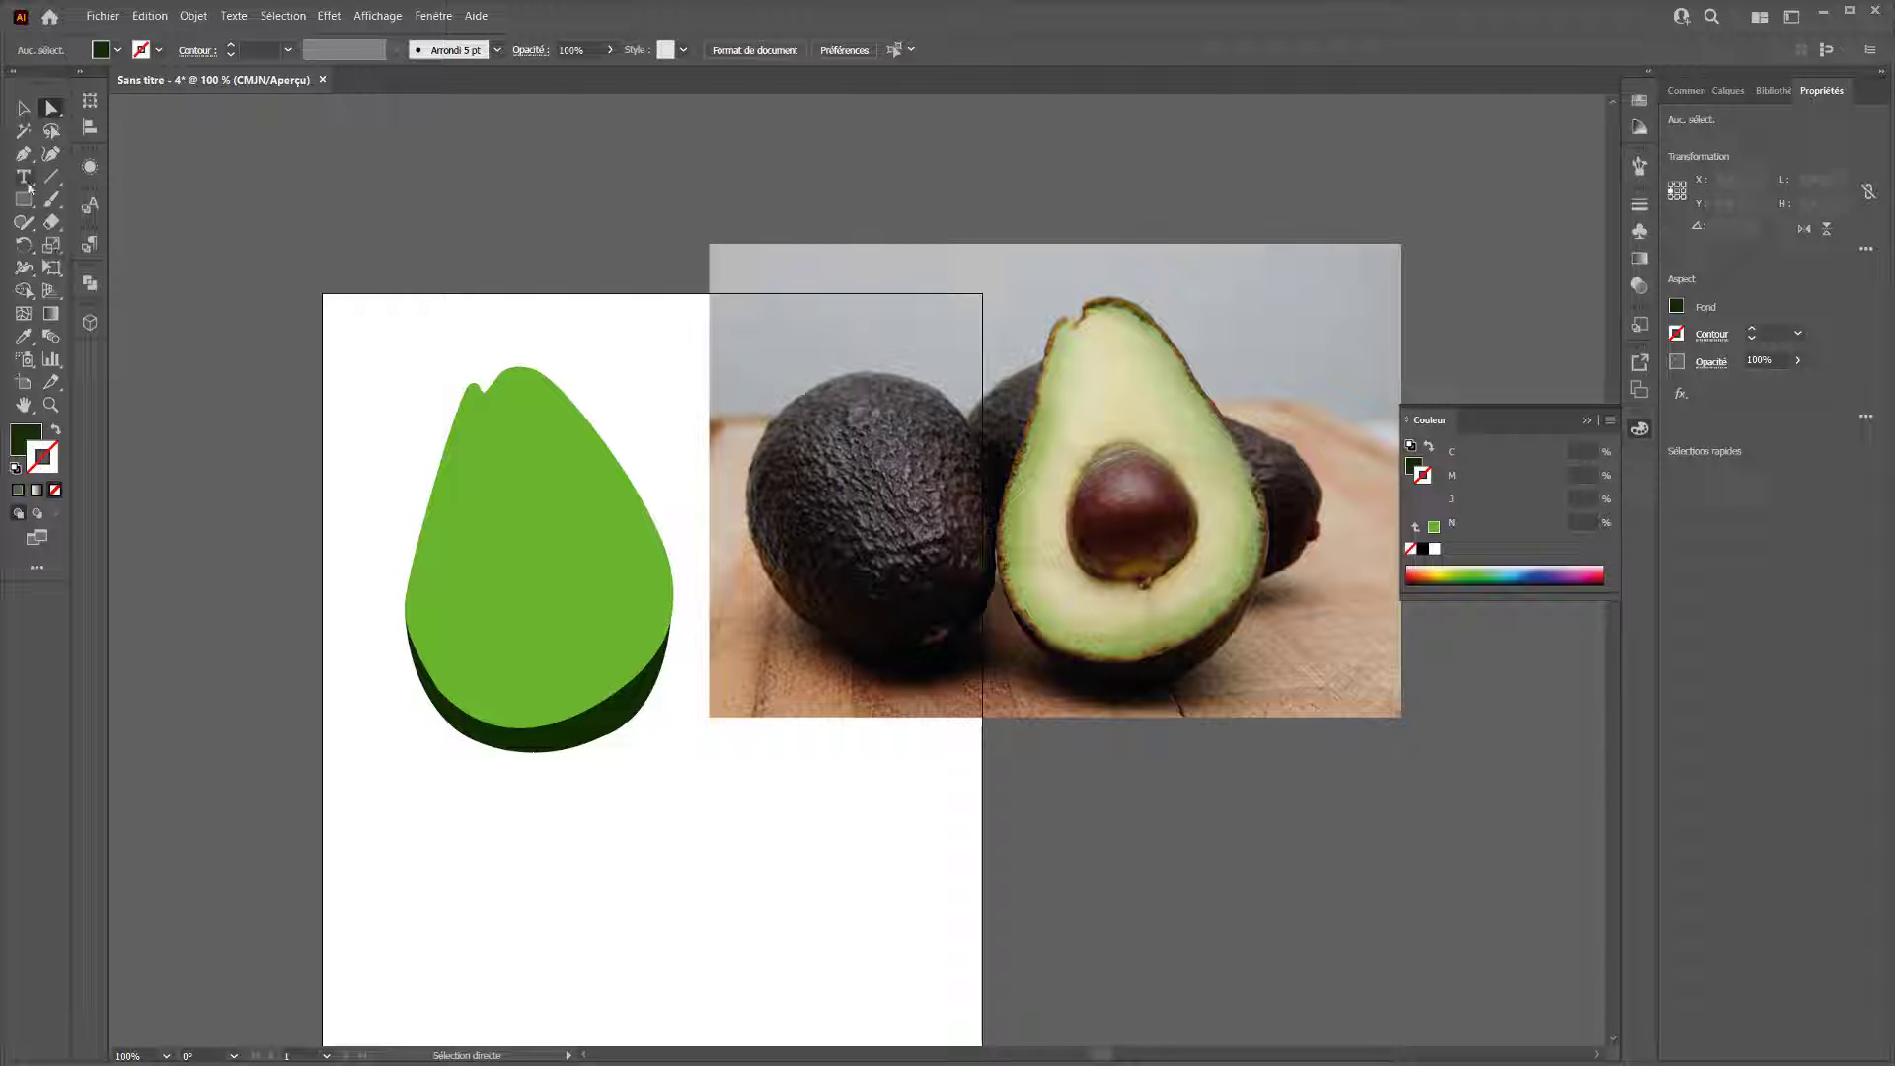
# Trace the avocado pit in the photo with the Pen tool as a closed rounded shape.
pyautogui.click(23, 154)
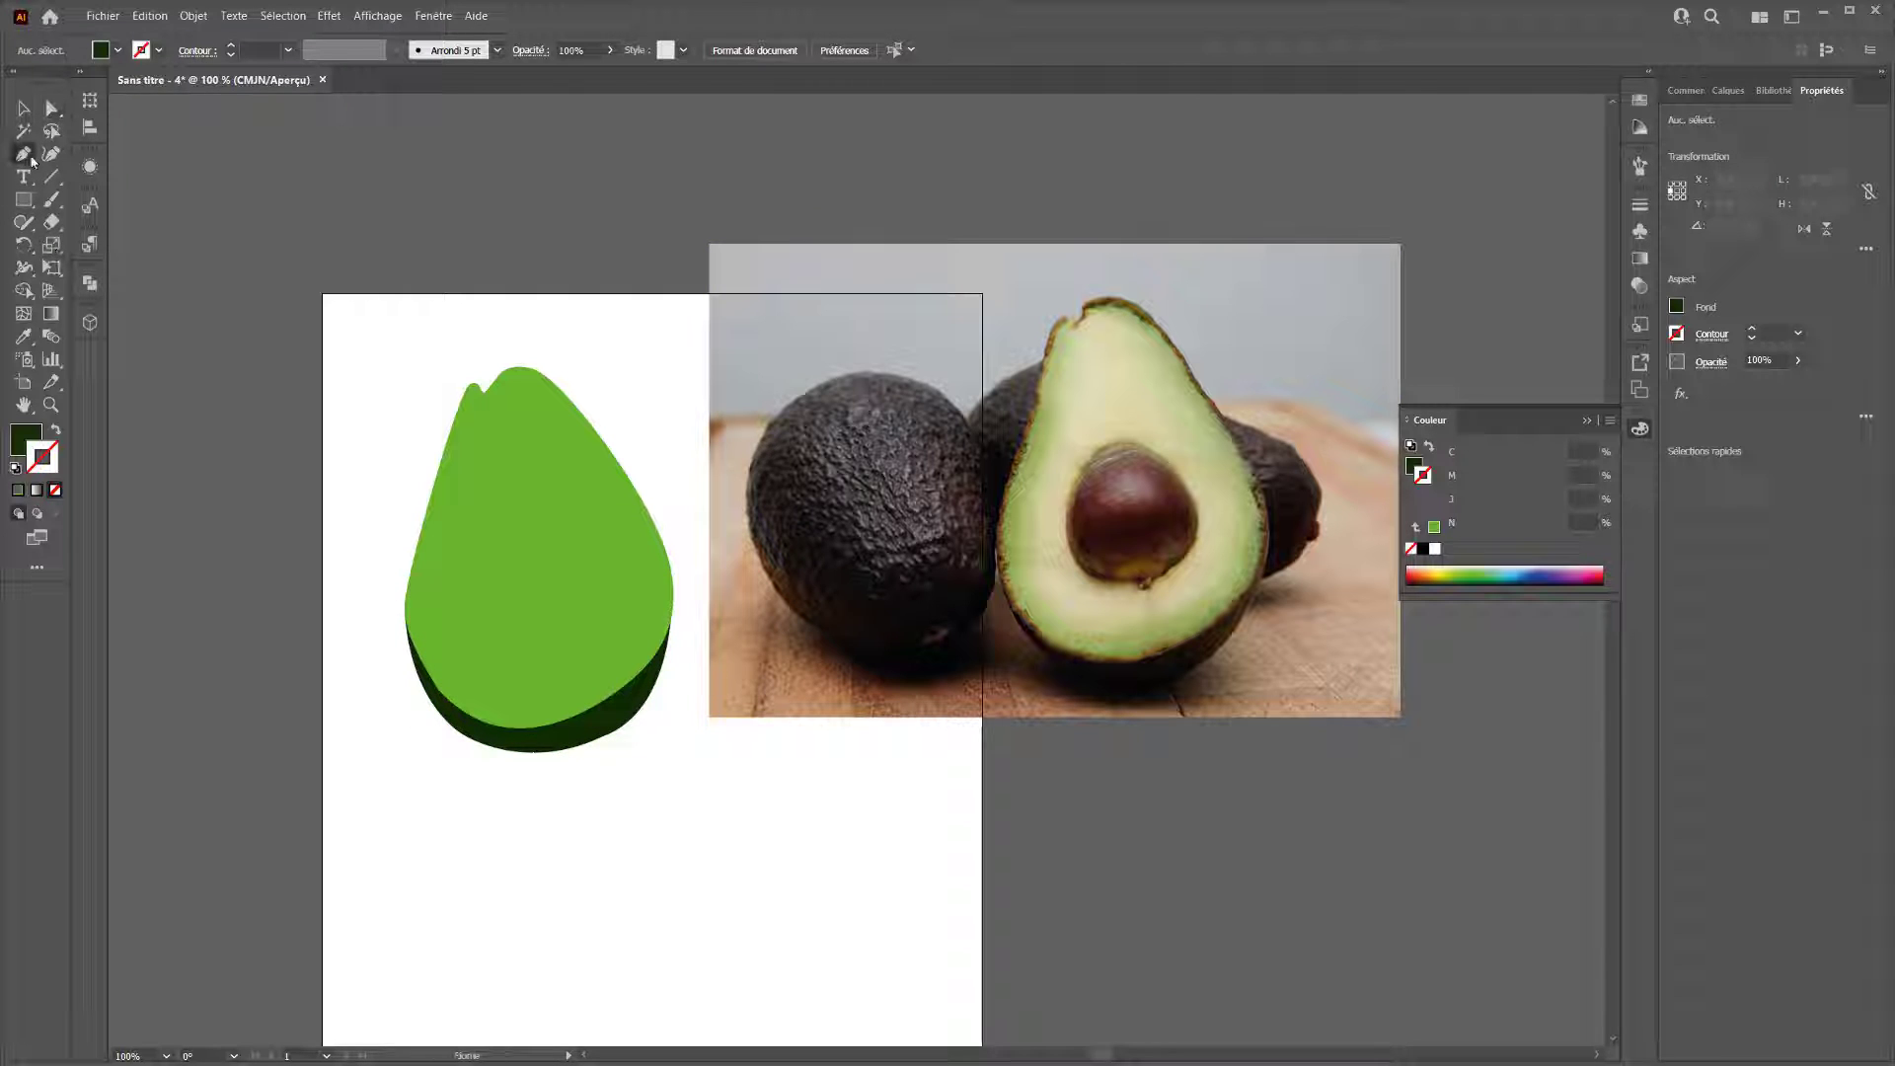
pyautogui.click(1110, 580)
pyautogui.moveTo(1066, 516); pyautogui.dragTo(1208, 585)
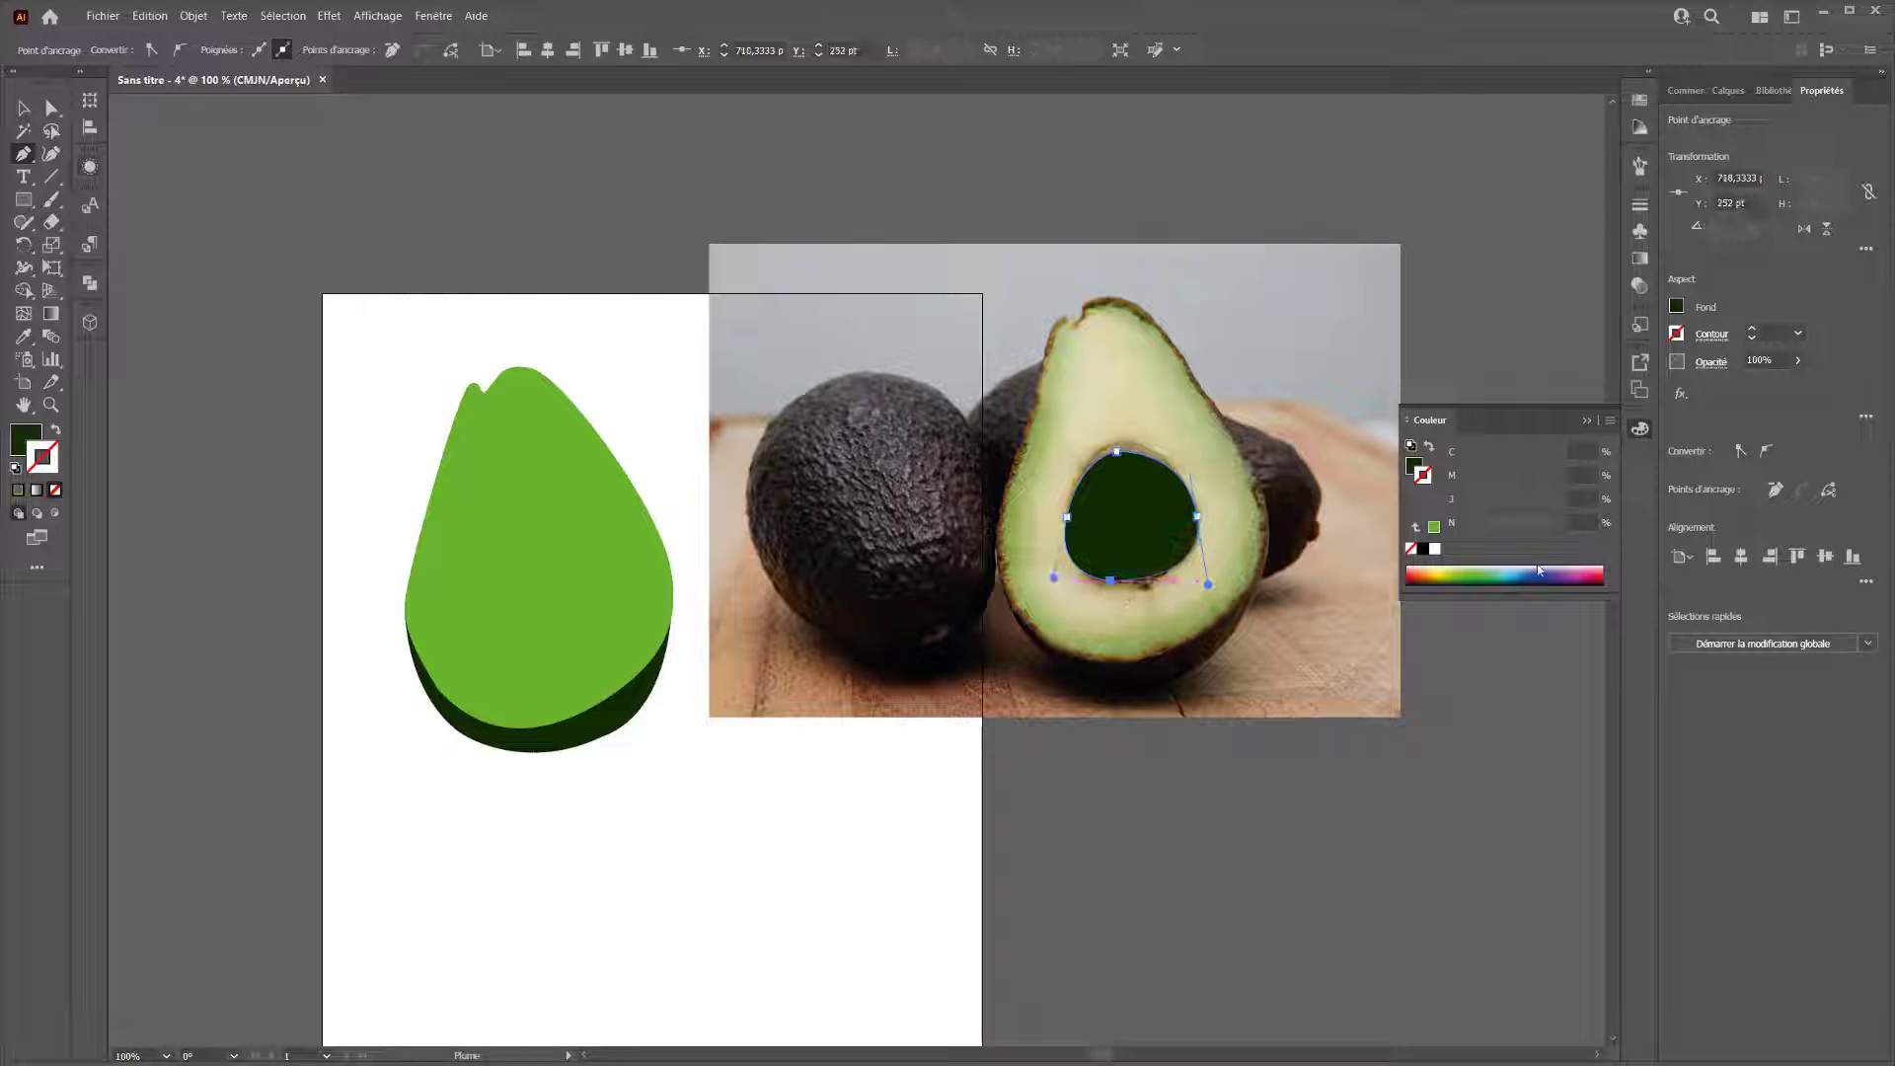
# Give the pit shape a brown fill of C 33.33, M 82.75, Y 100, K 47.06 and no stroke.
pyautogui.moveTo(1581, 572); pyautogui.dragTo(1423, 574)
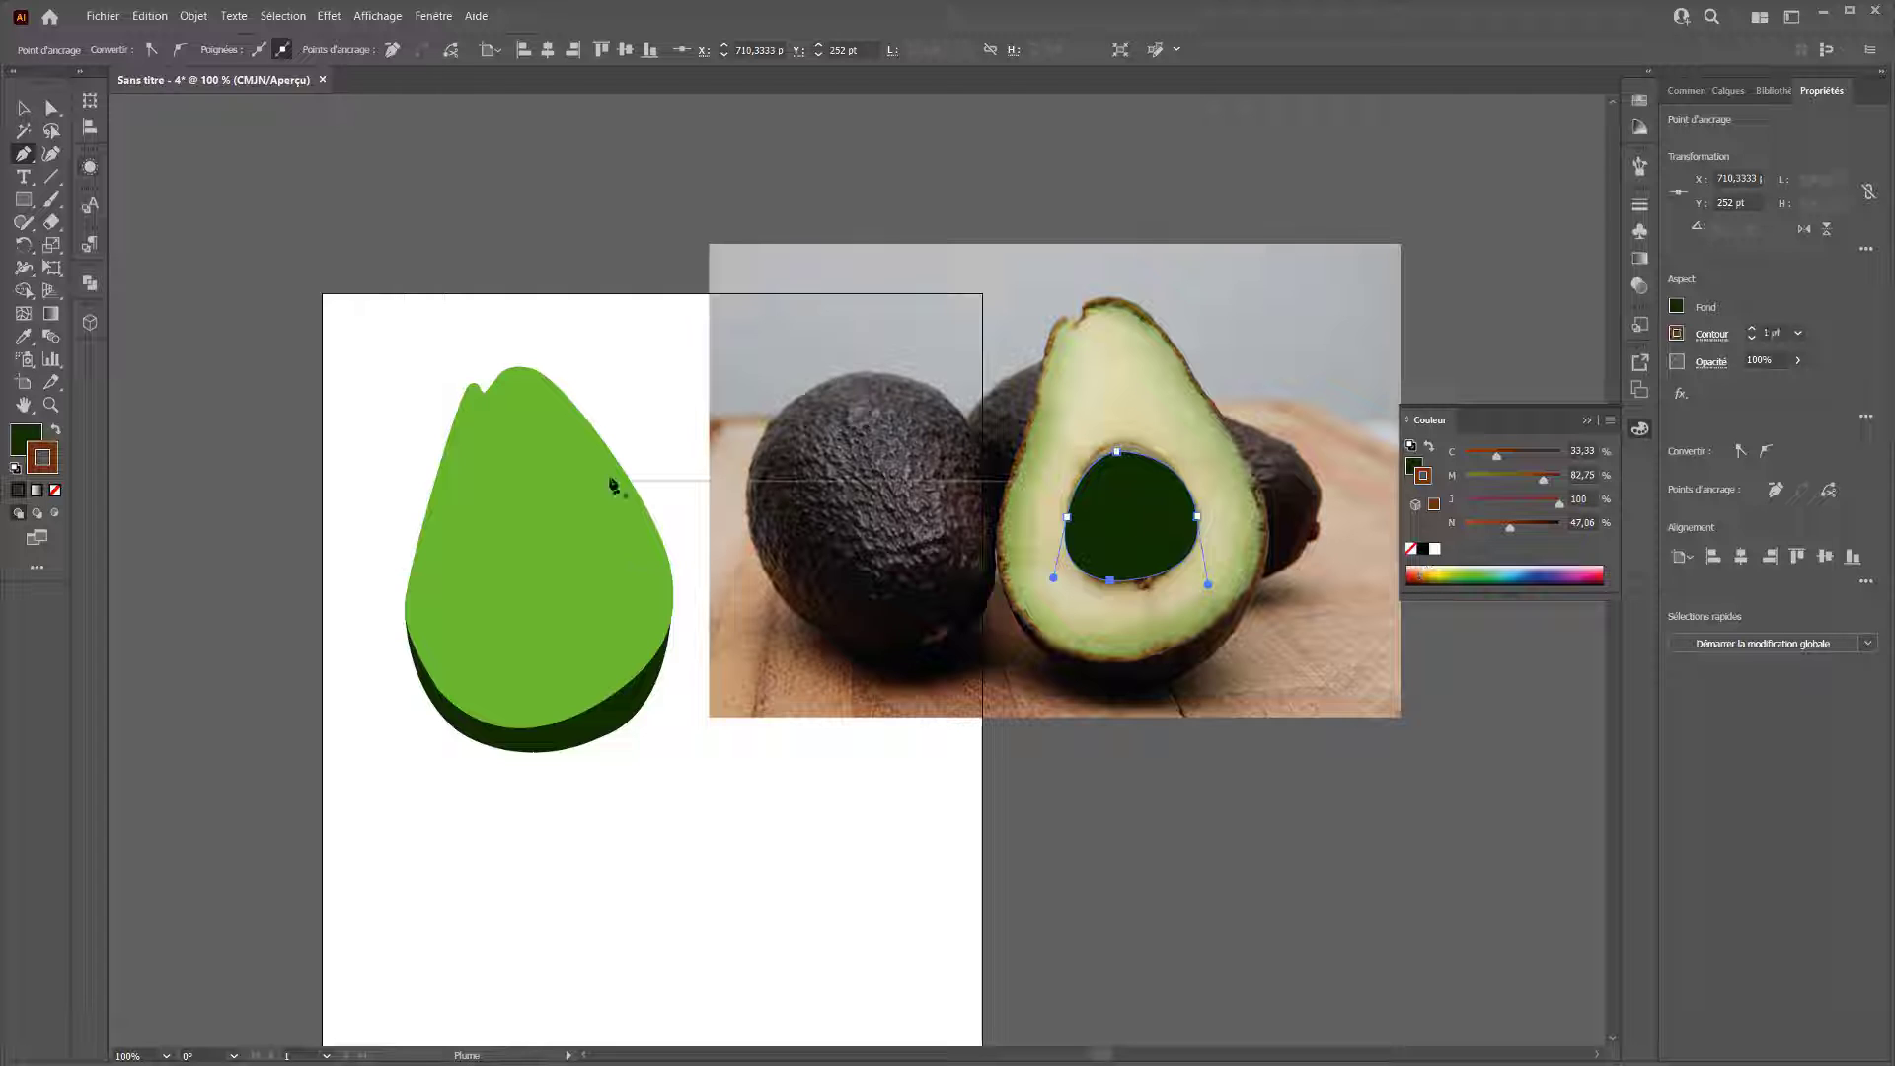
pyautogui.click(55, 431)
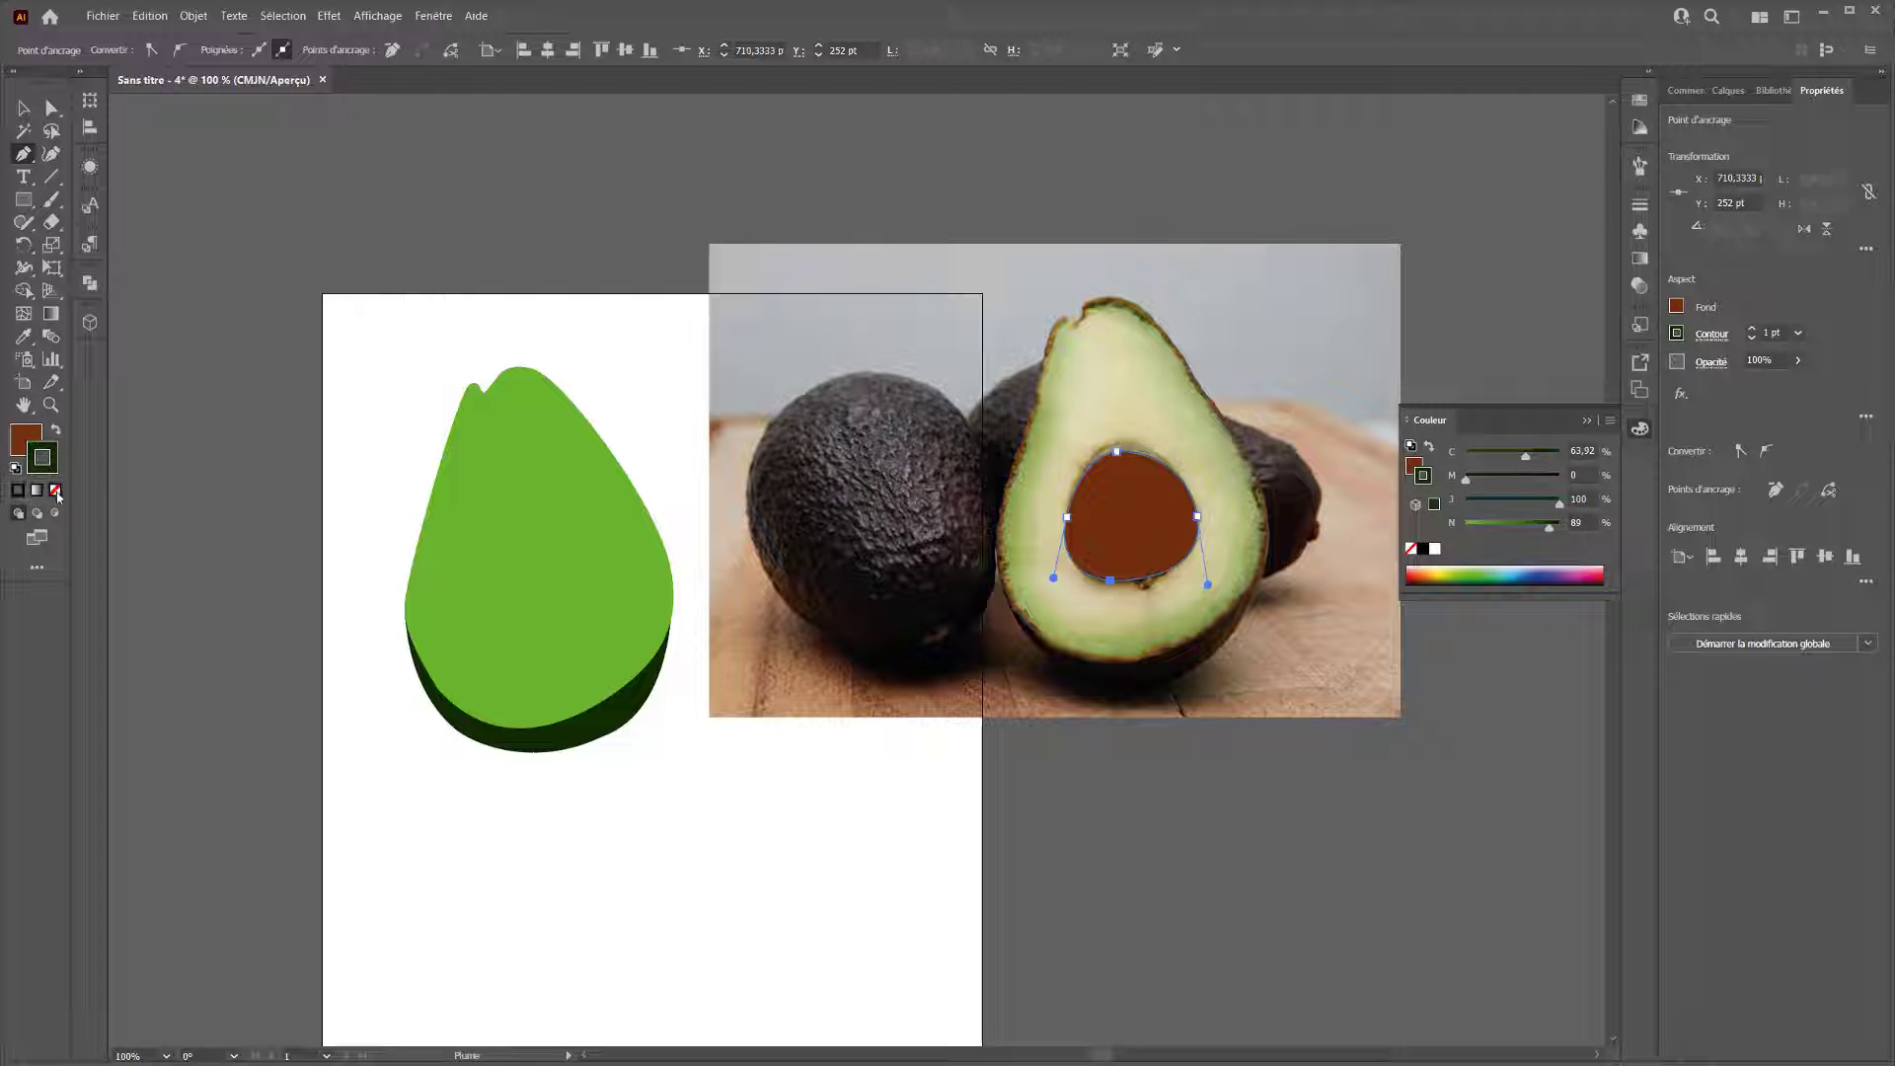
pyautogui.click(56, 490)
# Place the brown pit on the lower part of the green avocado flesh and deselect it.
pyautogui.click(24, 108)
pyautogui.moveTo(1116, 548)
pyautogui.mouseDown()
pyautogui.moveTo(631, 592)
pyautogui.moveTo(525, 633)
pyautogui.mouseUp()
pyautogui.click(400, 824)
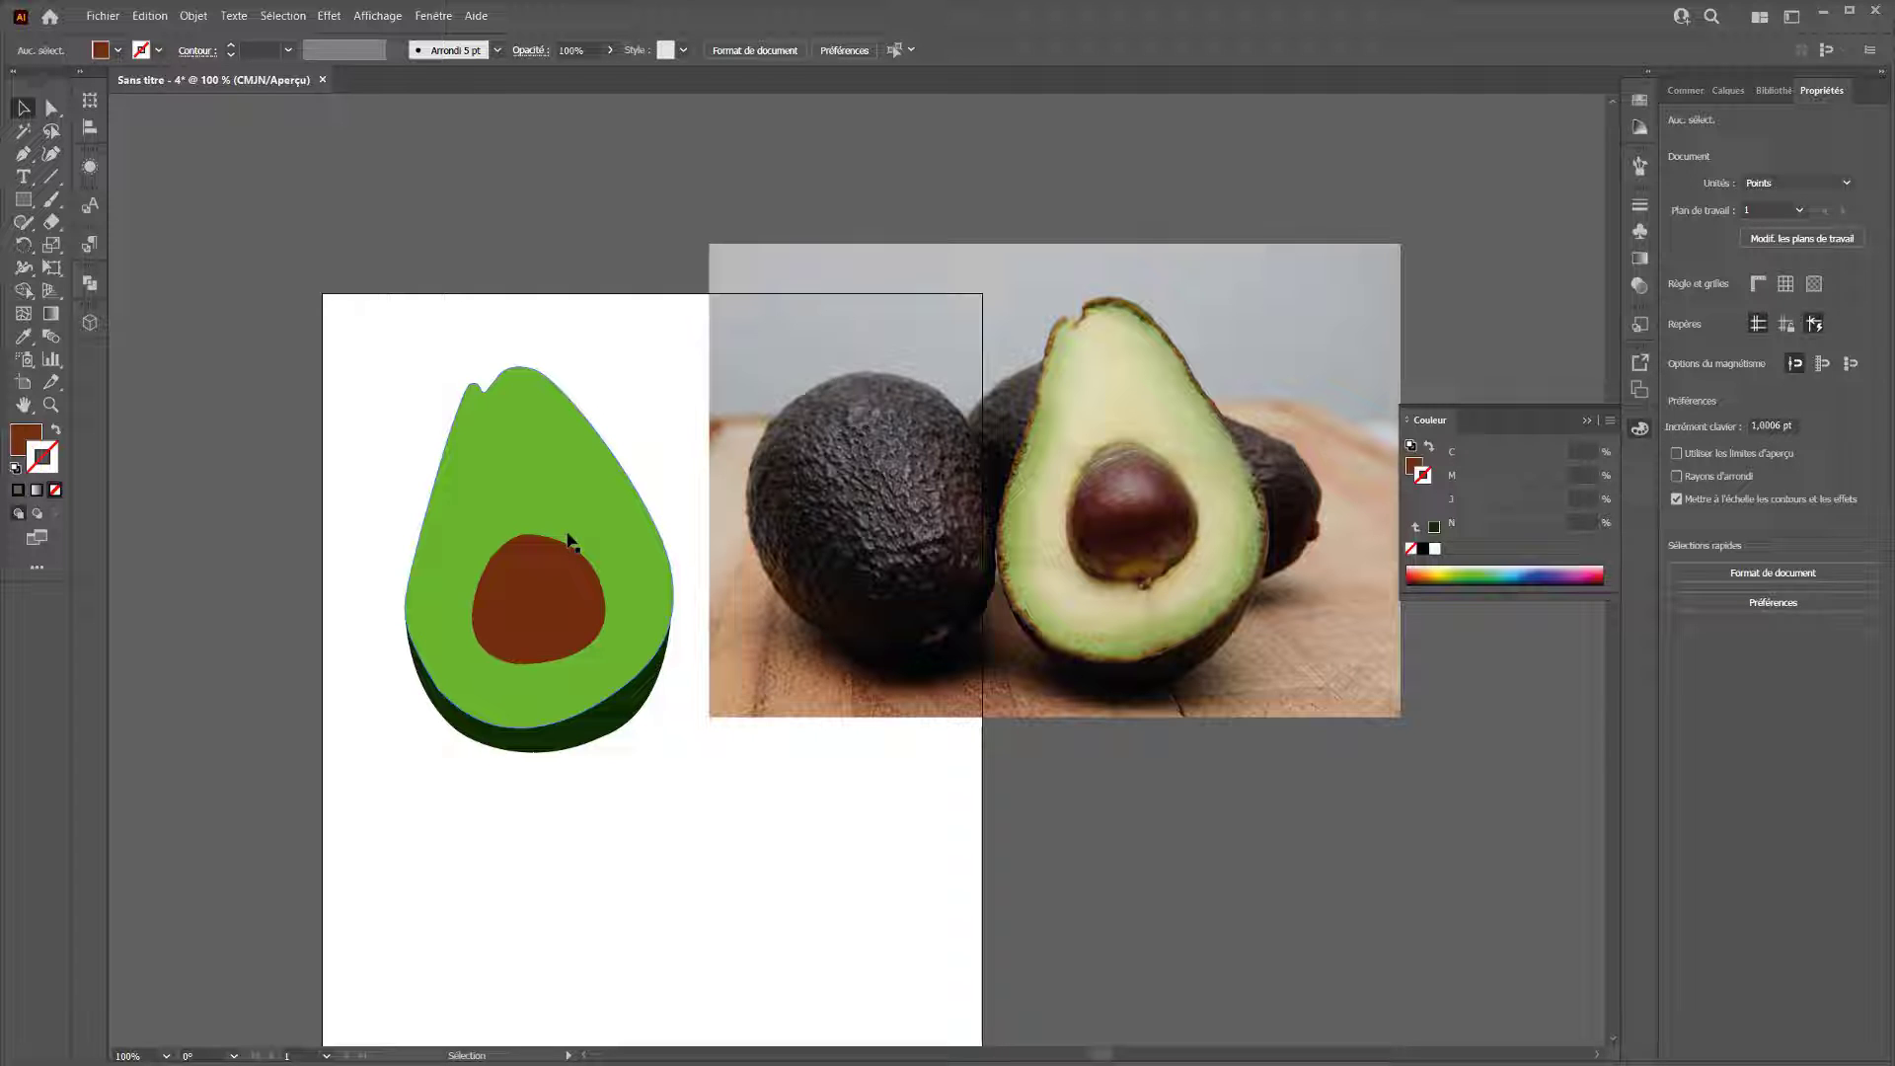
# Shift the photo slightly further from the drawing and lock the image within Calque 1.
pyautogui.moveTo(955, 632); pyautogui.dragTo(1009, 669)
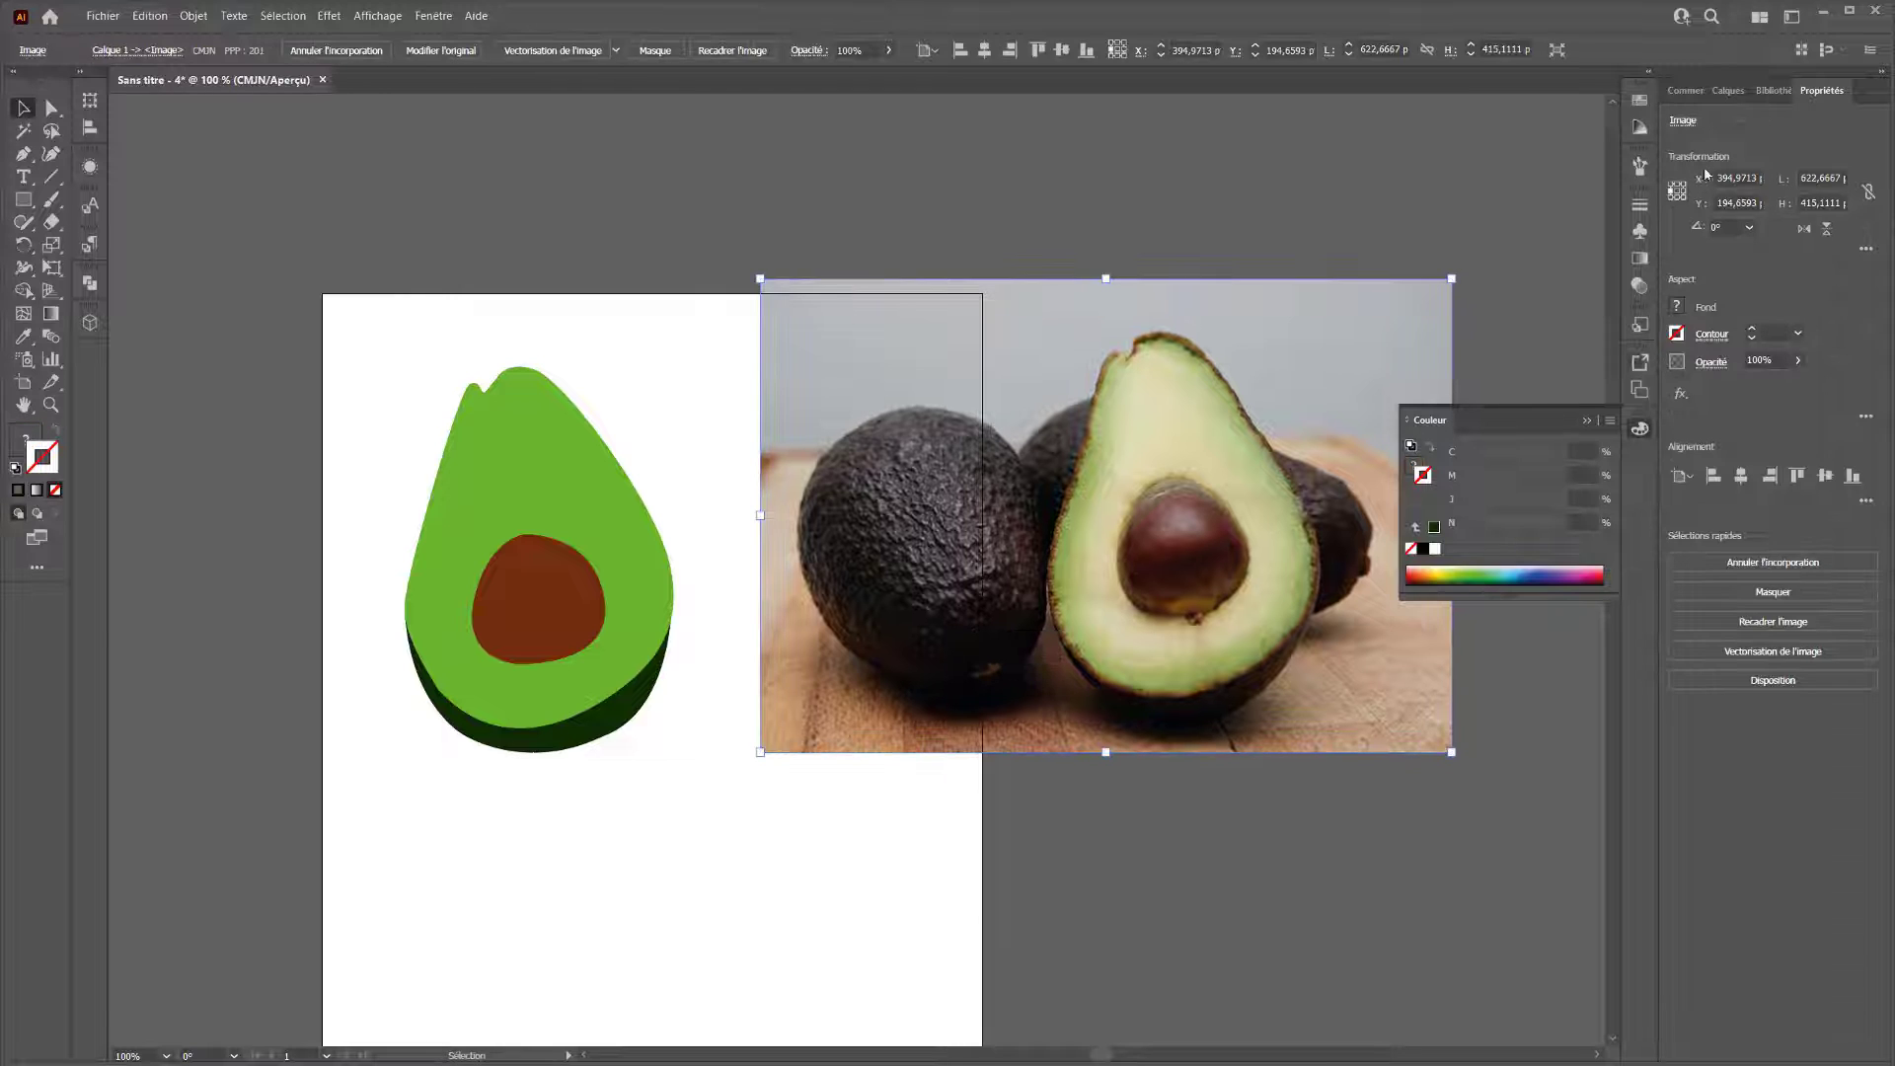
pyautogui.click(1729, 90)
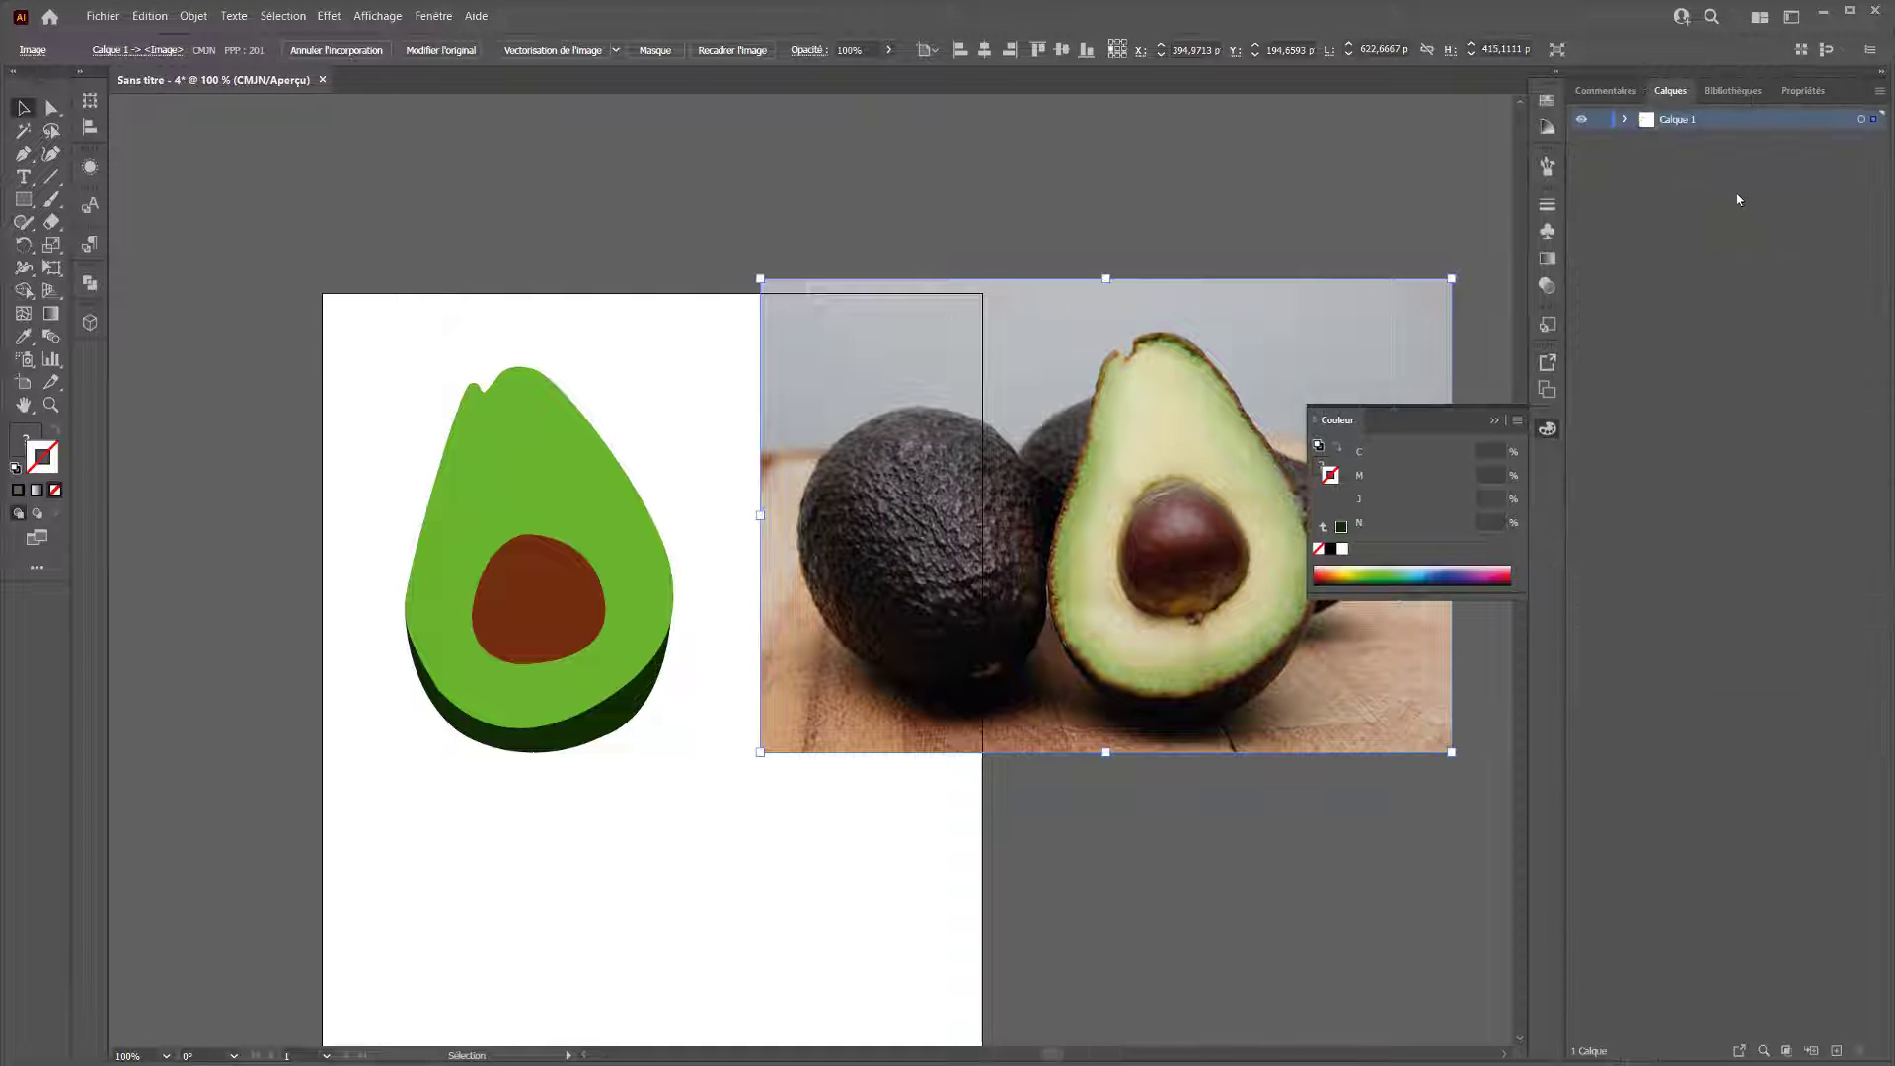
pyautogui.click(1626, 119)
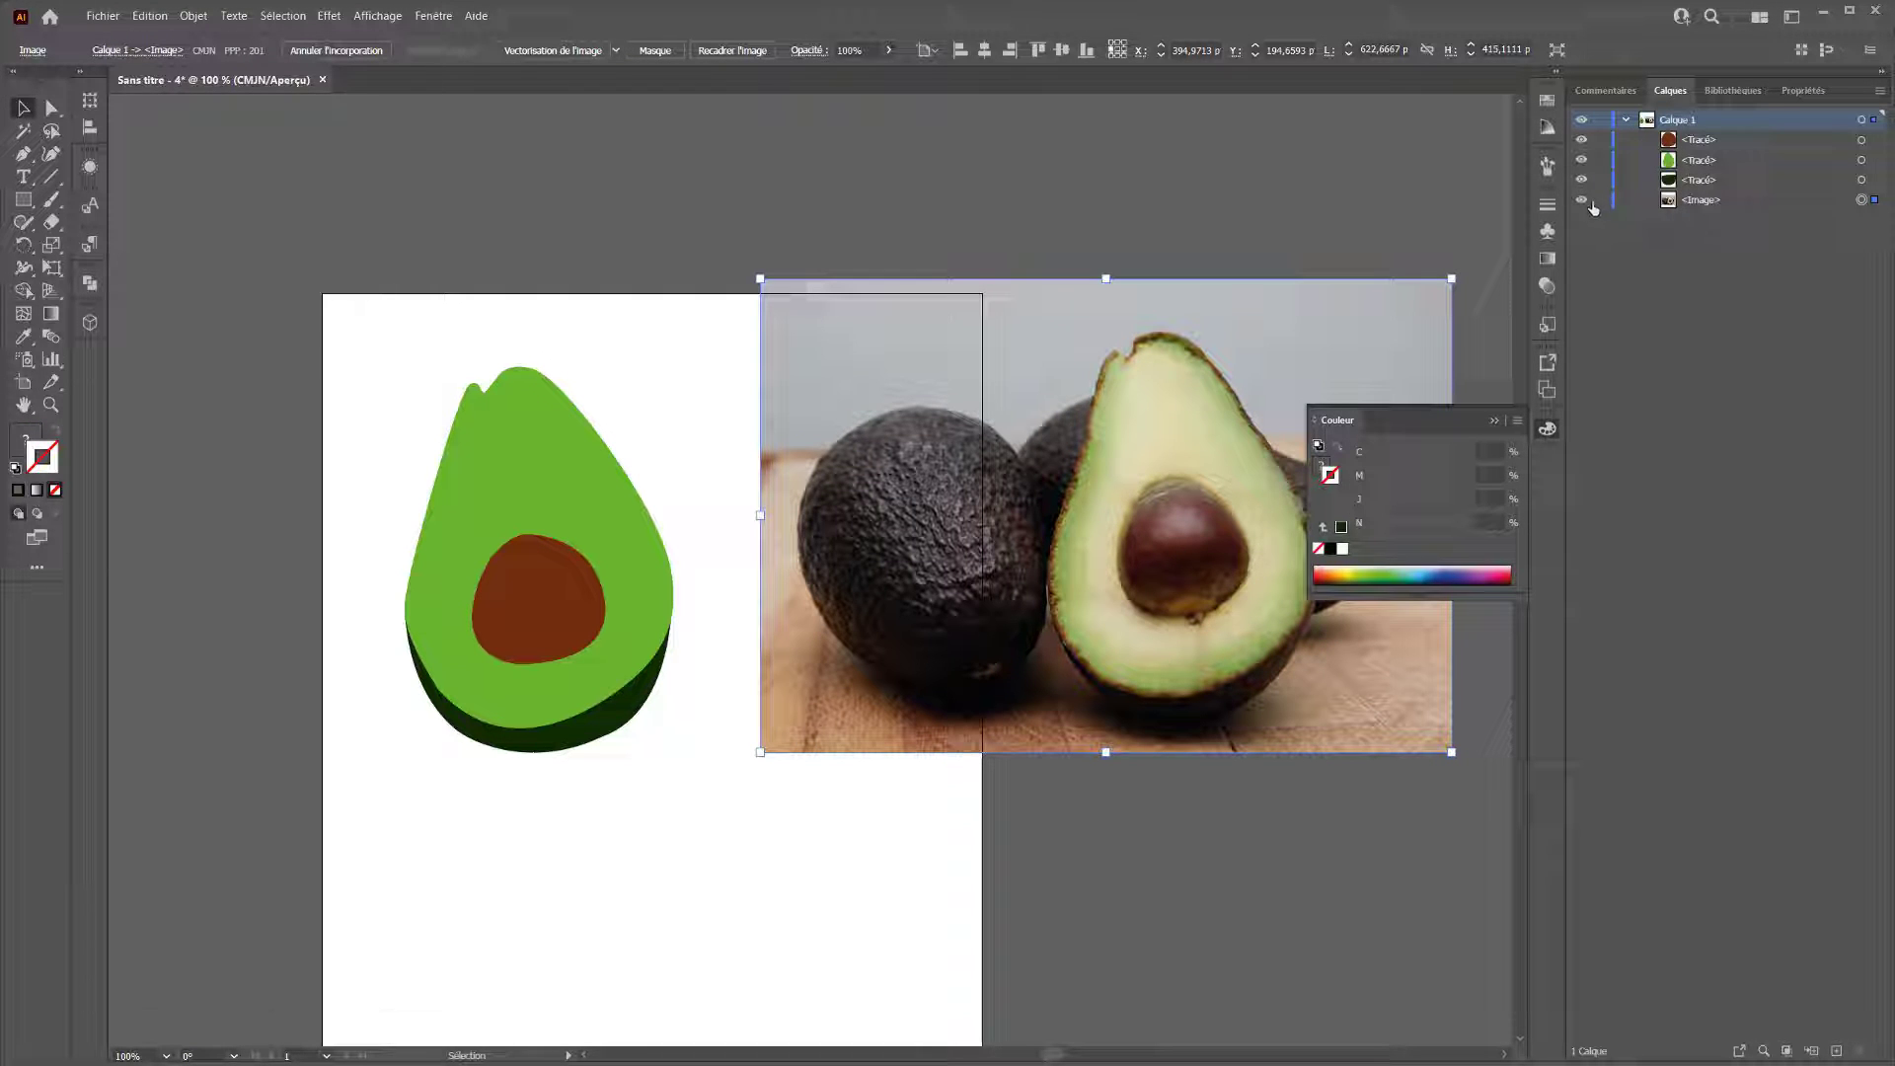
pyautogui.click(1600, 199)
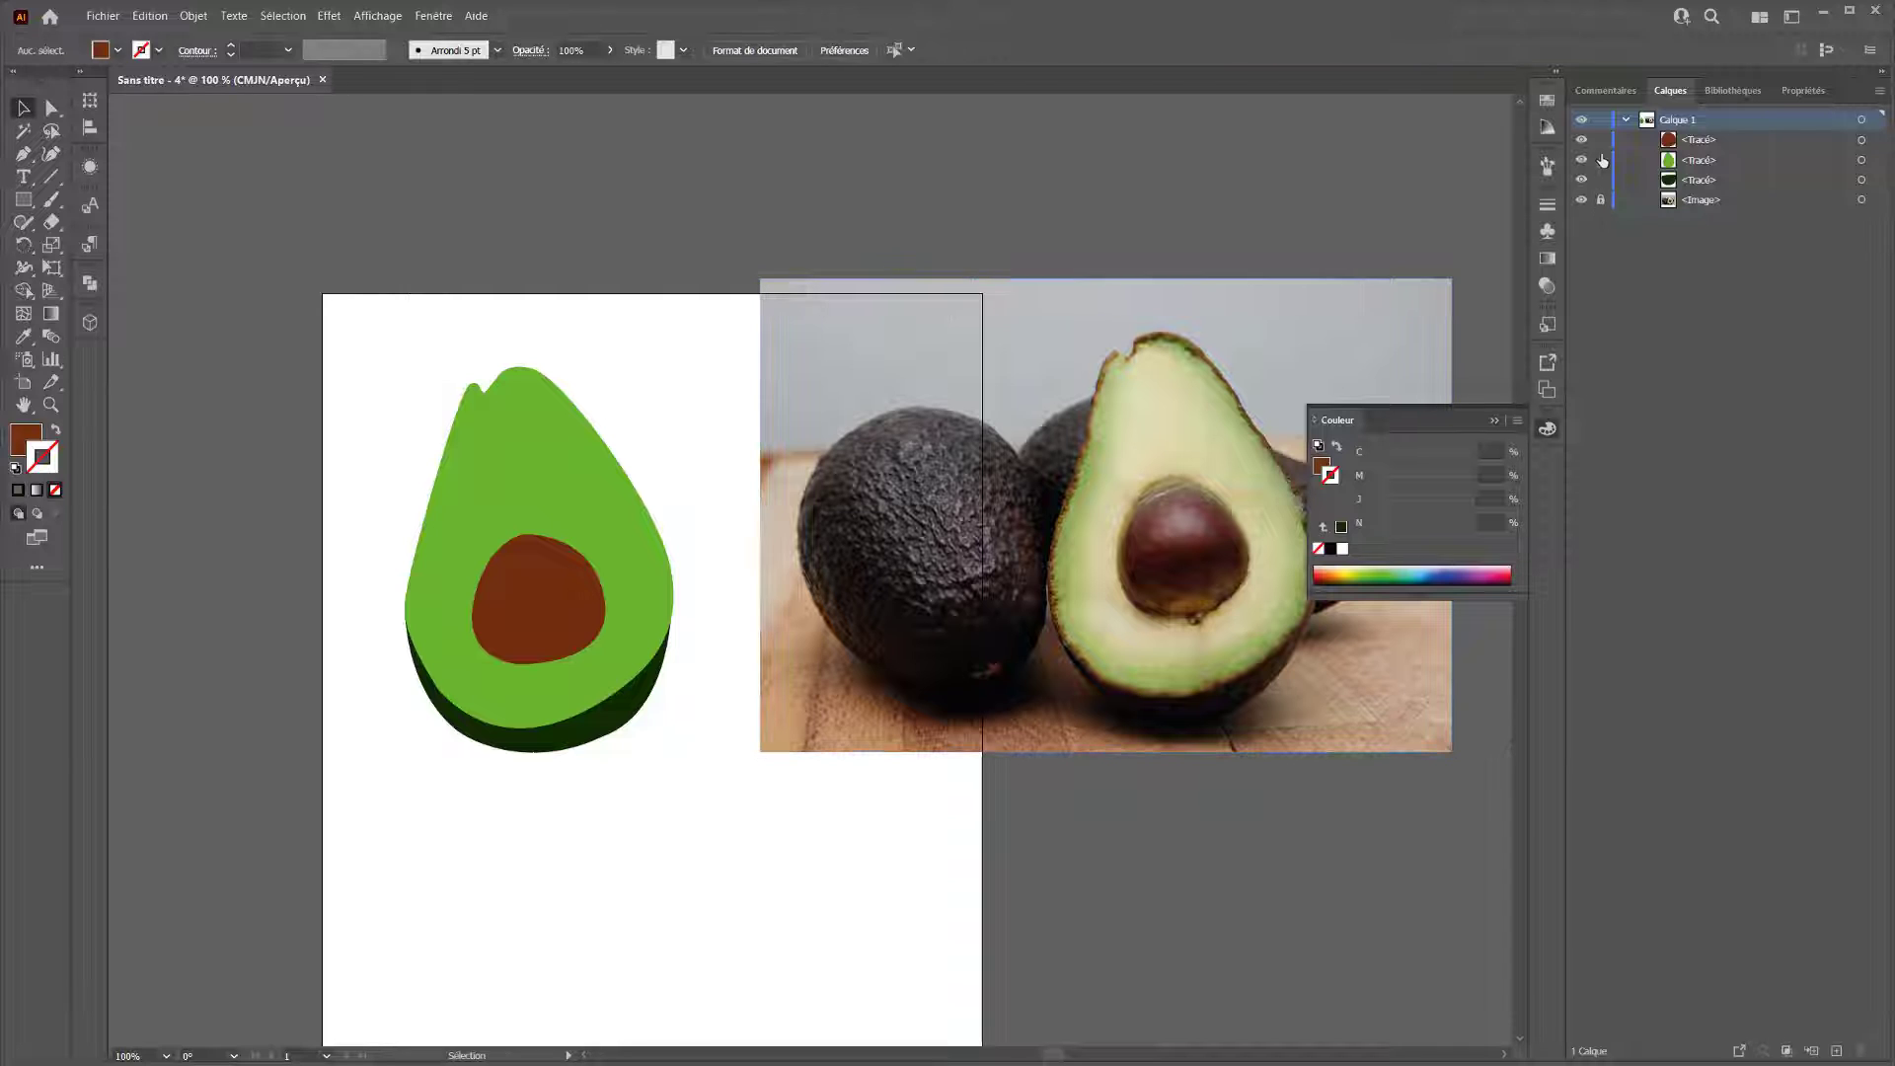
pyautogui.click(1803, 91)
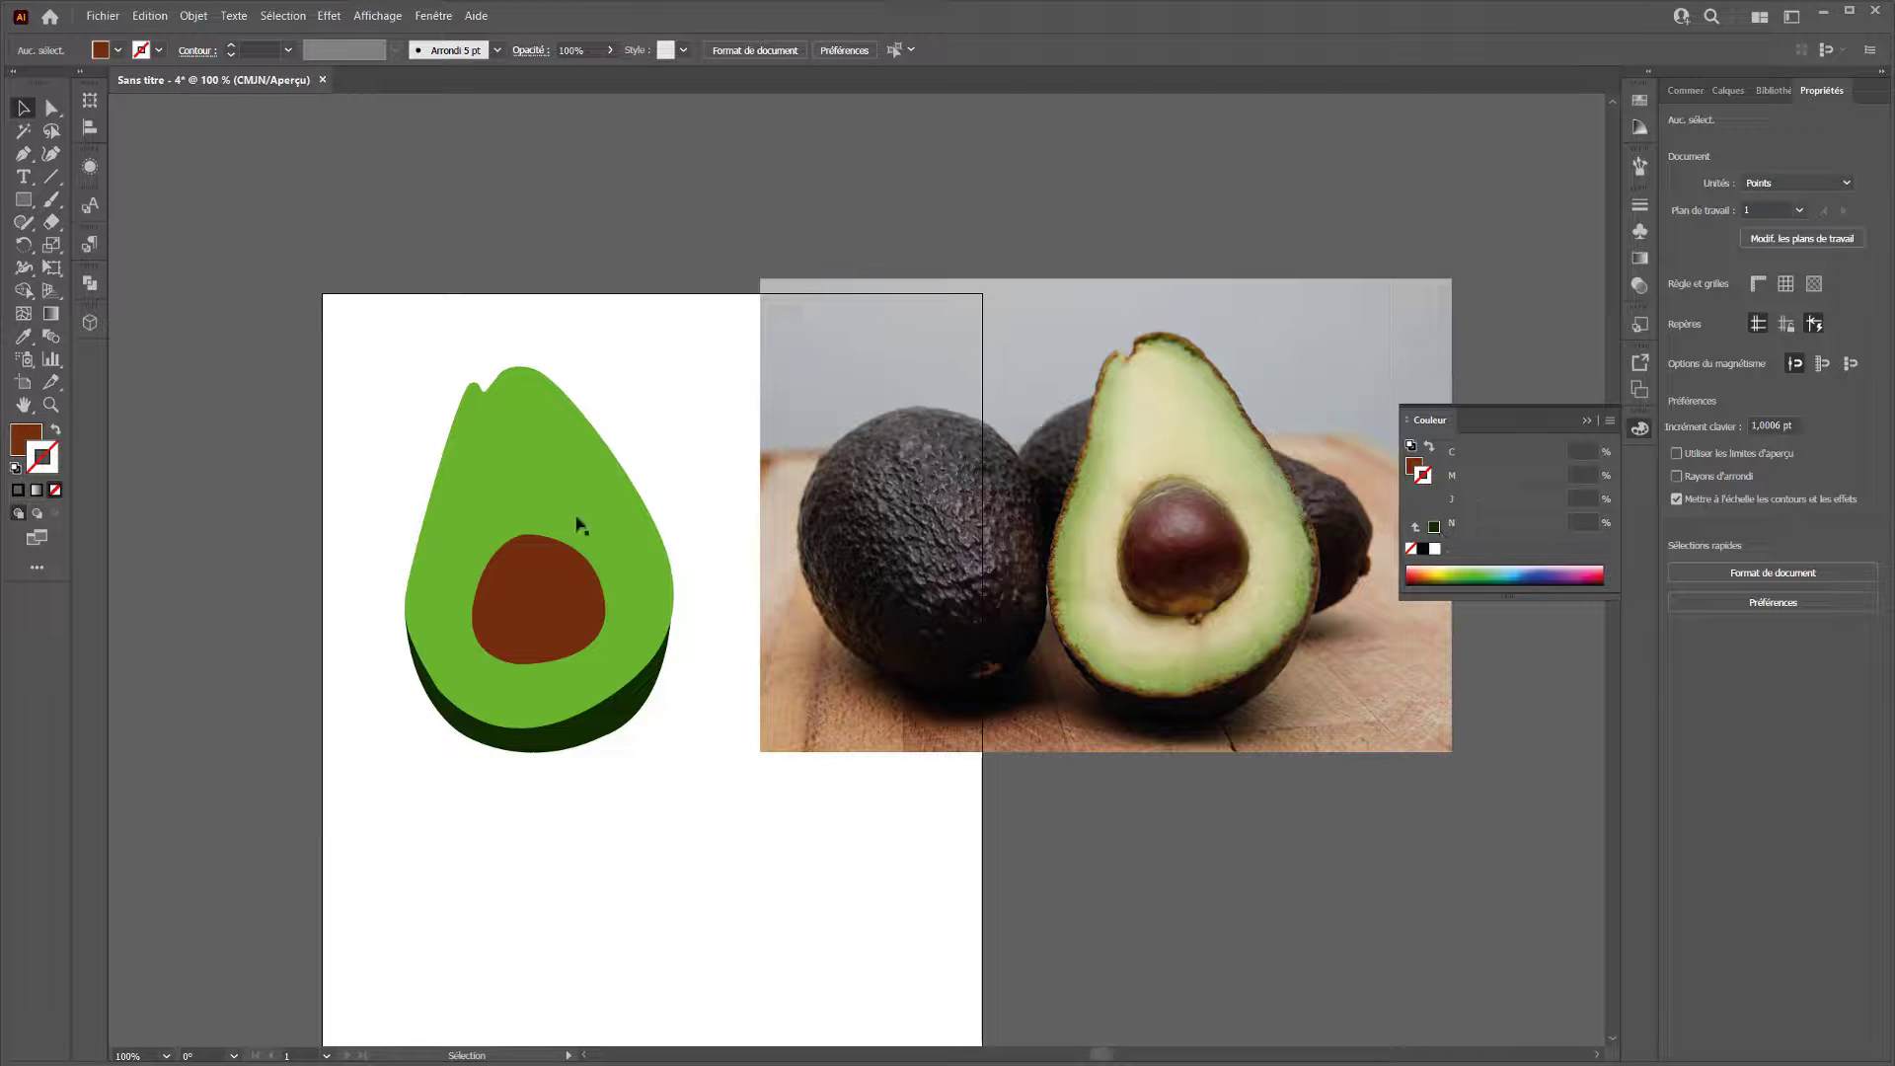
# Try a yellow fill of C 17, M 0, Y 100, K 8 on the avocado flesh shape.
pyautogui.click(29, 437)
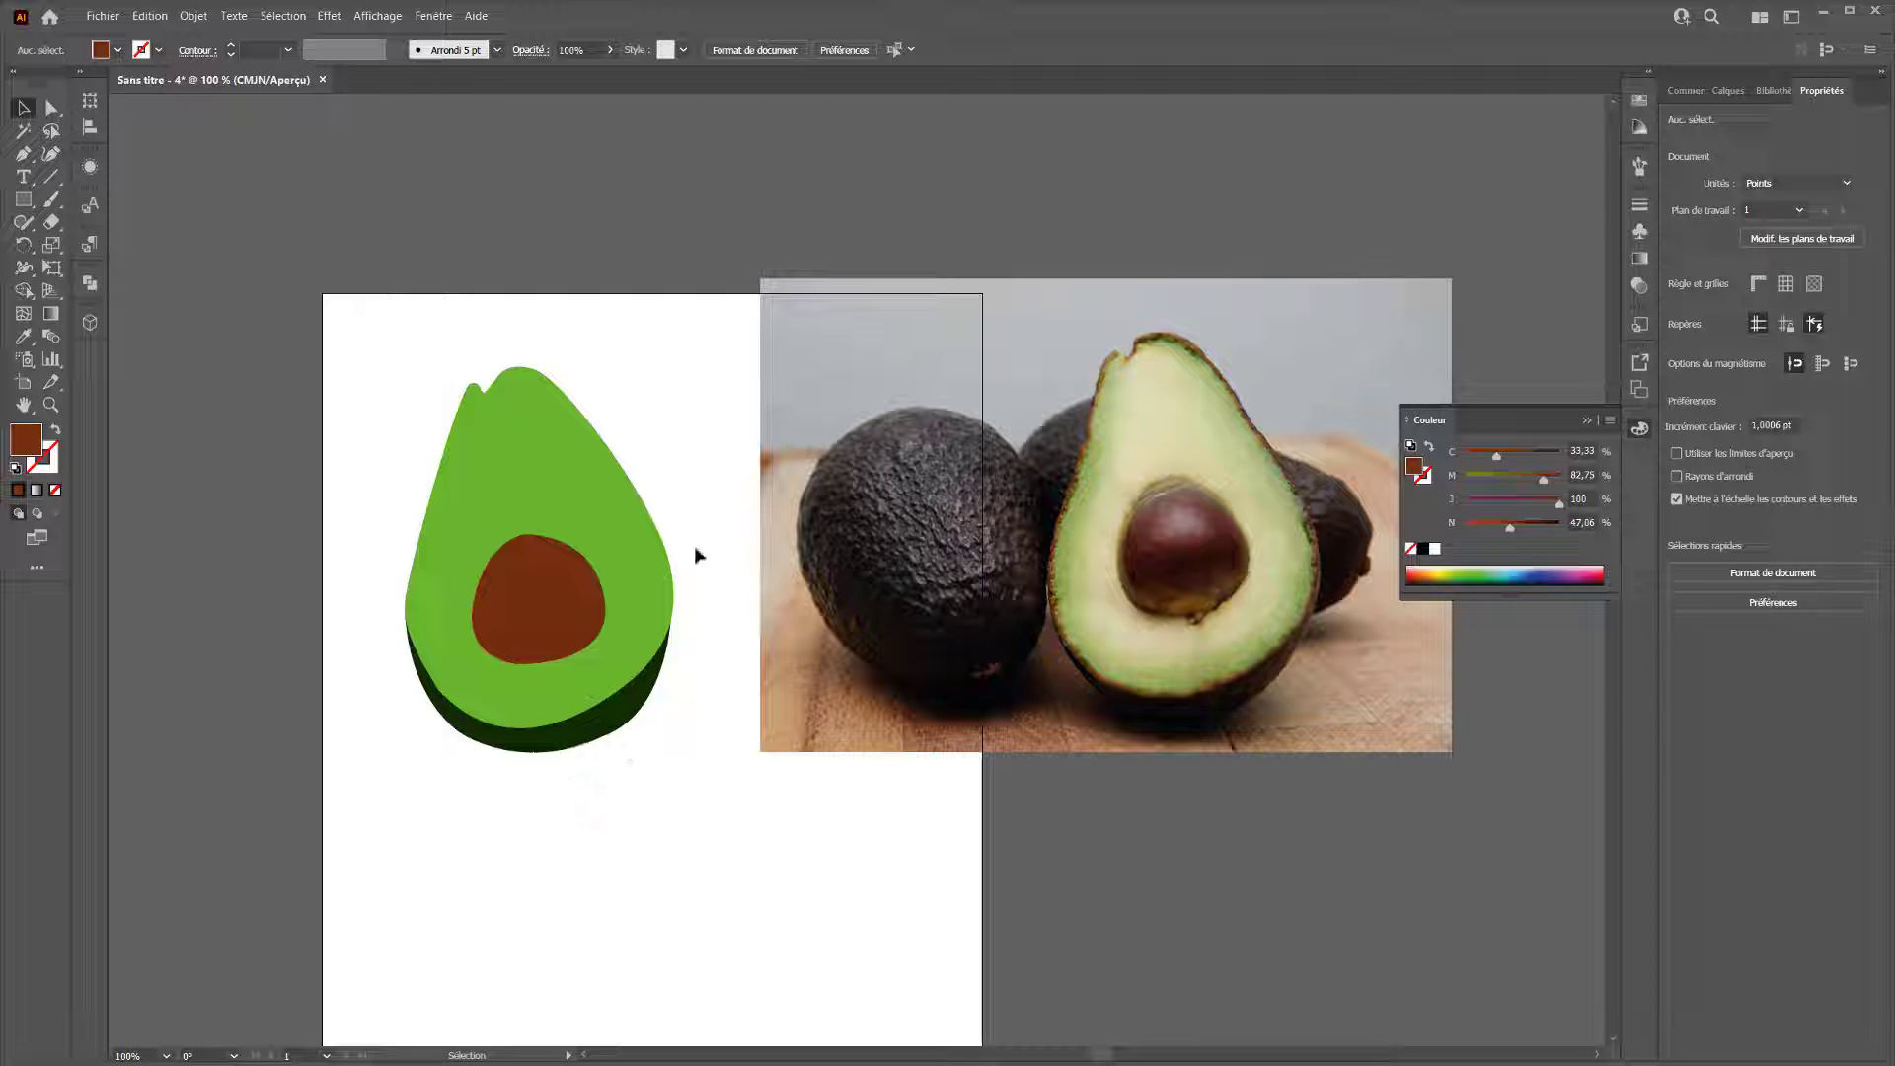
pyautogui.click(545, 511)
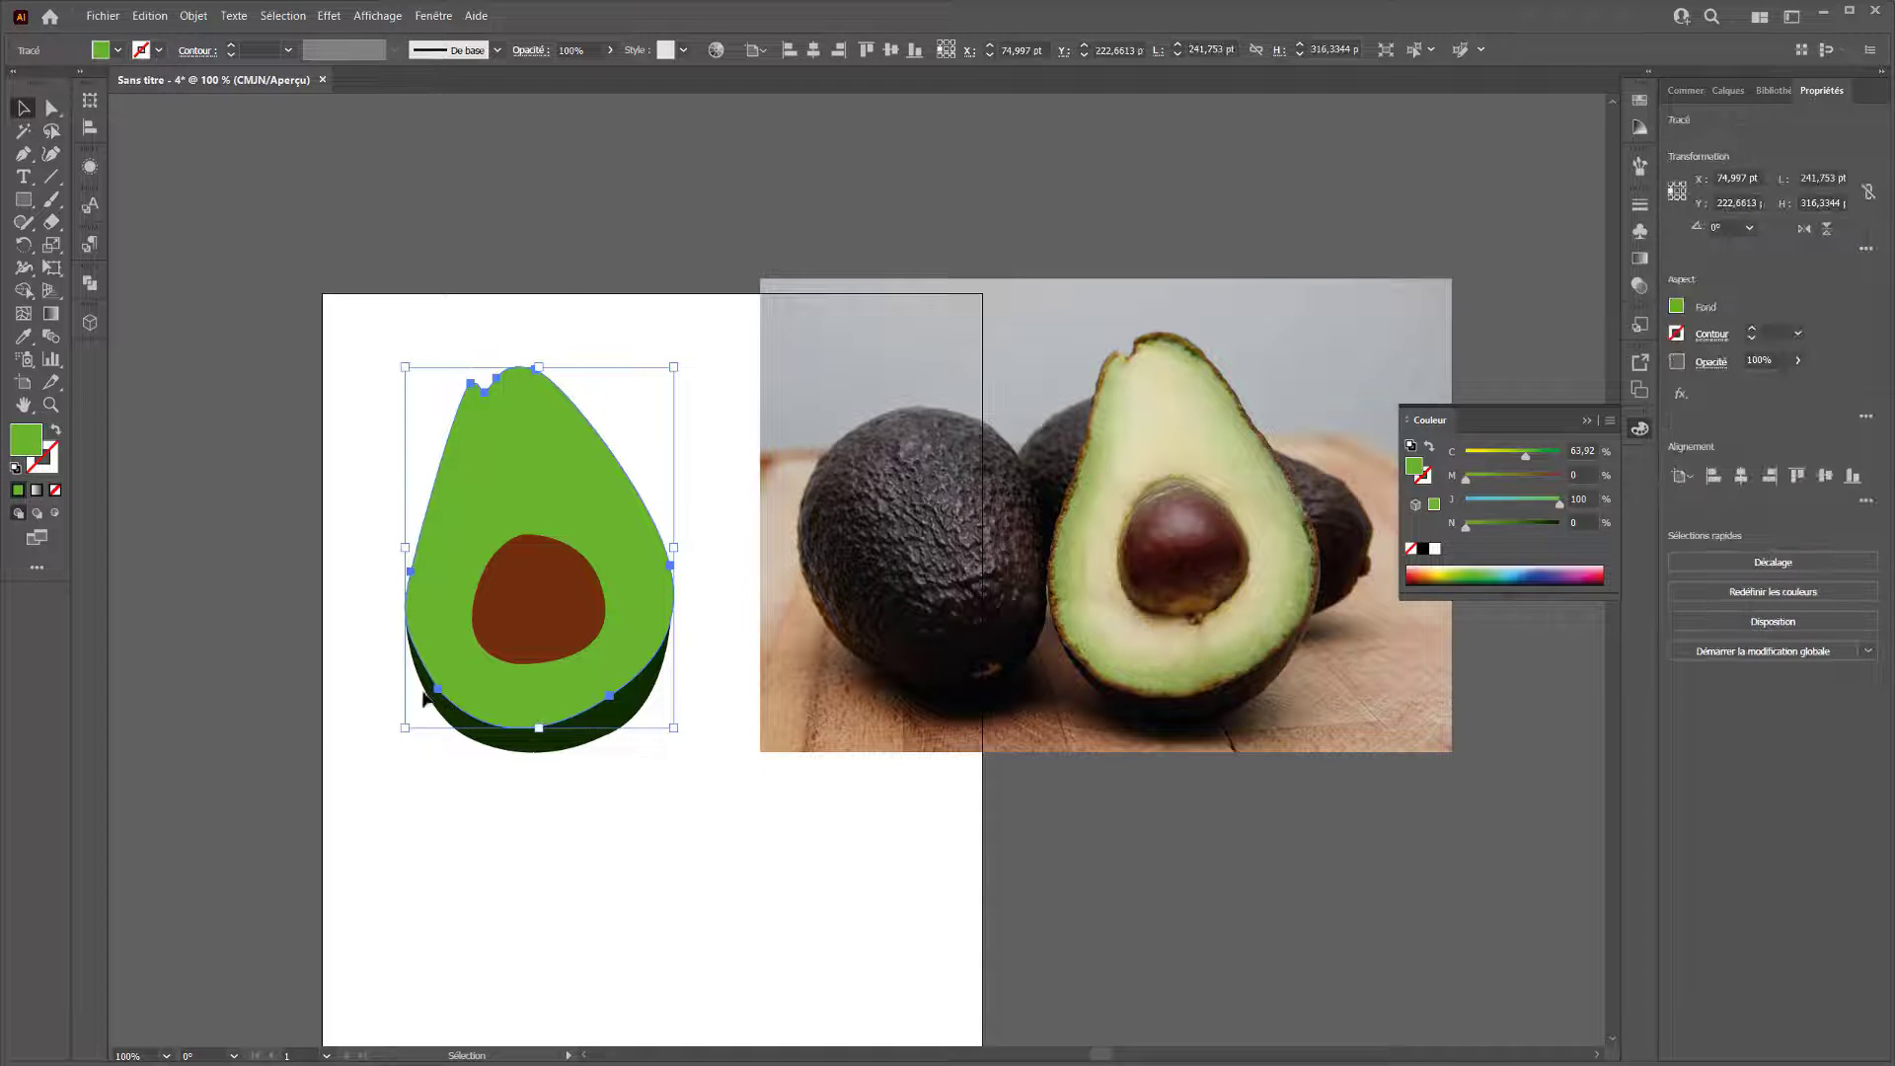
pyautogui.moveTo(1525, 455)
pyautogui.mouseDown()
pyautogui.moveTo(1478, 457)
pyautogui.moveTo(1495, 457)
pyautogui.mouseUp()
pyautogui.moveTo(1503, 526); pyautogui.dragTo(1478, 530)
pyautogui.click(1480, 458)
pyautogui.click(1521, 455)
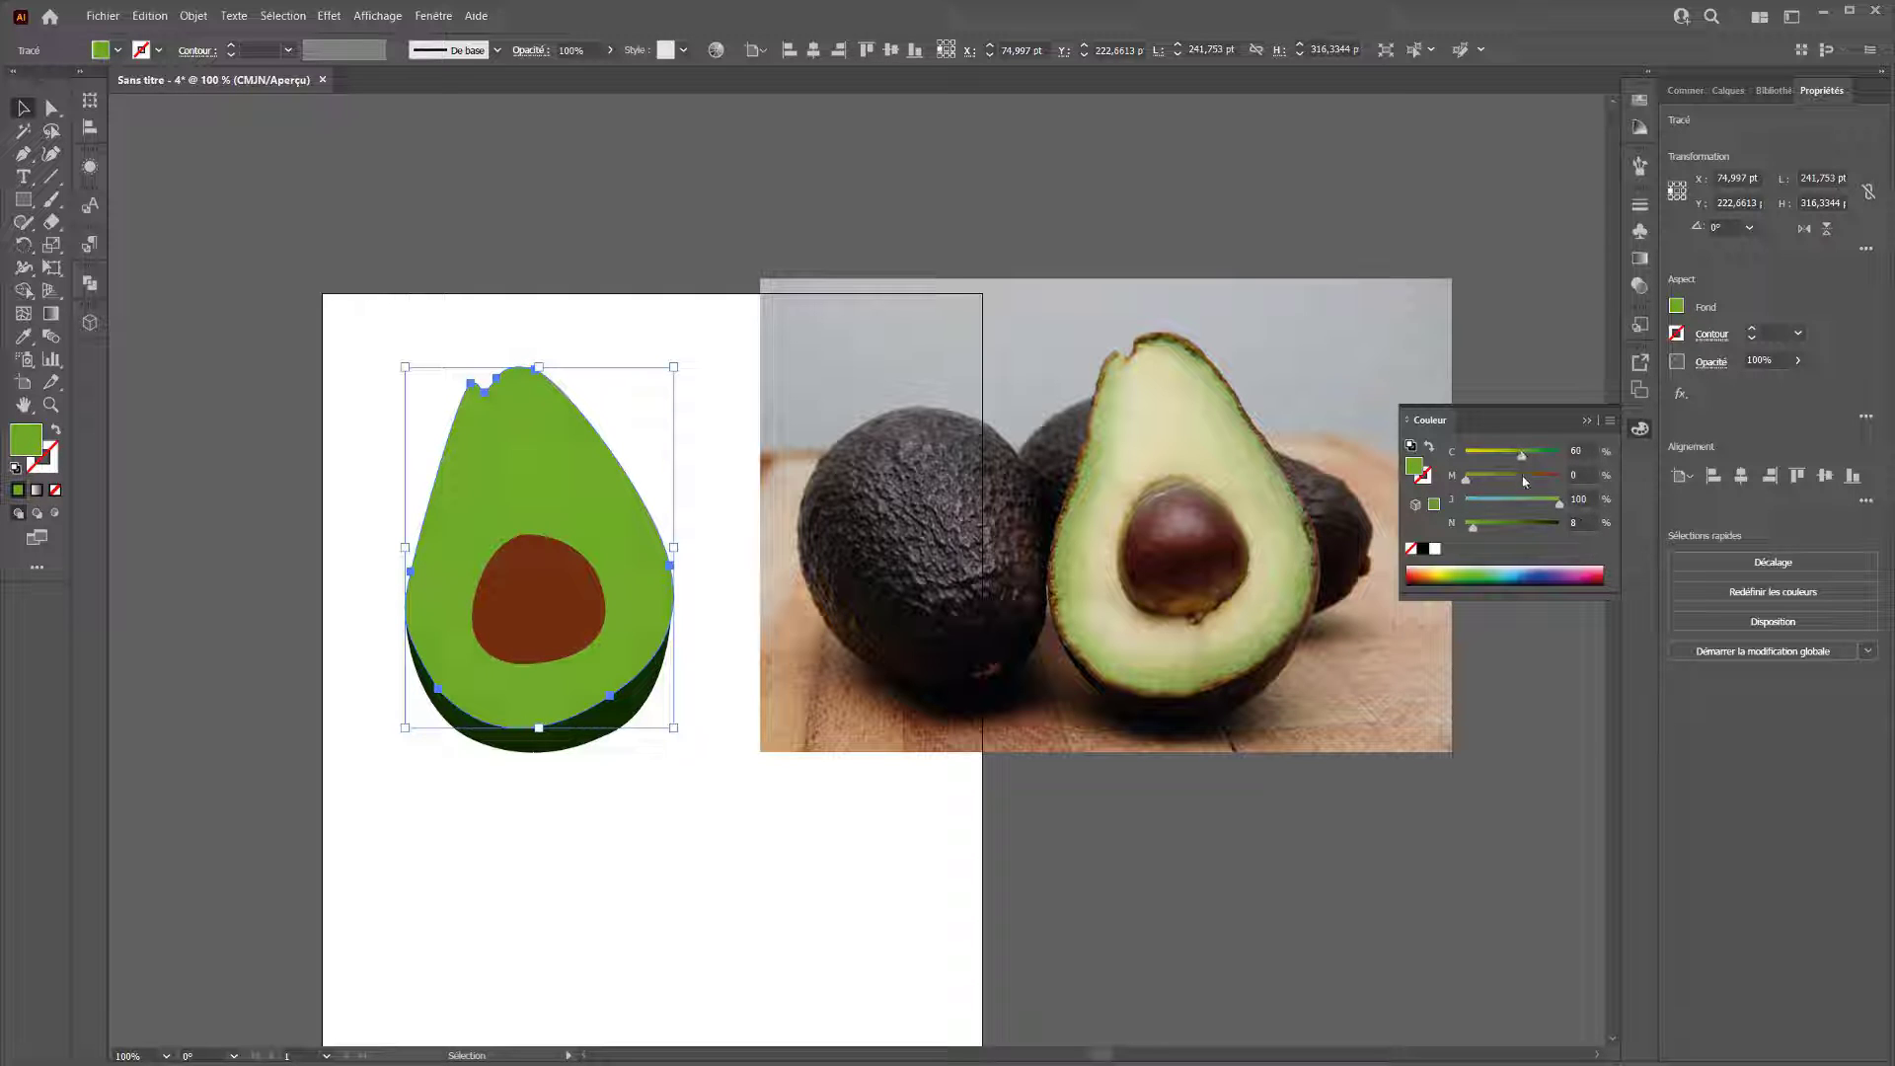
pyautogui.click(1500, 456)
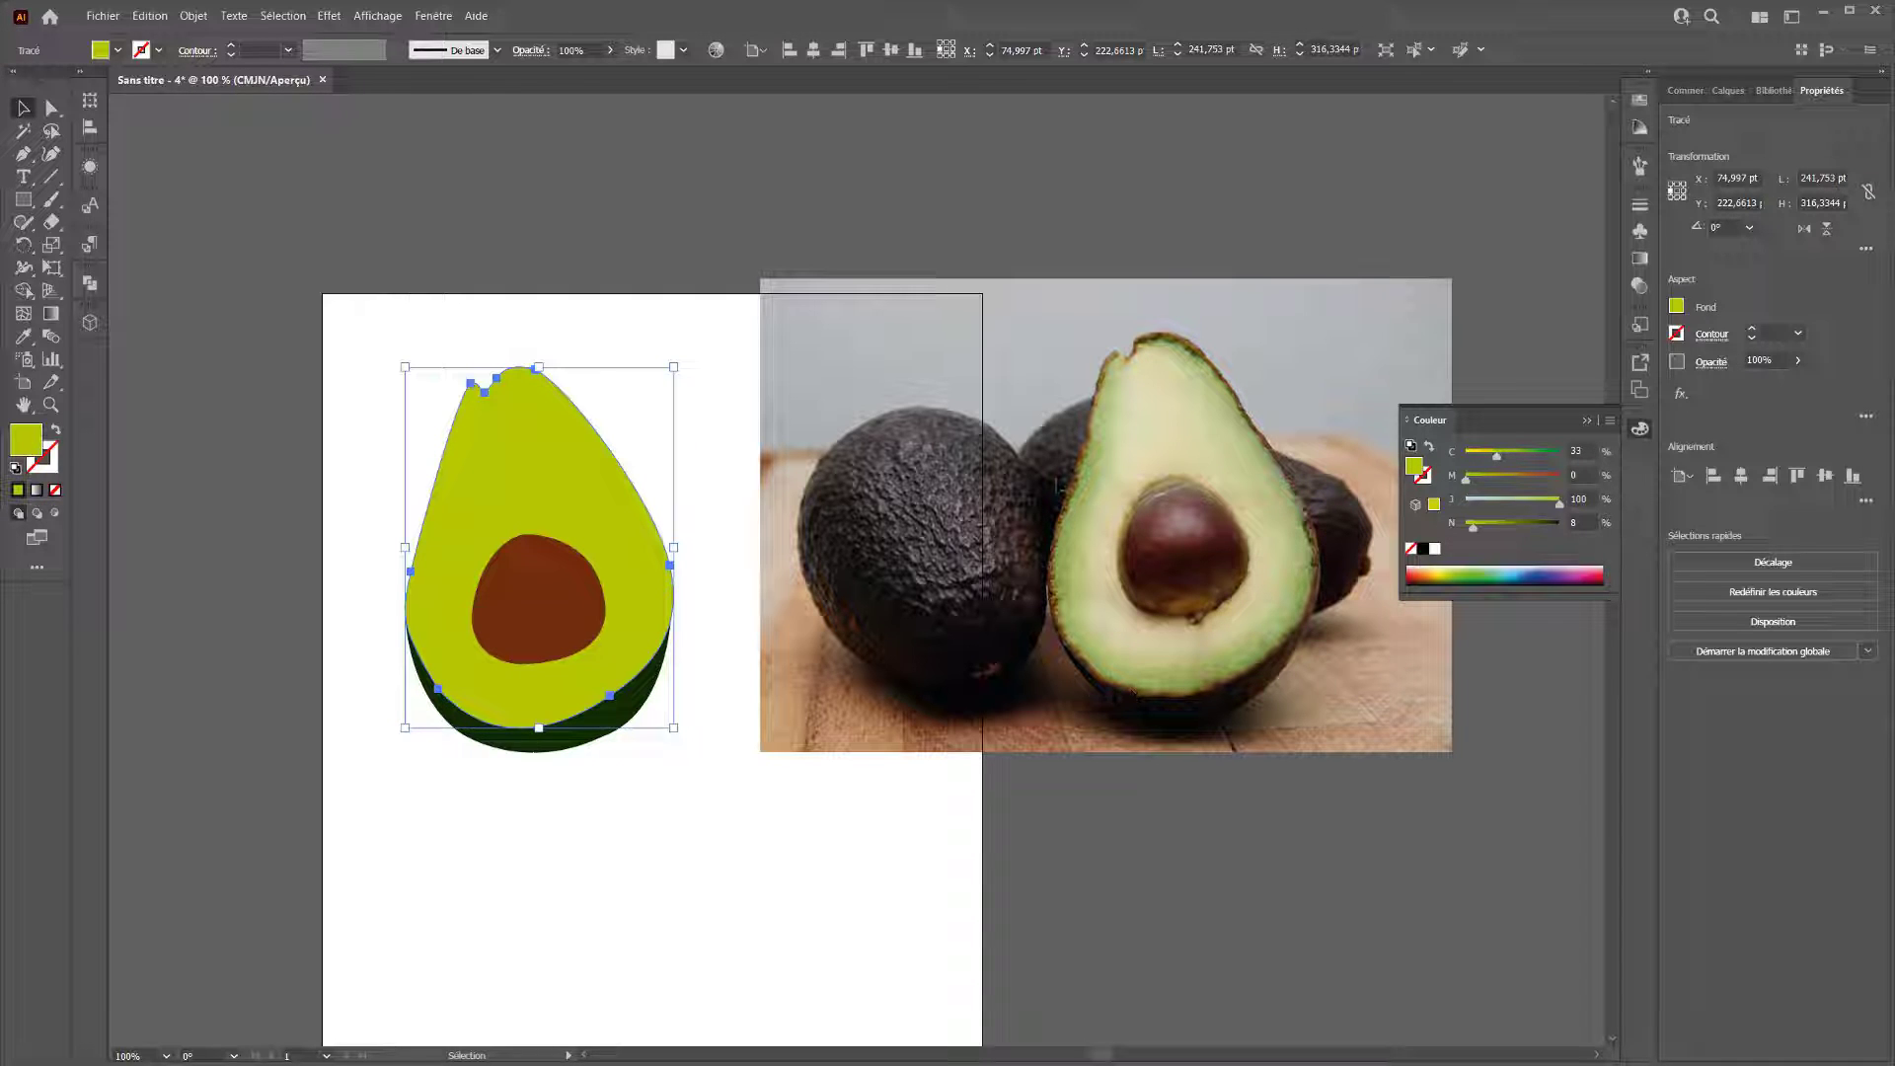
pyautogui.click(1482, 456)
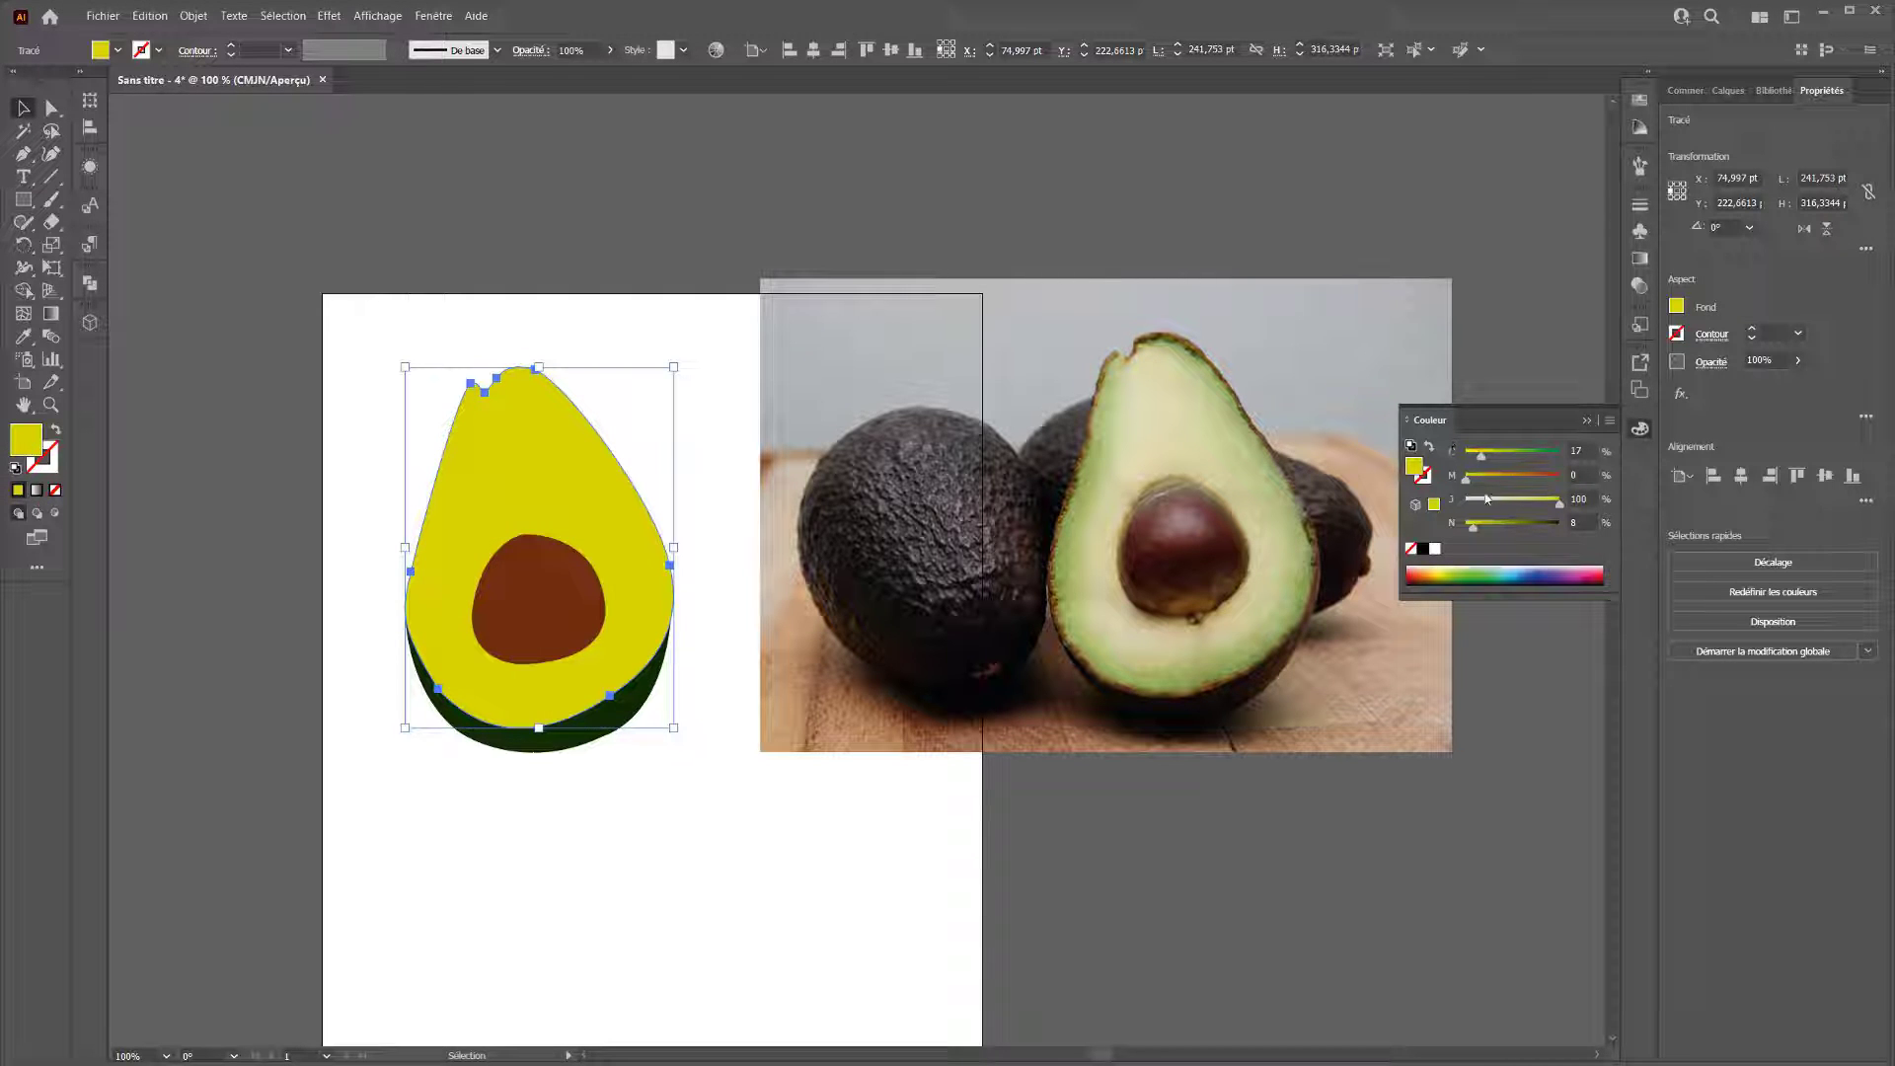
# Fill the flesh shape with the pale cream sampled from the avocado flesh in the photo, and deselect it.
pyautogui.click(22, 338)
pyautogui.click(1153, 409)
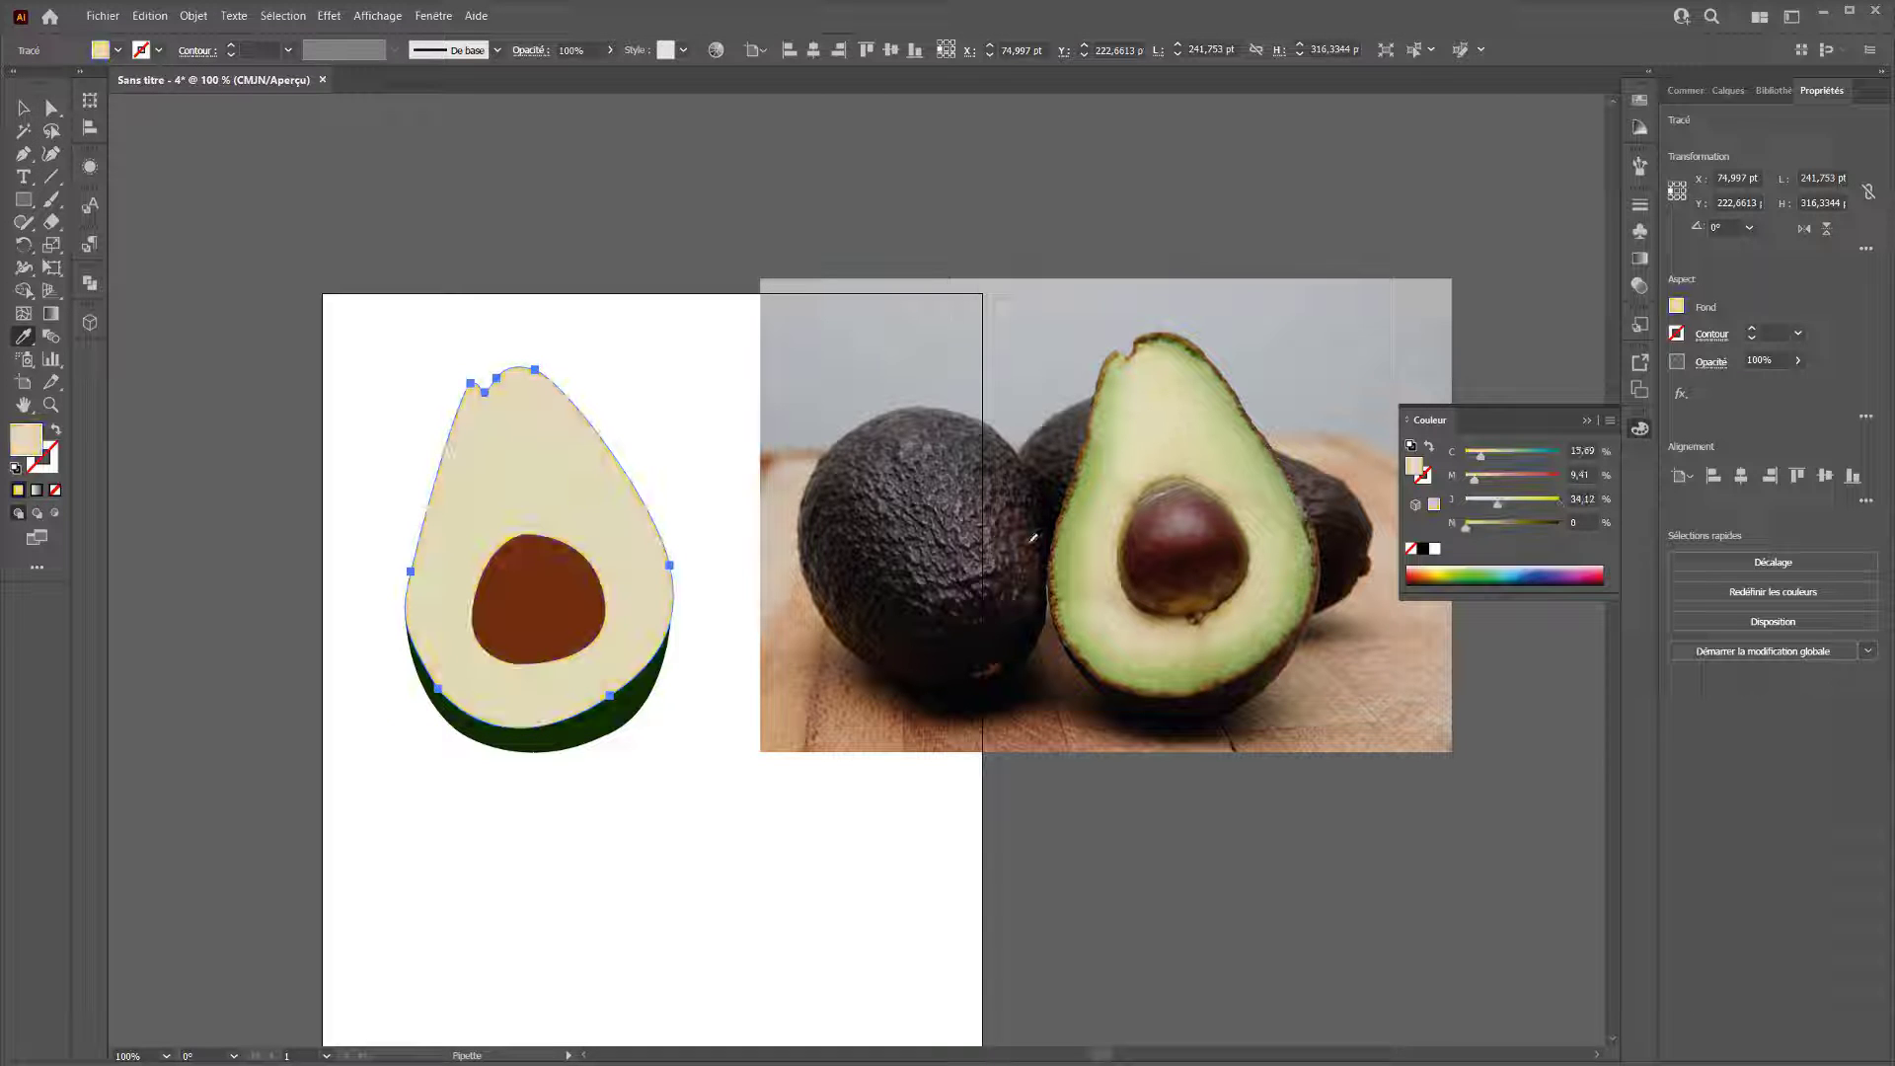
pyautogui.click(19, 108)
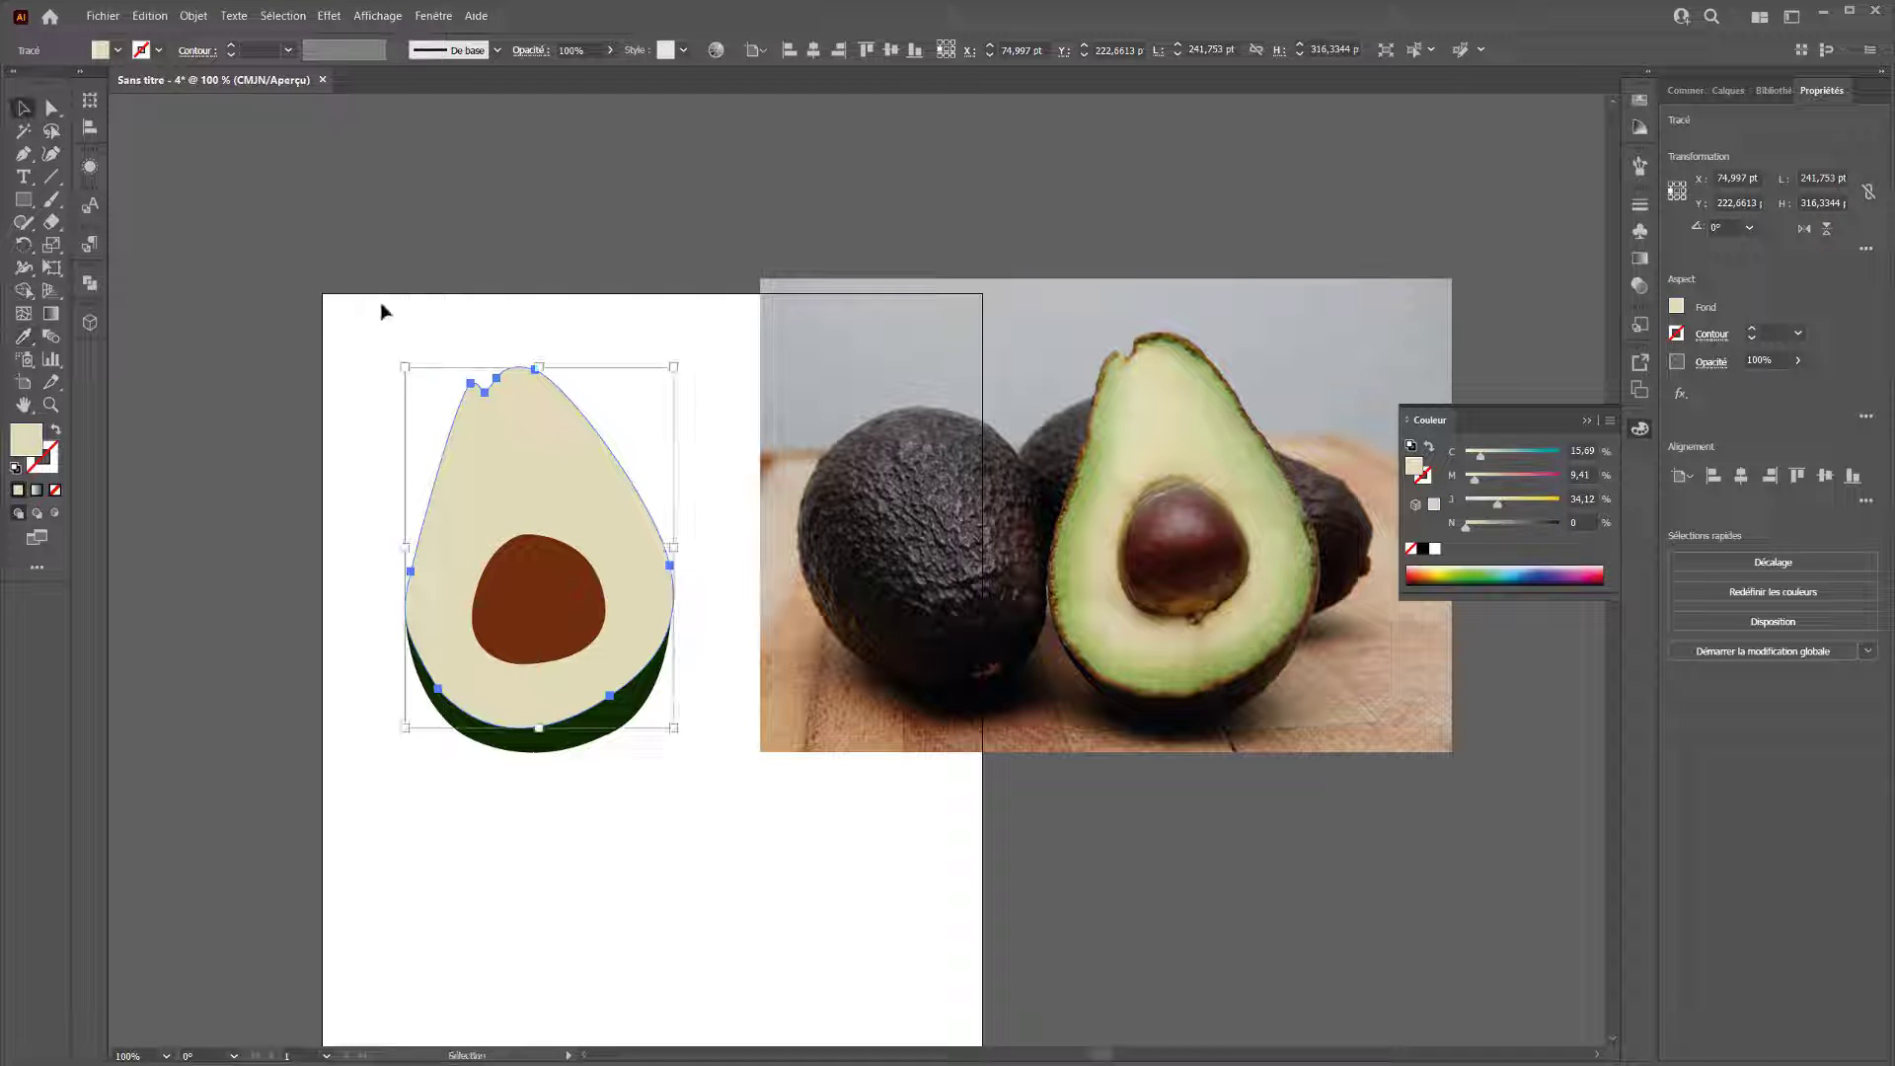
pyautogui.click(381, 310)
# Add a gradient mesh point near the flesh's upper right edge and bend the mesh lines outward to follow the outline.
pyautogui.click(584, 476)
pyautogui.click(22, 314)
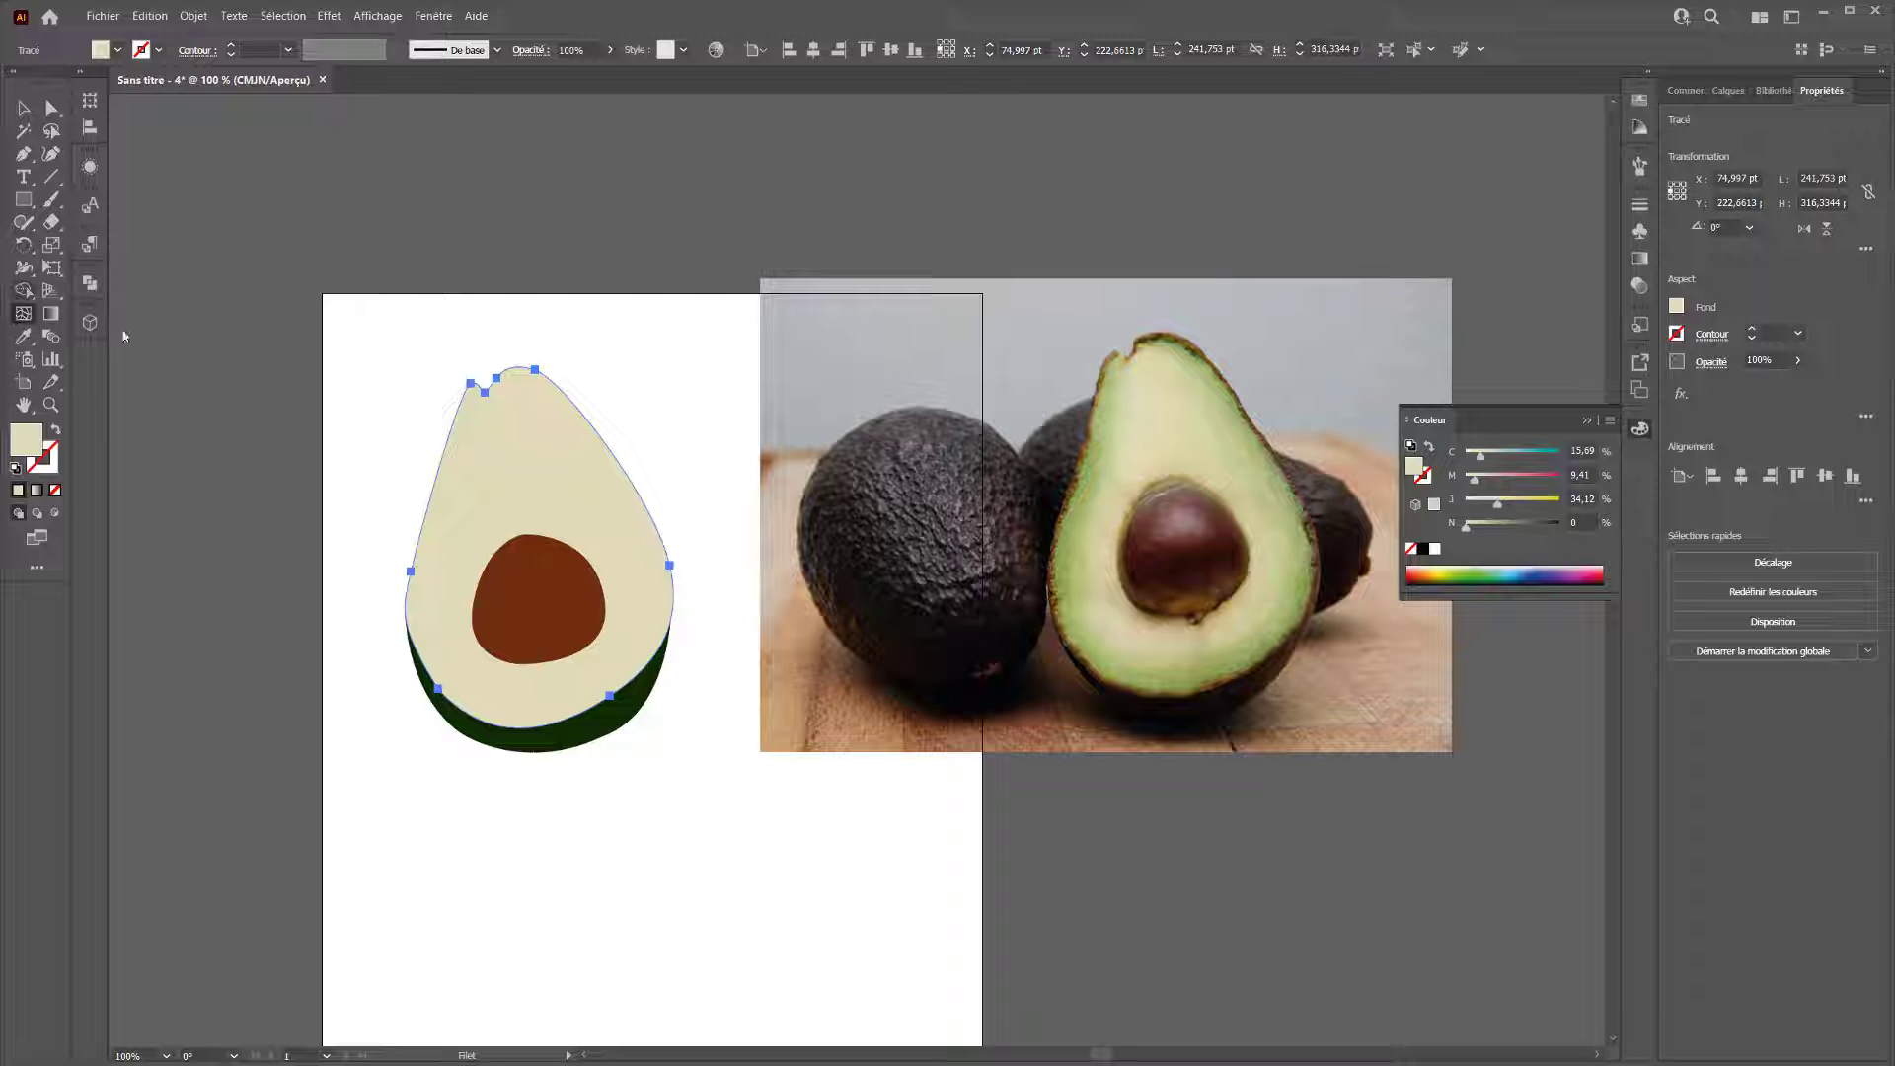
pyautogui.click(608, 464)
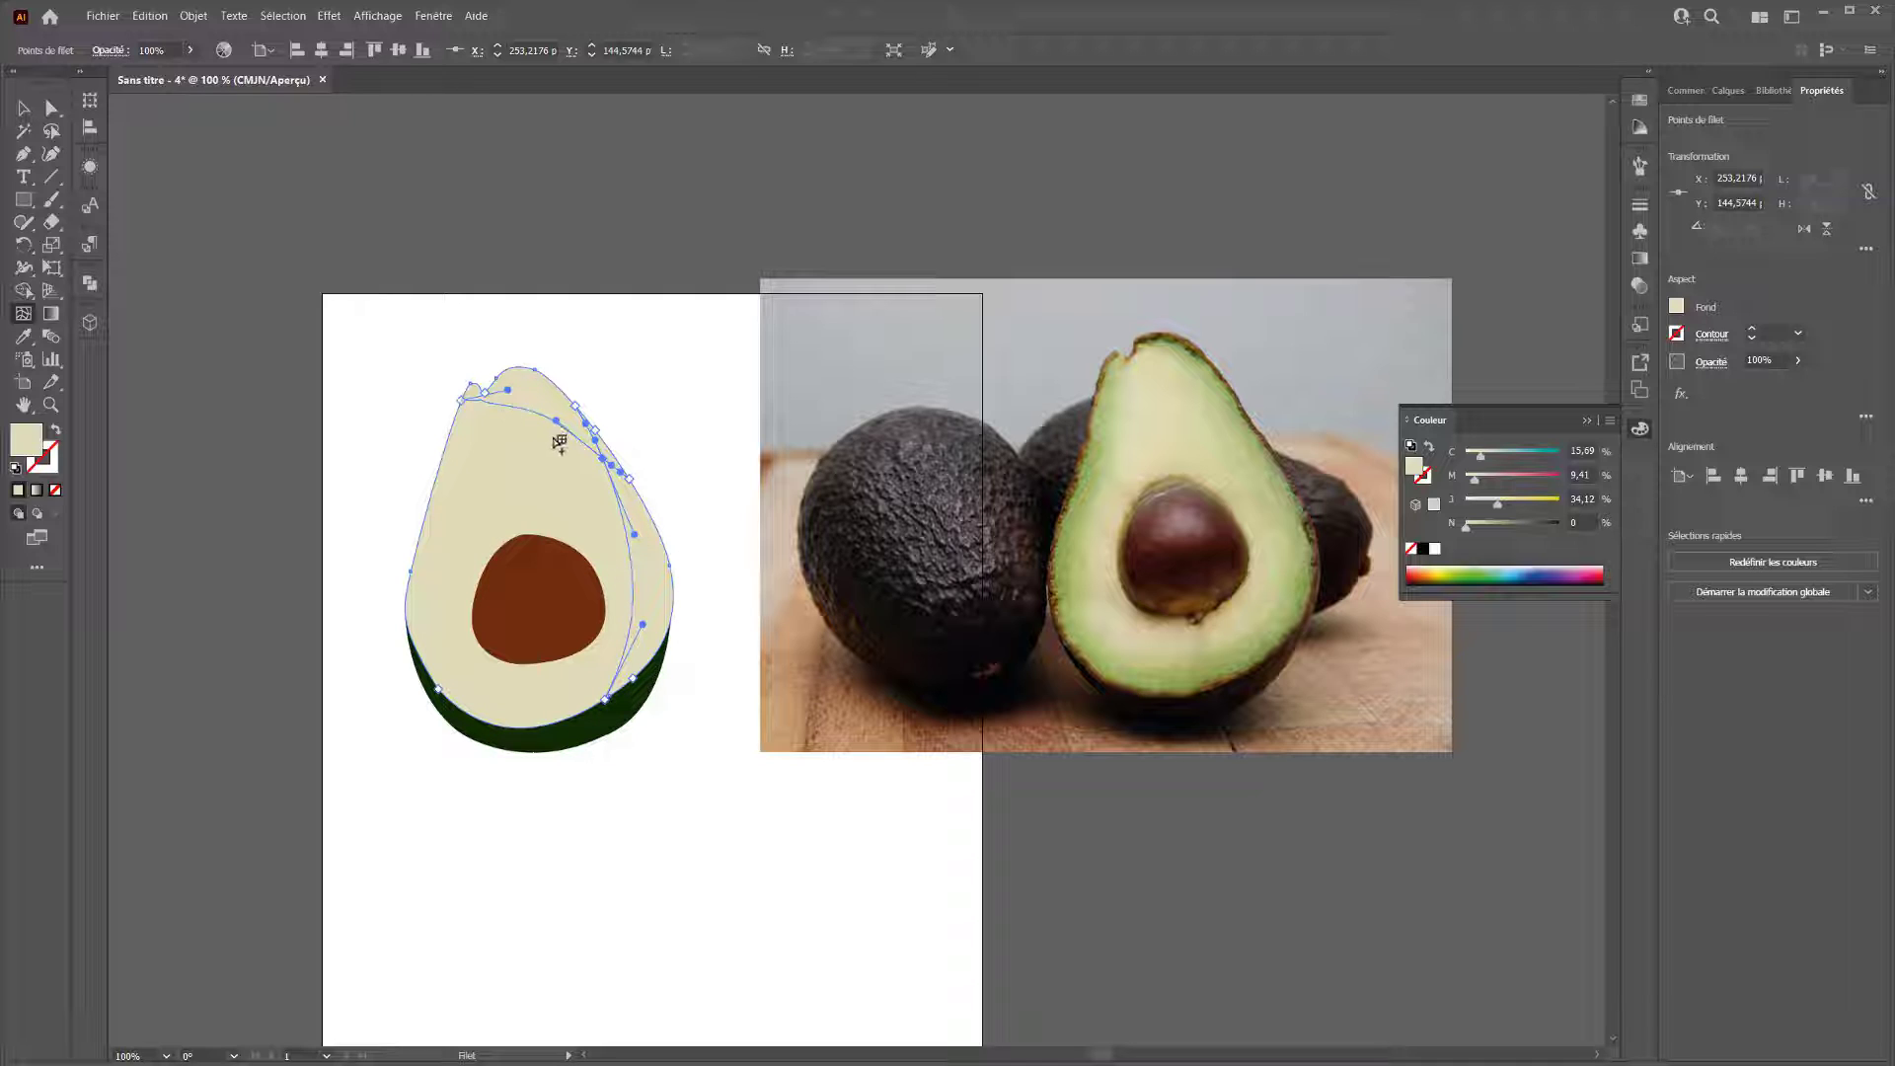
pyautogui.moveTo(557, 421); pyautogui.dragTo(534, 364)
pyautogui.moveTo(643, 624); pyautogui.dragTo(687, 624)
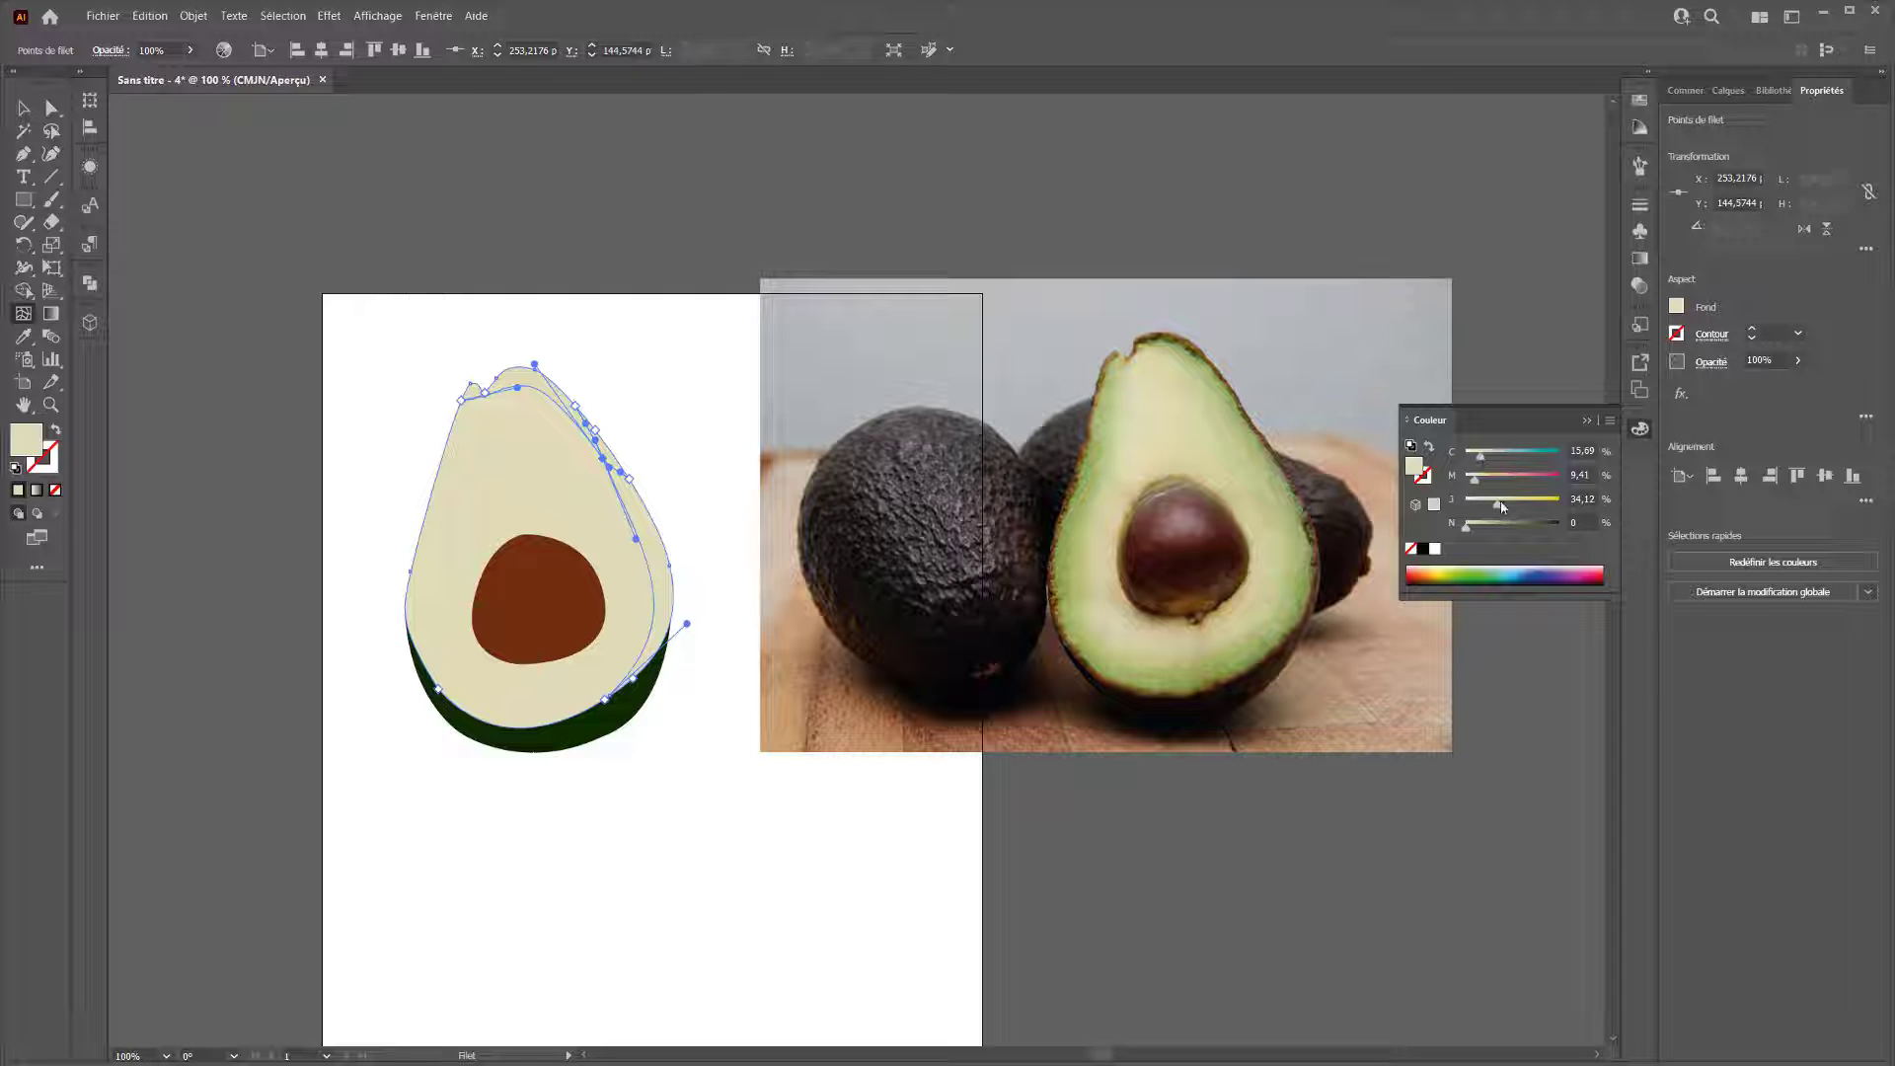
# Colour the new mesh point muted green with C 42, M 9.41, Y 60, K 12 and shift it slightly down along the edge.
pyautogui.moveTo(1526, 507); pyautogui.dragTo(1524, 506)
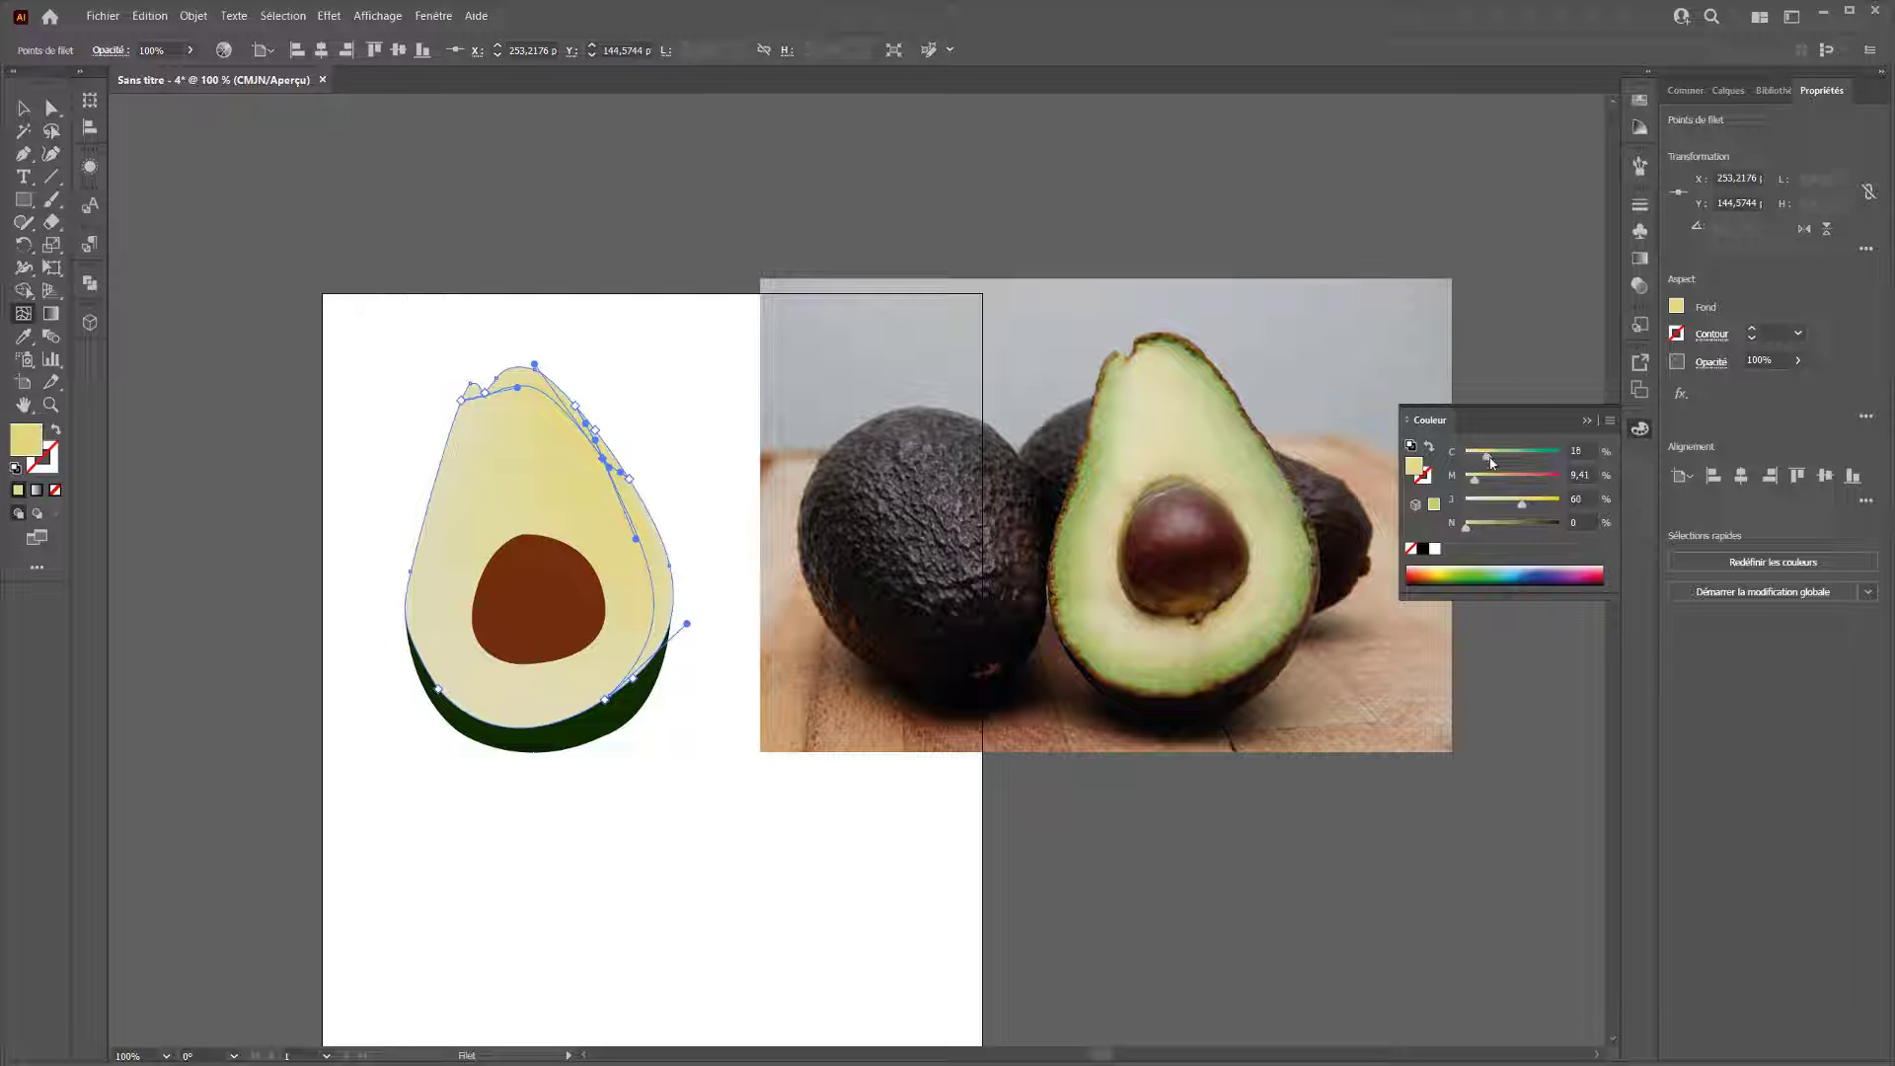
pyautogui.moveTo(1488, 454); pyautogui.dragTo(1507, 454)
pyautogui.moveTo(1469, 527); pyautogui.dragTo(1478, 526)
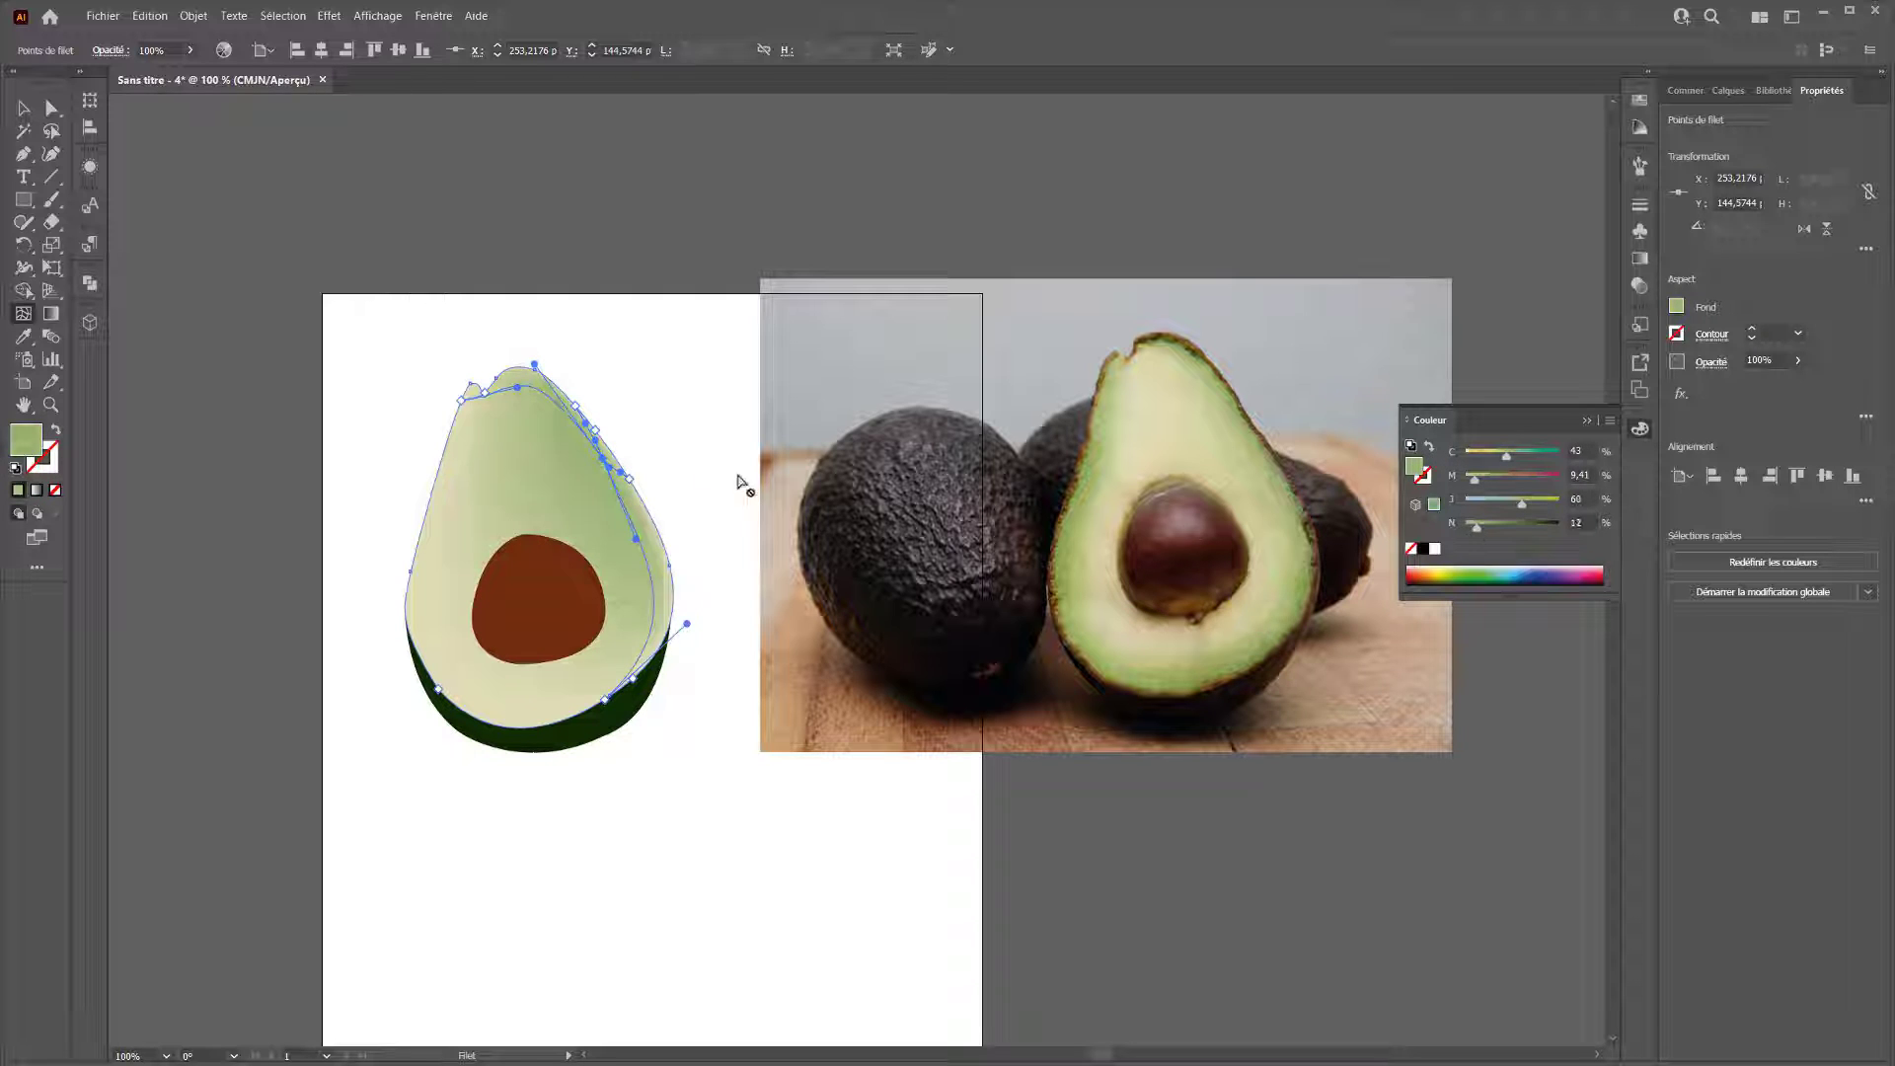
pyautogui.moveTo(603, 458); pyautogui.dragTo(615, 482)
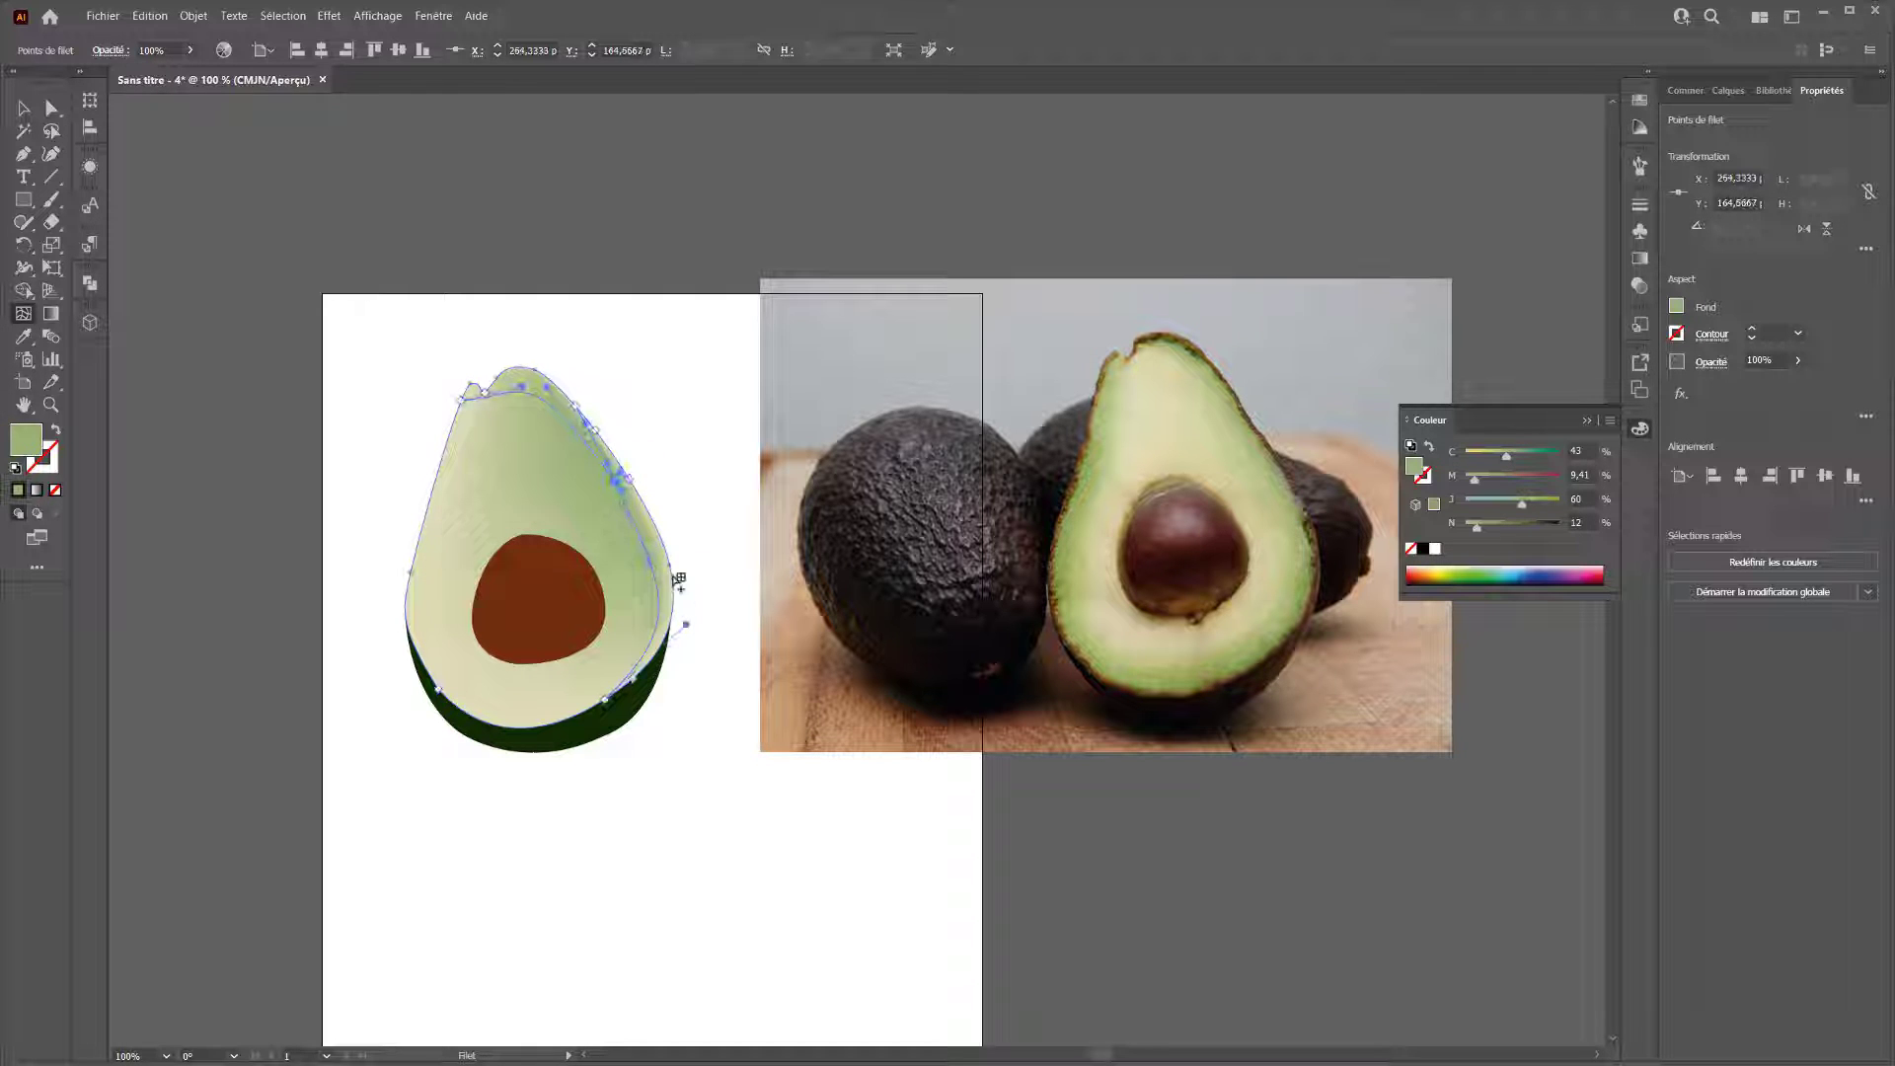
# Colour the mesh point on the flesh's upper right outline green with C 42, M 0, Y 87, K 20.
pyautogui.click(629, 479)
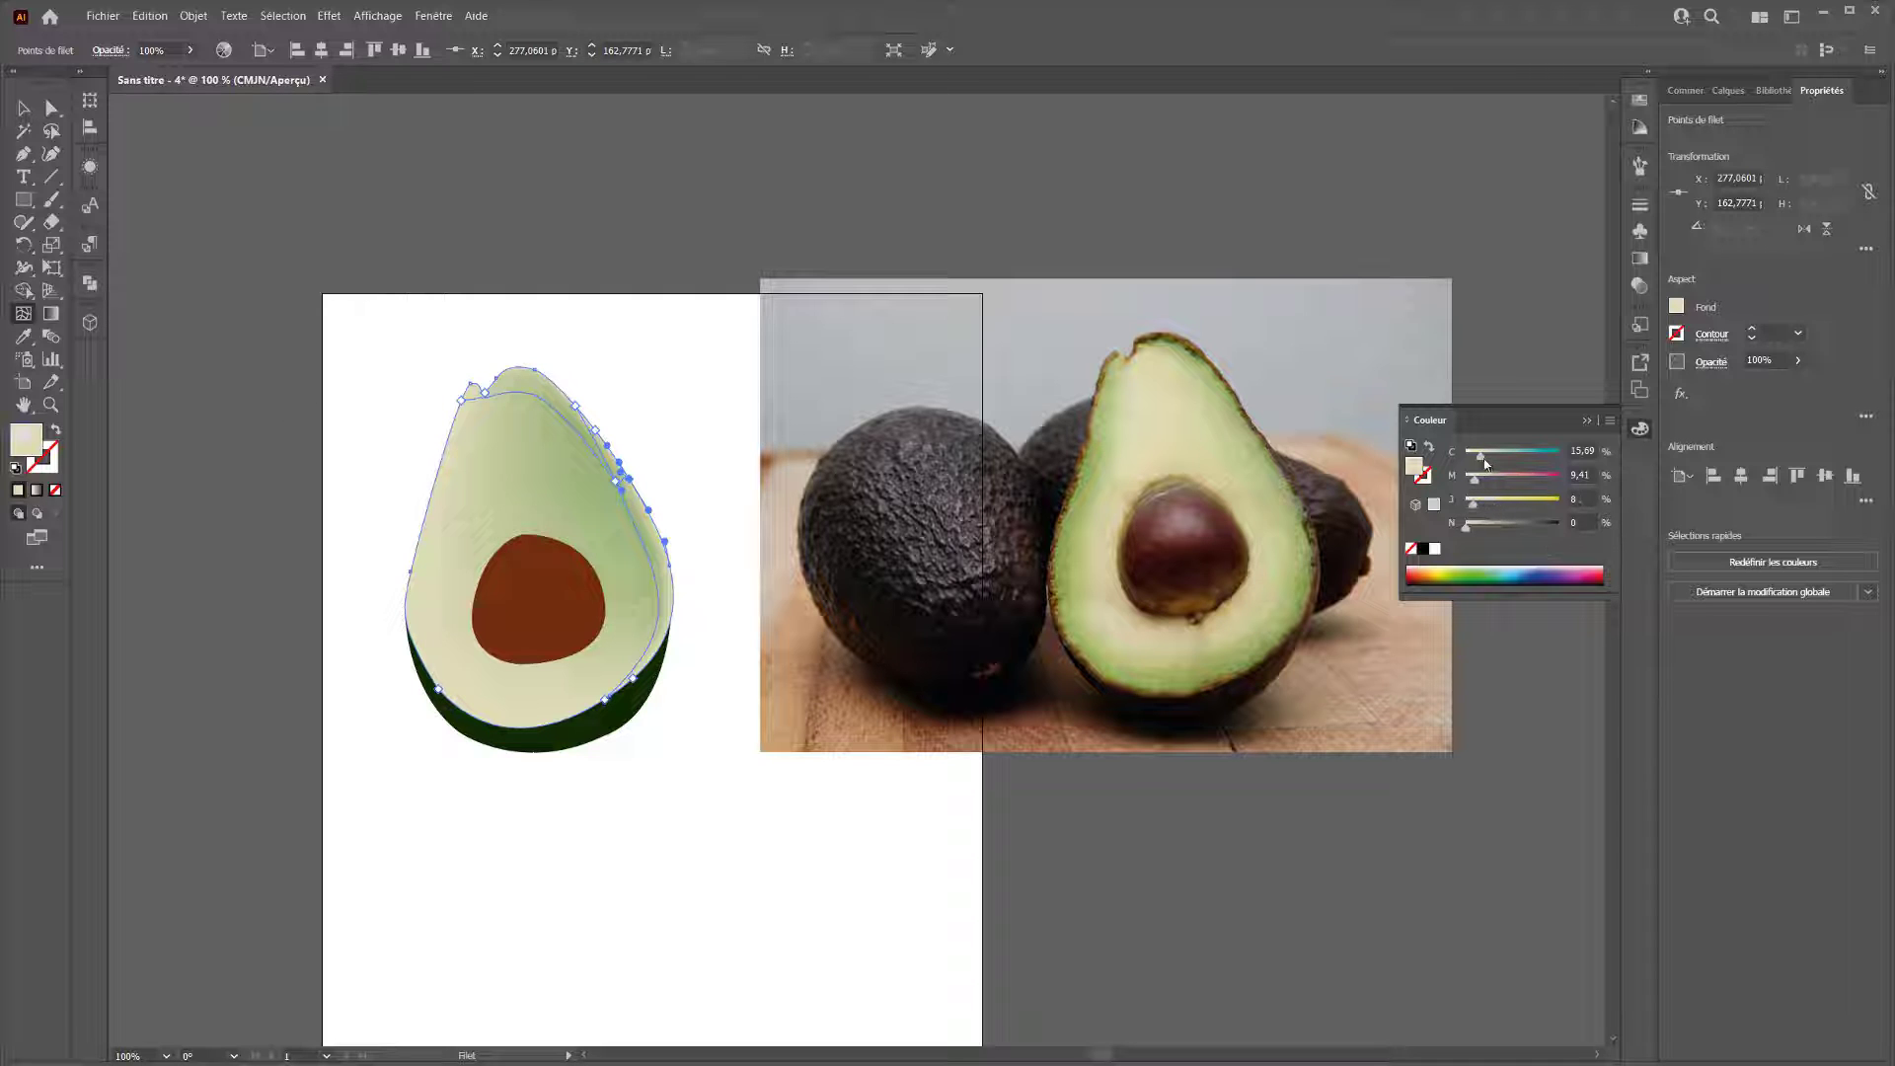
pyautogui.moveTo(1497, 460); pyautogui.dragTo(1534, 507)
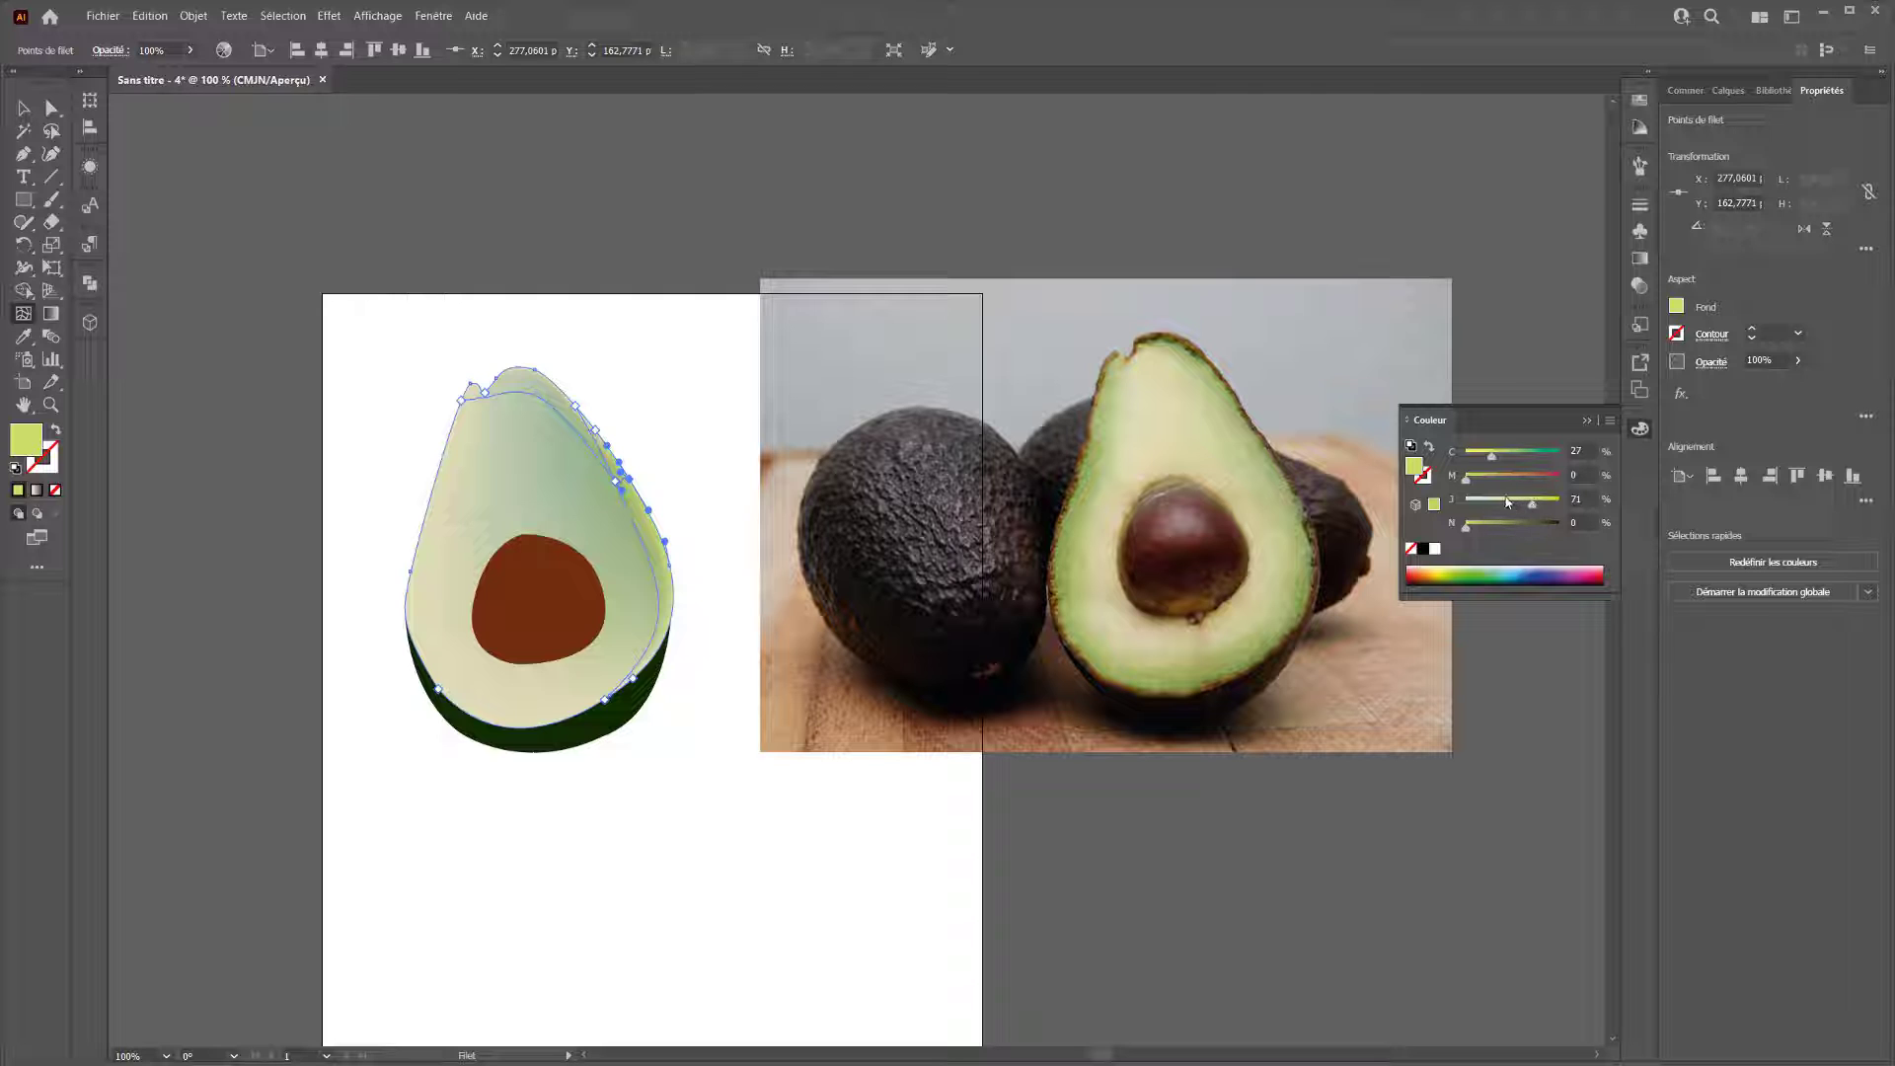
pyautogui.moveTo(1489, 522); pyautogui.dragTo(1507, 530)
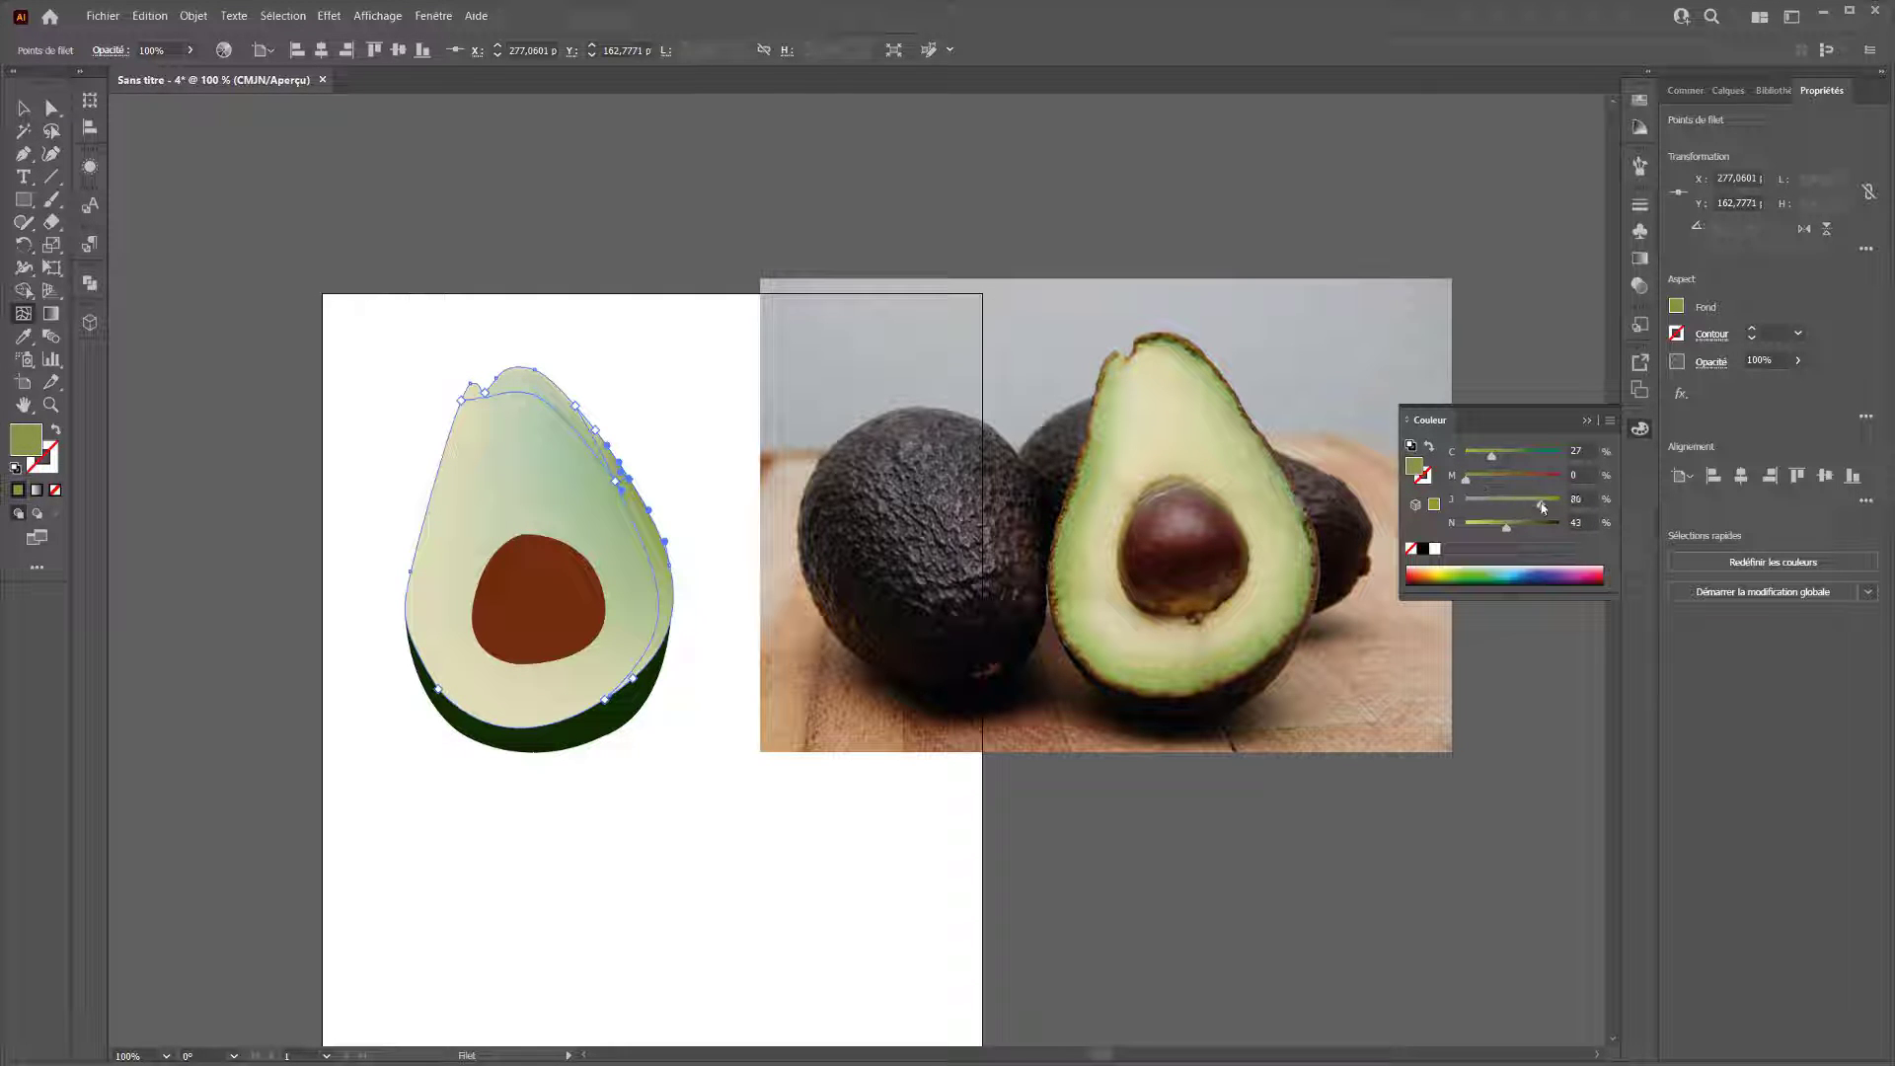
pyautogui.moveTo(1498, 527); pyautogui.dragTo(1487, 533)
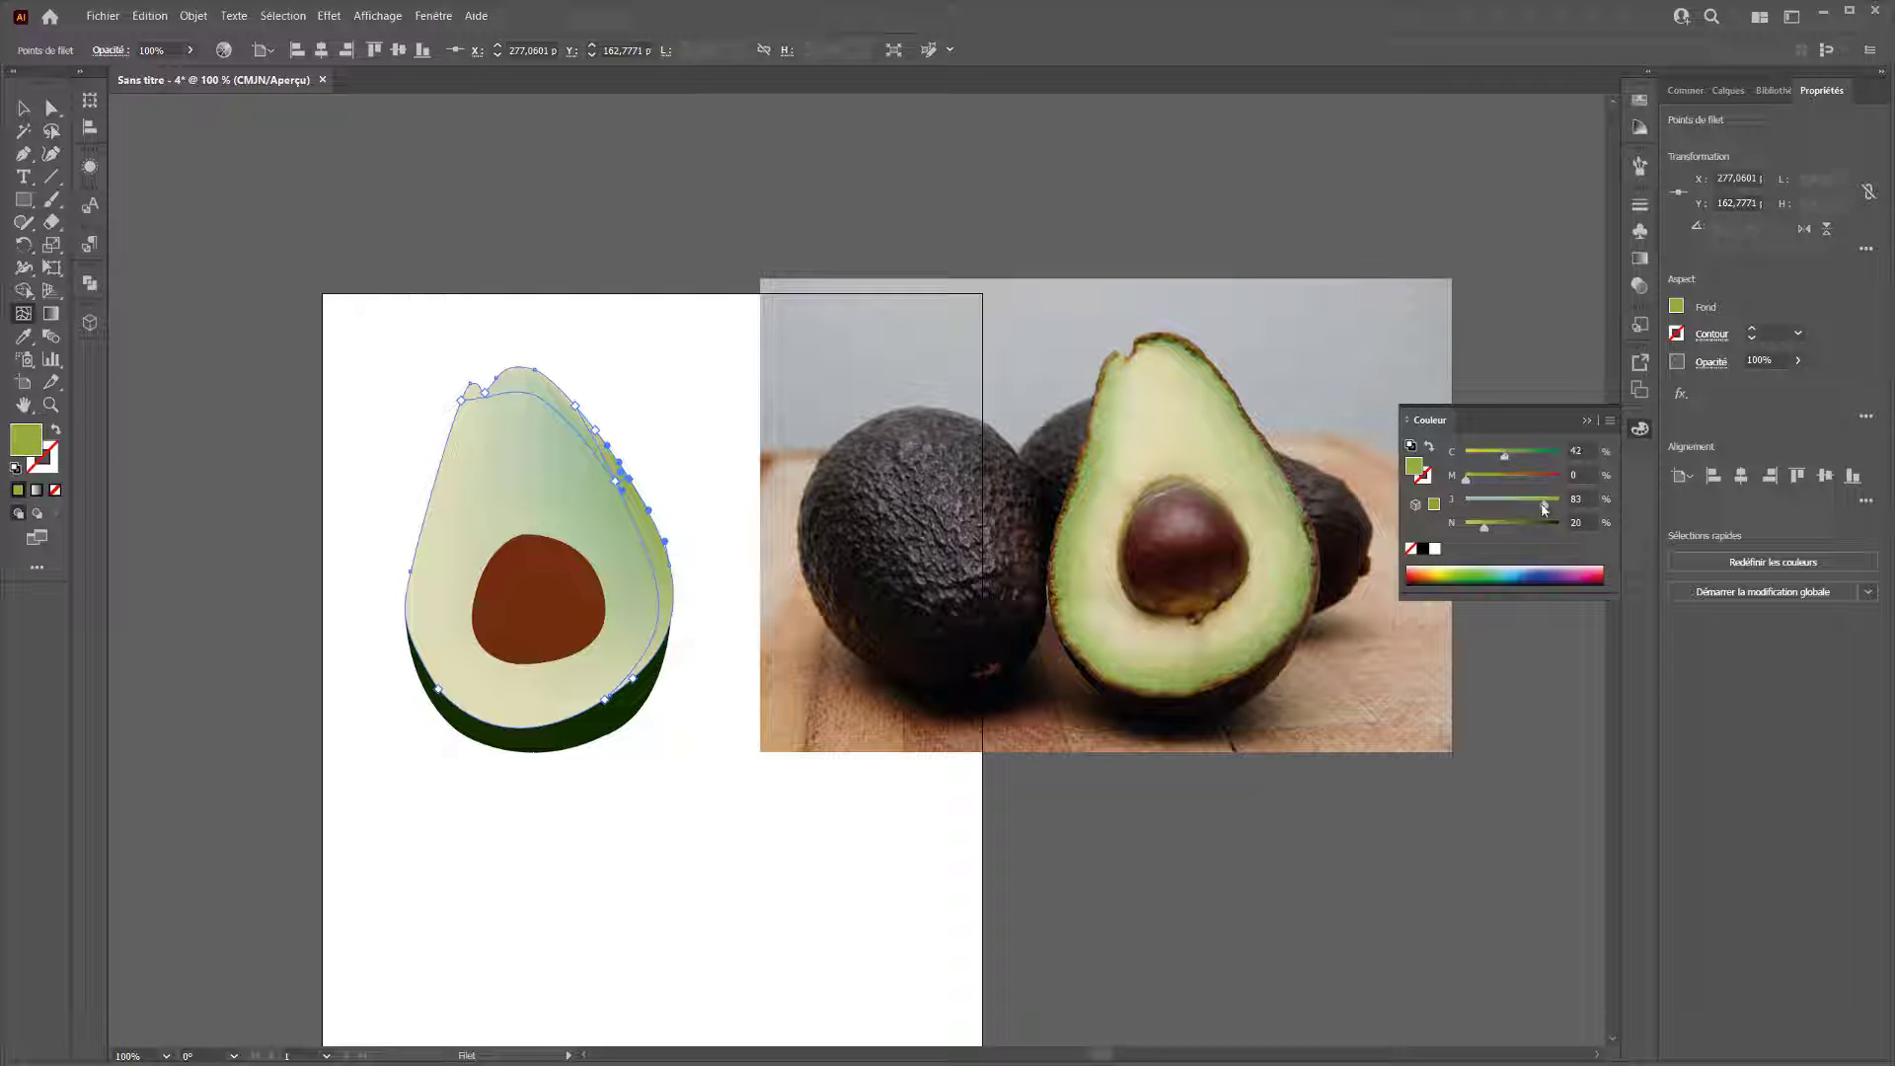
pyautogui.moveTo(1542, 510); pyautogui.dragTo(1546, 511)
# Add a mesh point in the middle of the flesh above the pit and colour it C 10, M 0, Y 27, K 20.
pyautogui.click(525, 466)
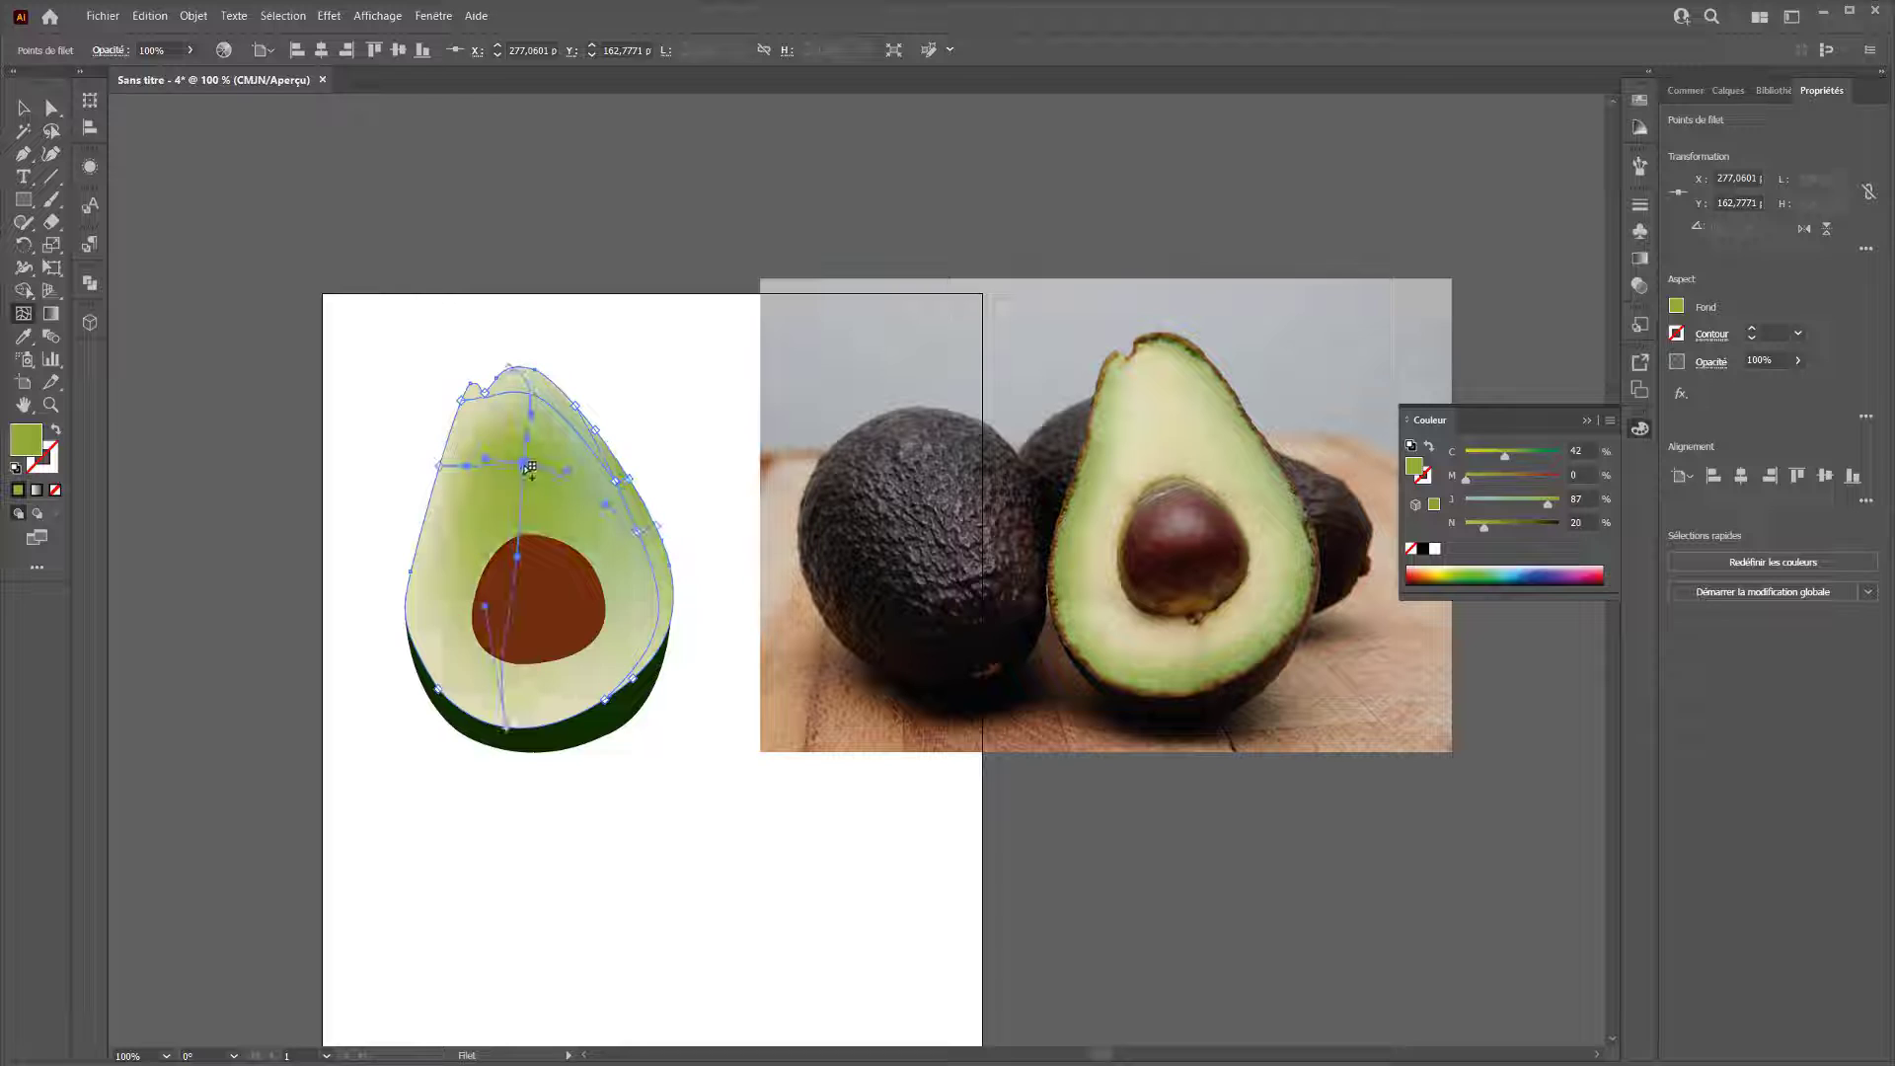
pyautogui.click(1486, 456)
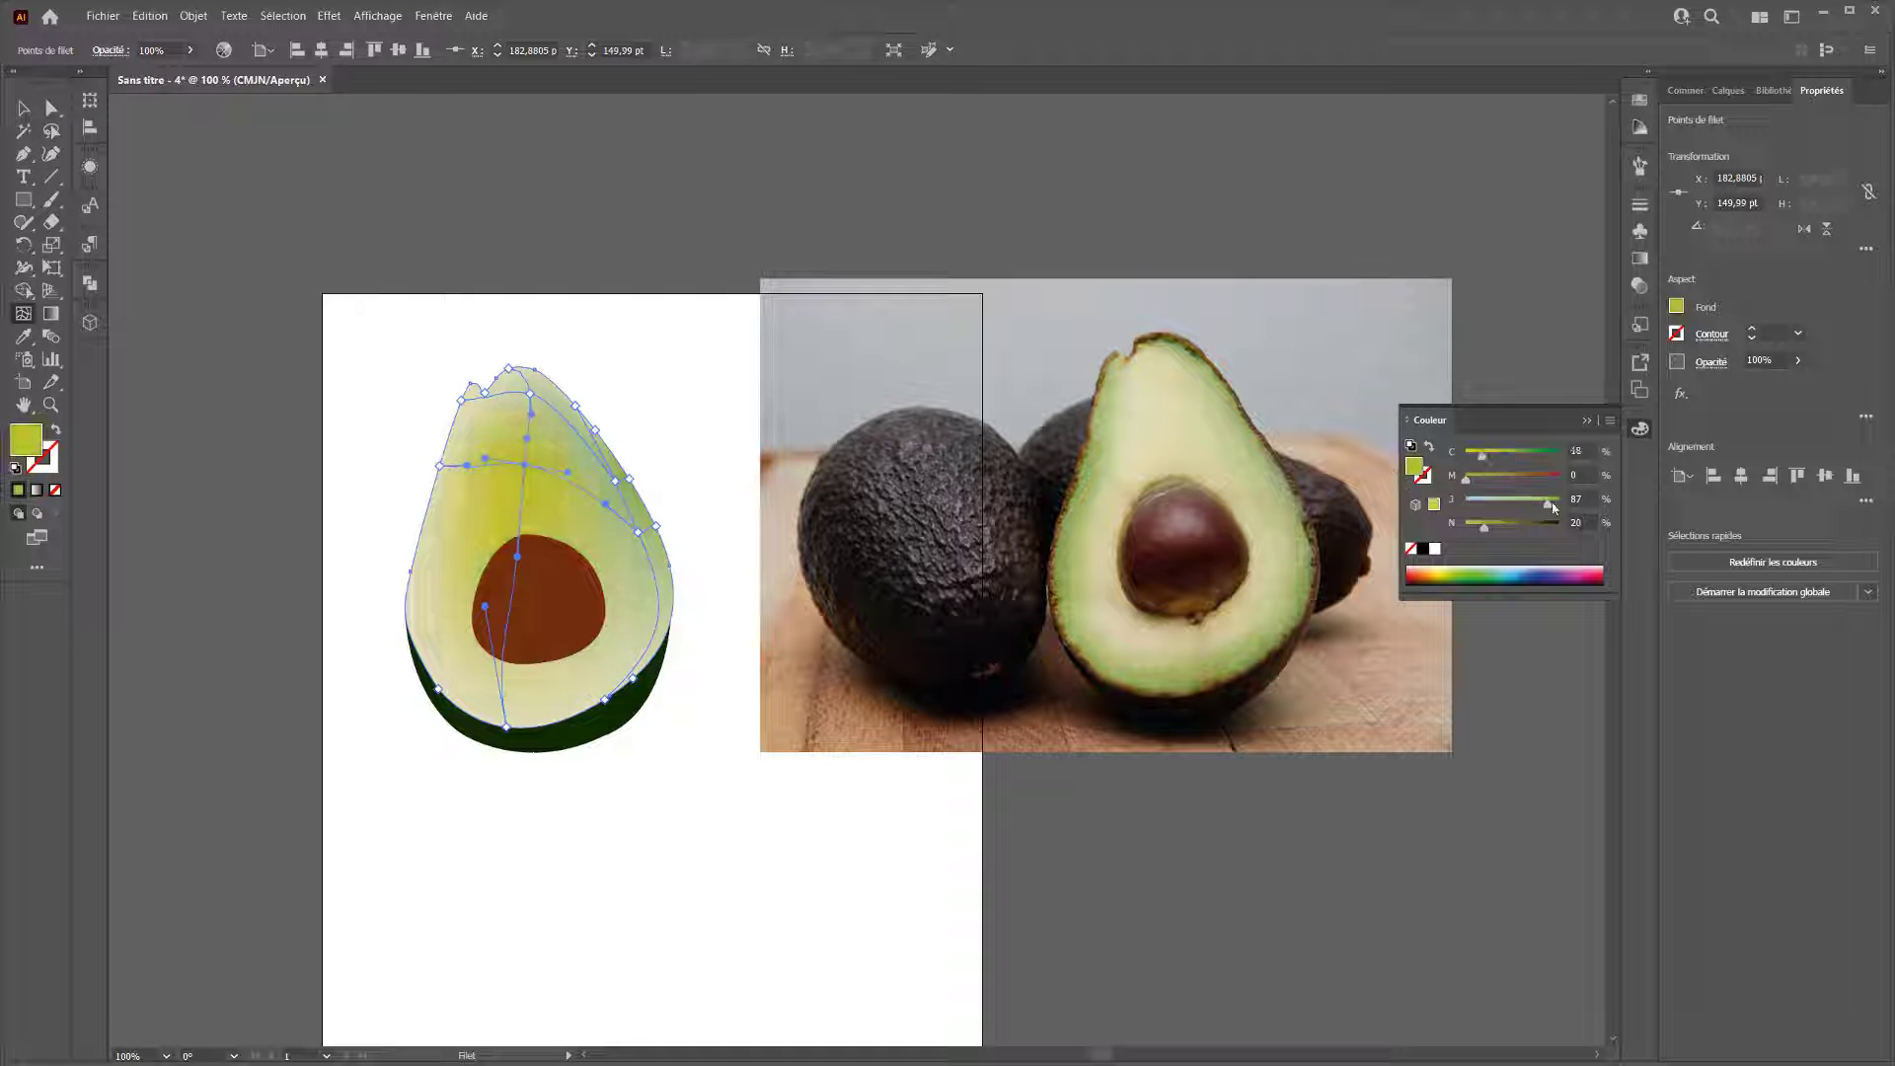
pyautogui.moveTo(1548, 504); pyautogui.dragTo(1473, 453)
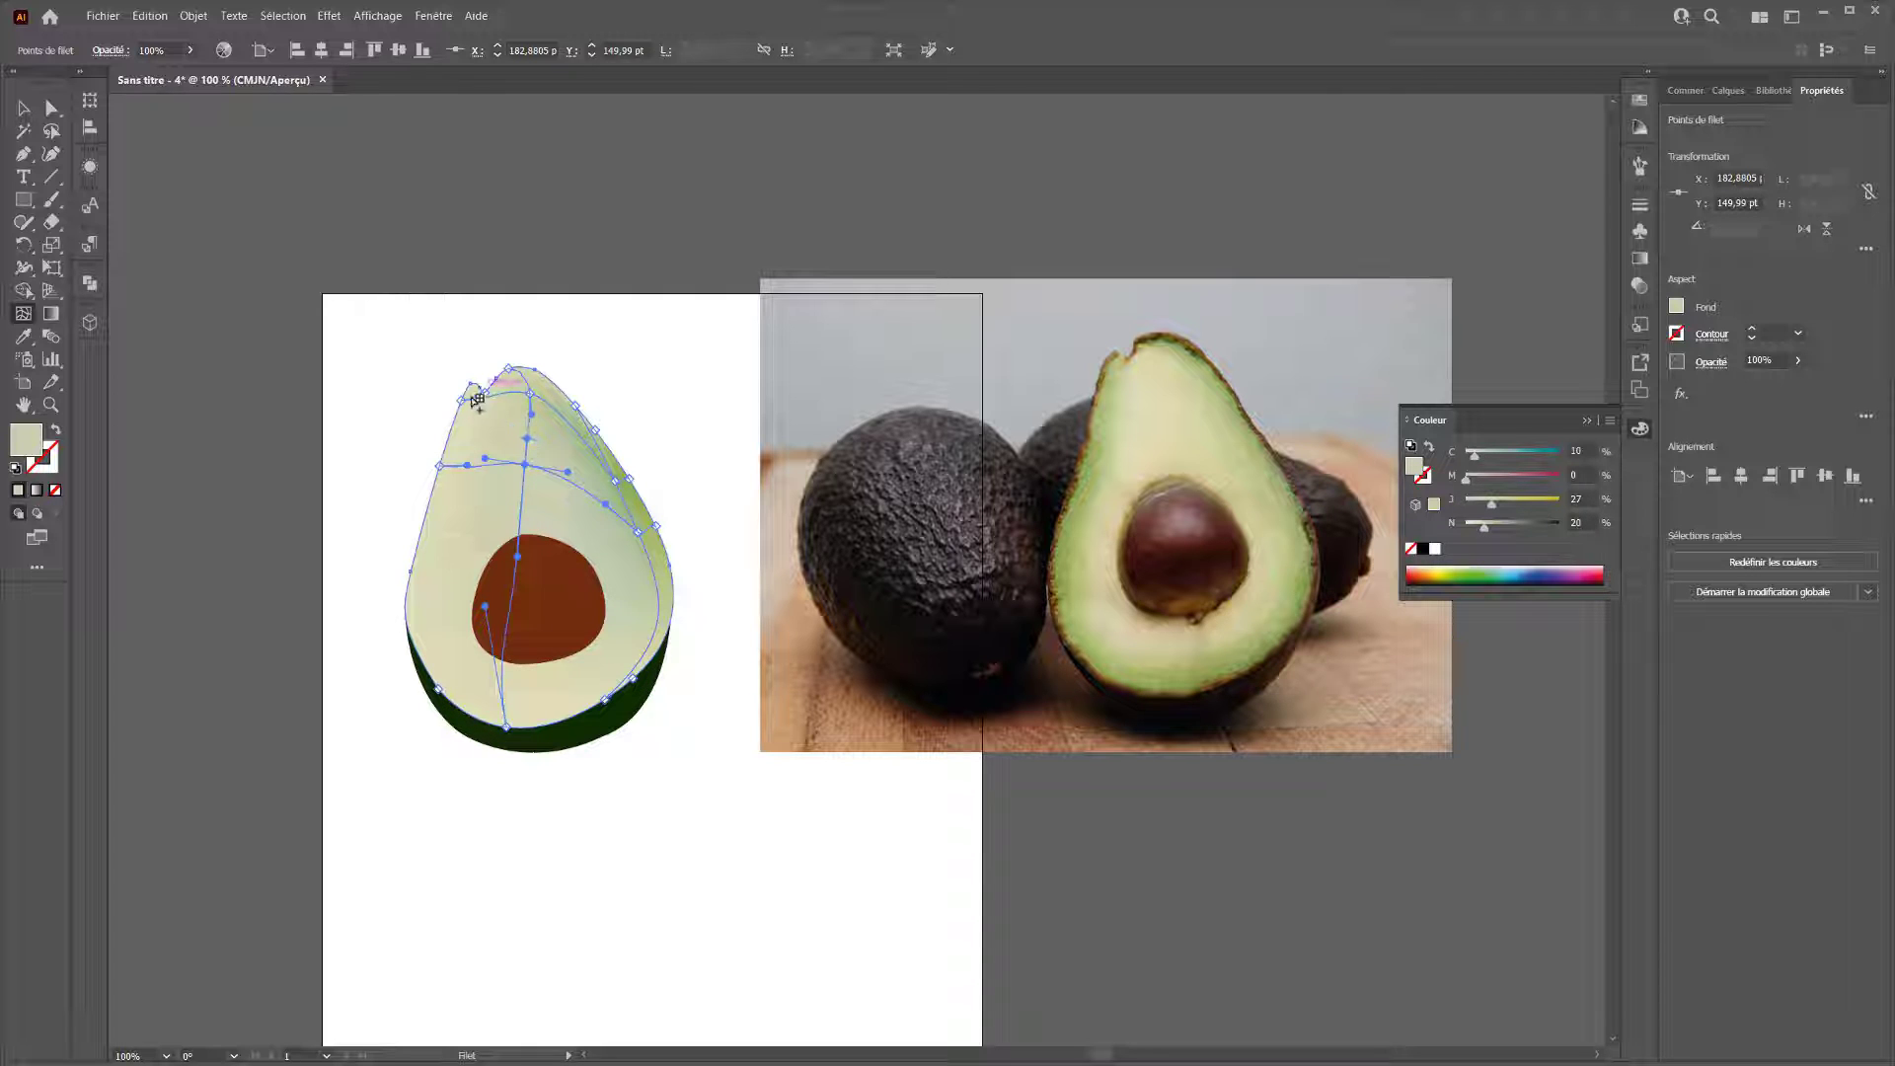
# Give the mesh point on the flesh's left outline the green sampled from the right edge.
pyautogui.click(439, 465)
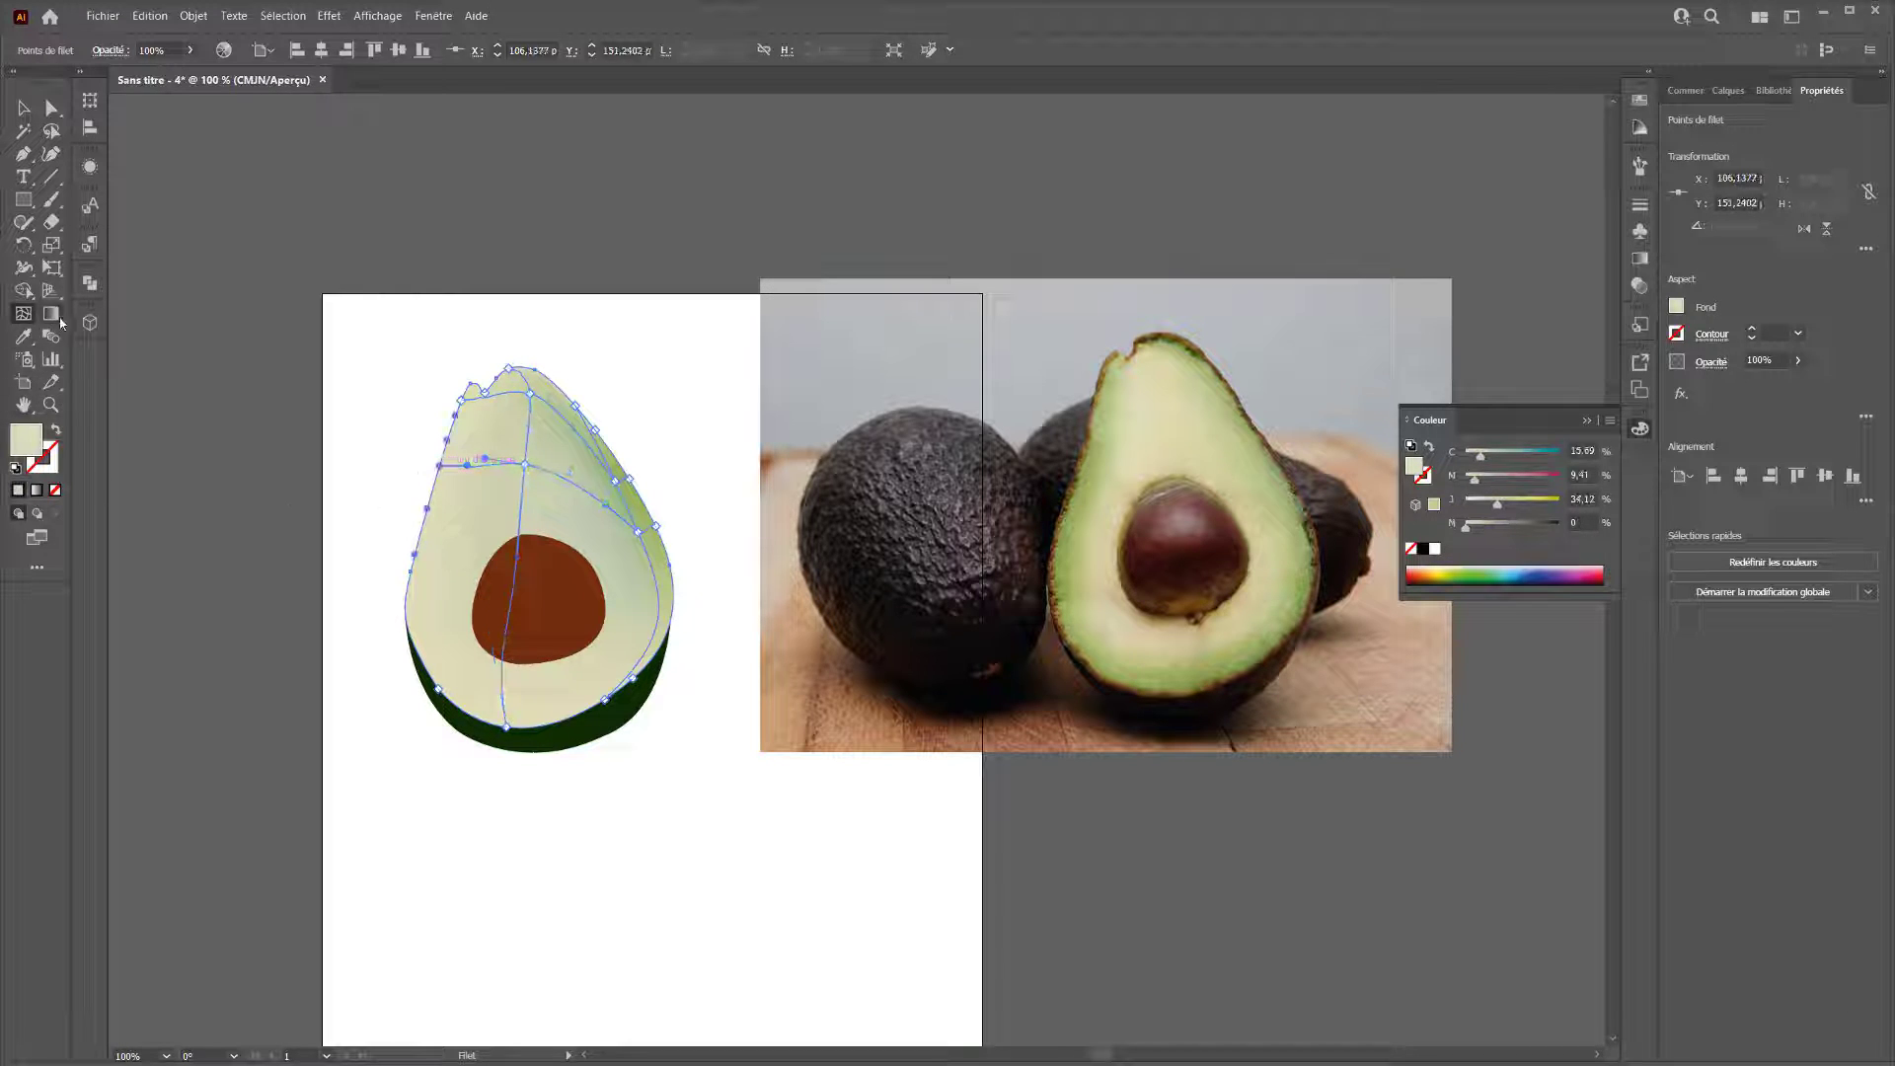
pyautogui.click(24, 336)
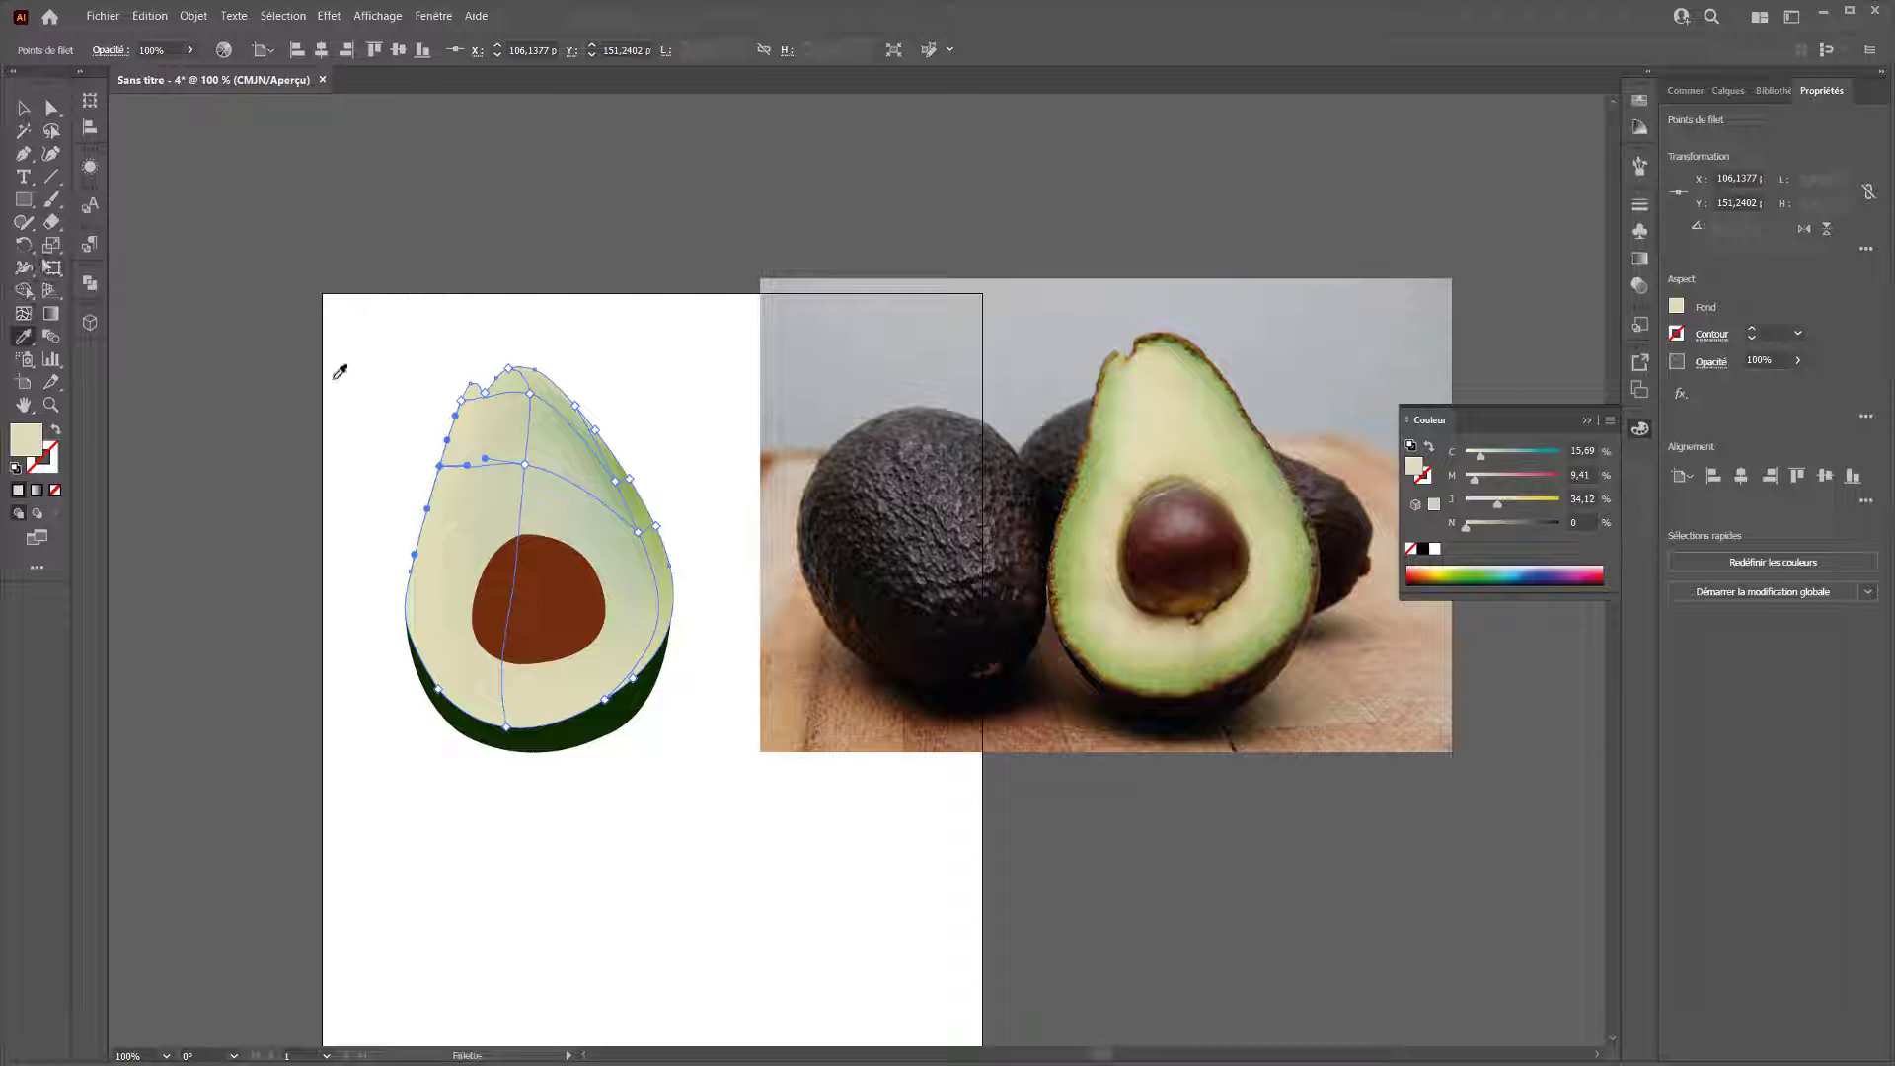
pyautogui.click(640, 468)
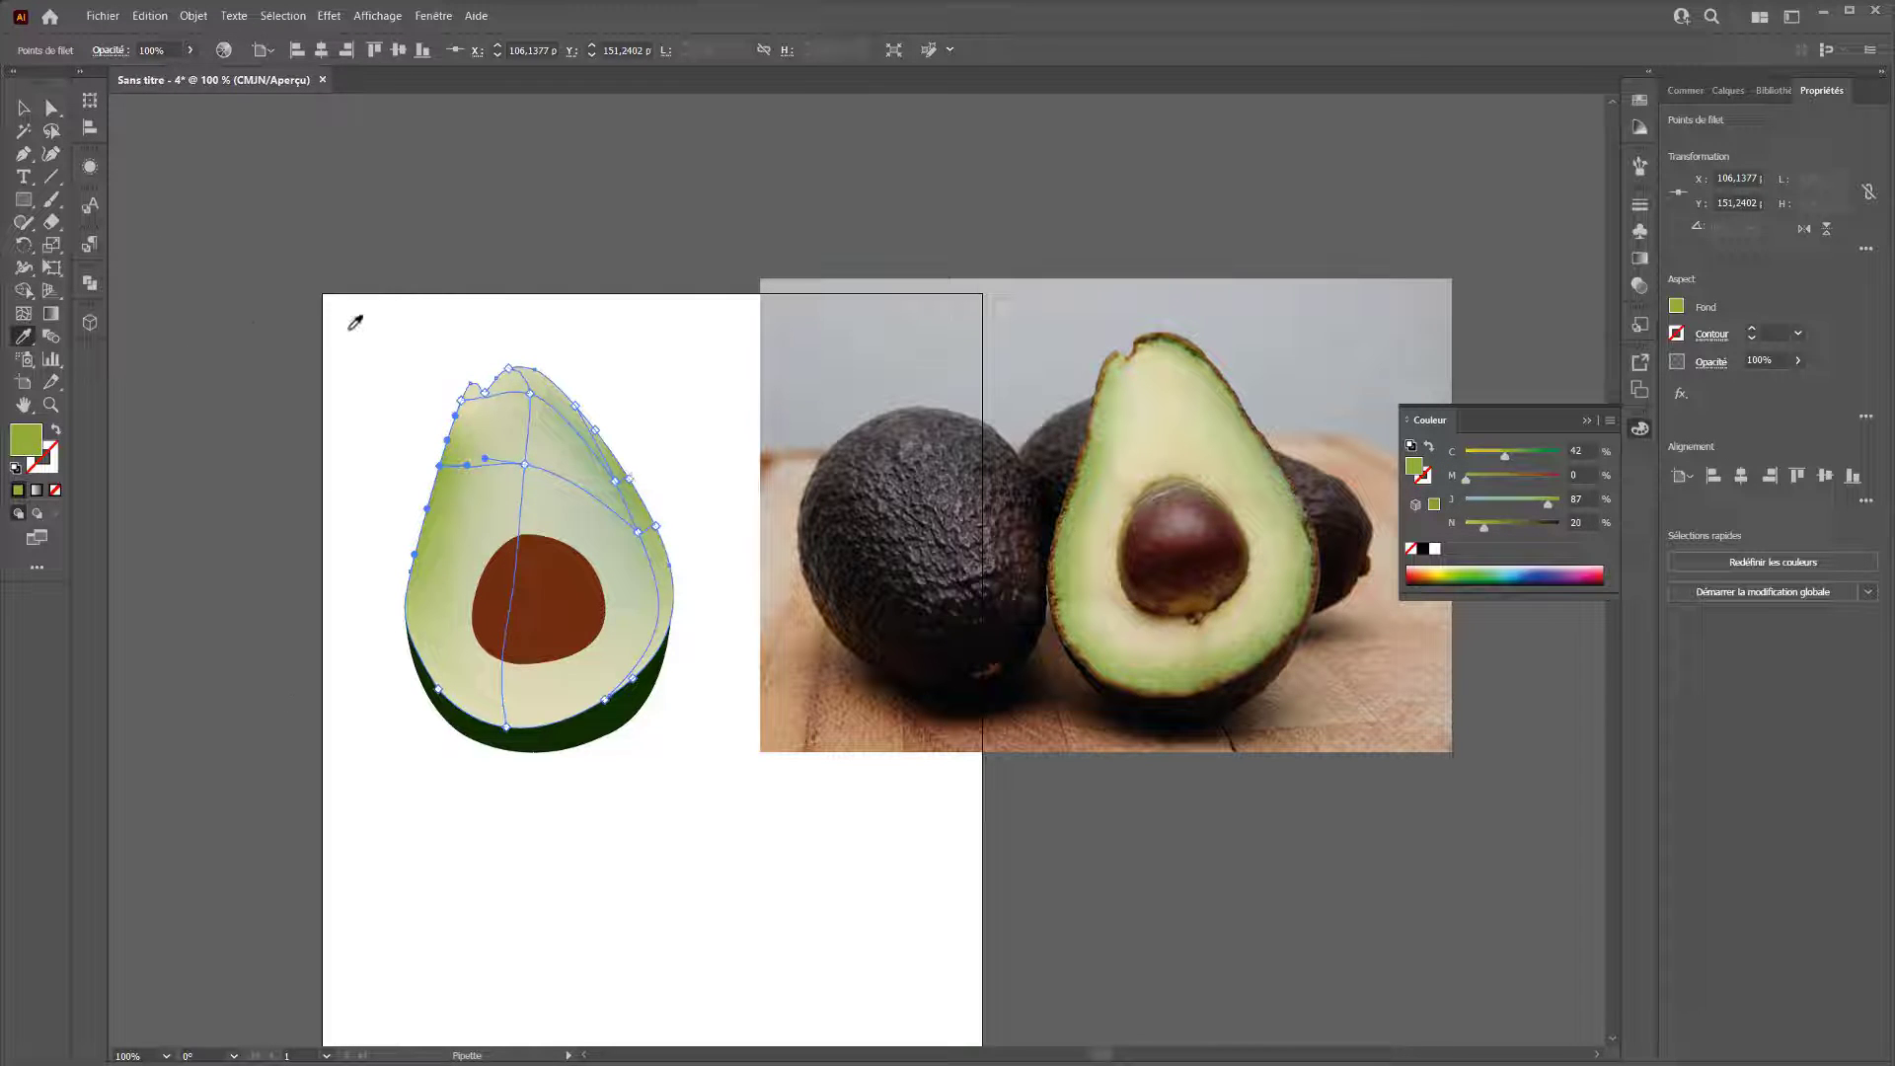
# Select the three mesh points along the flesh's notched tip, apply the right edge's green to them, and deselect the mesh.
pyautogui.press('a')
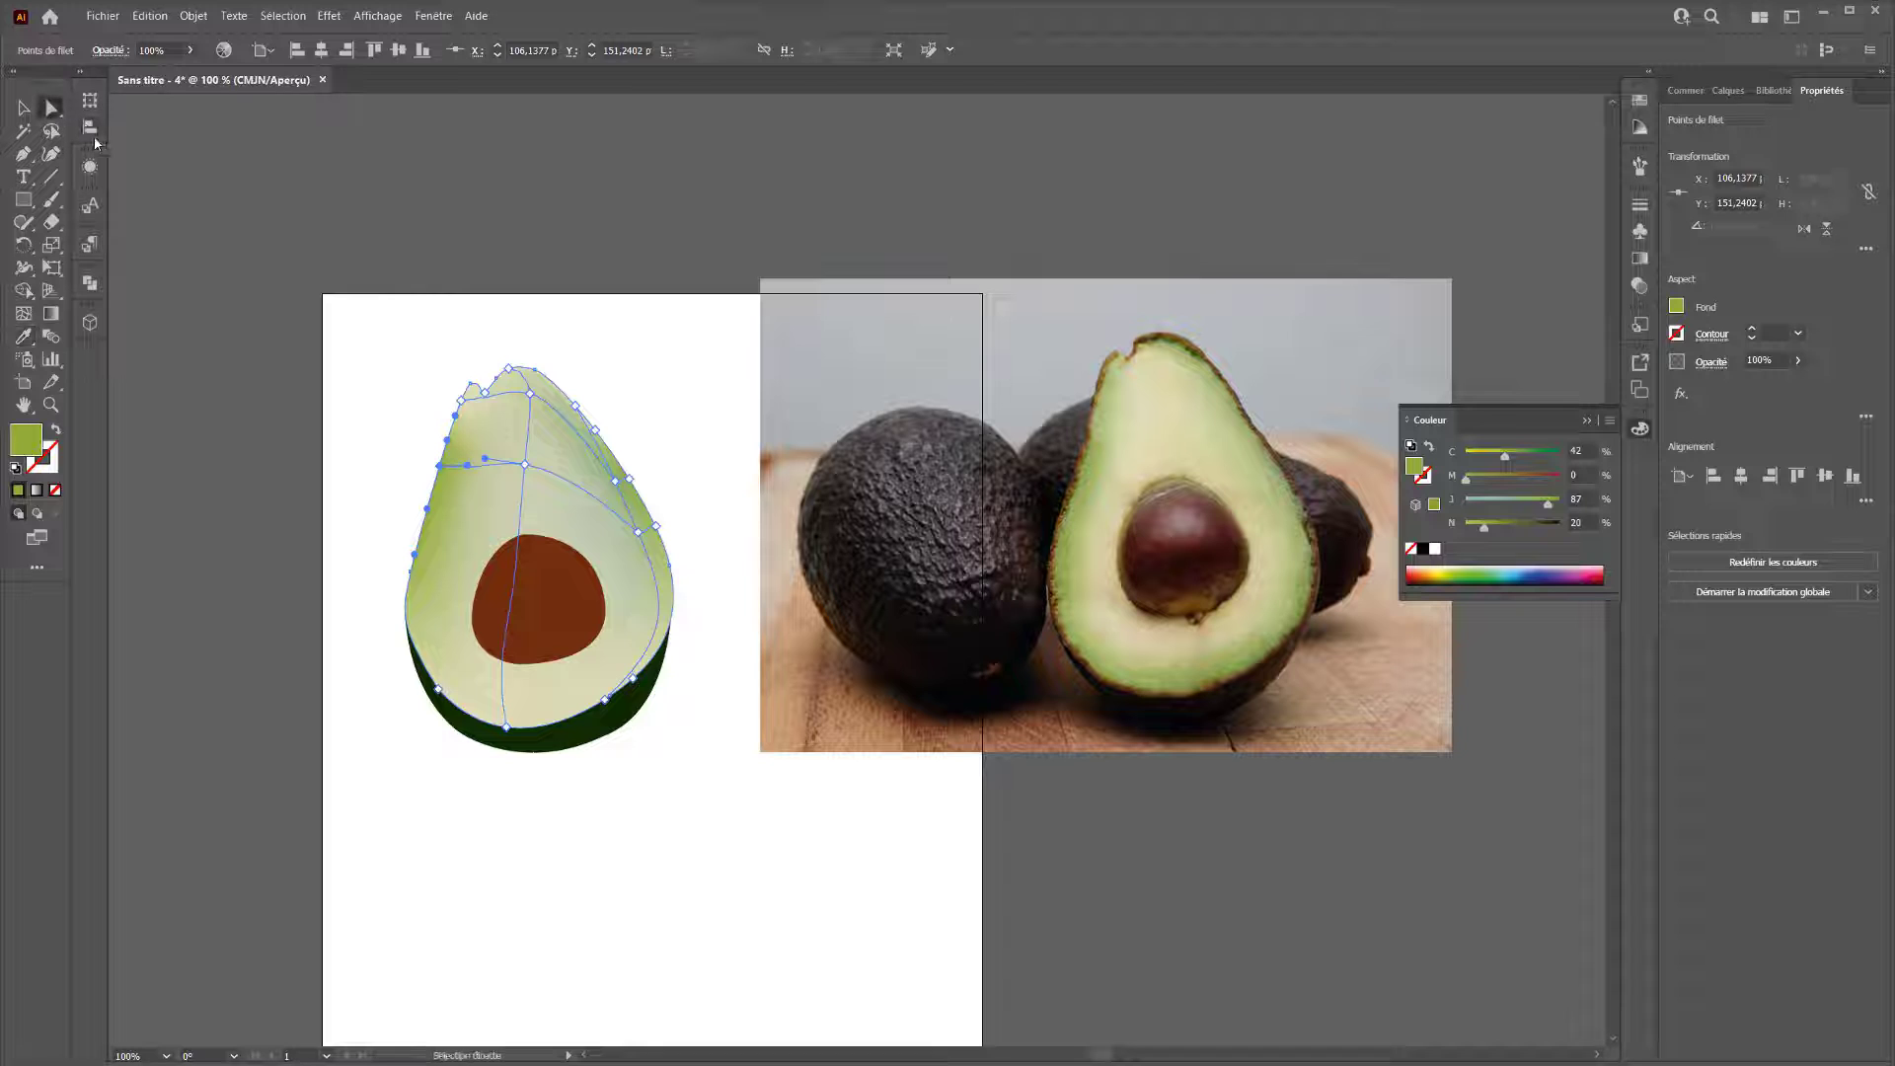
pyautogui.click(510, 369)
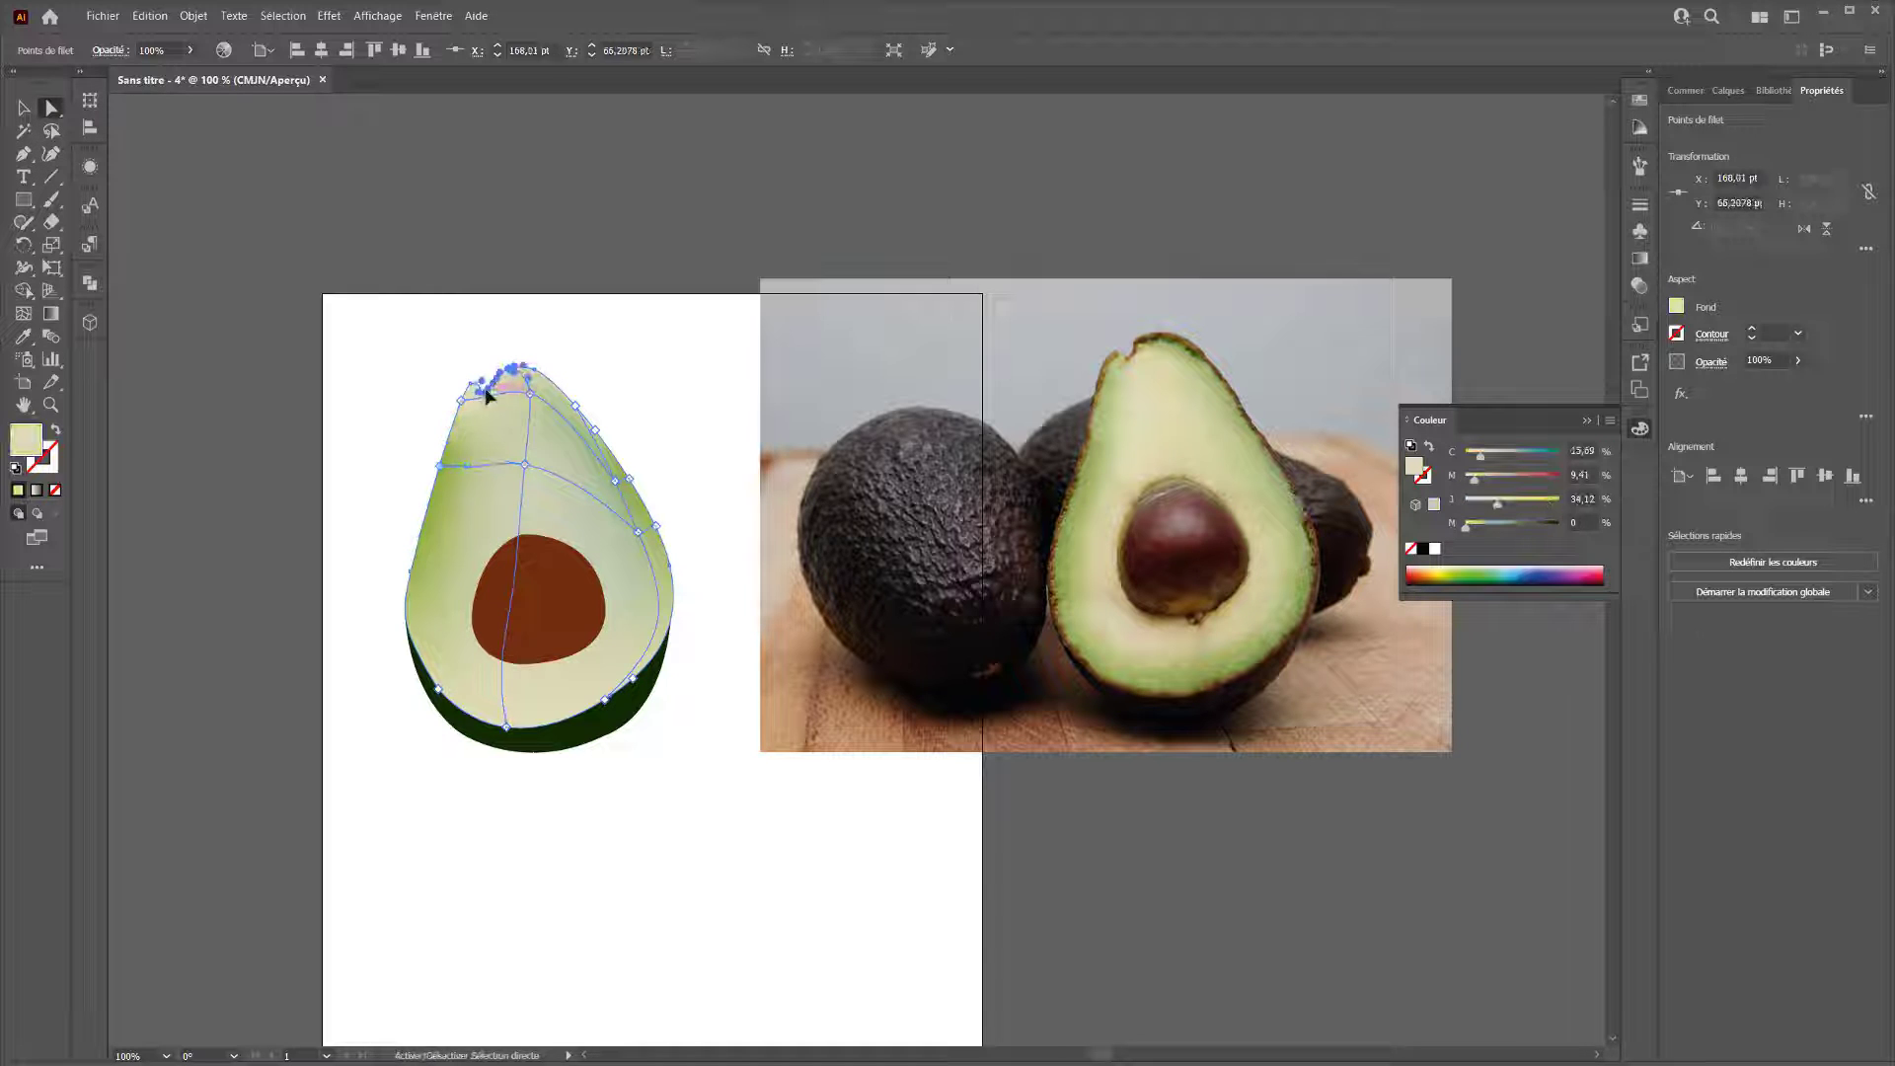
pyautogui.keyDown('shift'); pyautogui.click(485, 393); pyautogui.keyUp('shift')
pyautogui.keyDown('shift'); pyautogui.click(461, 401); pyautogui.keyUp('shift')
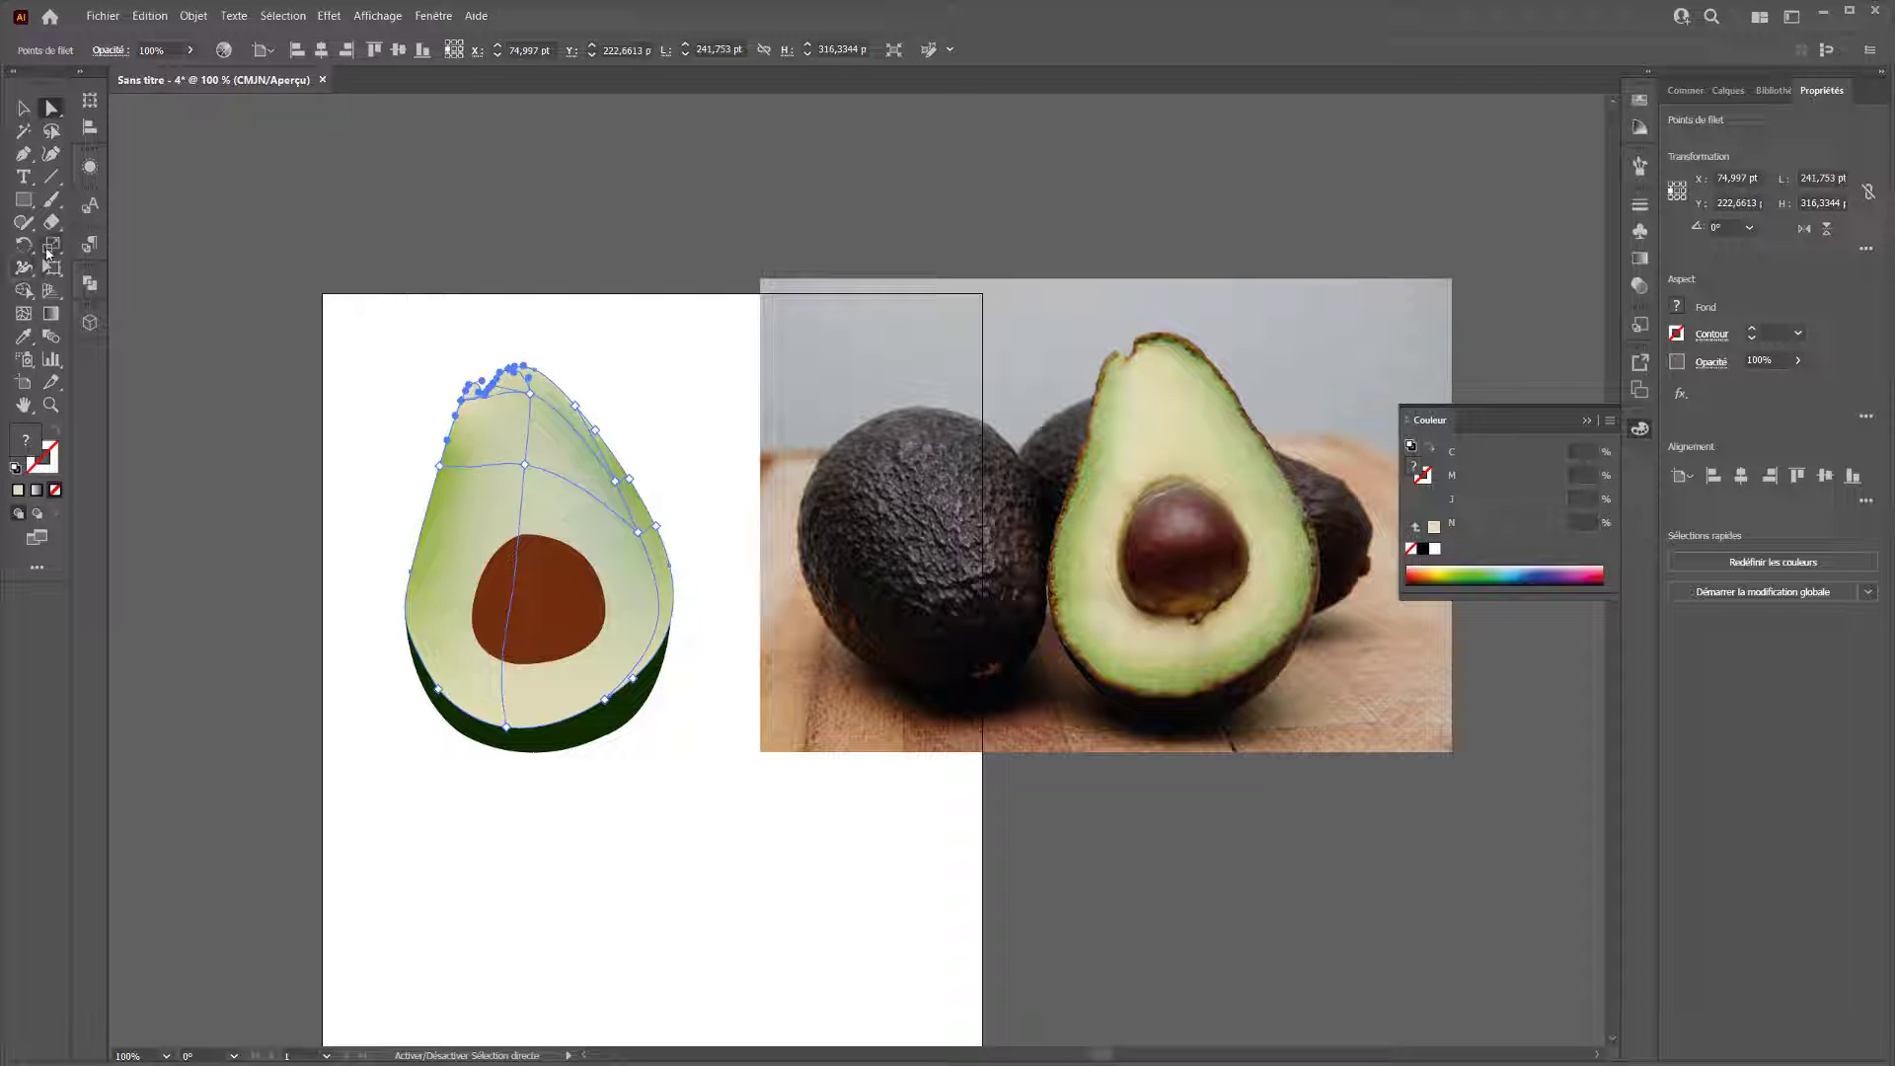
pyautogui.click(29, 338)
pyautogui.click(636, 474)
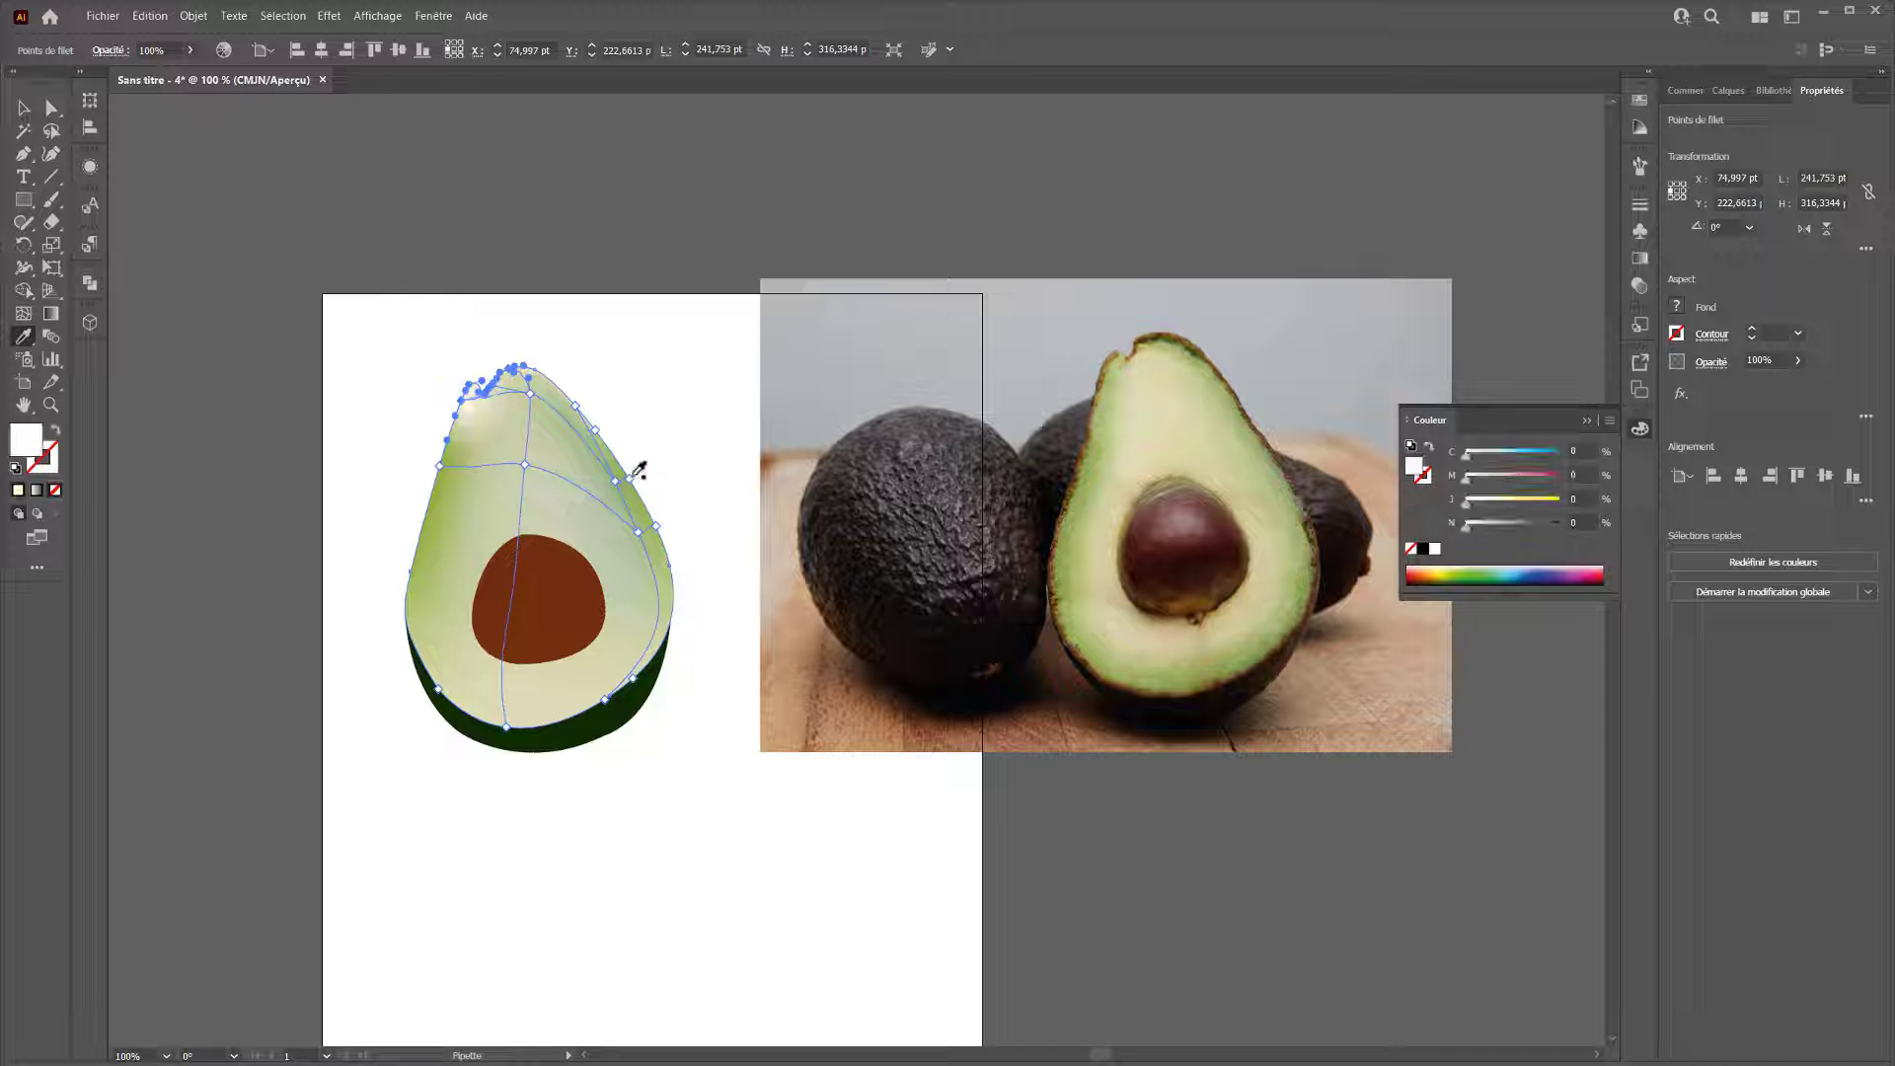
pyautogui.click(636, 475)
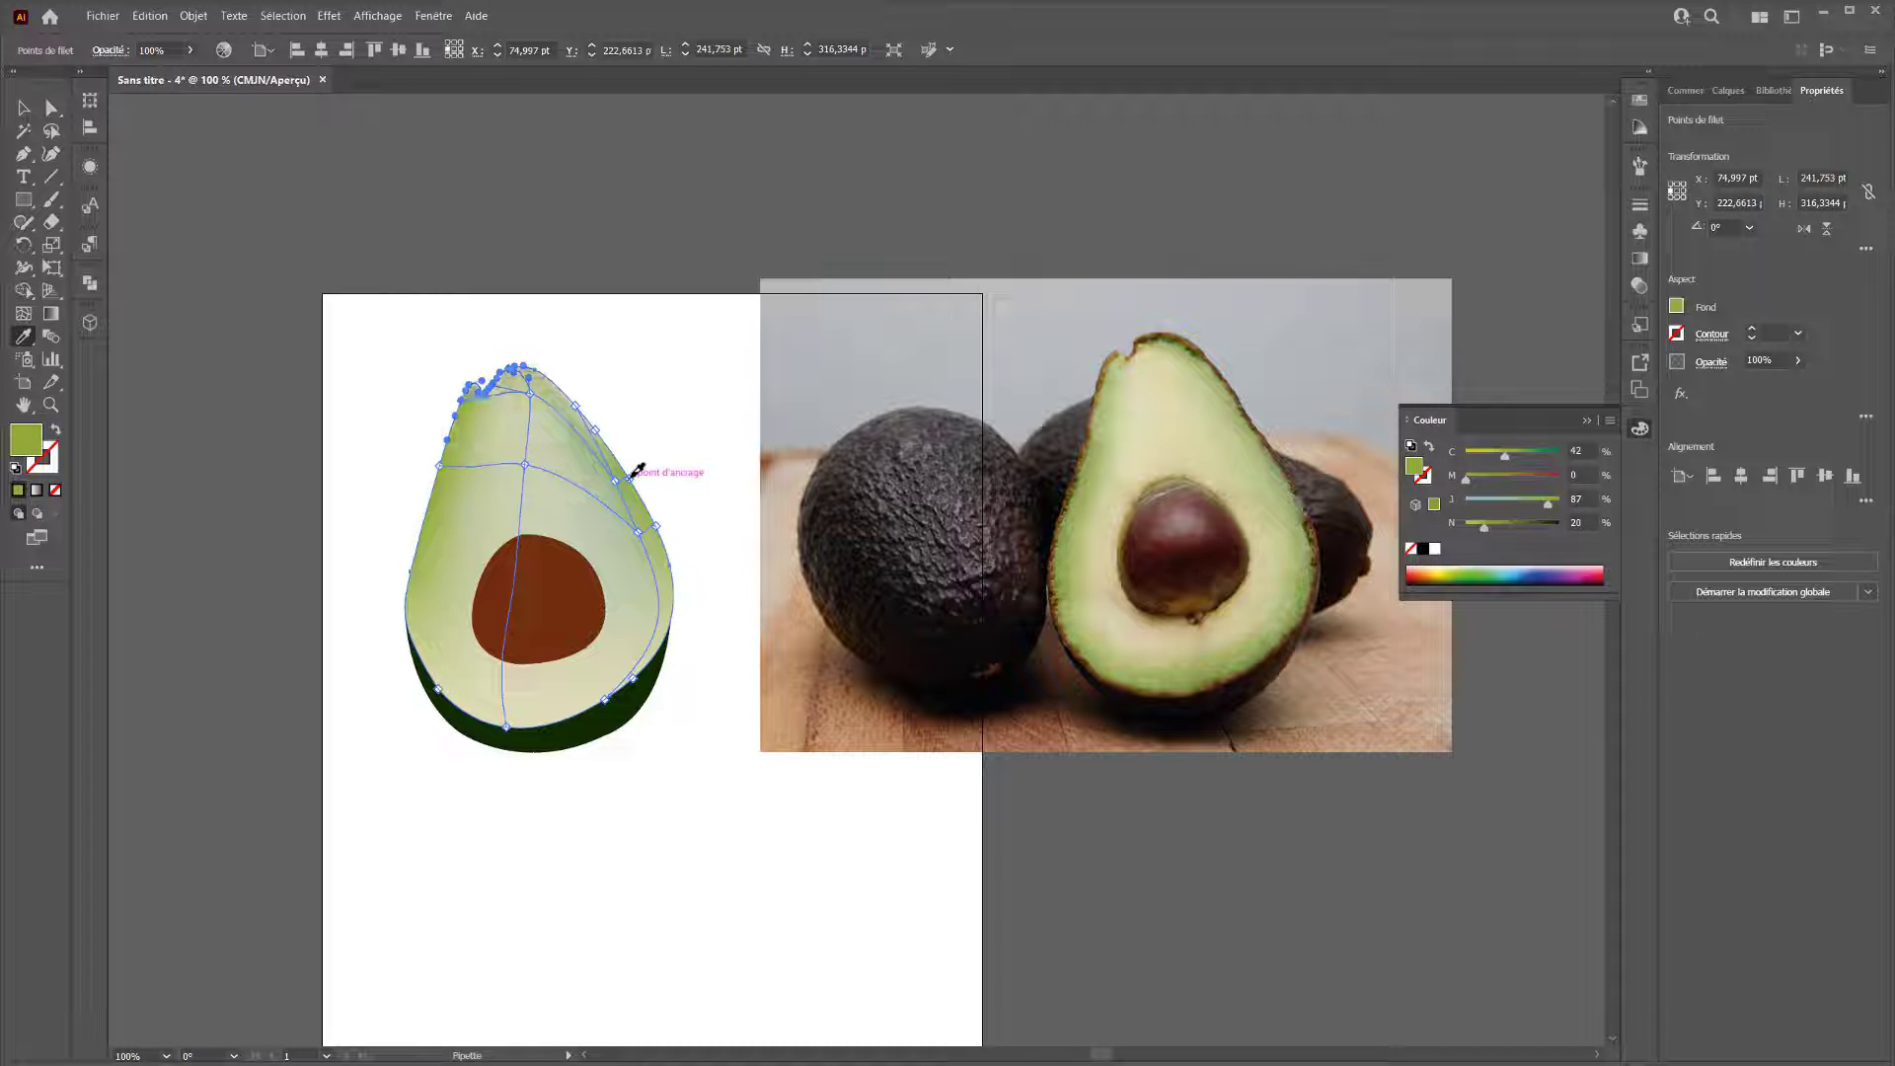
pyautogui.click(25, 108)
pyautogui.click(196, 252)
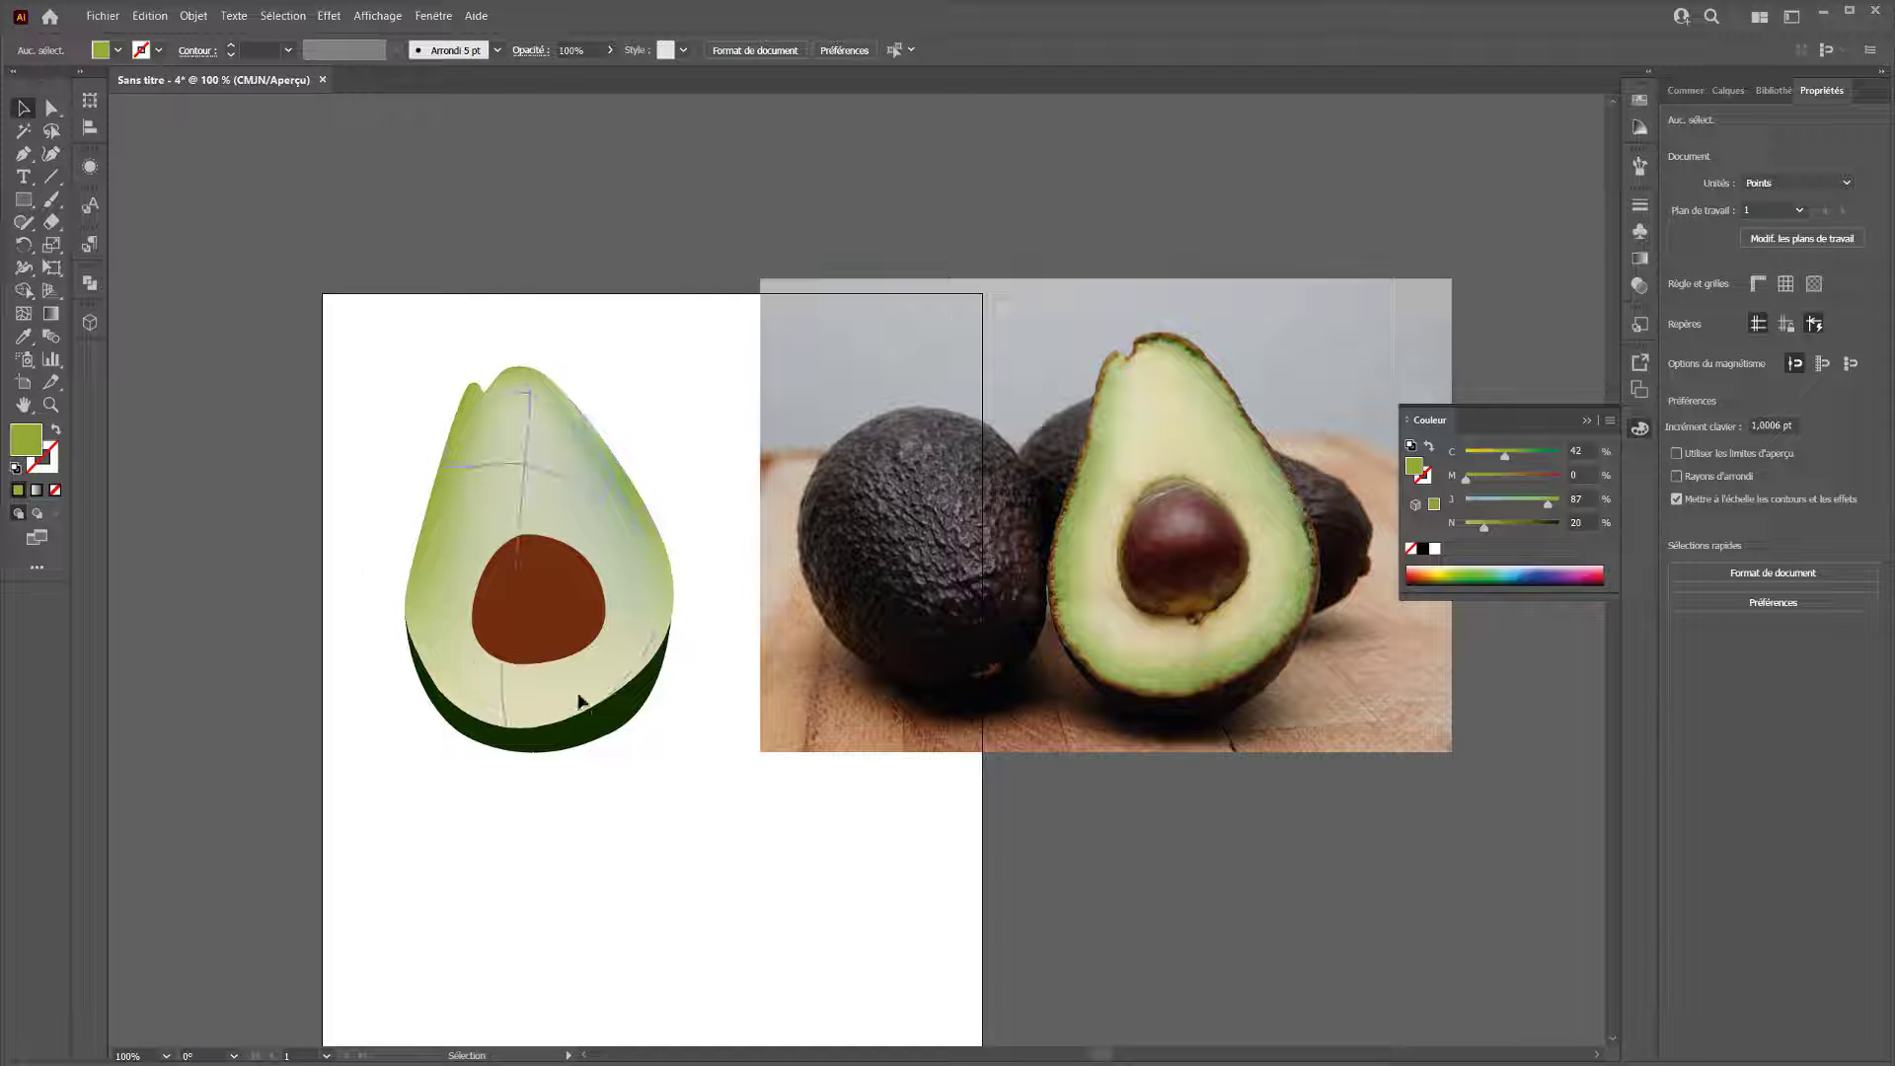
# Try to move the mesh point above the pit to X 169 pt, Y 170 pt.
pyautogui.click(526, 469)
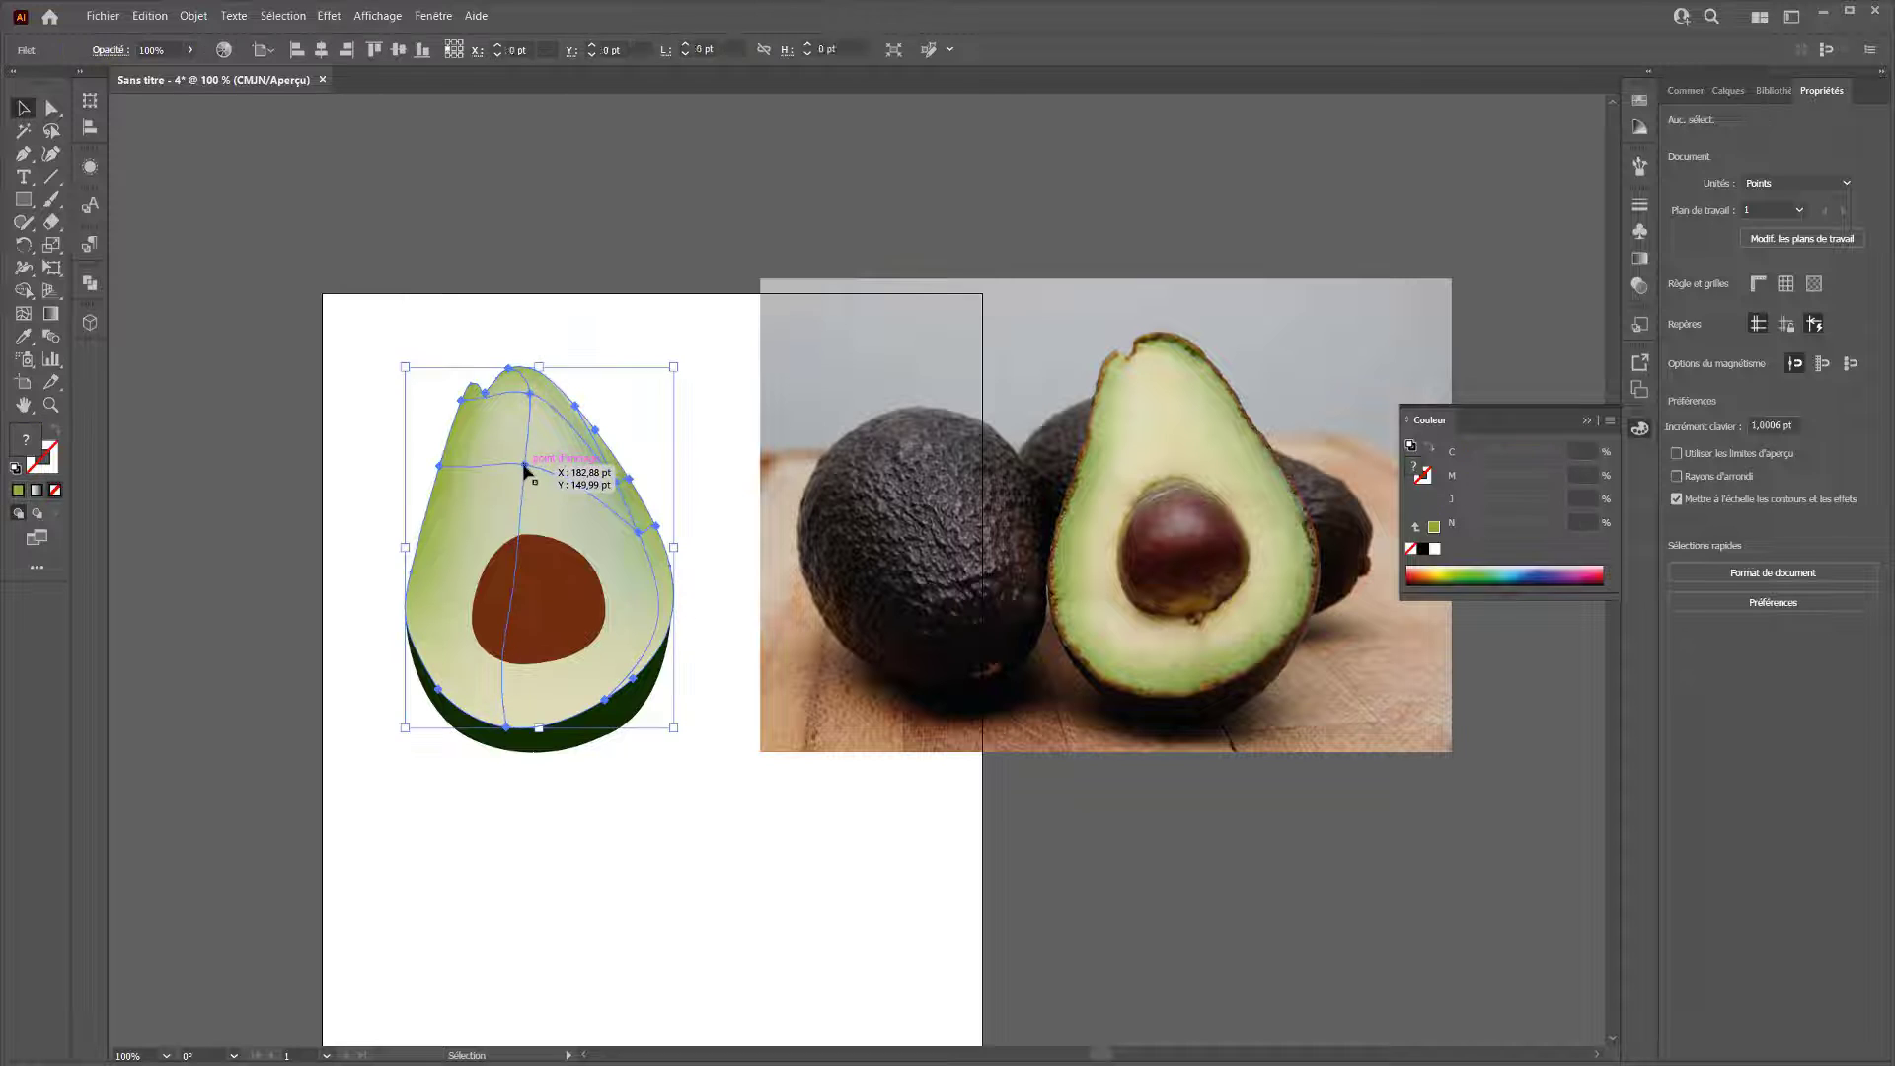
pyautogui.click(57, 113)
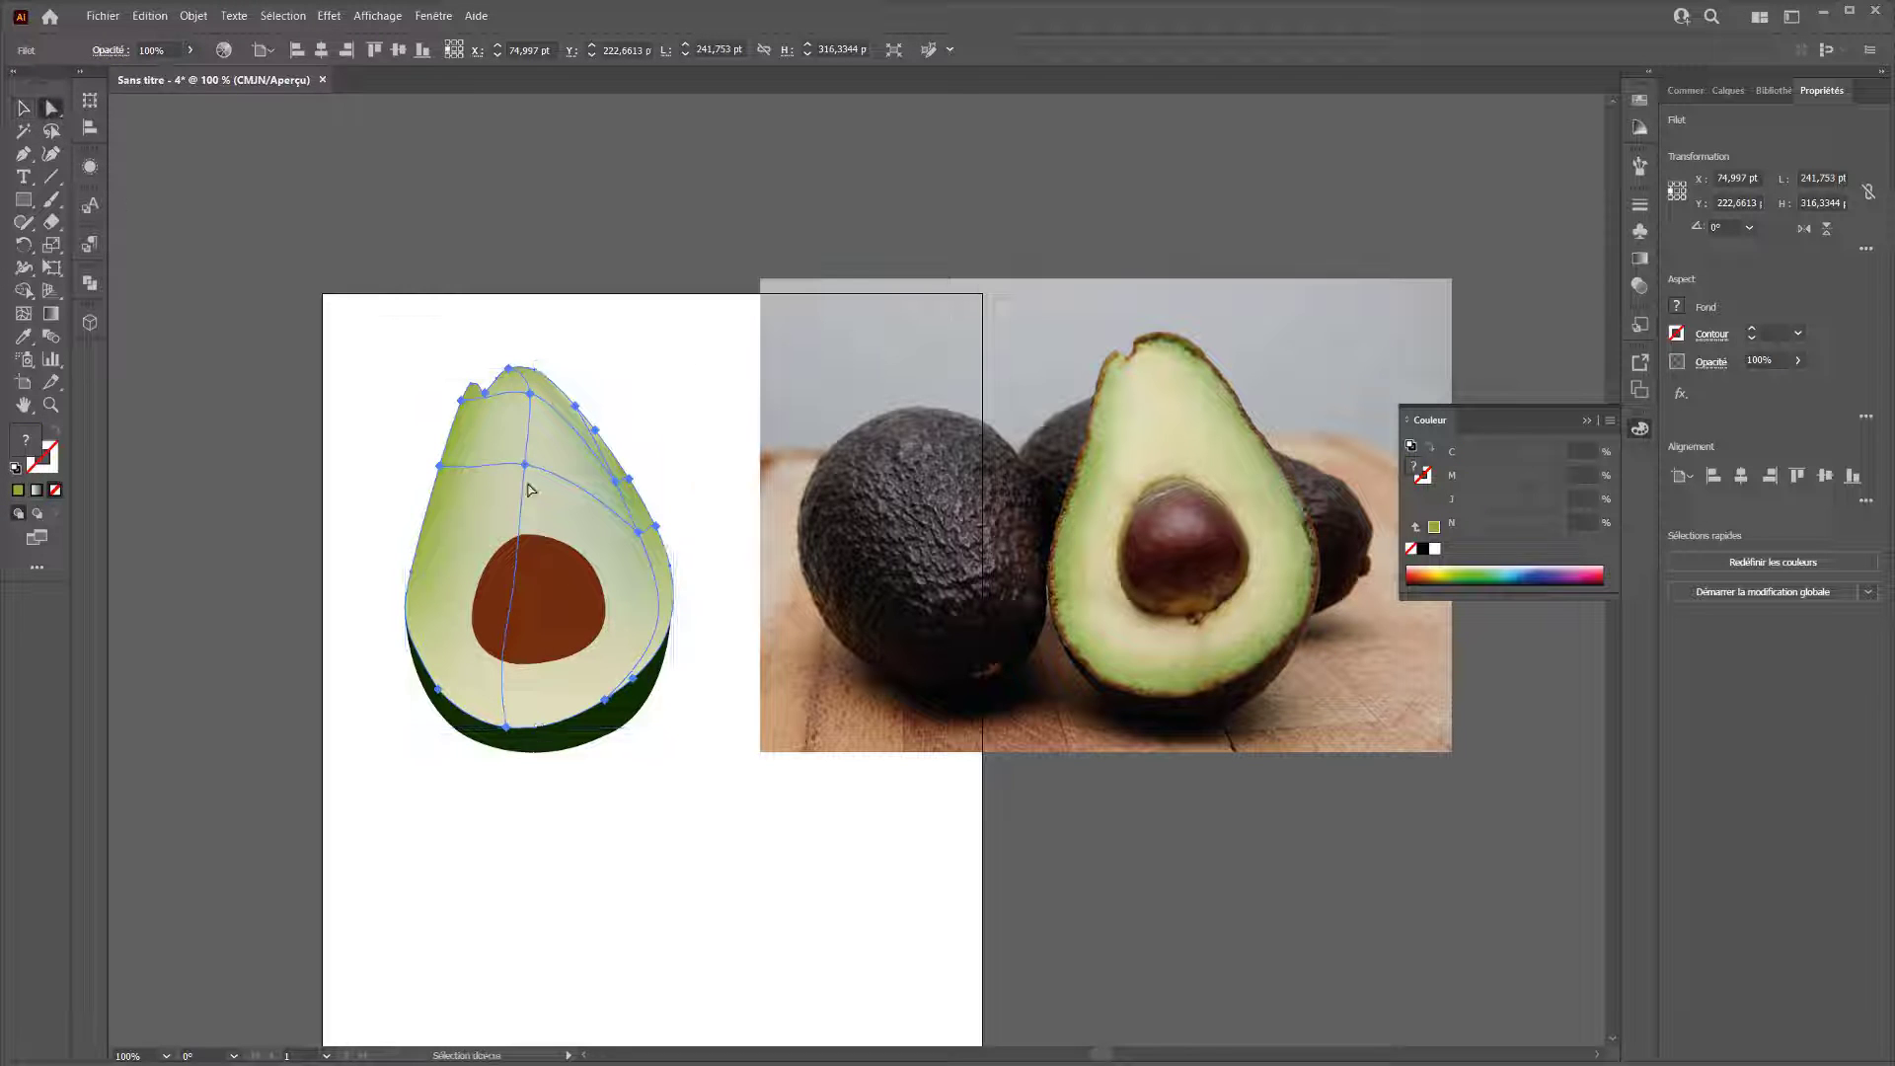
pyautogui.moveTo(531, 463)
pyautogui.mouseDown()
pyautogui.moveTo(586, 480)
pyautogui.moveTo(525, 501)
pyautogui.moveTo(458, 478)
pyautogui.moveTo(510, 494)
pyautogui.mouseUp()
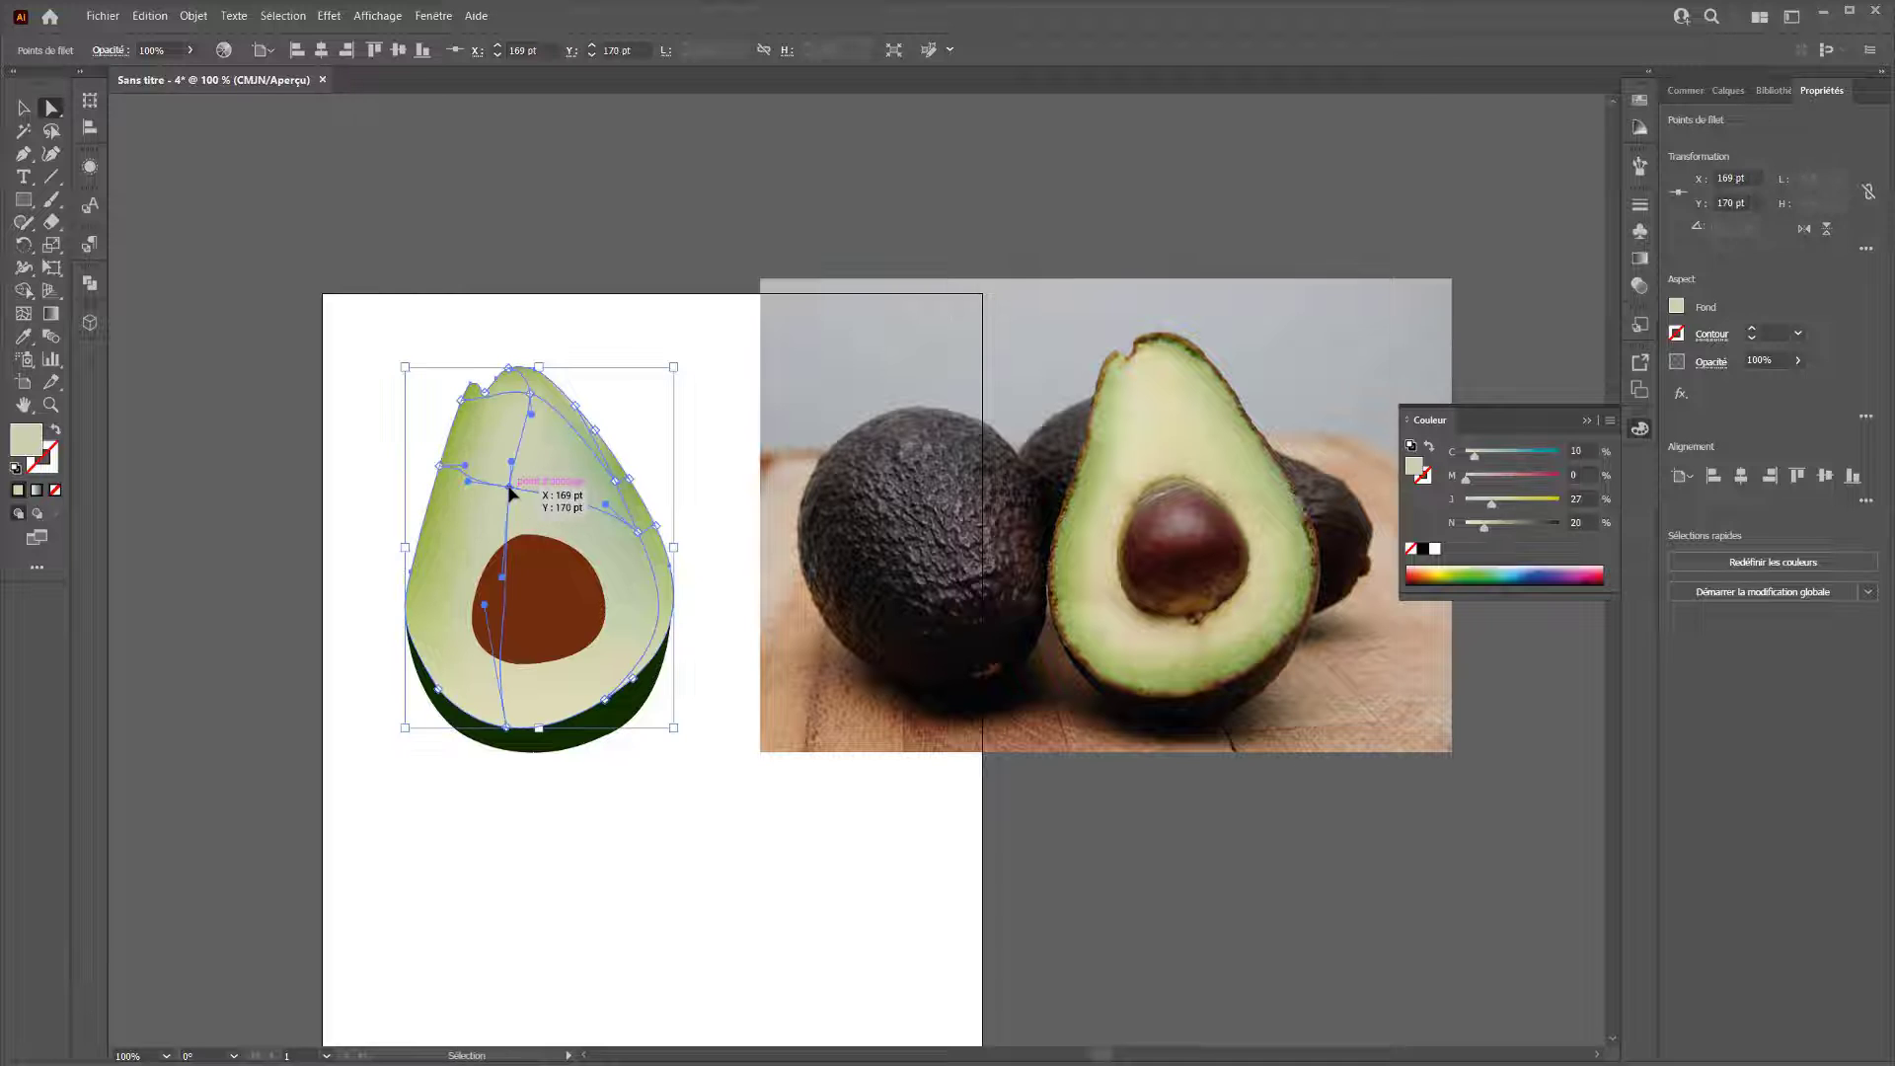
pyautogui.hotkey('ctrl', 'z')
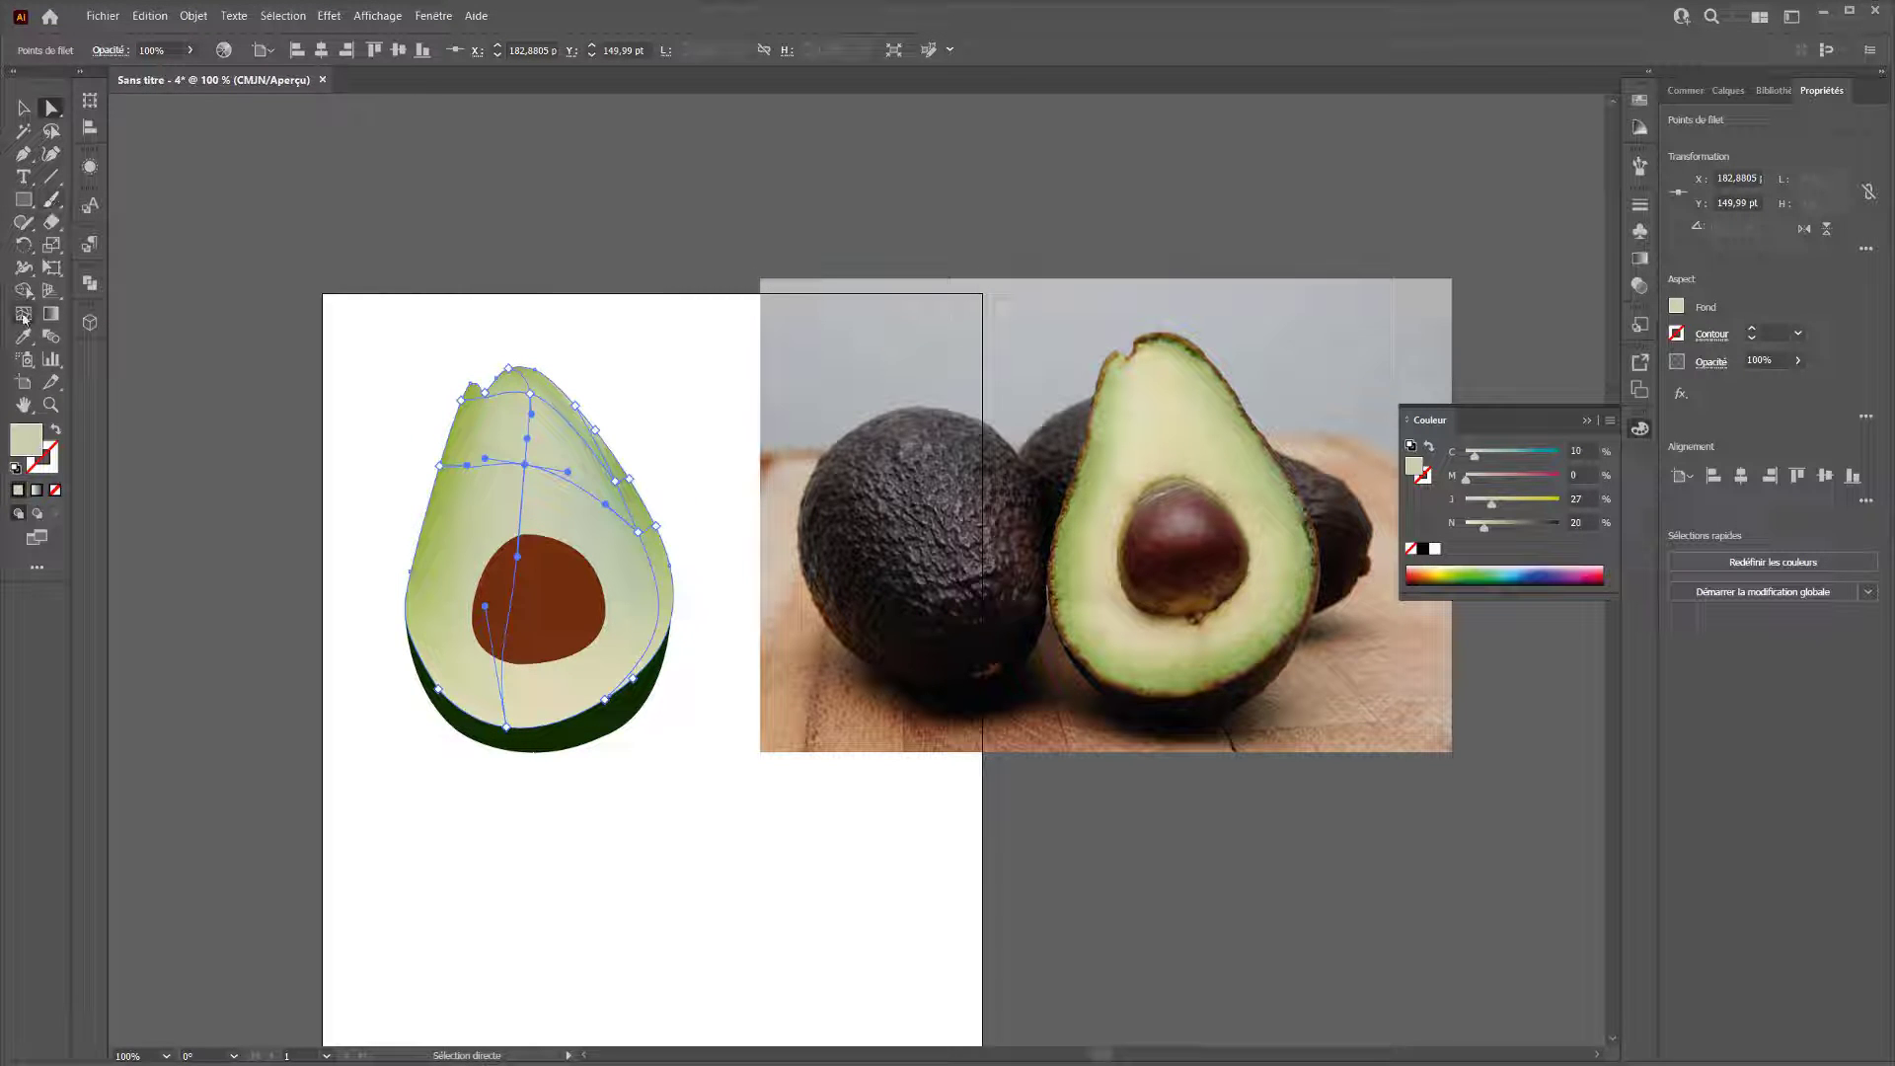
# Add a mesh point just above the flesh's bottom edge, then give the four outline points along the bottom the right edge's green.
pyautogui.click(24, 316)
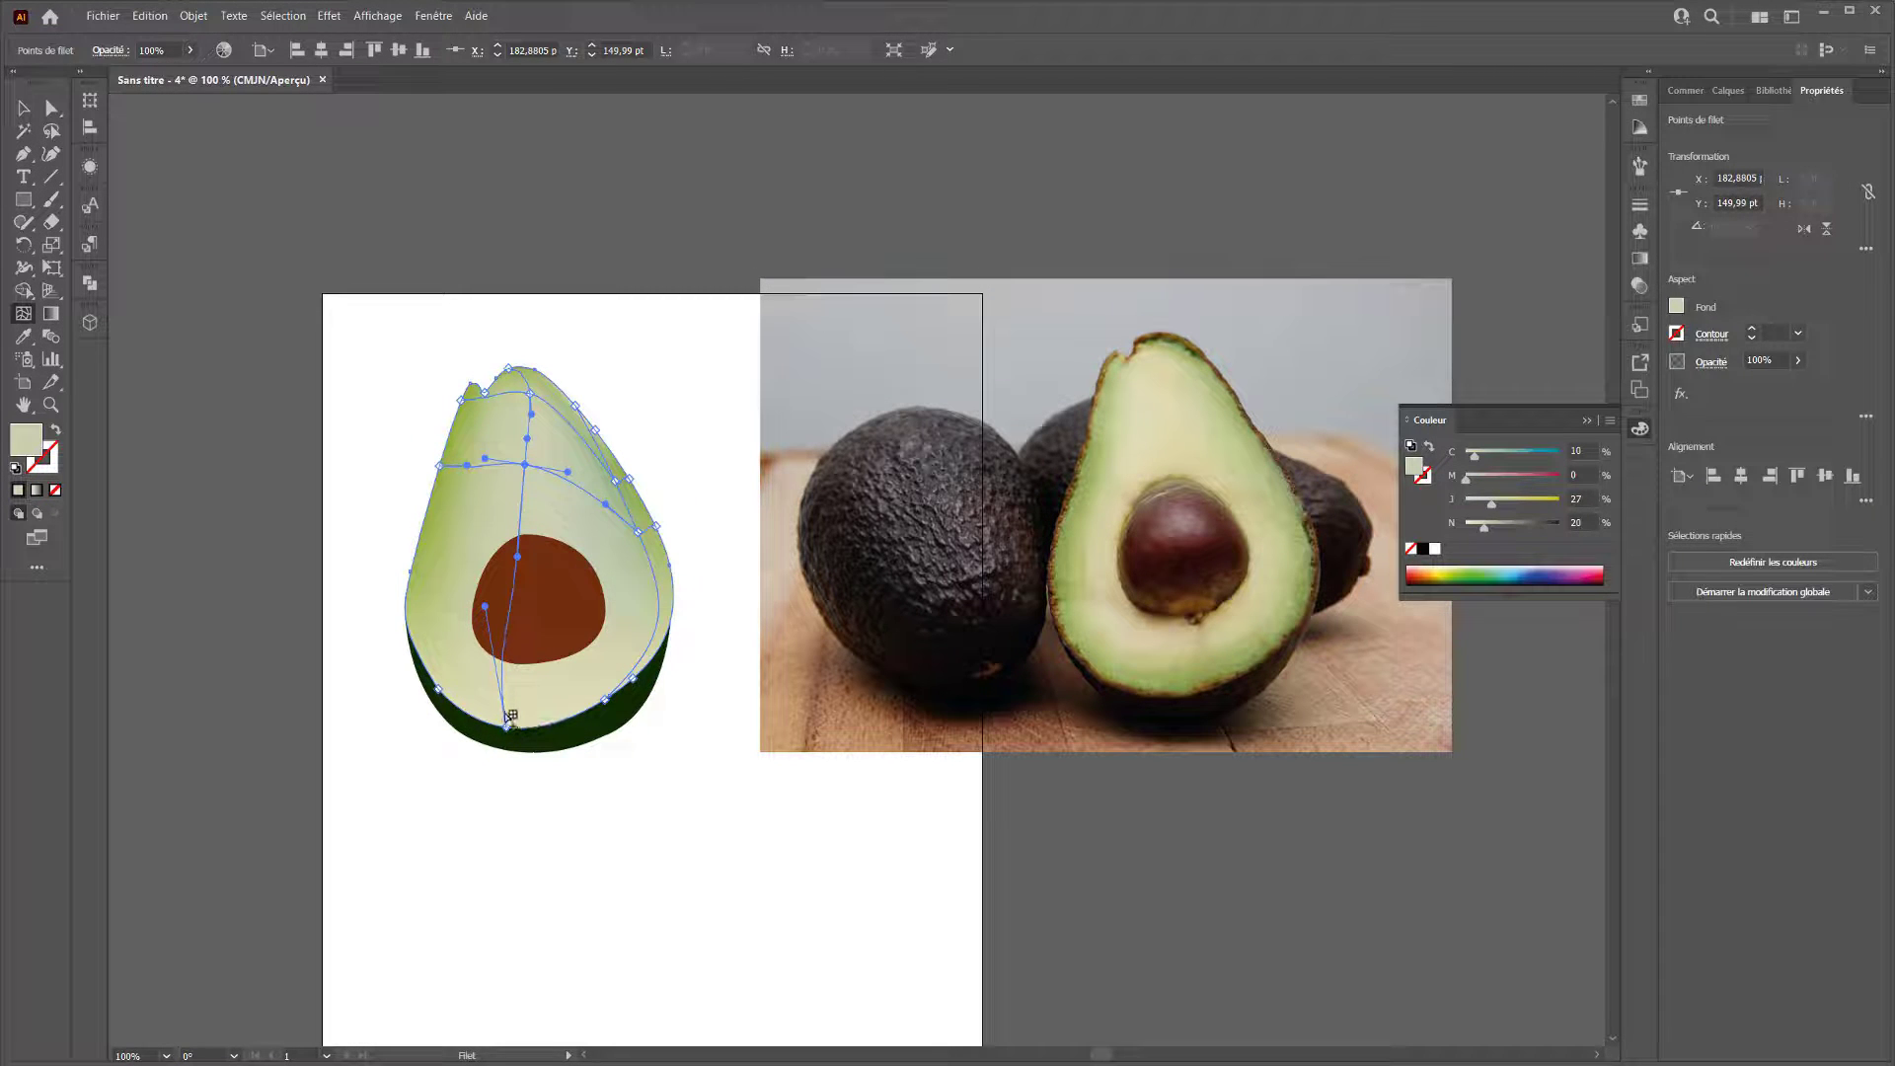
pyautogui.click(506, 714)
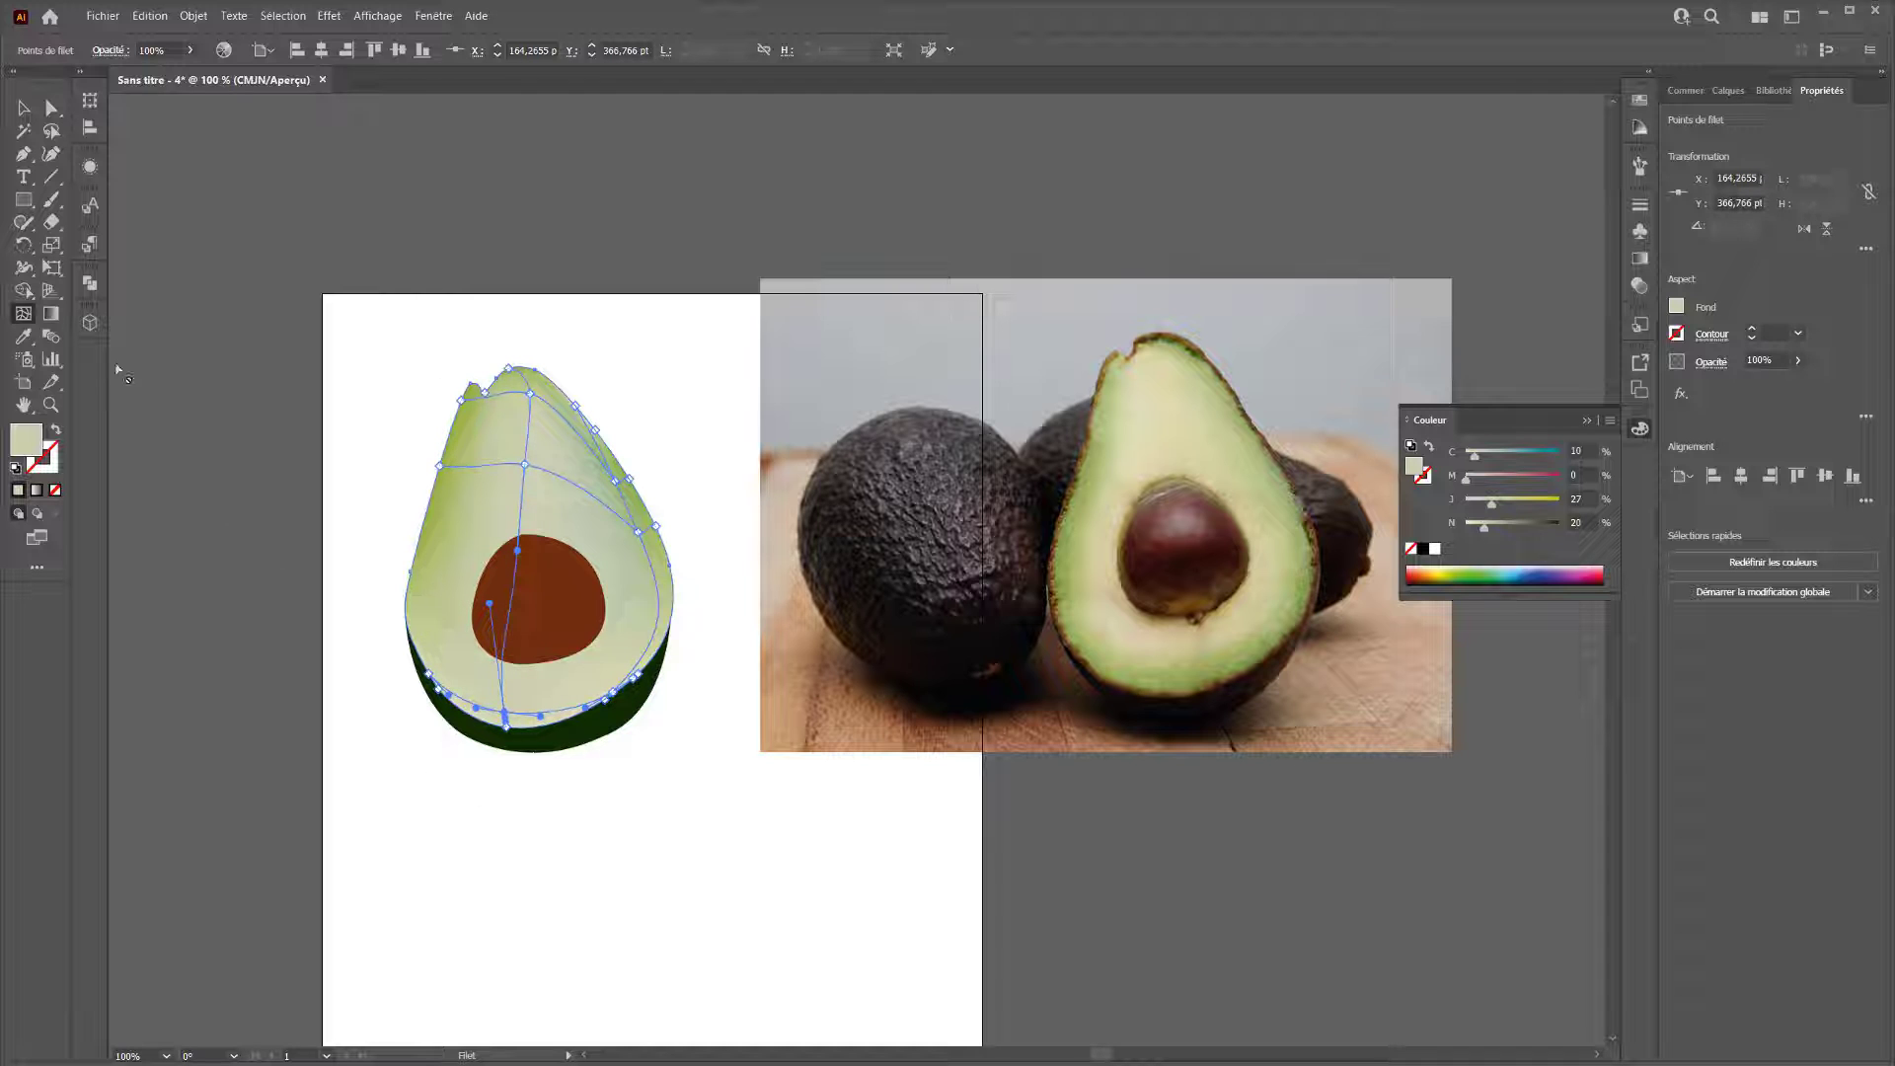
pyautogui.click(54, 111)
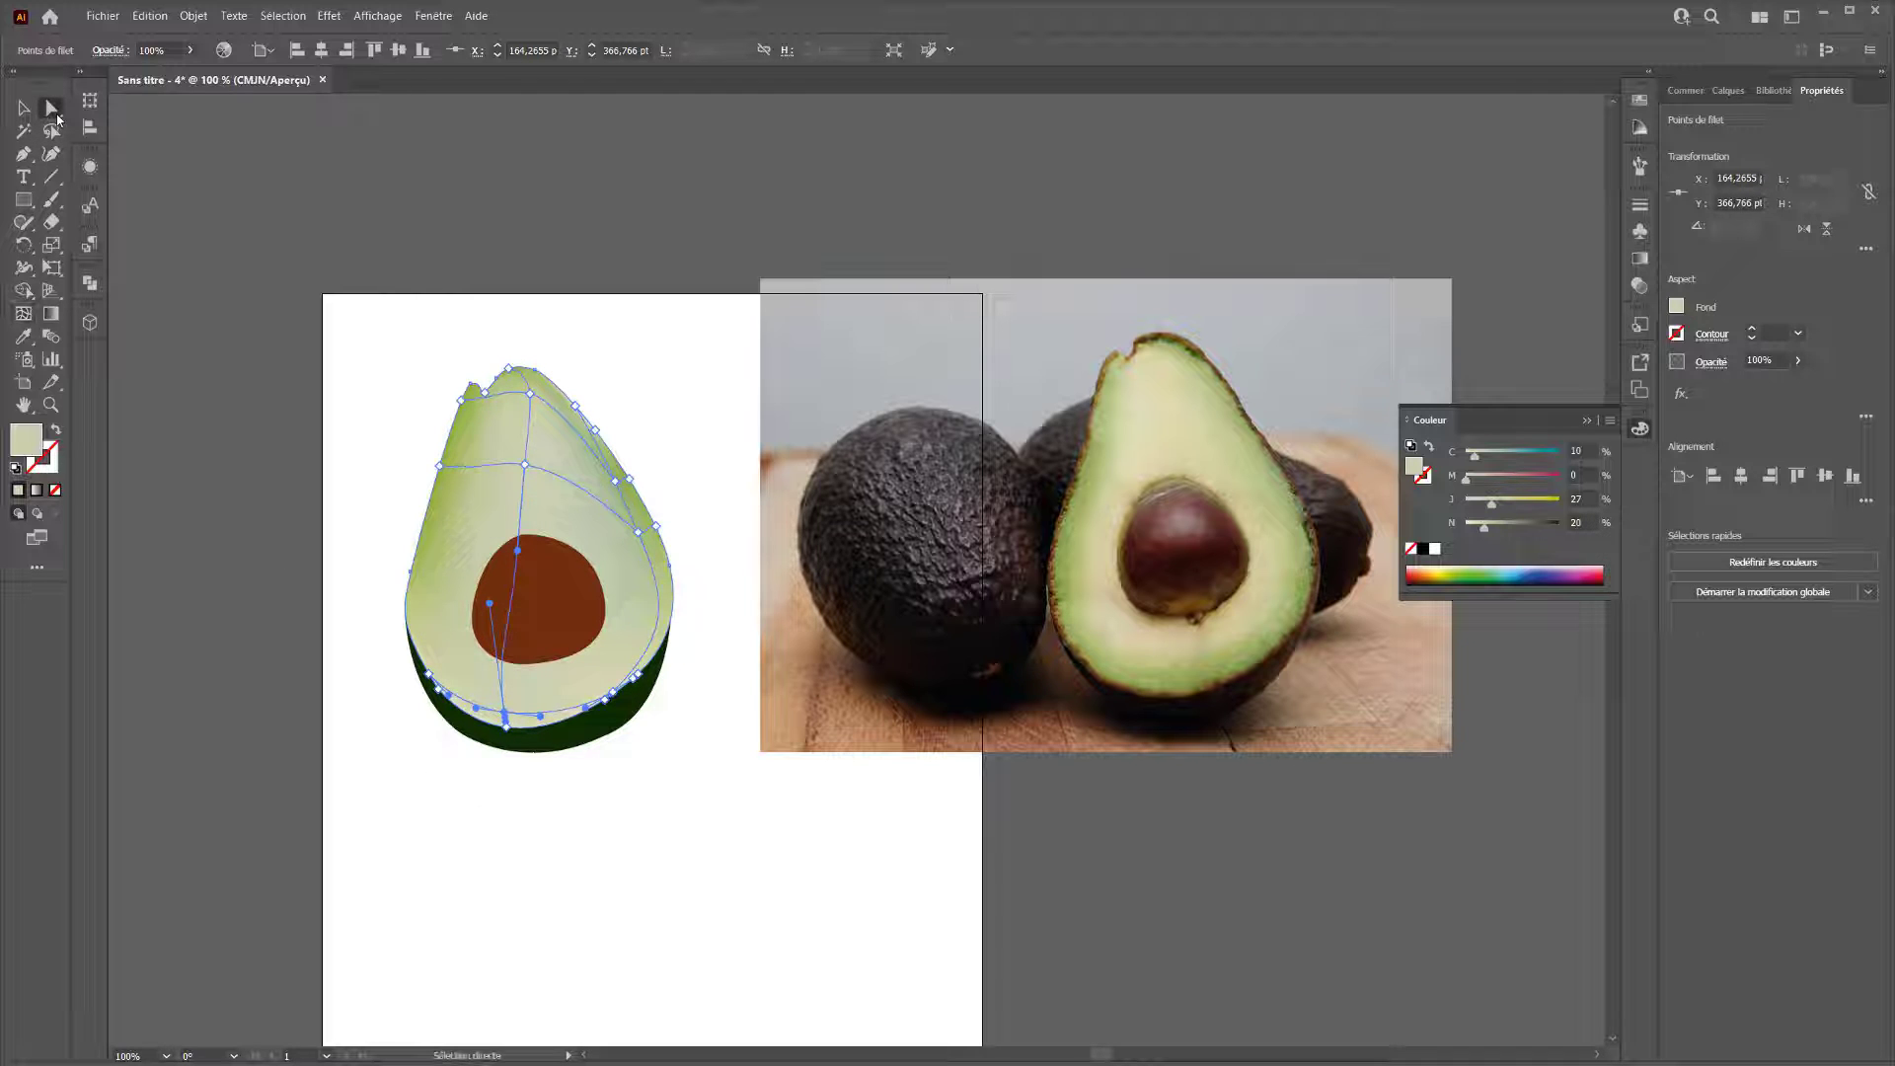
pyautogui.click(429, 675)
pyautogui.keyDown('shift'); pyautogui.click(438, 689); pyautogui.keyUp('shift')
pyautogui.keyDown('shift'); pyautogui.click(503, 726); pyautogui.keyUp('shift')
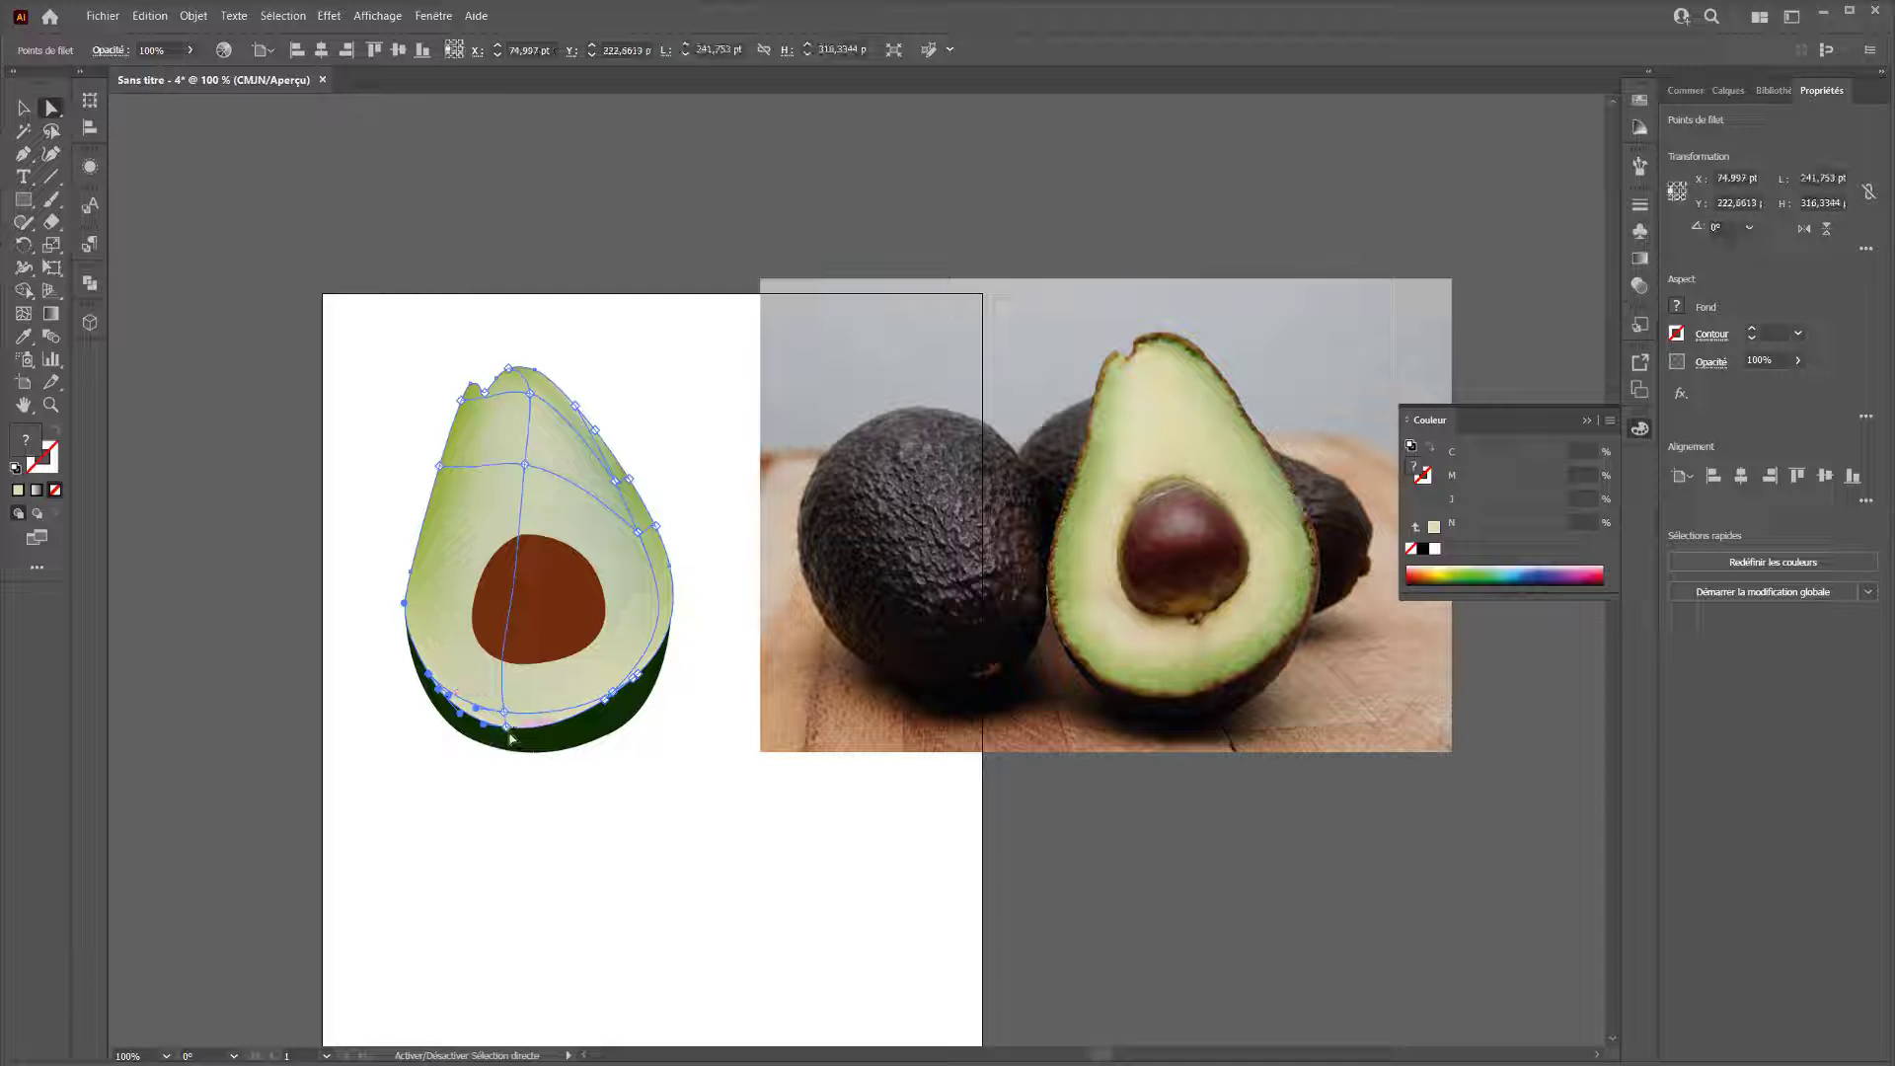
pyautogui.keyDown('shift'); pyautogui.click(606, 699); pyautogui.keyUp('shift')
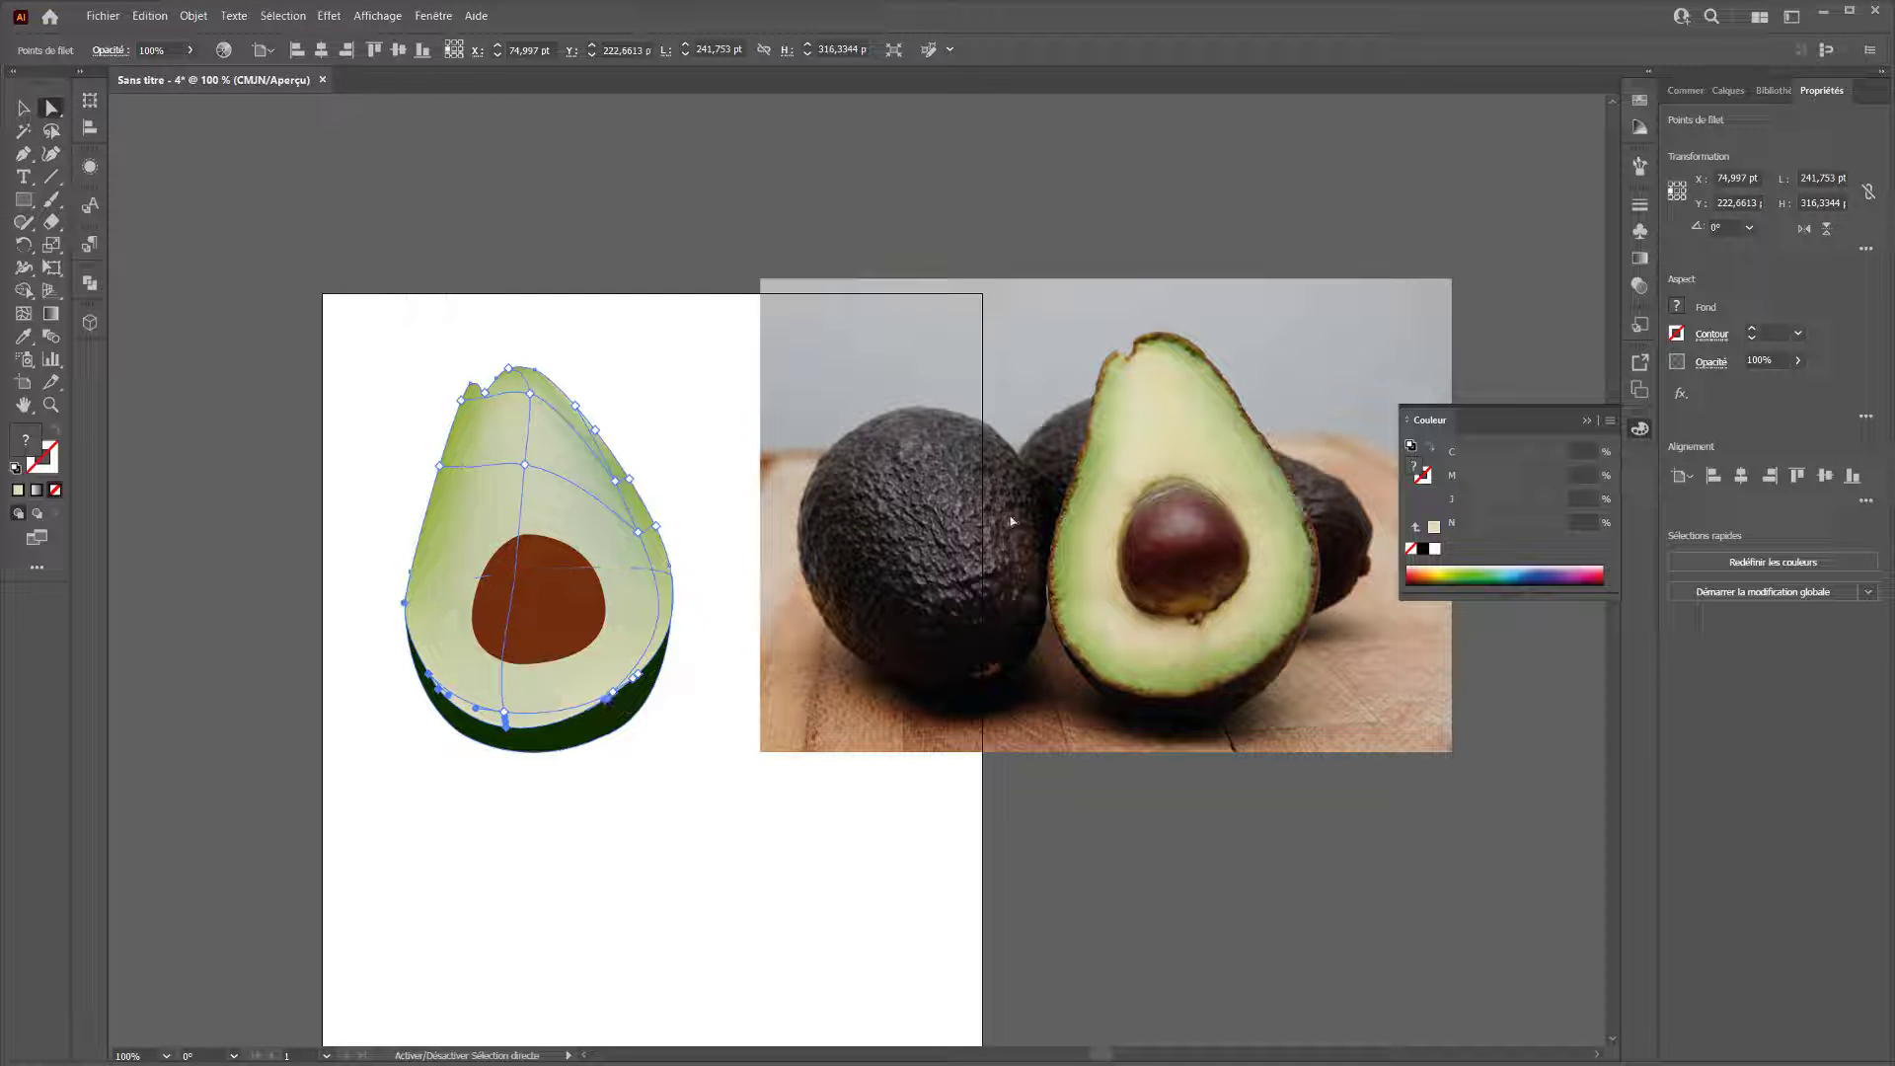
pyautogui.click(24, 336)
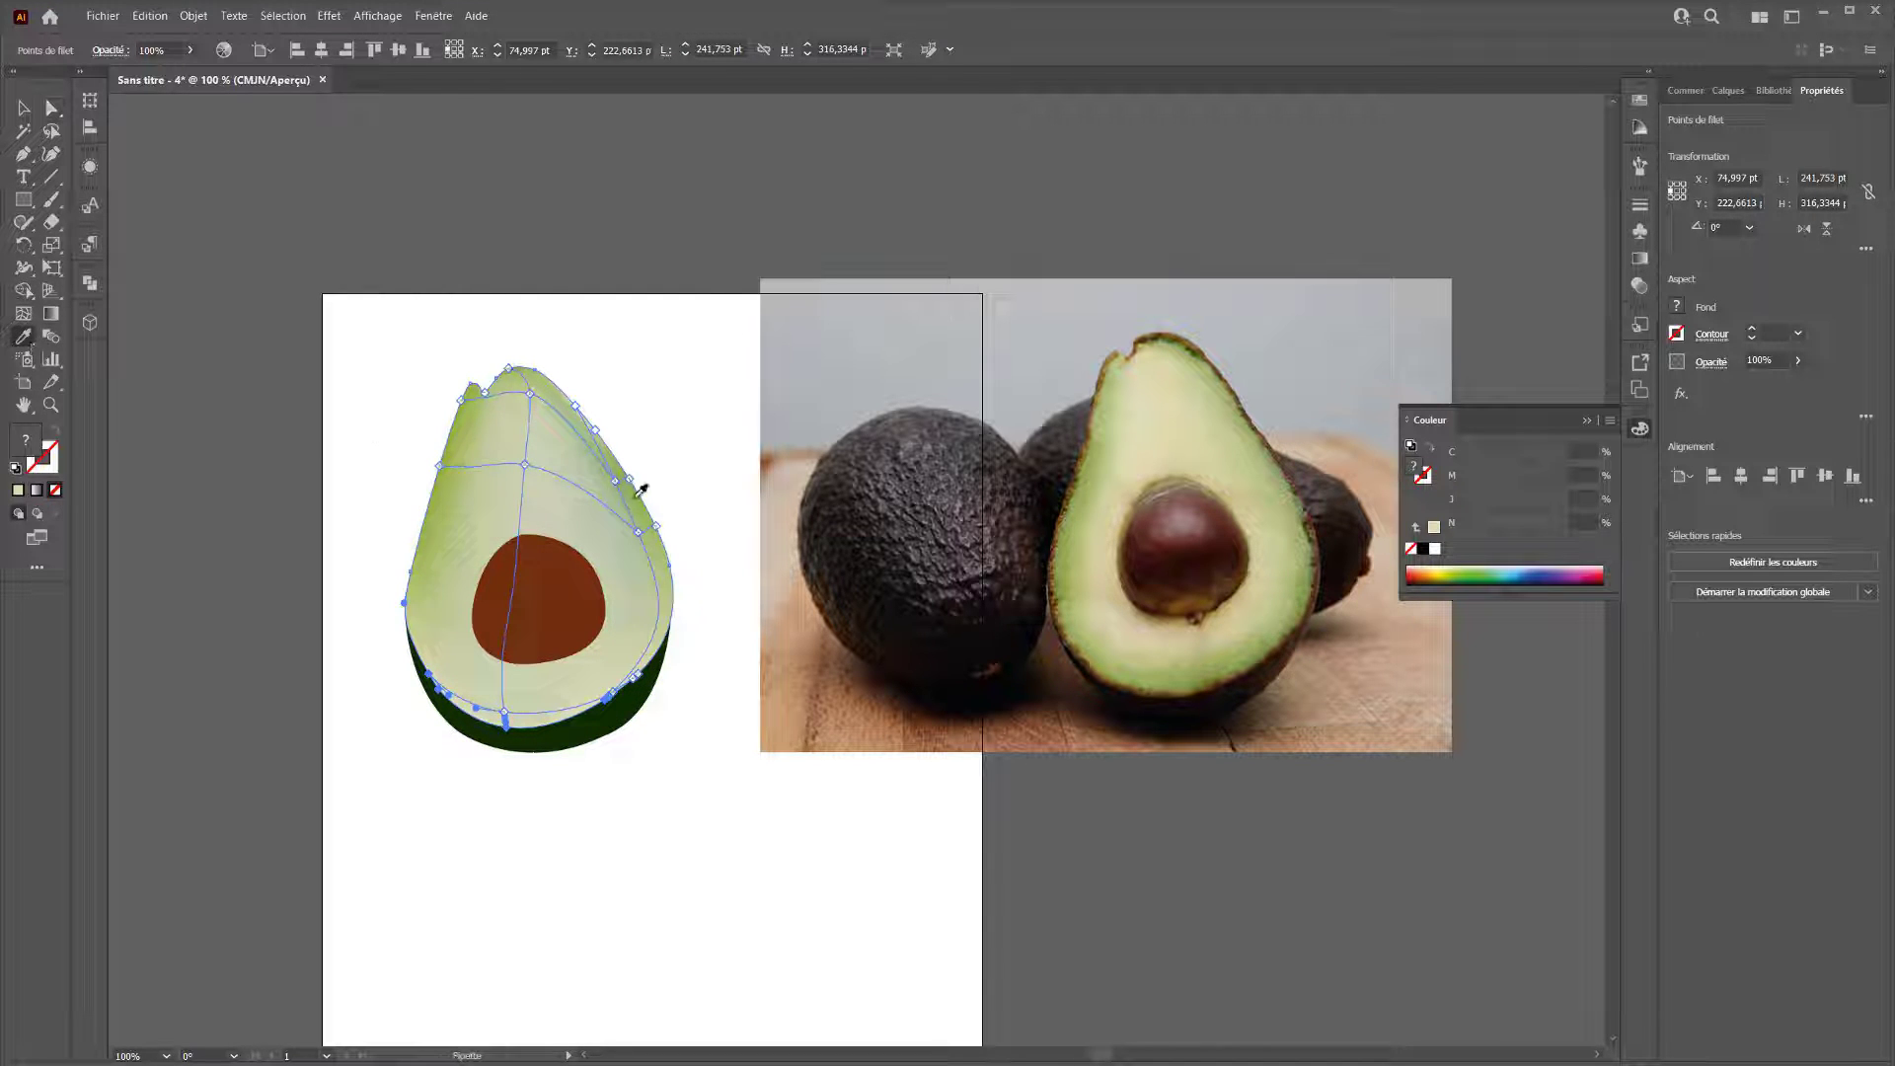
pyautogui.click(665, 519)
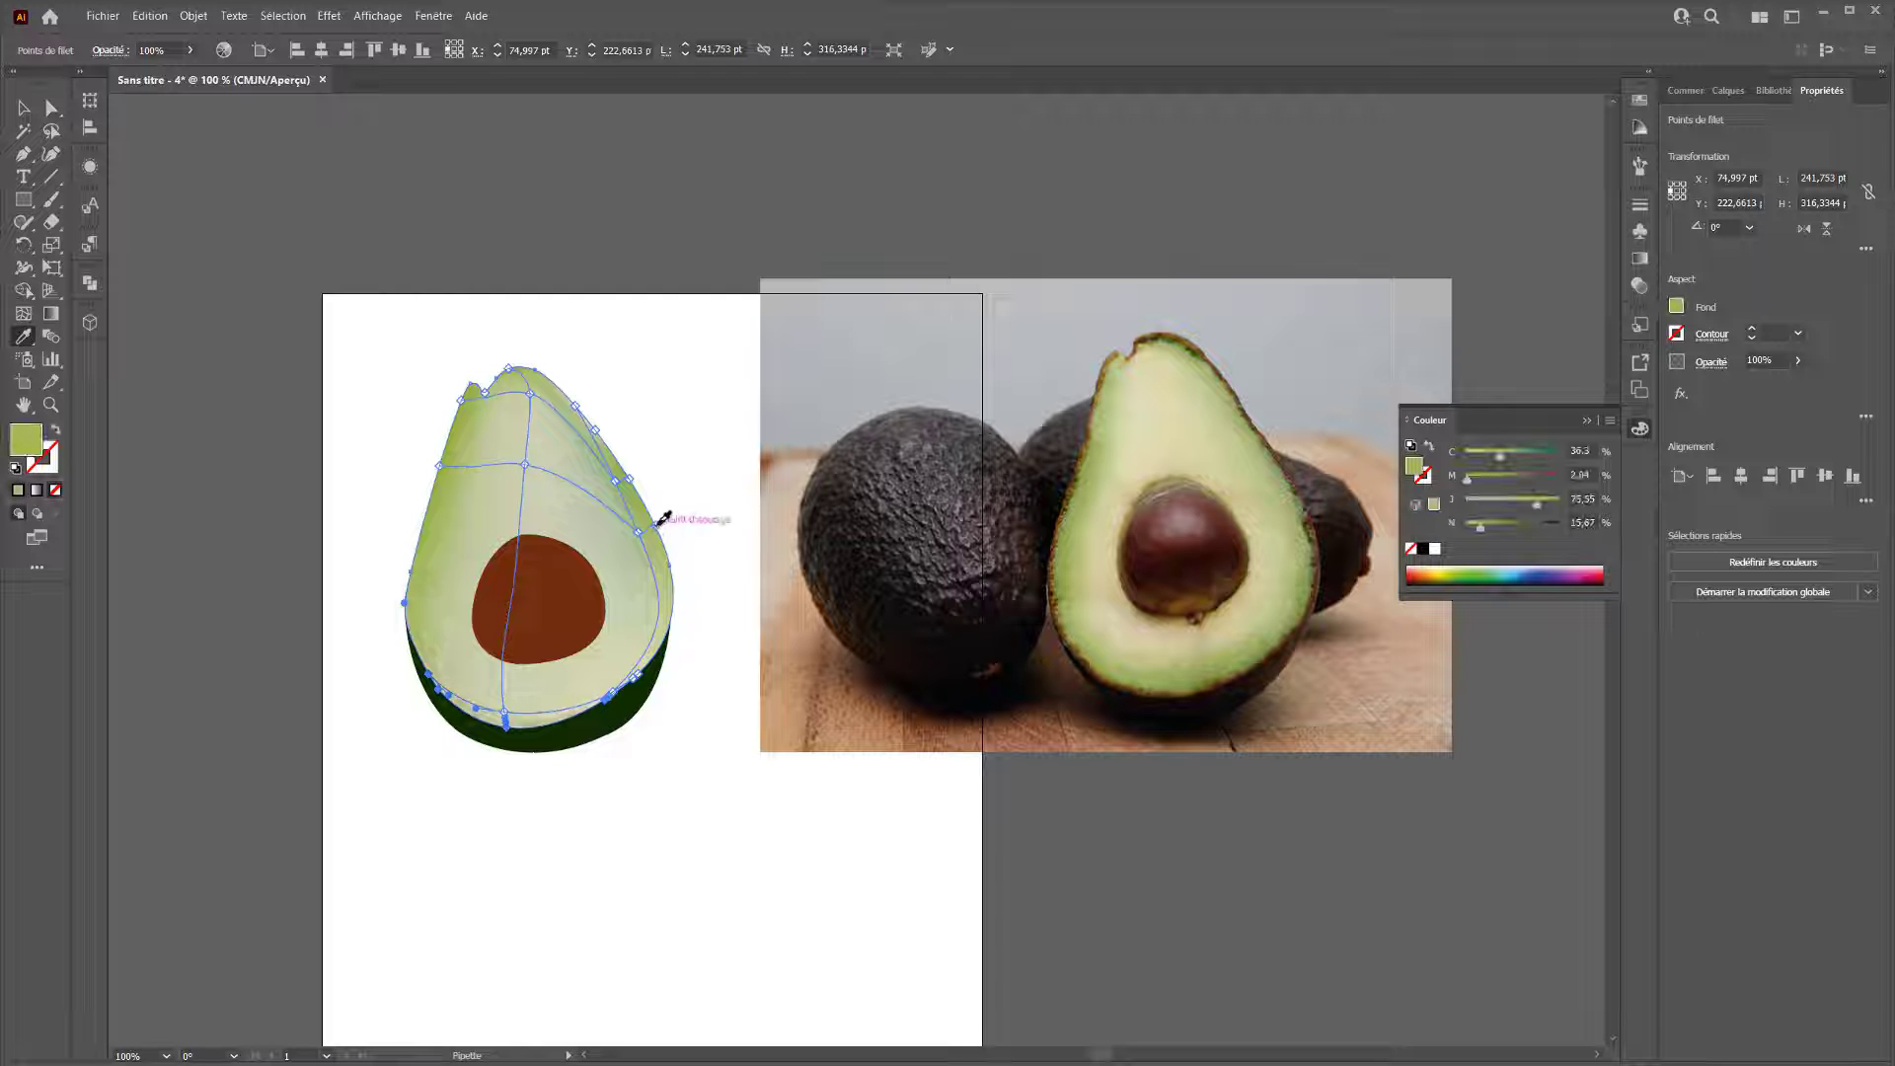
pyautogui.click(24, 108)
pyautogui.click(322, 440)
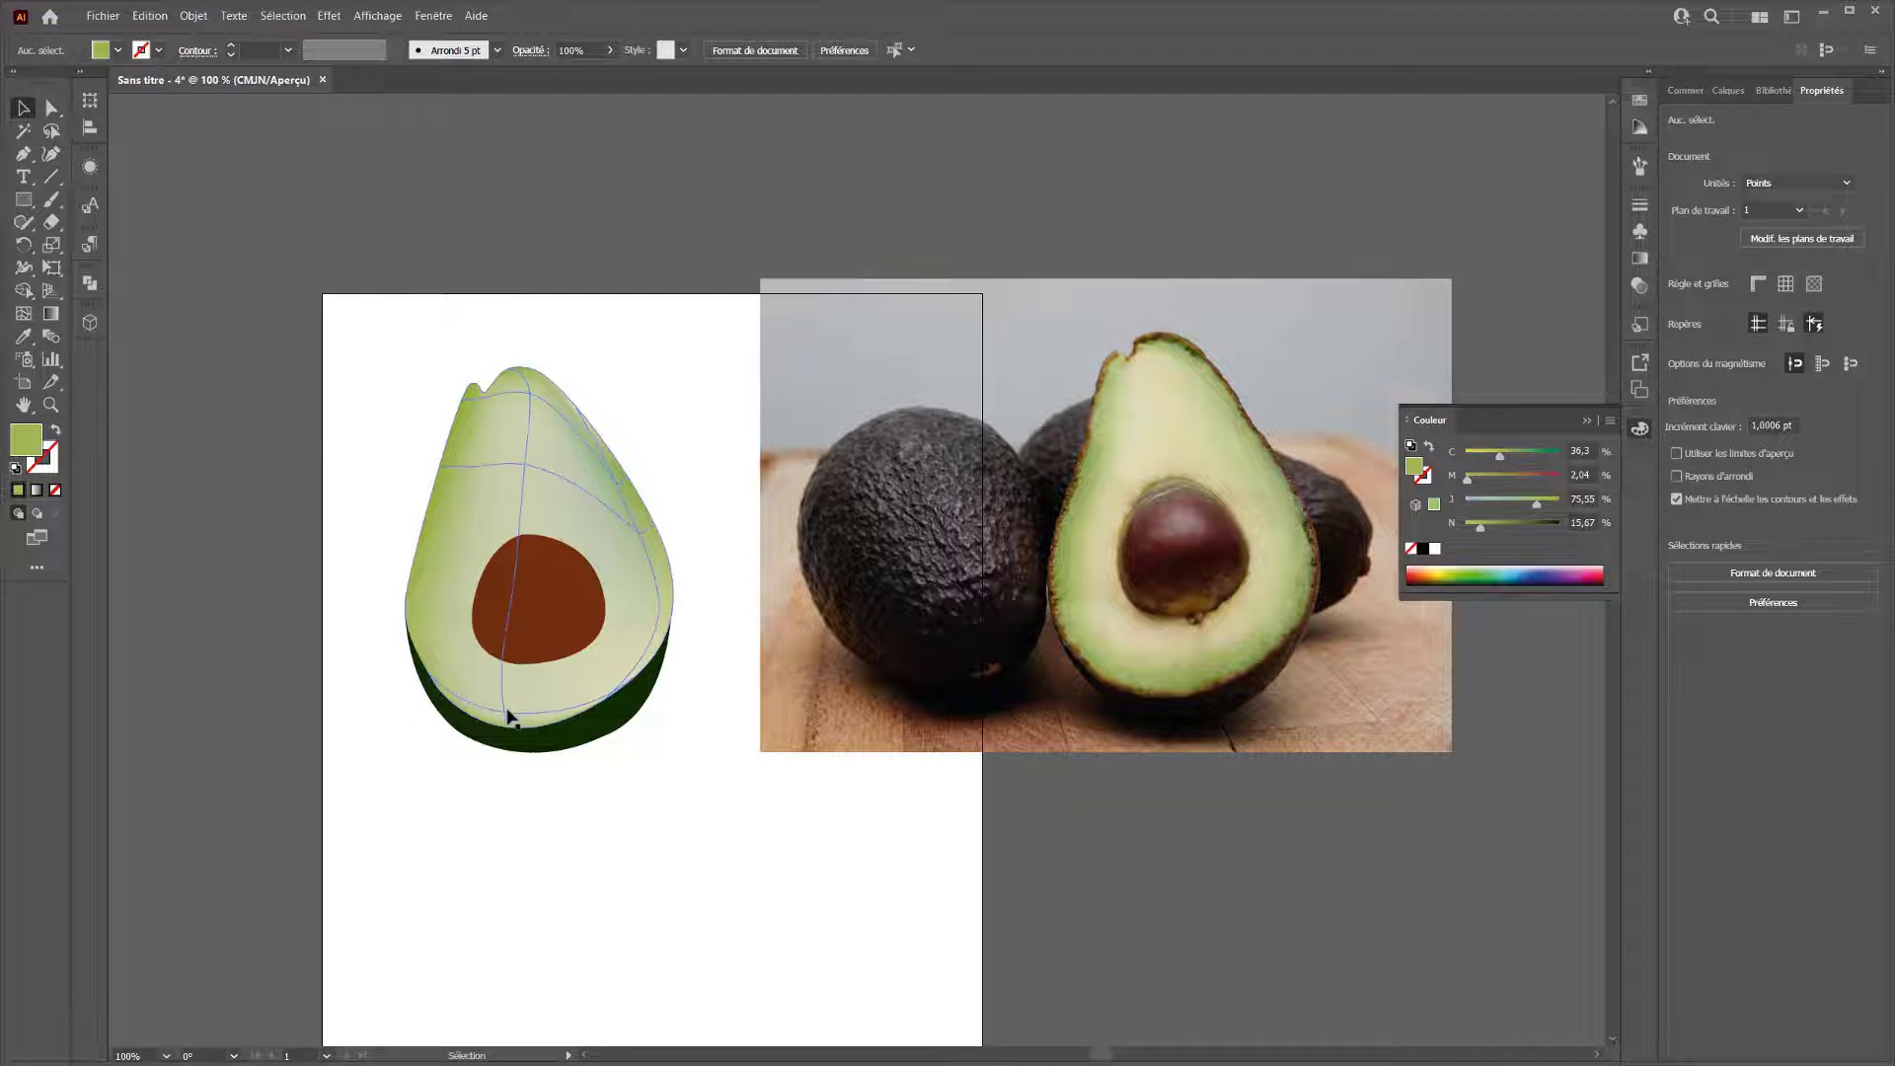
# Move the two inner mesh points near the flesh's bottom edge up to just below the pit.
pyautogui.click(509, 716)
pyautogui.click(54, 111)
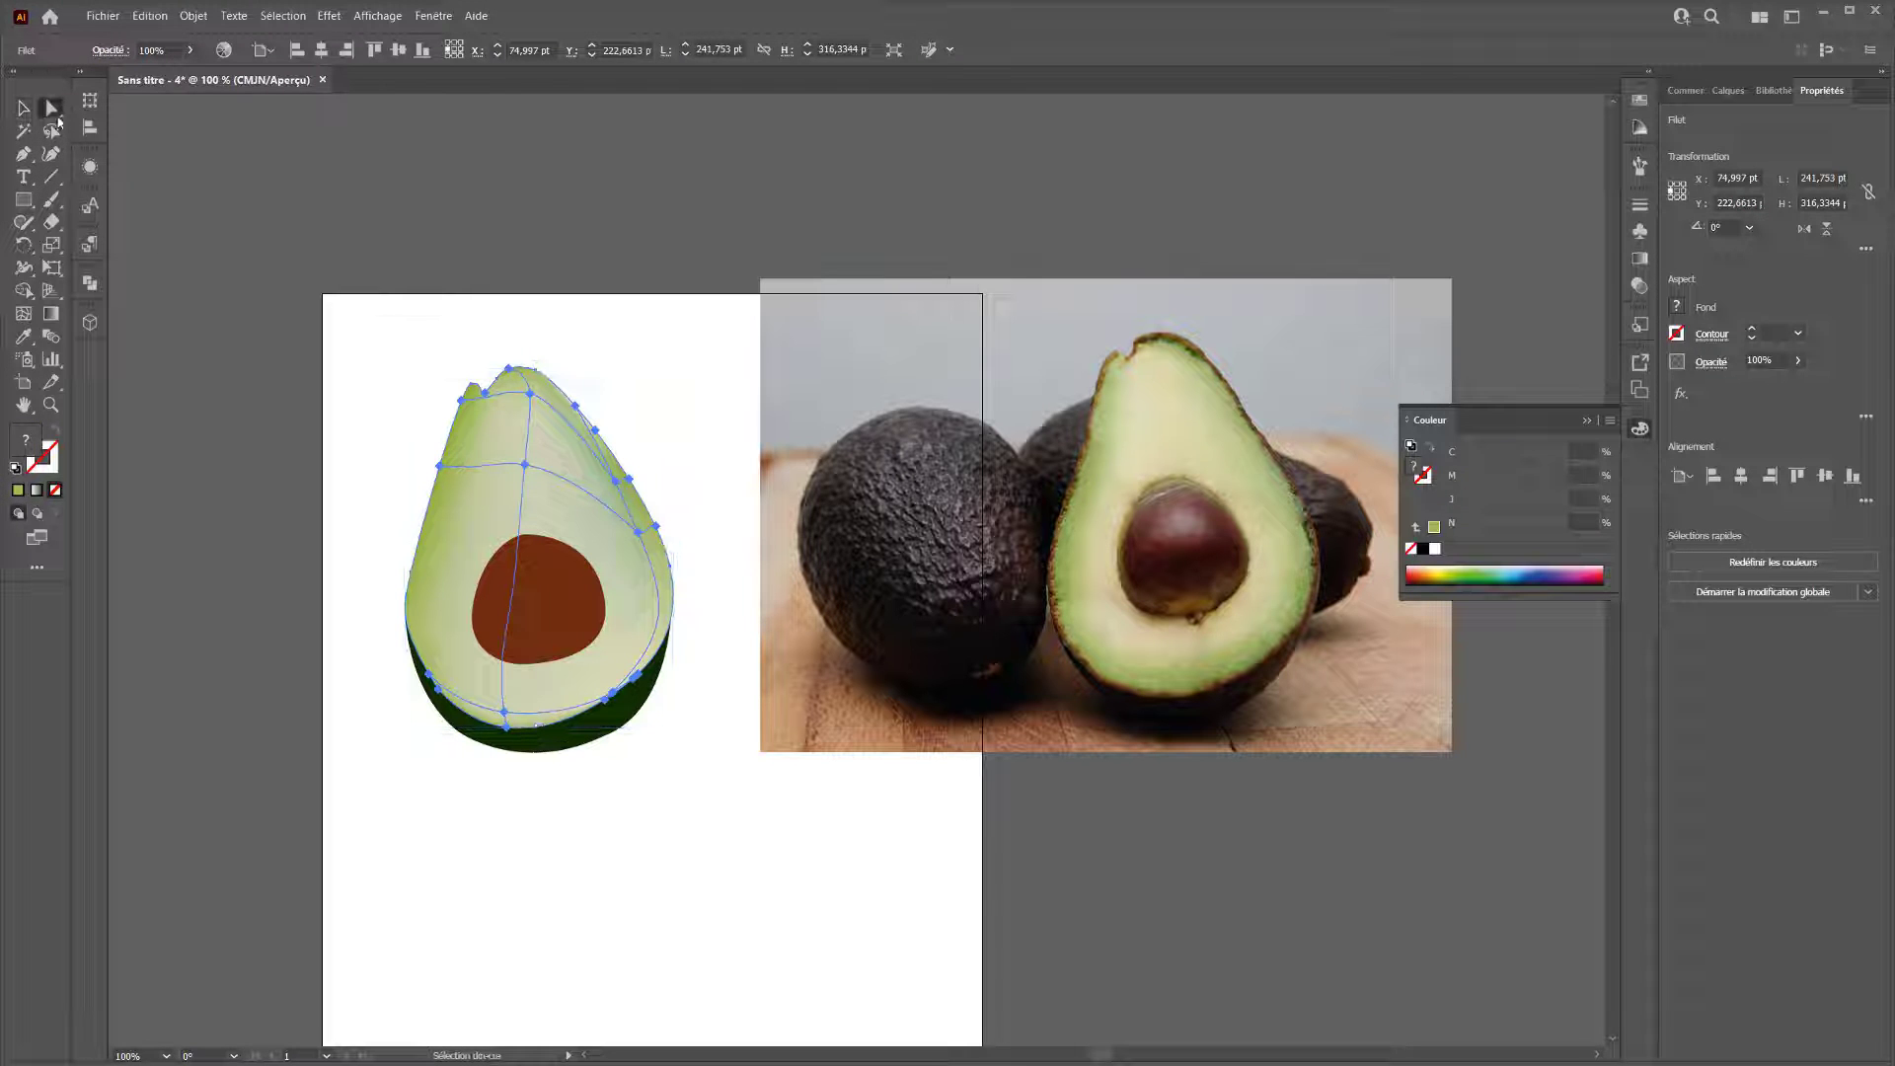
pyautogui.moveTo(505, 711); pyautogui.dragTo(494, 674)
pyautogui.moveTo(606, 694)
pyautogui.mouseDown()
pyautogui.moveTo(620, 662)
pyautogui.moveTo(590, 671)
pyautogui.mouseUp()
# Darken the flesh's bottom outline point to 71% black and the outline point to its right to 60% black.
pyautogui.click(504, 726)
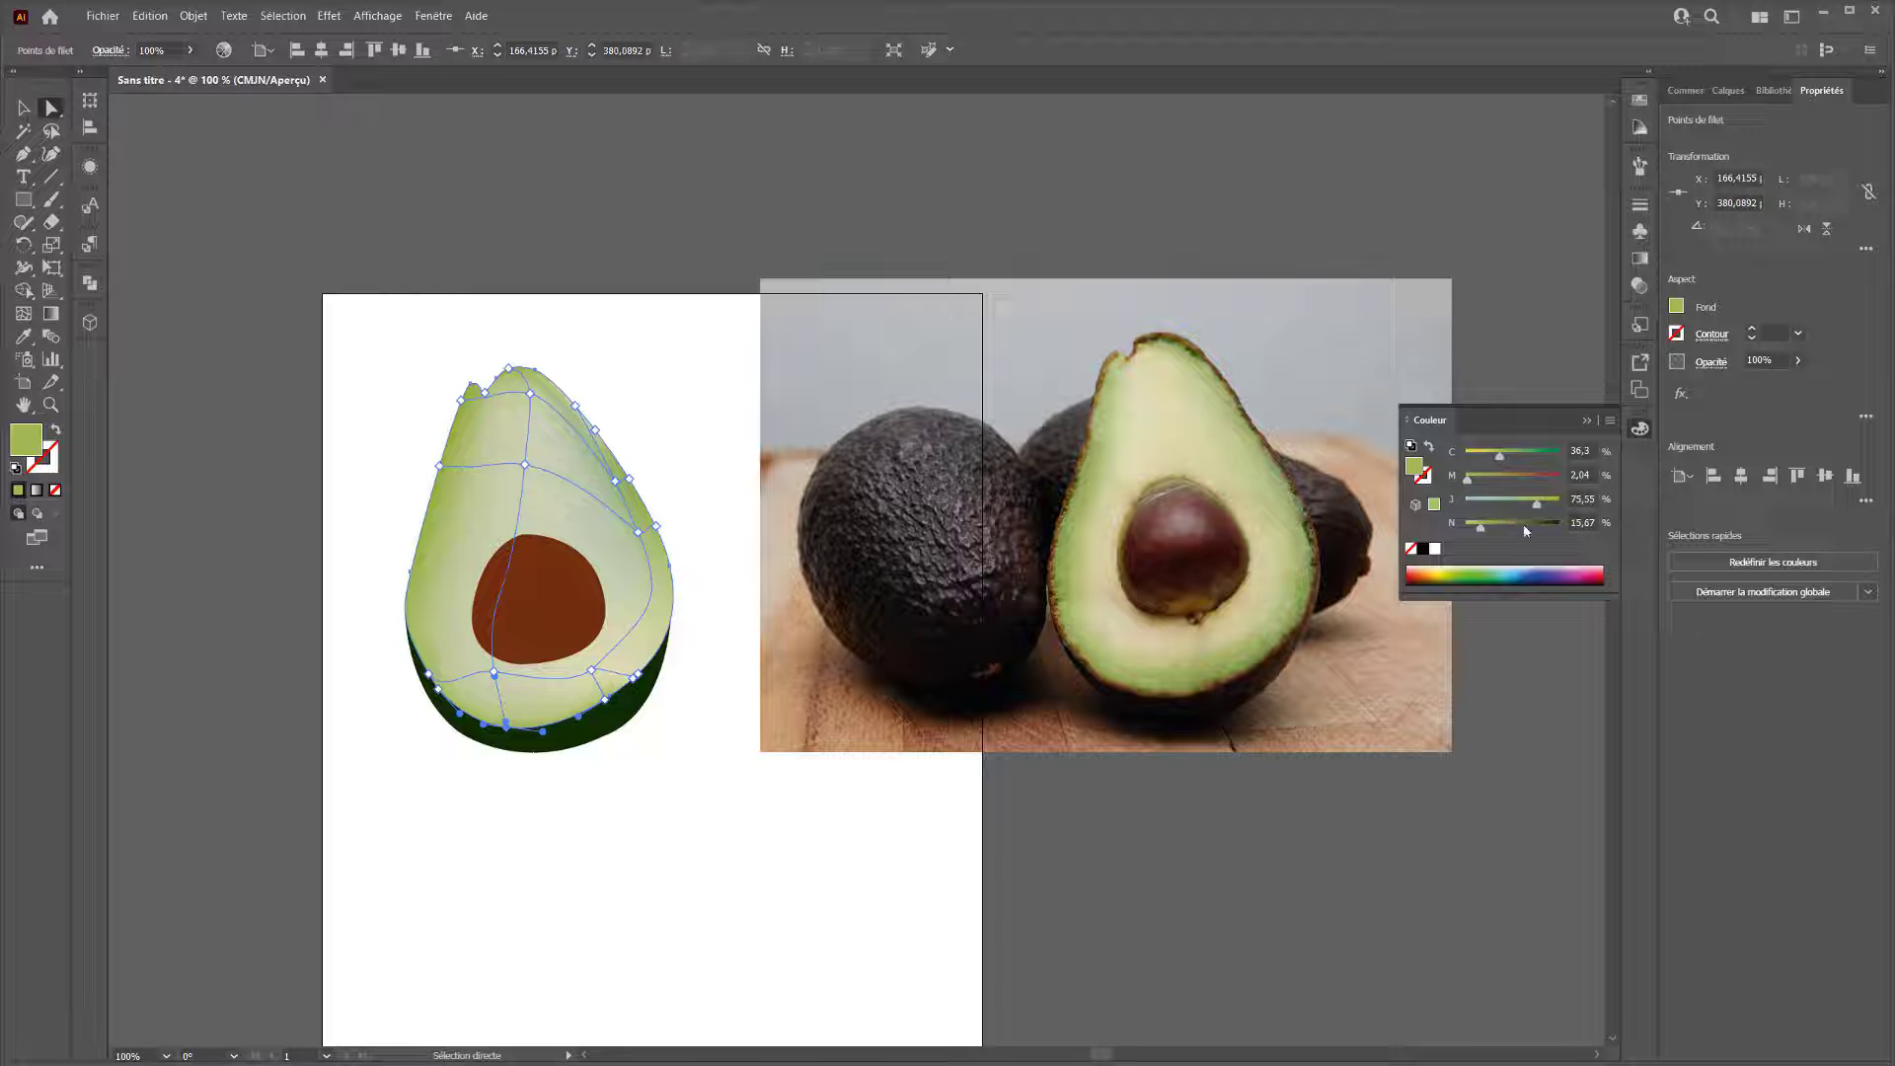
pyautogui.moveTo(1525, 526); pyautogui.dragTo(1532, 523)
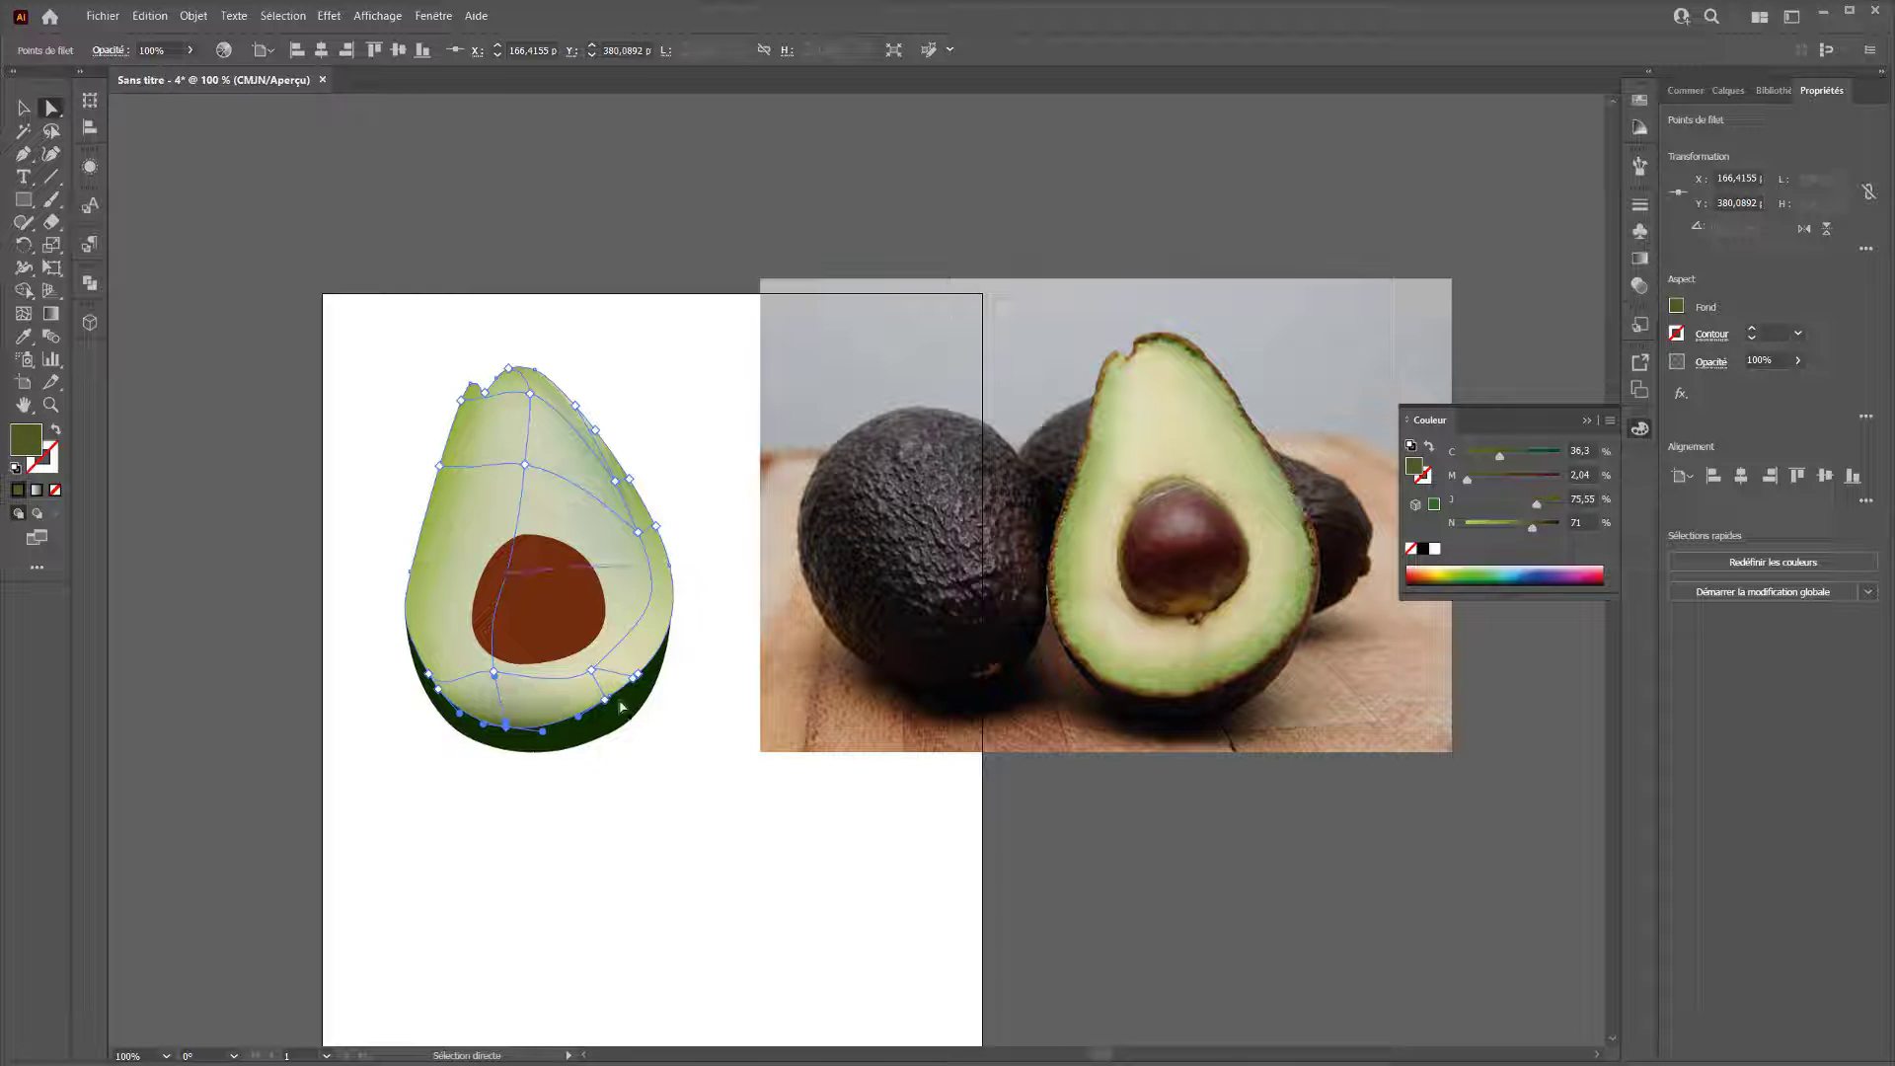
pyautogui.click(606, 699)
pyautogui.click(1521, 524)
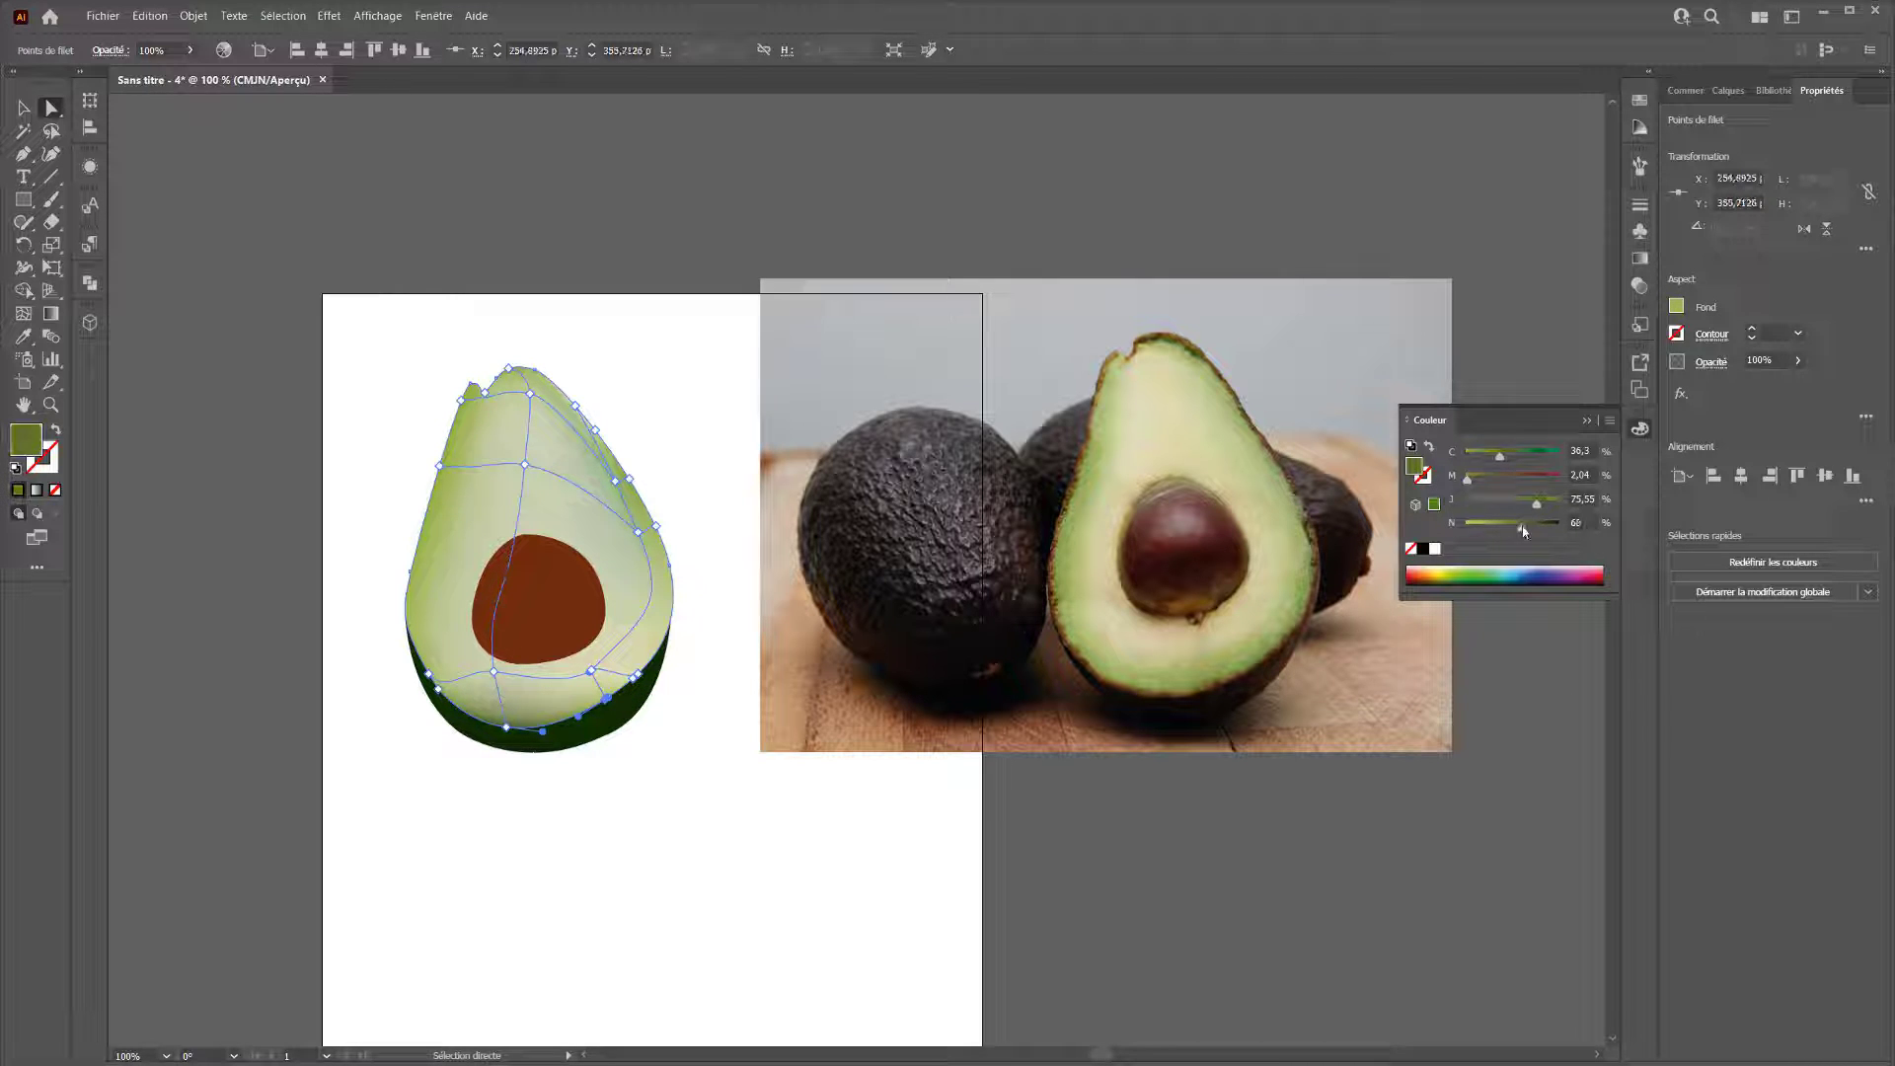
pyautogui.click(309, 755)
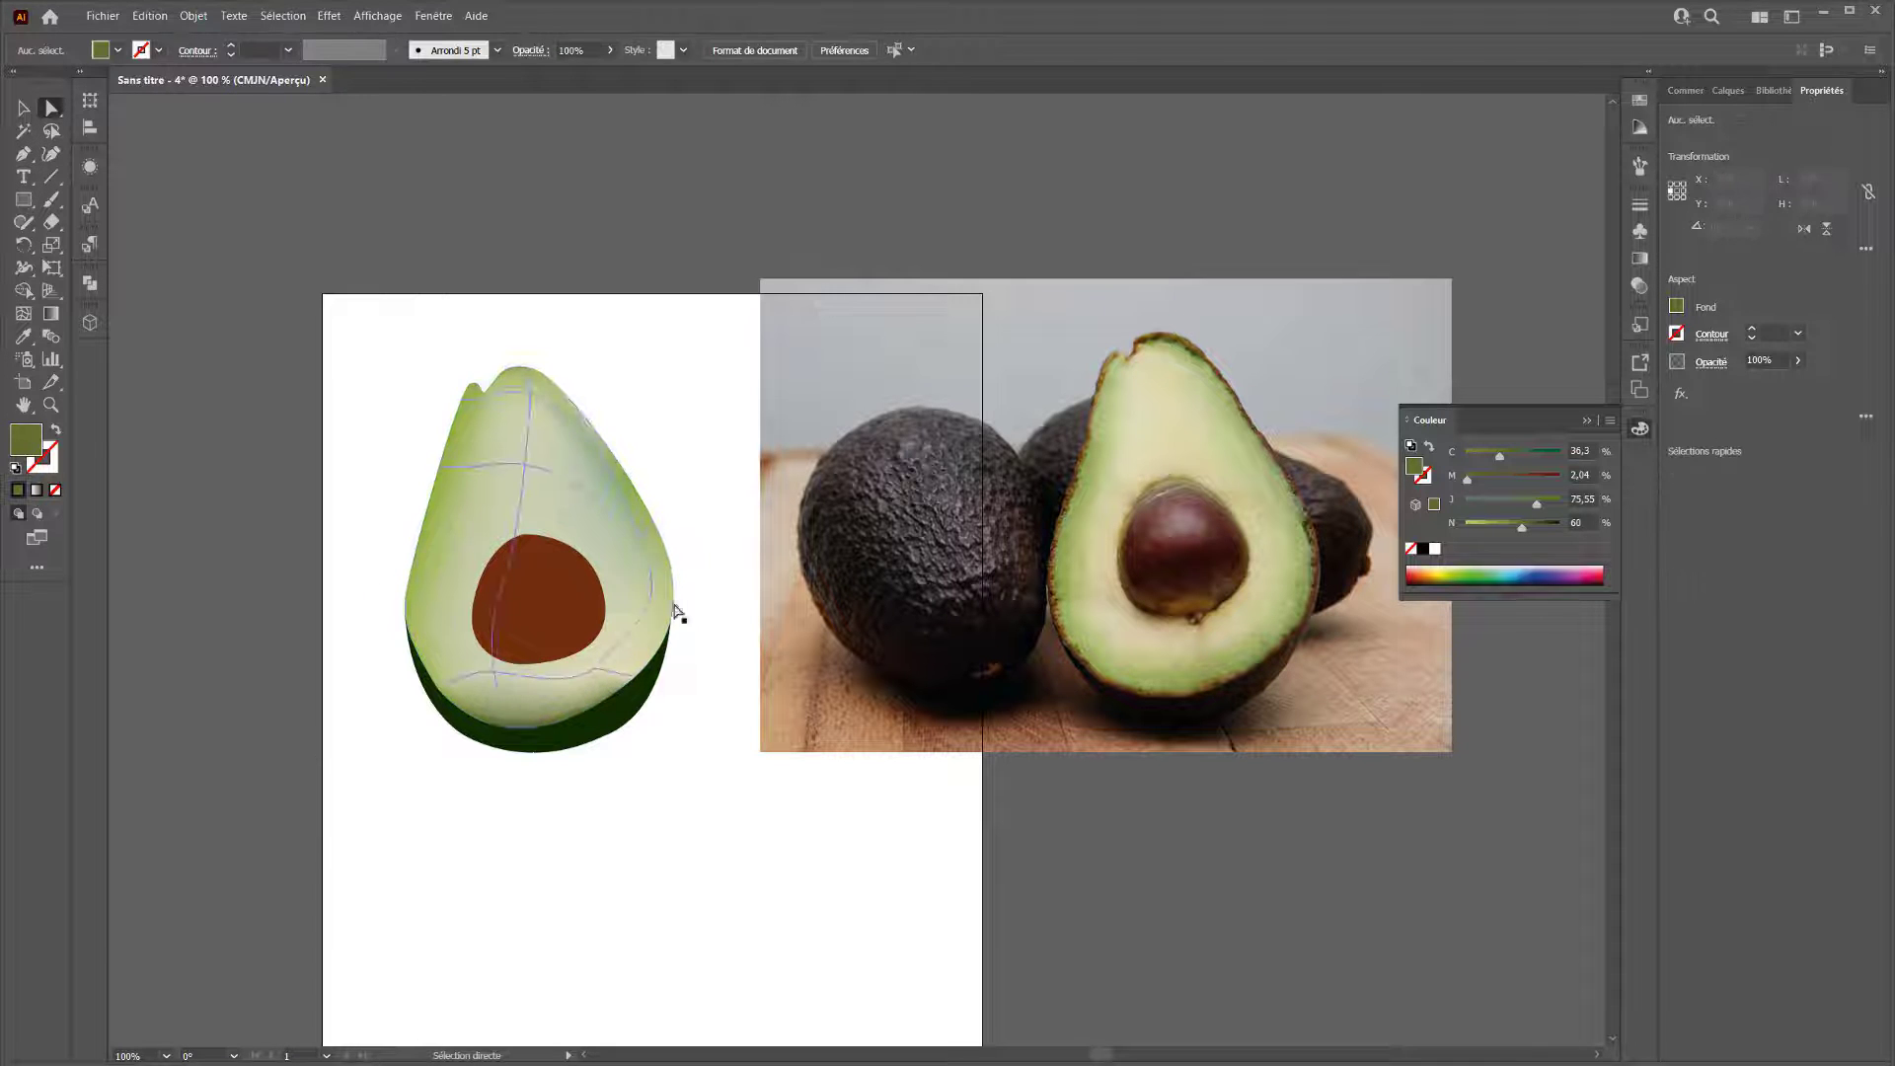
# Colour the mesh point on the flesh's lower-right outline C 48, M 9.09, Y 81, K 57.
pyautogui.click(638, 674)
pyautogui.click(1493, 505)
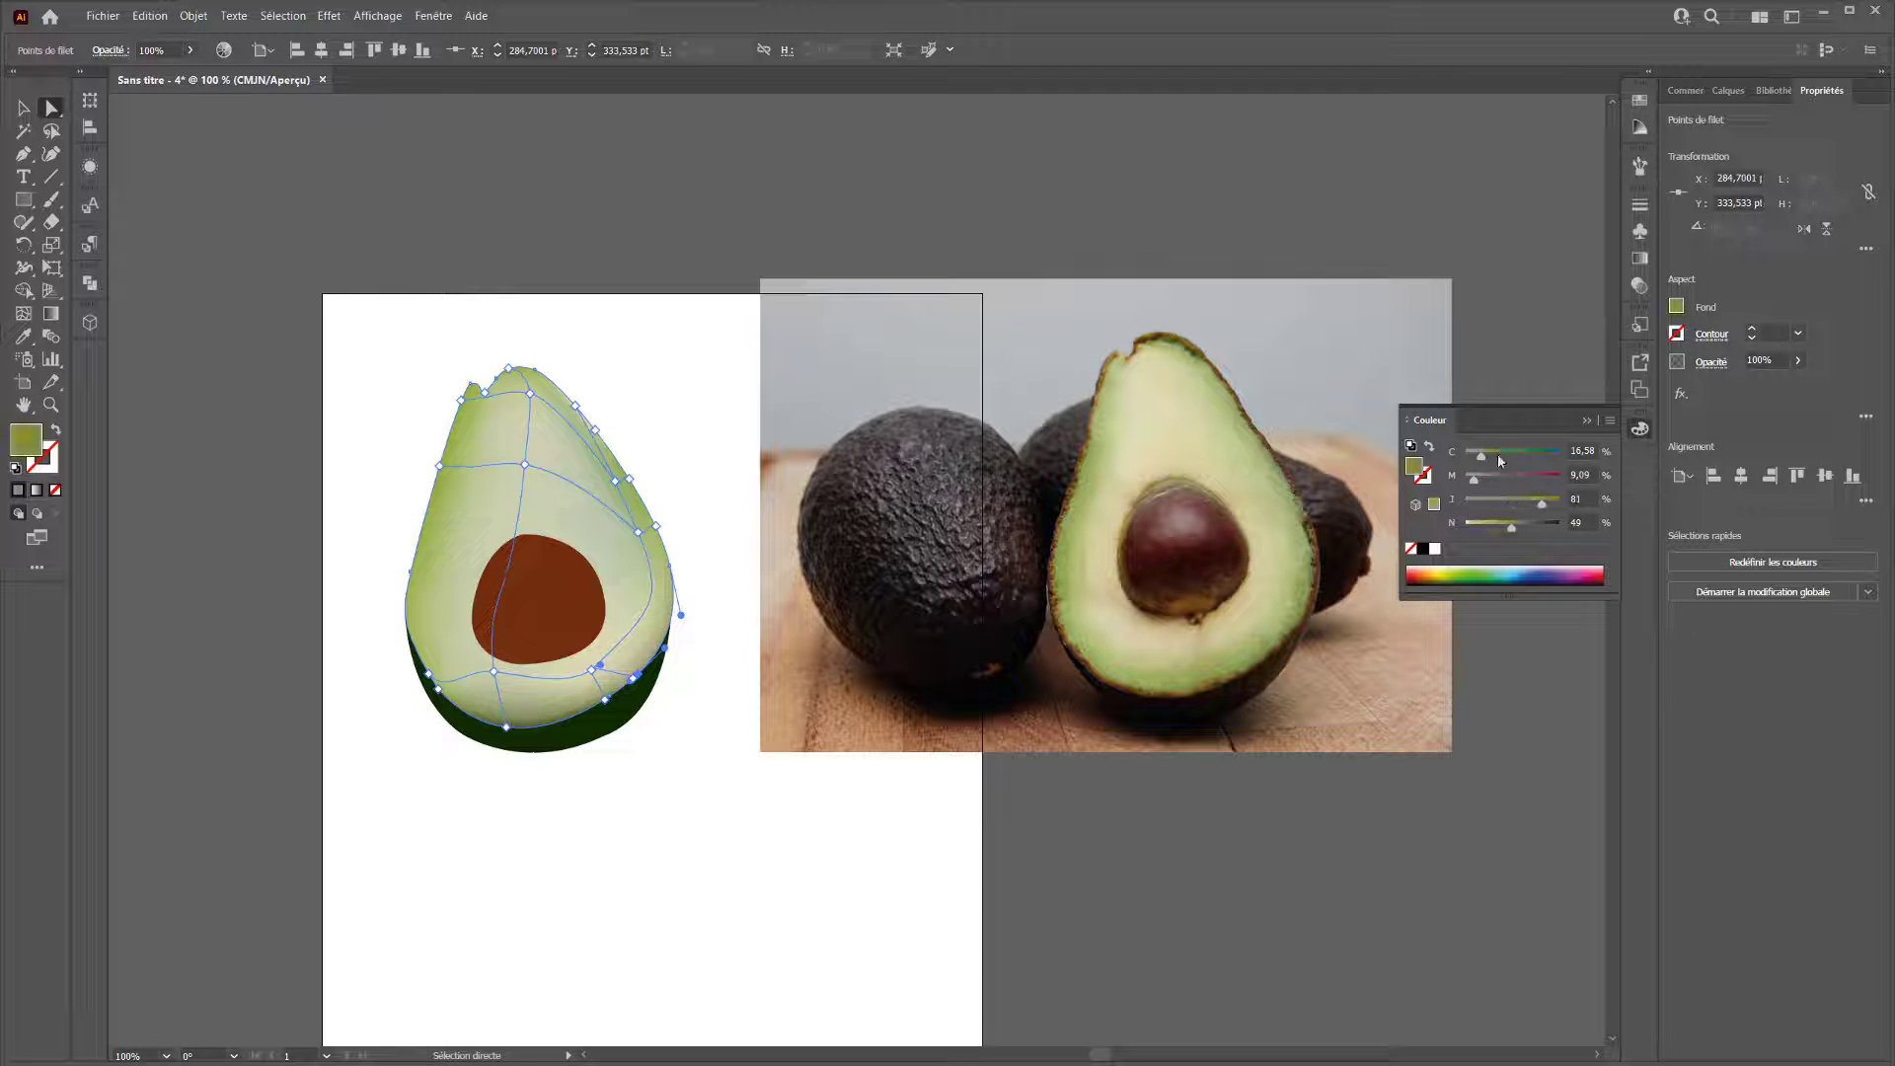
pyautogui.moveTo(1499, 460); pyautogui.dragTo(1512, 456)
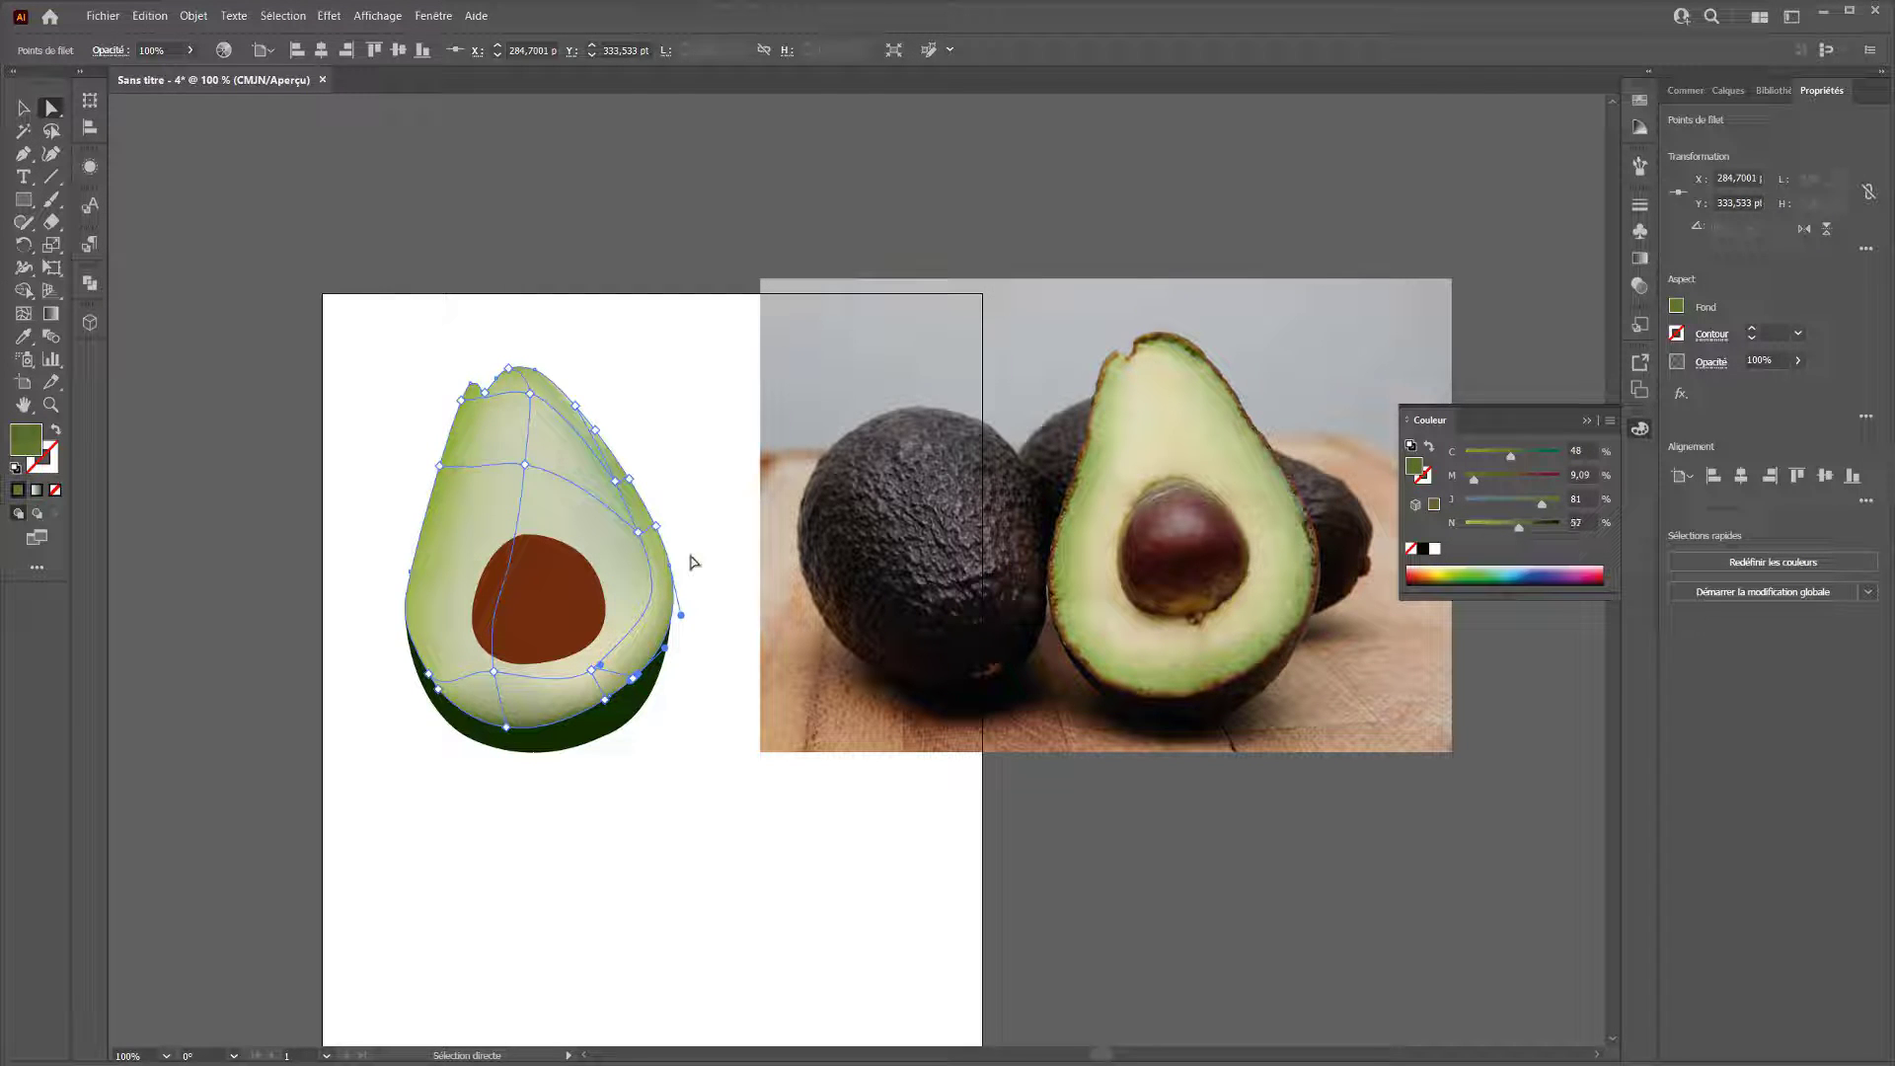
# Add a mesh point in the flesh left of the pit and switch the colour sliders to CMYK.
pyautogui.click(411, 579)
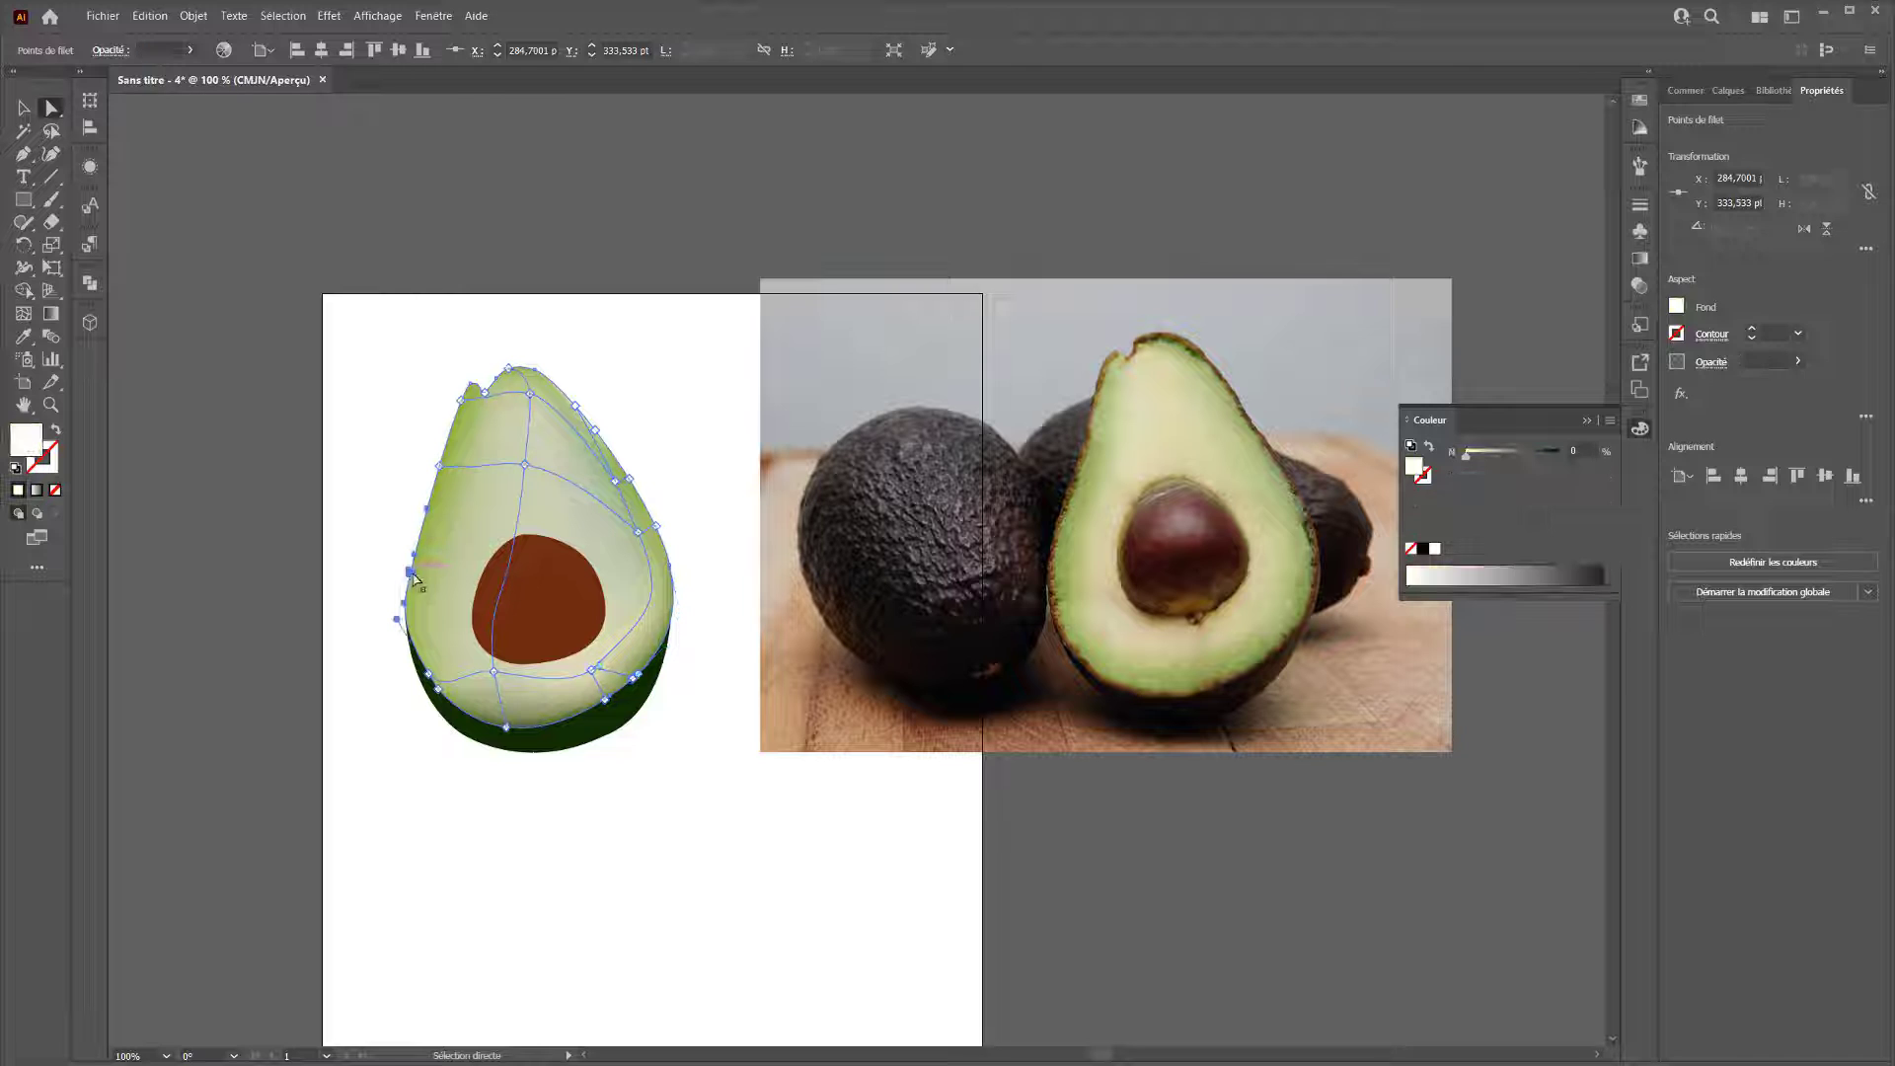
pyautogui.click(23, 313)
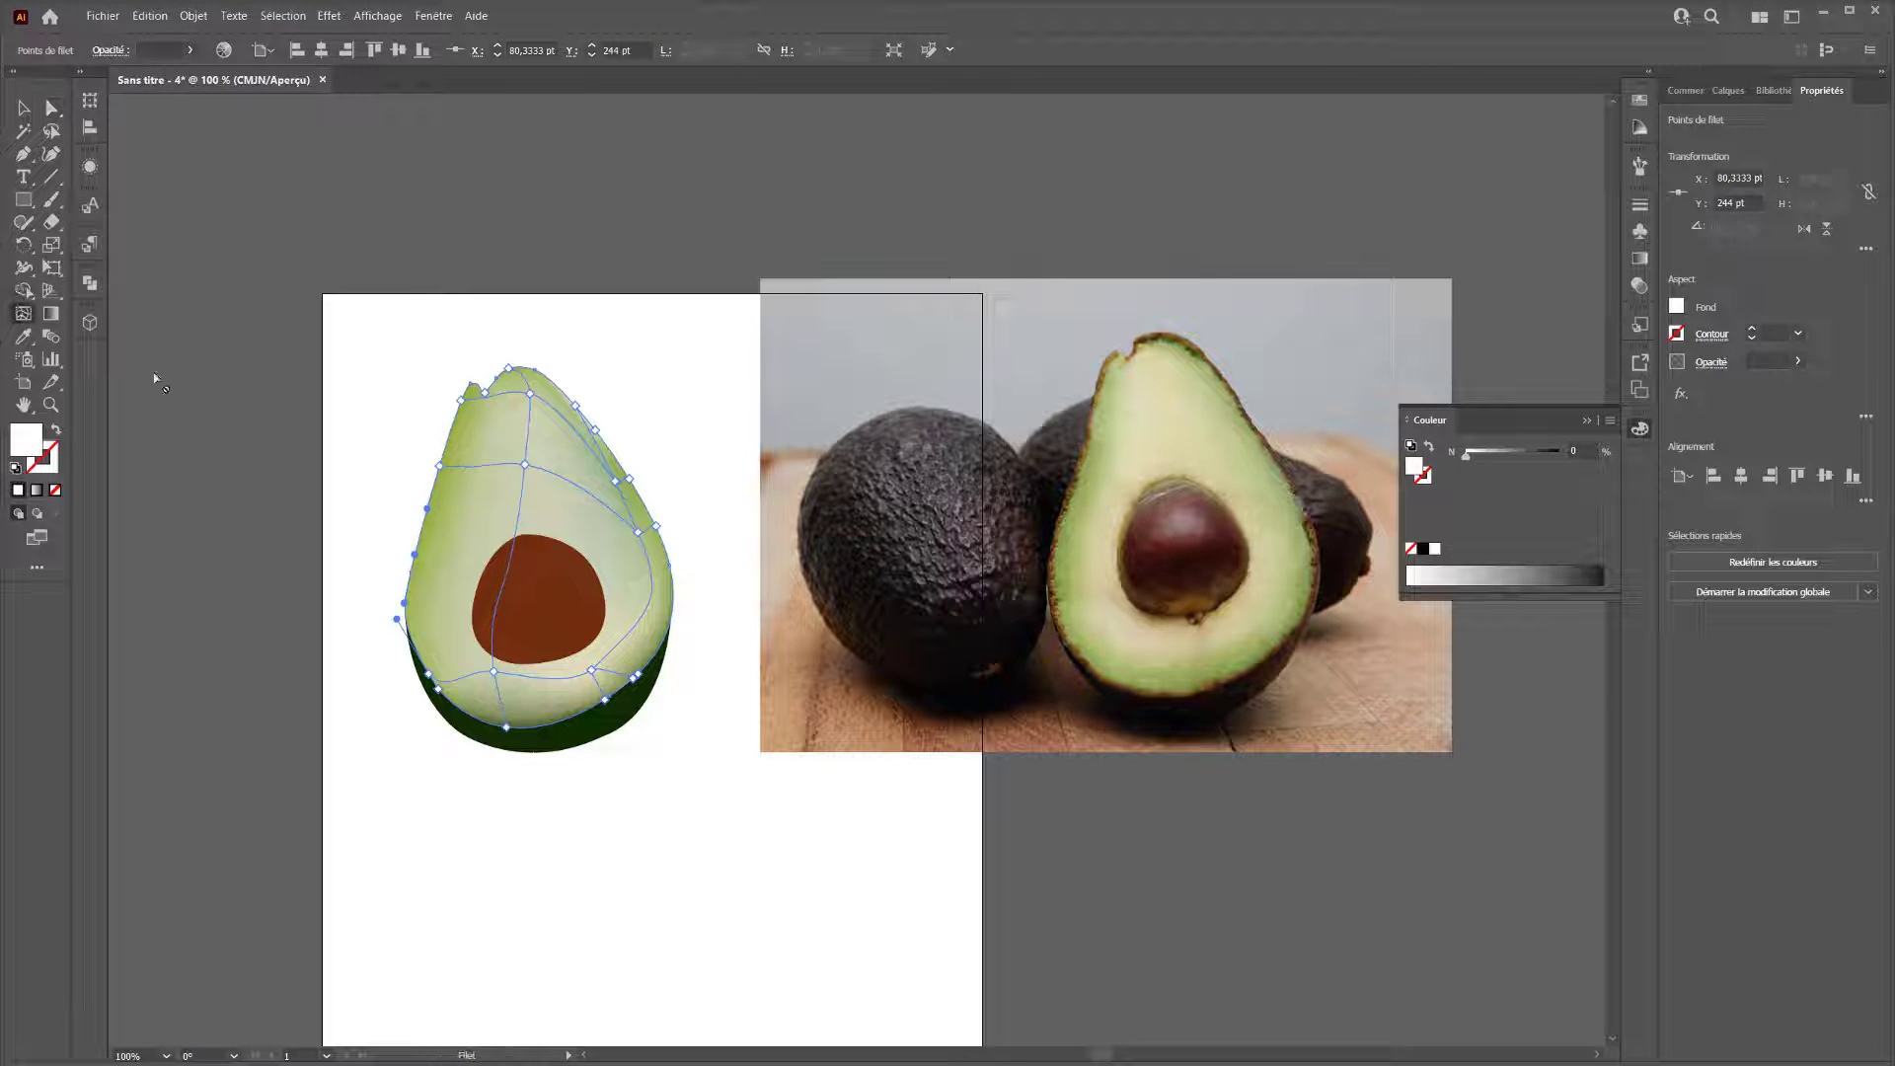
pyautogui.click(440, 566)
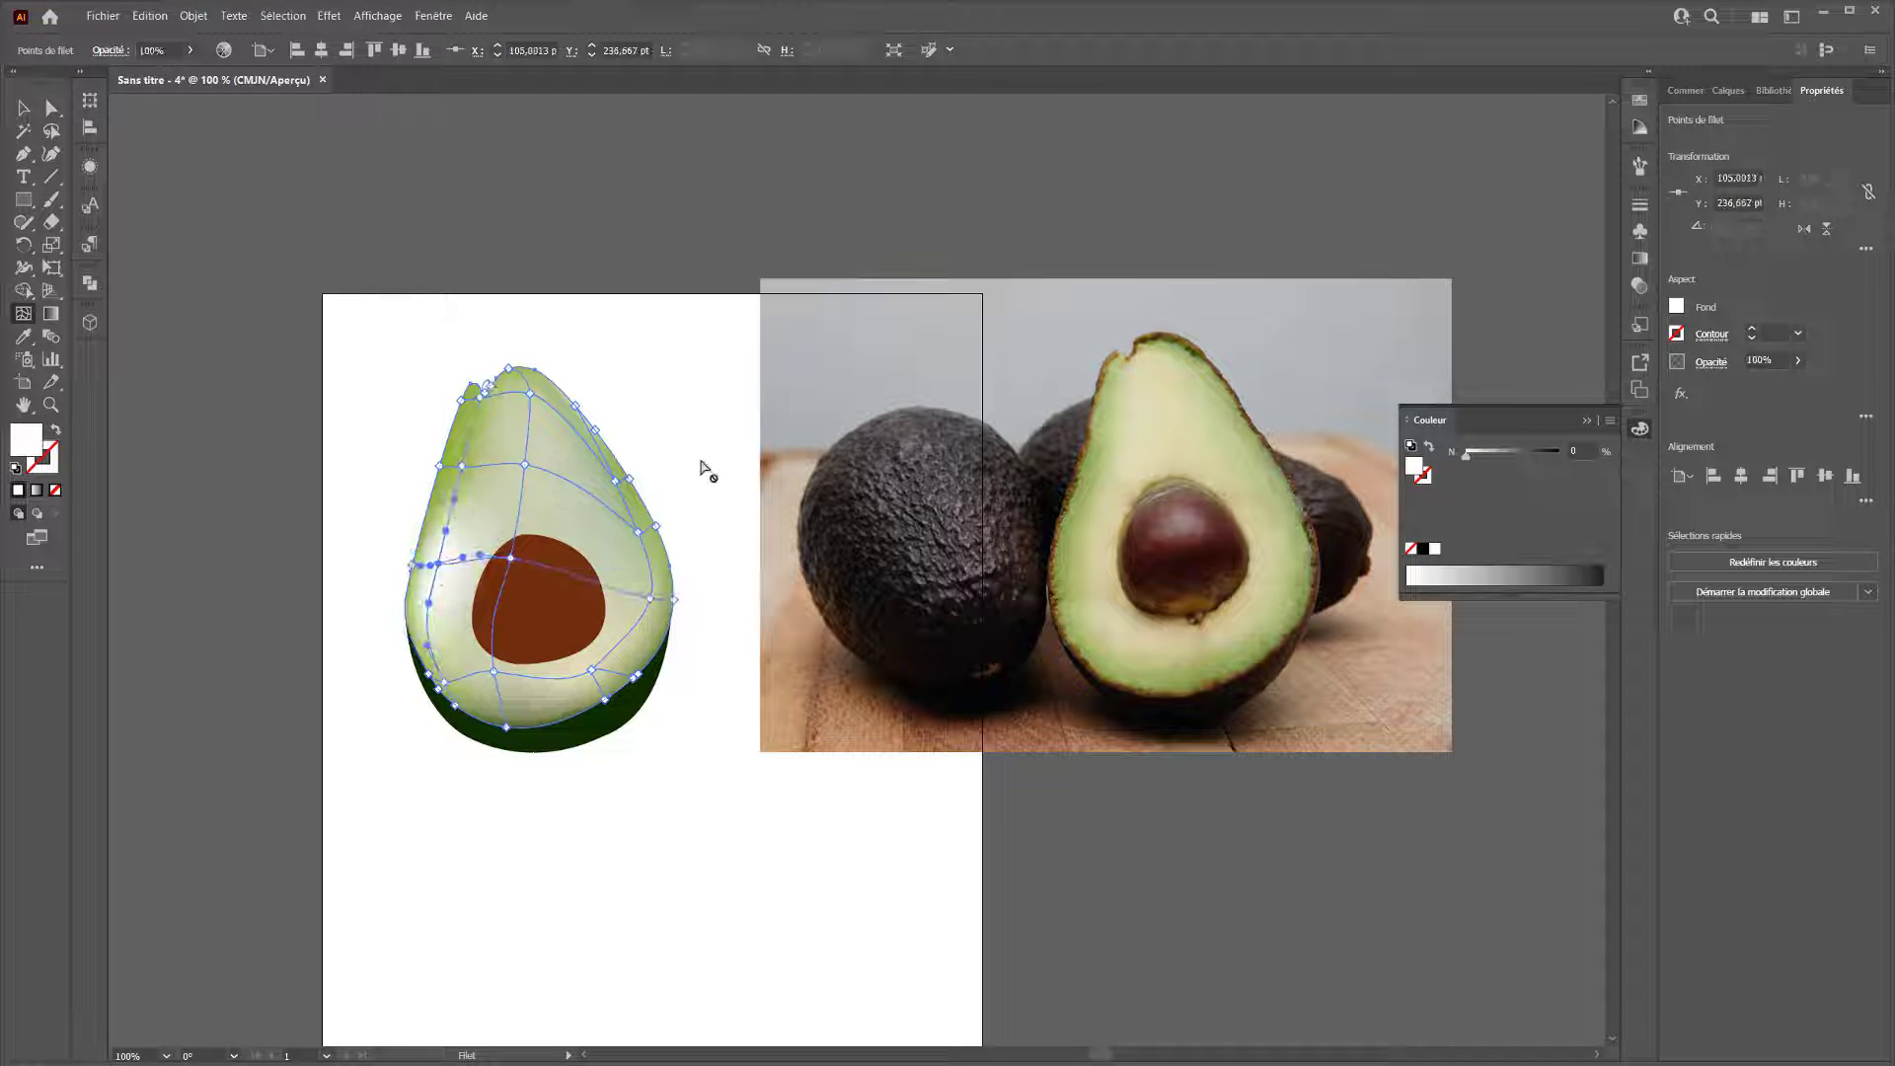
pyautogui.click(1611, 428)
pyautogui.click(1647, 502)
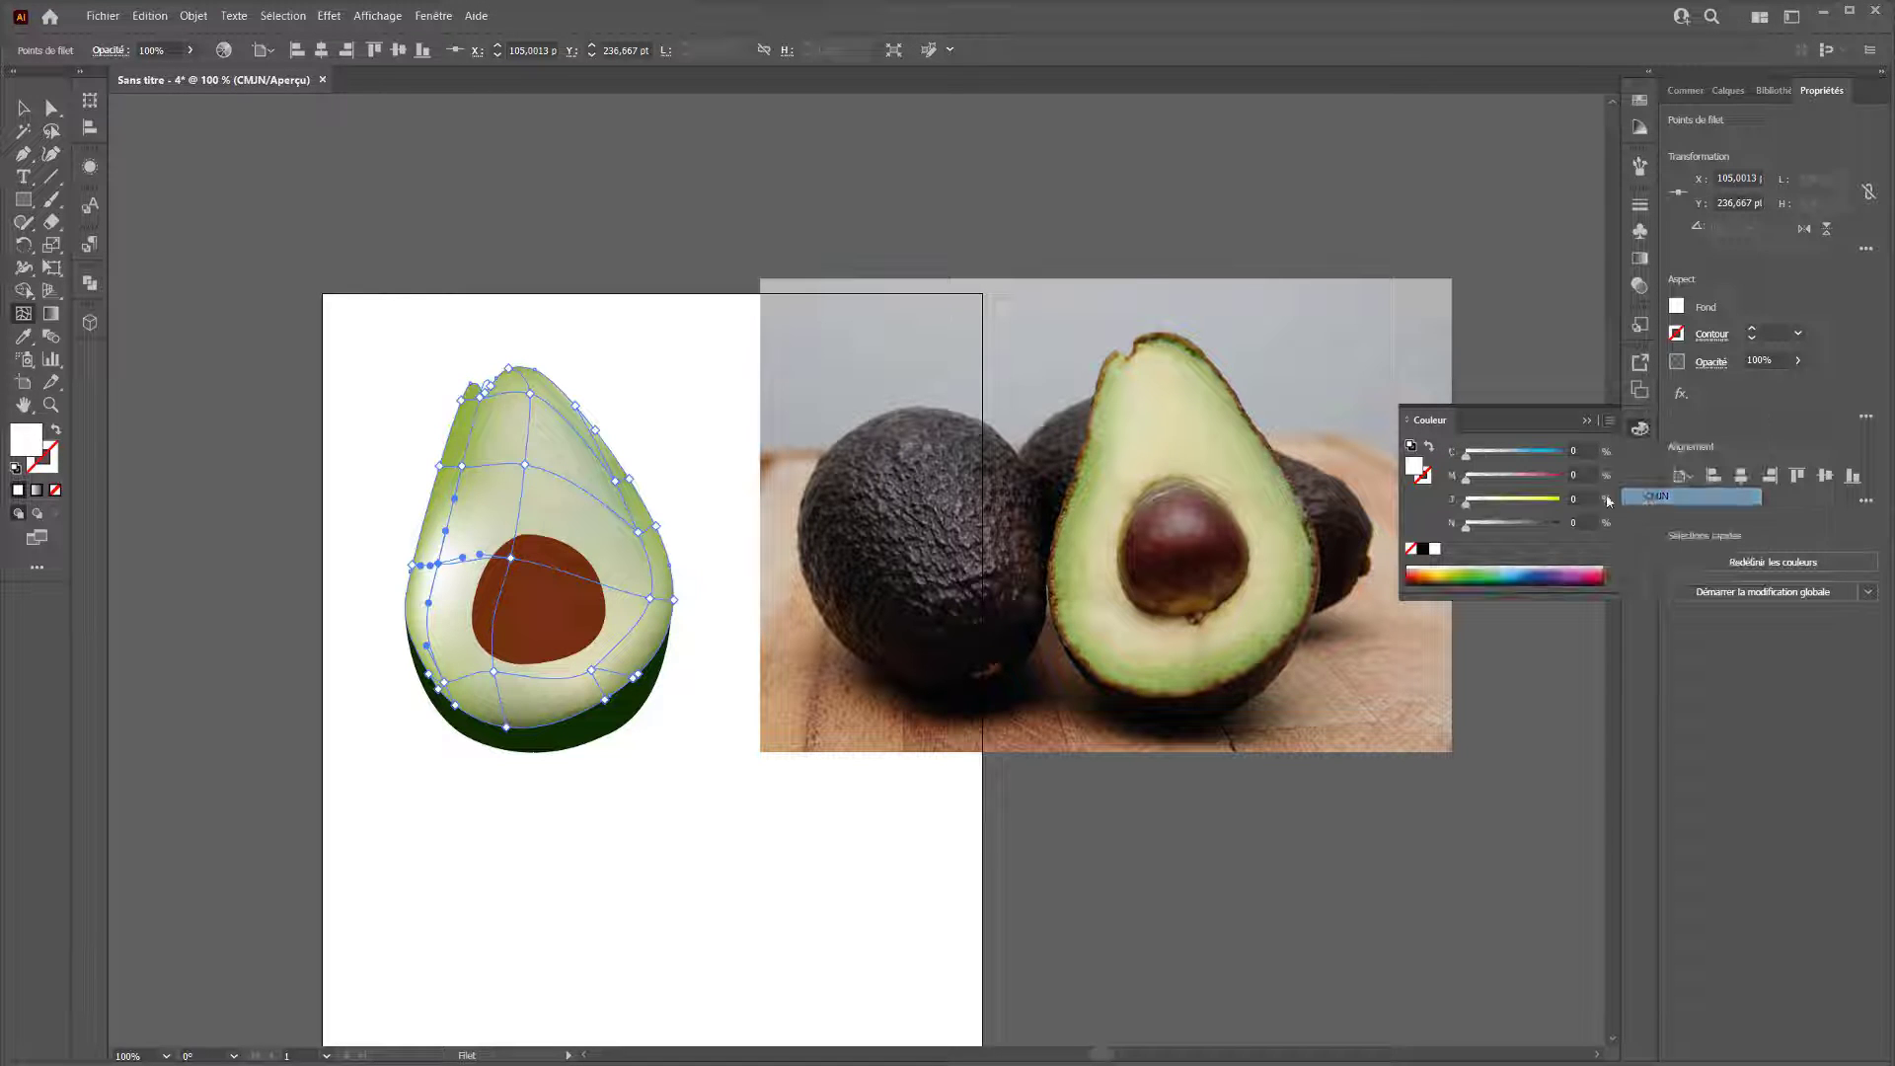
# Try greens from the colour spectrum on the mesh point left of the pit.
pyautogui.click(1476, 573)
pyautogui.click(1463, 570)
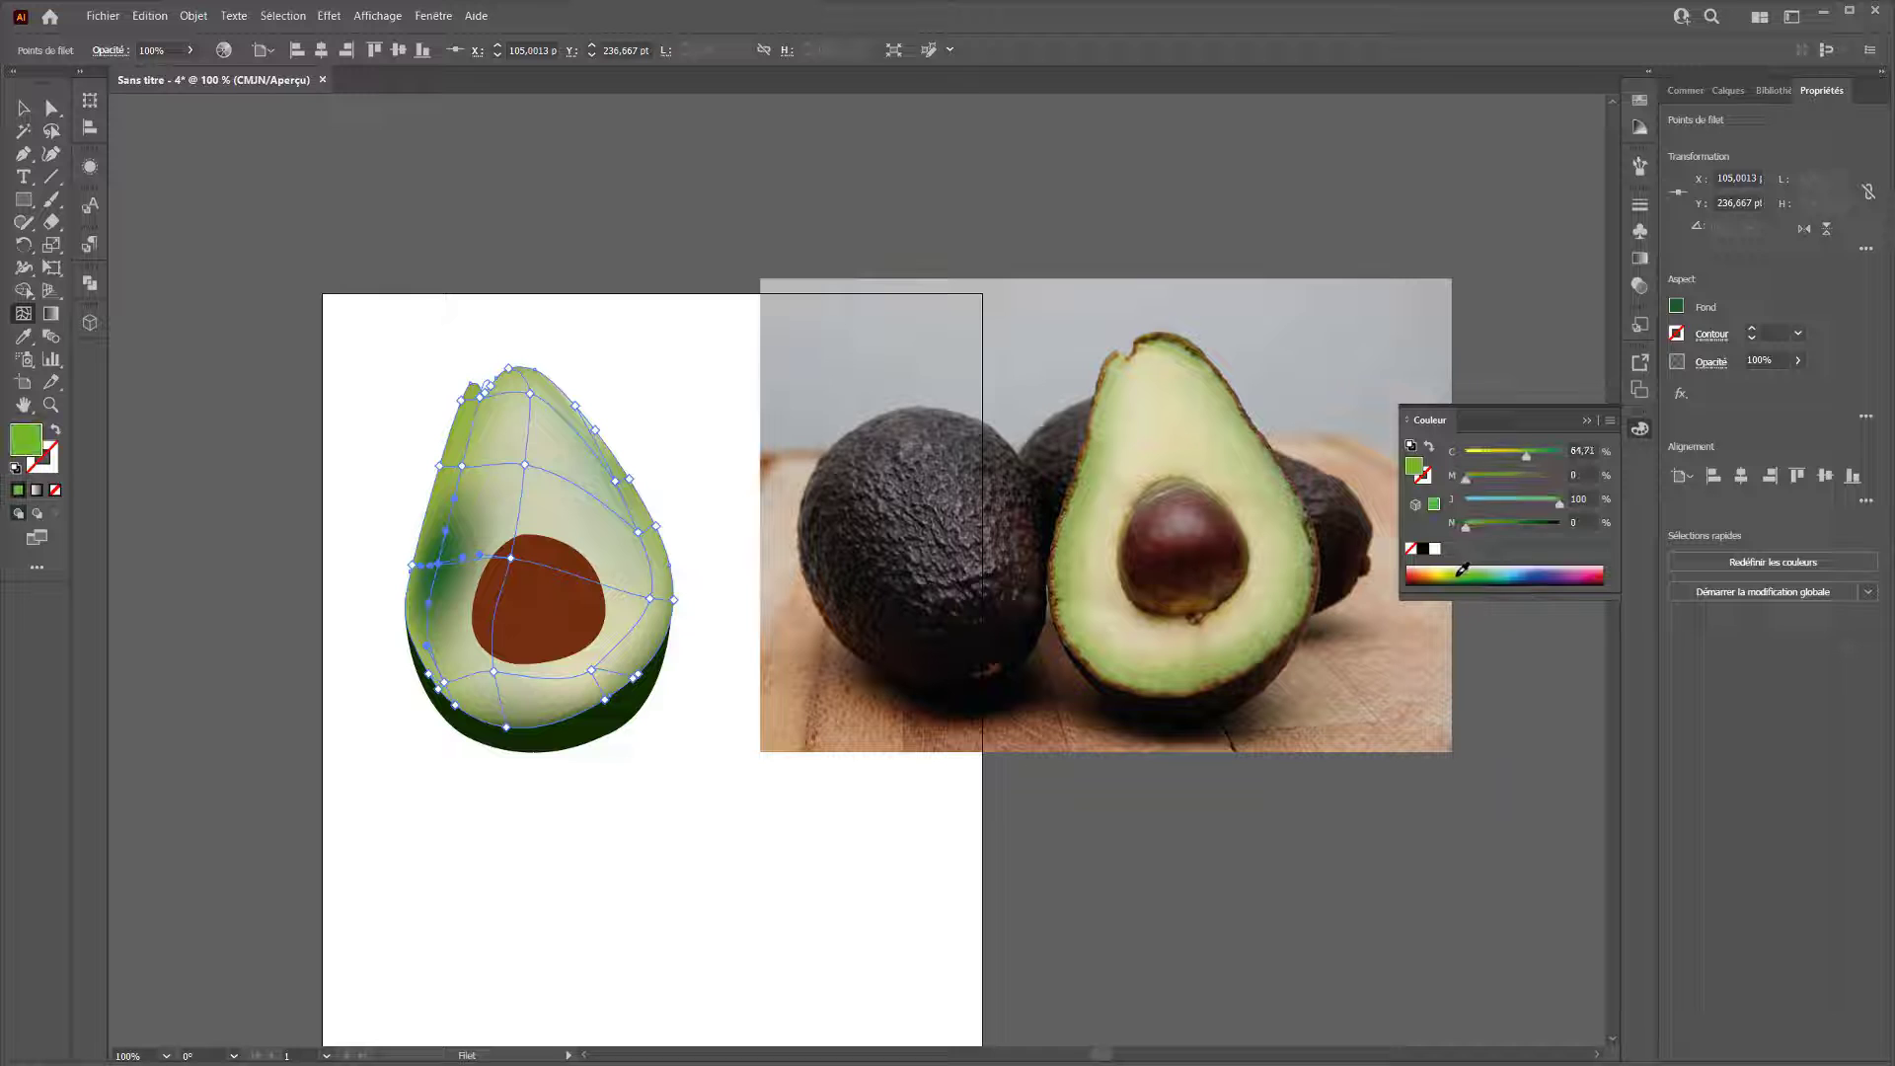
pyautogui.click(1464, 579)
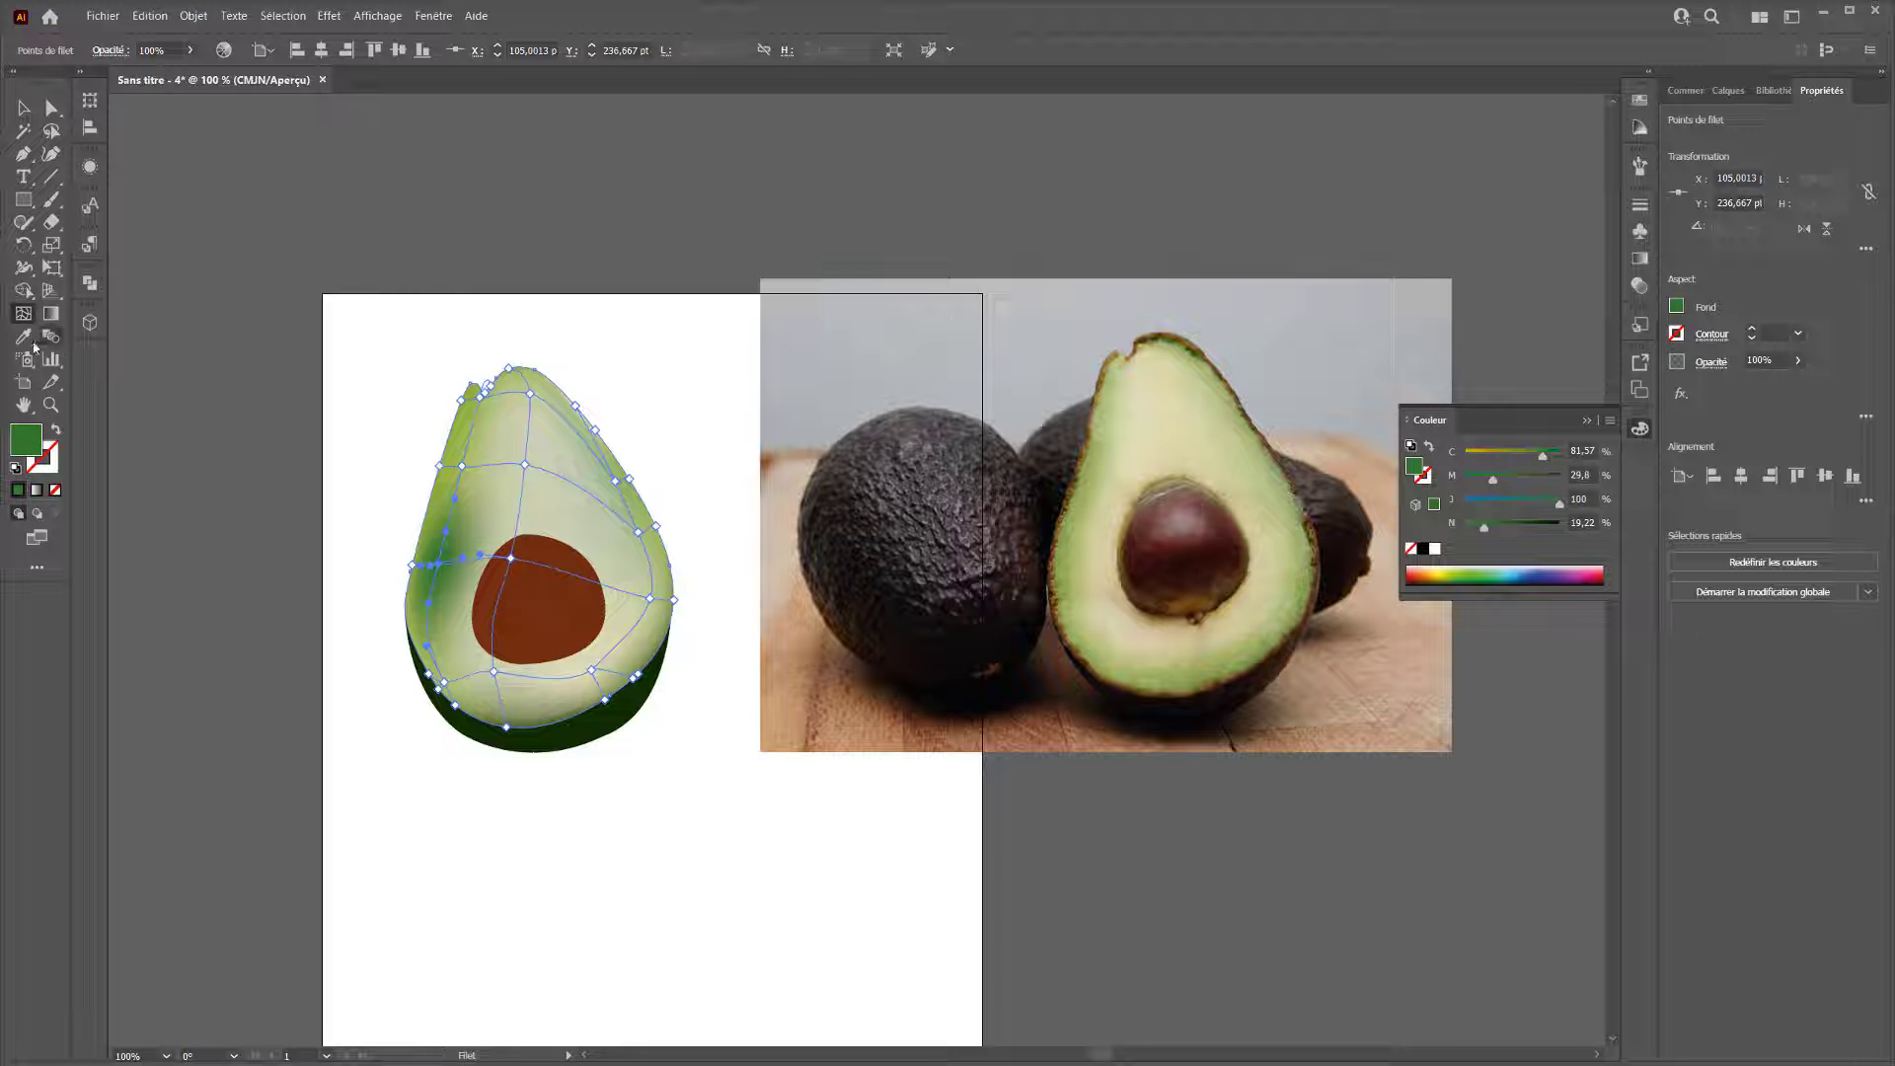
# Give the mesh point left of the pit the bottom outline point's dark green with black reduced to 37%, and deselect the mesh.
pyautogui.press('i')
pyautogui.click(508, 719)
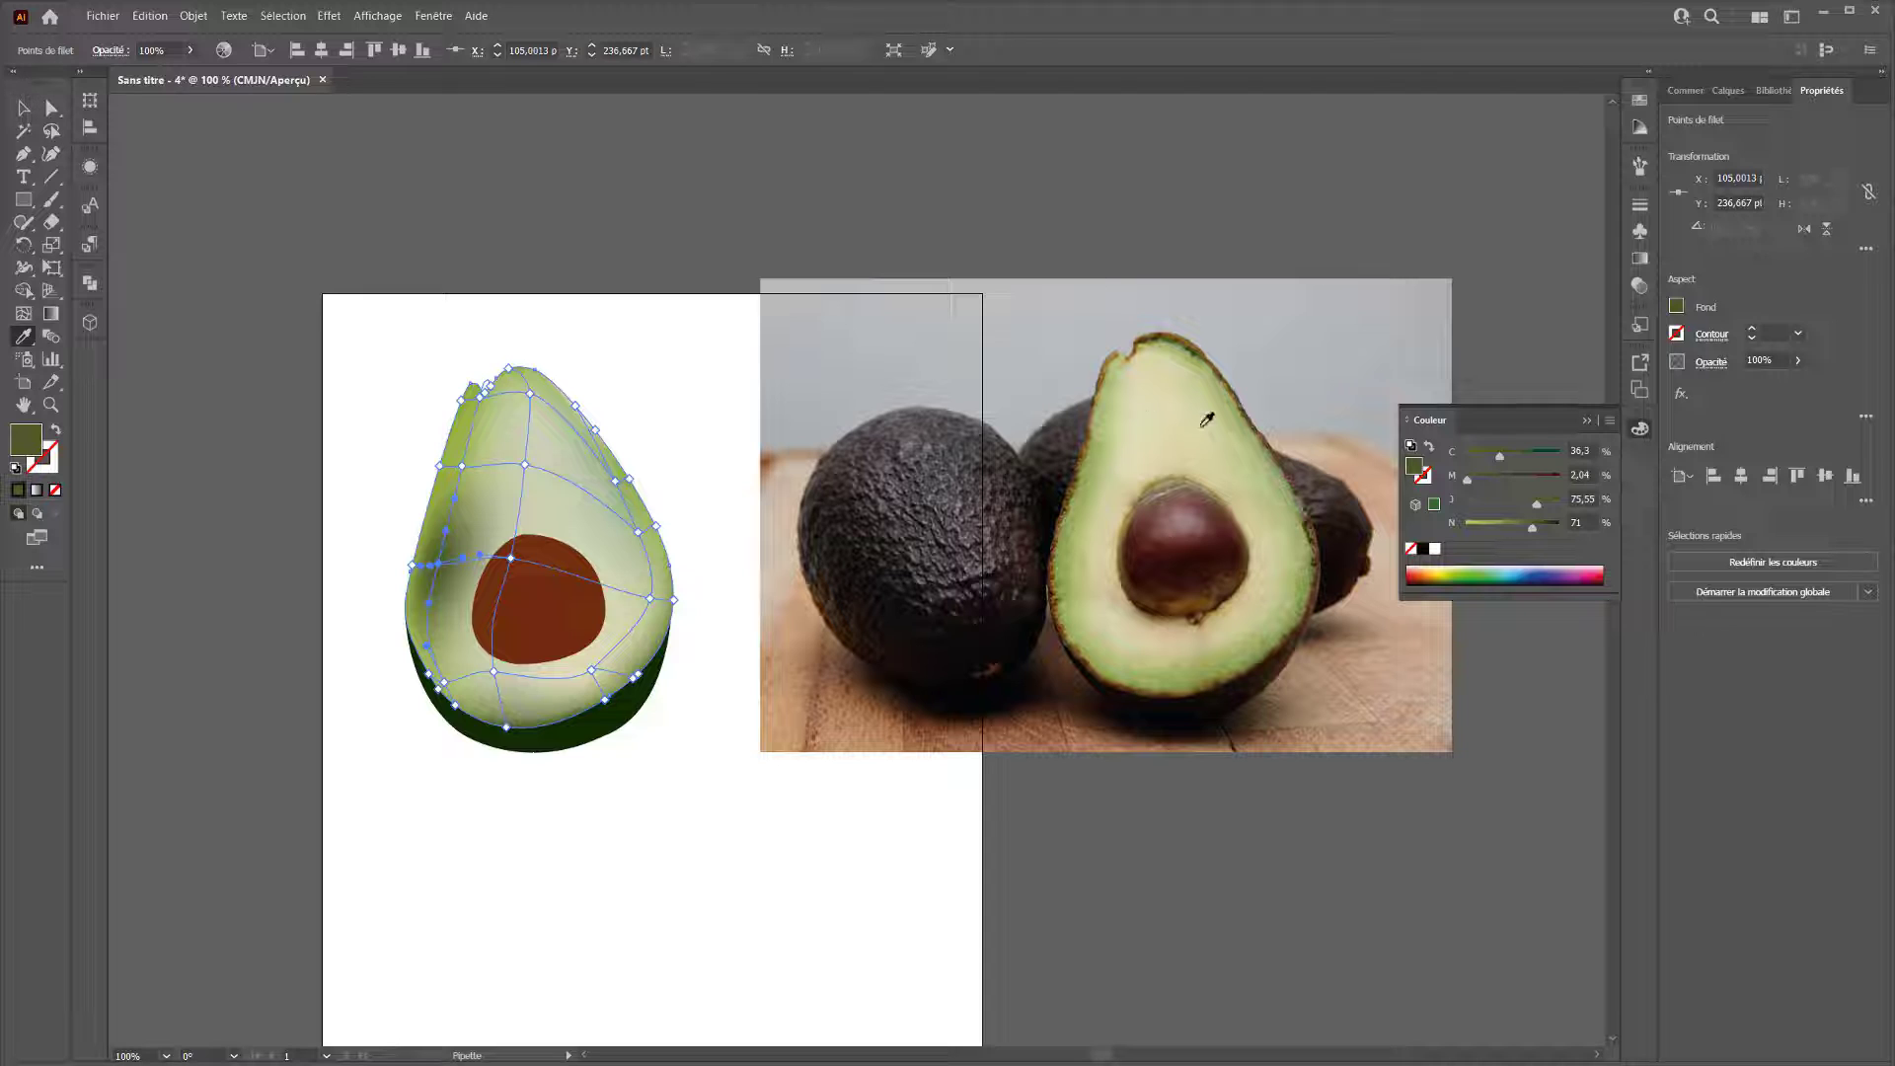
pyautogui.moveTo(1518, 526); pyautogui.dragTo(1501, 527)
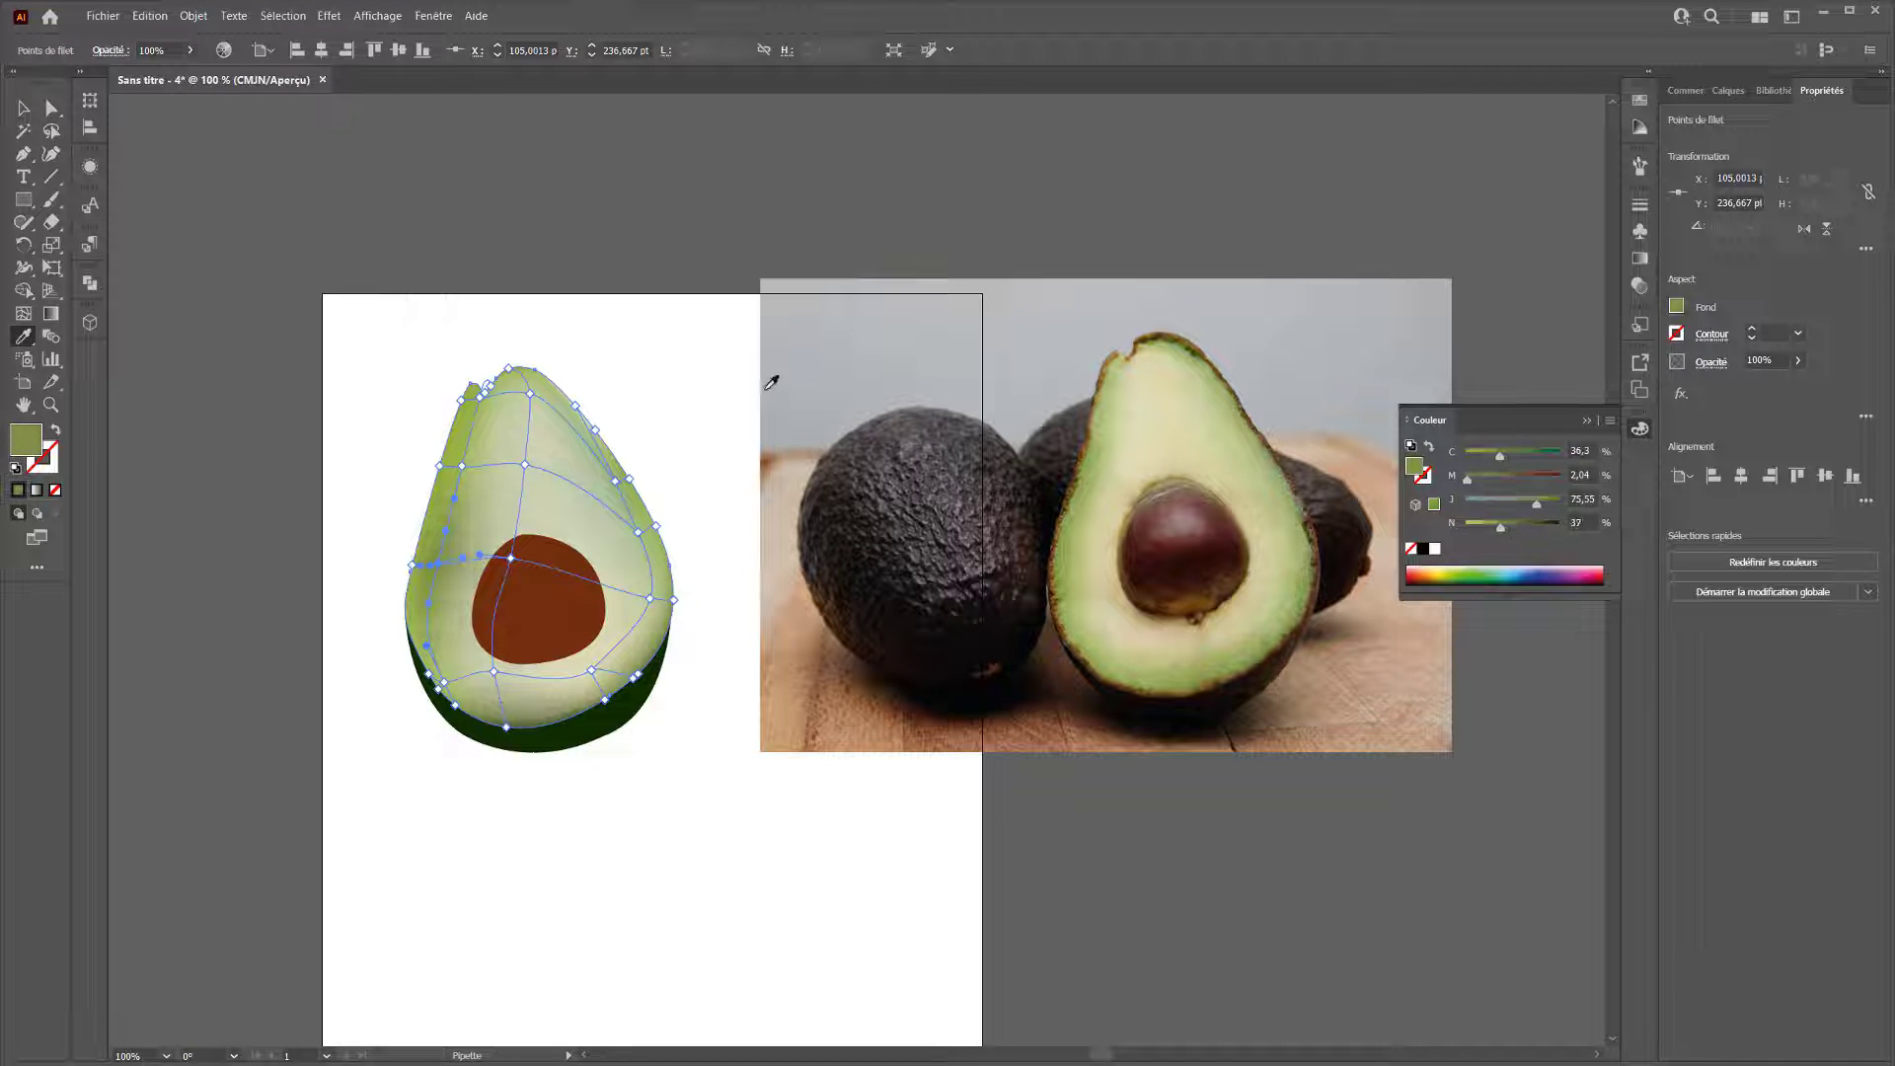
pyautogui.press('v')
pyautogui.hotkey('ctrl', 'shift', 'a')
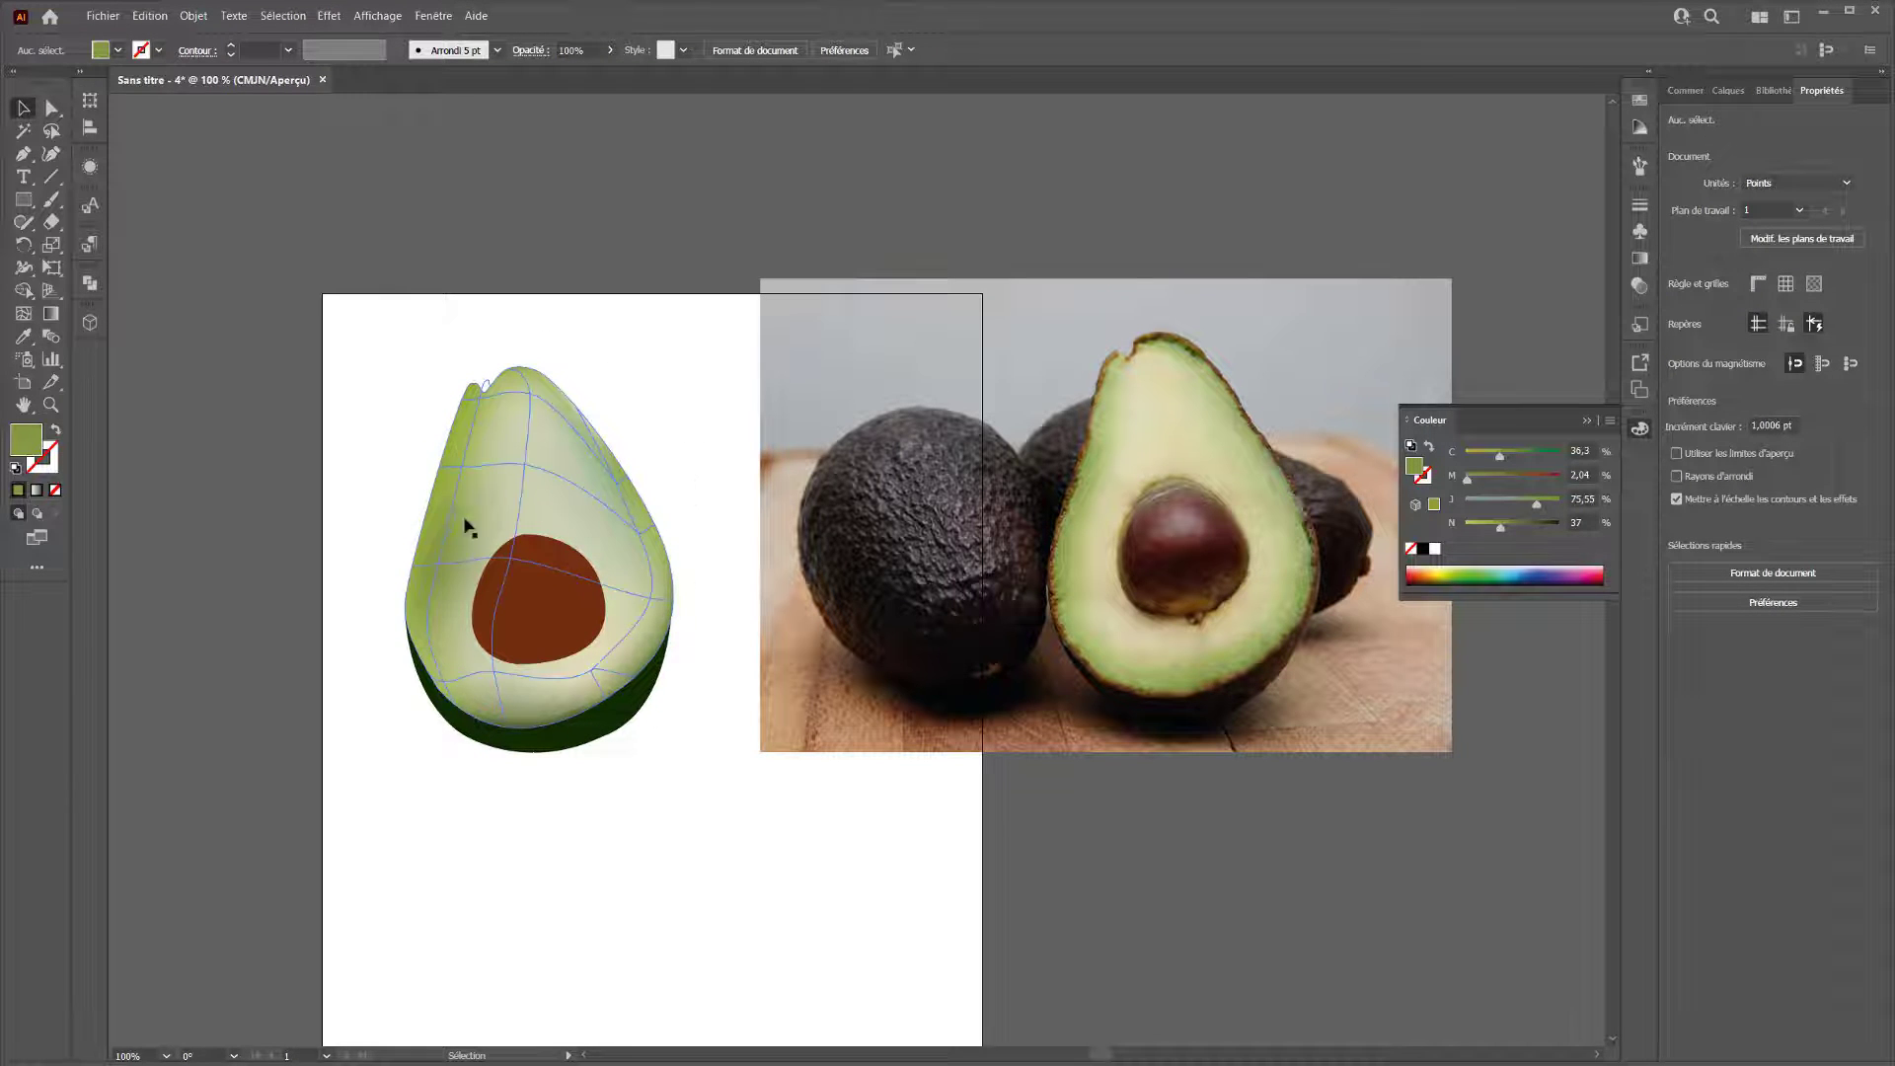
# Add a mesh point in the lower middle of the dark green skin shape and move it to X 193 pt, Y 380 pt.
pyautogui.click(620, 732)
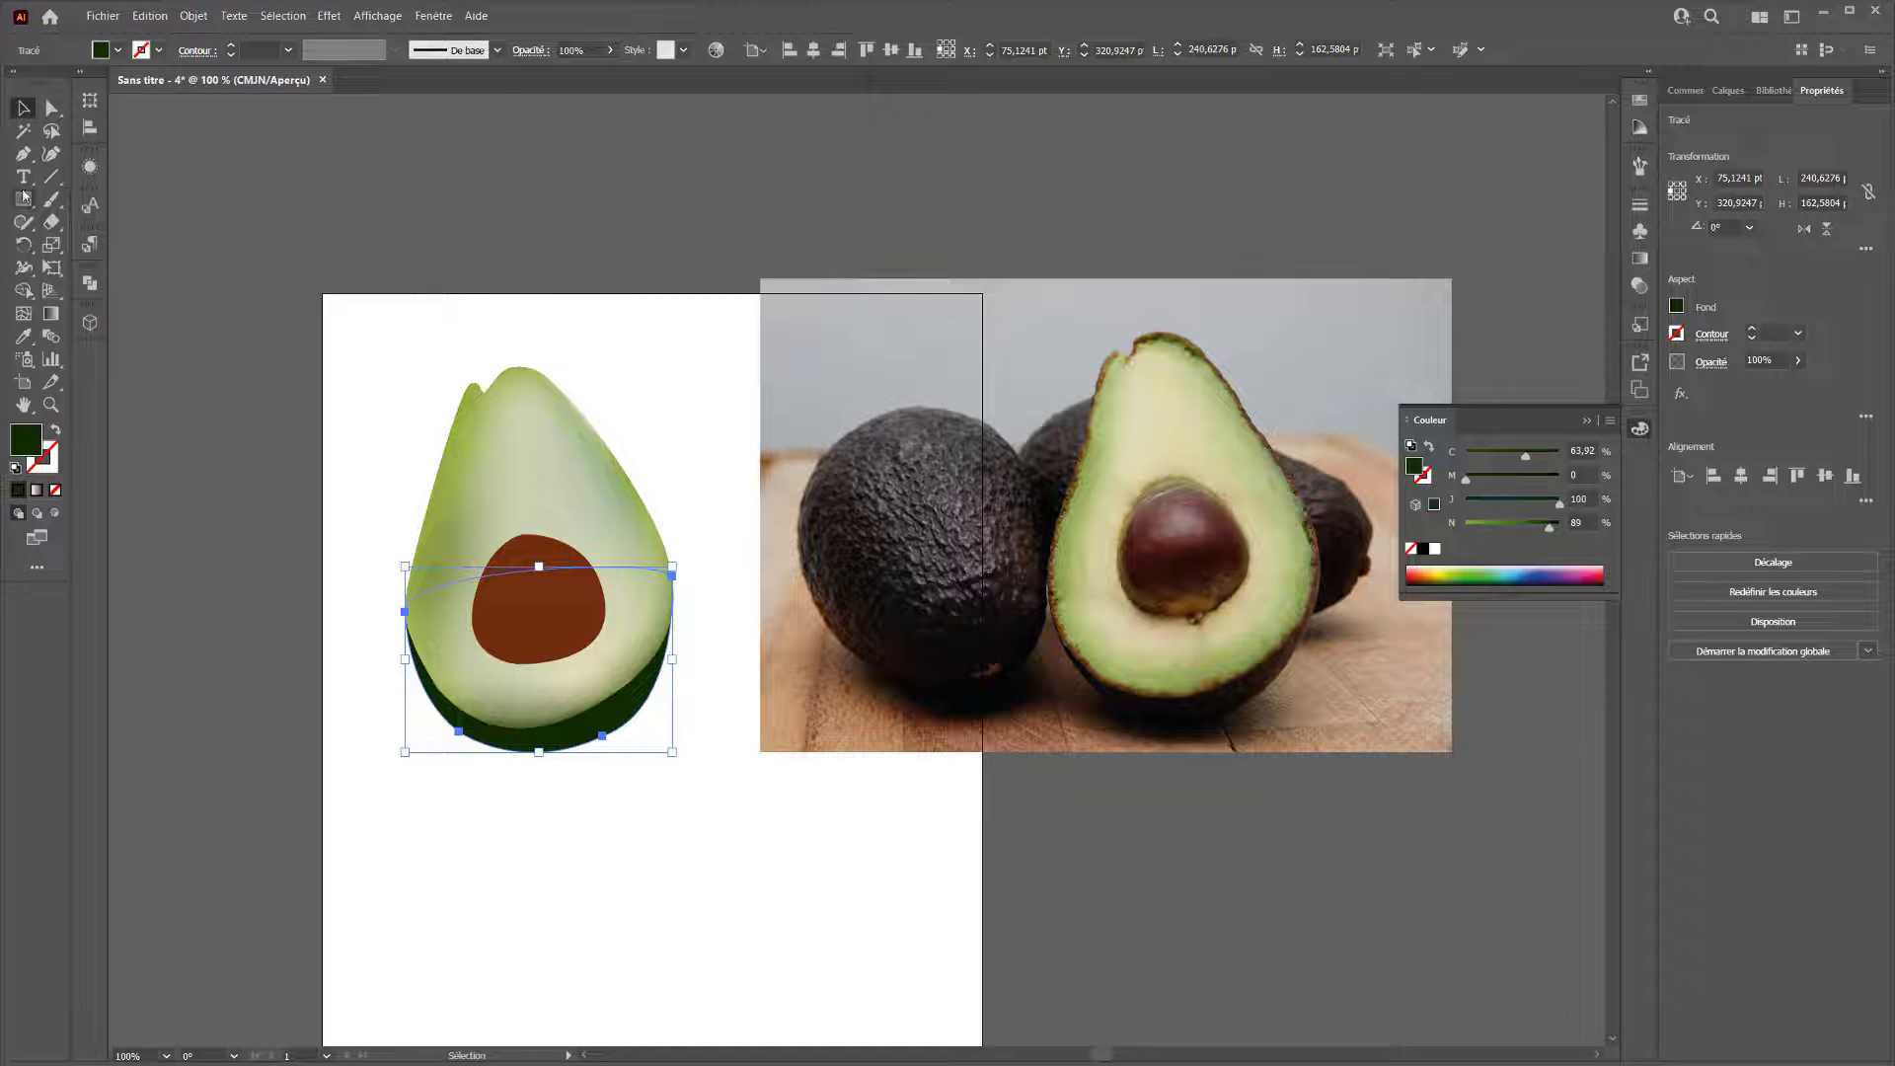
pyautogui.click(24, 313)
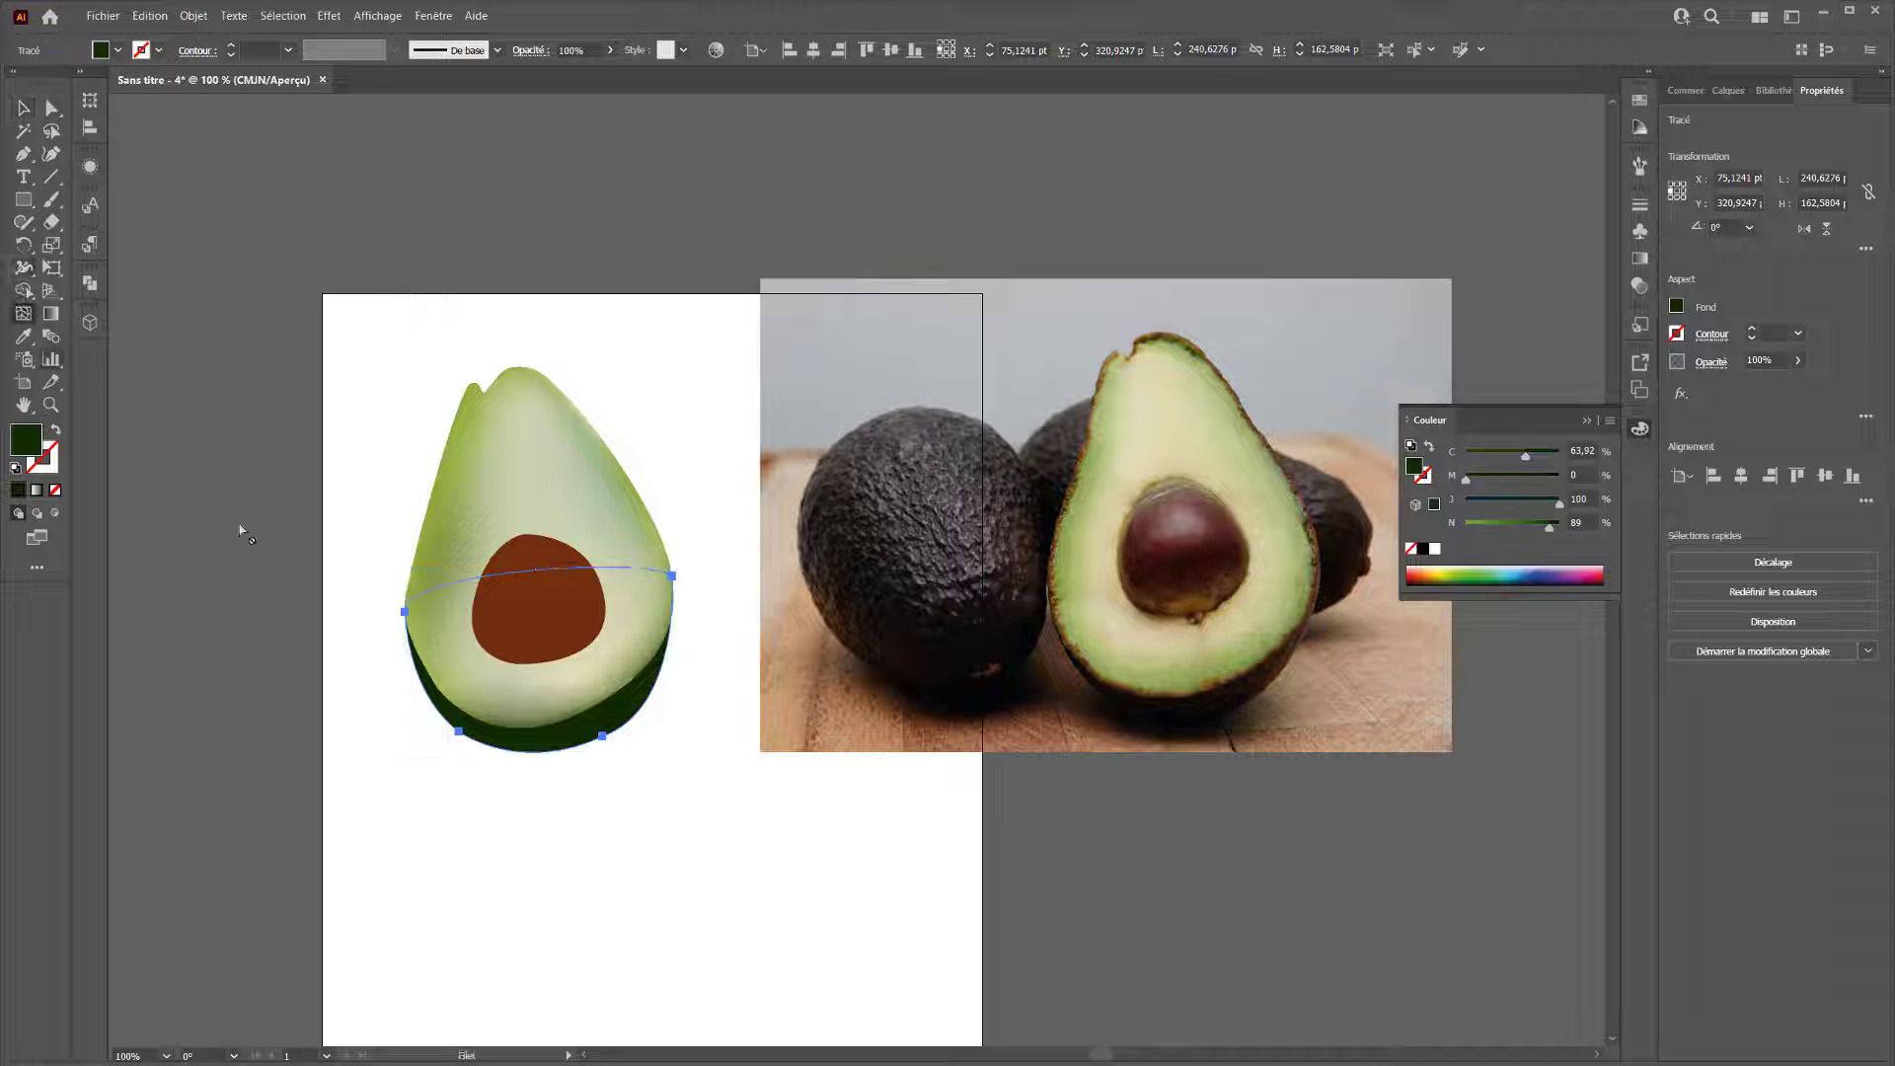
pyautogui.click(538, 738)
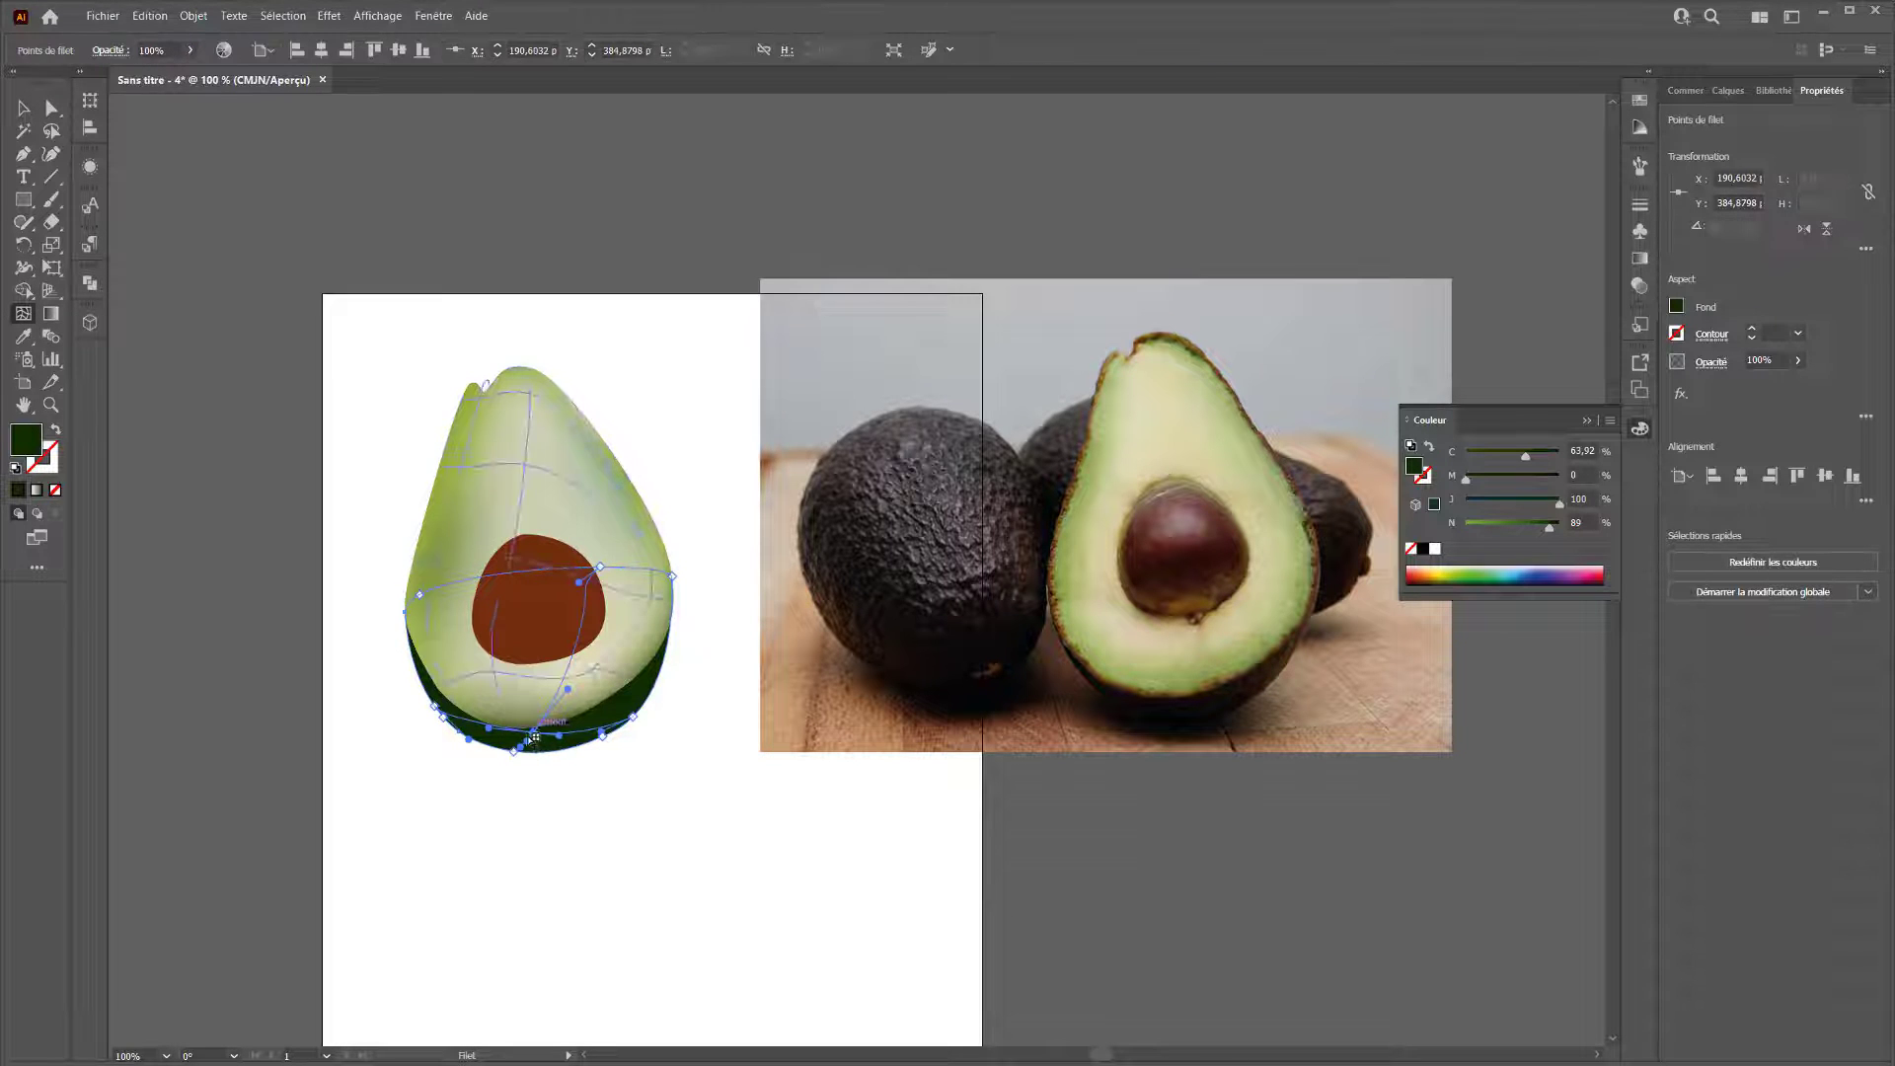
pyautogui.moveTo(533, 730); pyautogui.dragTo(536, 728)
# Colour the skin's lower middle mesh point brown with C 40, M 76, Y 100, K 49.
pyautogui.click(1537, 478)
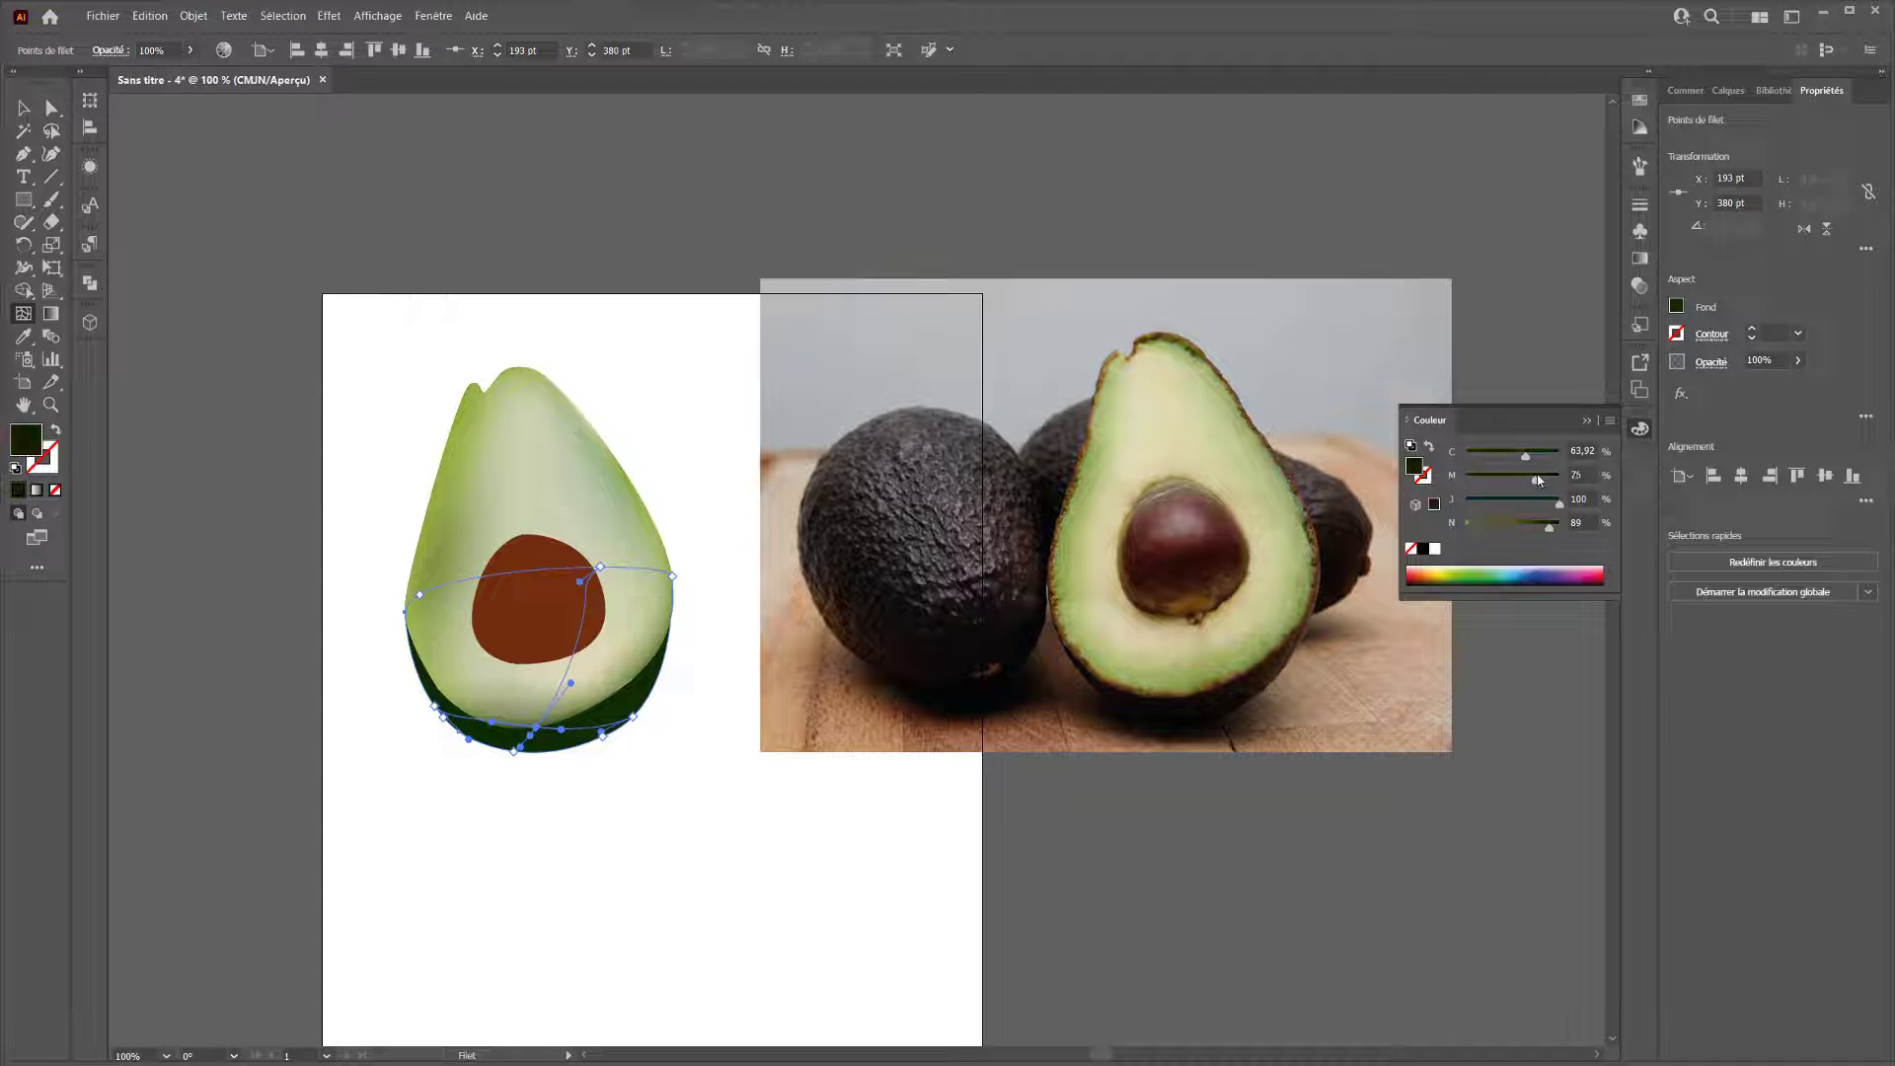
pyautogui.click(1504, 454)
pyautogui.click(1505, 525)
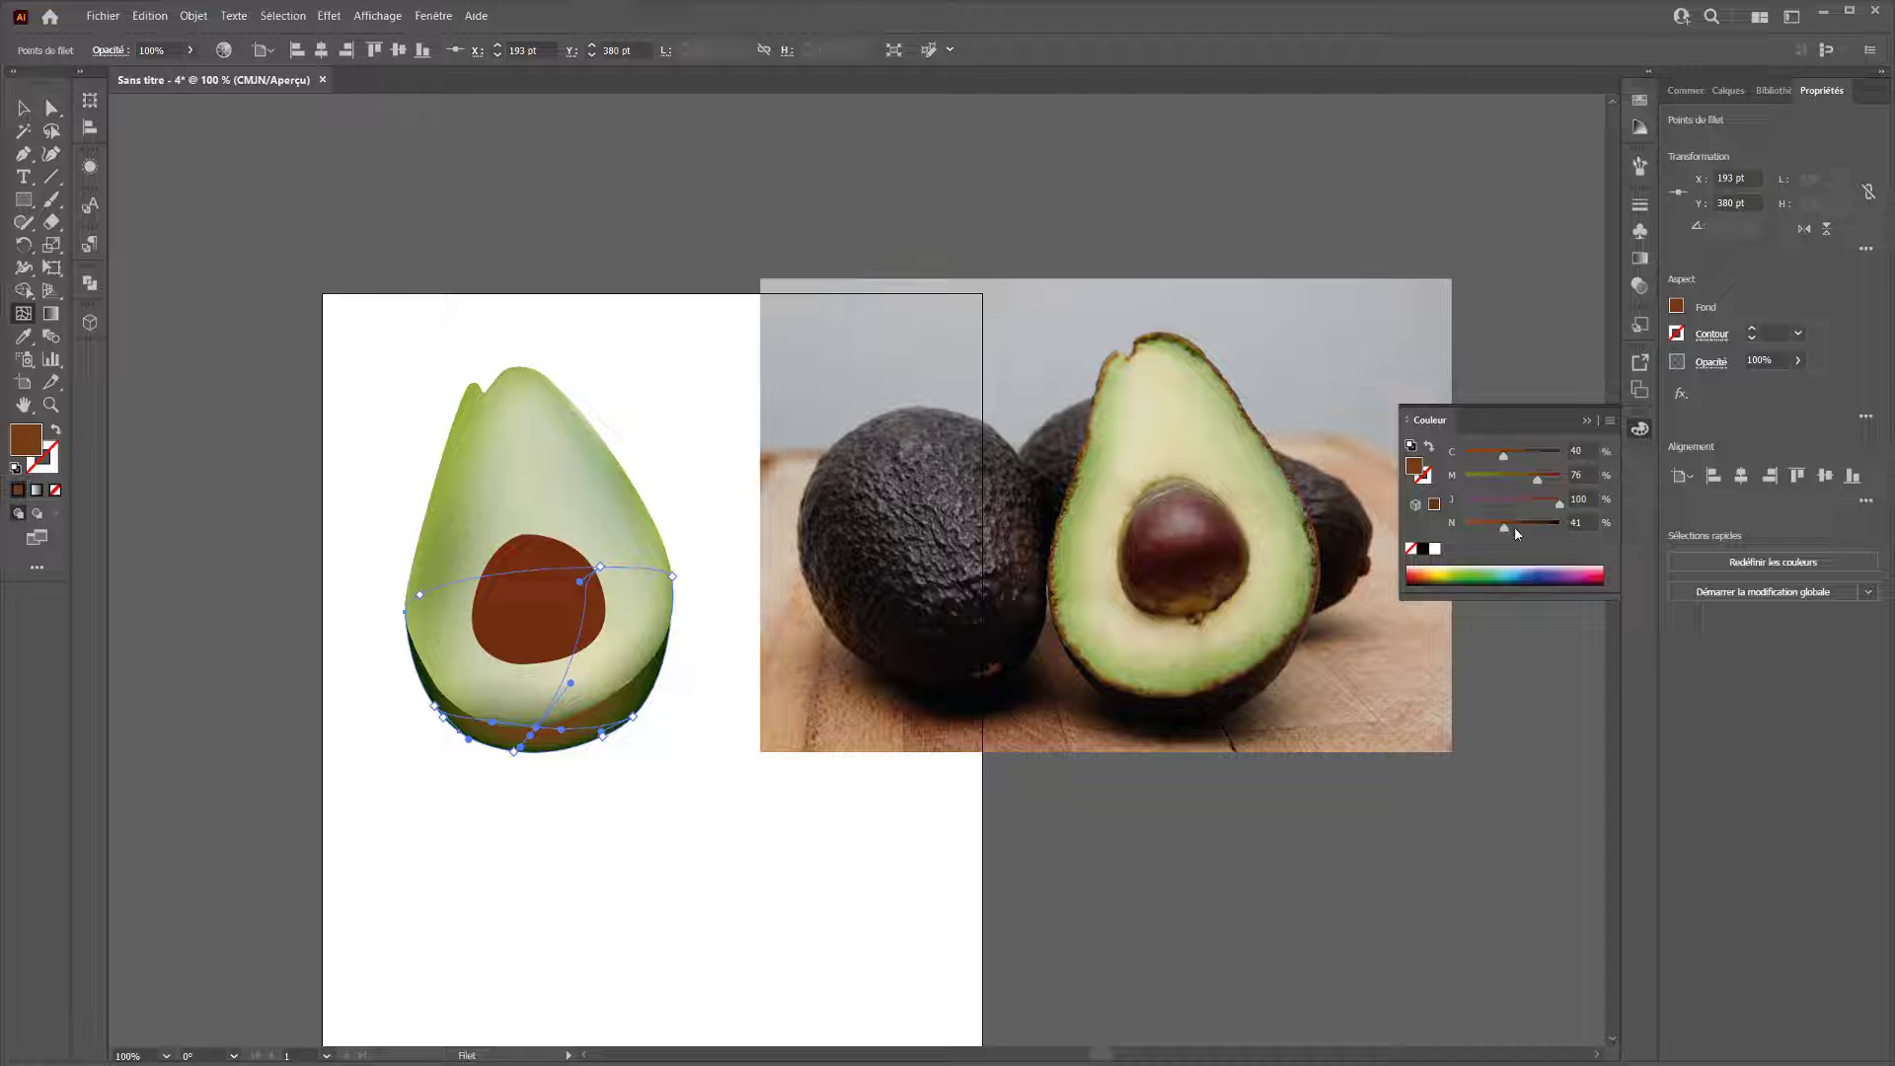
pyautogui.click(1511, 525)
# Add a brown mesh point on the skin's right side, shift it inward behind the flesh, and set its black to 54%.
pyautogui.click(630, 688)
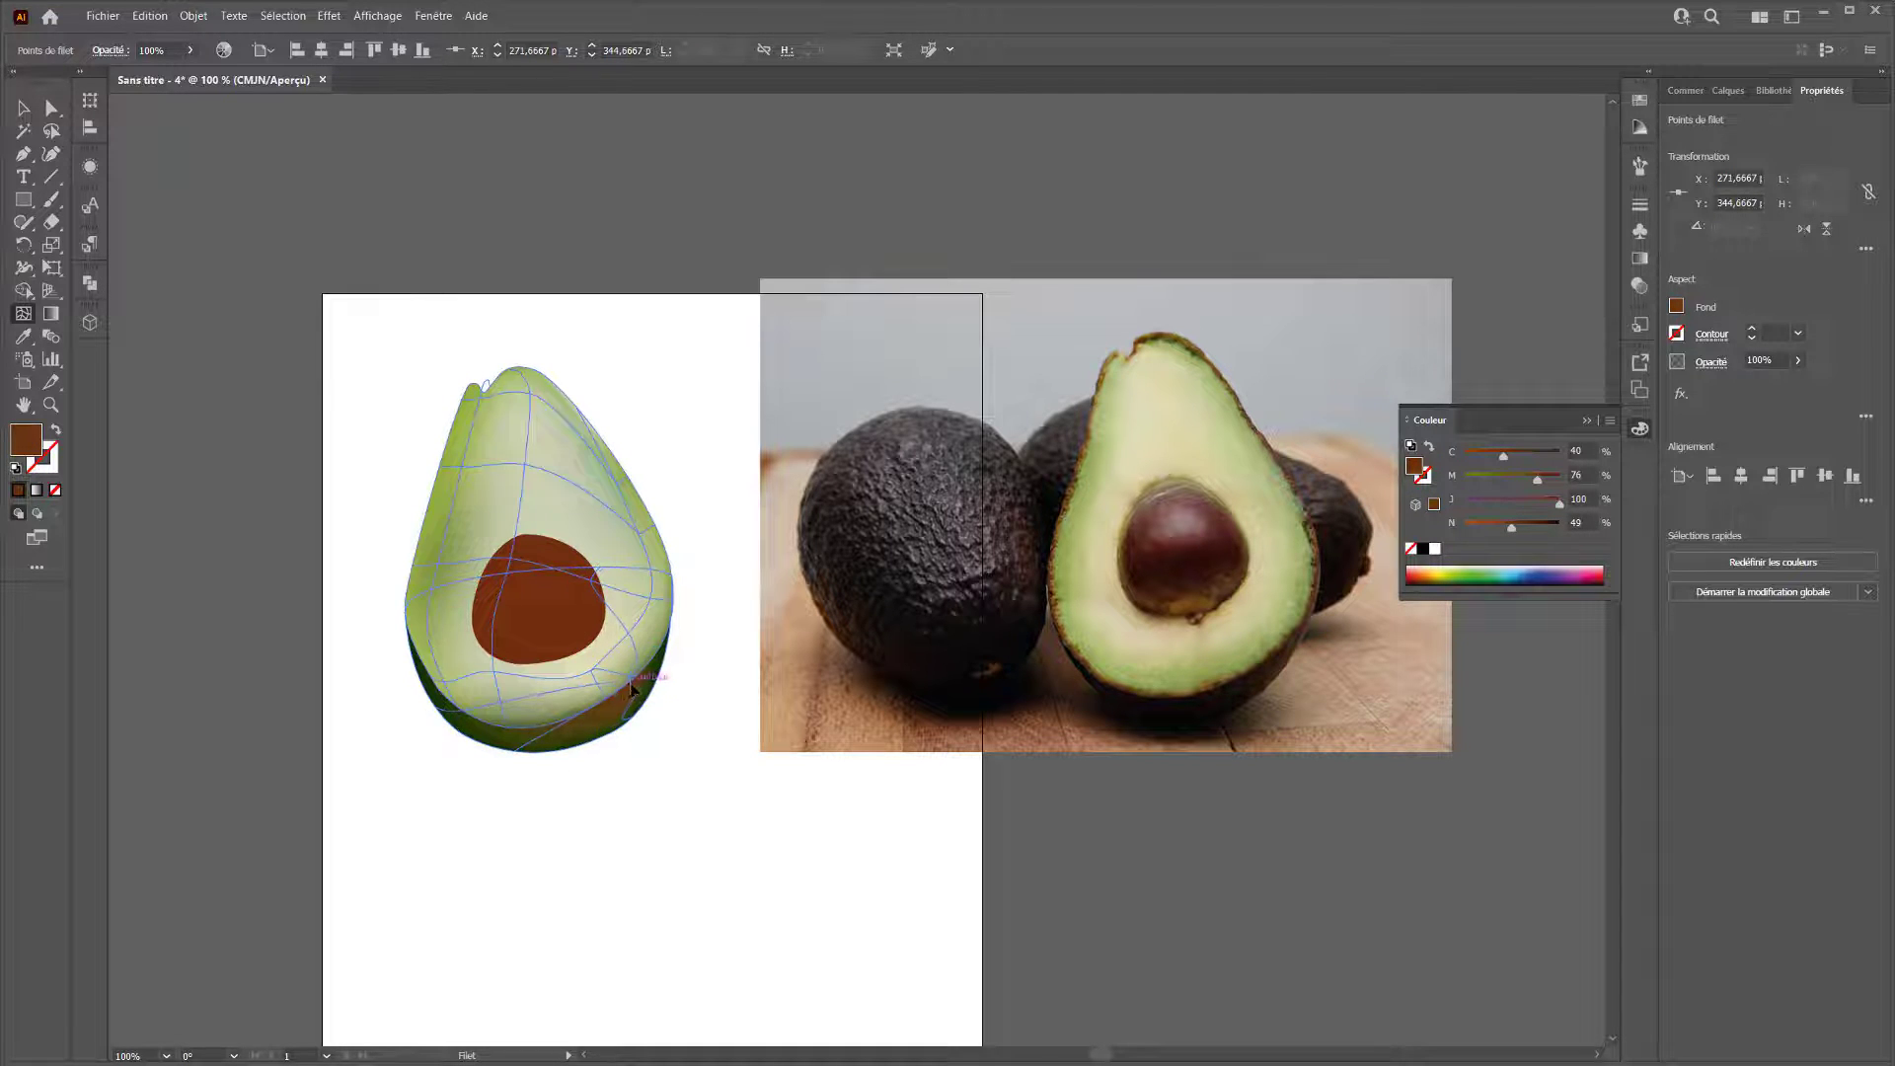
pyautogui.moveTo(630, 683); pyautogui.dragTo(610, 651)
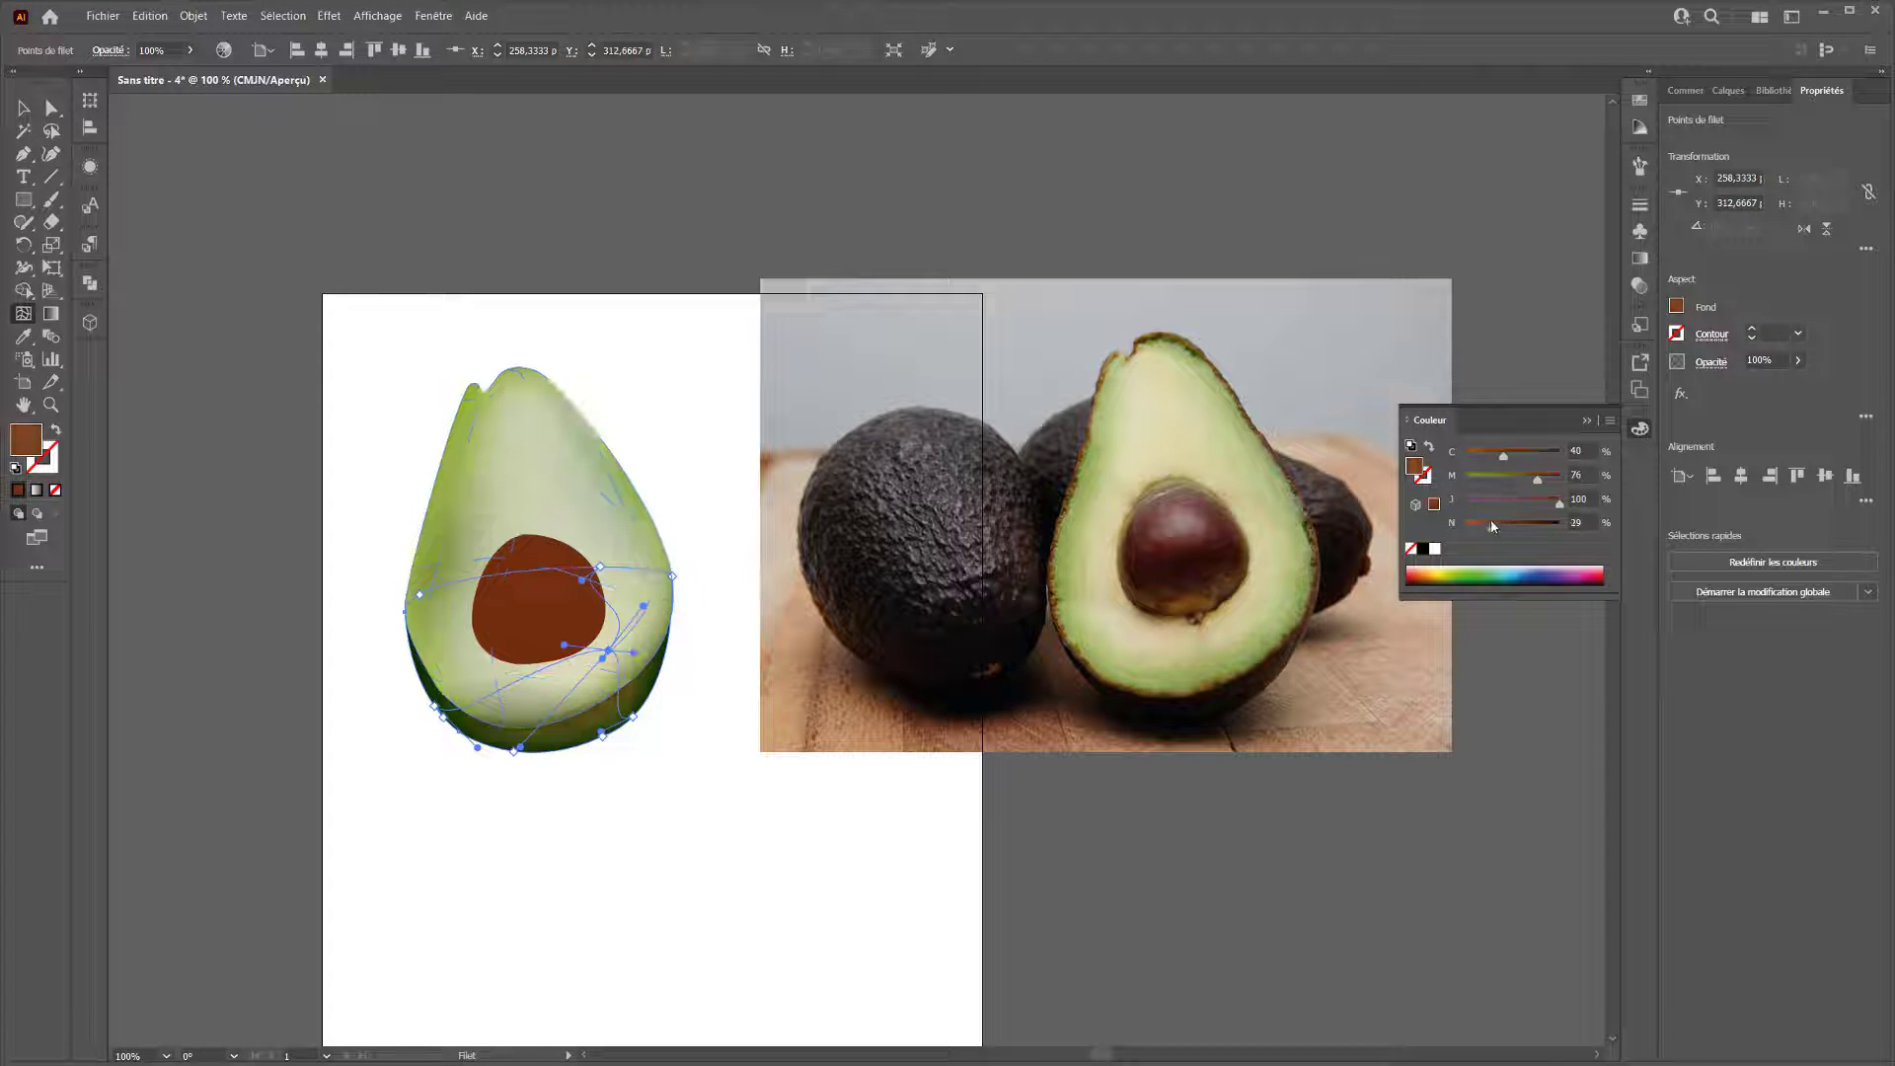
pyautogui.moveTo(1511, 528); pyautogui.dragTo(1502, 526)
pyautogui.click(1519, 526)
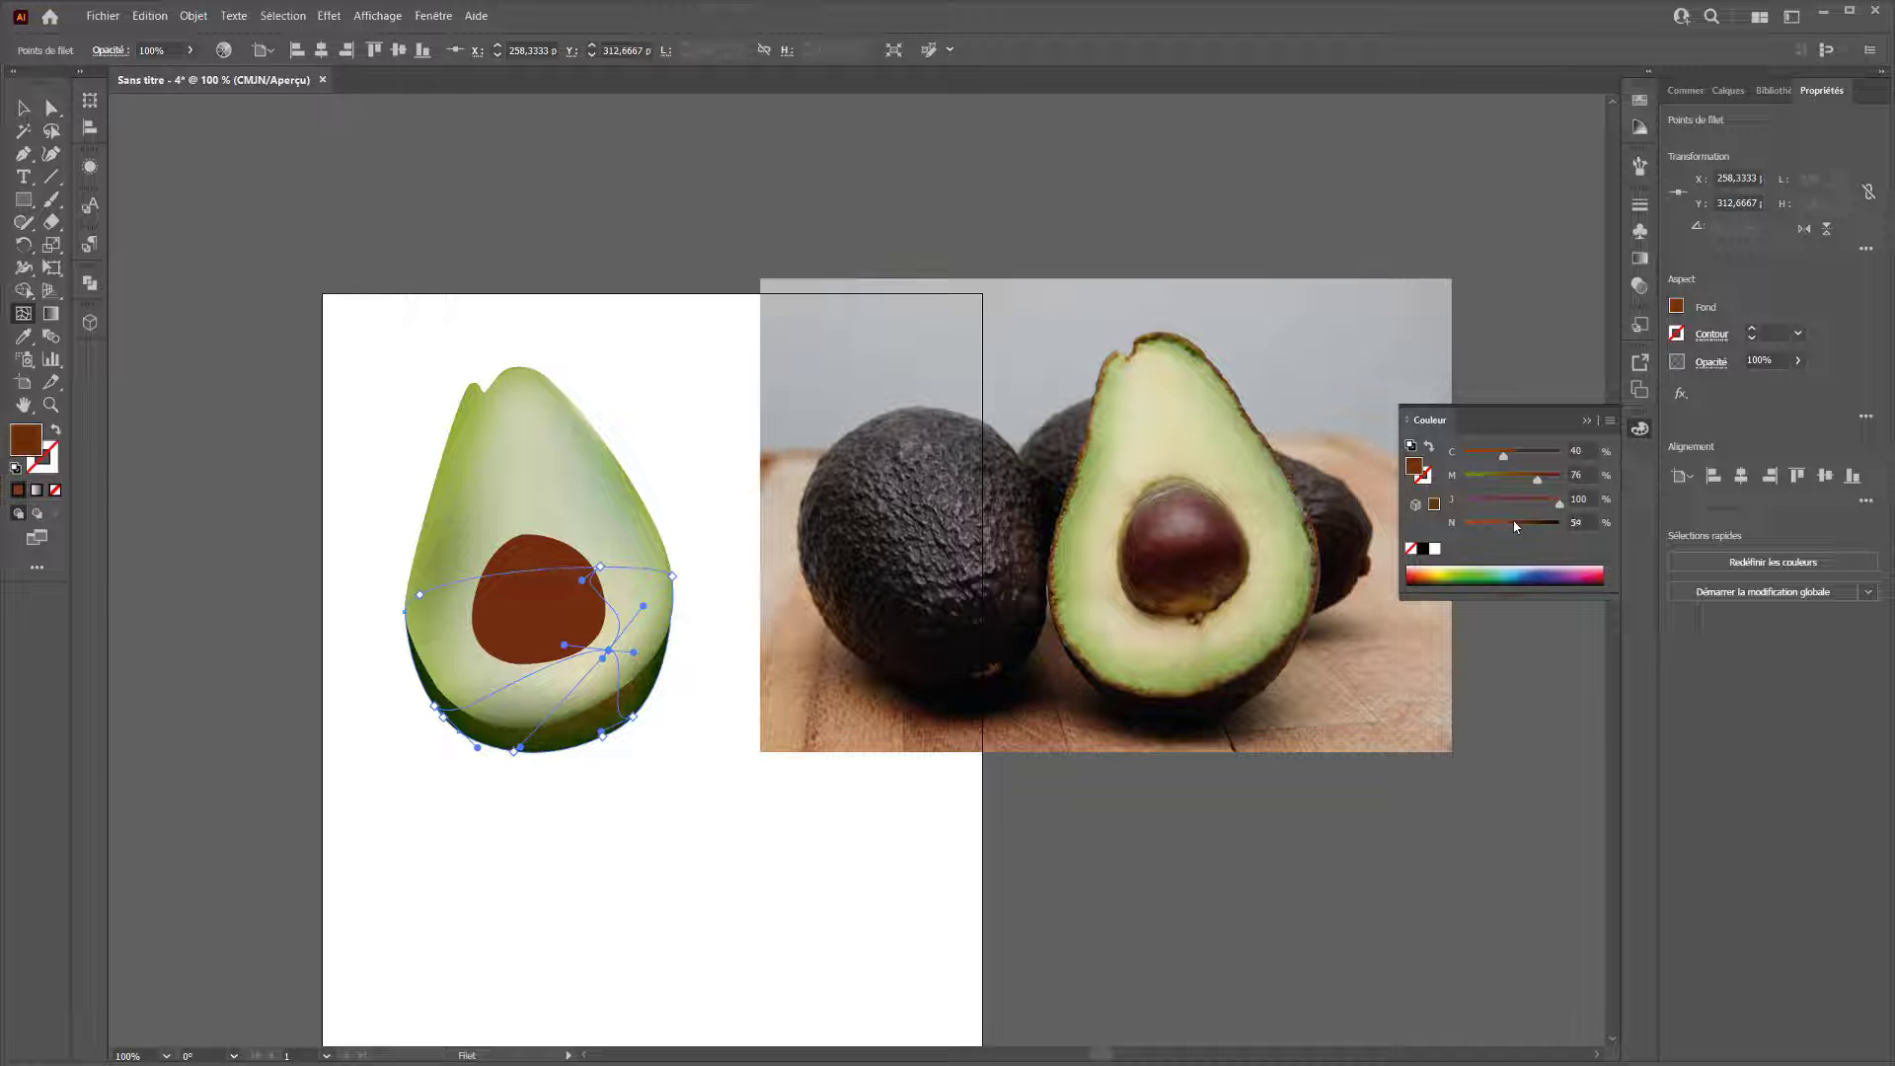
pyautogui.moveTo(611, 656); pyautogui.dragTo(592, 681)
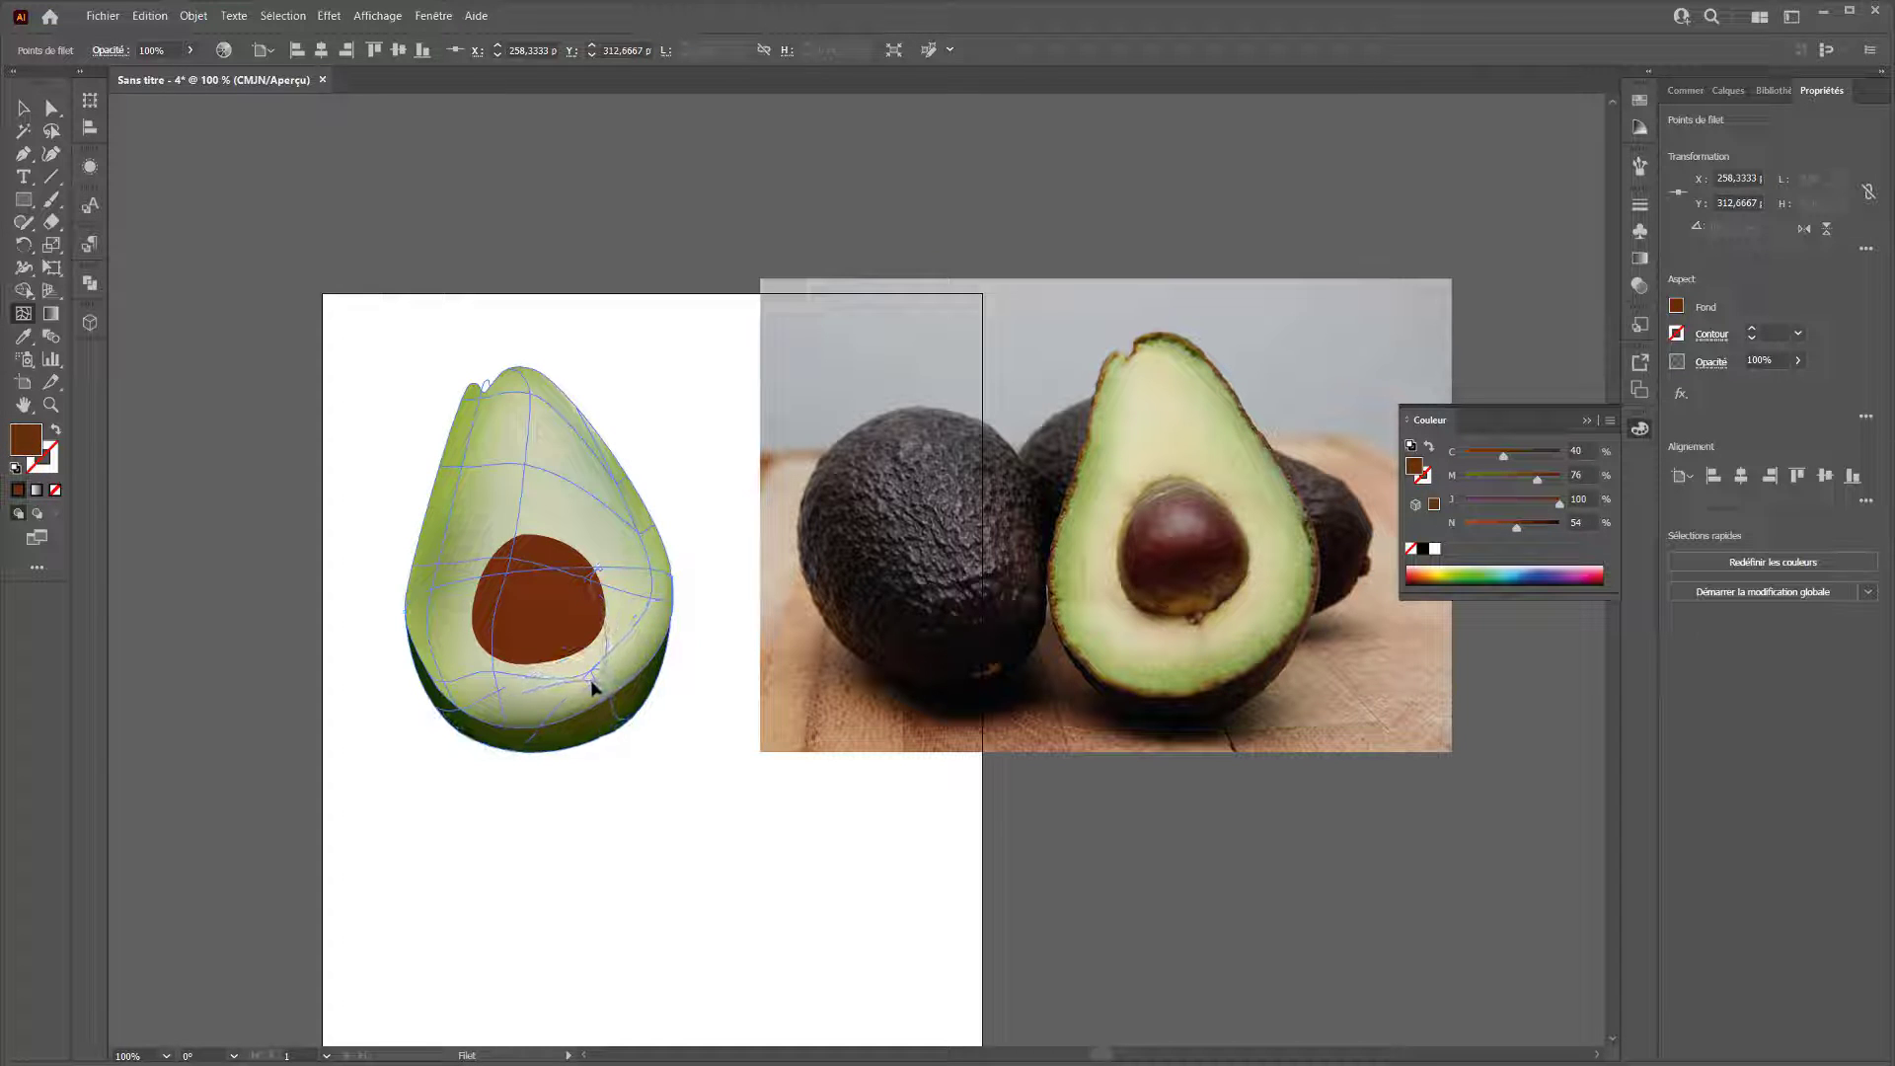
# Lock the flesh mesh in the layer list and select the skin mesh below it.
pyautogui.click(52, 107)
pyautogui.click(250, 368)
pyautogui.hotkey('ctrl', '+')
pyautogui.hotkey('ctrl', '+')
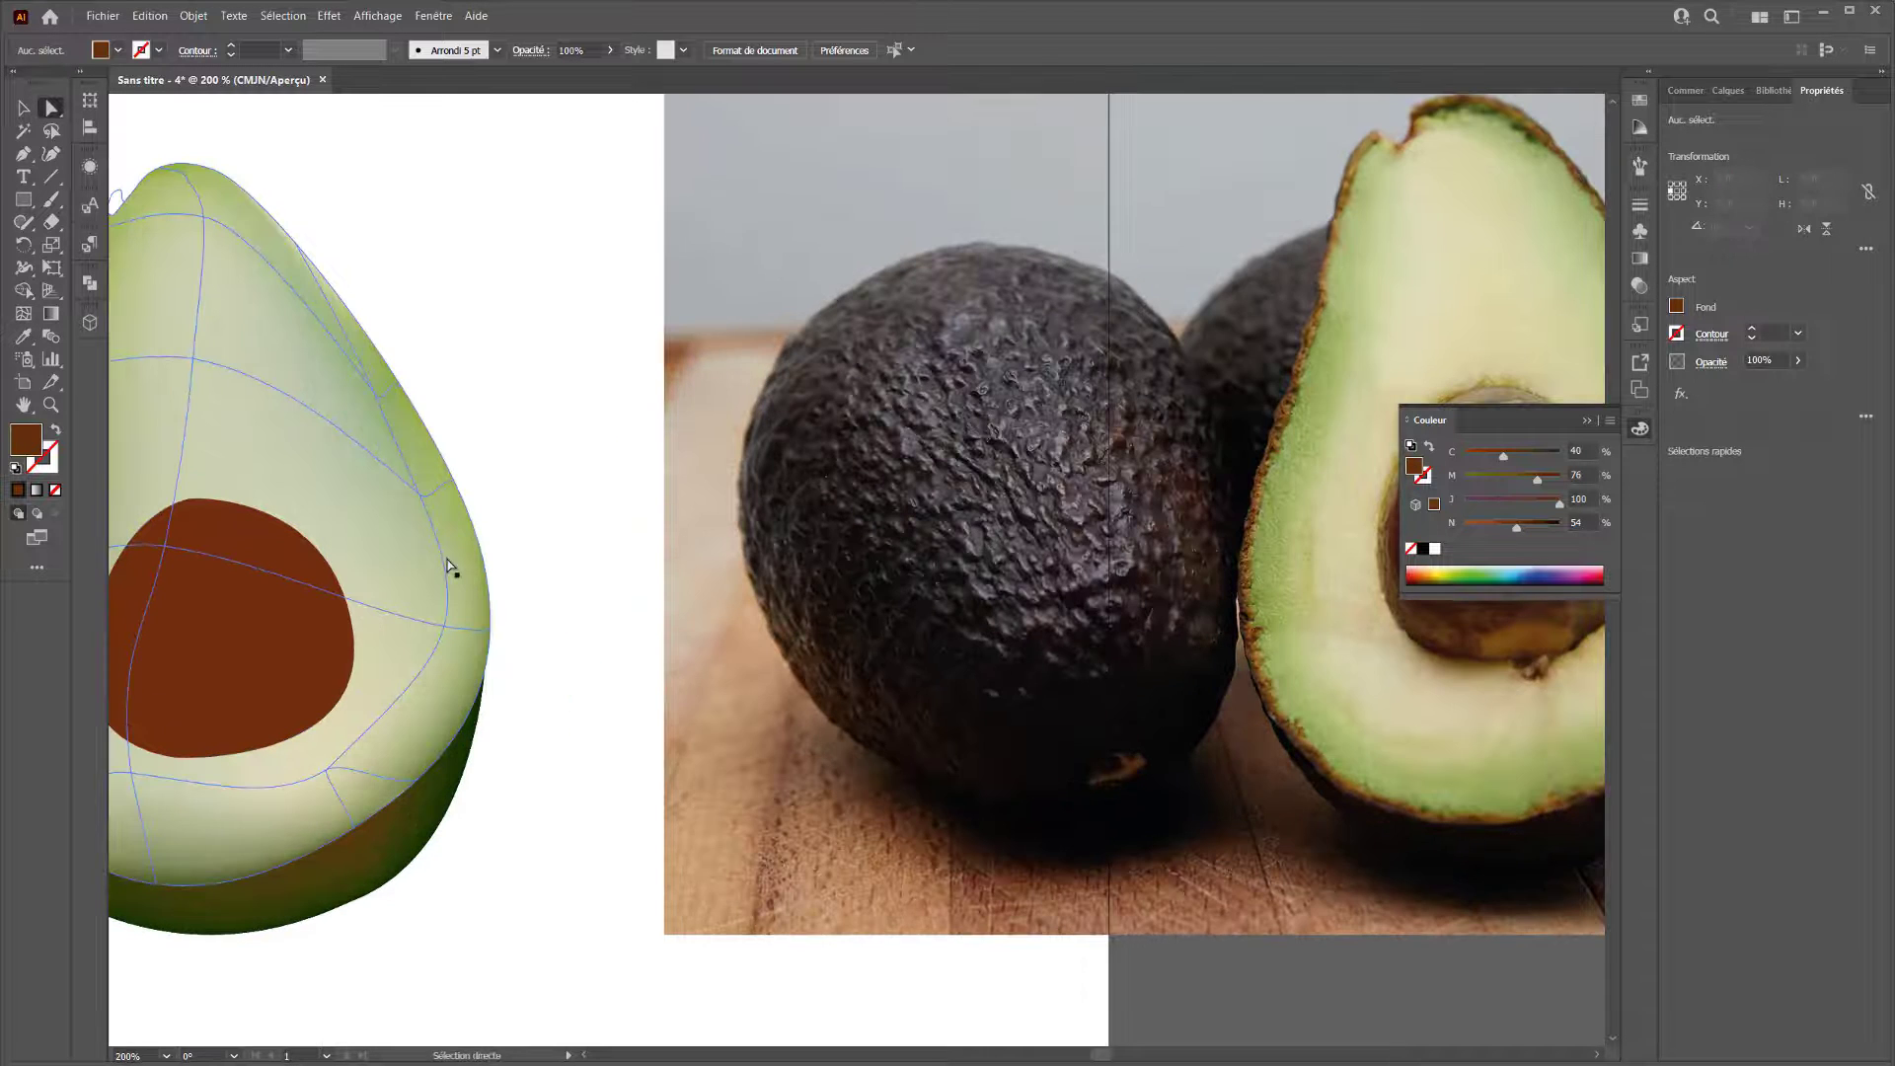
pyautogui.moveTo(449, 565); pyautogui.dragTo(792, 512)
pyautogui.click(791, 512)
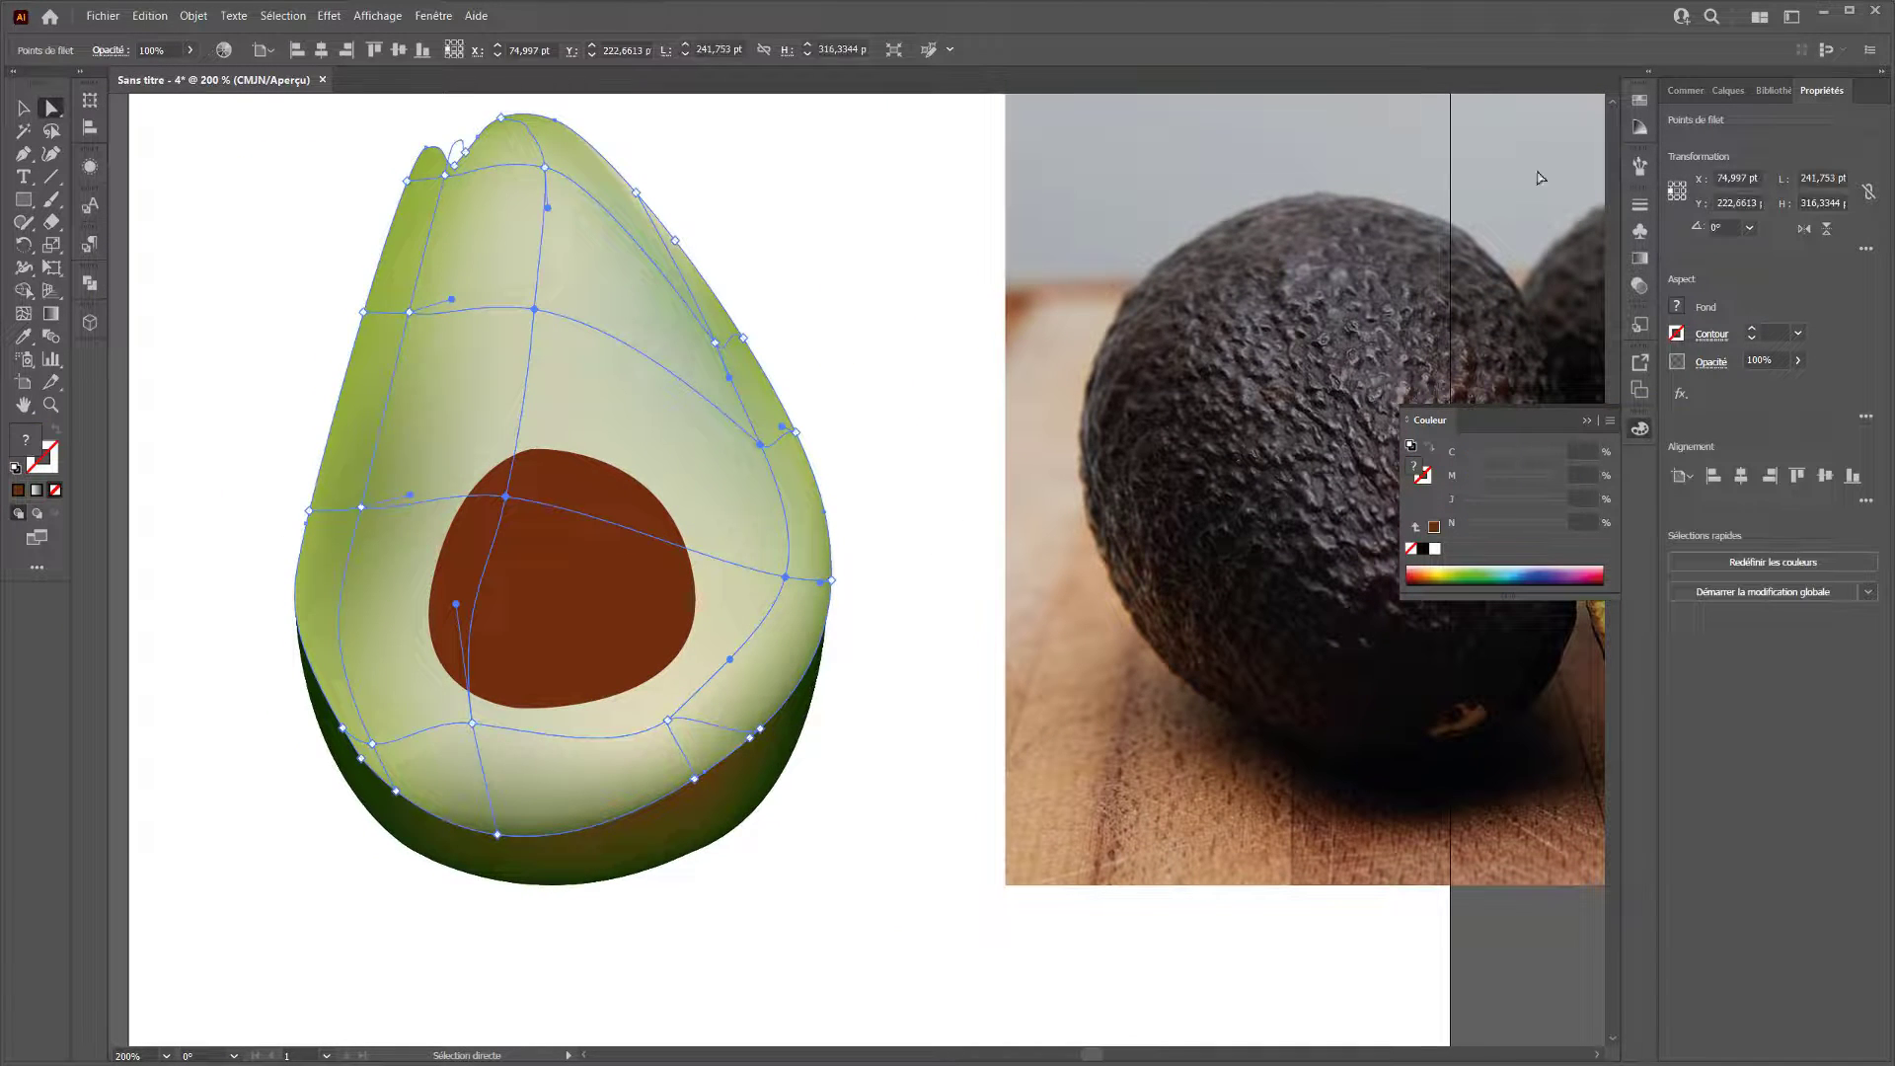
pyautogui.click(1733, 93)
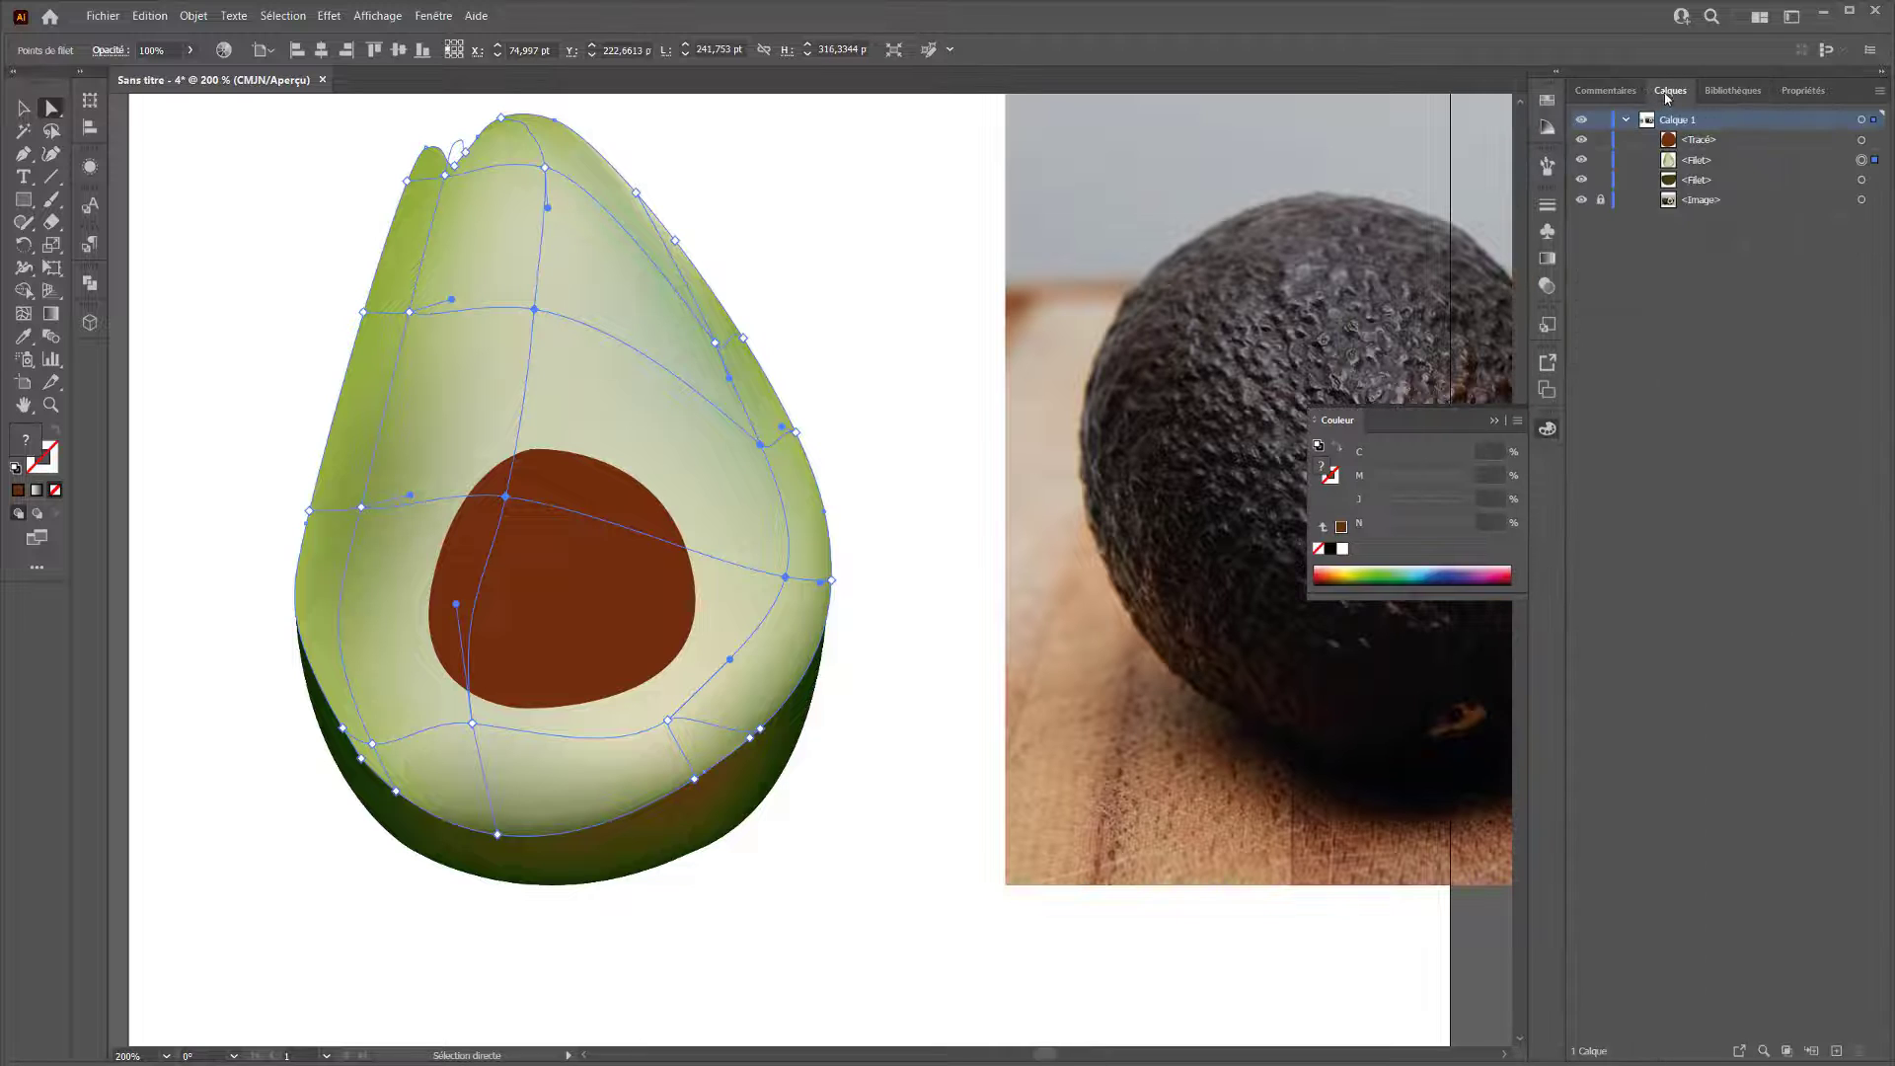
pyautogui.click(1601, 162)
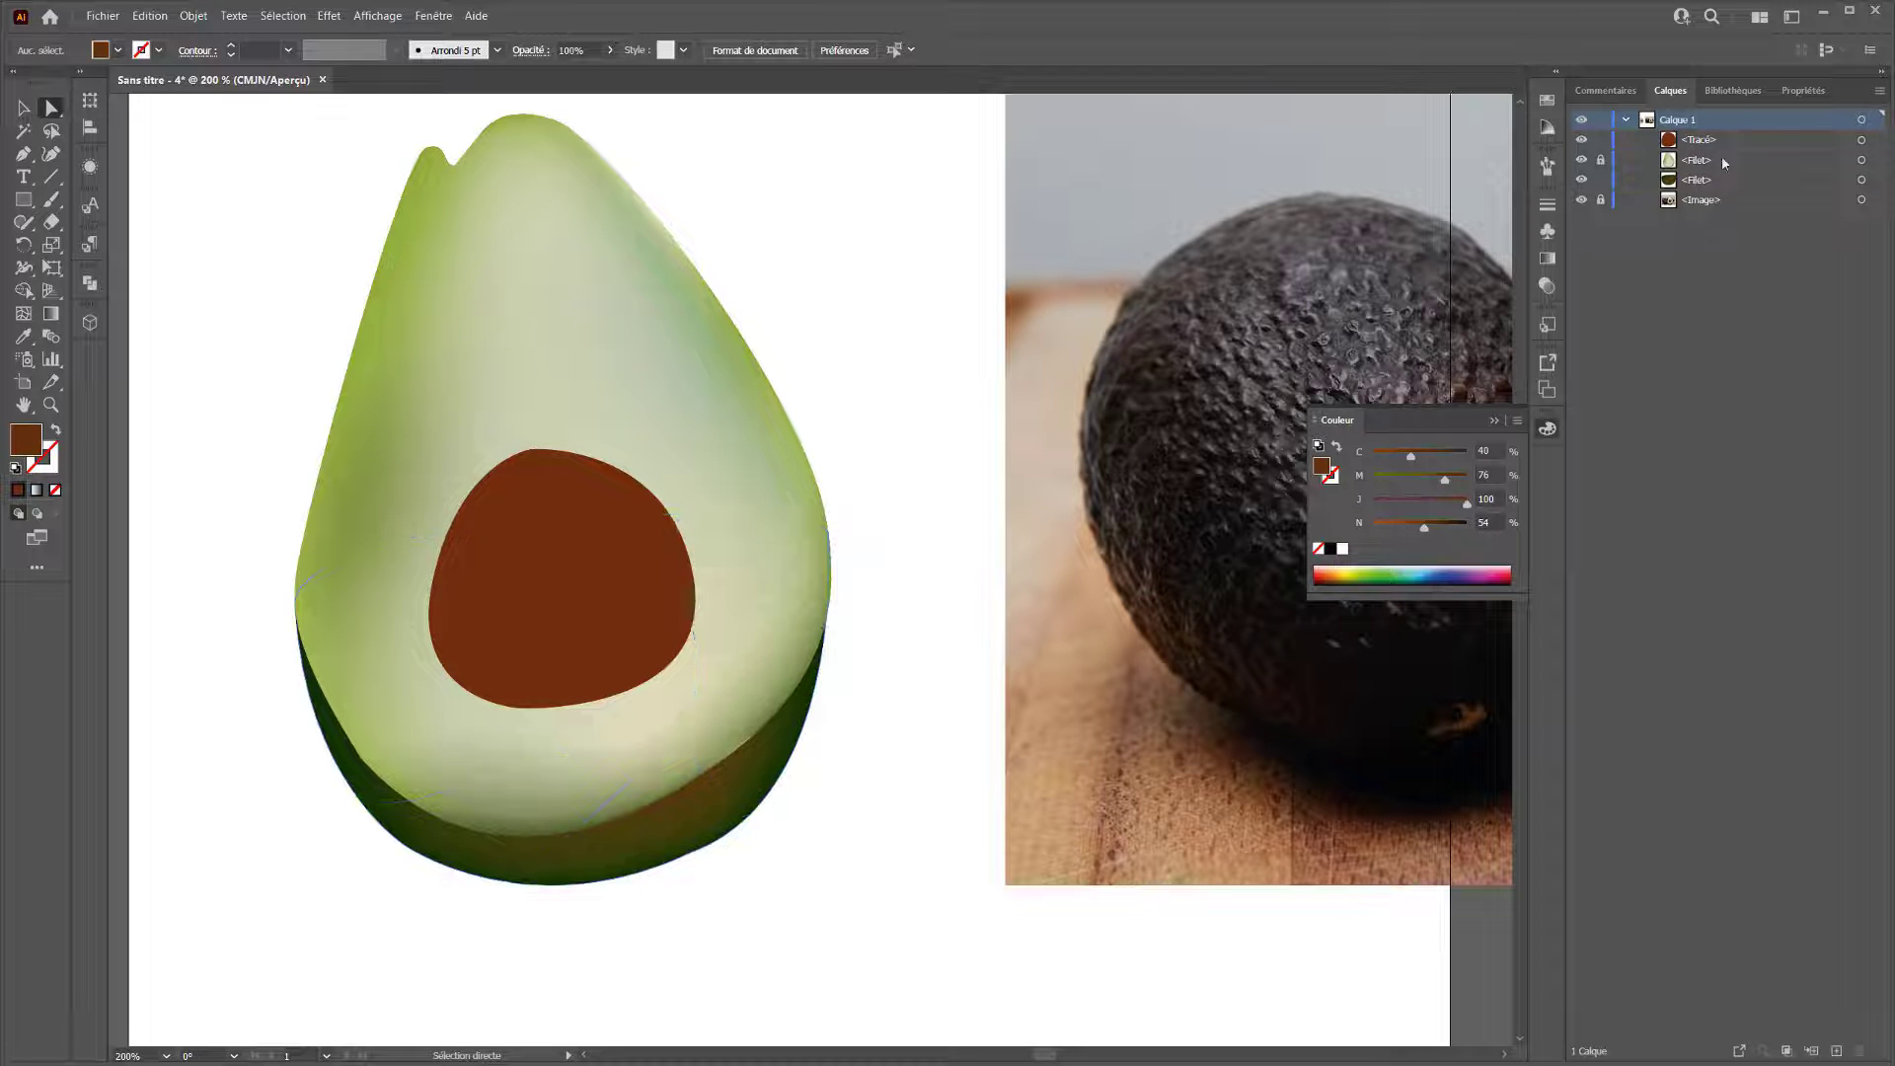
pyautogui.click(1861, 180)
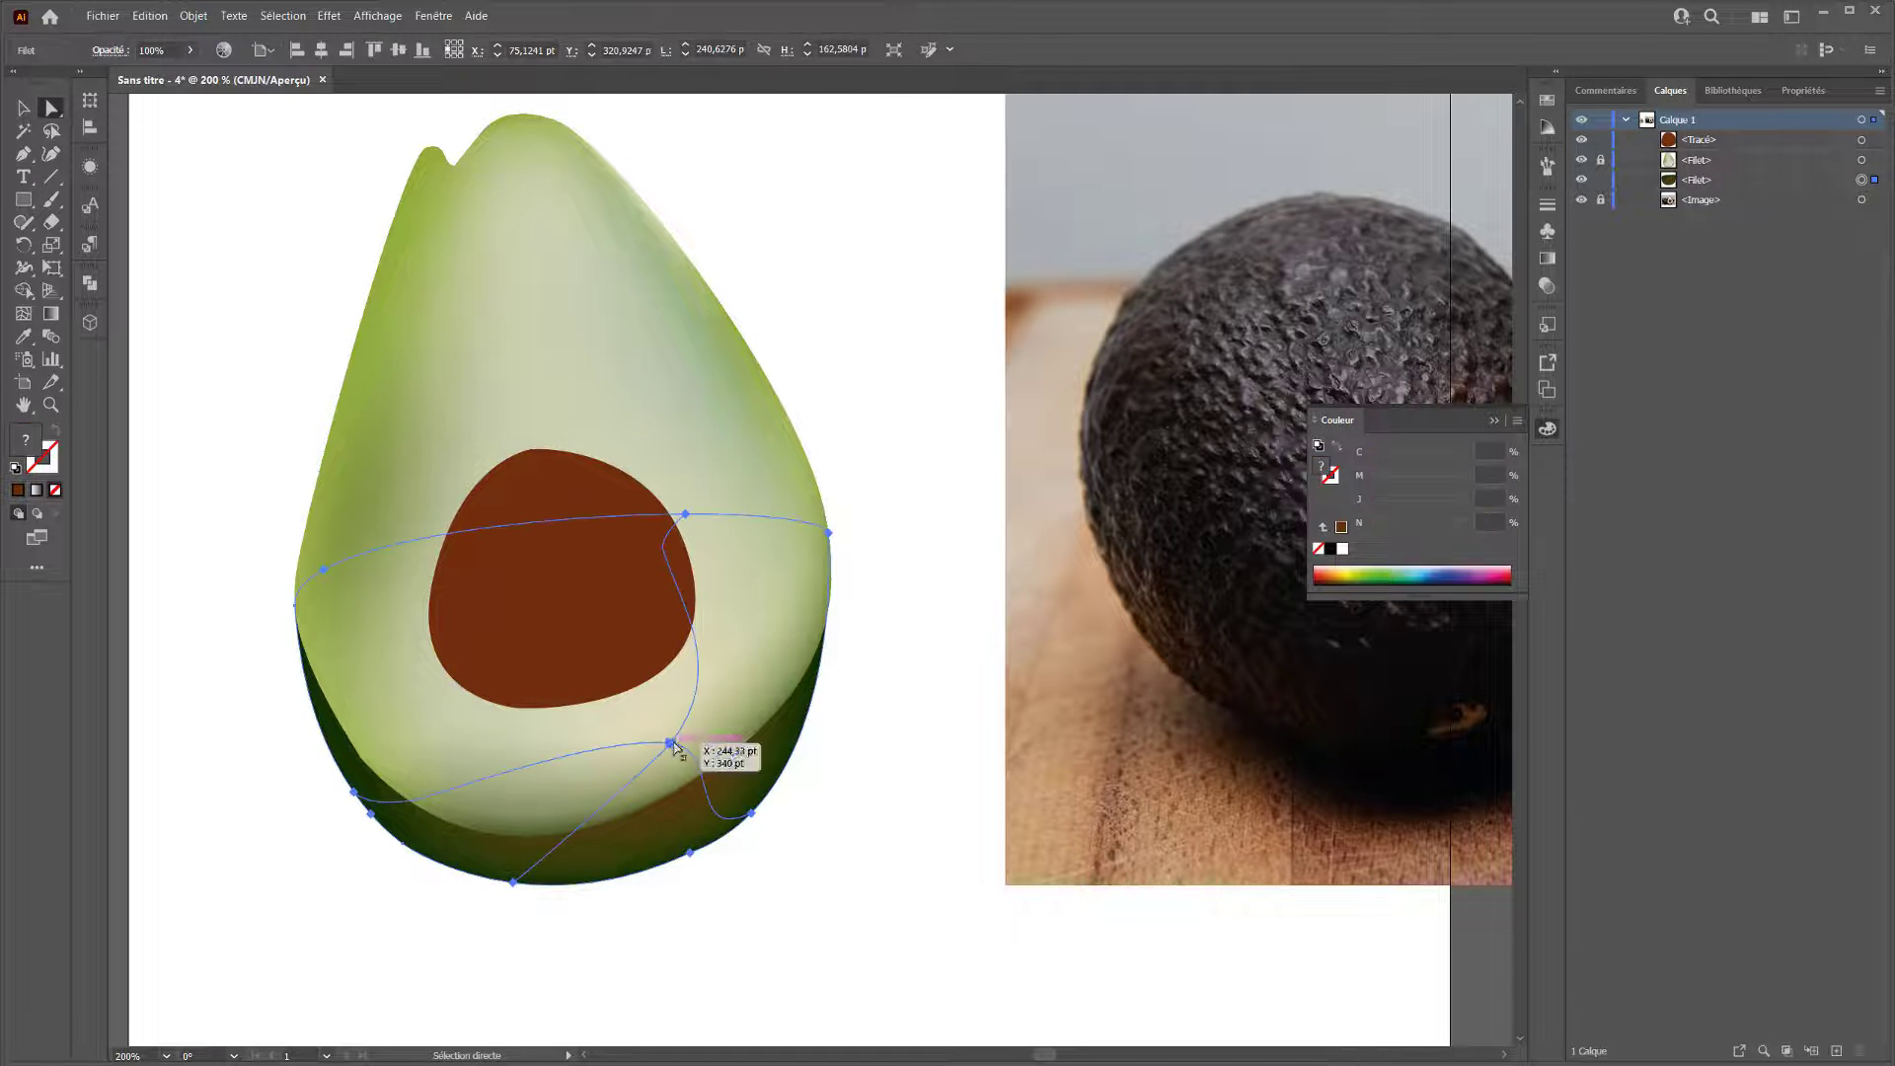
# Move the skin's inner brown mesh point to X 172 pt, Y 373 pt, near the lower edge of the flesh.
pyautogui.moveTo(671, 752)
pyautogui.mouseDown()
pyautogui.moveTo(499, 799)
pyautogui.moveTo(518, 830)
pyautogui.mouseUp()
pyautogui.moveTo(876, 723); pyautogui.dragTo(233, 631)
pyautogui.moveTo(1256, 672); pyautogui.dragTo(1079, 664)
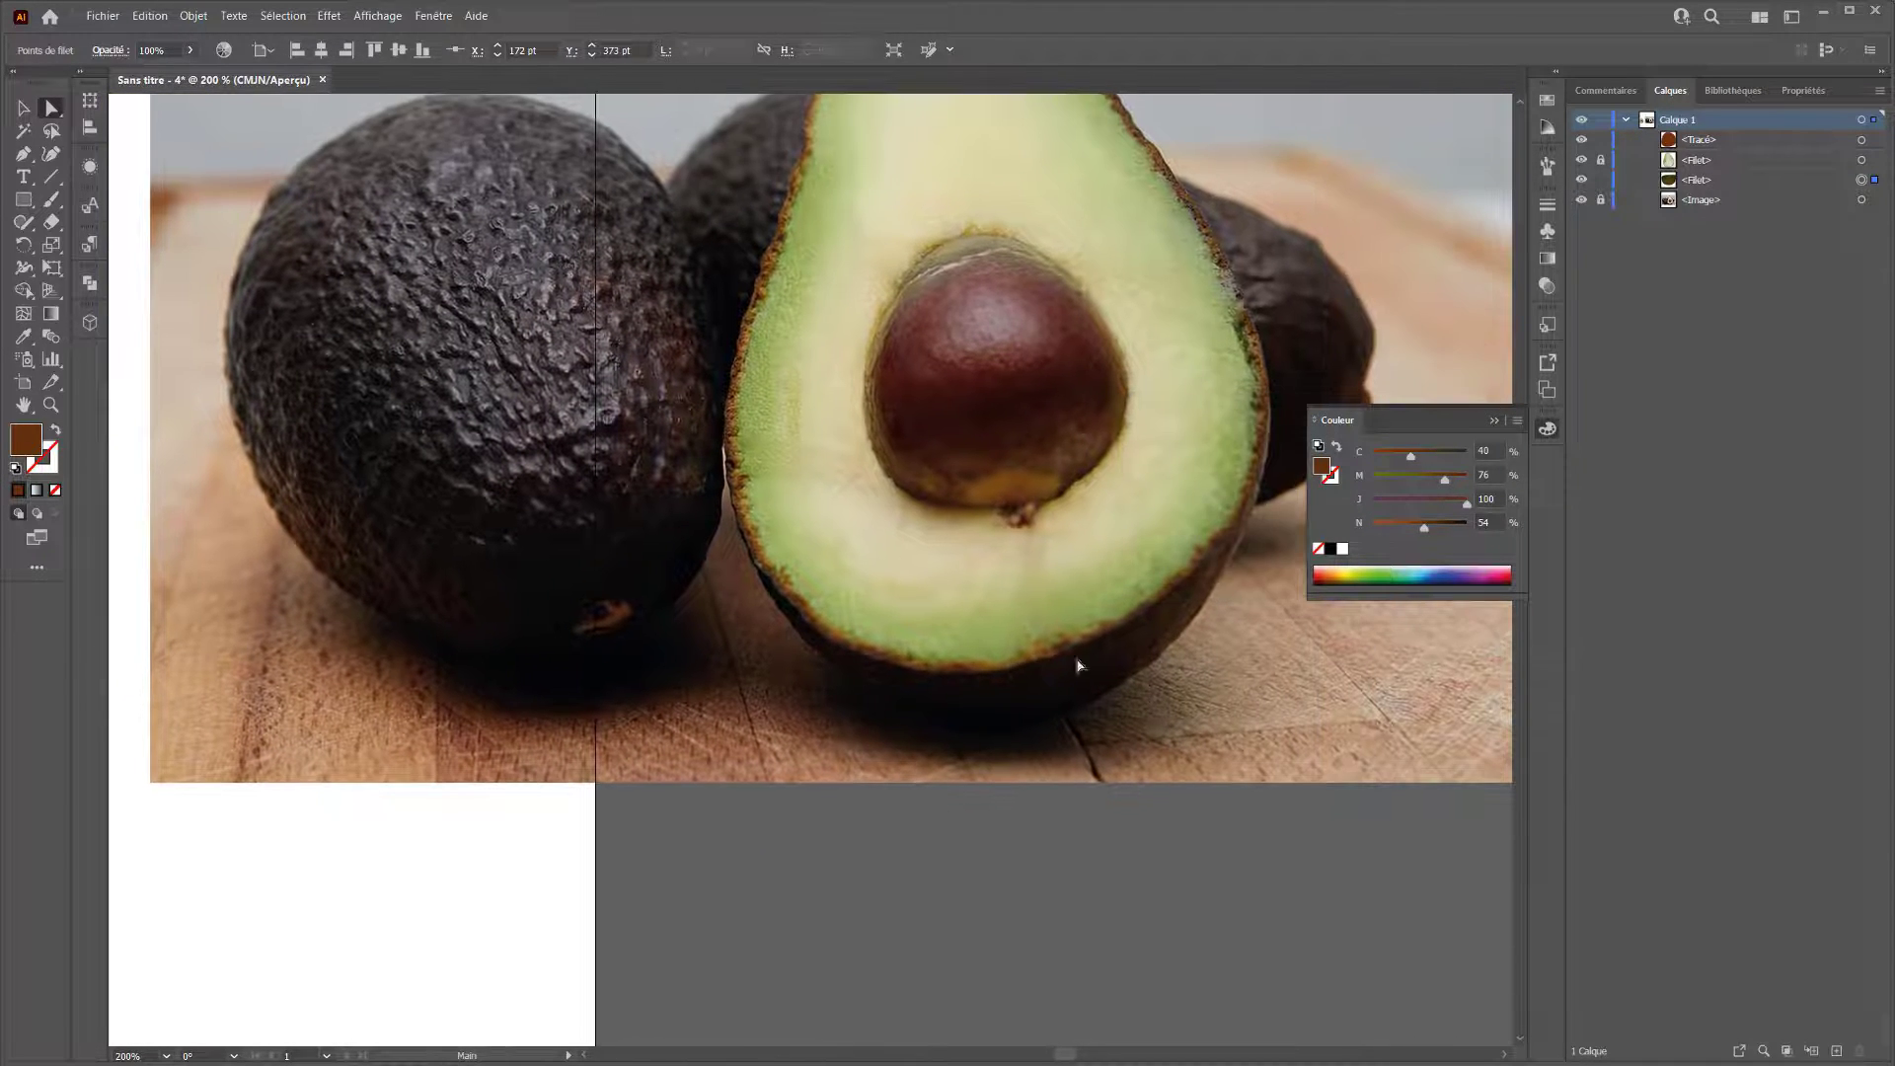
pyautogui.moveTo(864, 662); pyautogui.dragTo(1283, 637)
pyautogui.moveTo(464, 689); pyautogui.dragTo(961, 672)
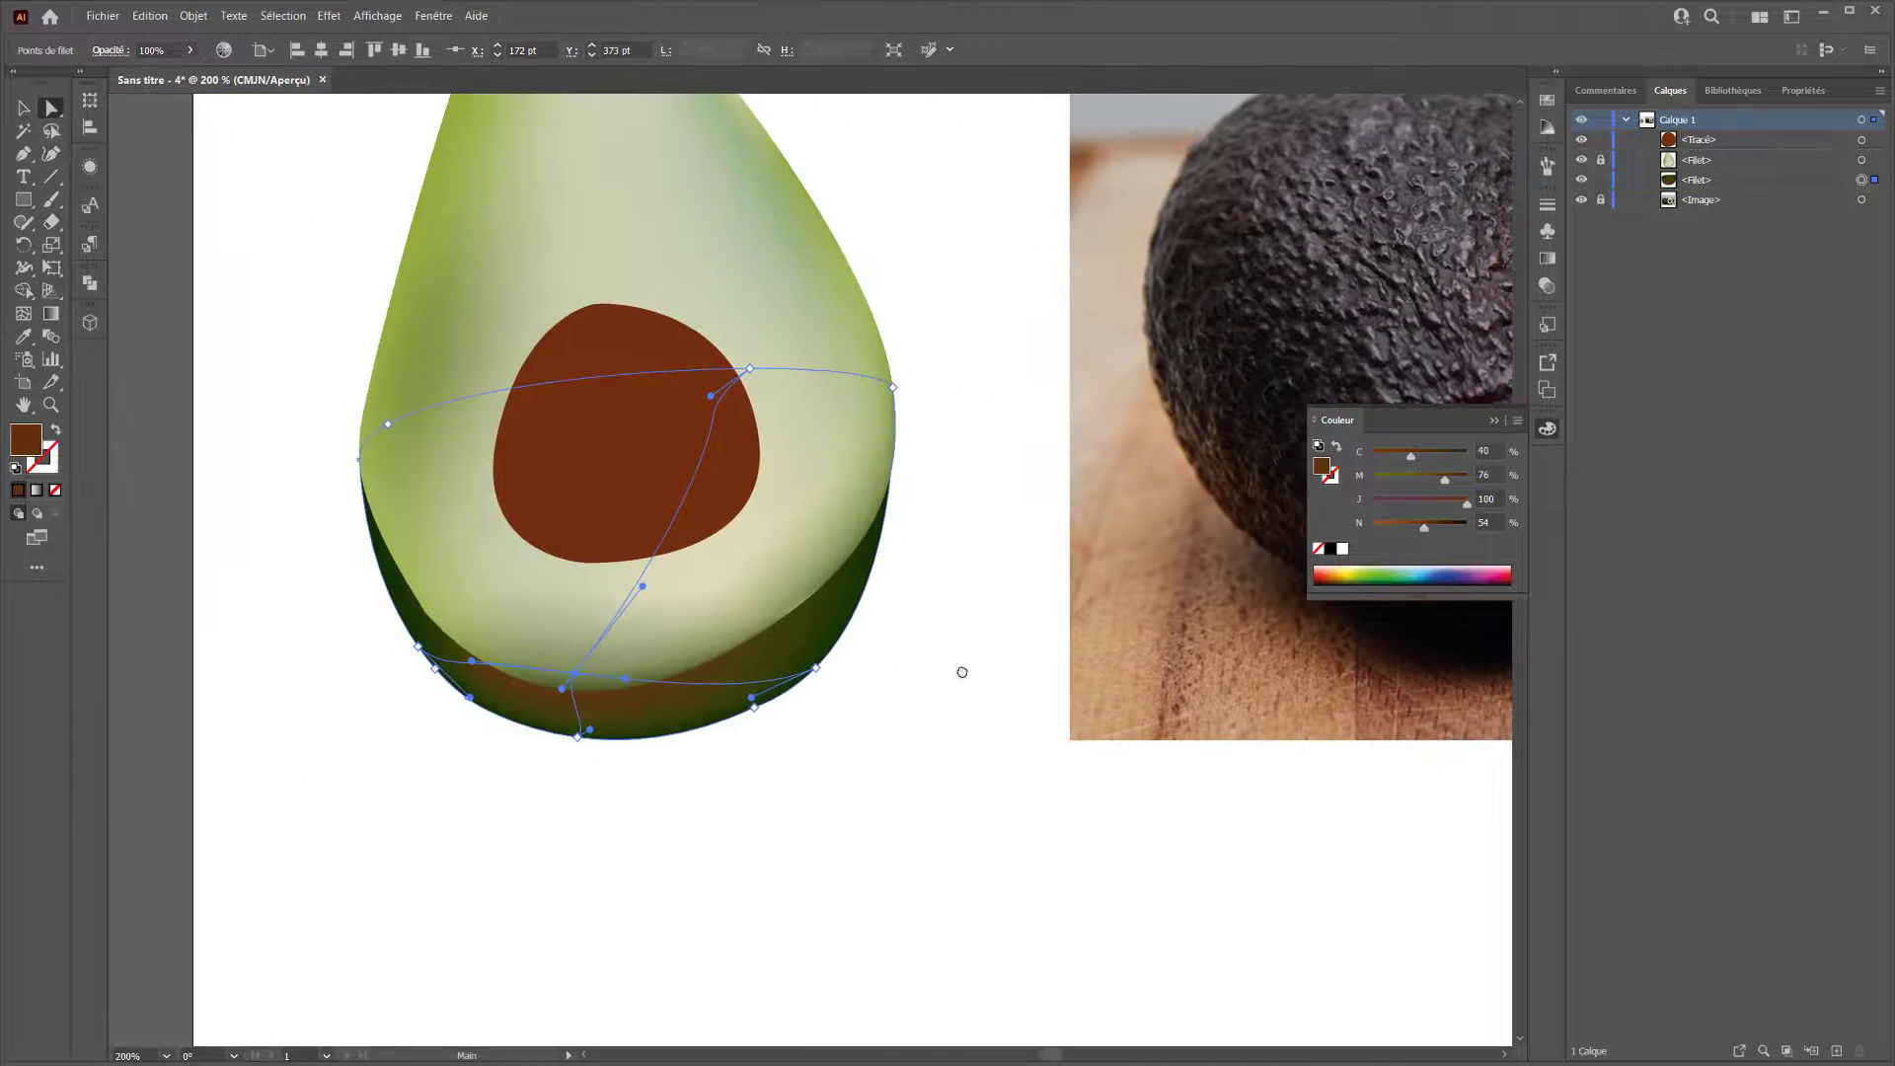
# Delete the inner brown mesh point from the skin mesh.
pyautogui.click(573, 683)
pyautogui.click(575, 676)
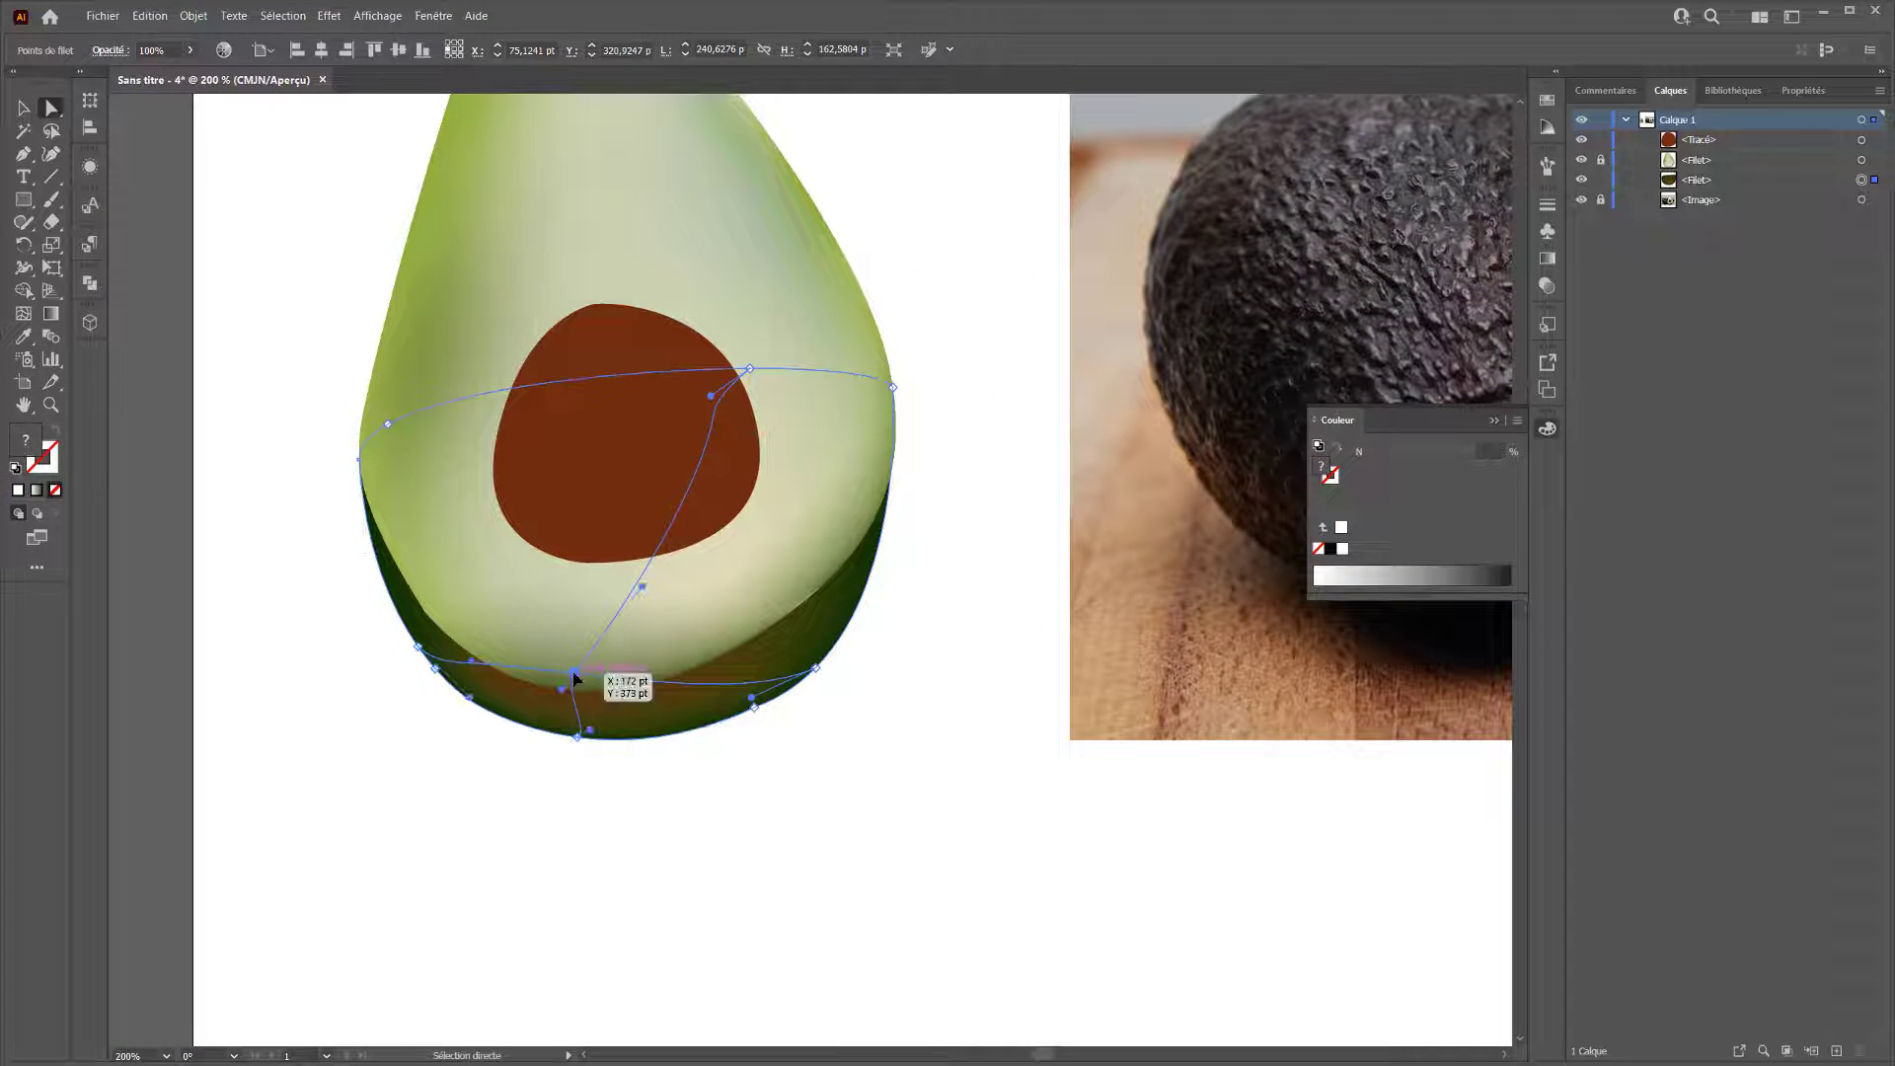
pyautogui.press('Delete')
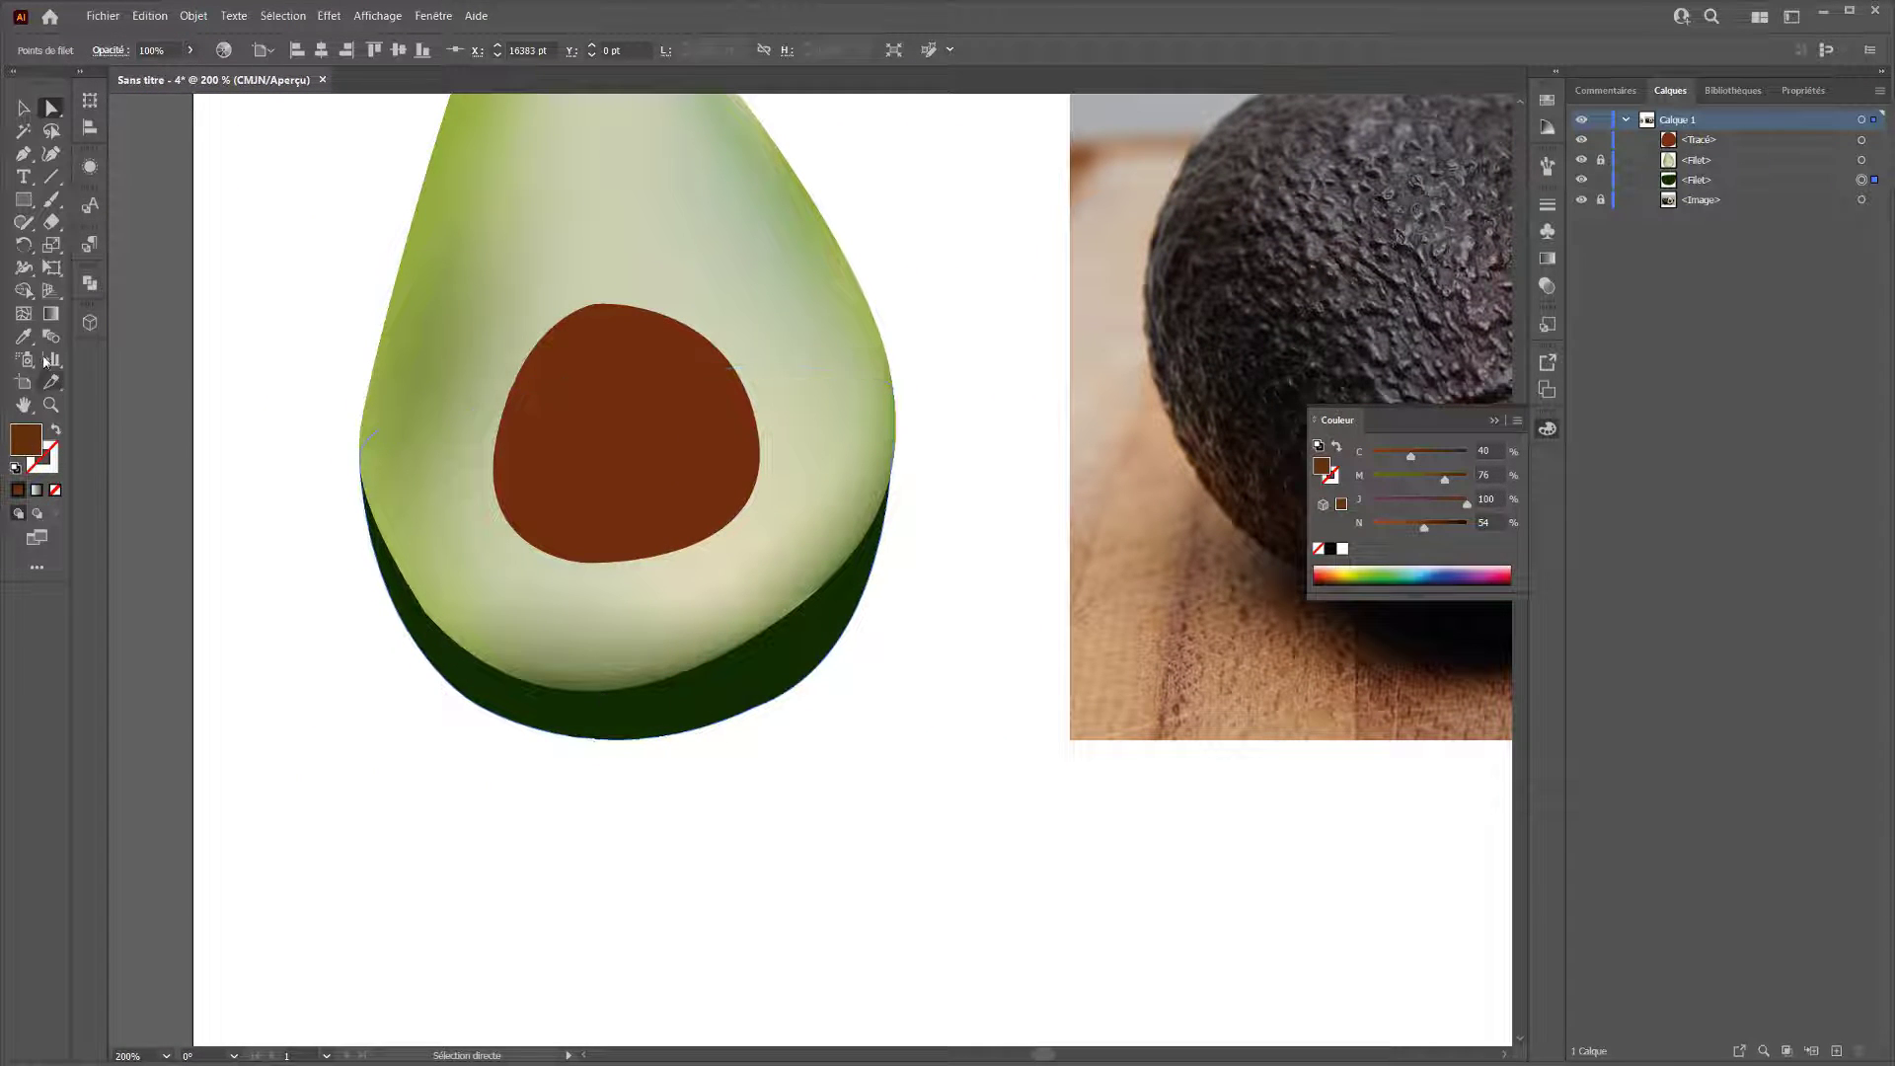
# Add a brown mesh point on the skin's lower right at about X 277 pt, Y 368 pt, set its black to 70%, and deselect.
pyautogui.click(22, 313)
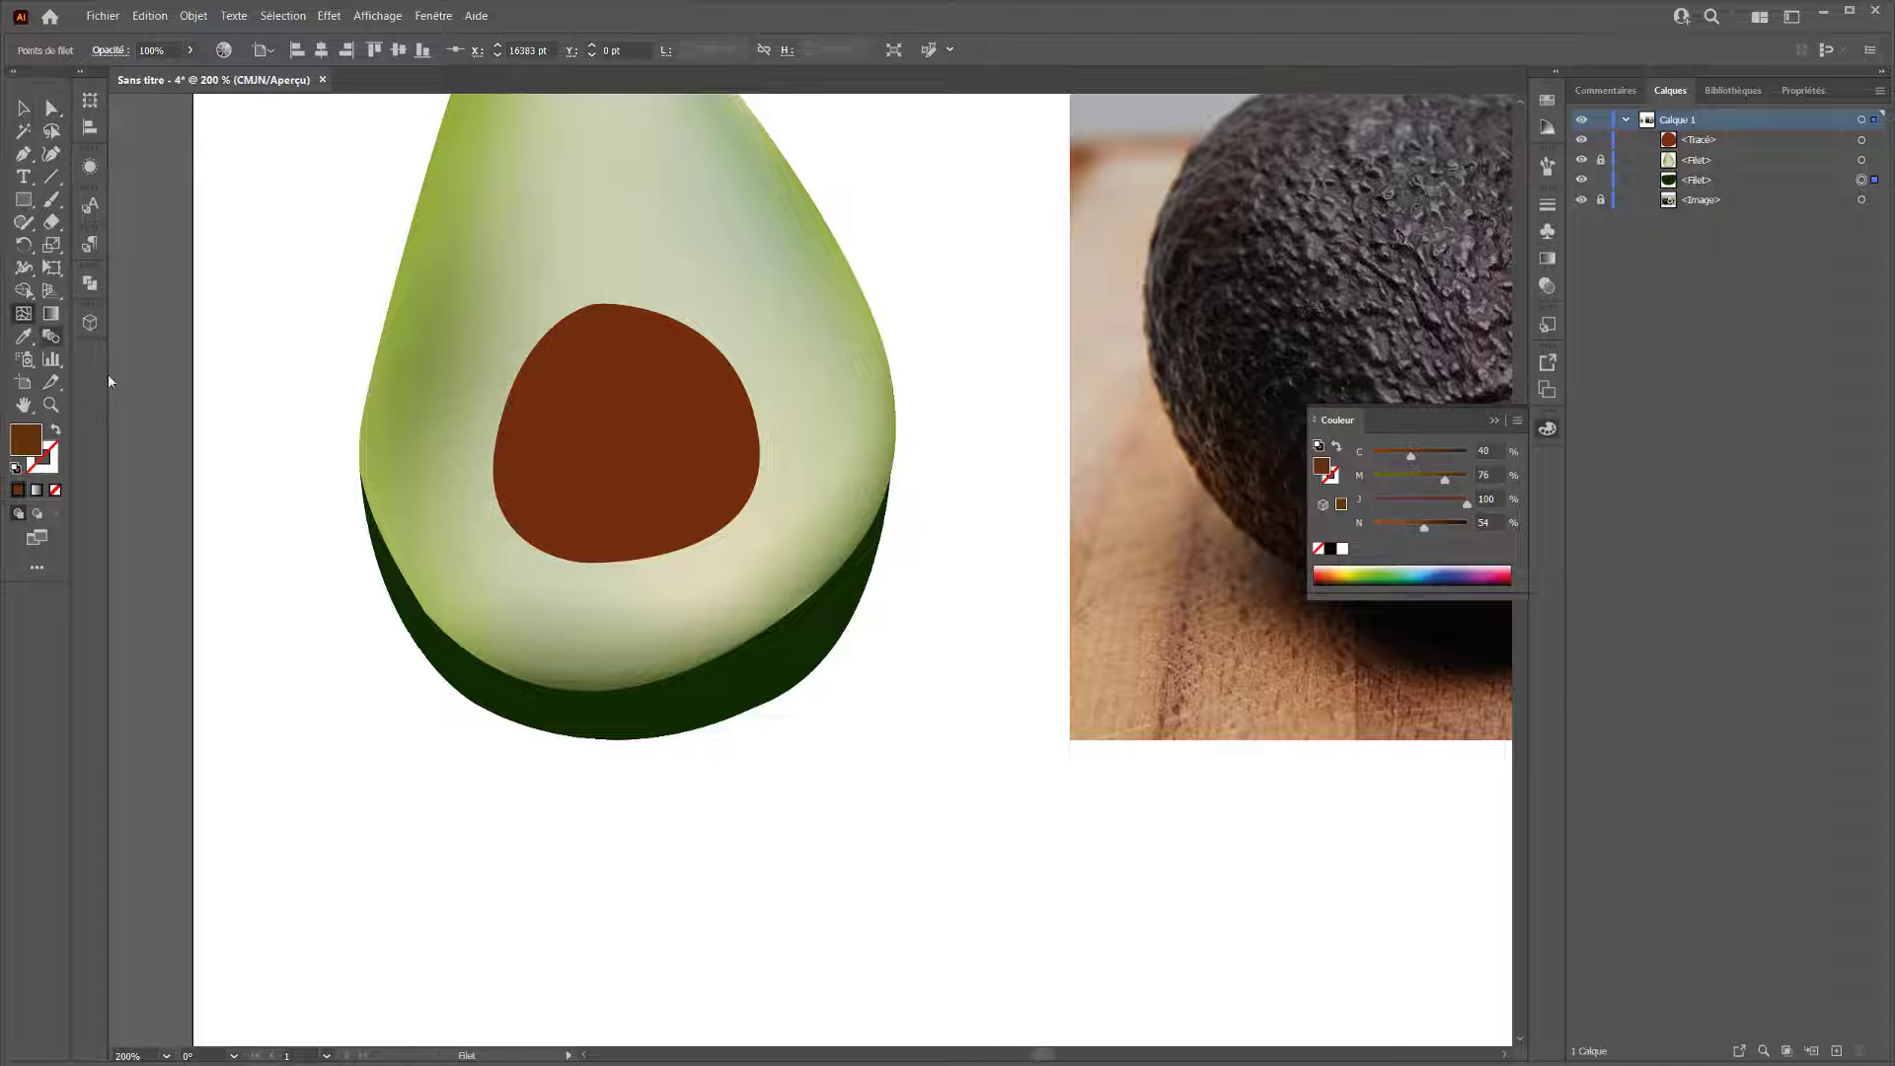
pyautogui.click(810, 660)
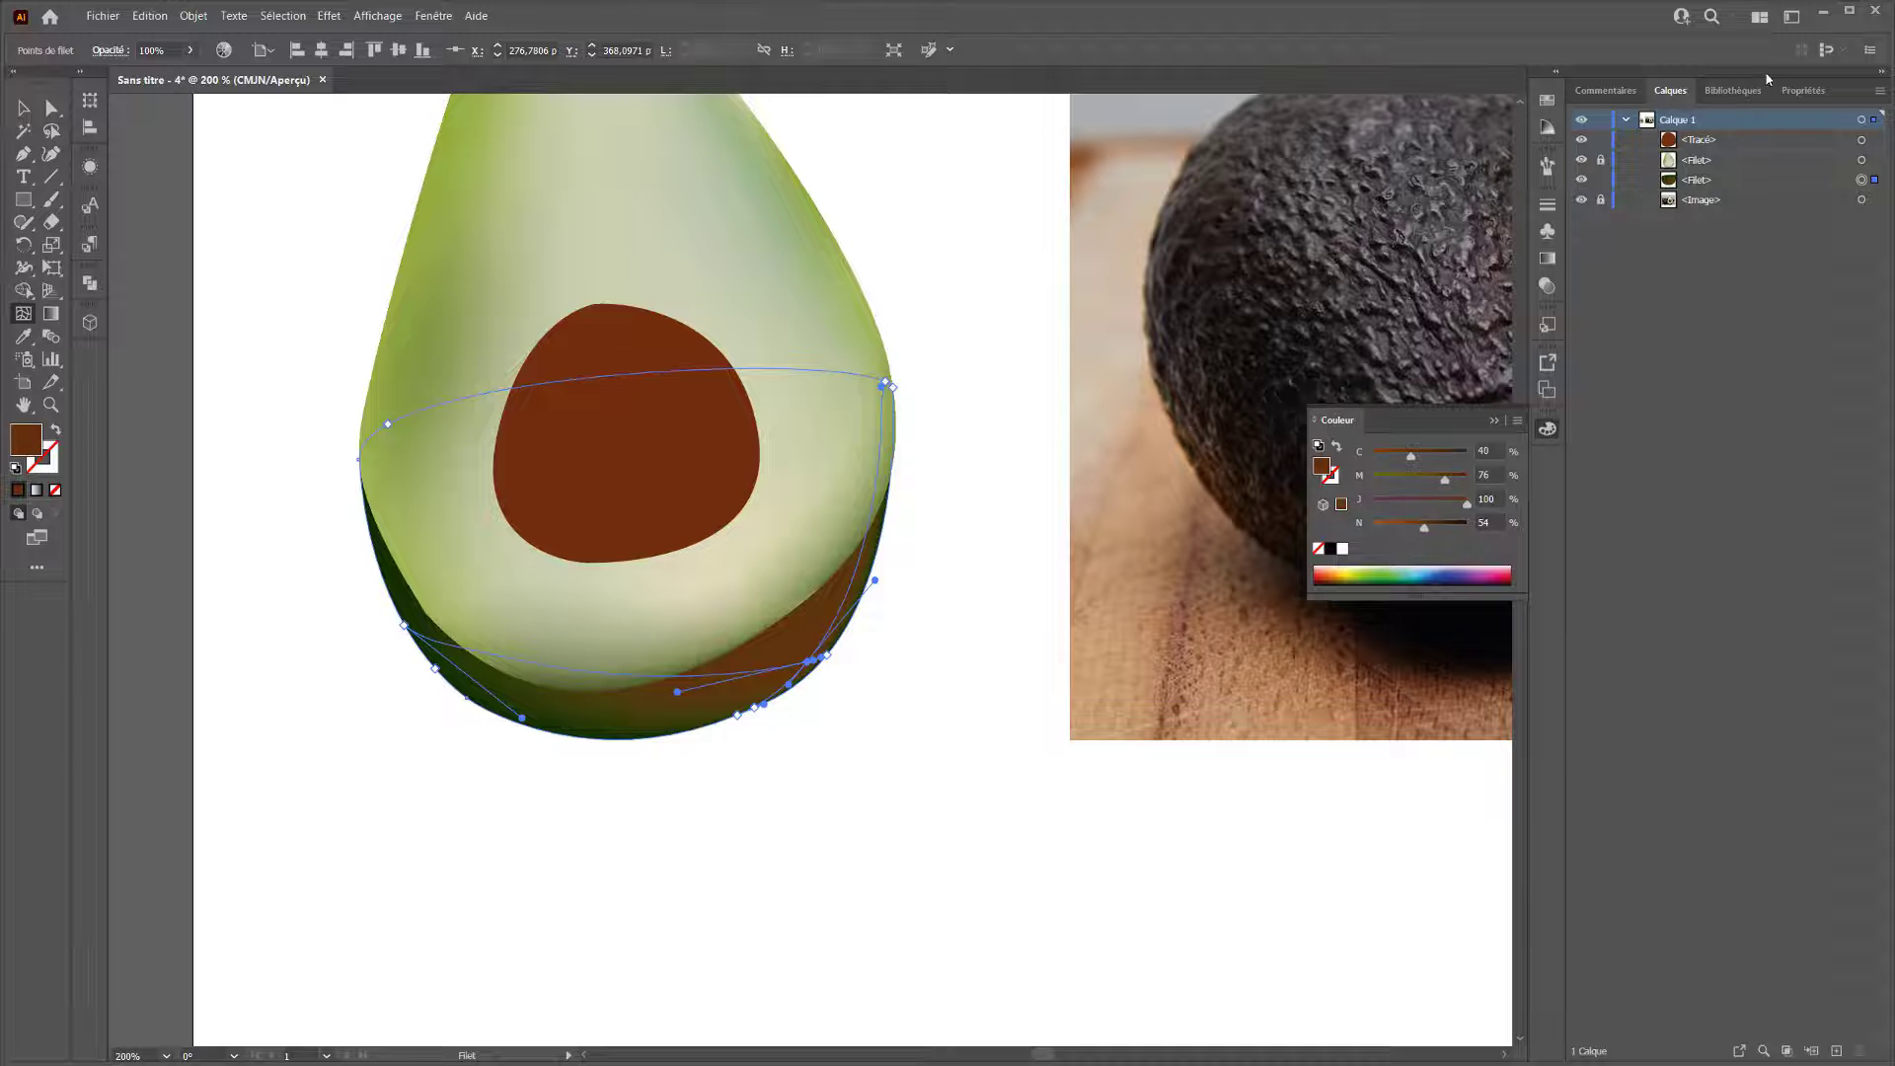
pyautogui.click(1806, 90)
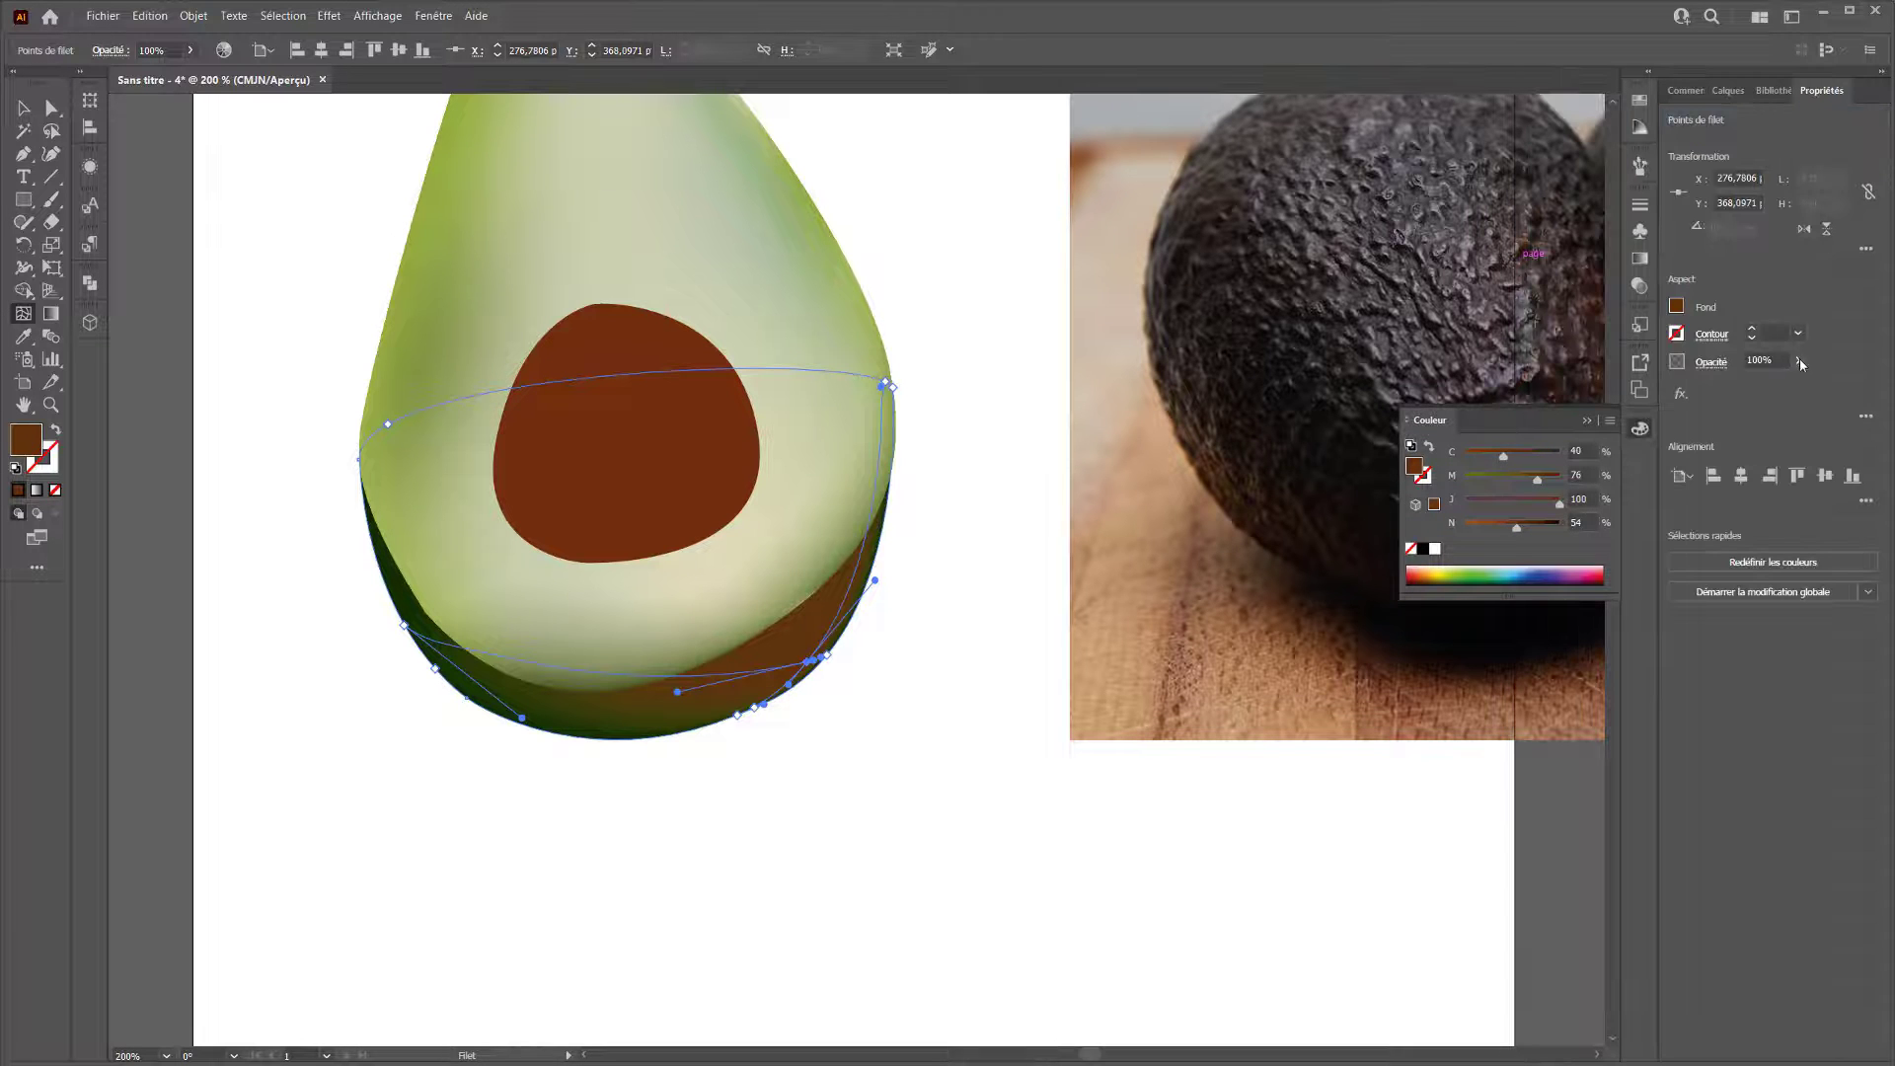
pyautogui.moveTo(1772, 388); pyautogui.dragTo(1839, 383)
pyautogui.moveTo(1520, 530); pyautogui.dragTo(1531, 527)
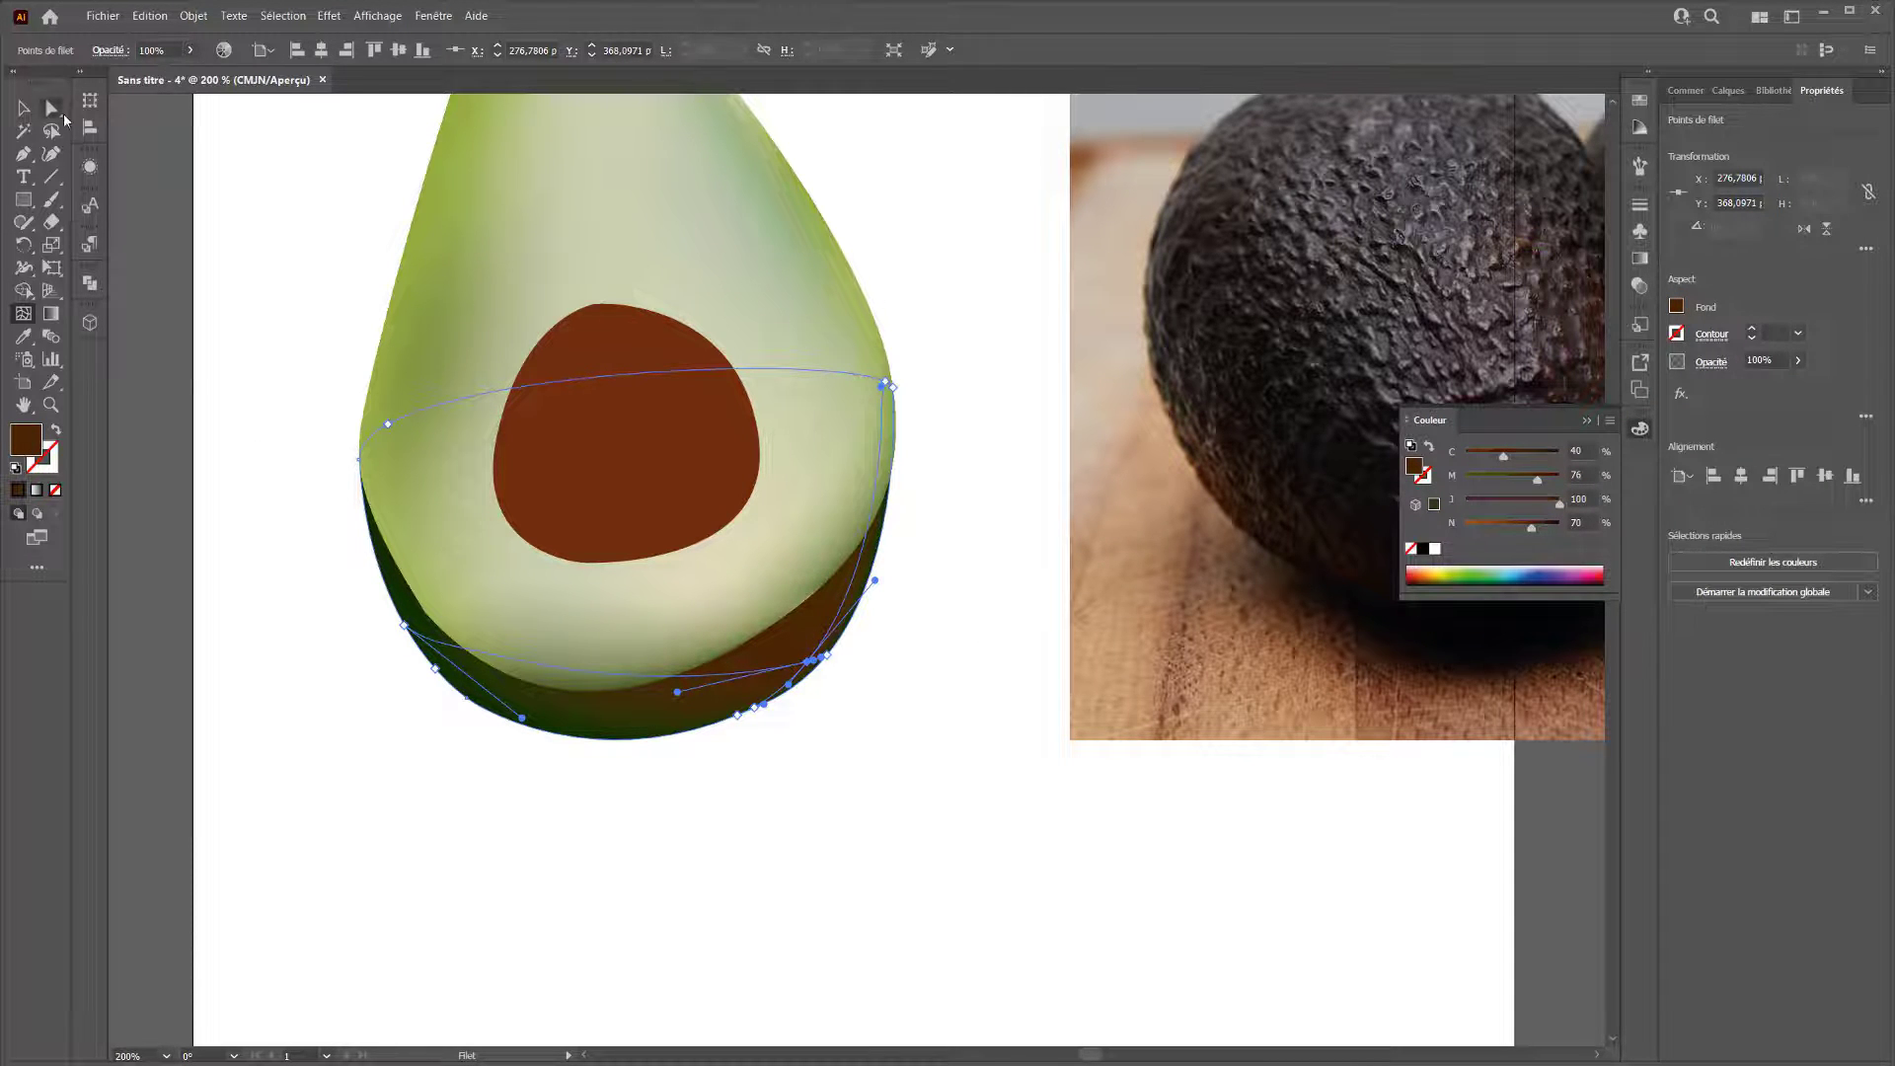
pyautogui.click(24, 107)
pyautogui.click(466, 728)
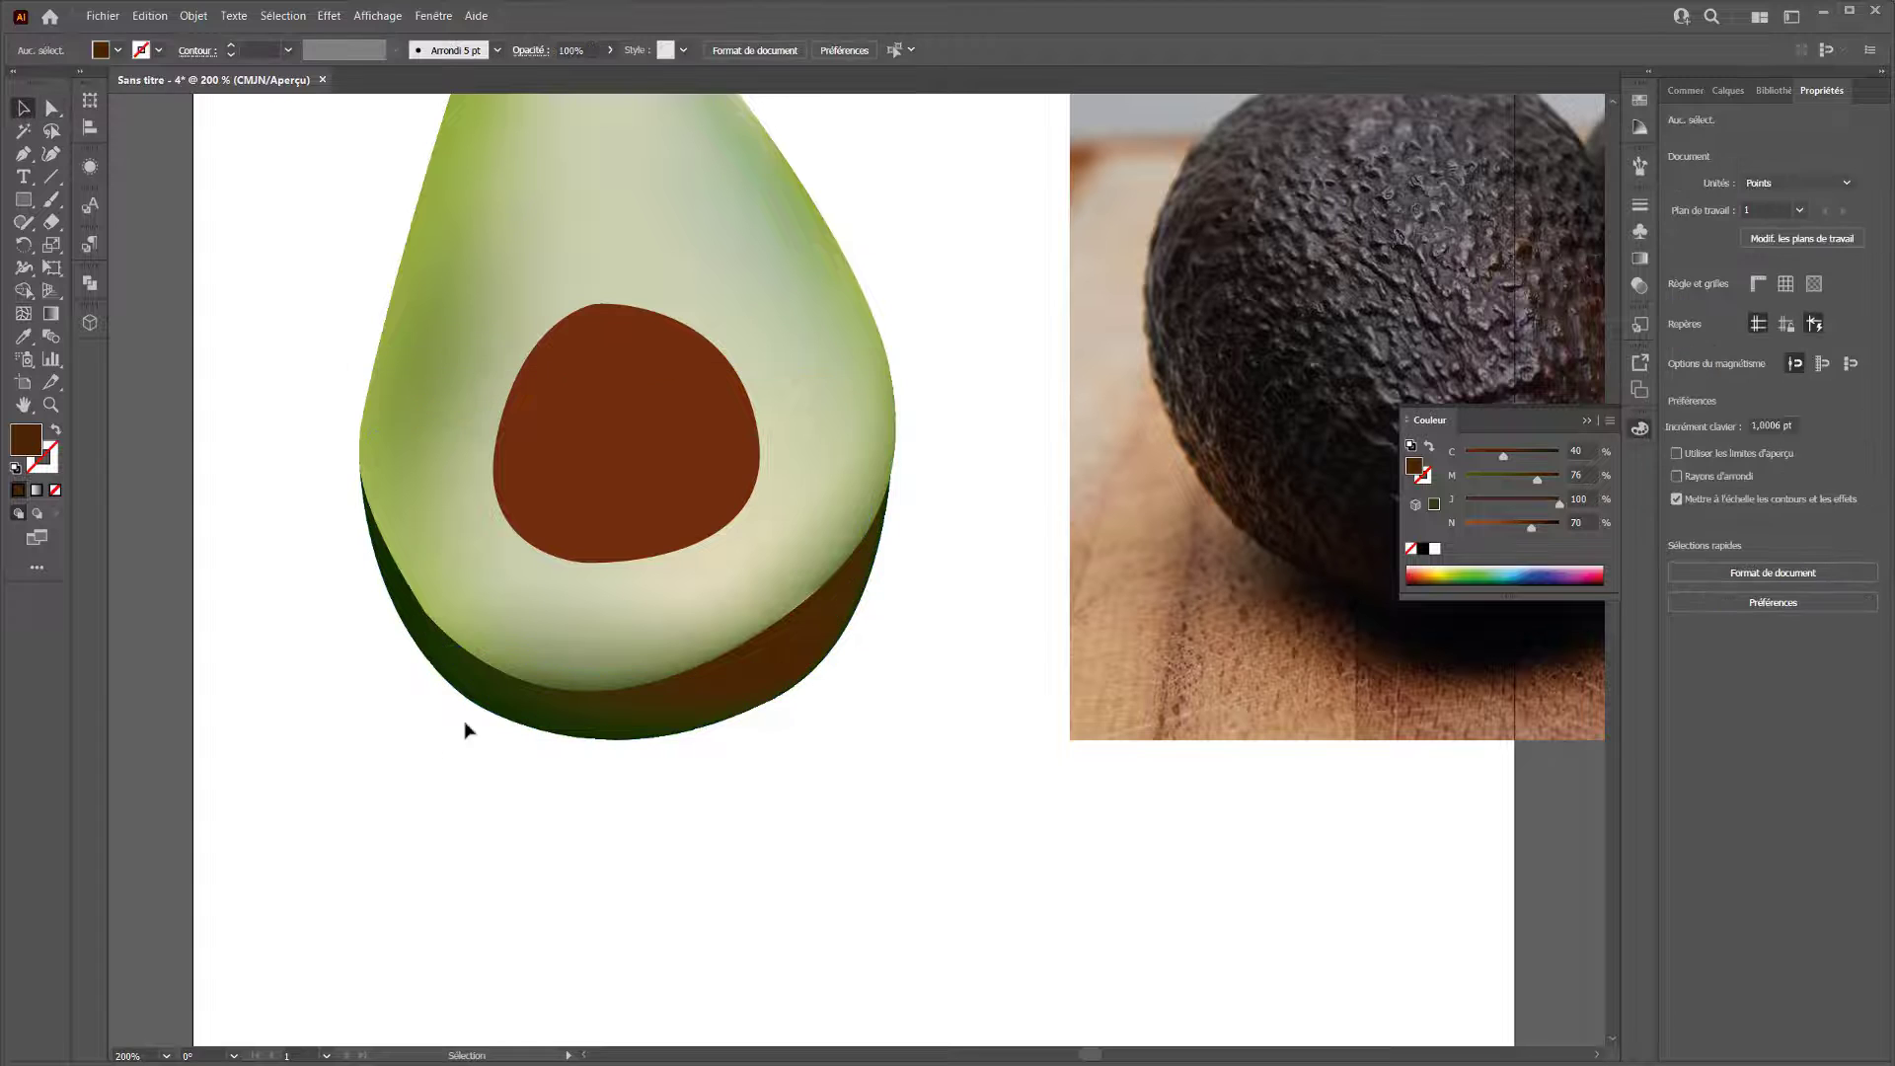
# Darken the brown mesh point on the skin's lower right by setting its black to 79%.
pyautogui.click(808, 668)
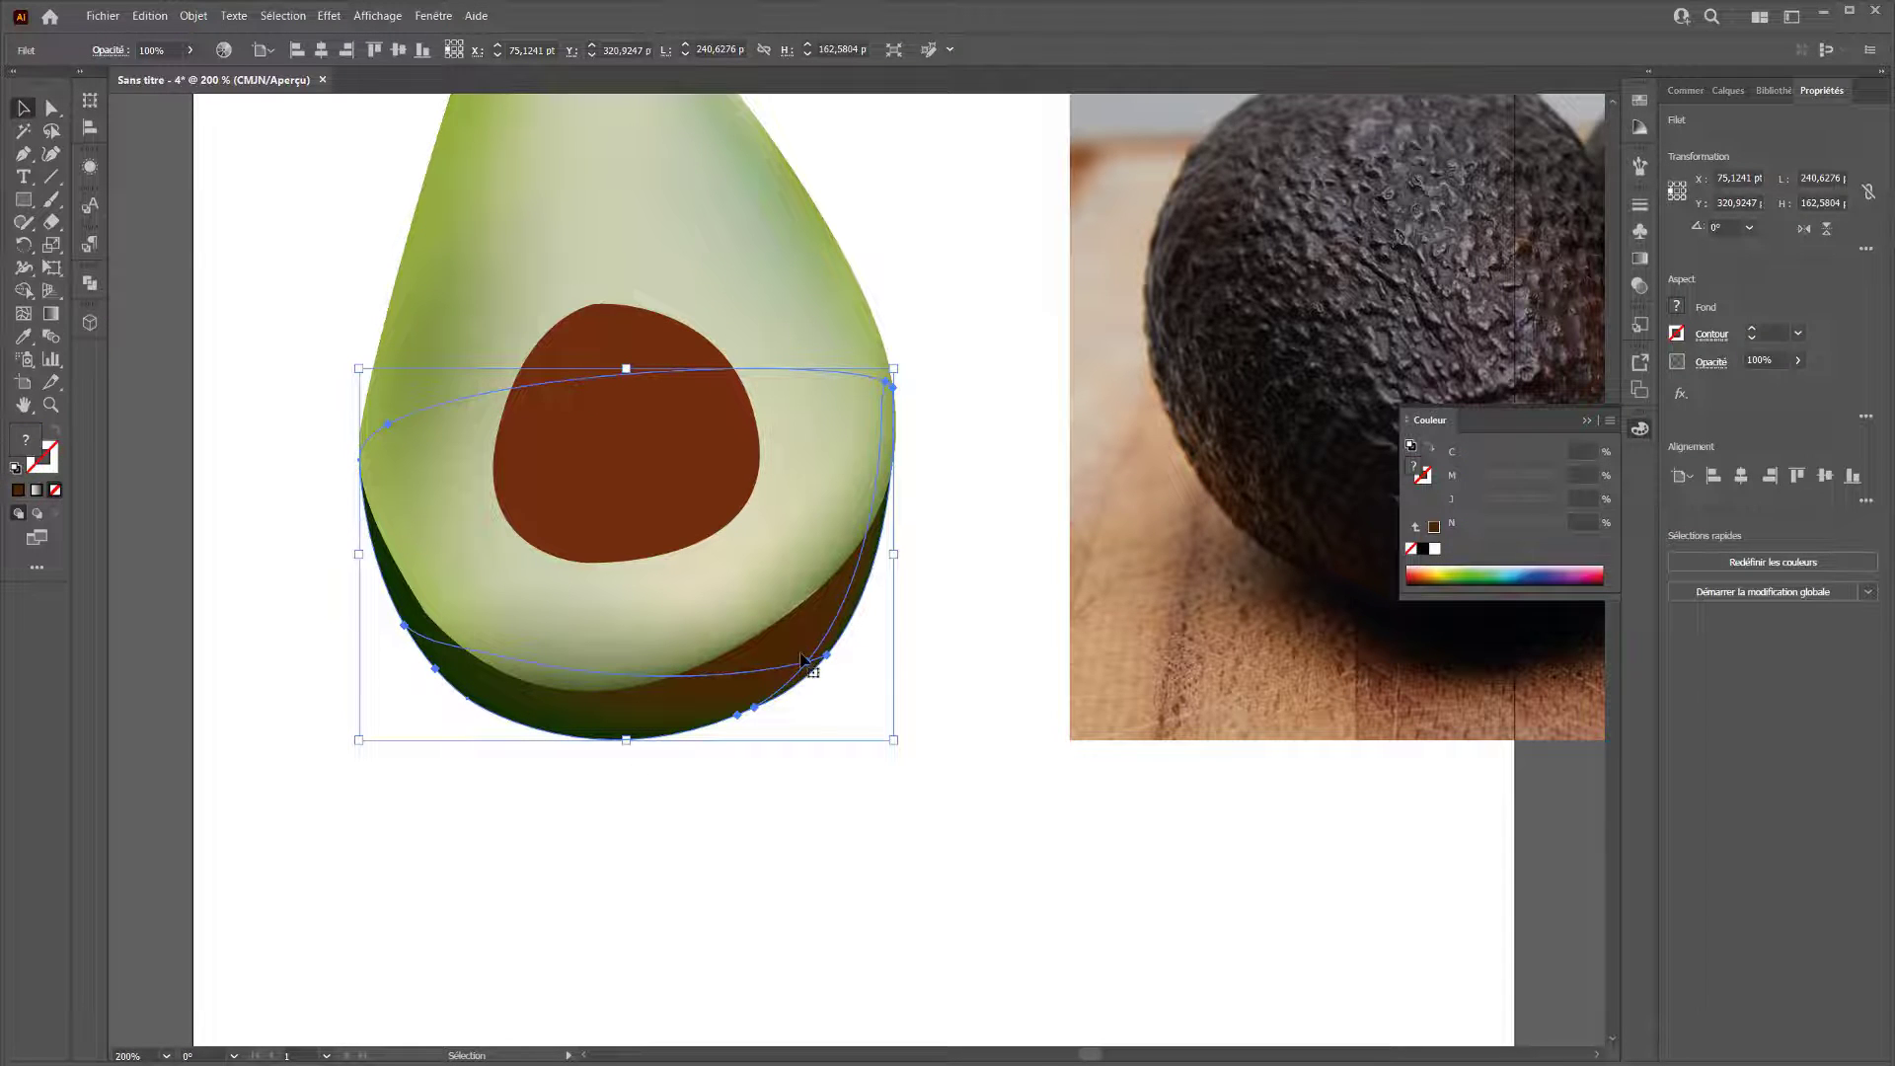
pyautogui.press('a')
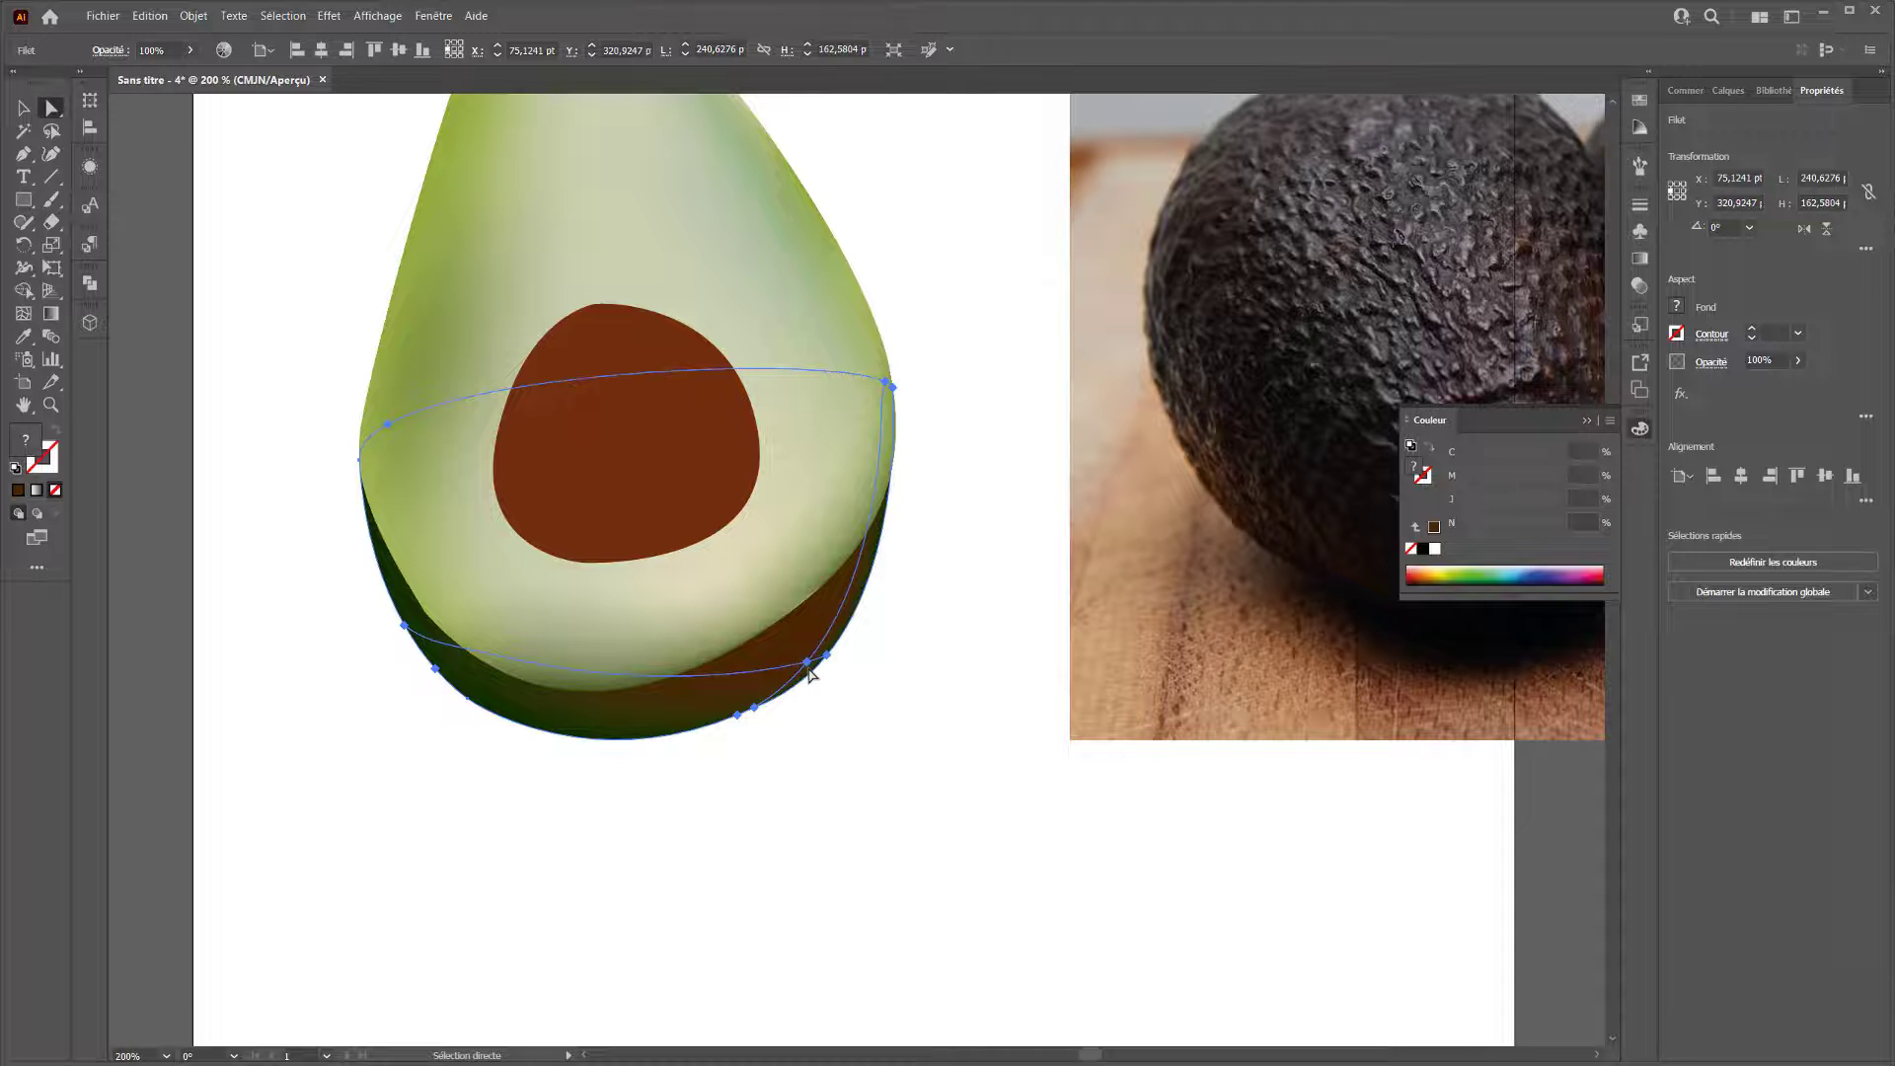
pyautogui.click(807, 662)
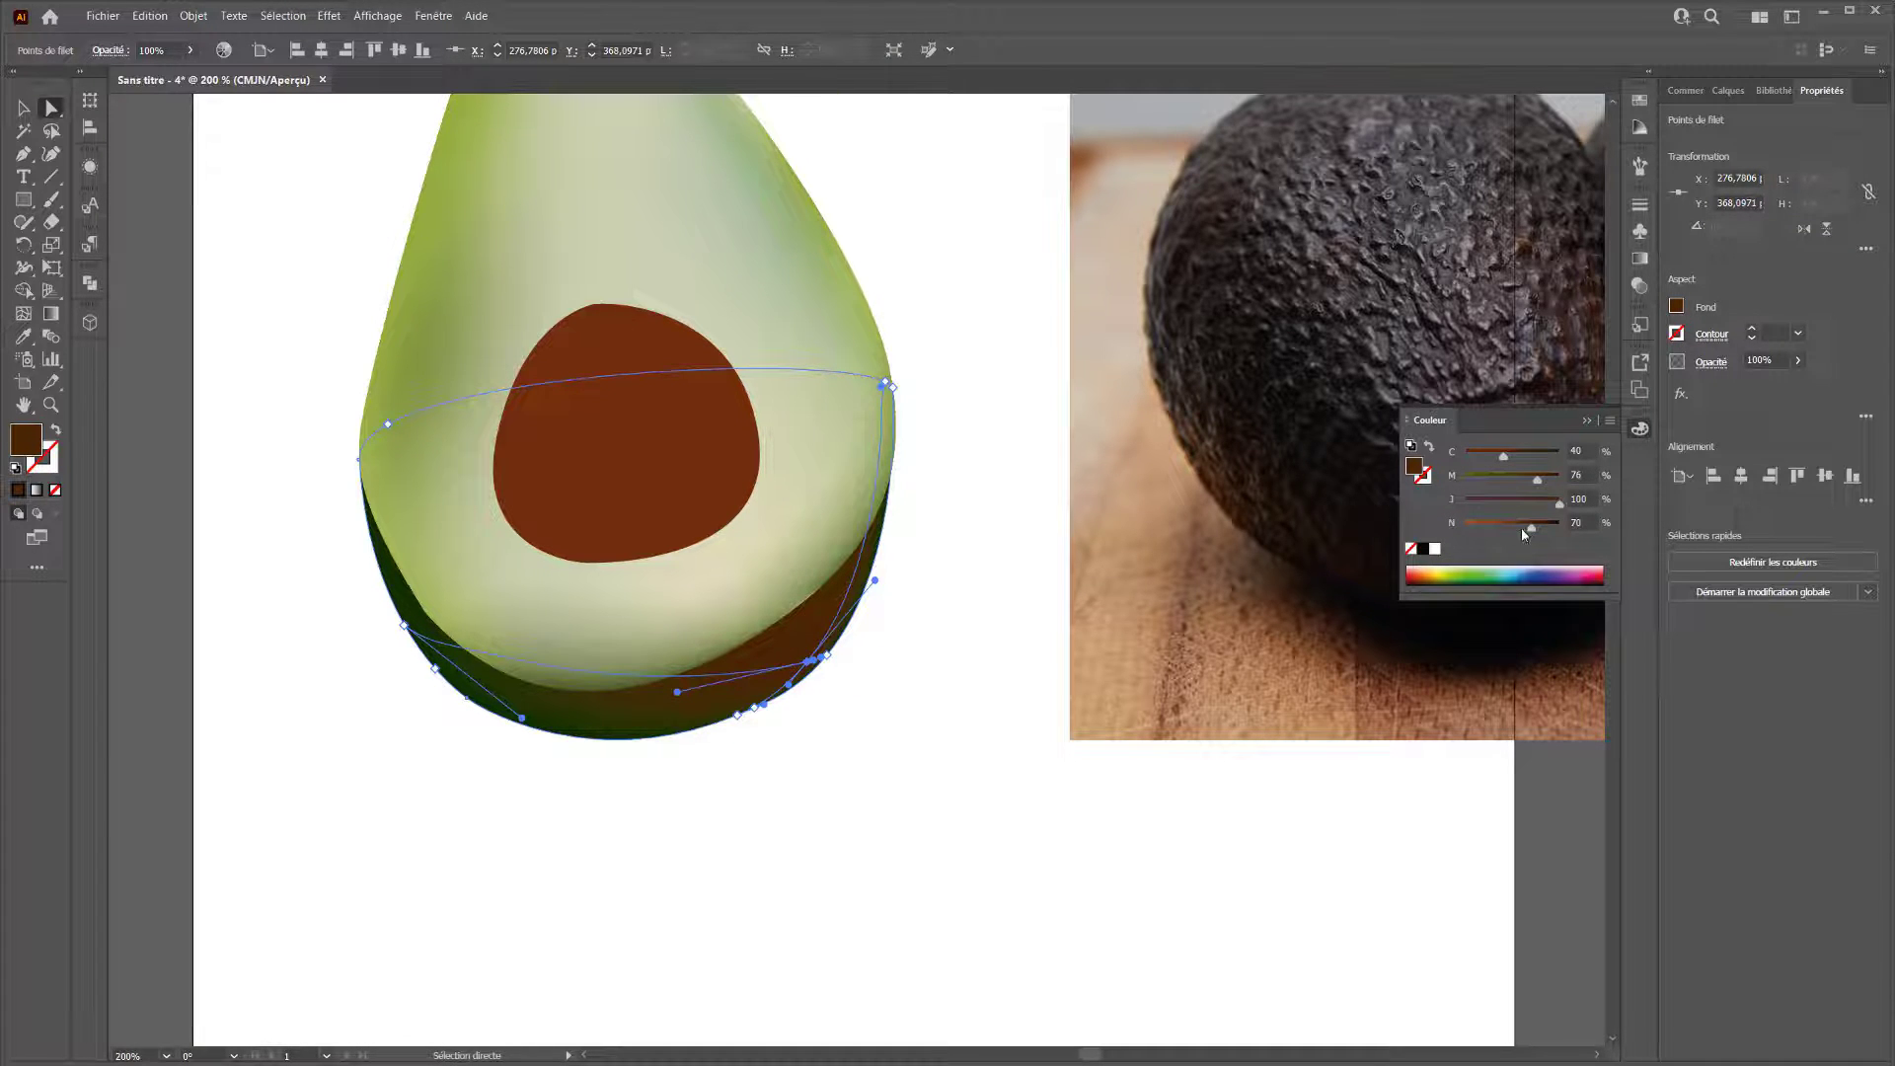
pyautogui.moveTo(1523, 530); pyautogui.dragTo(1540, 529)
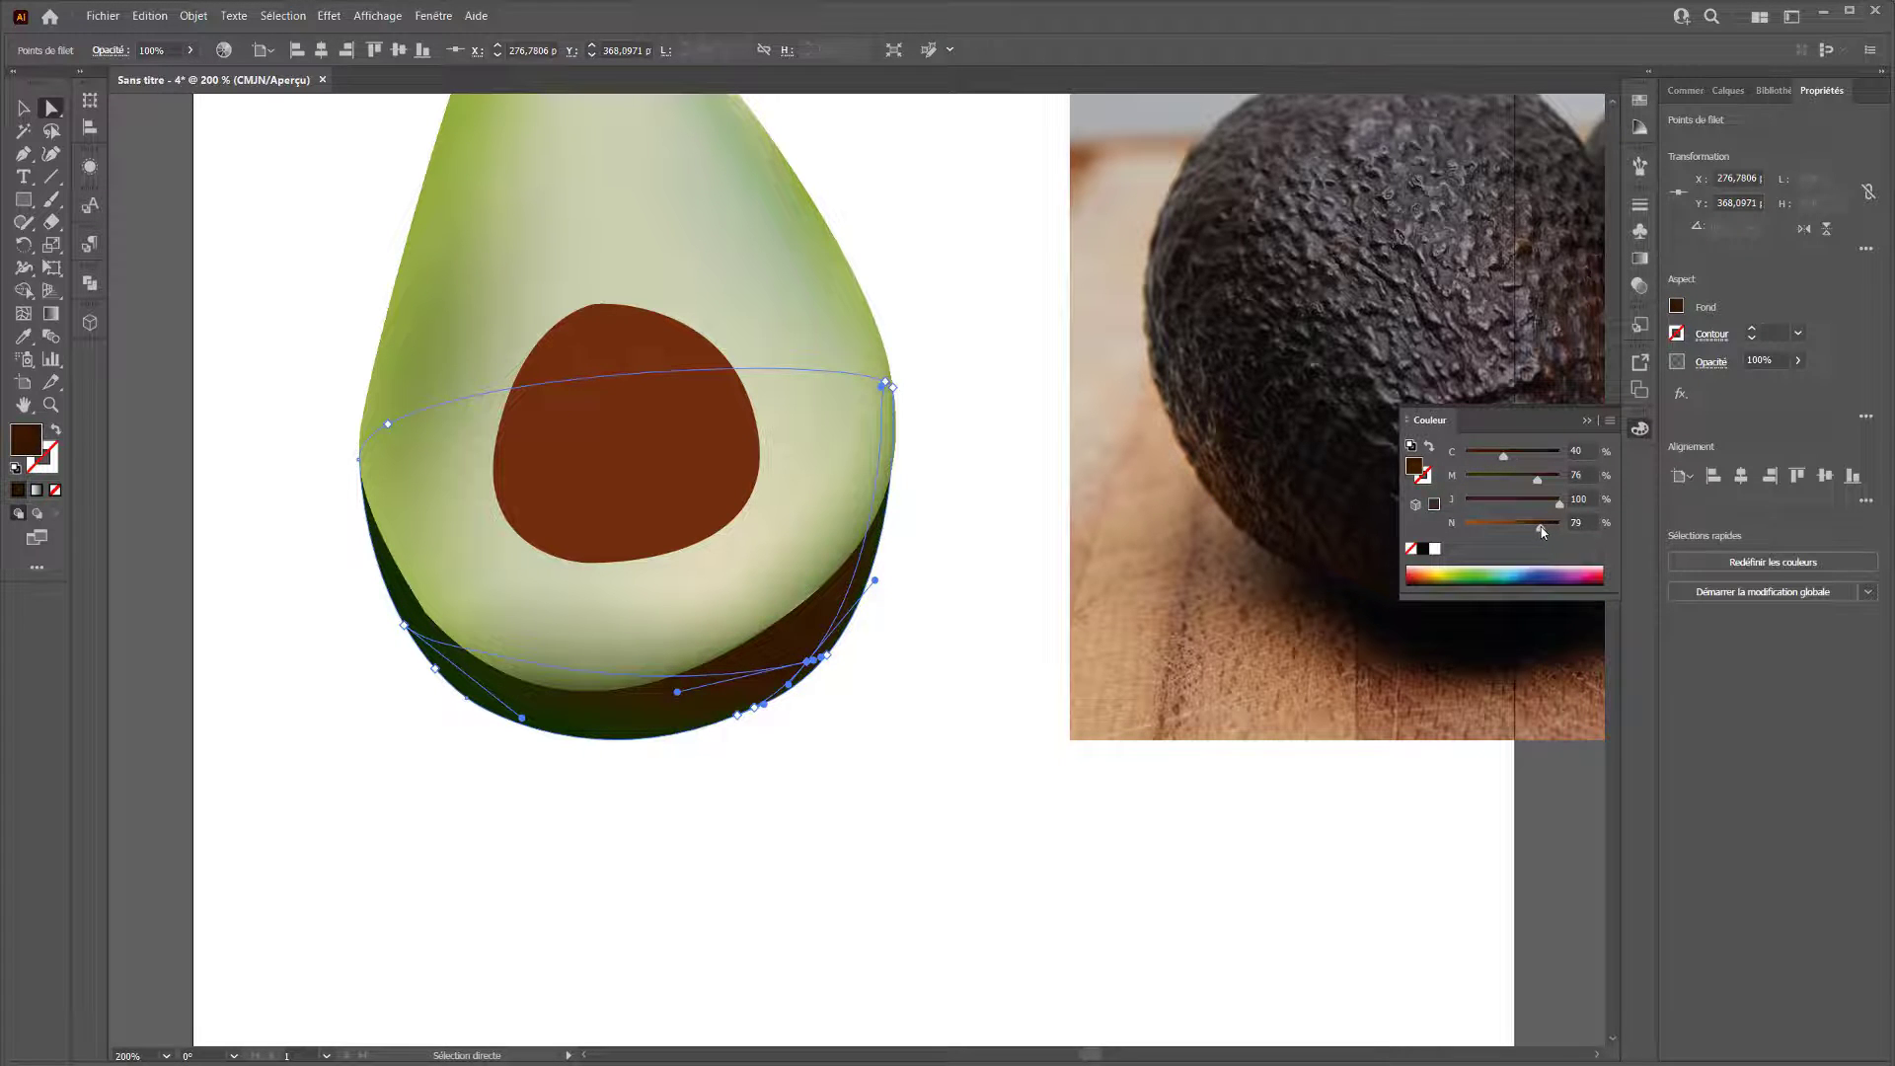
# Add a green mesh point on the skin's lower left at about X 119 pt, Y 361 pt and set its black to 75%.
pyautogui.click(446, 653)
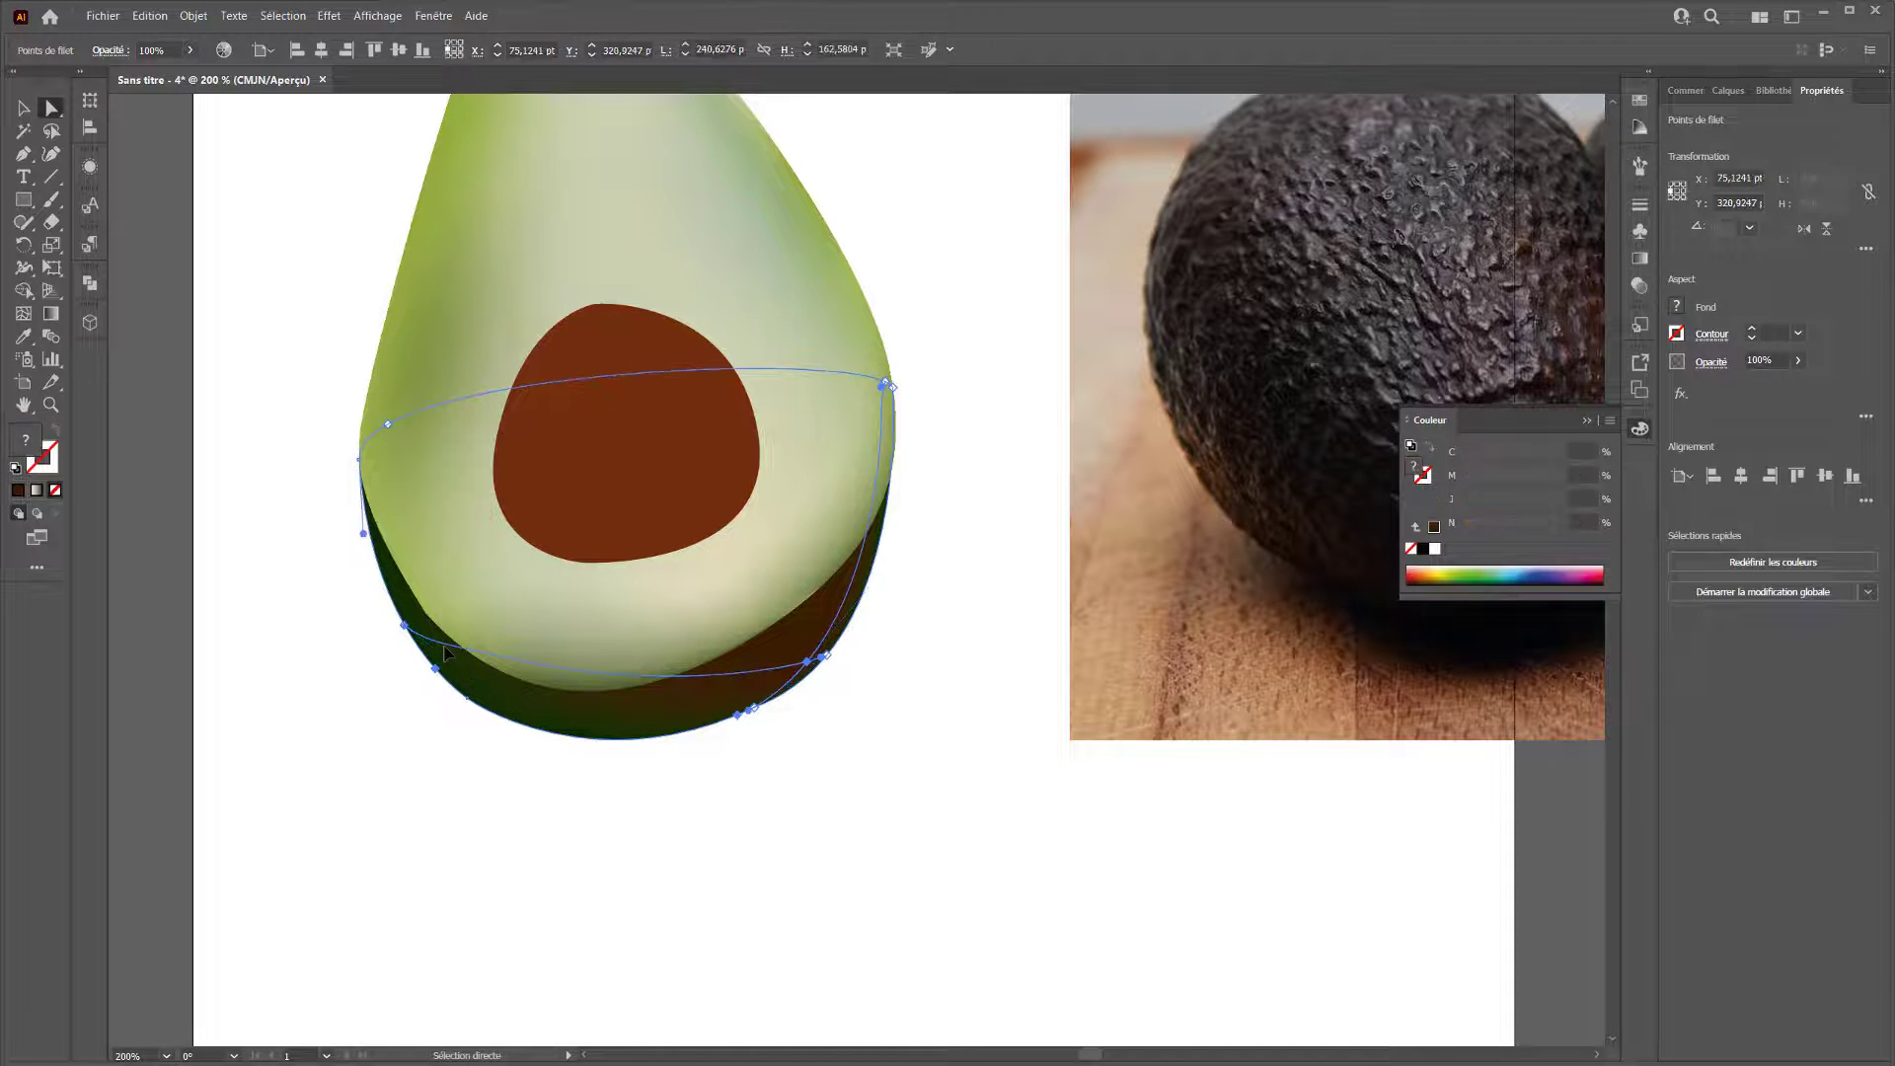
pyautogui.click(24, 314)
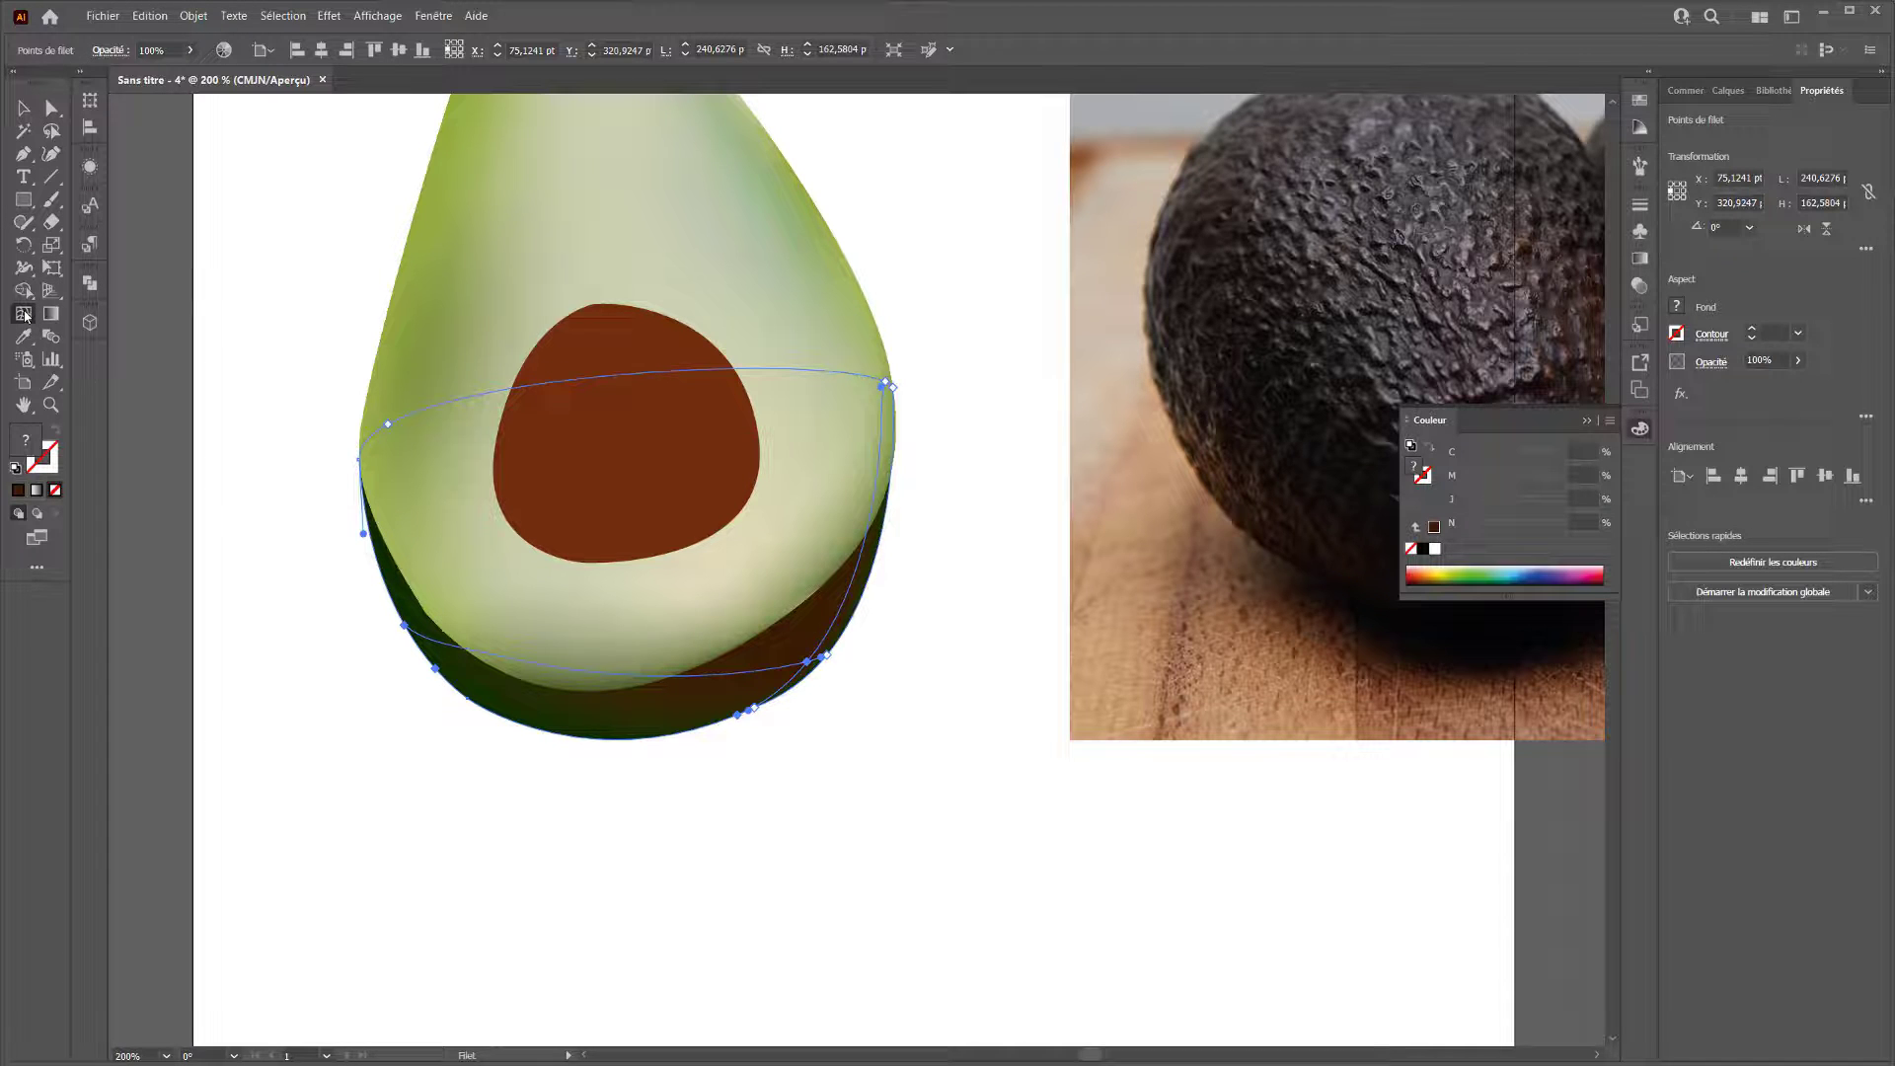
pyautogui.click(461, 652)
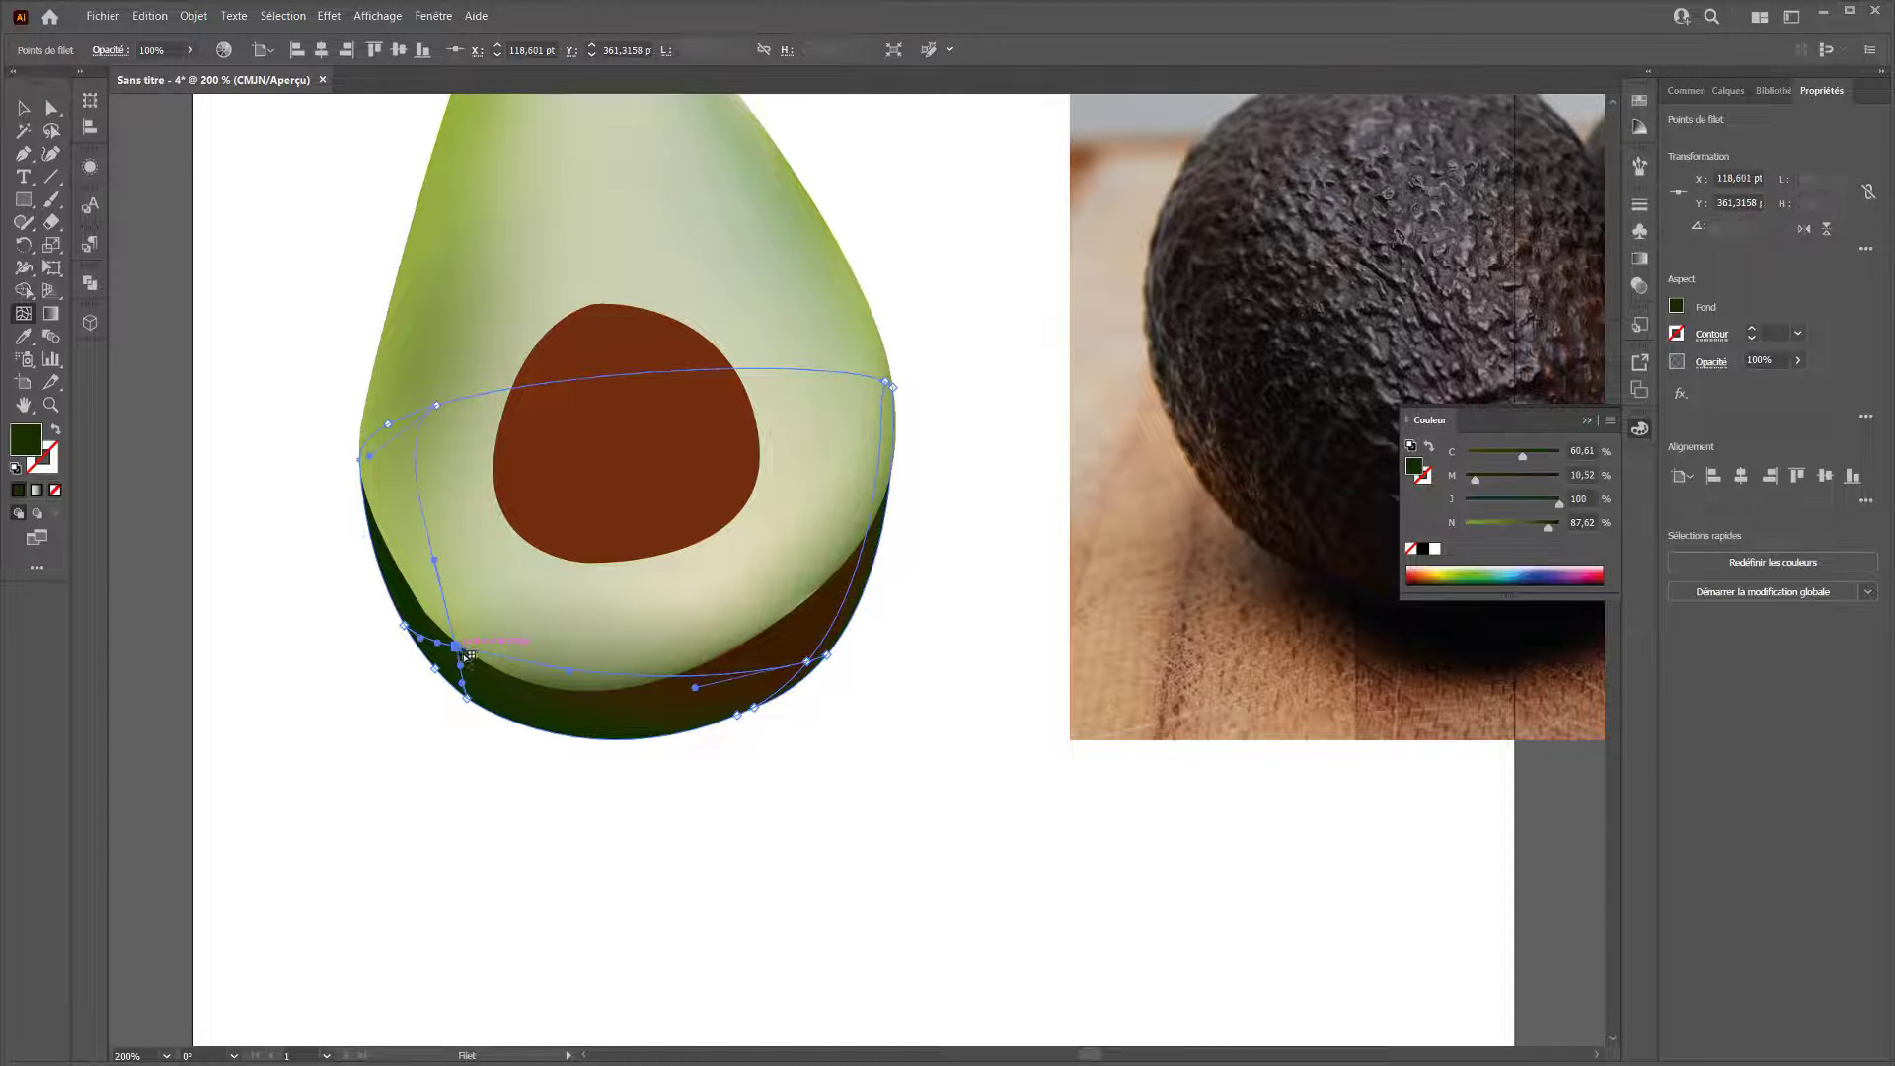
pyautogui.moveTo(1542, 530); pyautogui.dragTo(1536, 528)
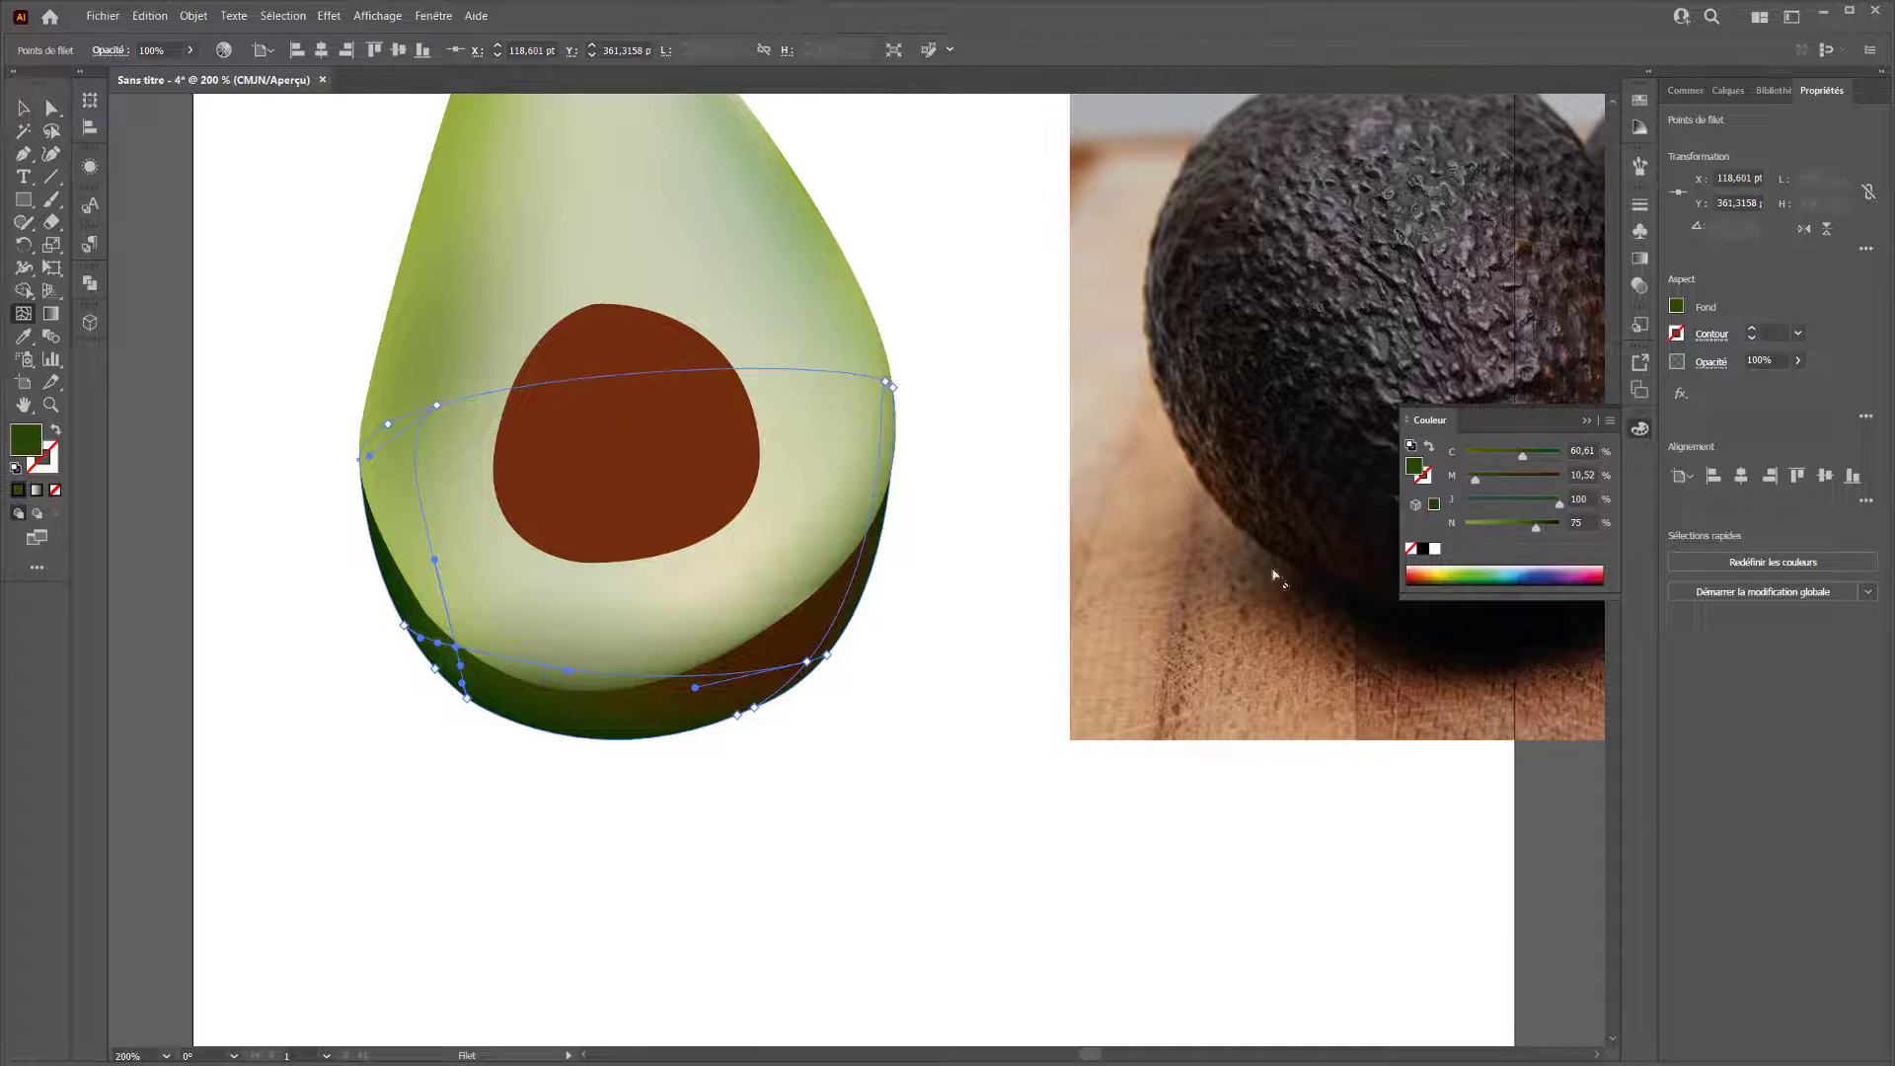
# Set the magenta of the skin's lower right brown mesh point to 51%.
pyautogui.click(809, 659)
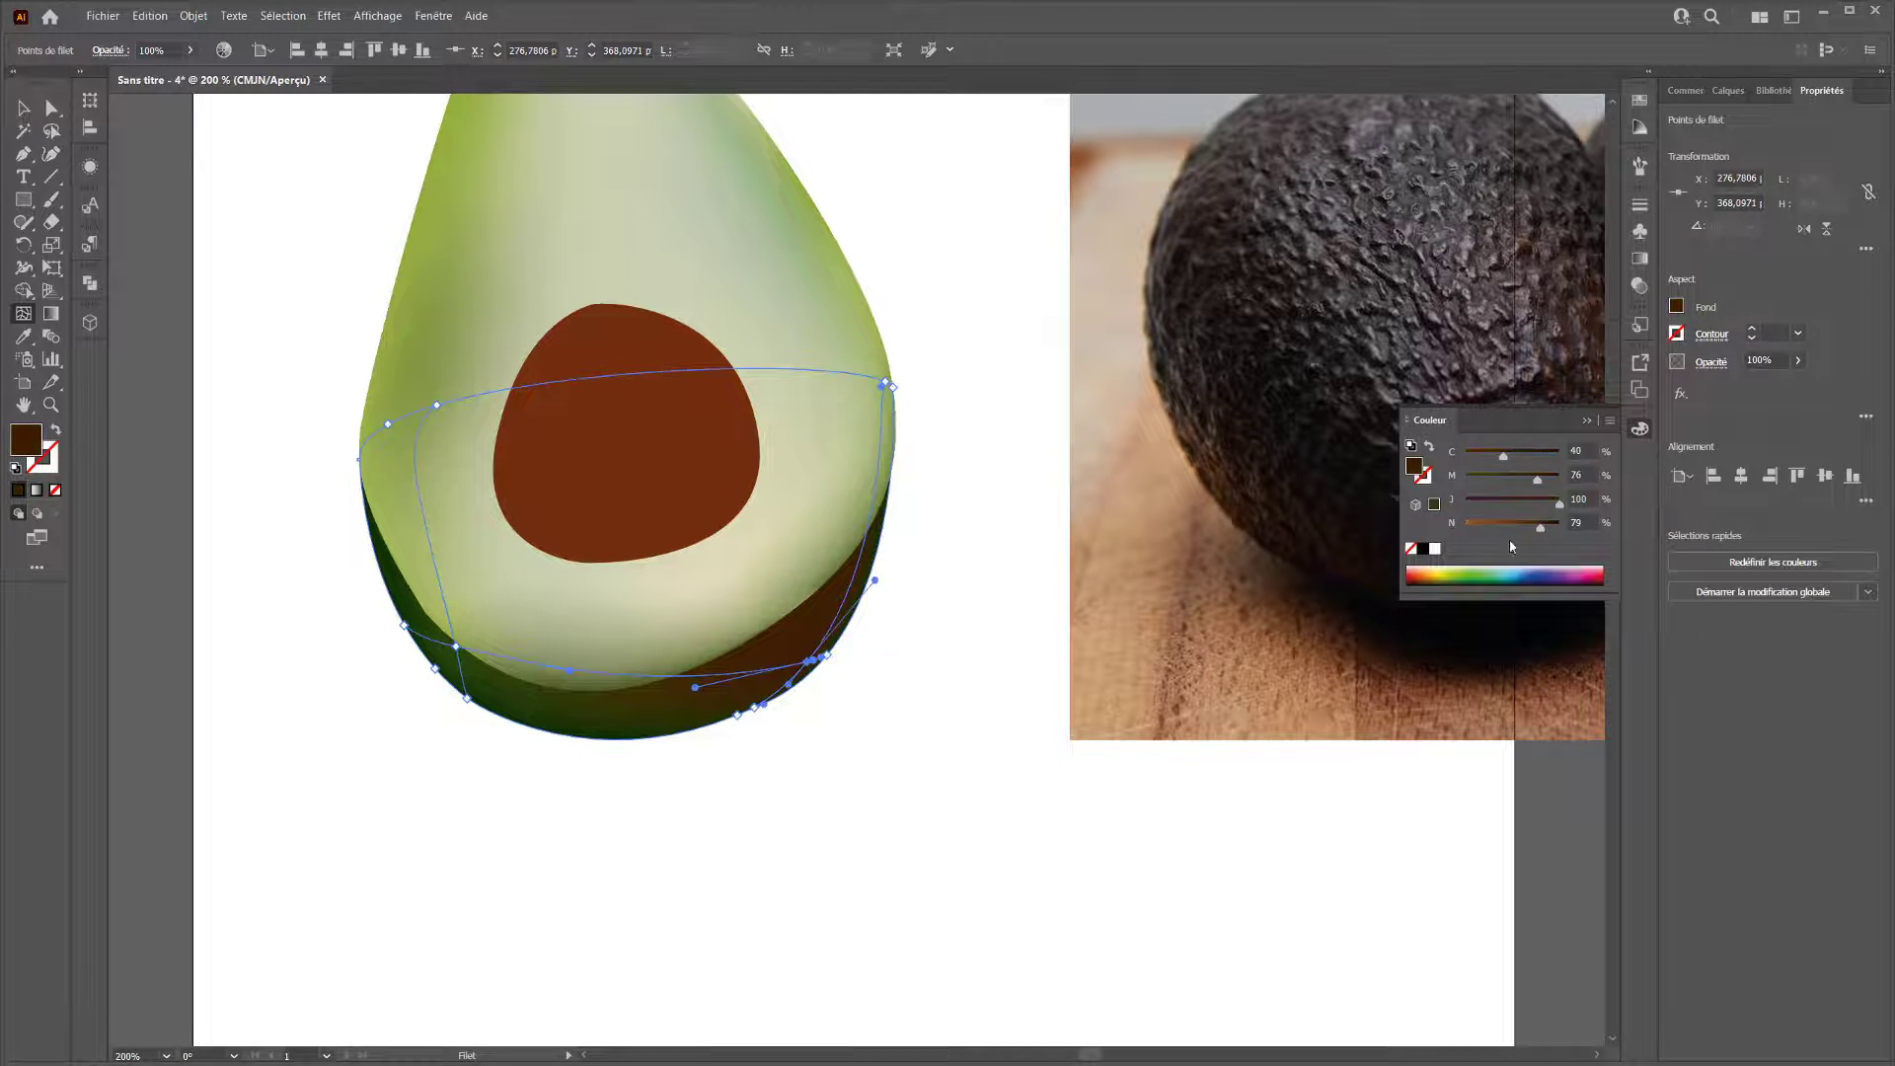
pyautogui.click(1494, 477)
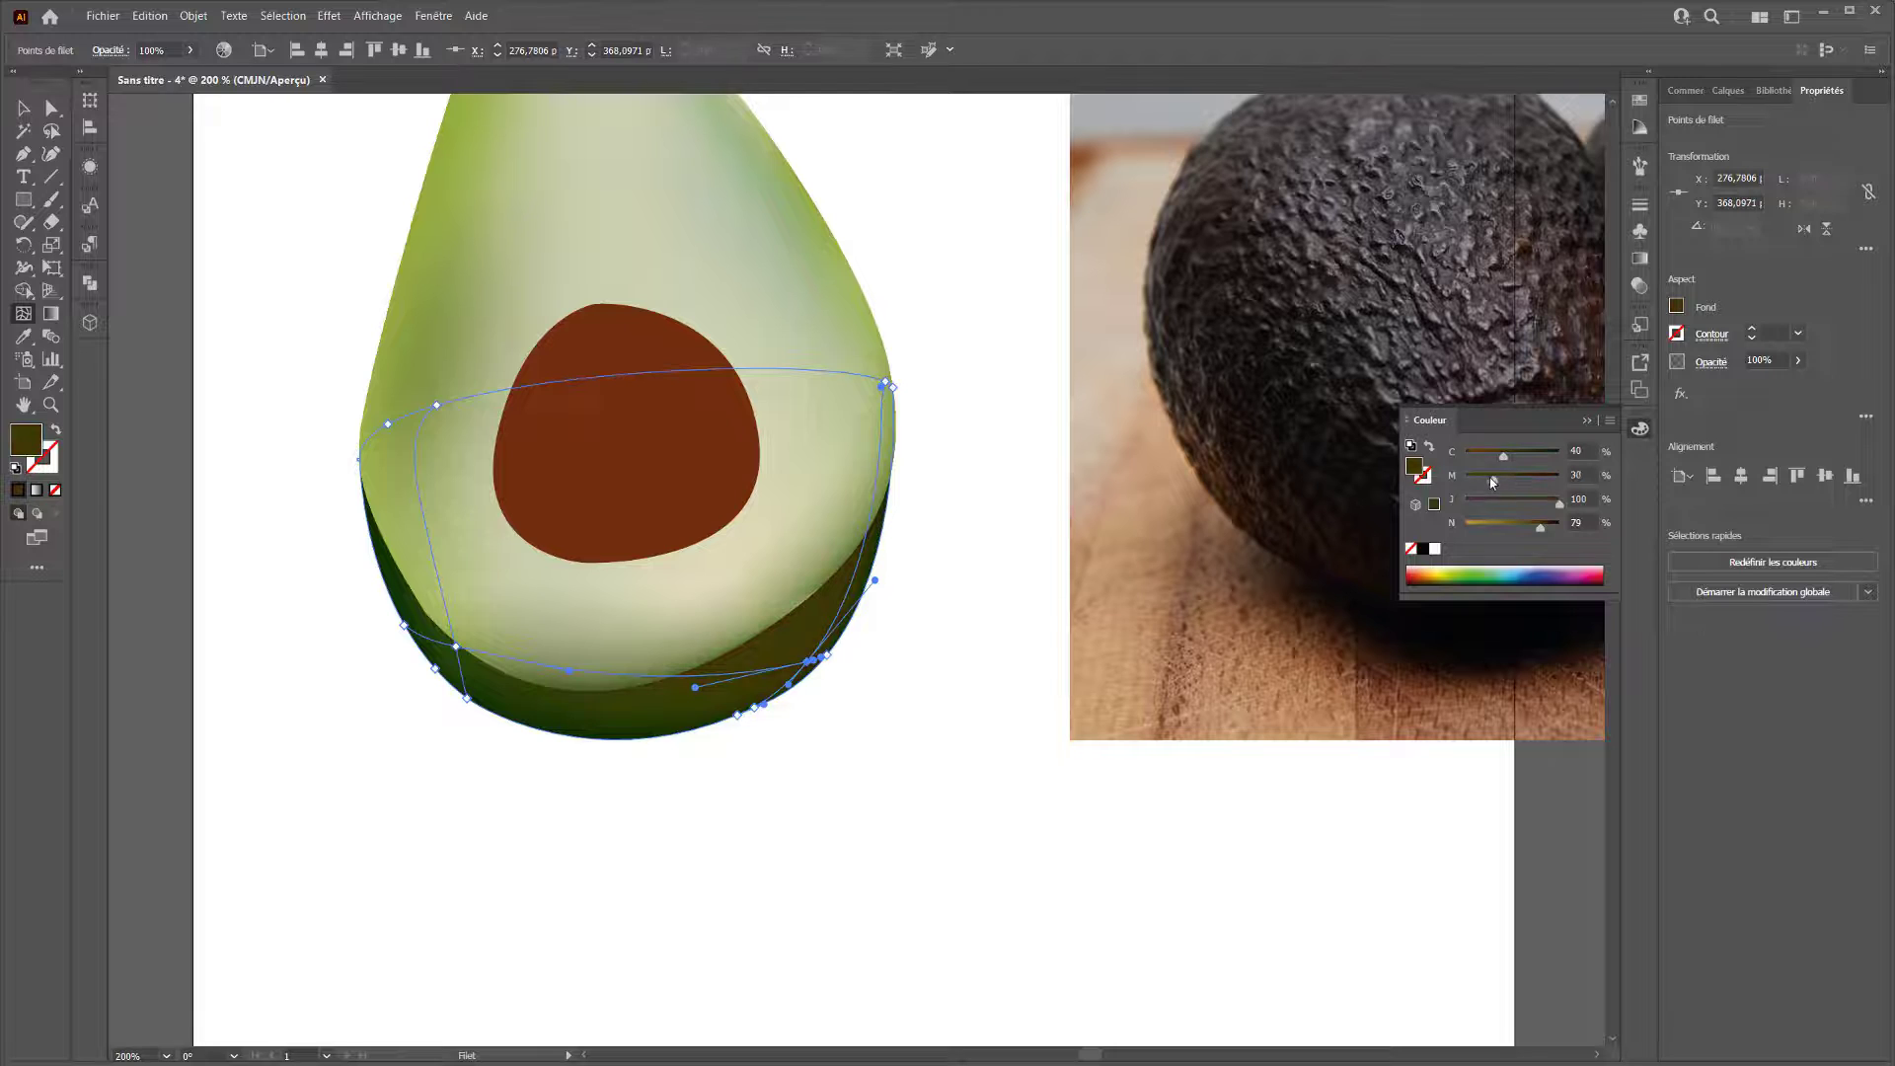
pyautogui.moveTo(1493, 478); pyautogui.dragTo(1520, 478)
# Shift the skin's lower left mesh point slightly down and outward toward the outline, and deselect the mesh.
pyautogui.moveTo(458, 651); pyautogui.dragTo(447, 667)
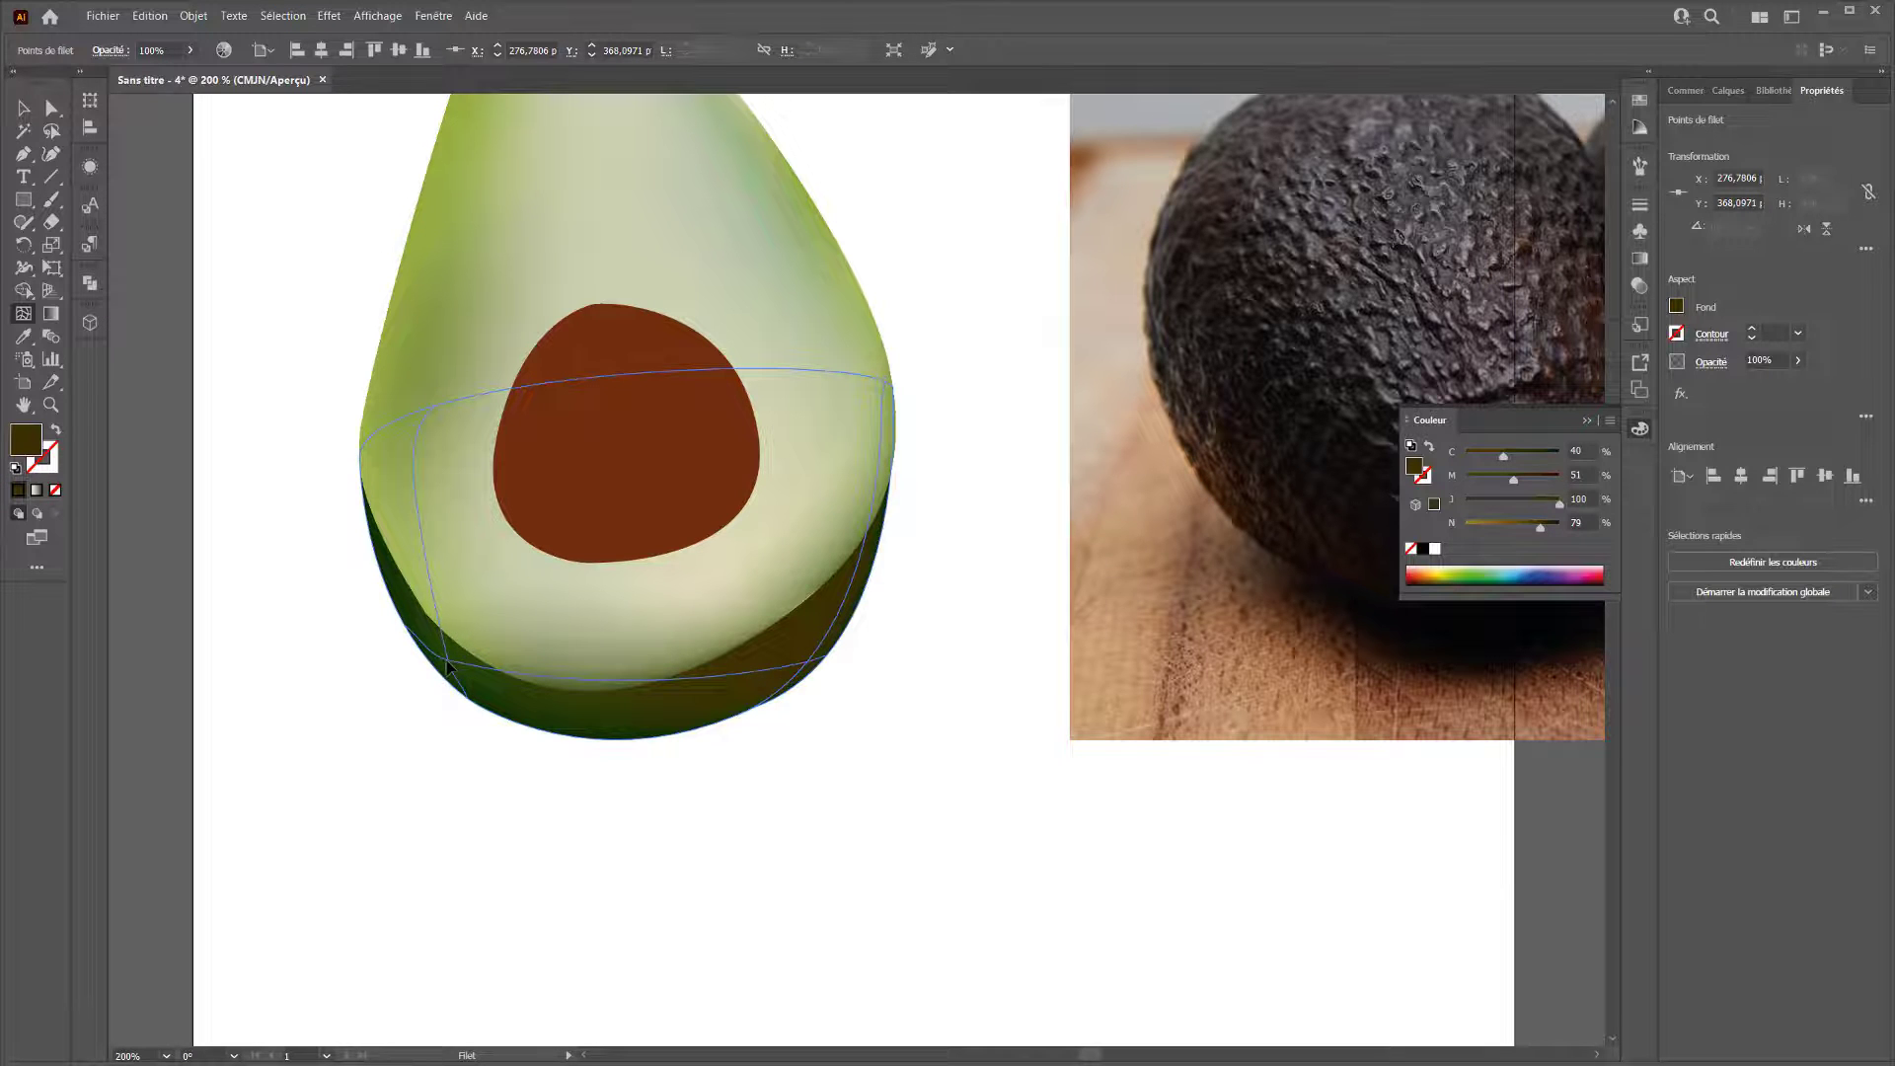
pyautogui.click(23, 108)
pyautogui.click(262, 250)
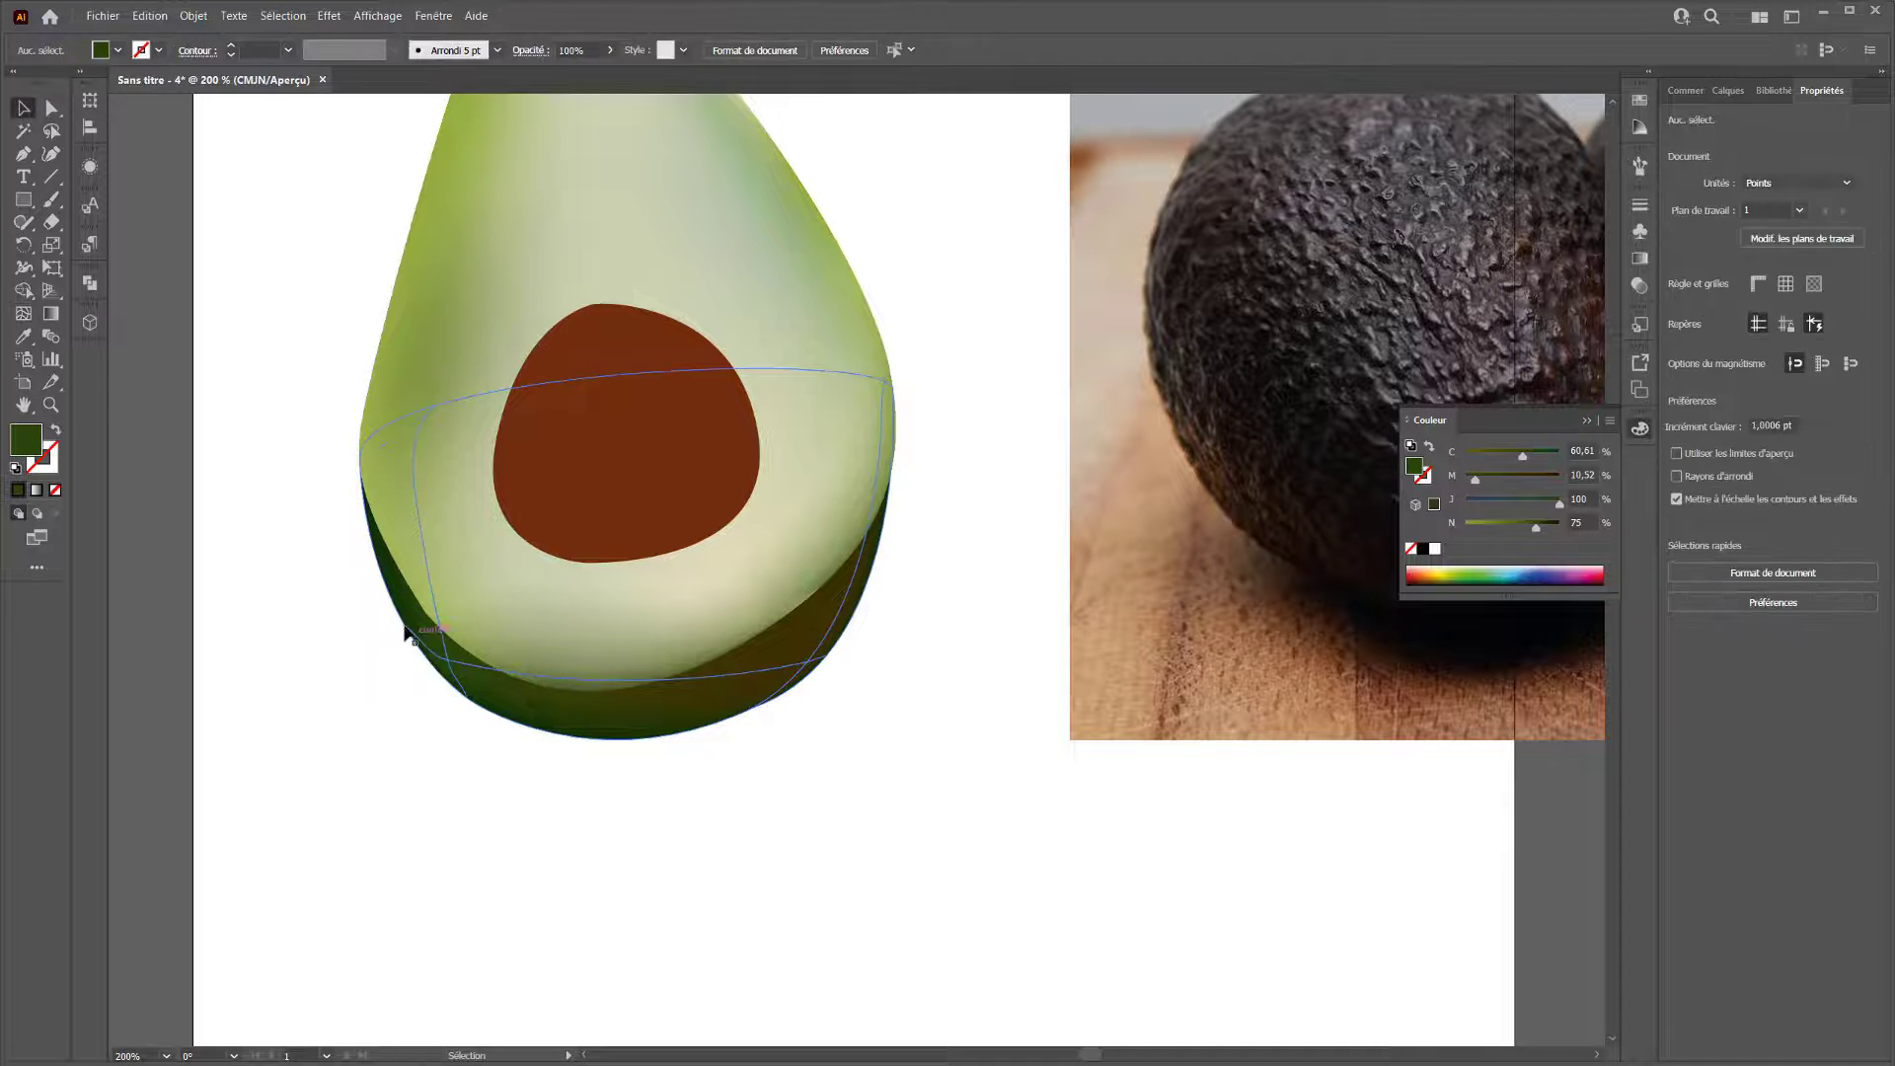
# Select the two outline mesh points flanking the skin's bottom edge and set their black to 100%.
pyautogui.hotkey('ctrl', '-')
pyautogui.hotkey('ctrl', '-')
pyautogui.hotkey('ctrl', '-')
pyautogui.hotkey('ctrl', '+')
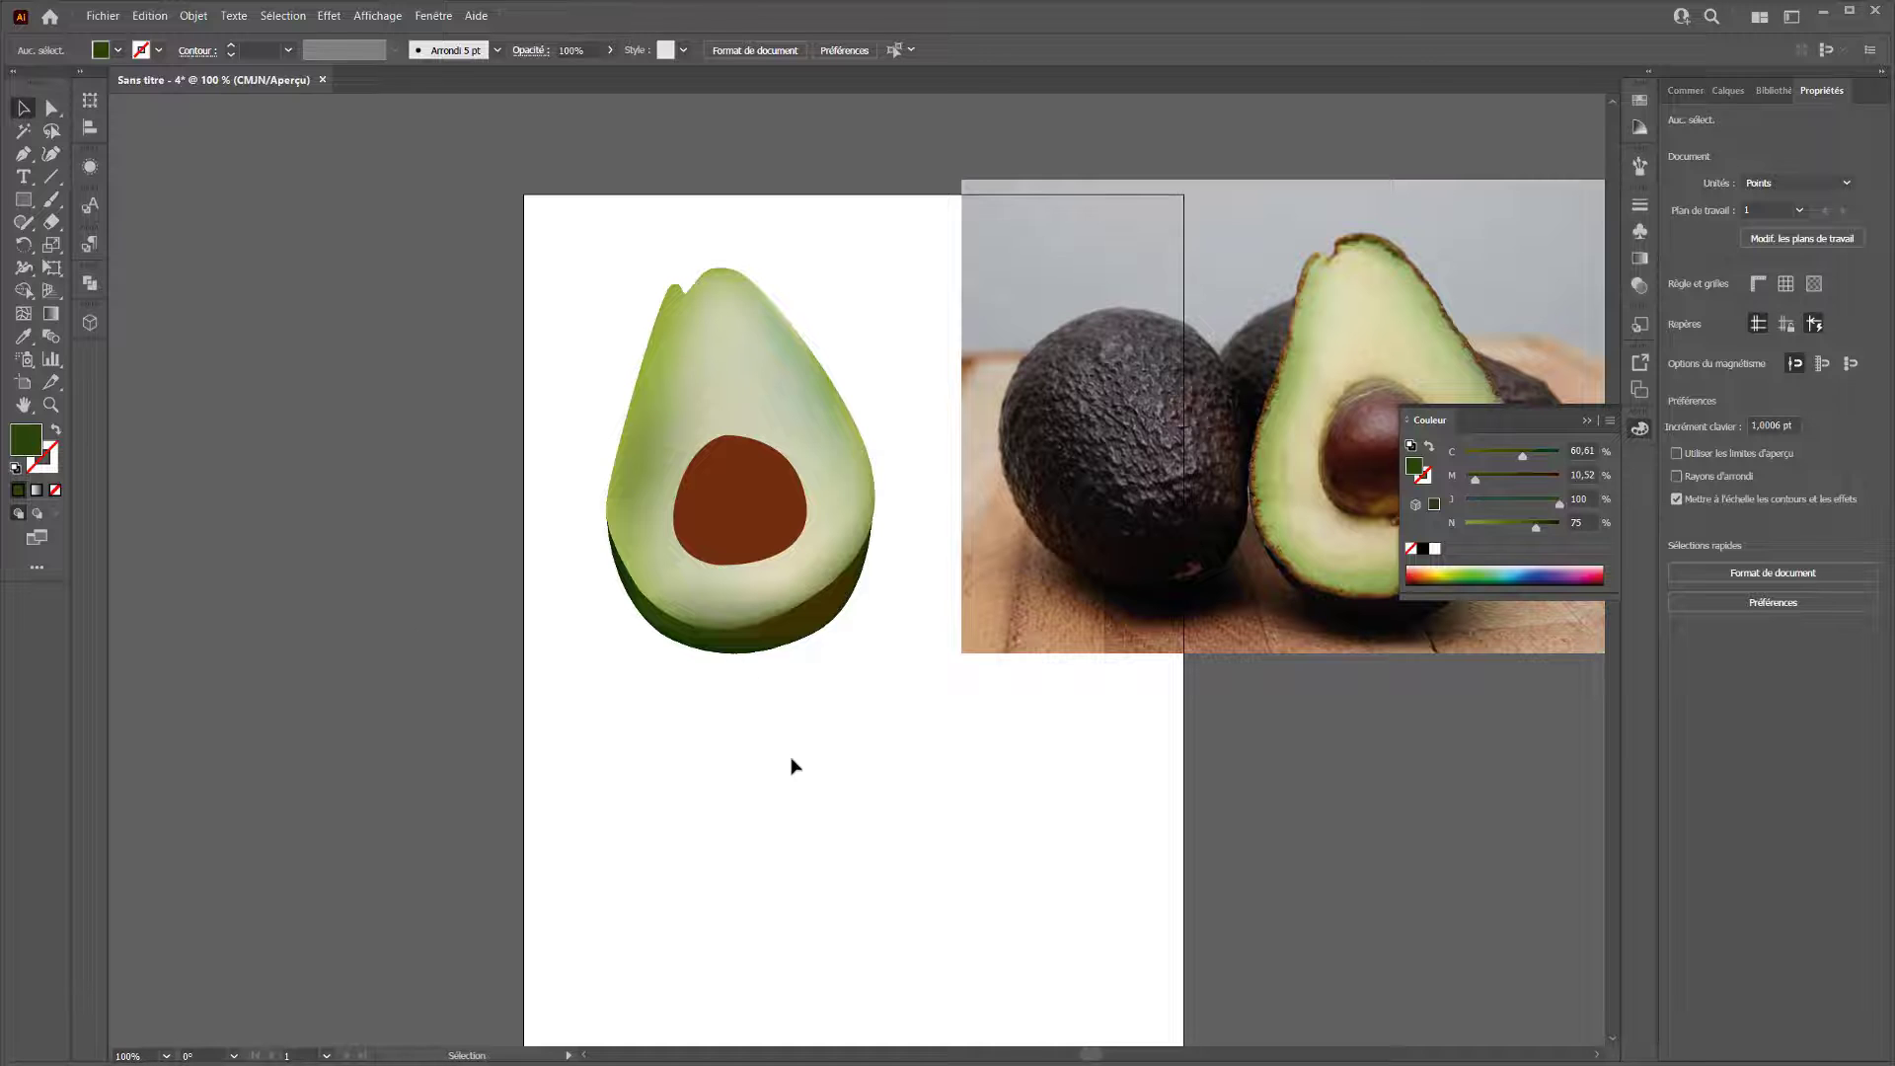
pyautogui.moveTo(888, 673); pyautogui.dragTo(631, 692)
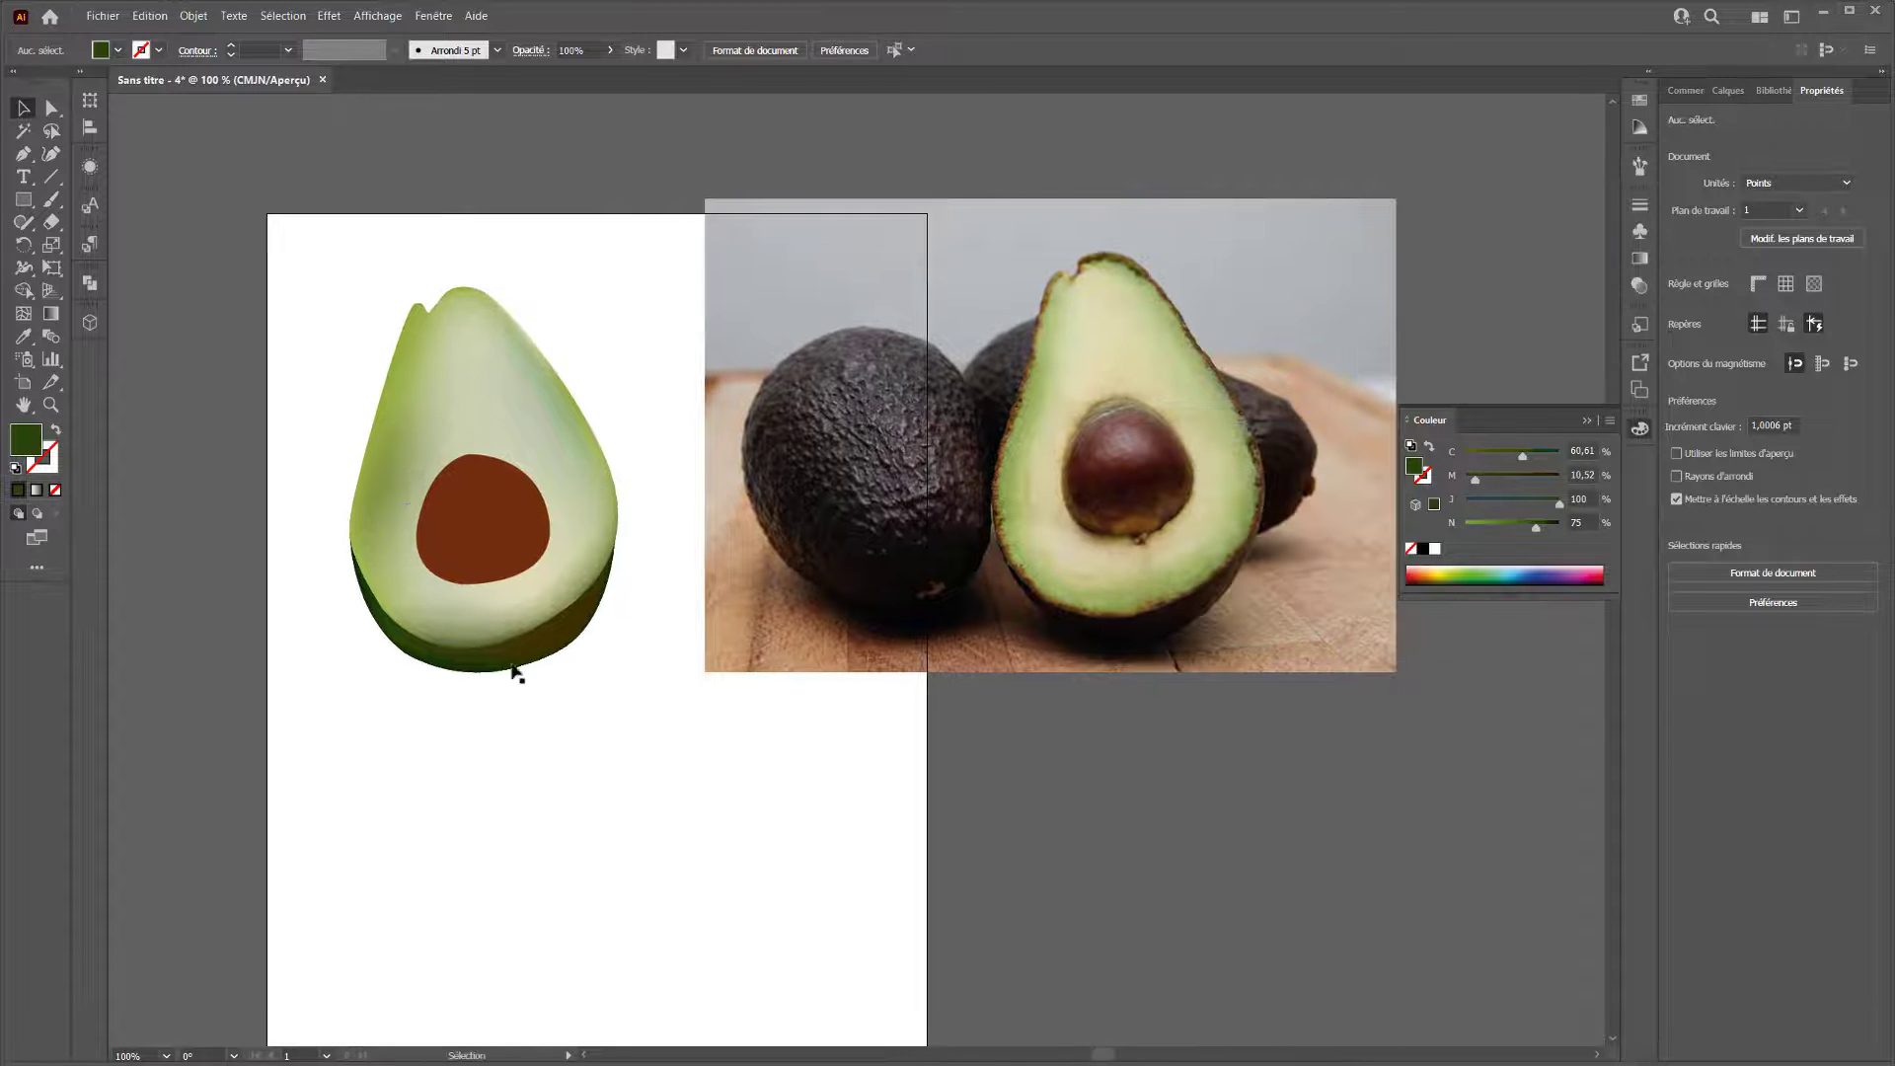
pyautogui.click(516, 660)
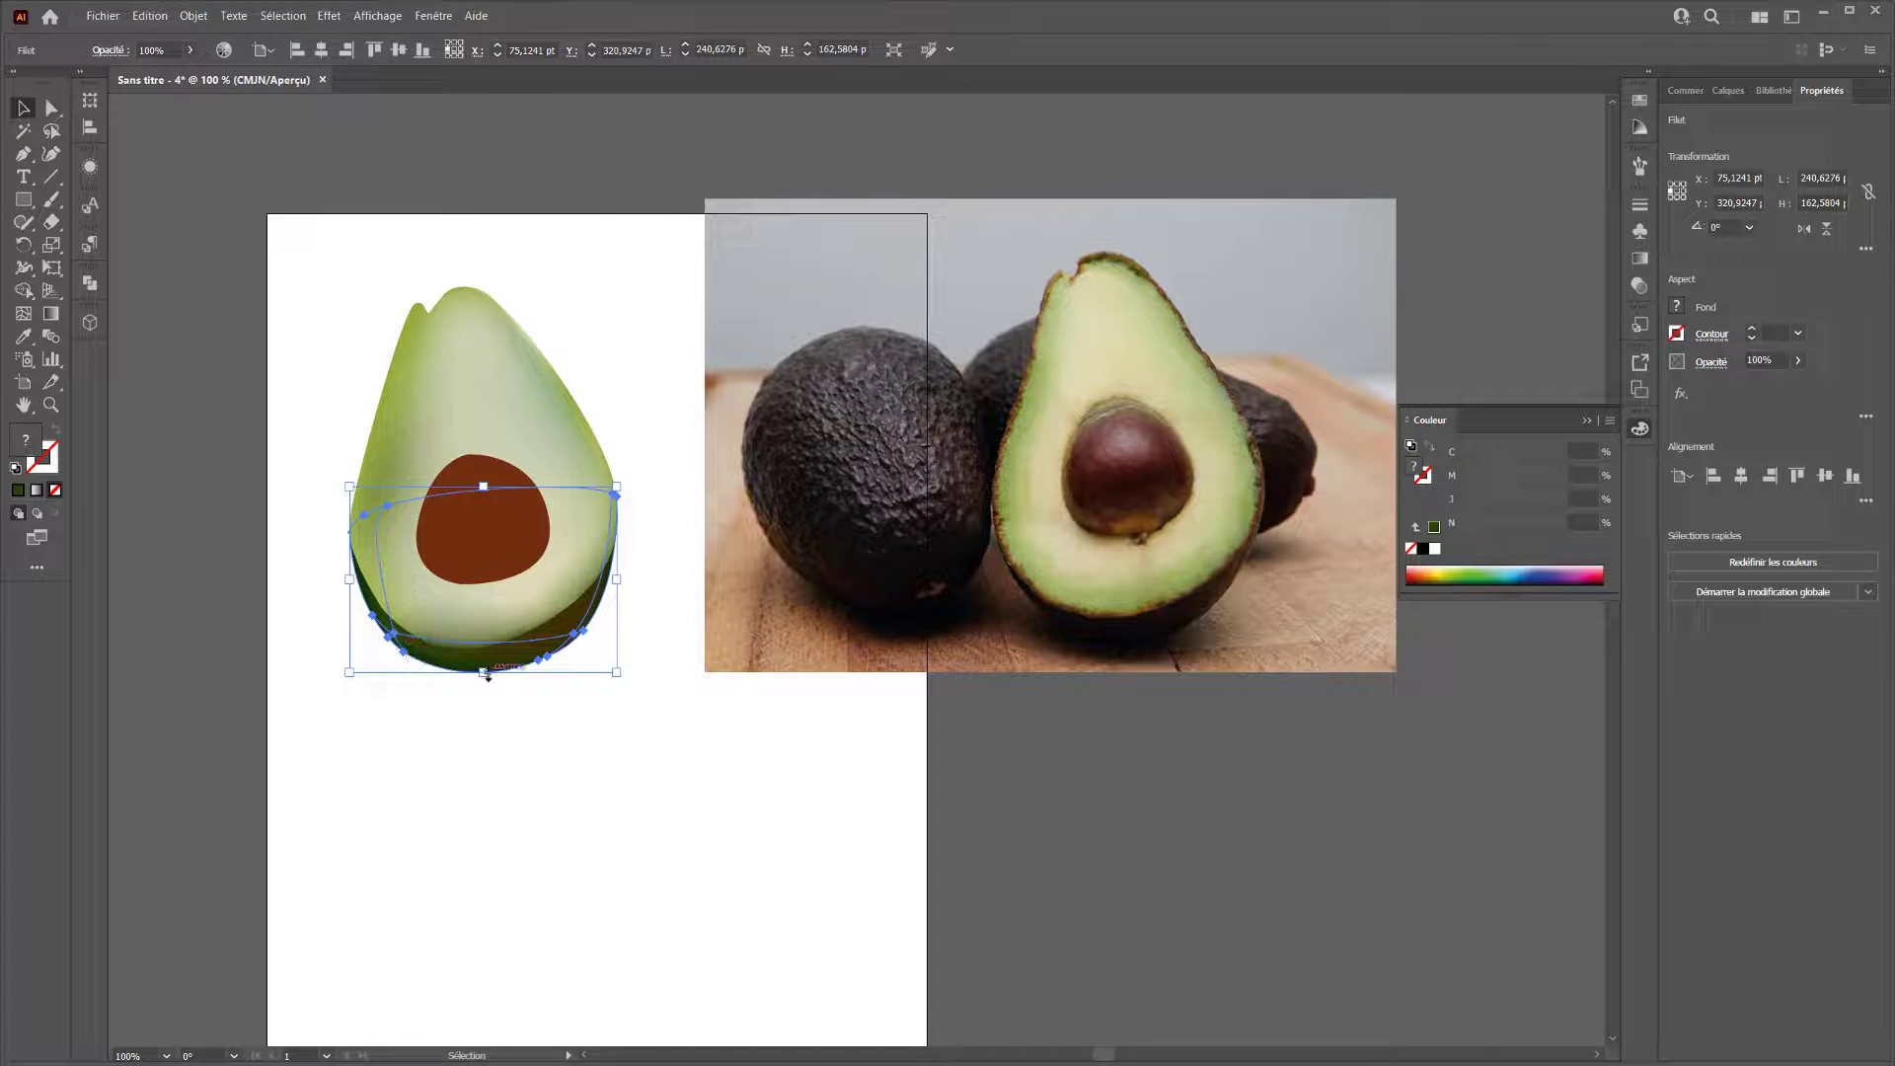
pyautogui.click(55, 105)
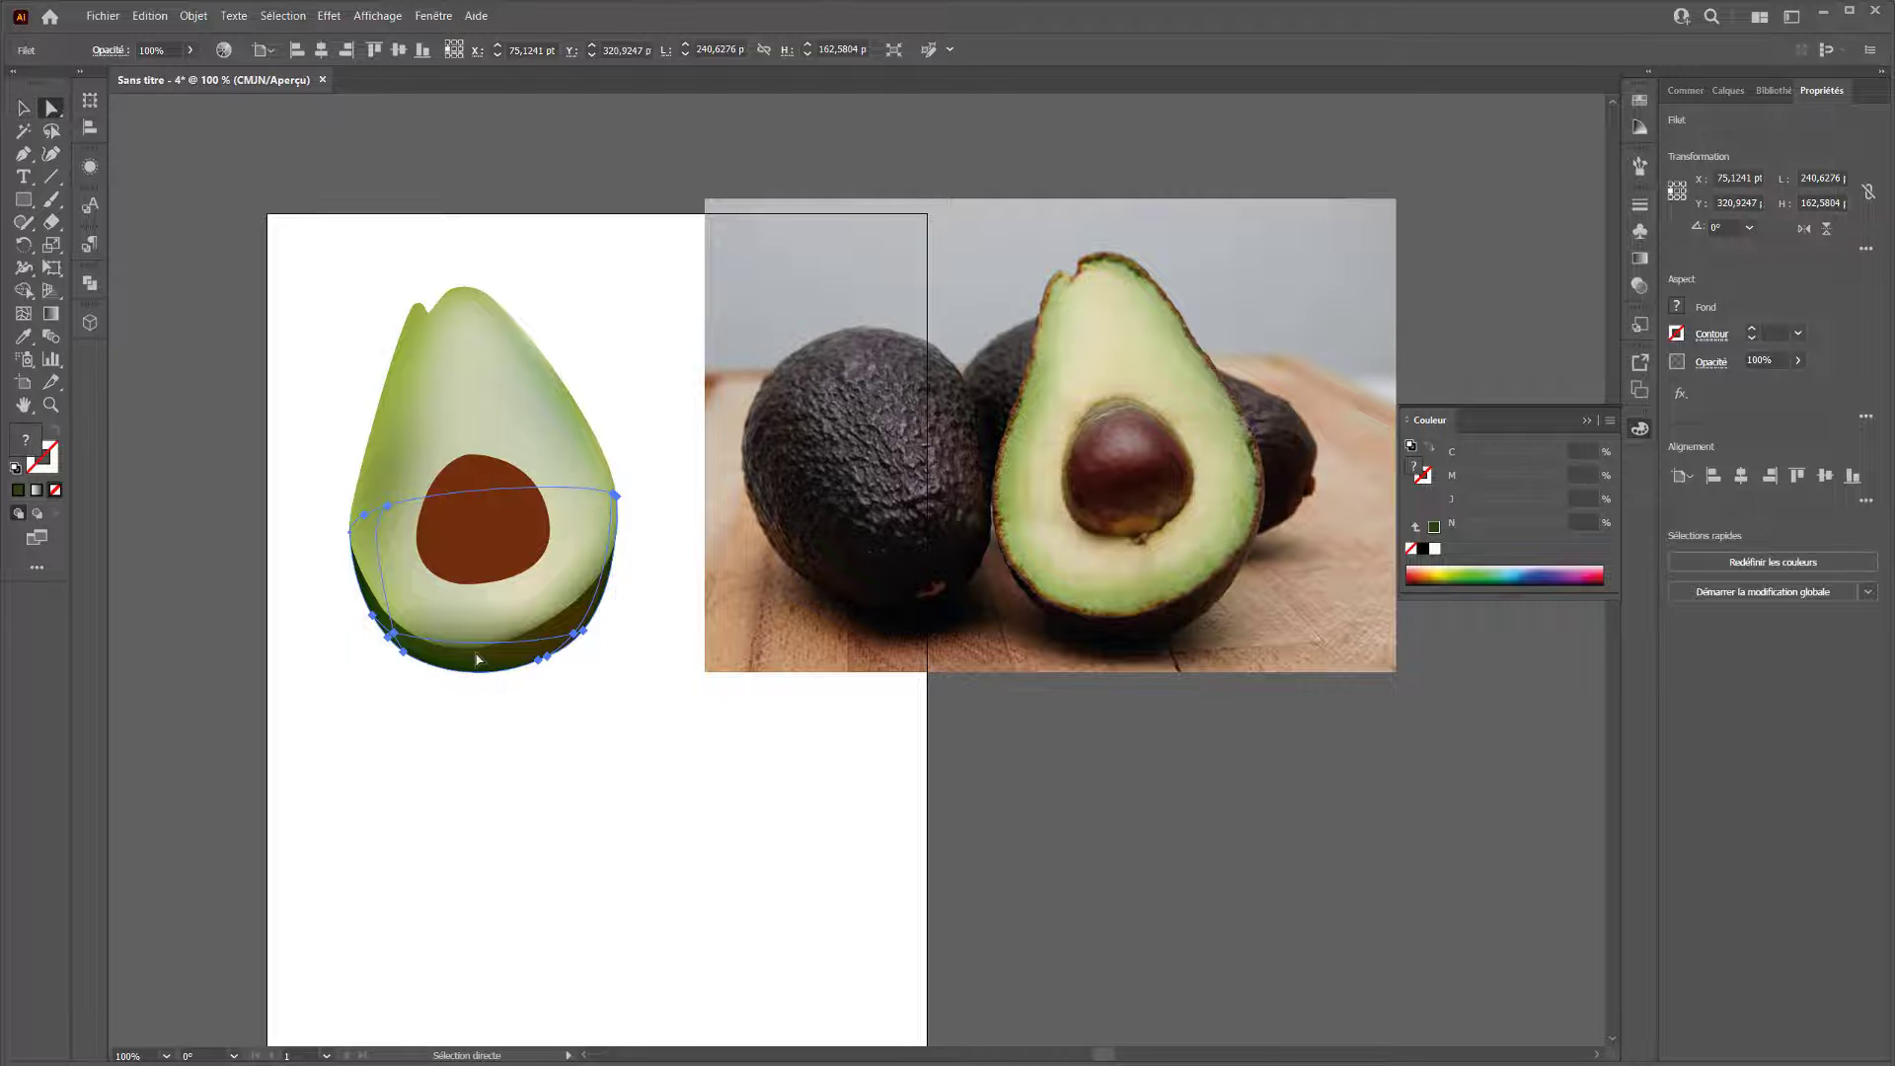
pyautogui.click(403, 652)
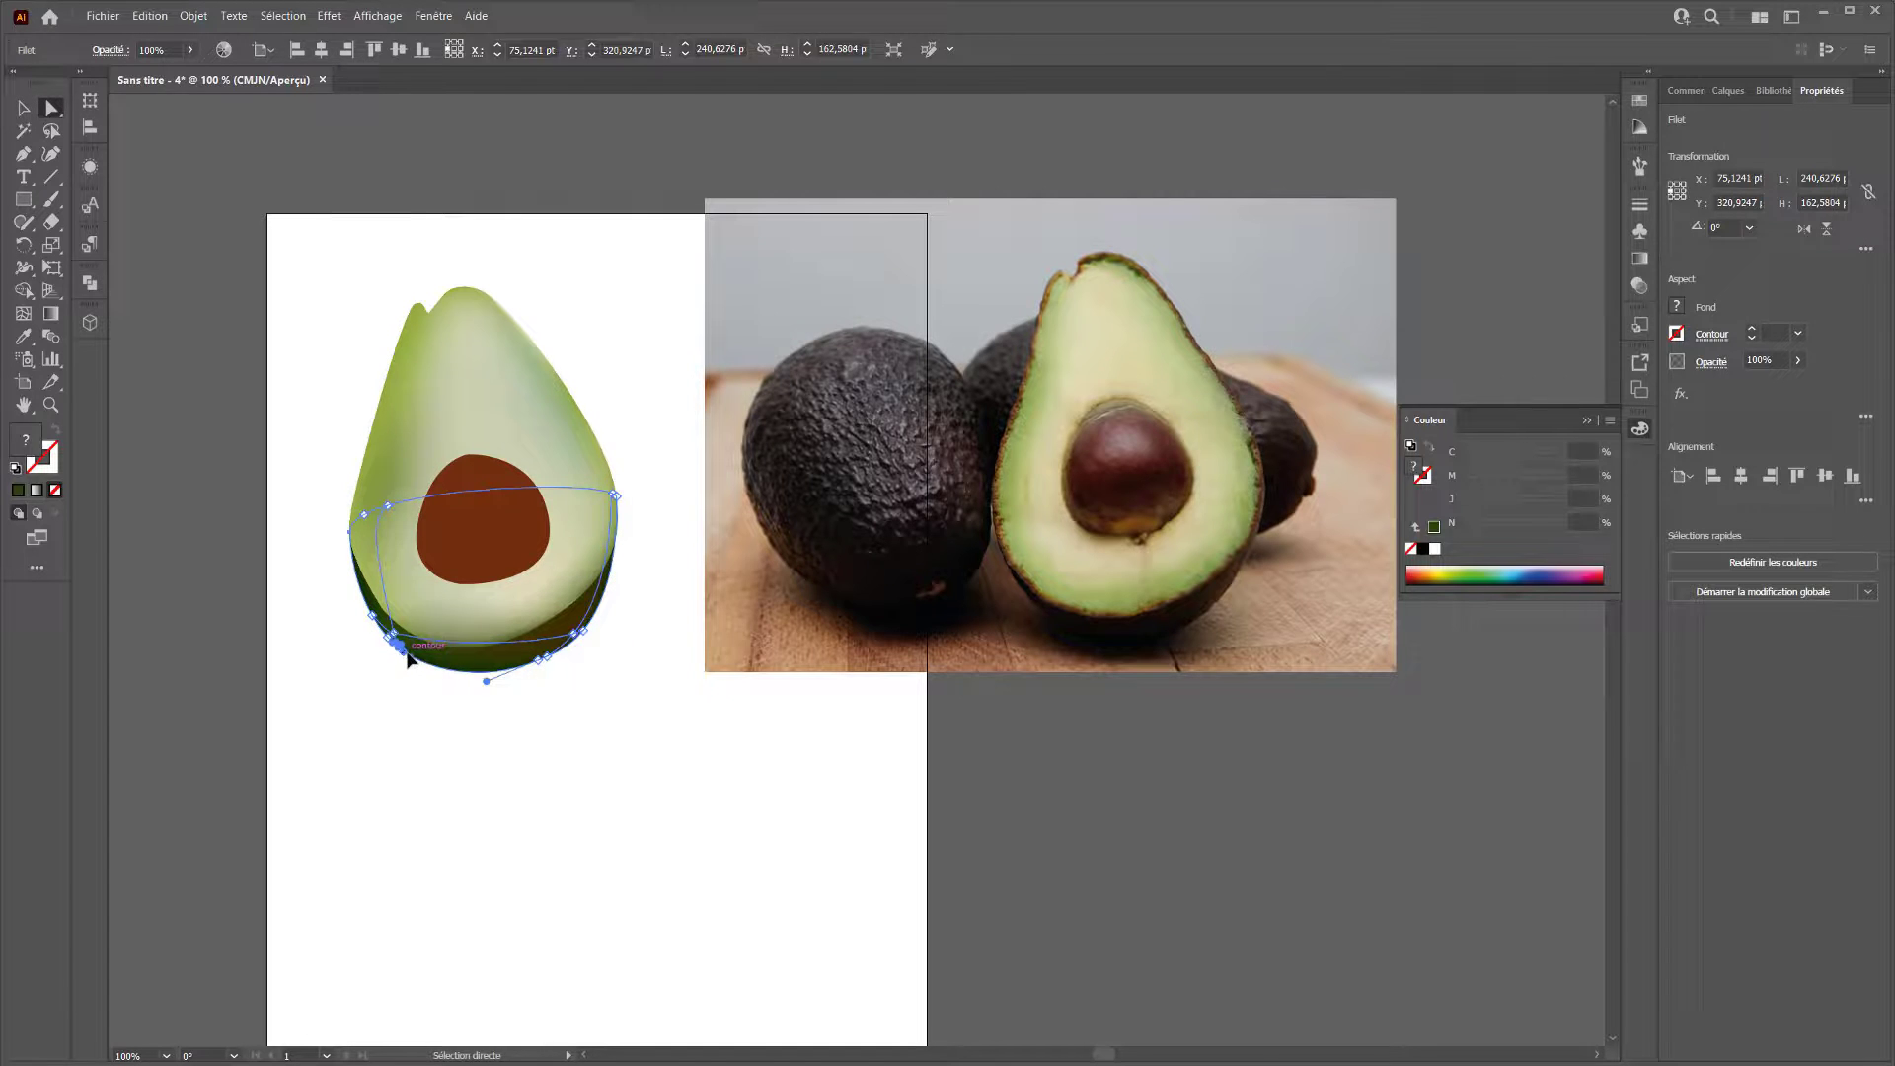
pyautogui.keyDown('shift'); pyautogui.click(538, 661); pyautogui.keyUp('shift')
pyautogui.click(1434, 530)
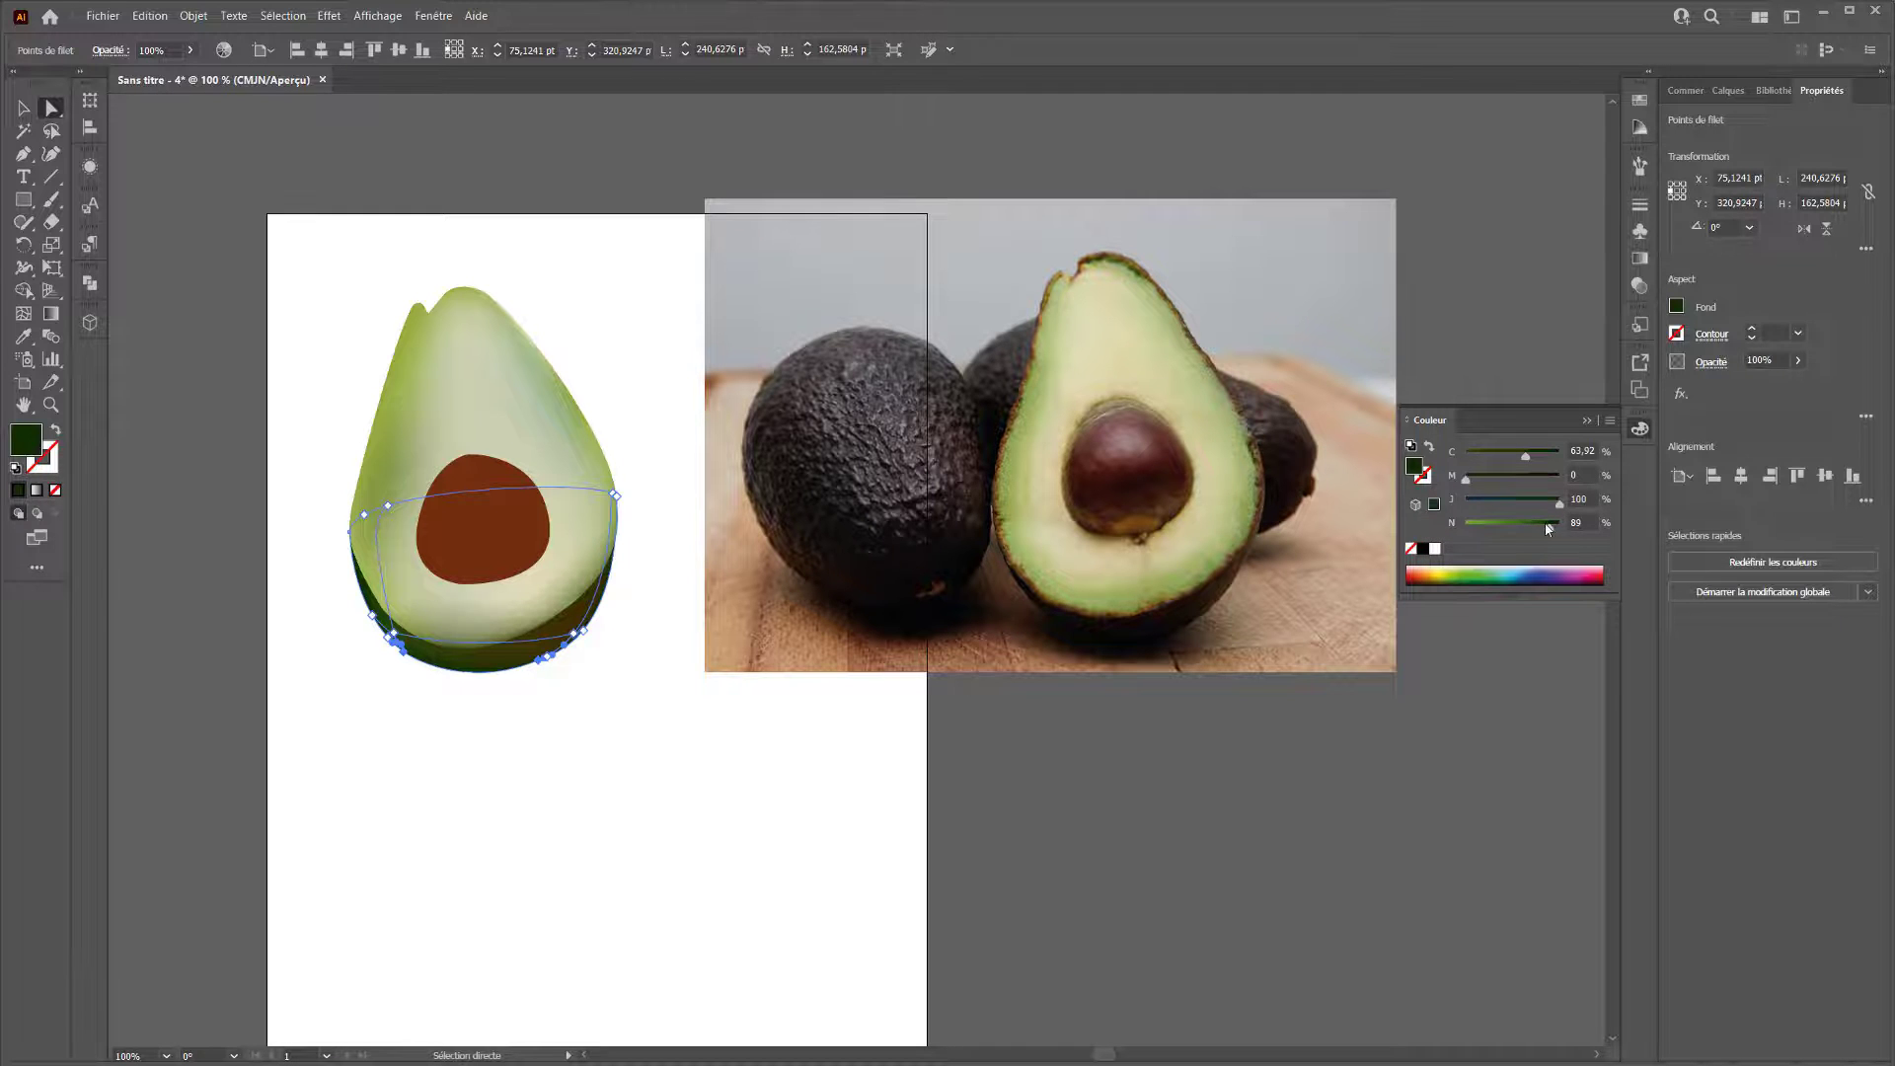
pyautogui.moveTo(1552, 533); pyautogui.dragTo(1609, 523)
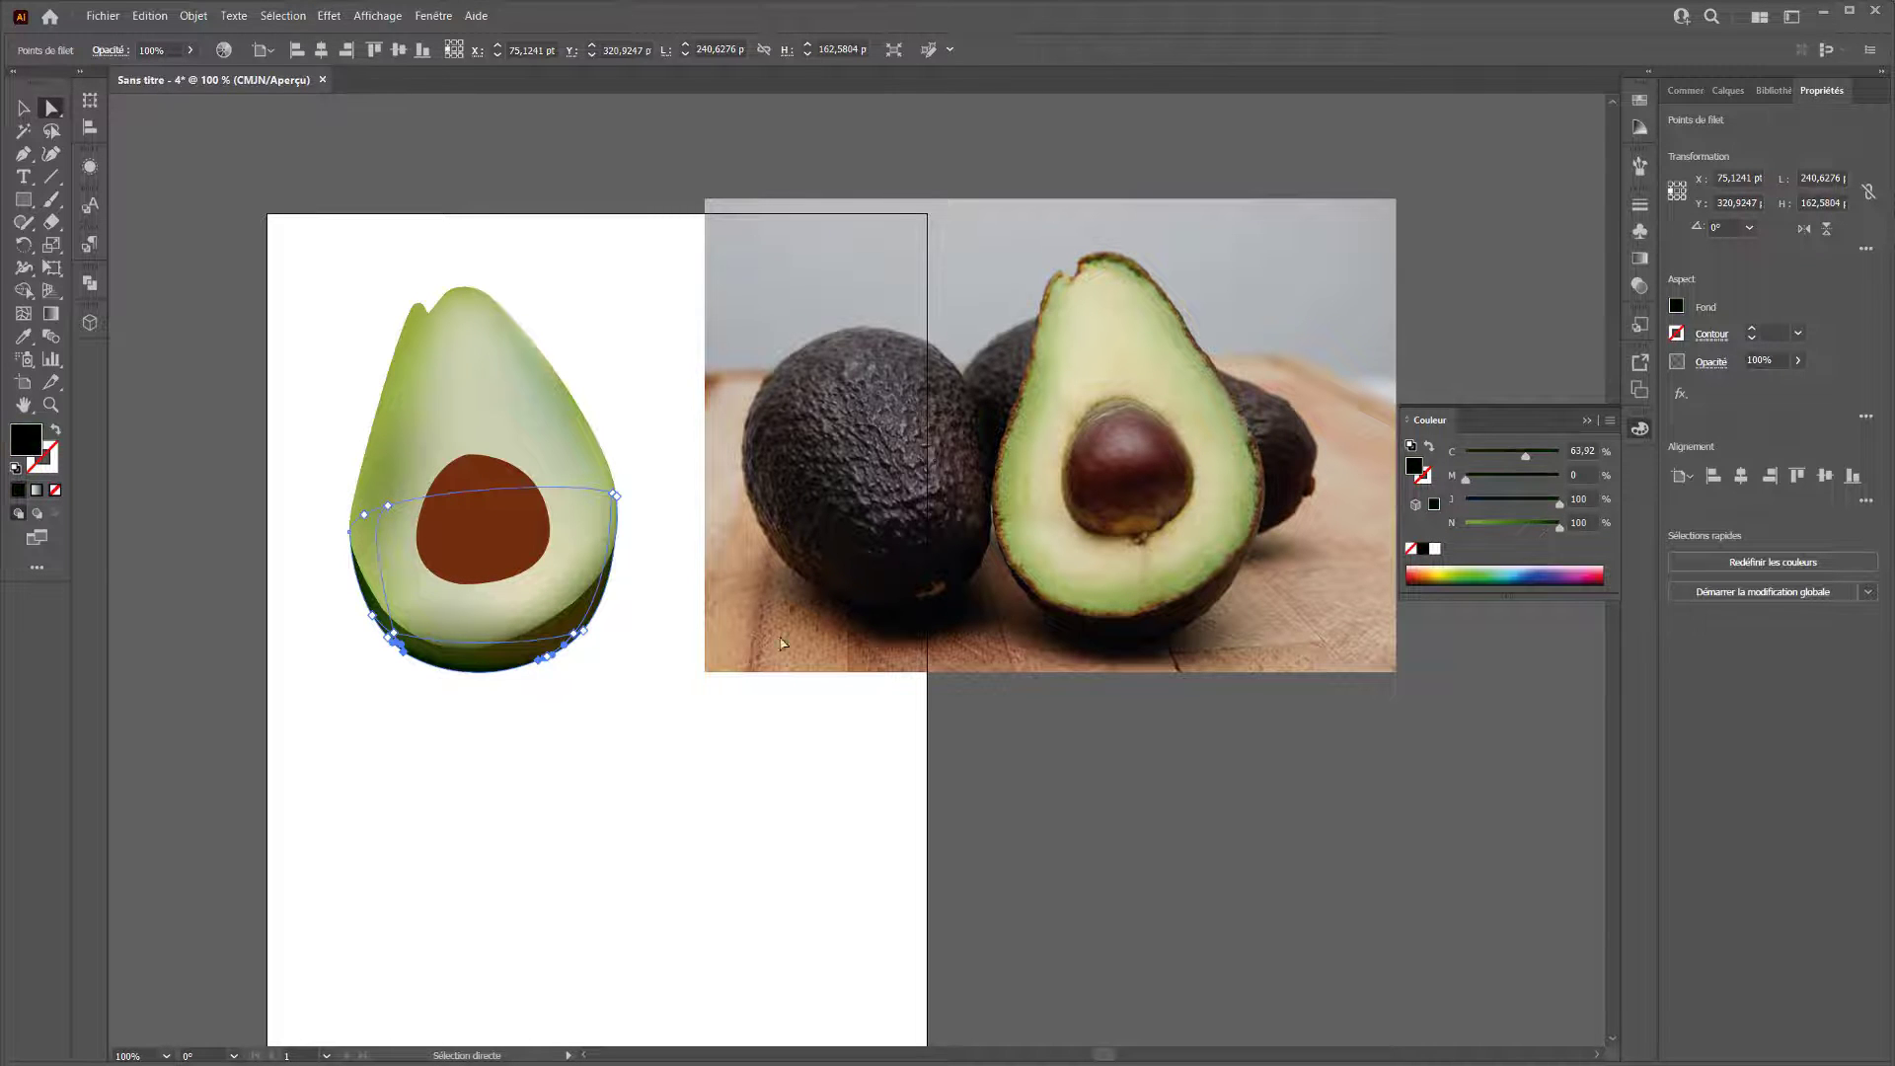
# Set the black of the skin's lower right outline mesh point at X 253 pt, Y 388 pt to 100%, and deselect the mesh.
pyautogui.click(550, 657)
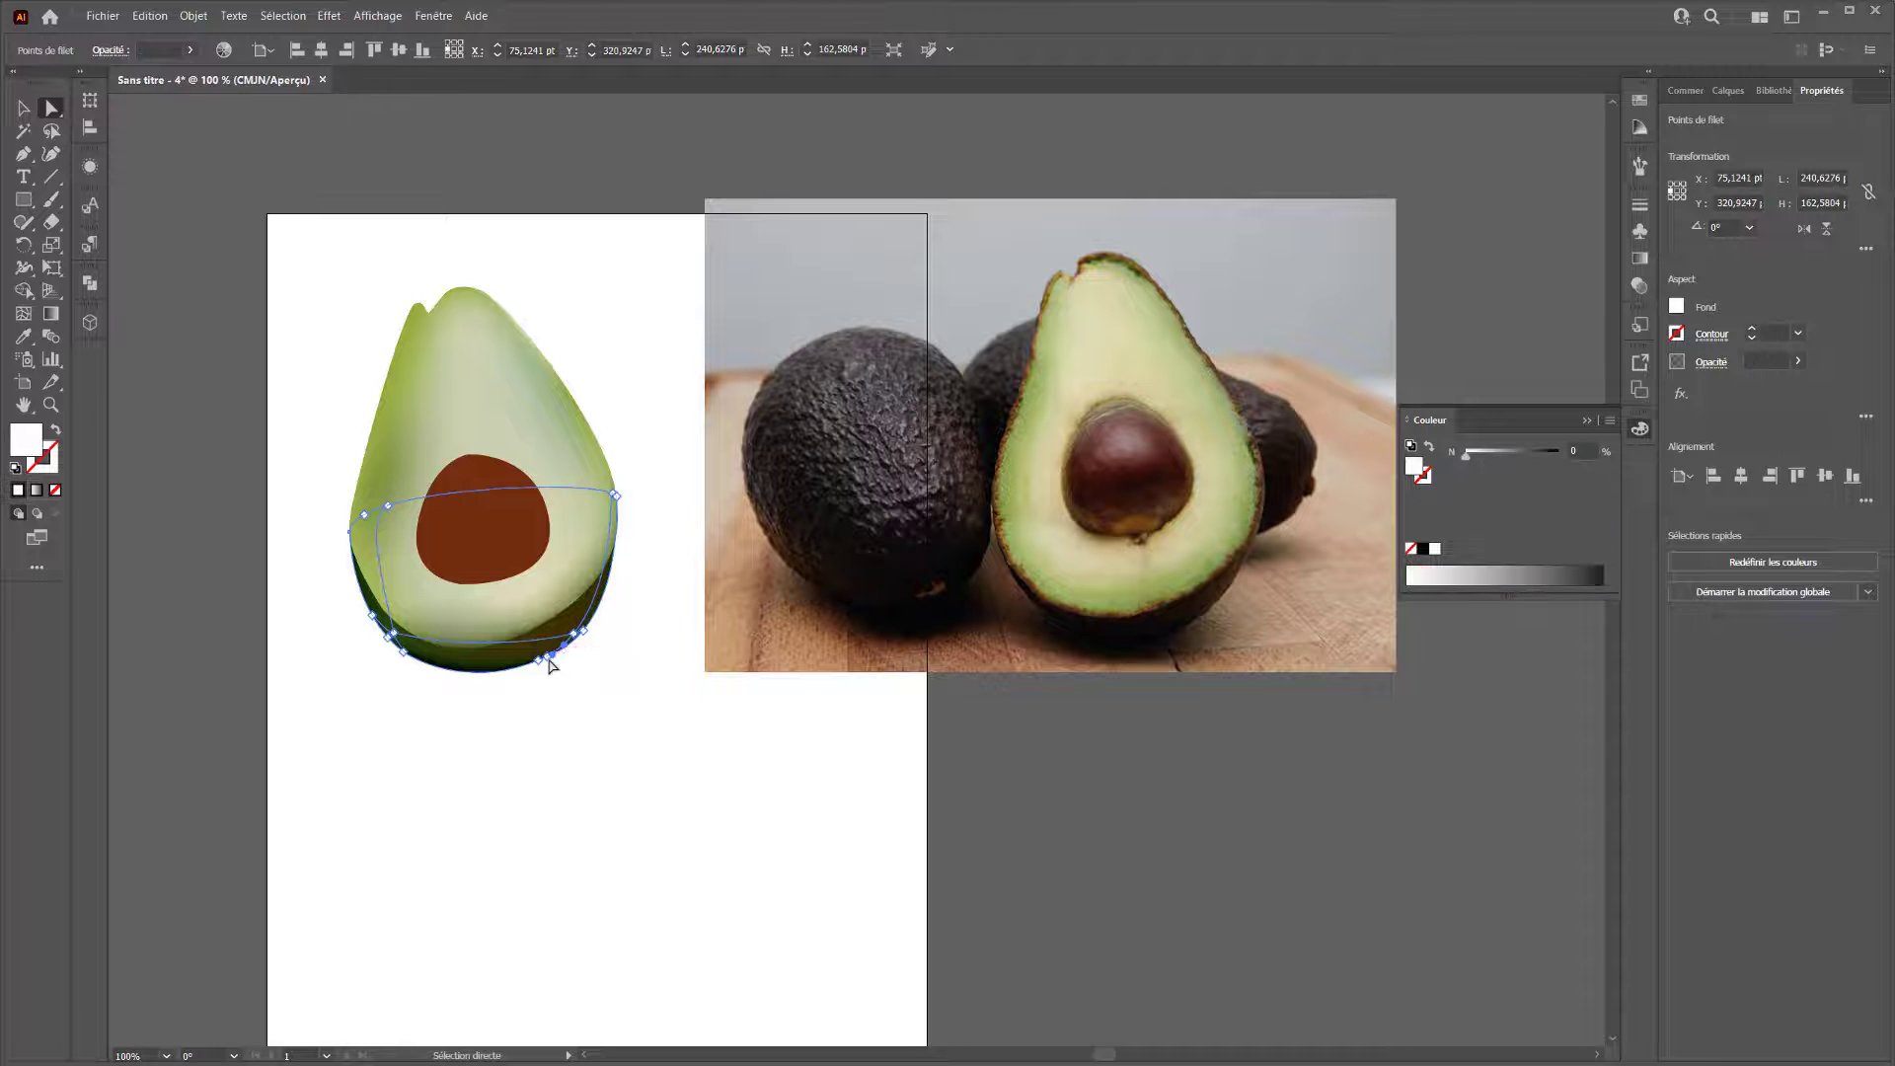
pyautogui.click(547, 662)
pyautogui.click(545, 660)
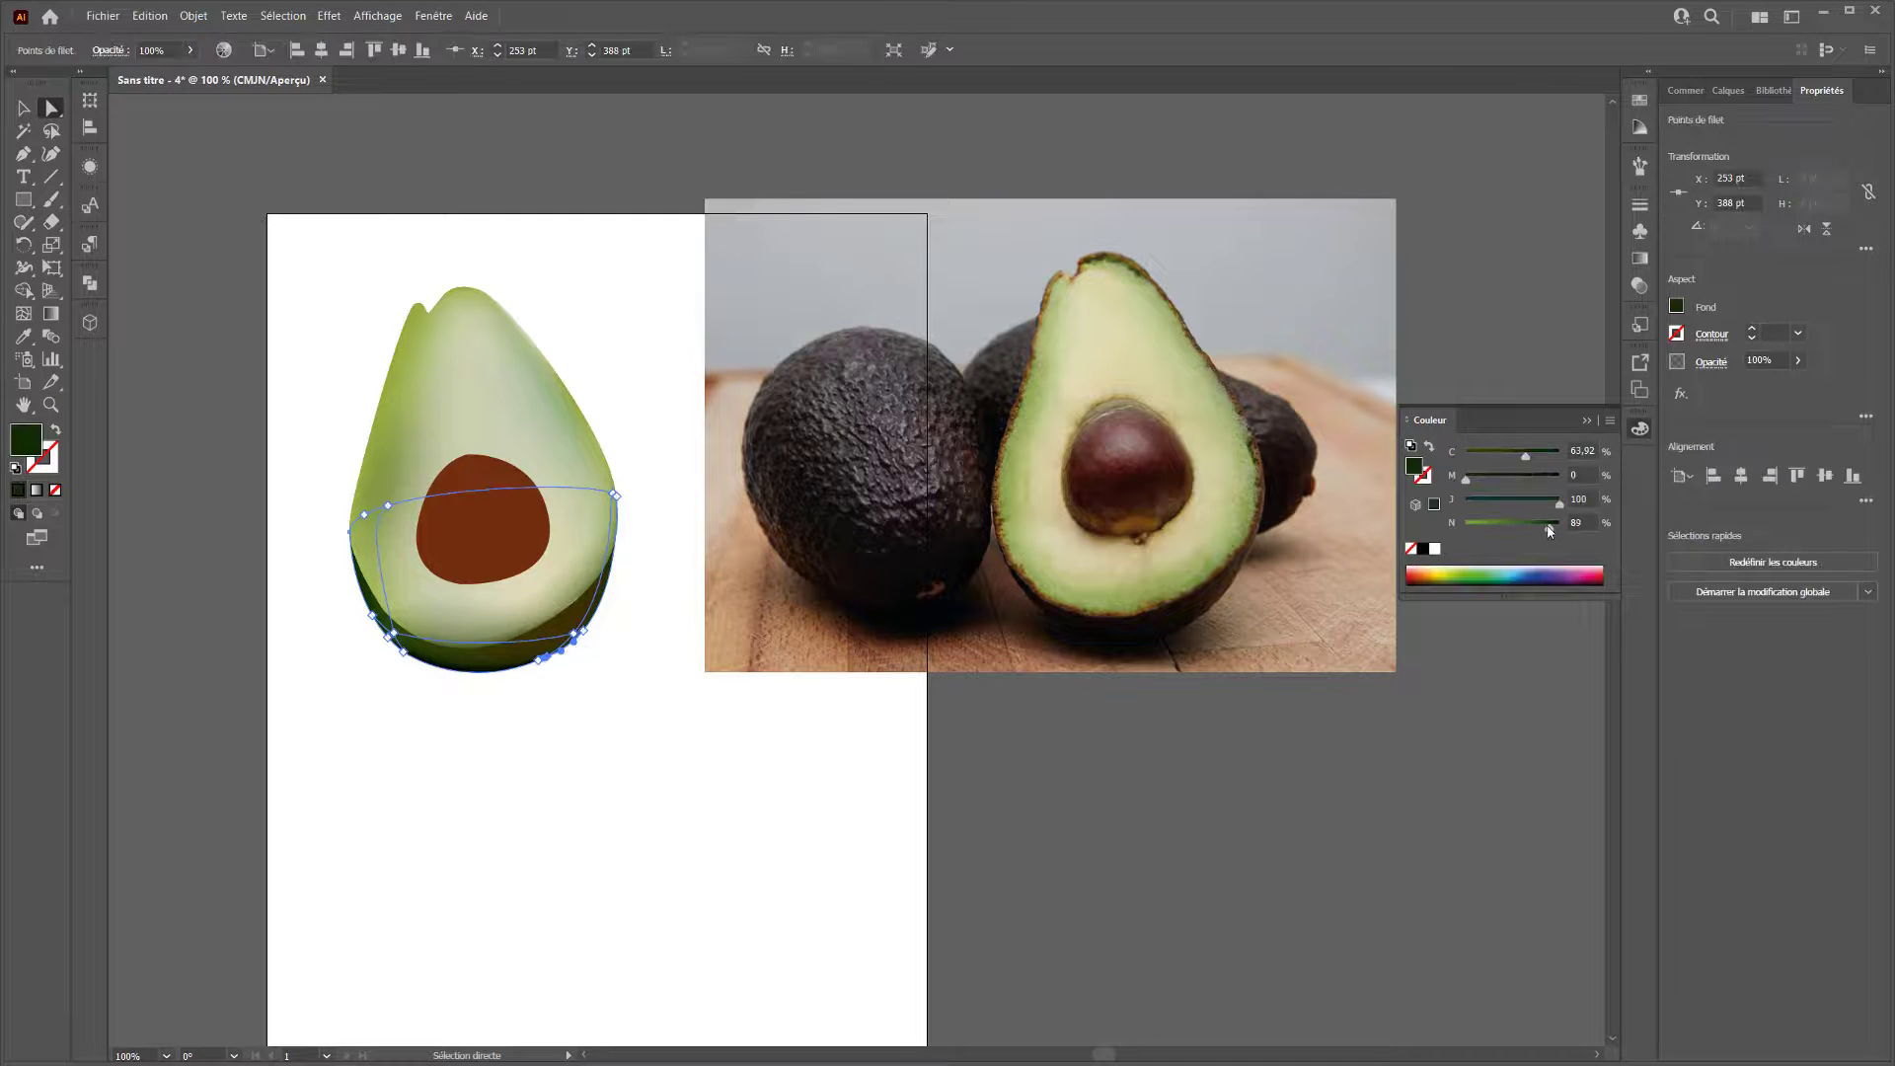
pyautogui.moveTo(1549, 532); pyautogui.dragTo(1603, 530)
pyautogui.click(538, 659)
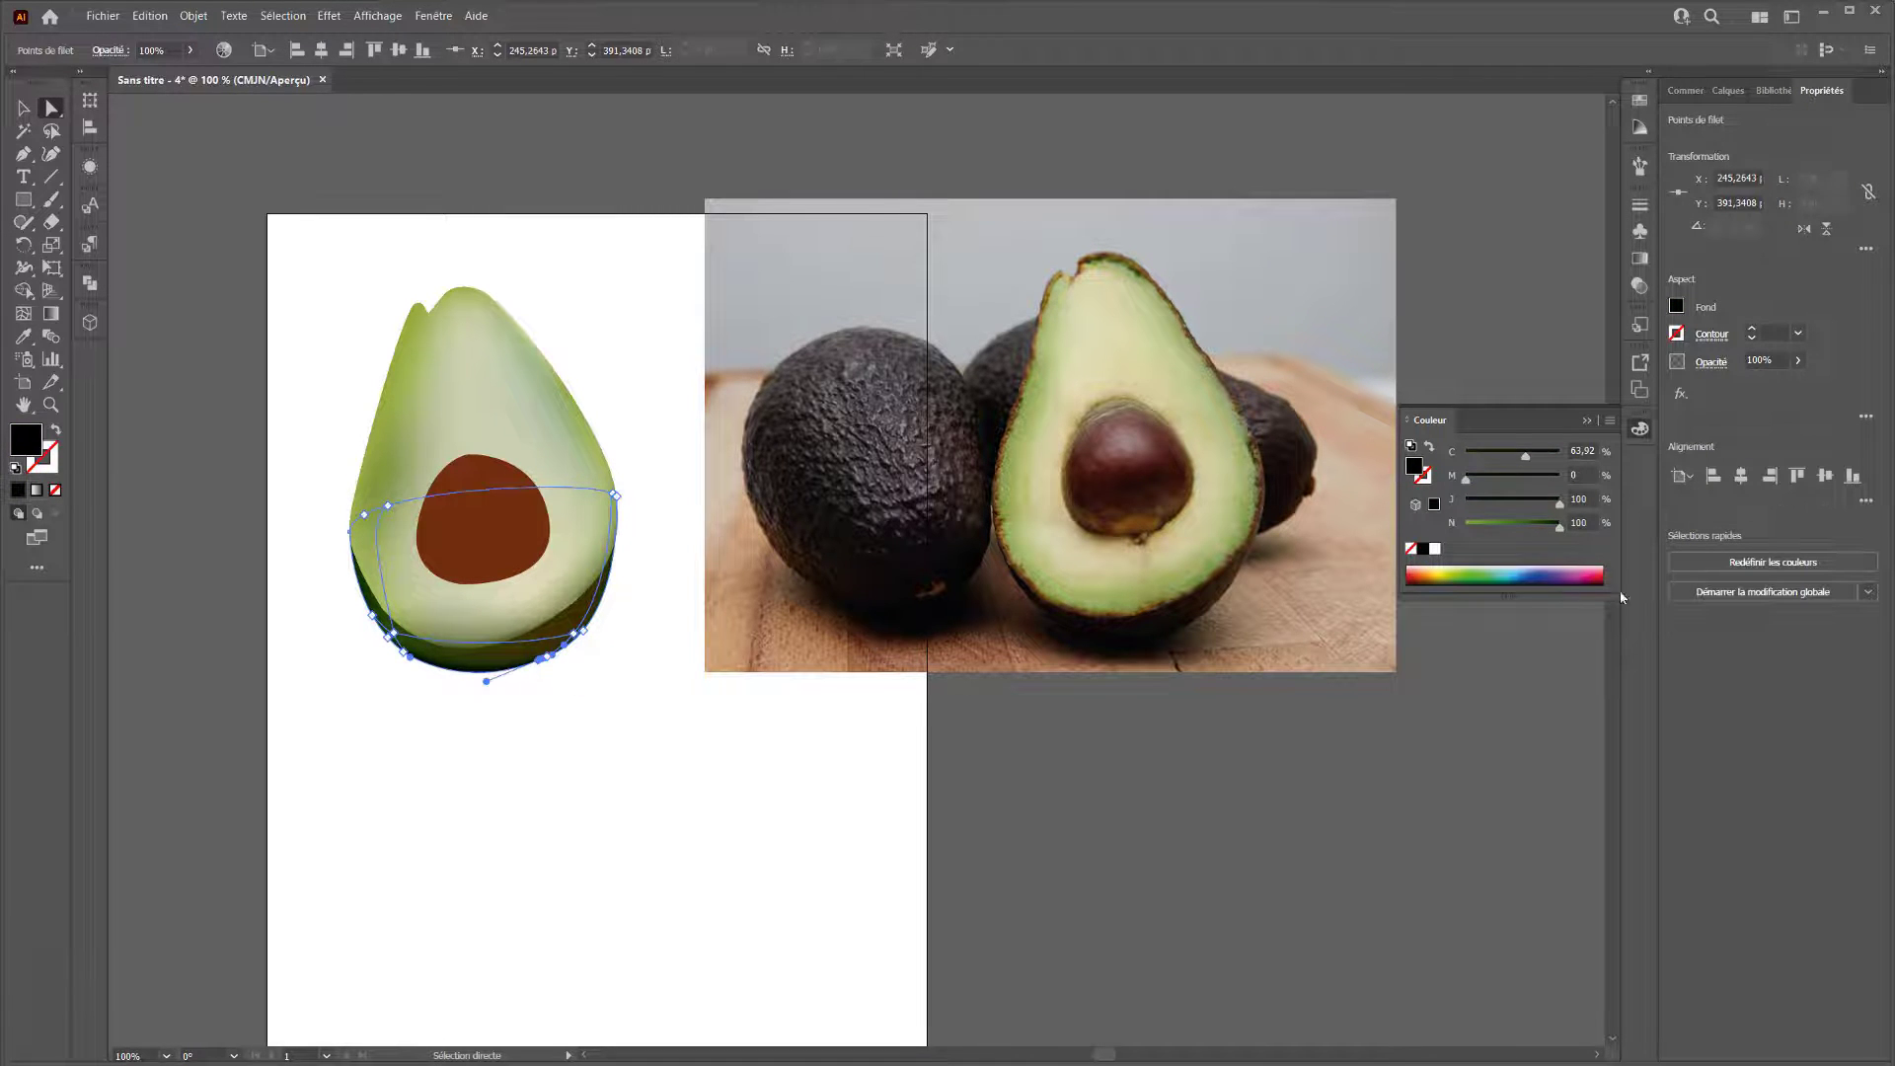
pyautogui.click(379, 622)
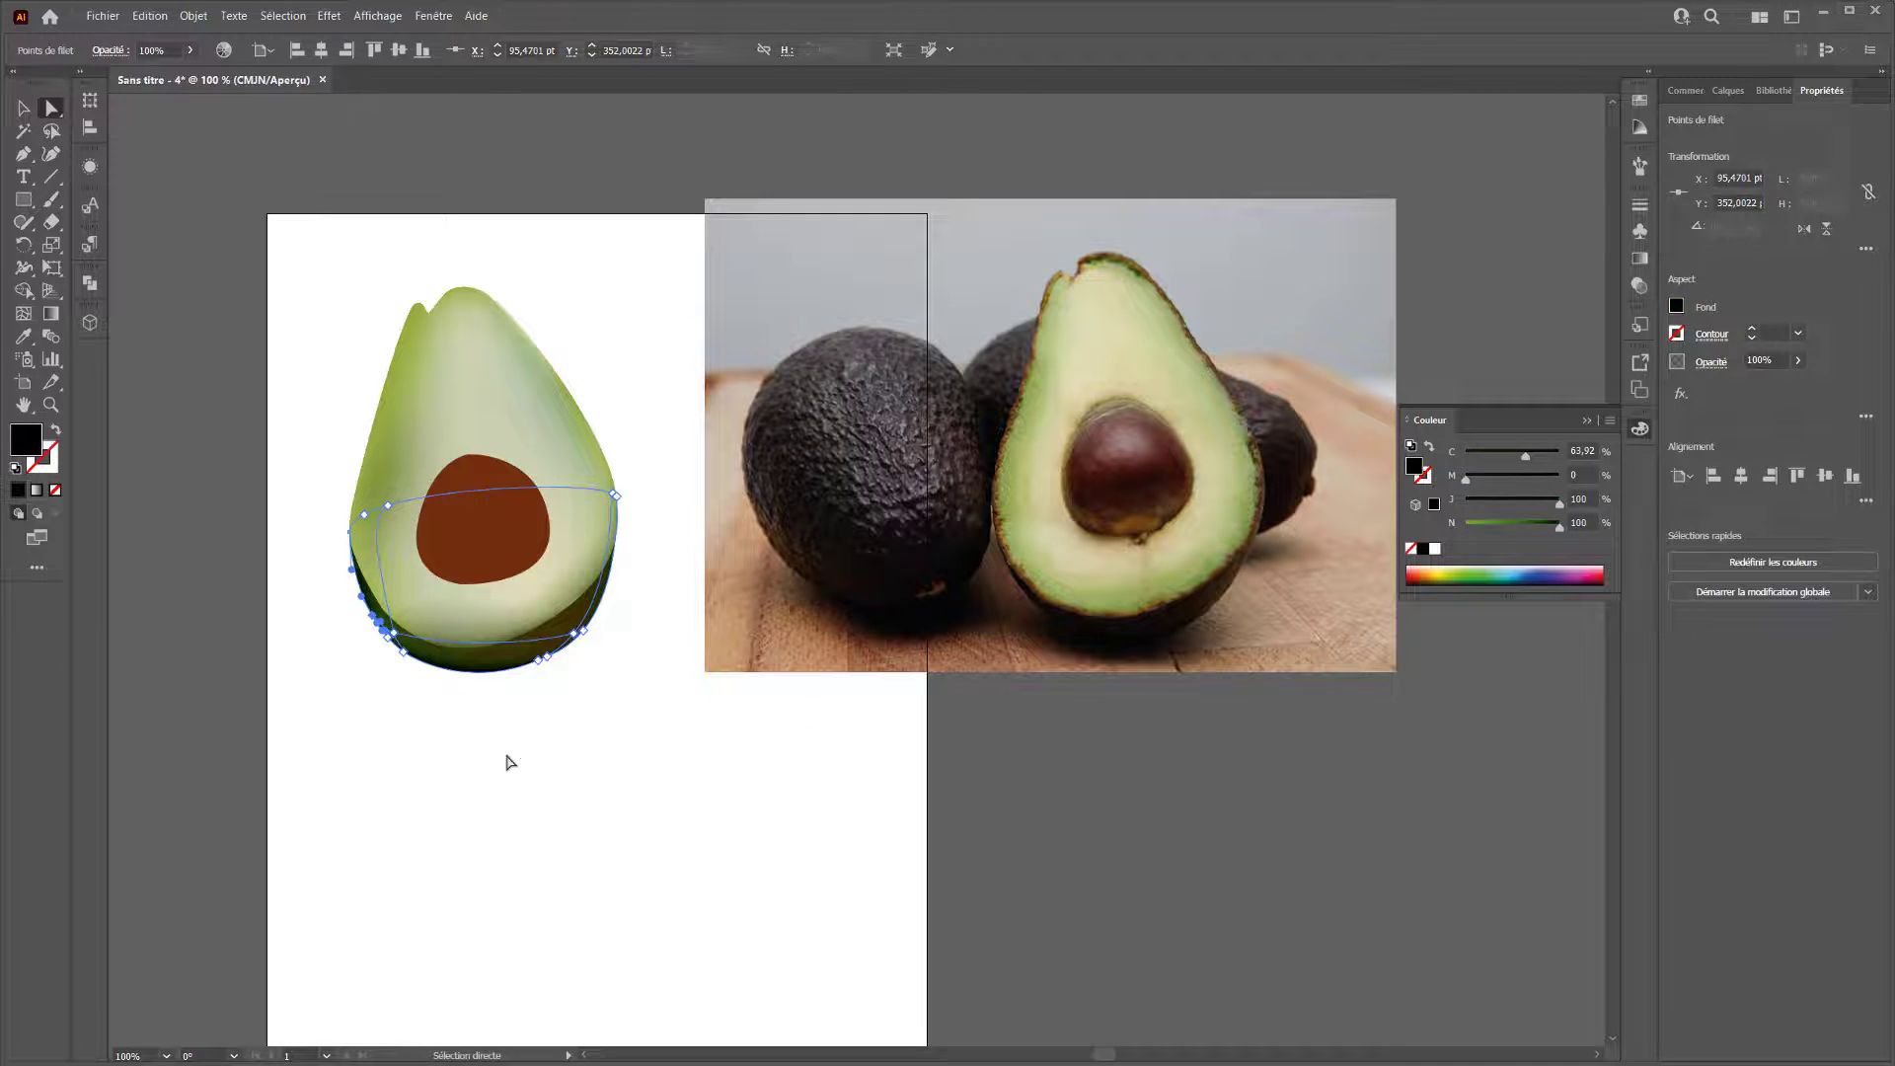
pyautogui.click(451, 710)
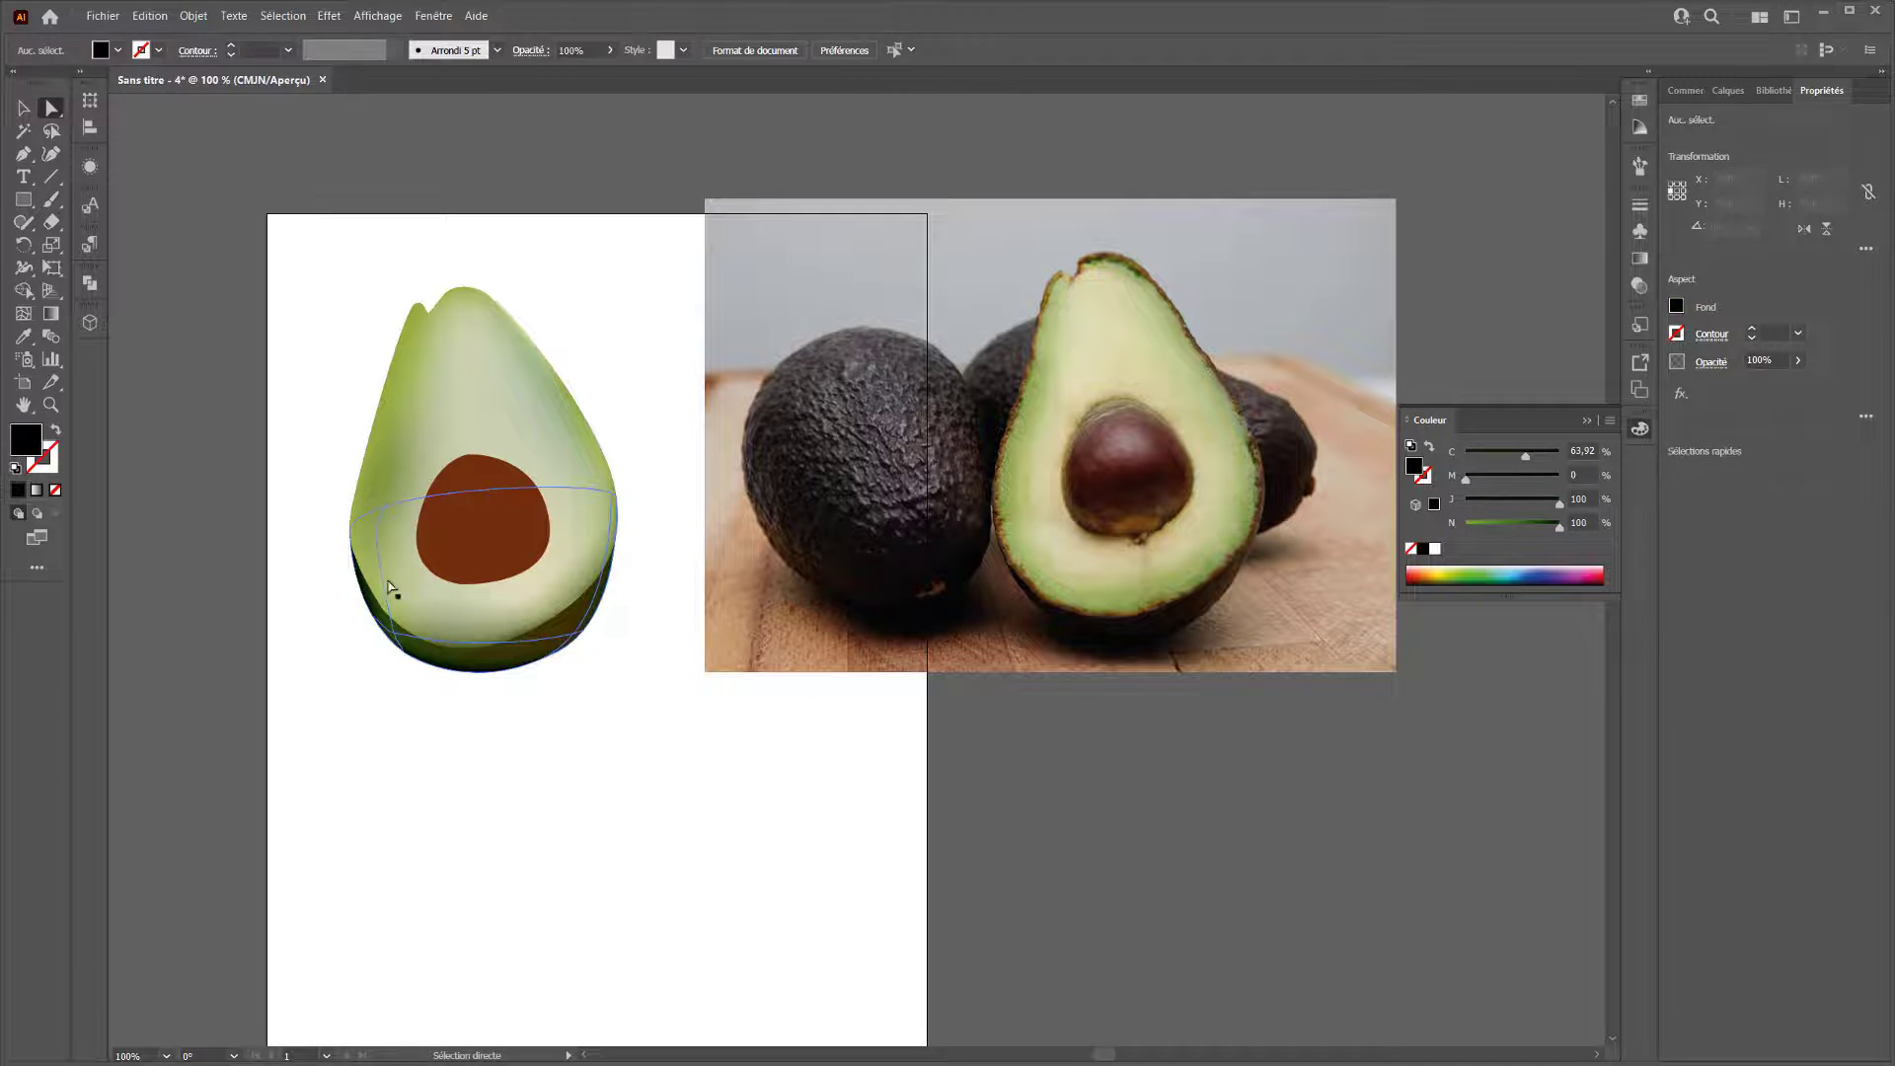
# Add a mesh point near the skin's right side at about X 270 pt, Y 341 pt, set its black to 100%, and deselect.
pyautogui.click(562, 640)
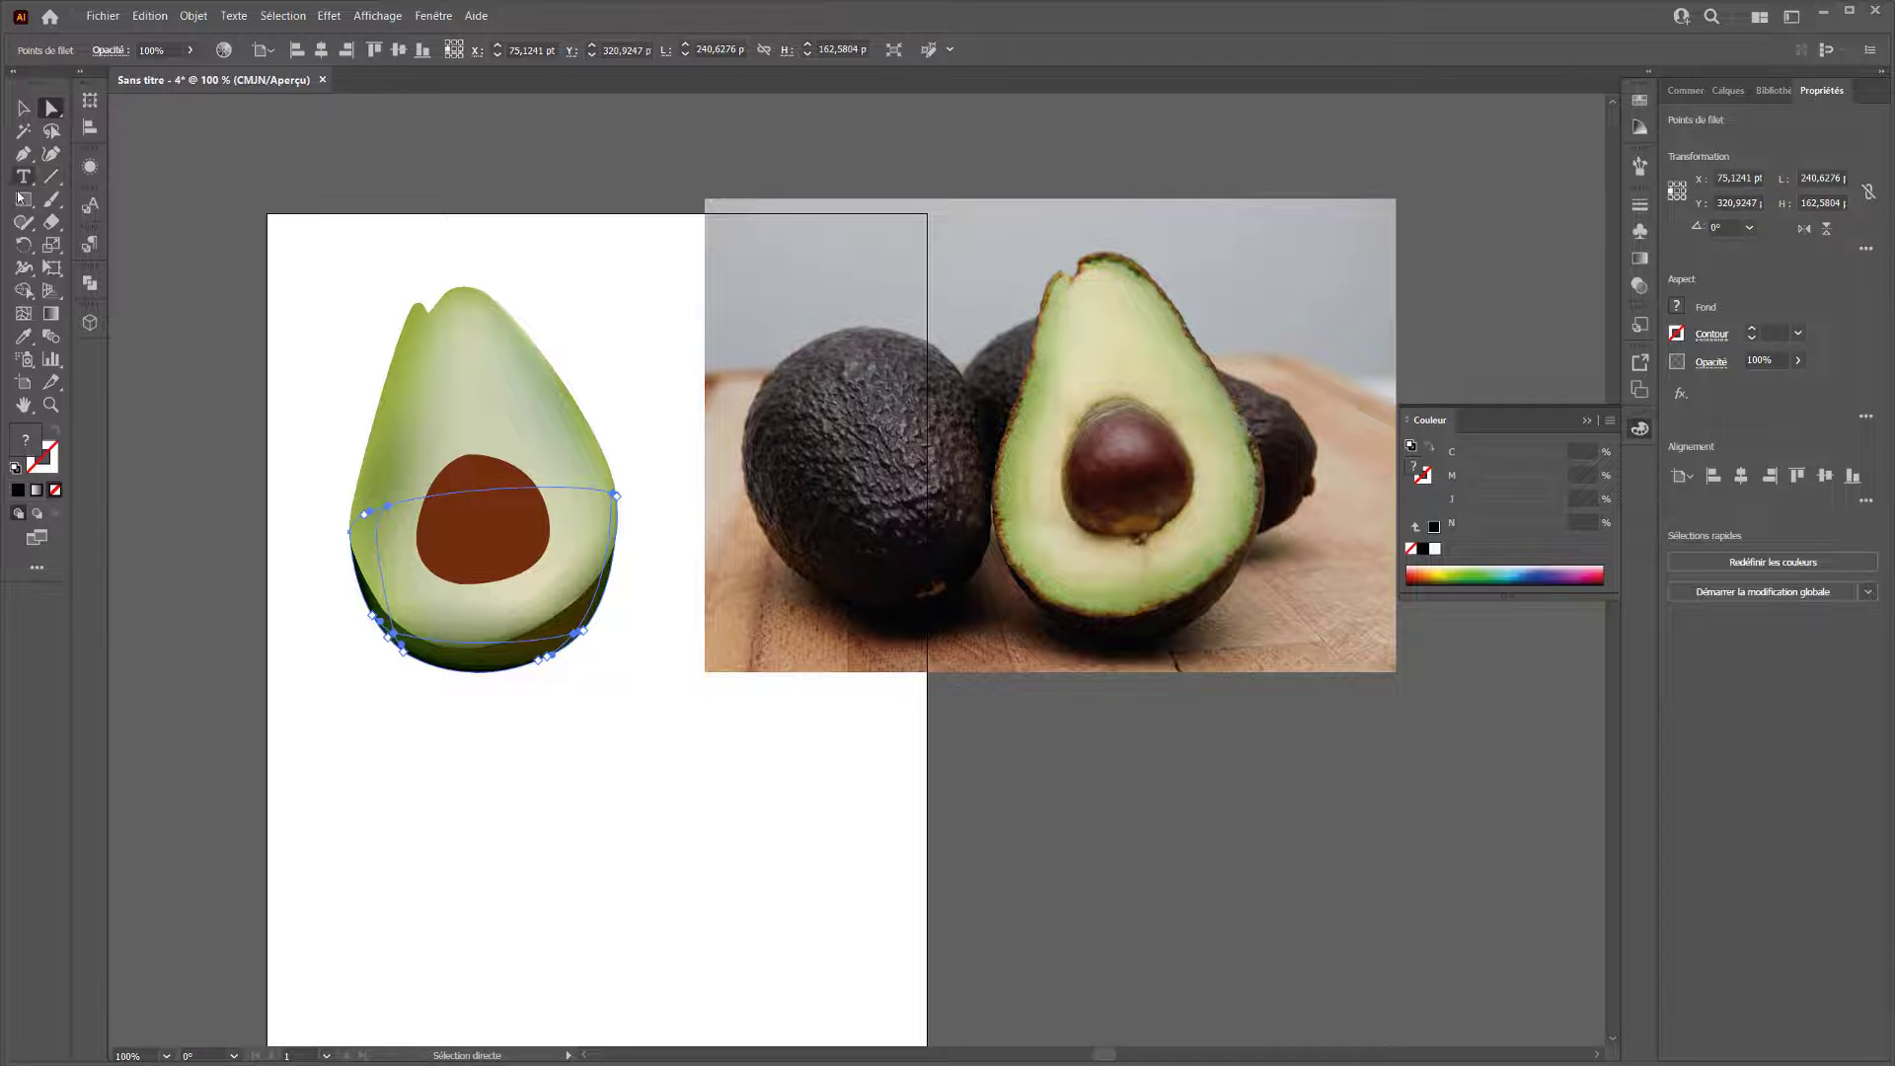
pyautogui.click(23, 313)
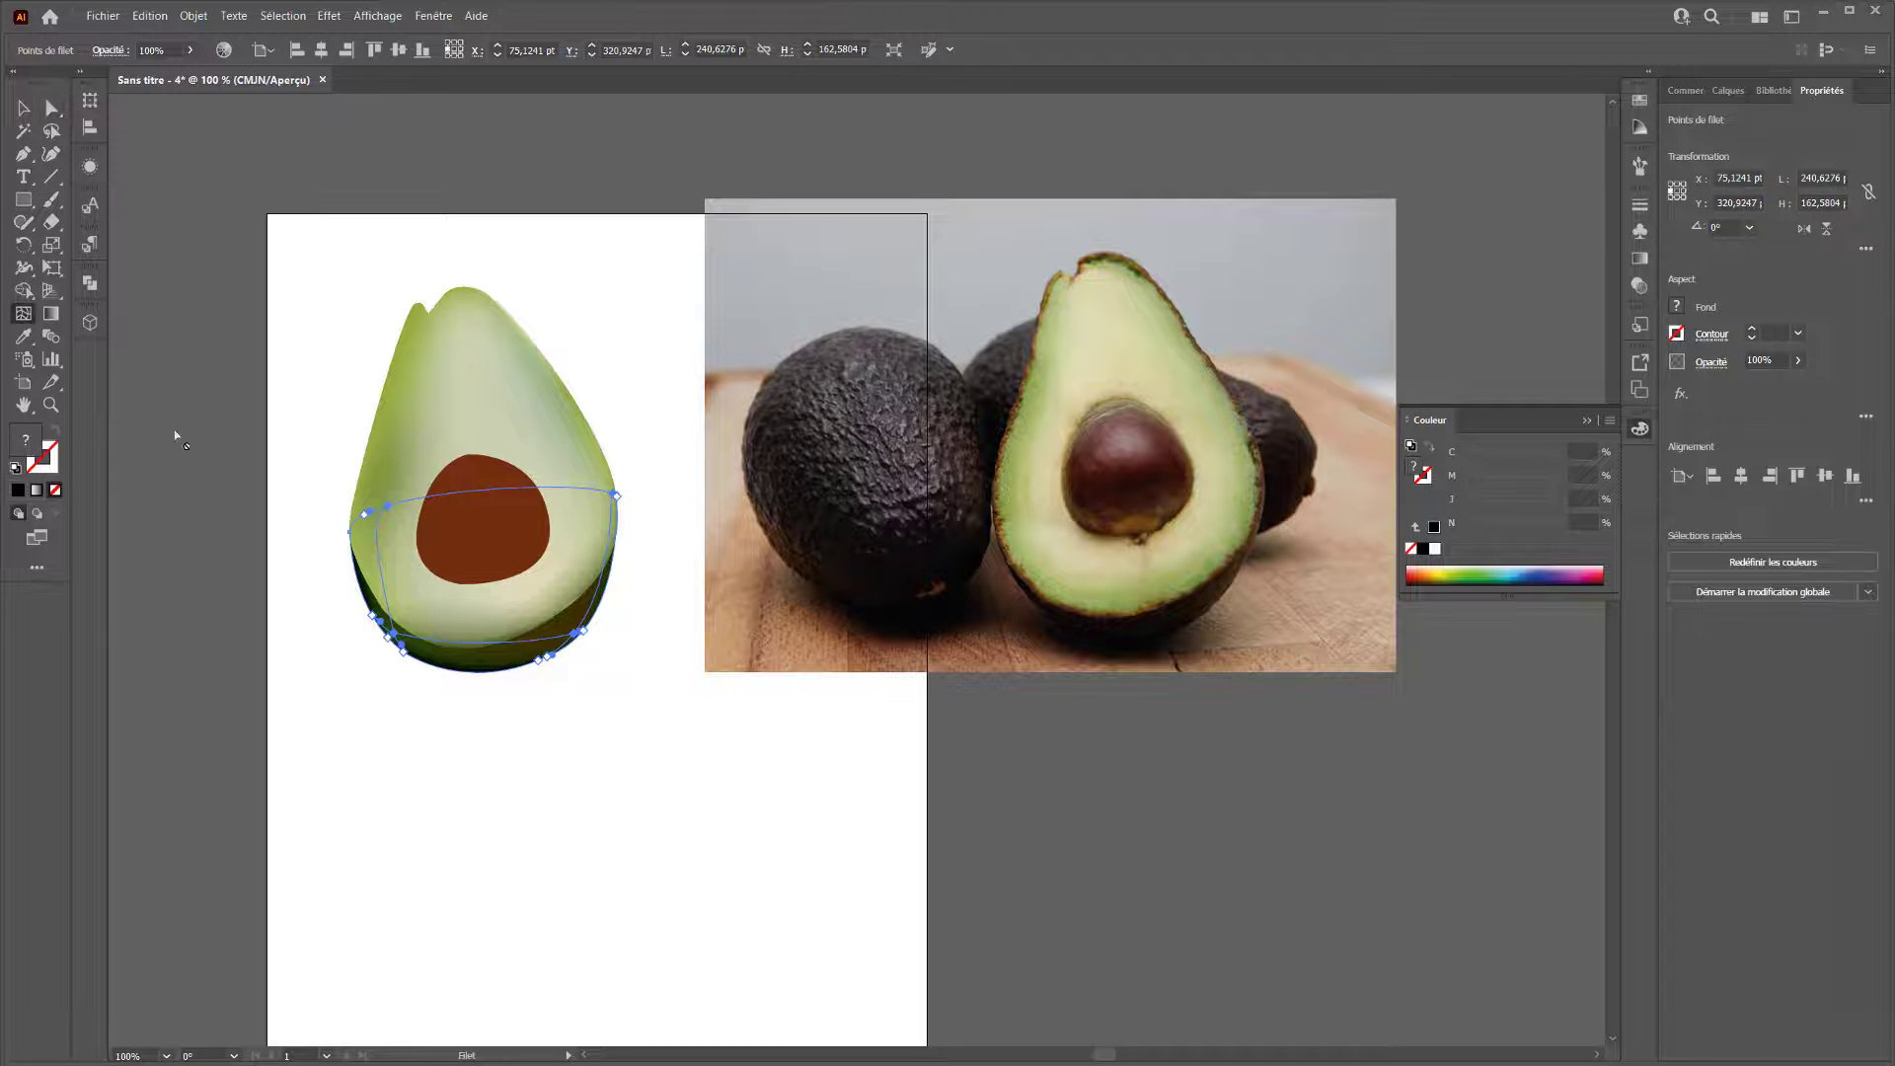
pyautogui.click(562, 605)
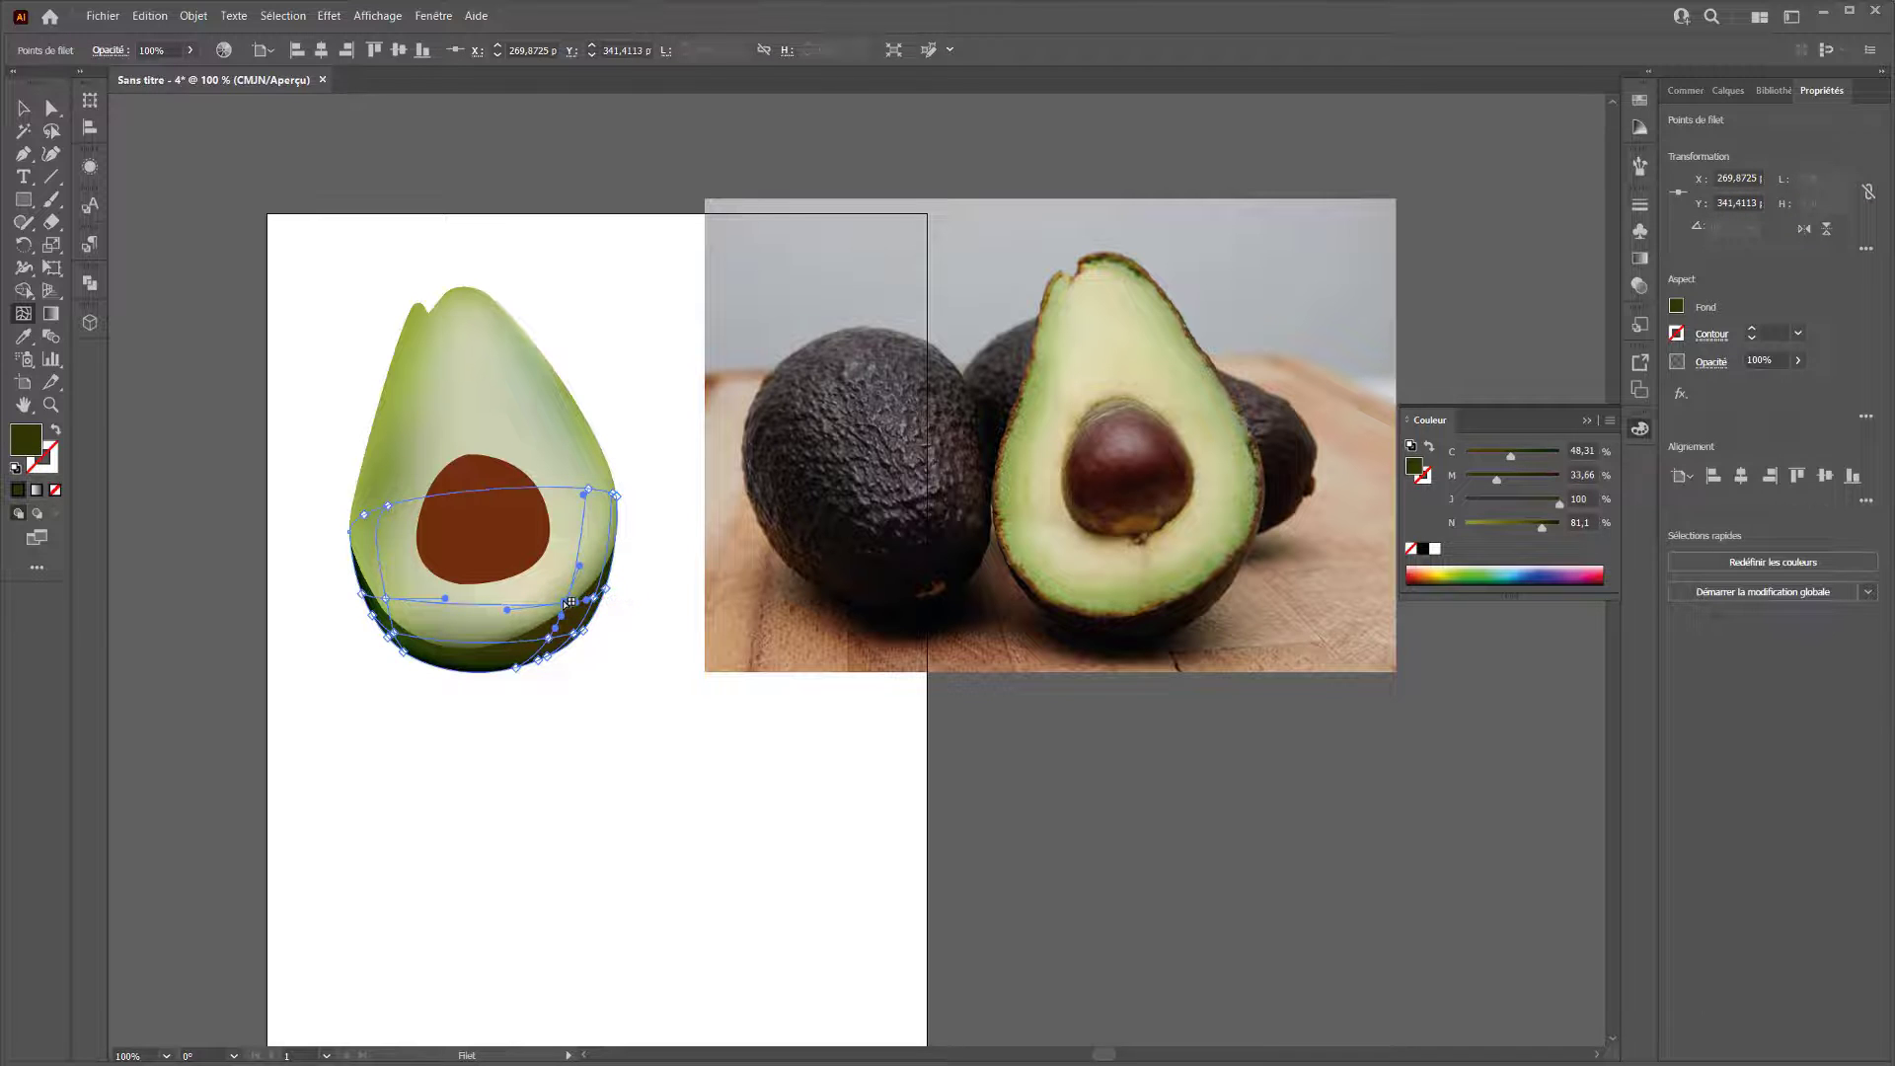
pyautogui.moveTo(1551, 528); pyautogui.dragTo(1559, 526)
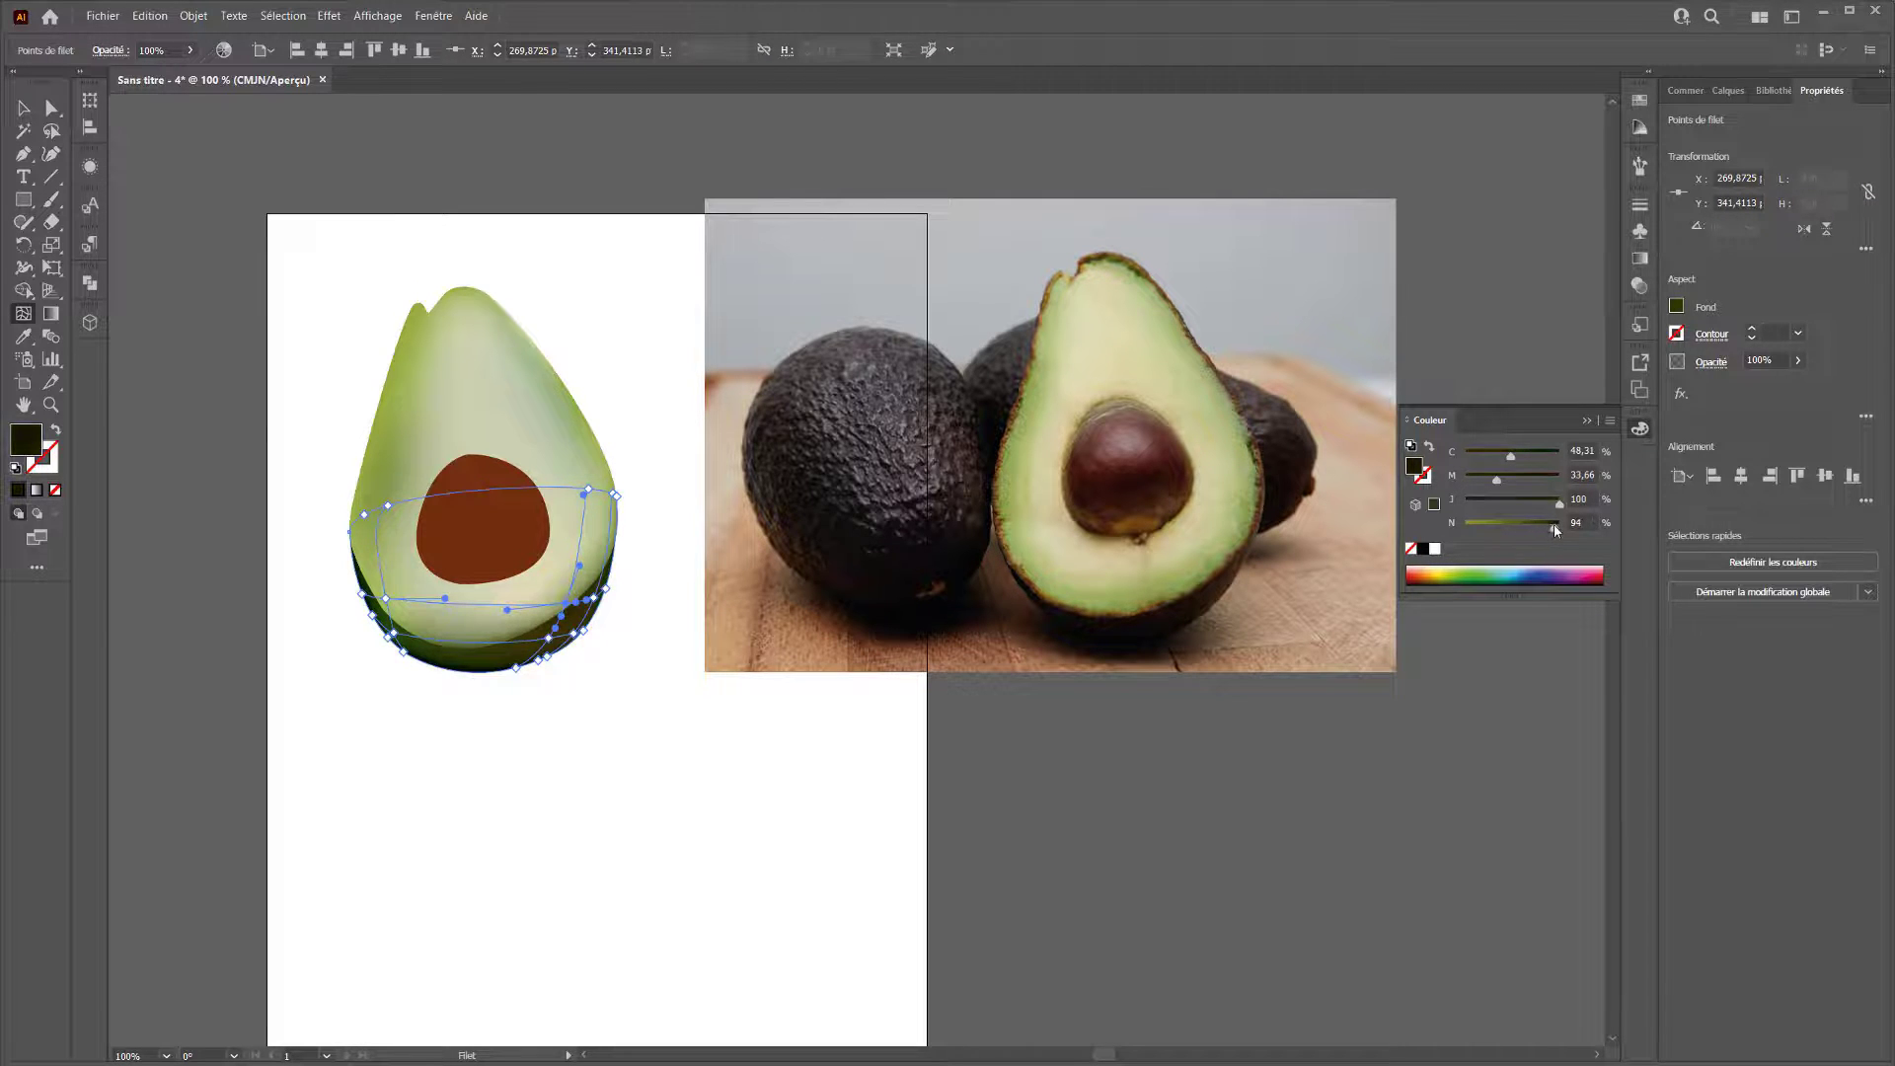
pyautogui.press('v')
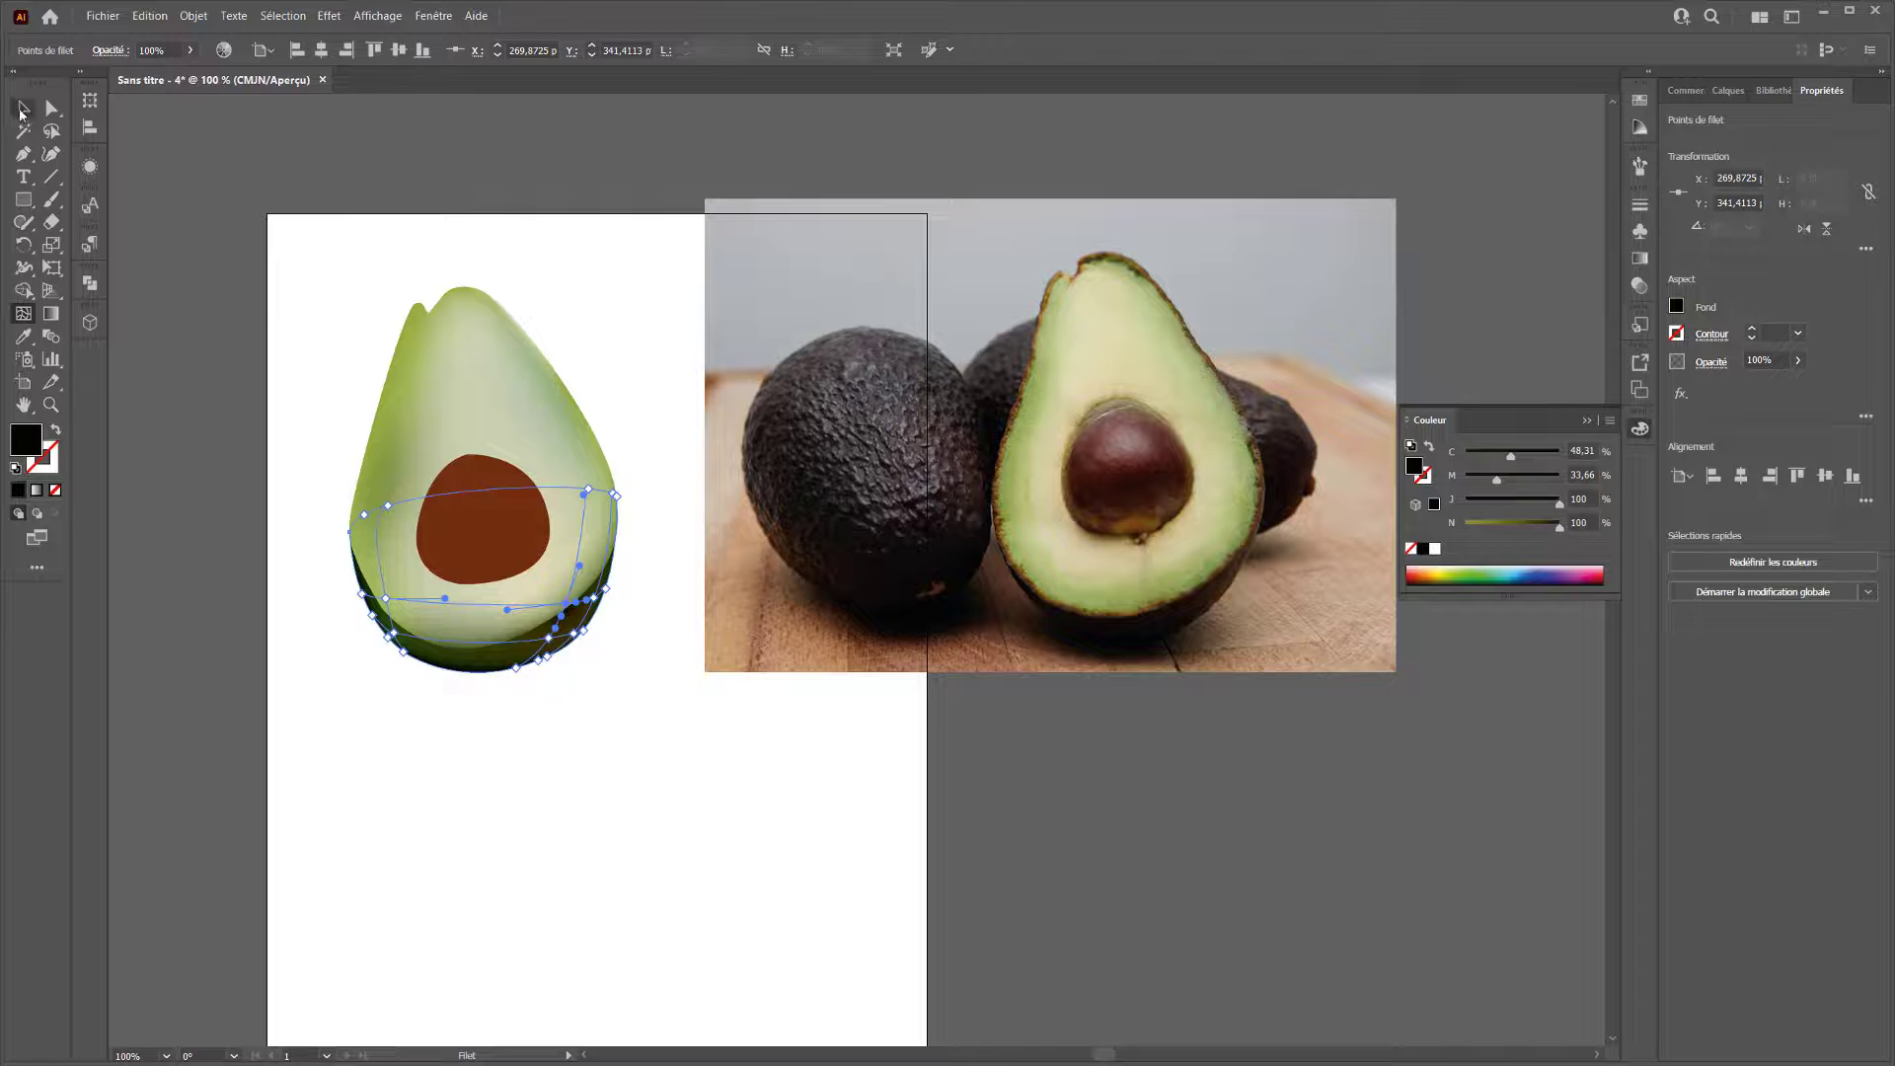
pyautogui.click(281, 339)
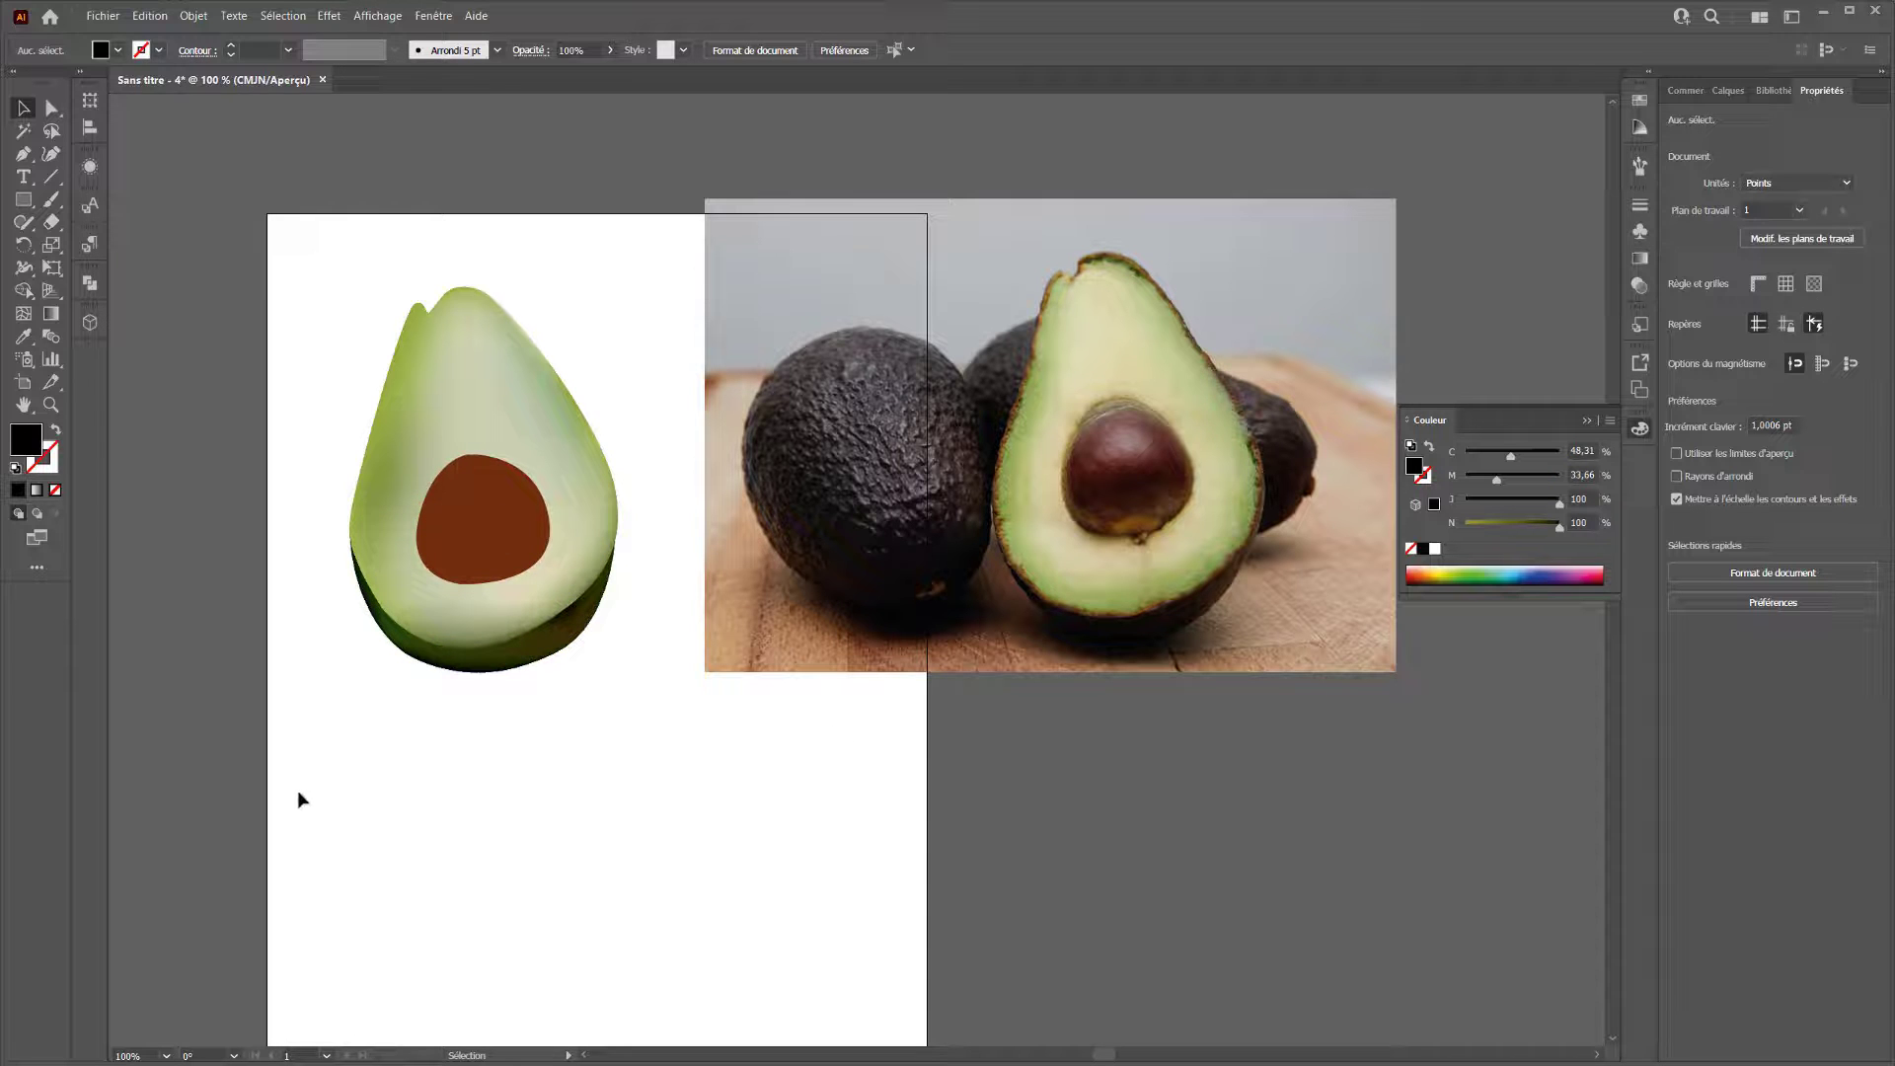
# Add a mesh point on the pit's upper left at about X 182 pt, Y 250 pt with cyan at 20% and black at 60%.
pyautogui.click(486, 511)
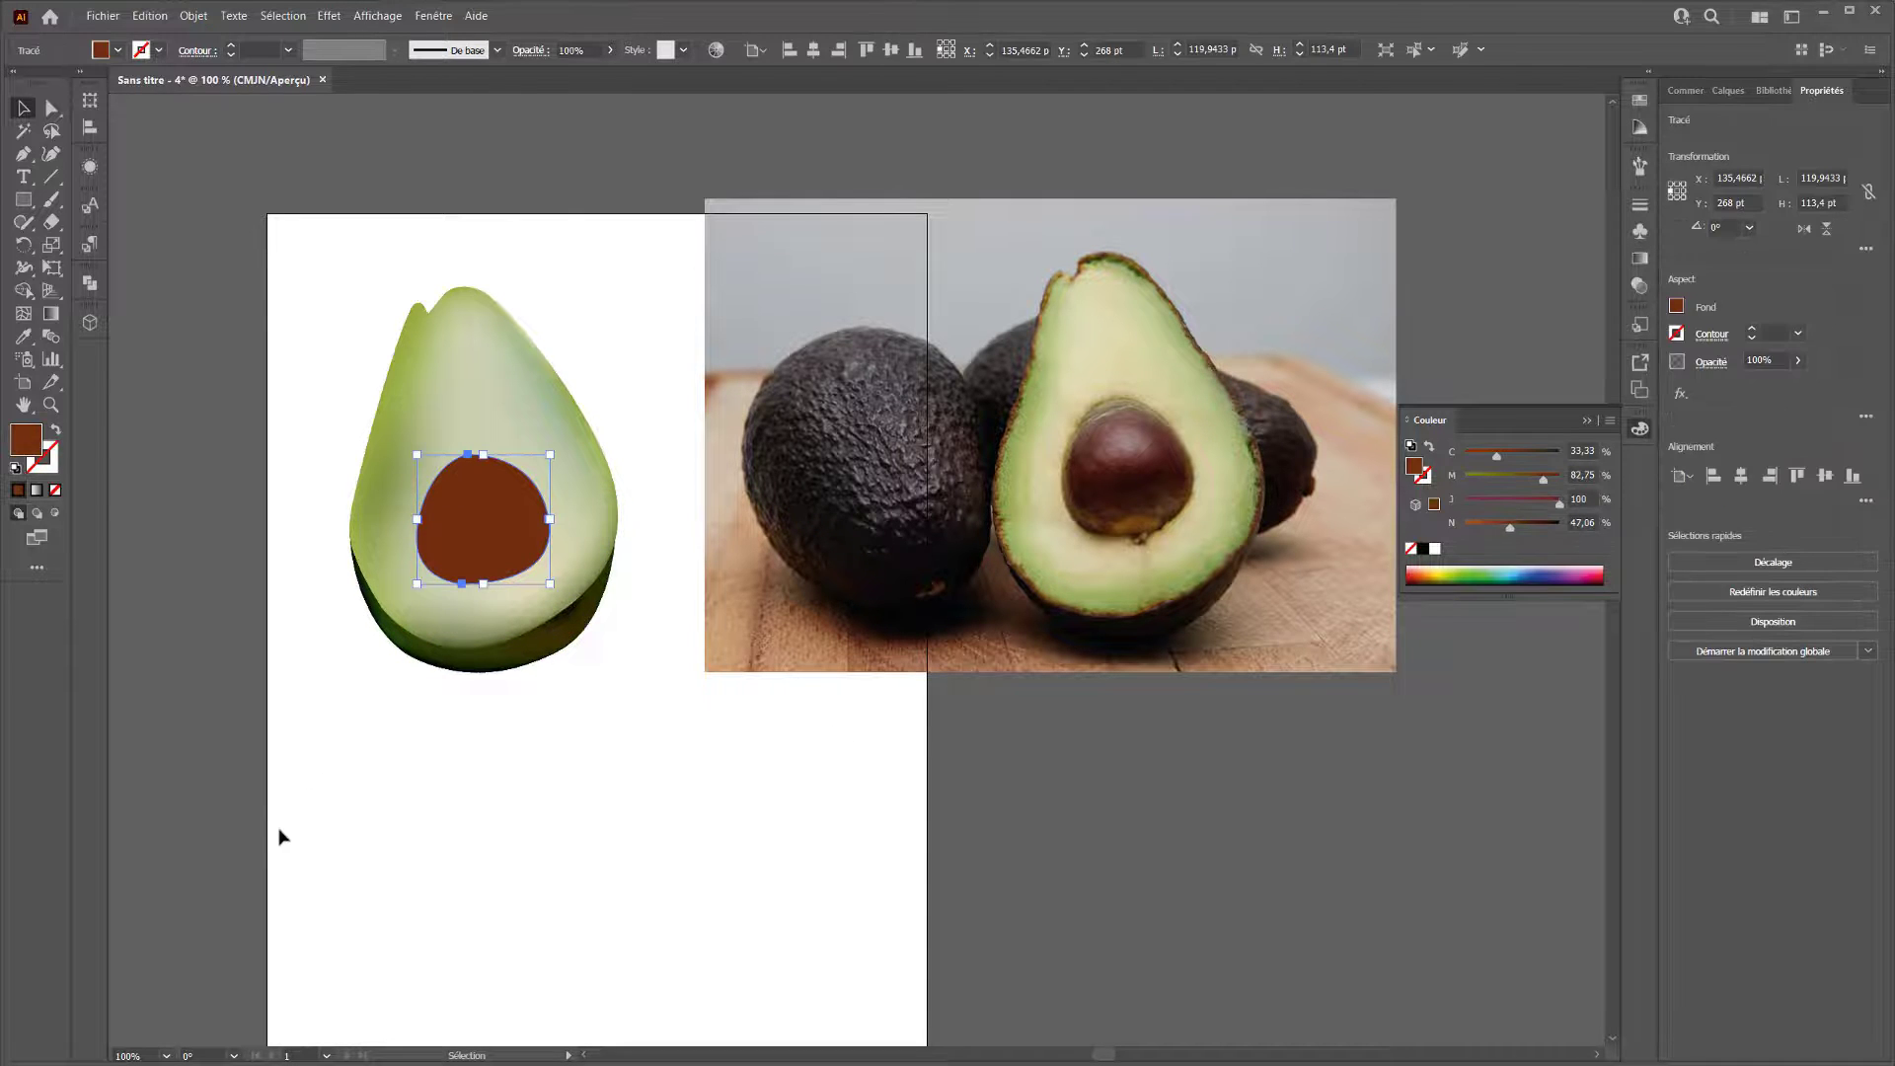
pyautogui.click(22, 313)
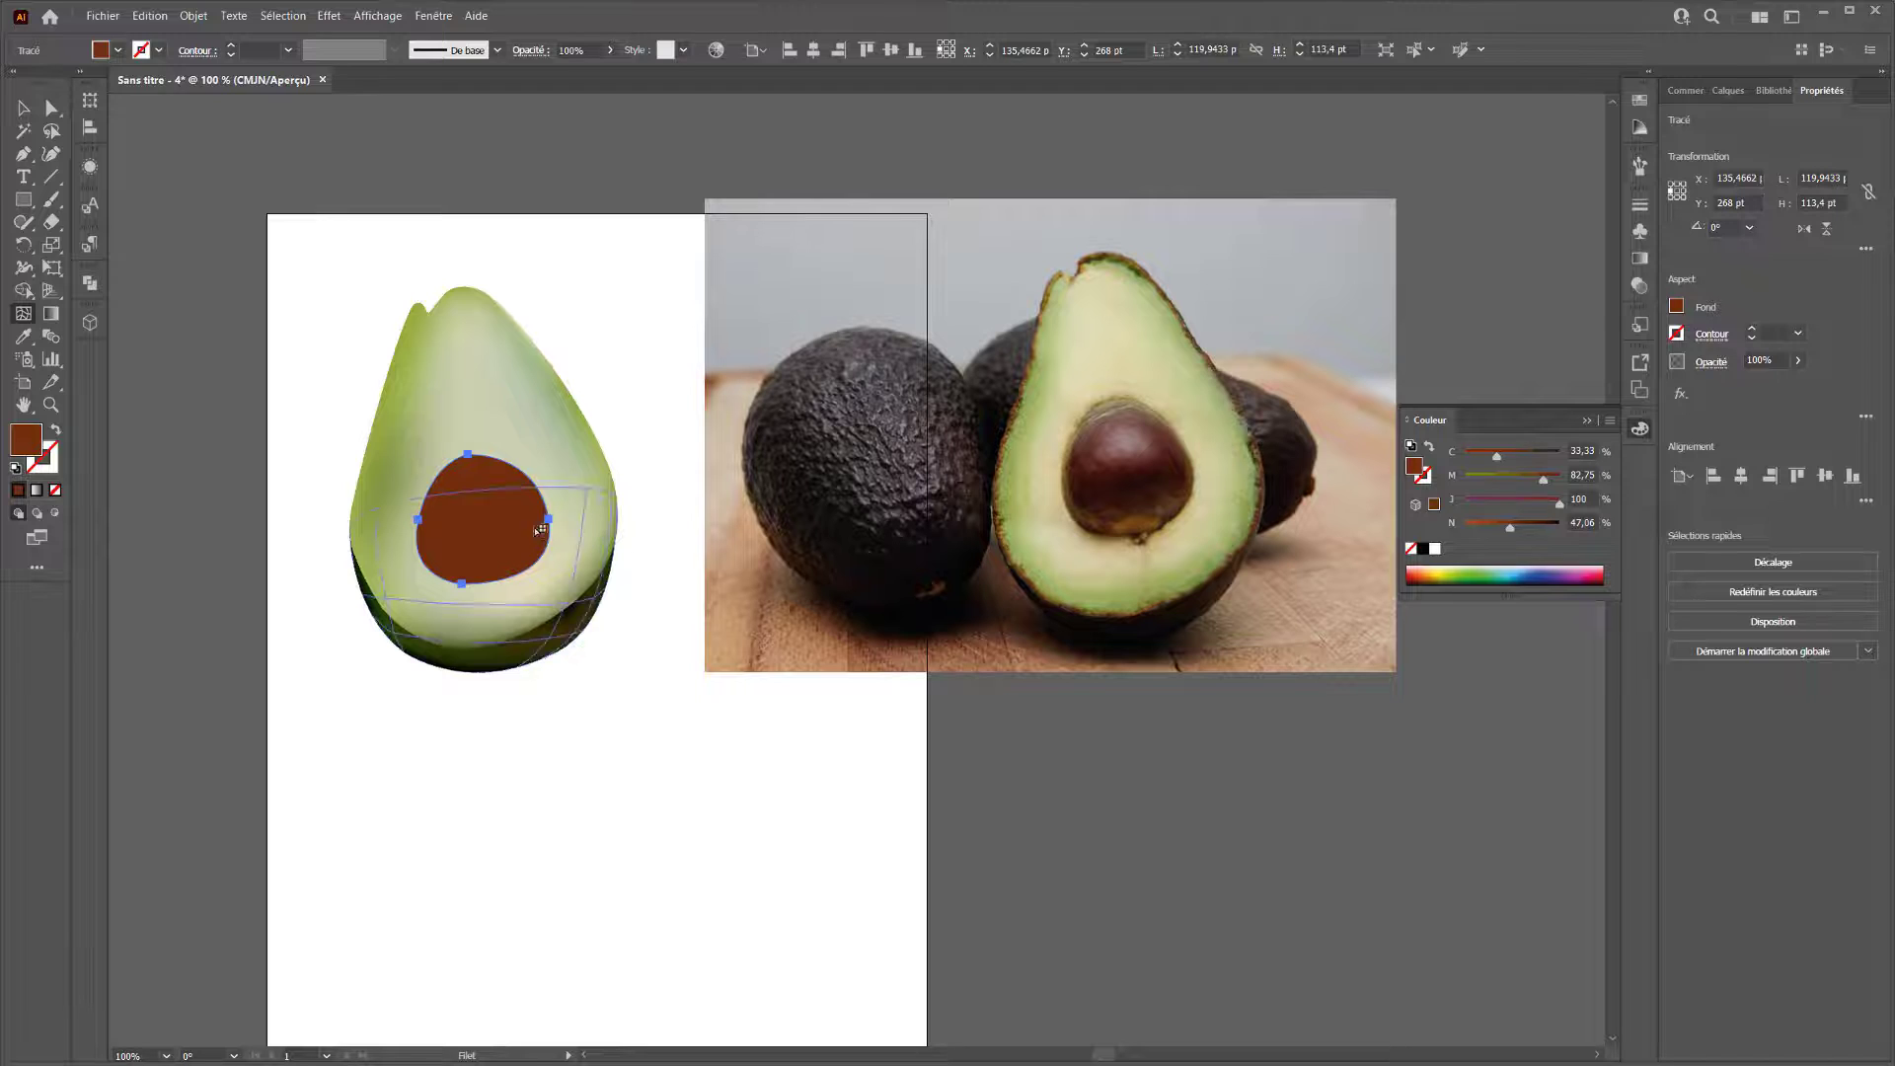
pyautogui.click(469, 500)
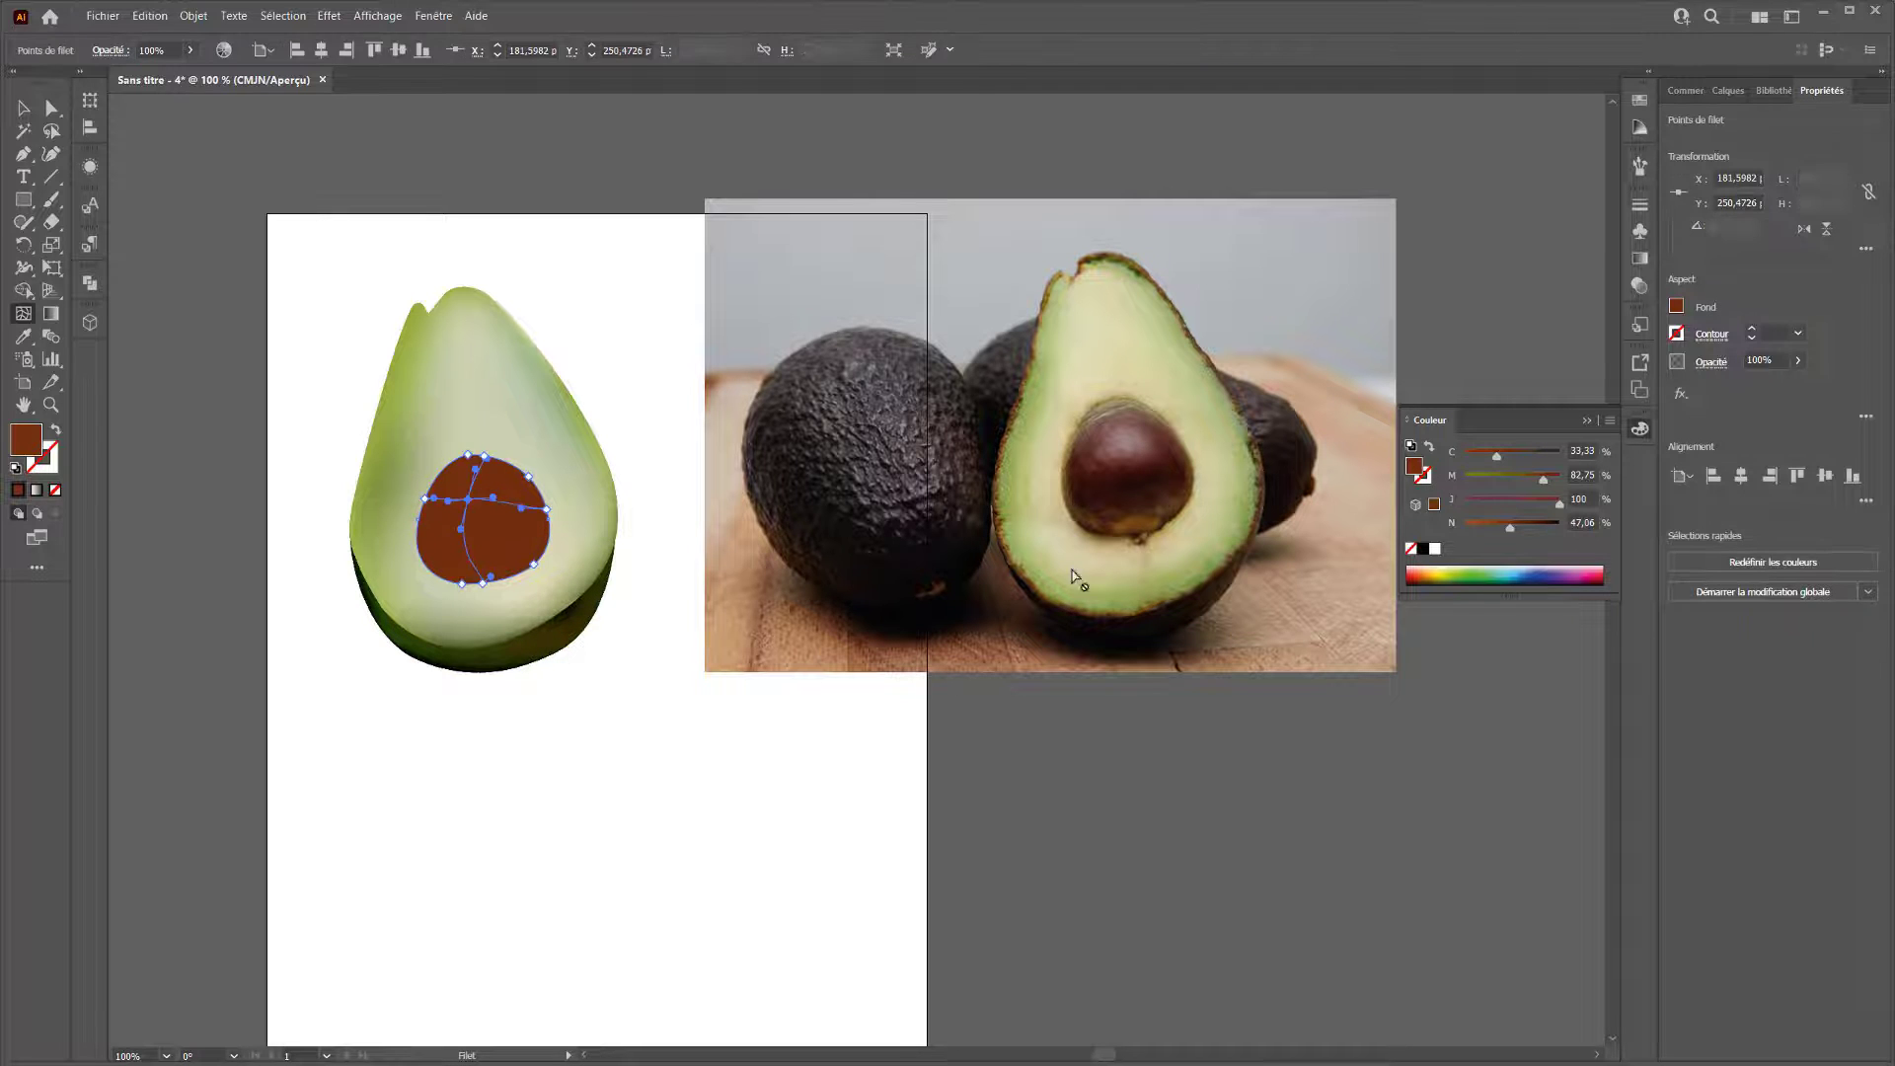
pyautogui.moveTo(1510, 525); pyautogui.dragTo(1492, 530)
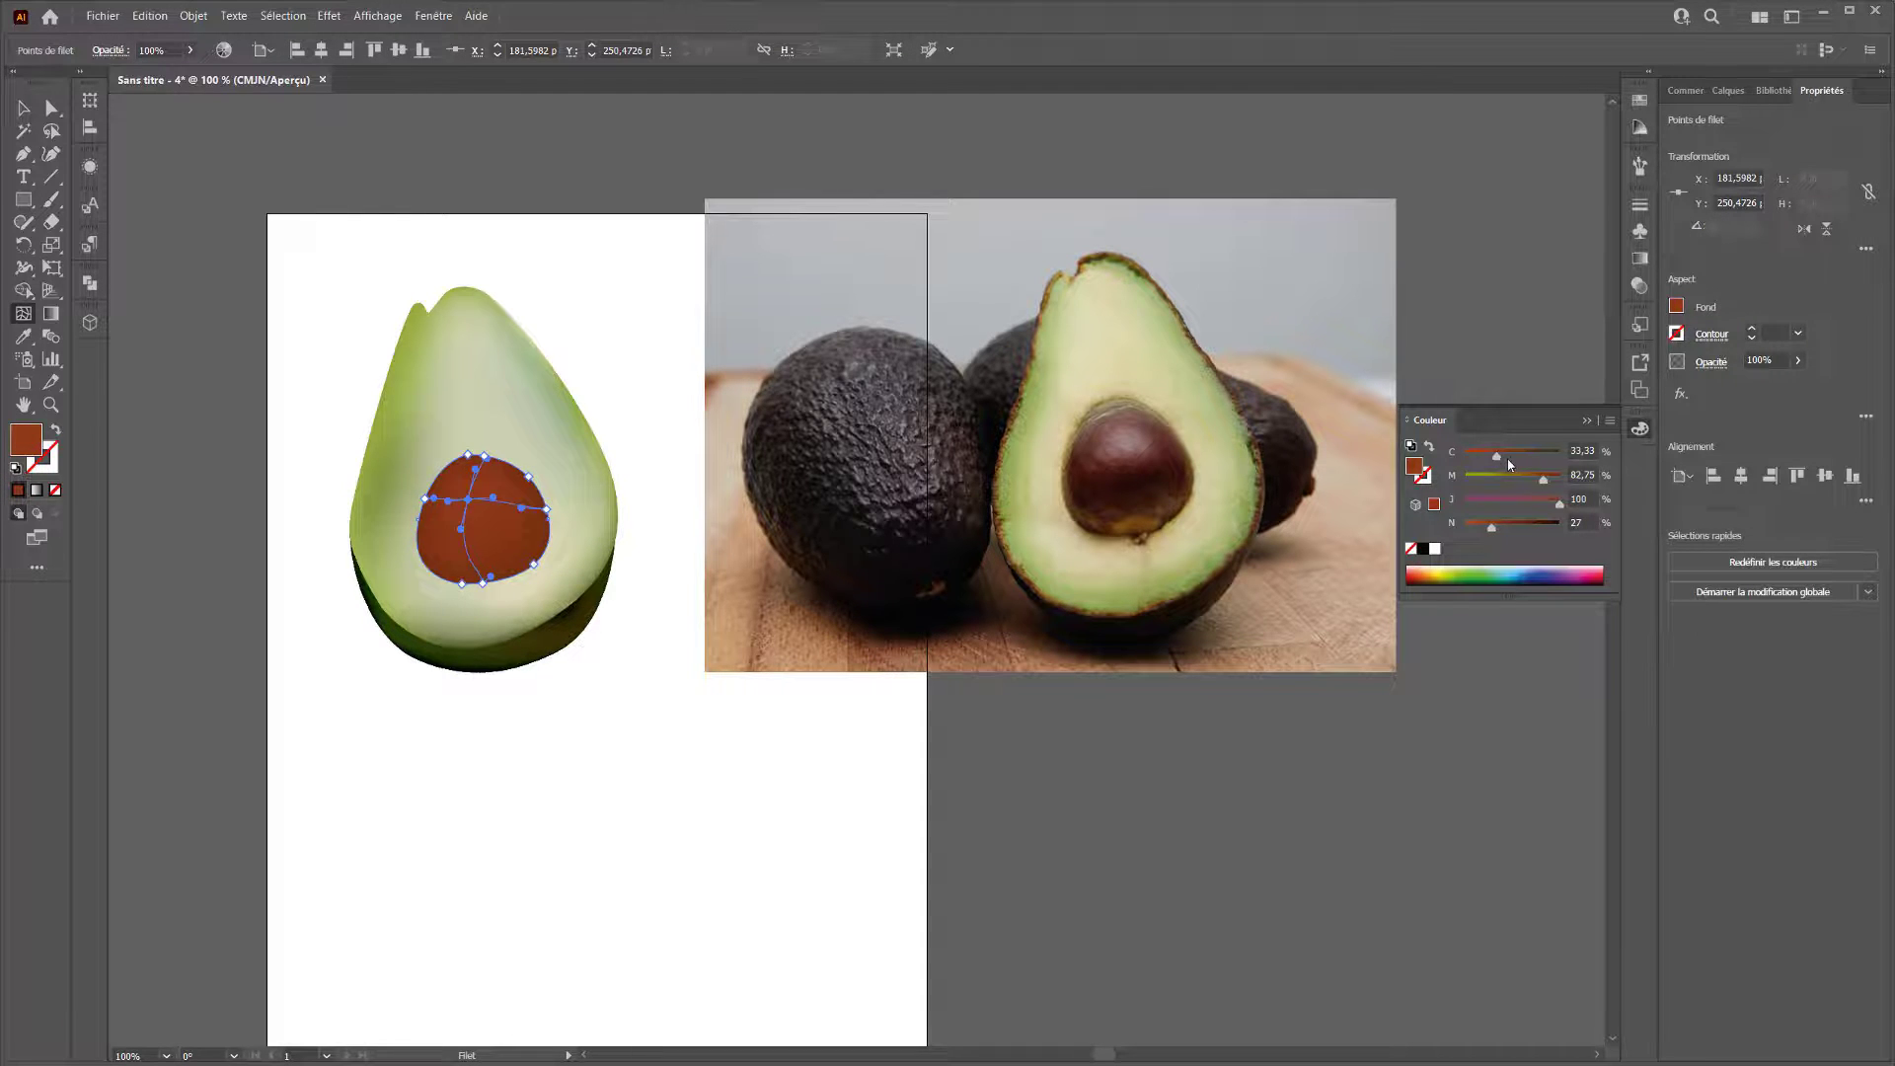
pyautogui.moveTo(1510, 457); pyautogui.dragTo(1482, 457)
pyautogui.moveTo(1491, 527); pyautogui.dragTo(1521, 527)
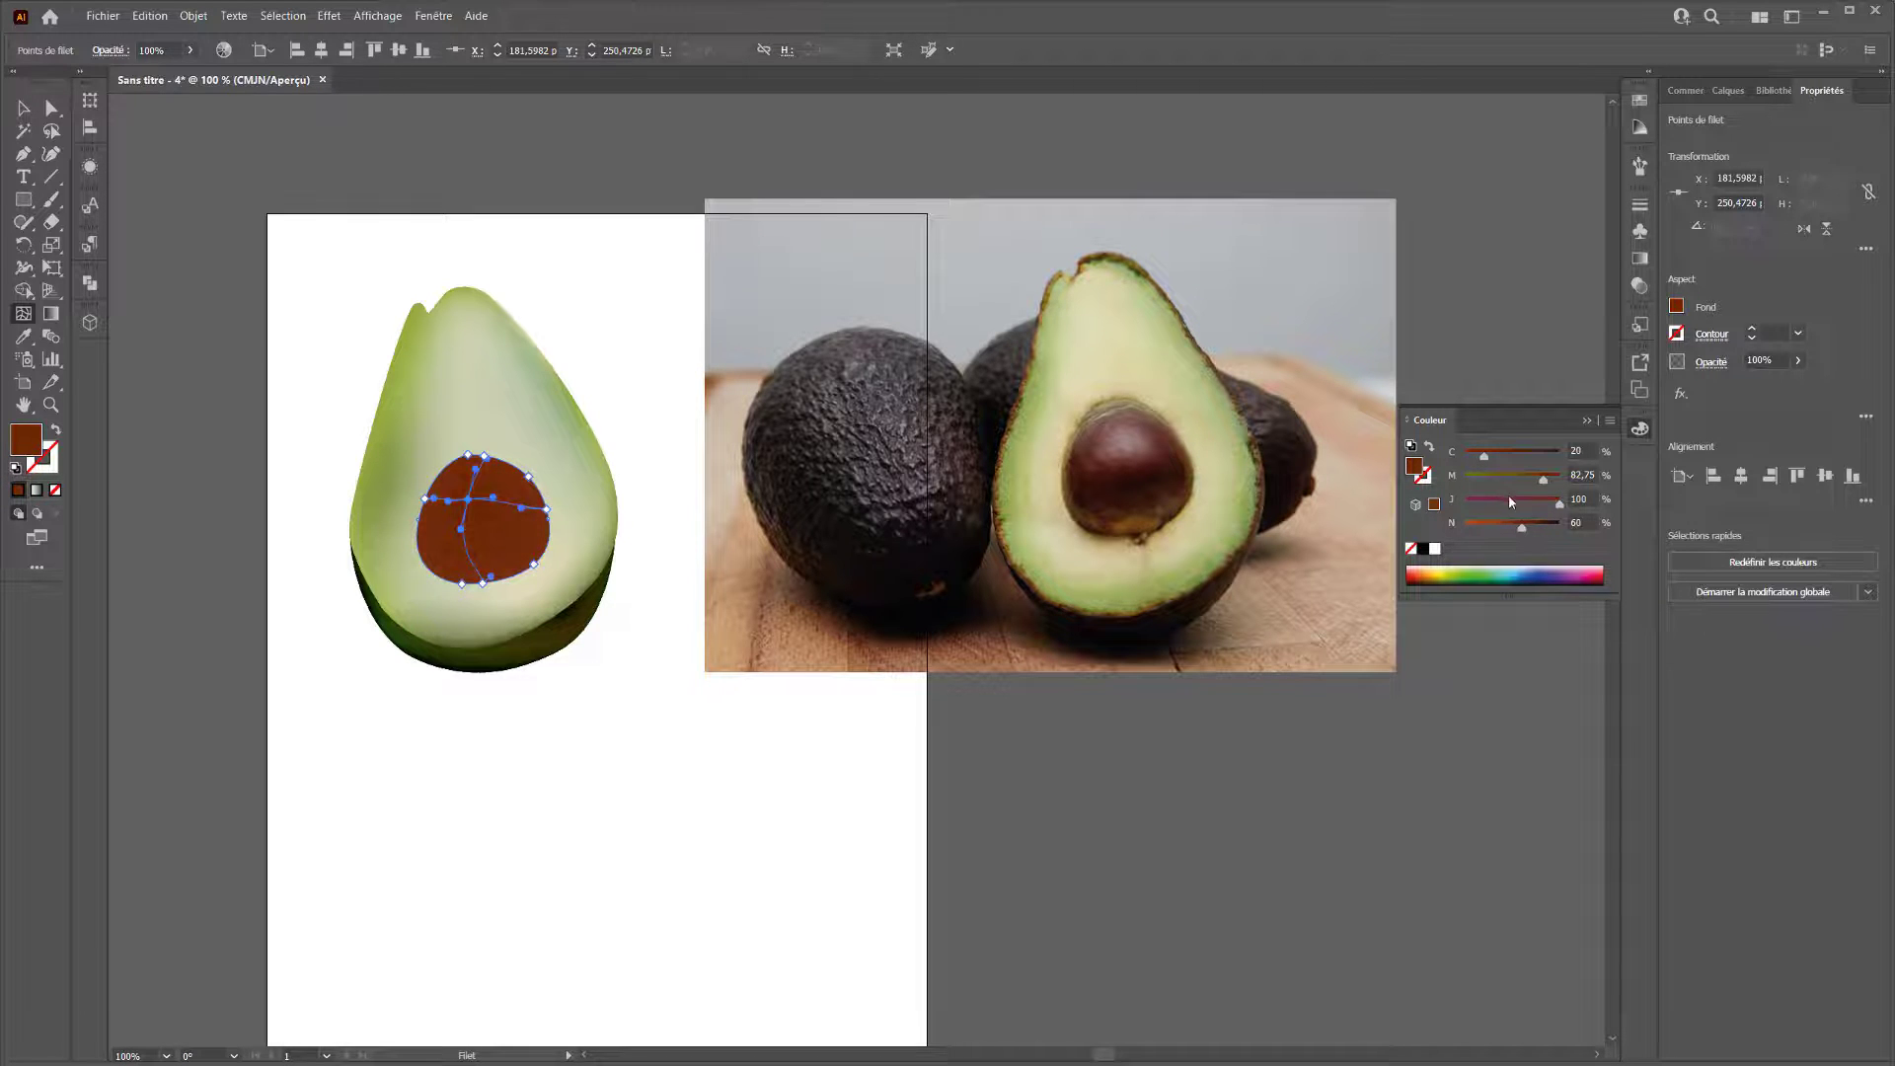
# Recolor the pit's mesh point golden brown with cyan 12%, magenta 31%, yellow 100% and black 48%, and deselect it.
pyautogui.moveTo(1434, 570); pyautogui.dragTo(1422, 572)
pyautogui.click(1494, 479)
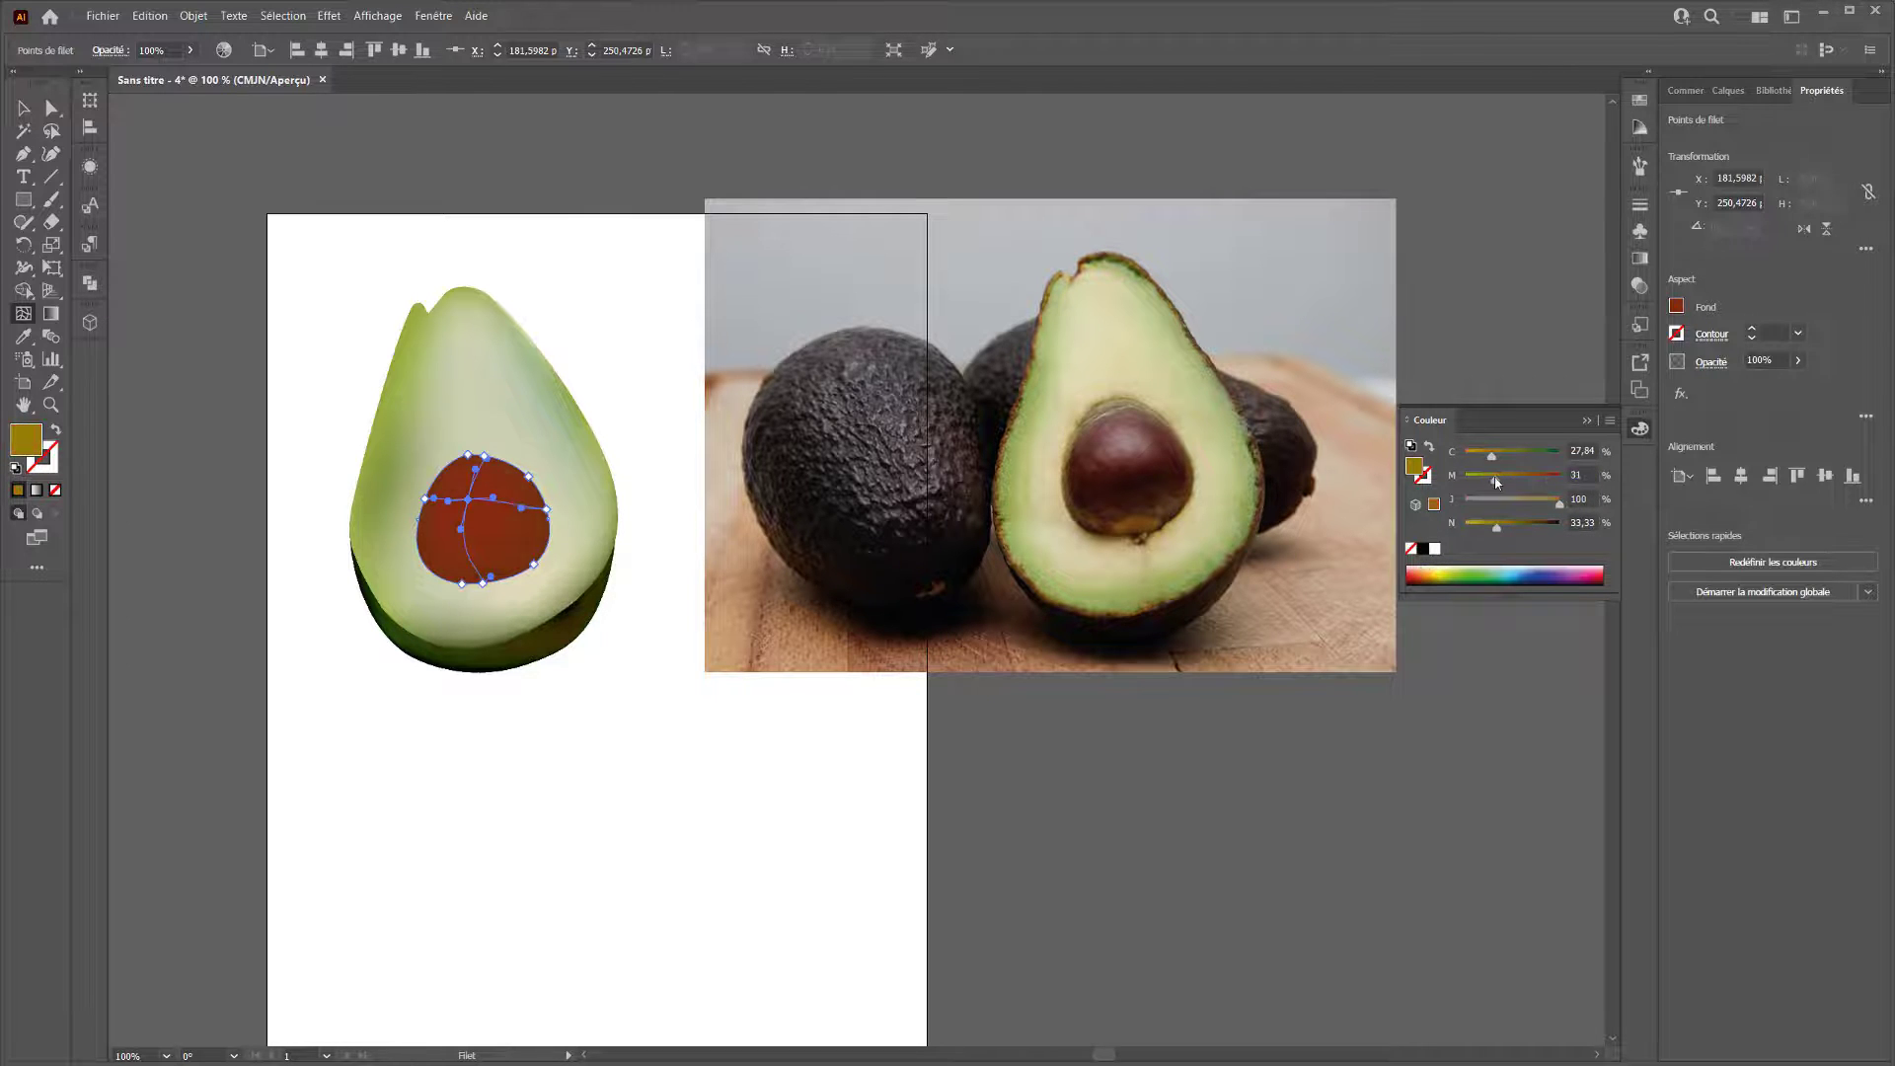
pyautogui.moveTo(1484, 457); pyautogui.dragTo(1476, 456)
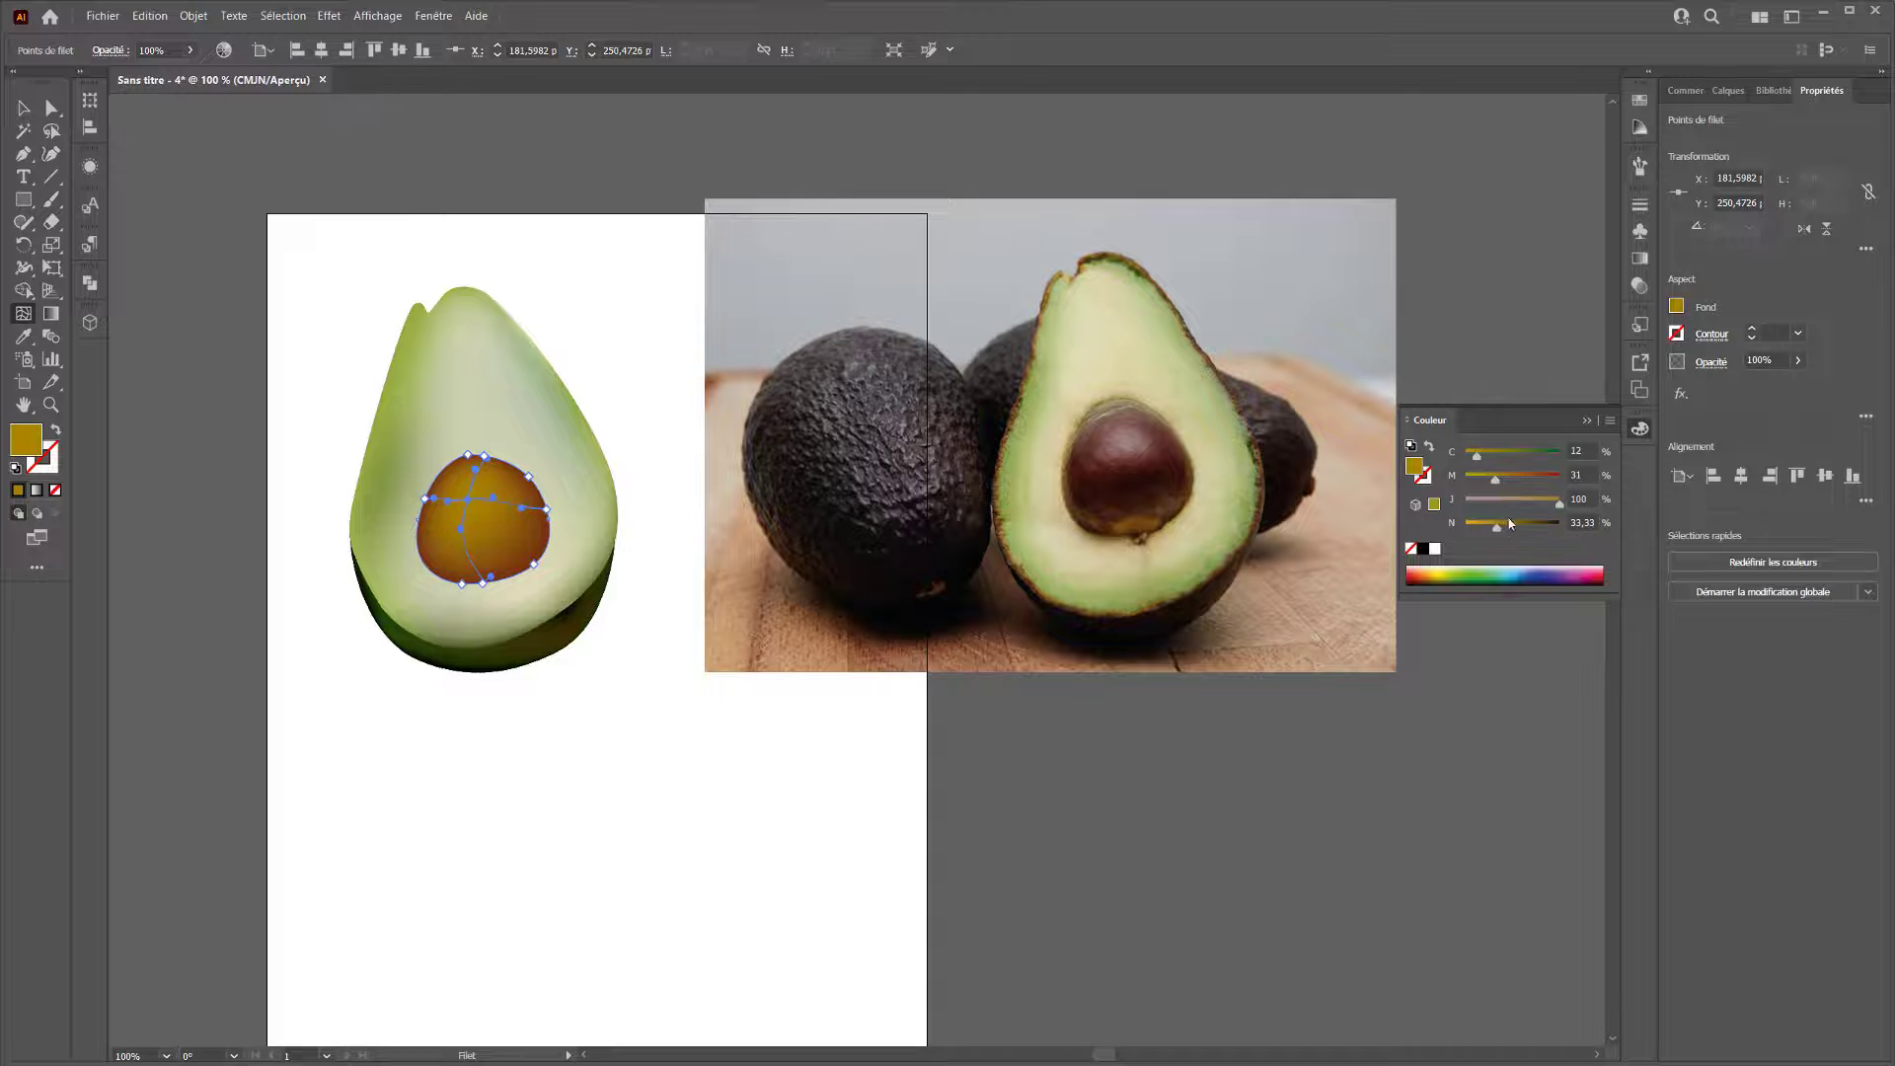
pyautogui.moveTo(1496, 525); pyautogui.dragTo(1516, 529)
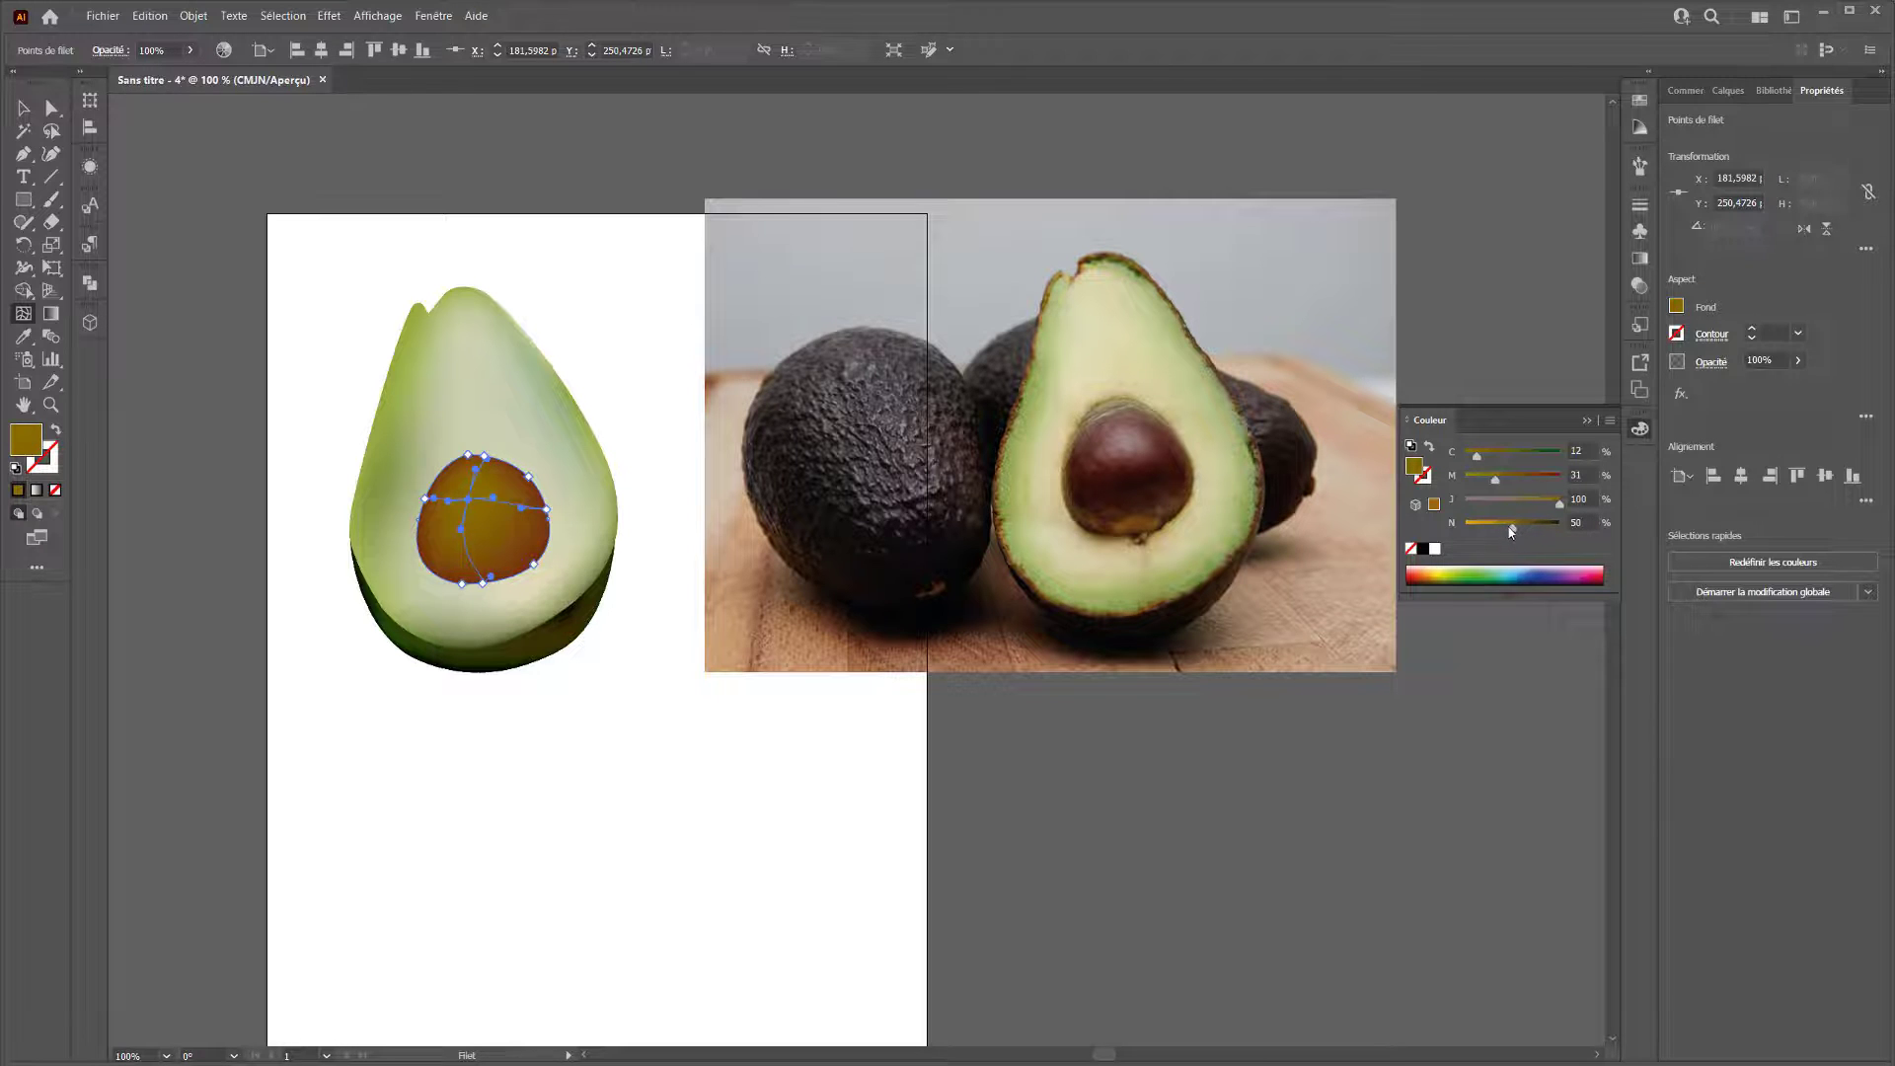
pyautogui.click(51, 108)
pyautogui.click(351, 330)
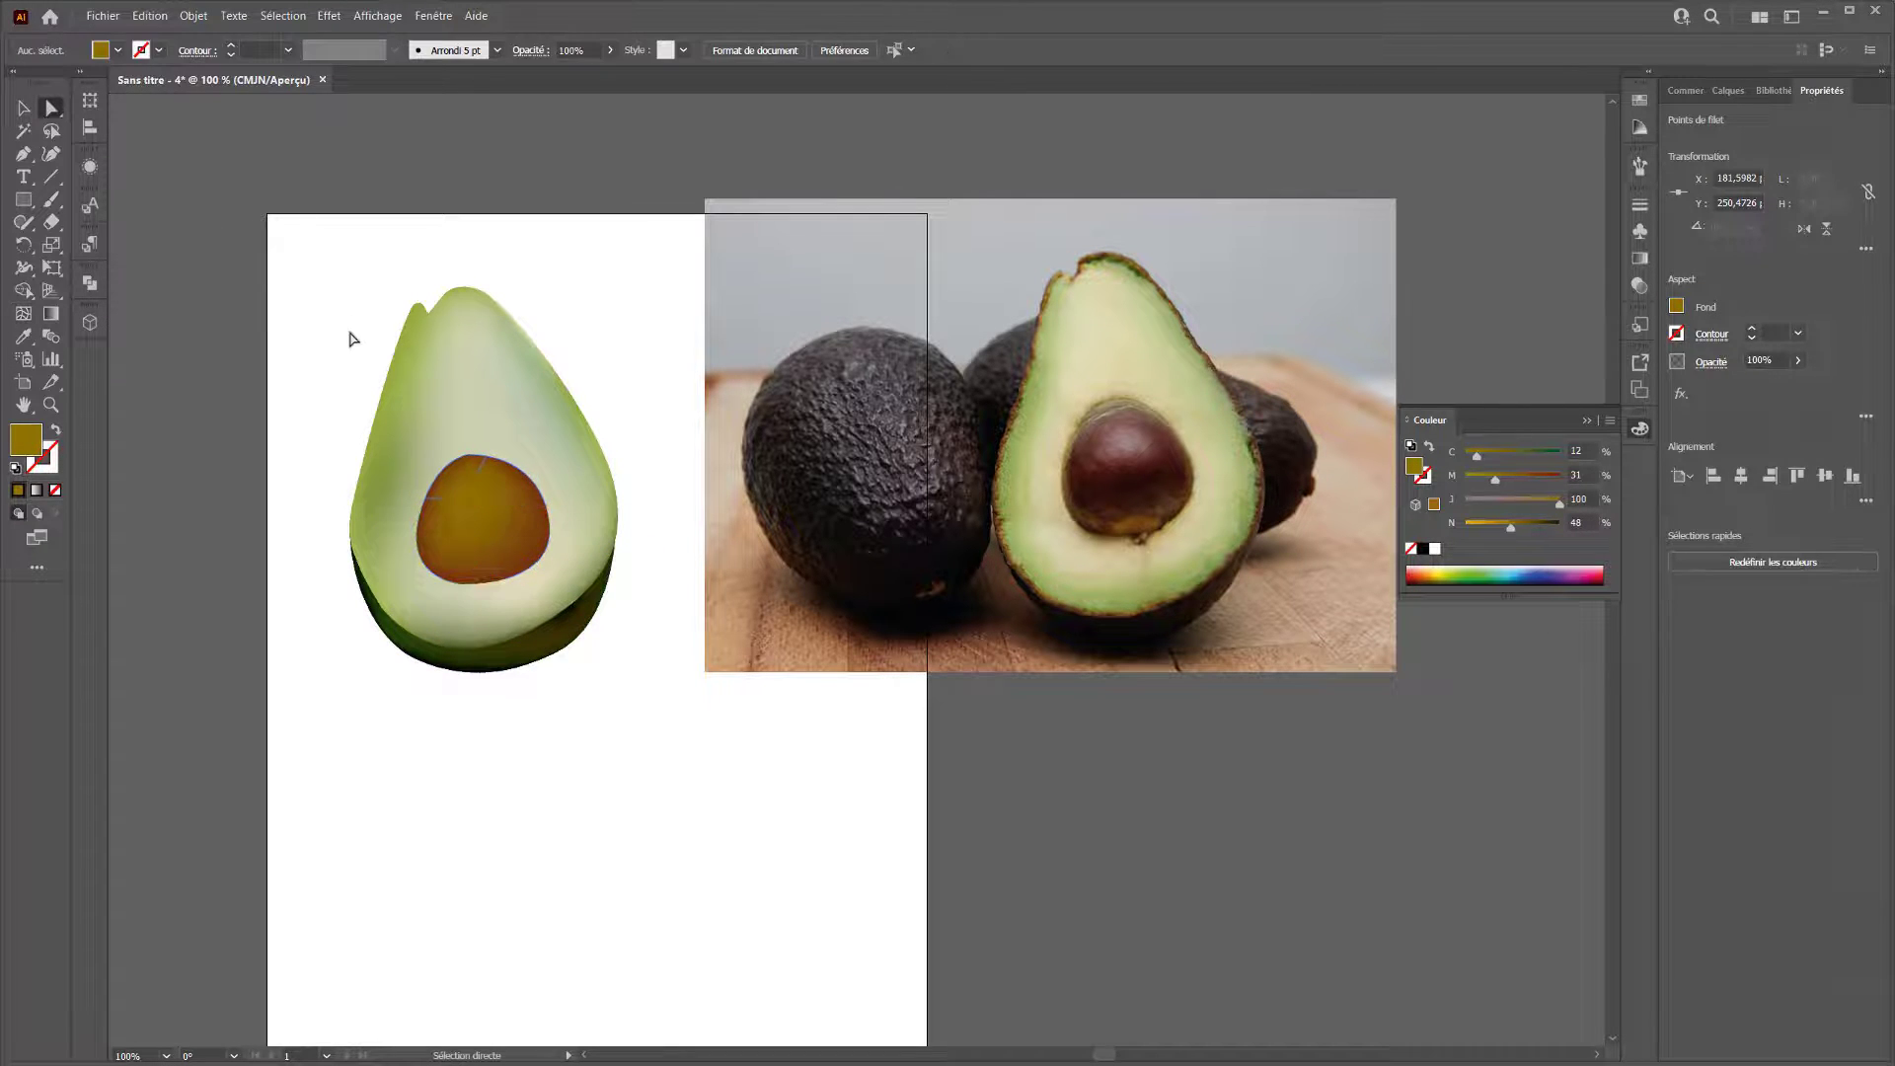
# Move the pit's inner mesh point toward its left edge, to about X 160 pt, Y 257 pt.
pyautogui.click(23, 107)
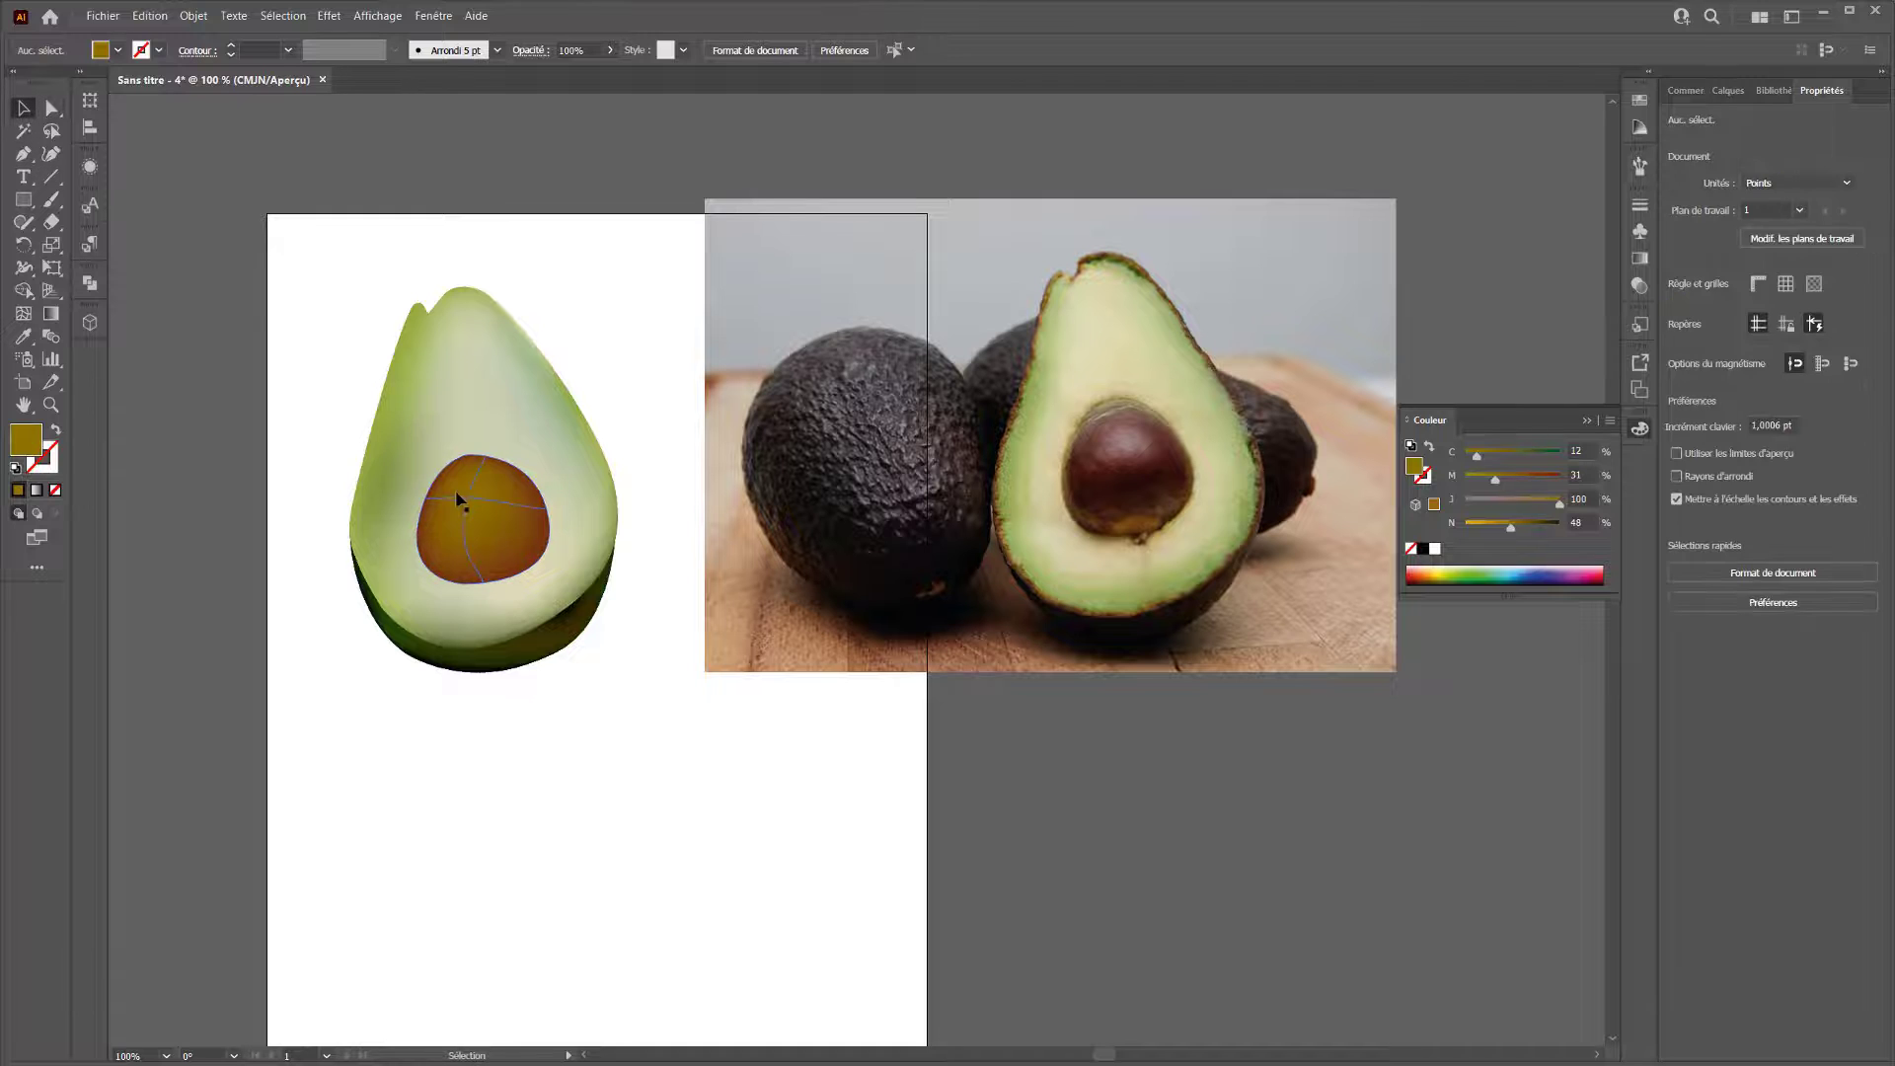
pyautogui.click(475, 505)
pyautogui.click(52, 108)
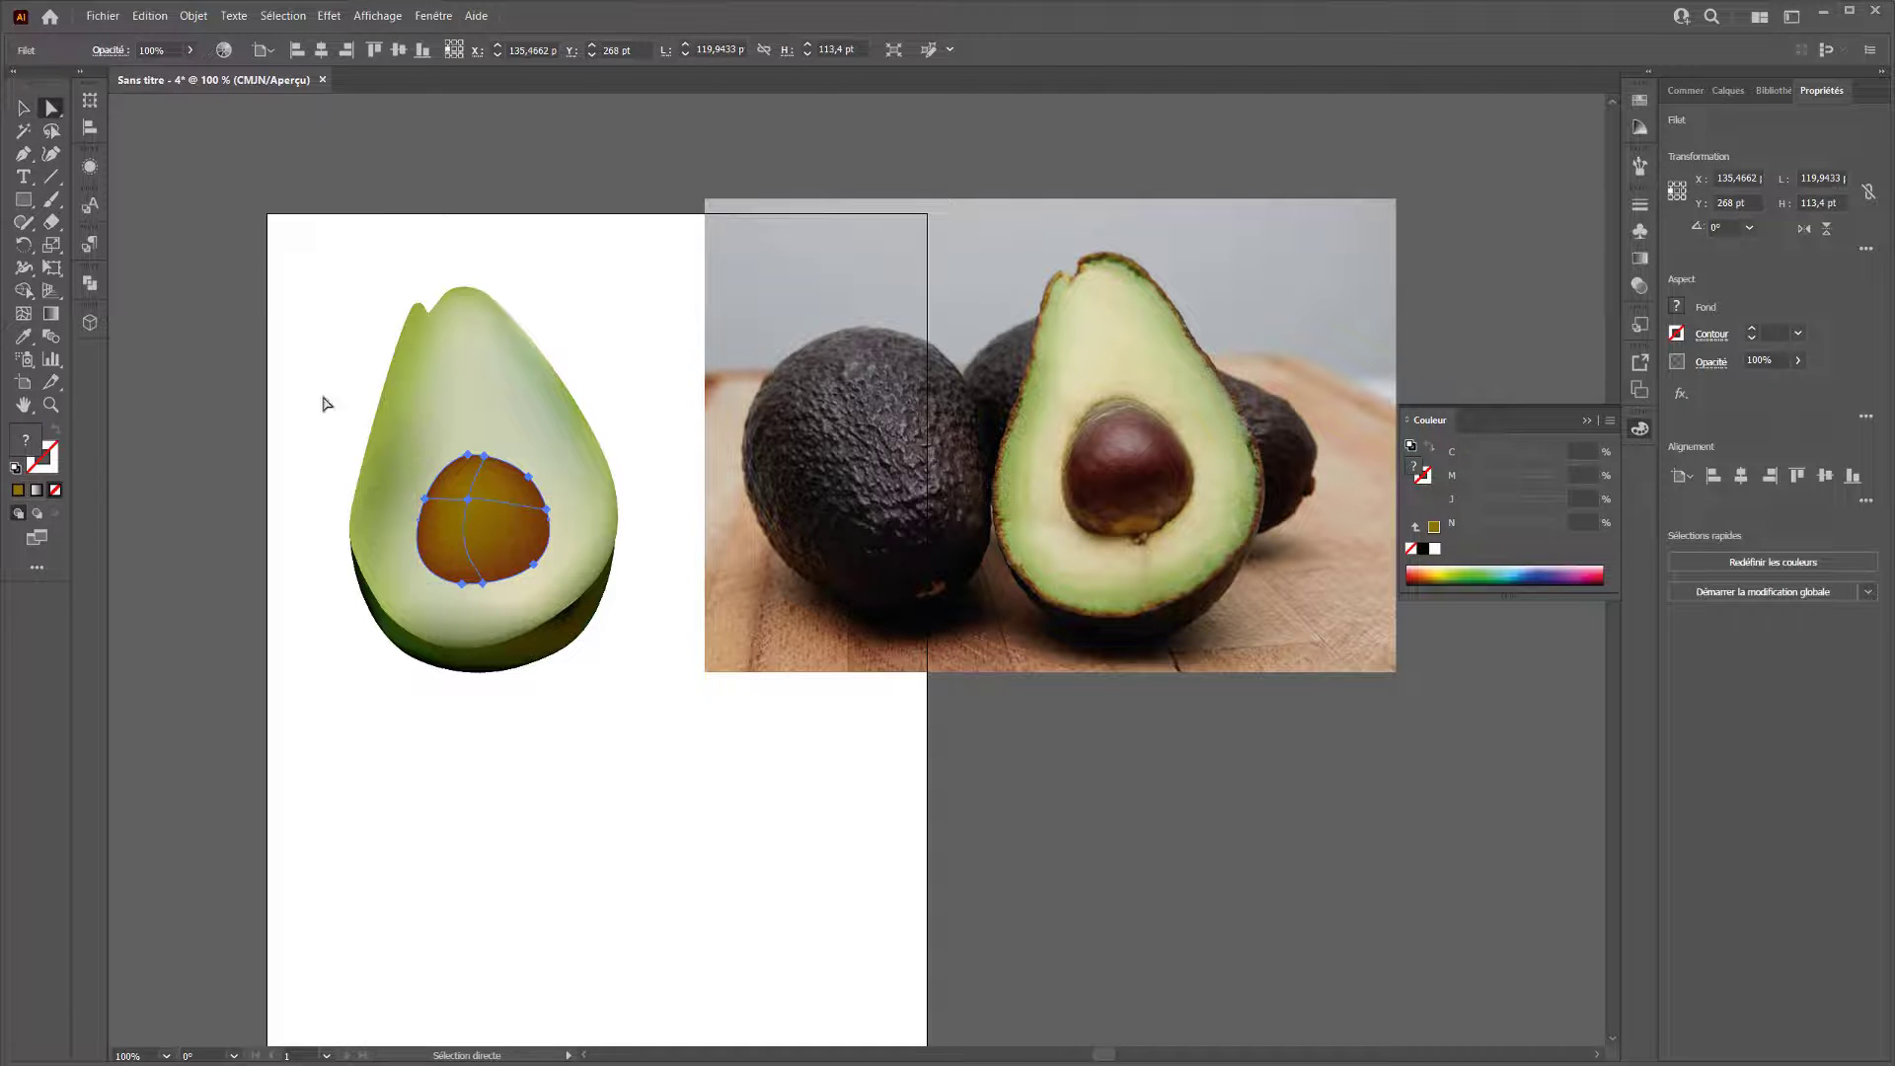
pyautogui.moveTo(468, 499); pyautogui.dragTo(443, 512)
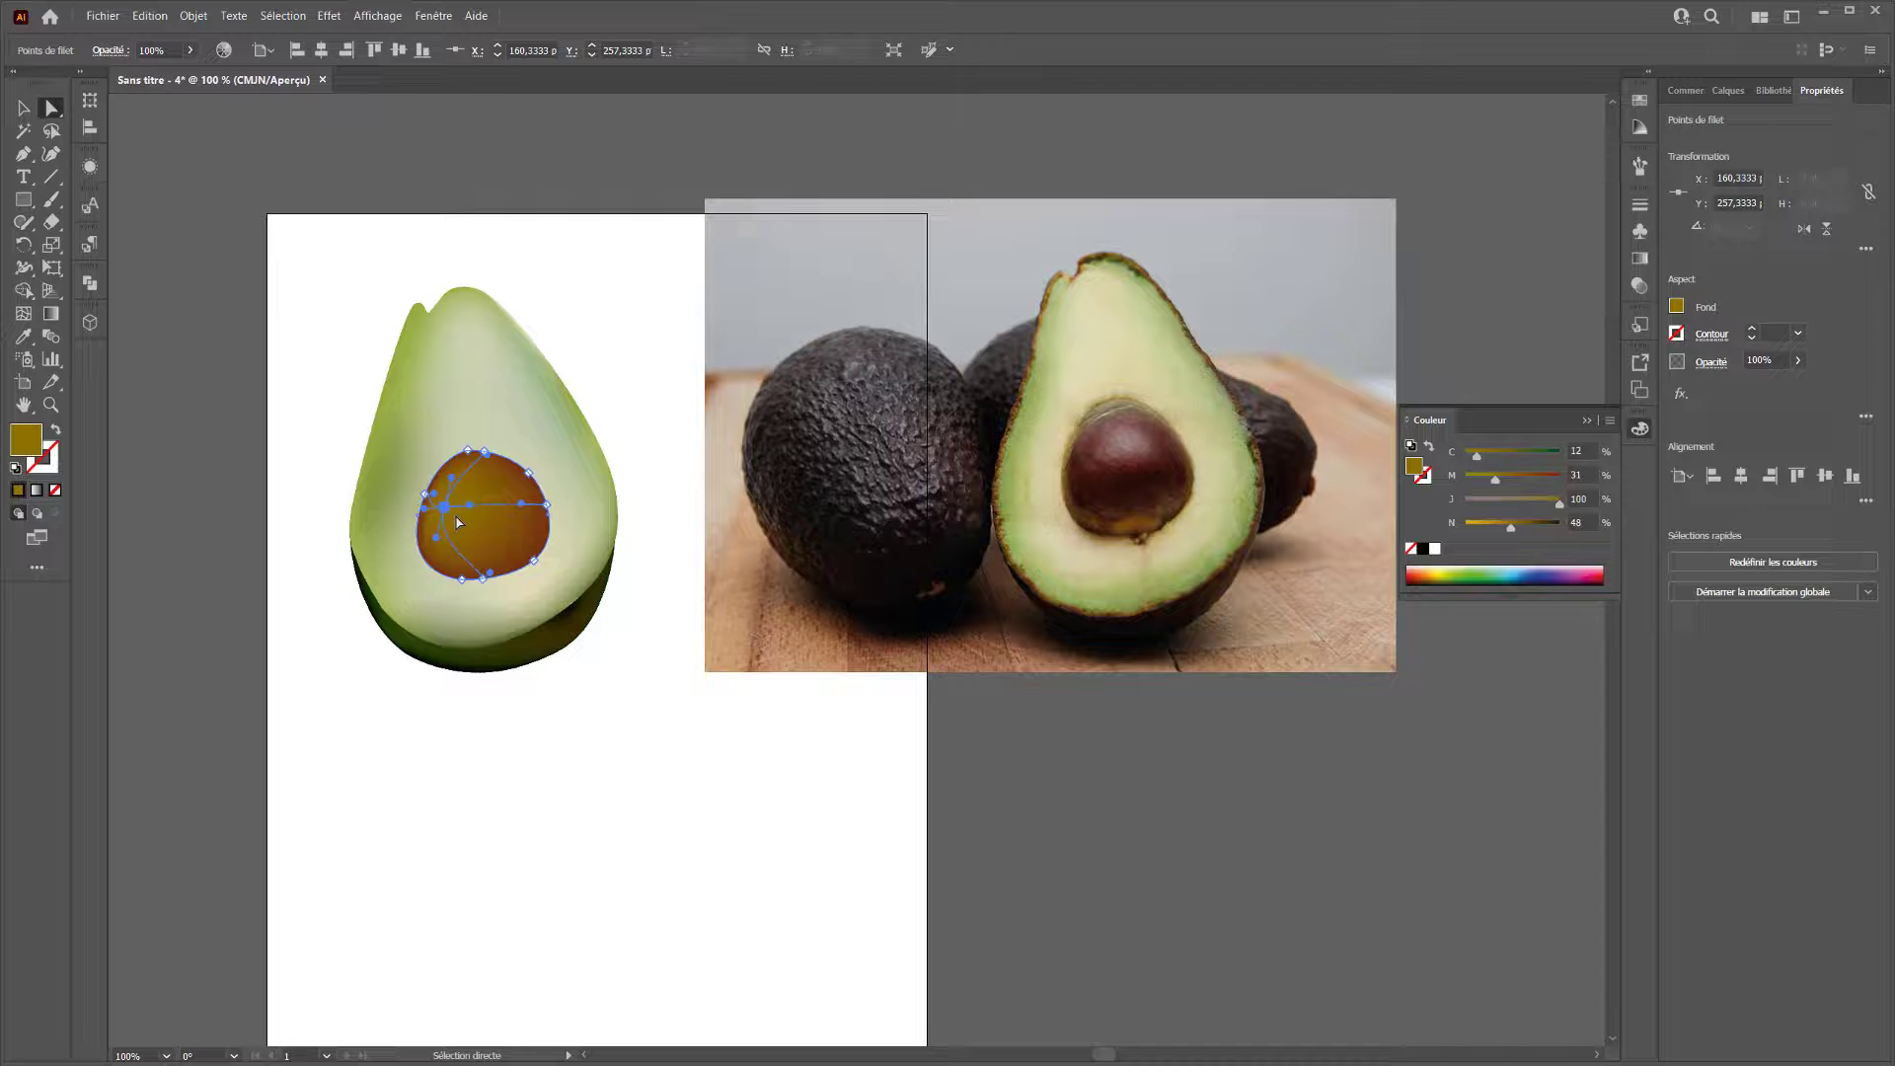
# Add a mesh point on the pit's lower right at about X 223 pt, Y 283 pt and set its black to 90%.
pyautogui.click(23, 313)
pyautogui.click(510, 538)
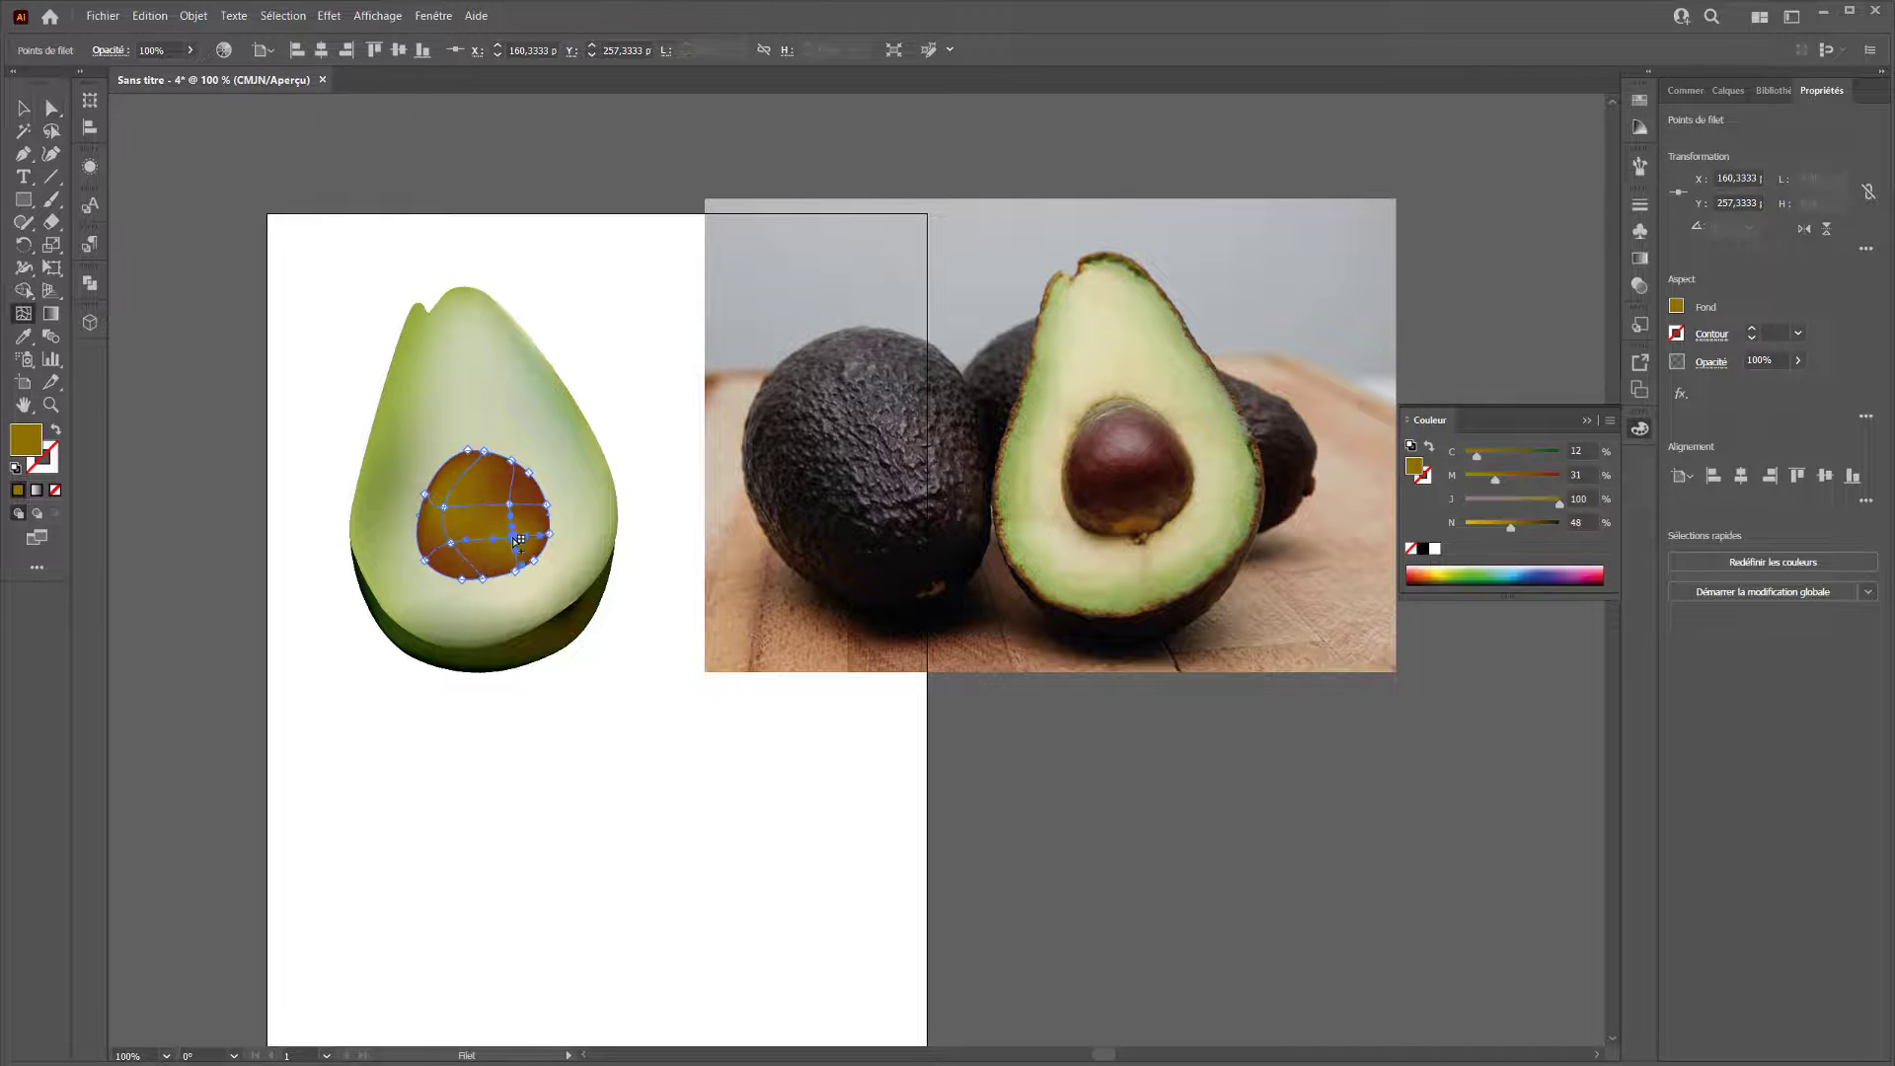
pyautogui.moveTo(1511, 527); pyautogui.dragTo(1551, 527)
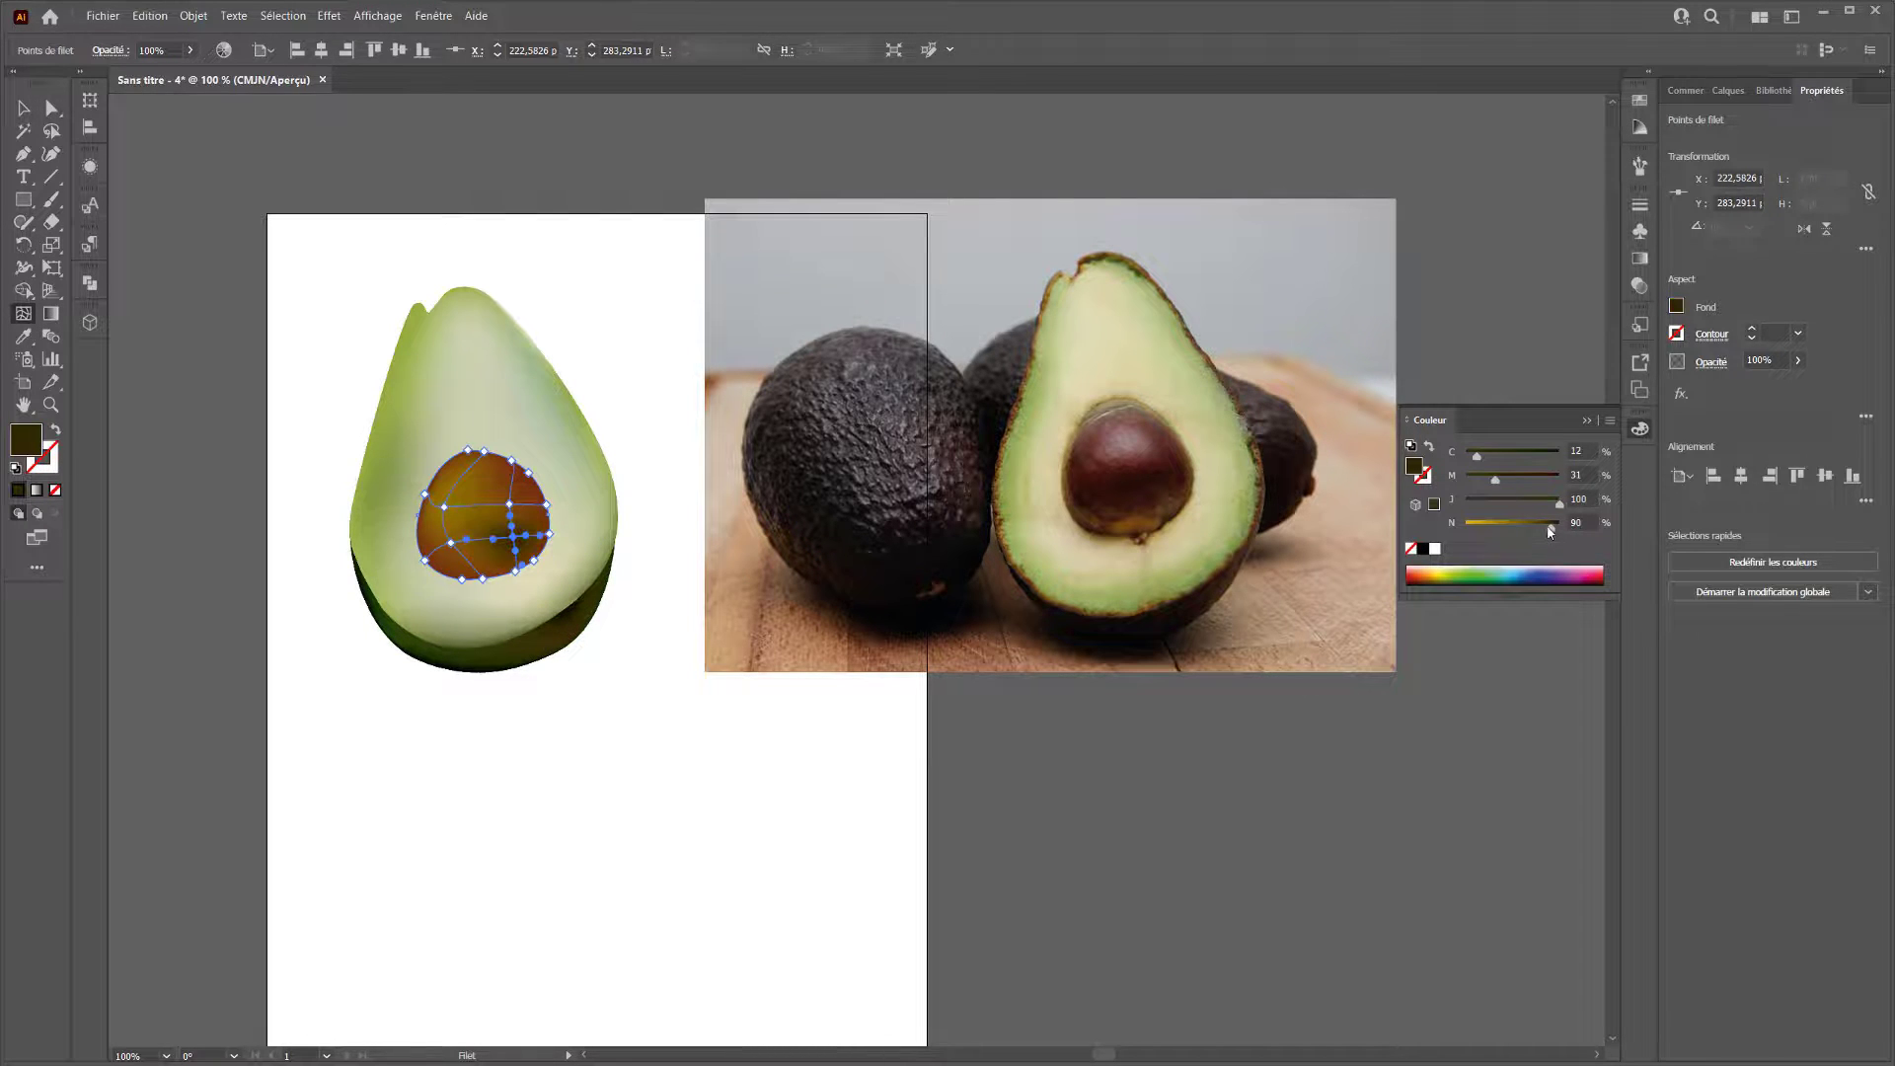
# Try setting the black of the pit's right outline mesh point to 96%, and undo the last action.
pyautogui.click(534, 564)
pyautogui.click(550, 534)
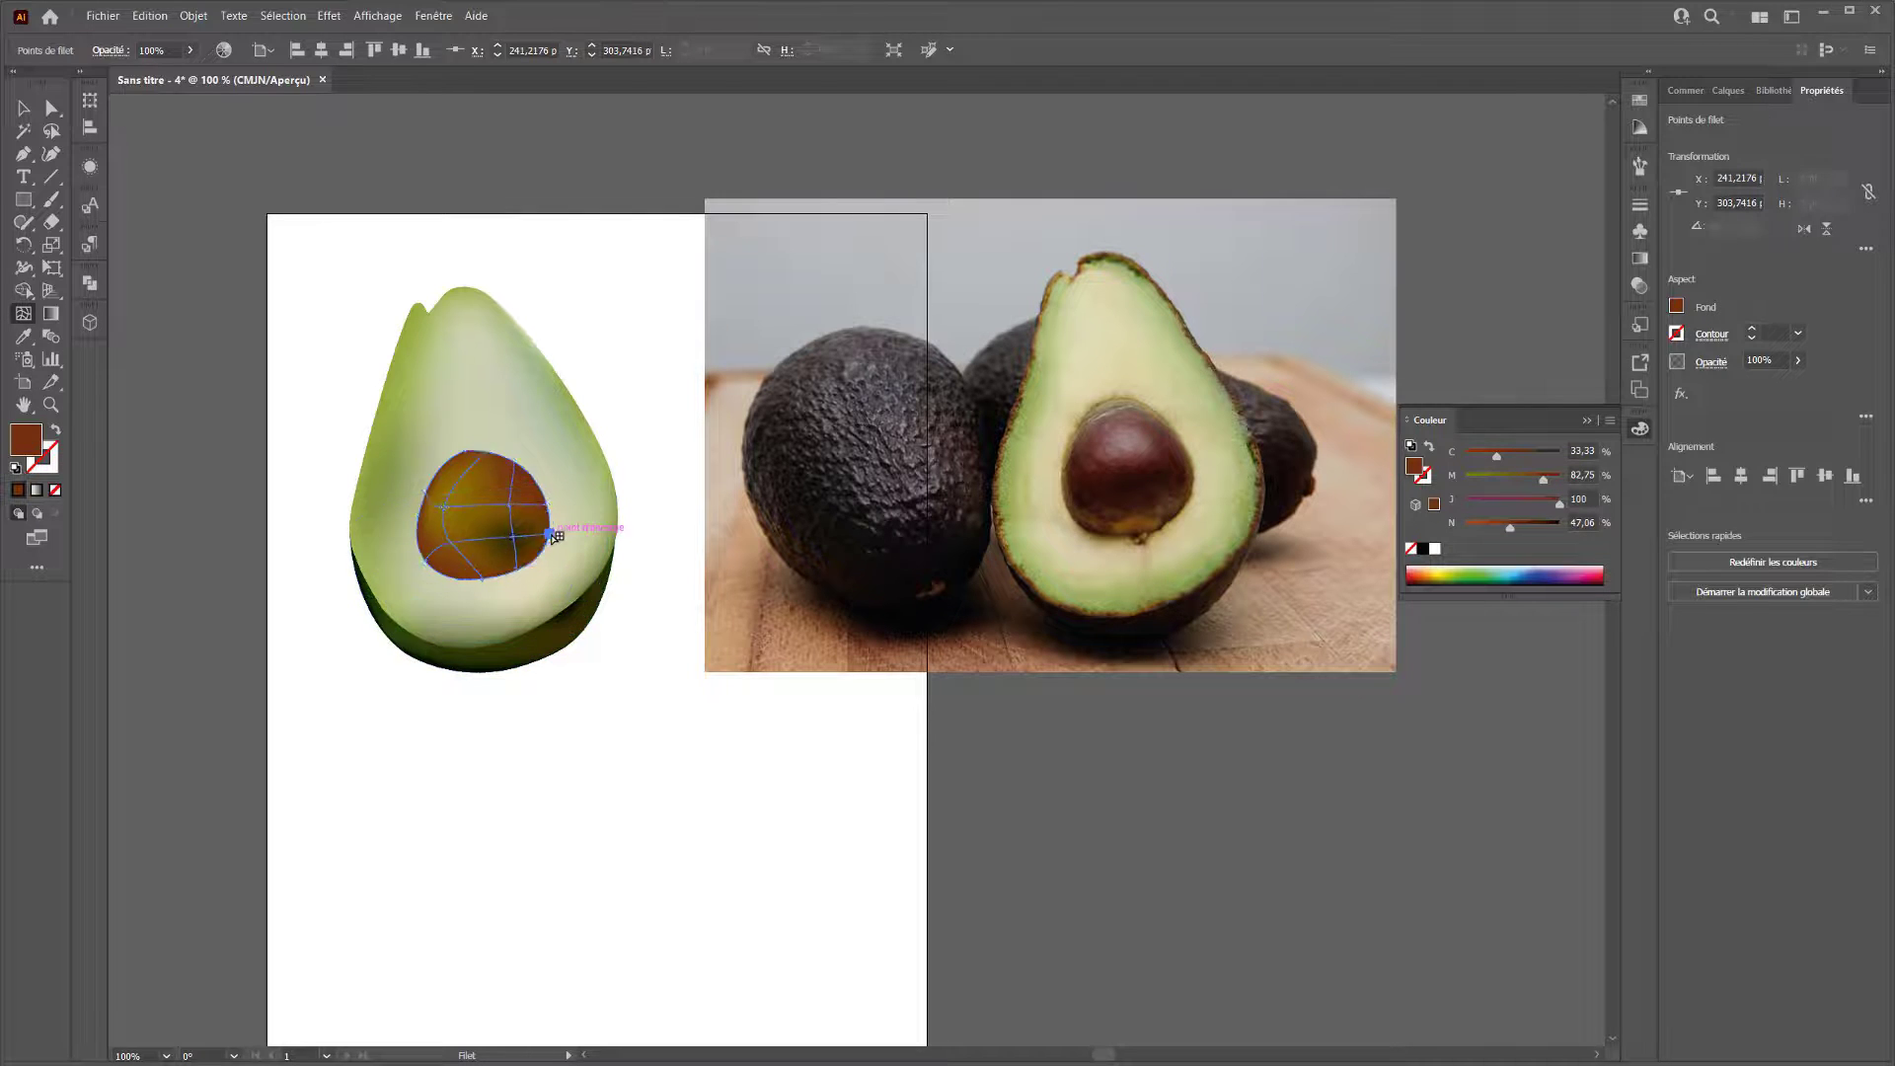
pyautogui.moveTo(1537, 528); pyautogui.dragTo(1560, 530)
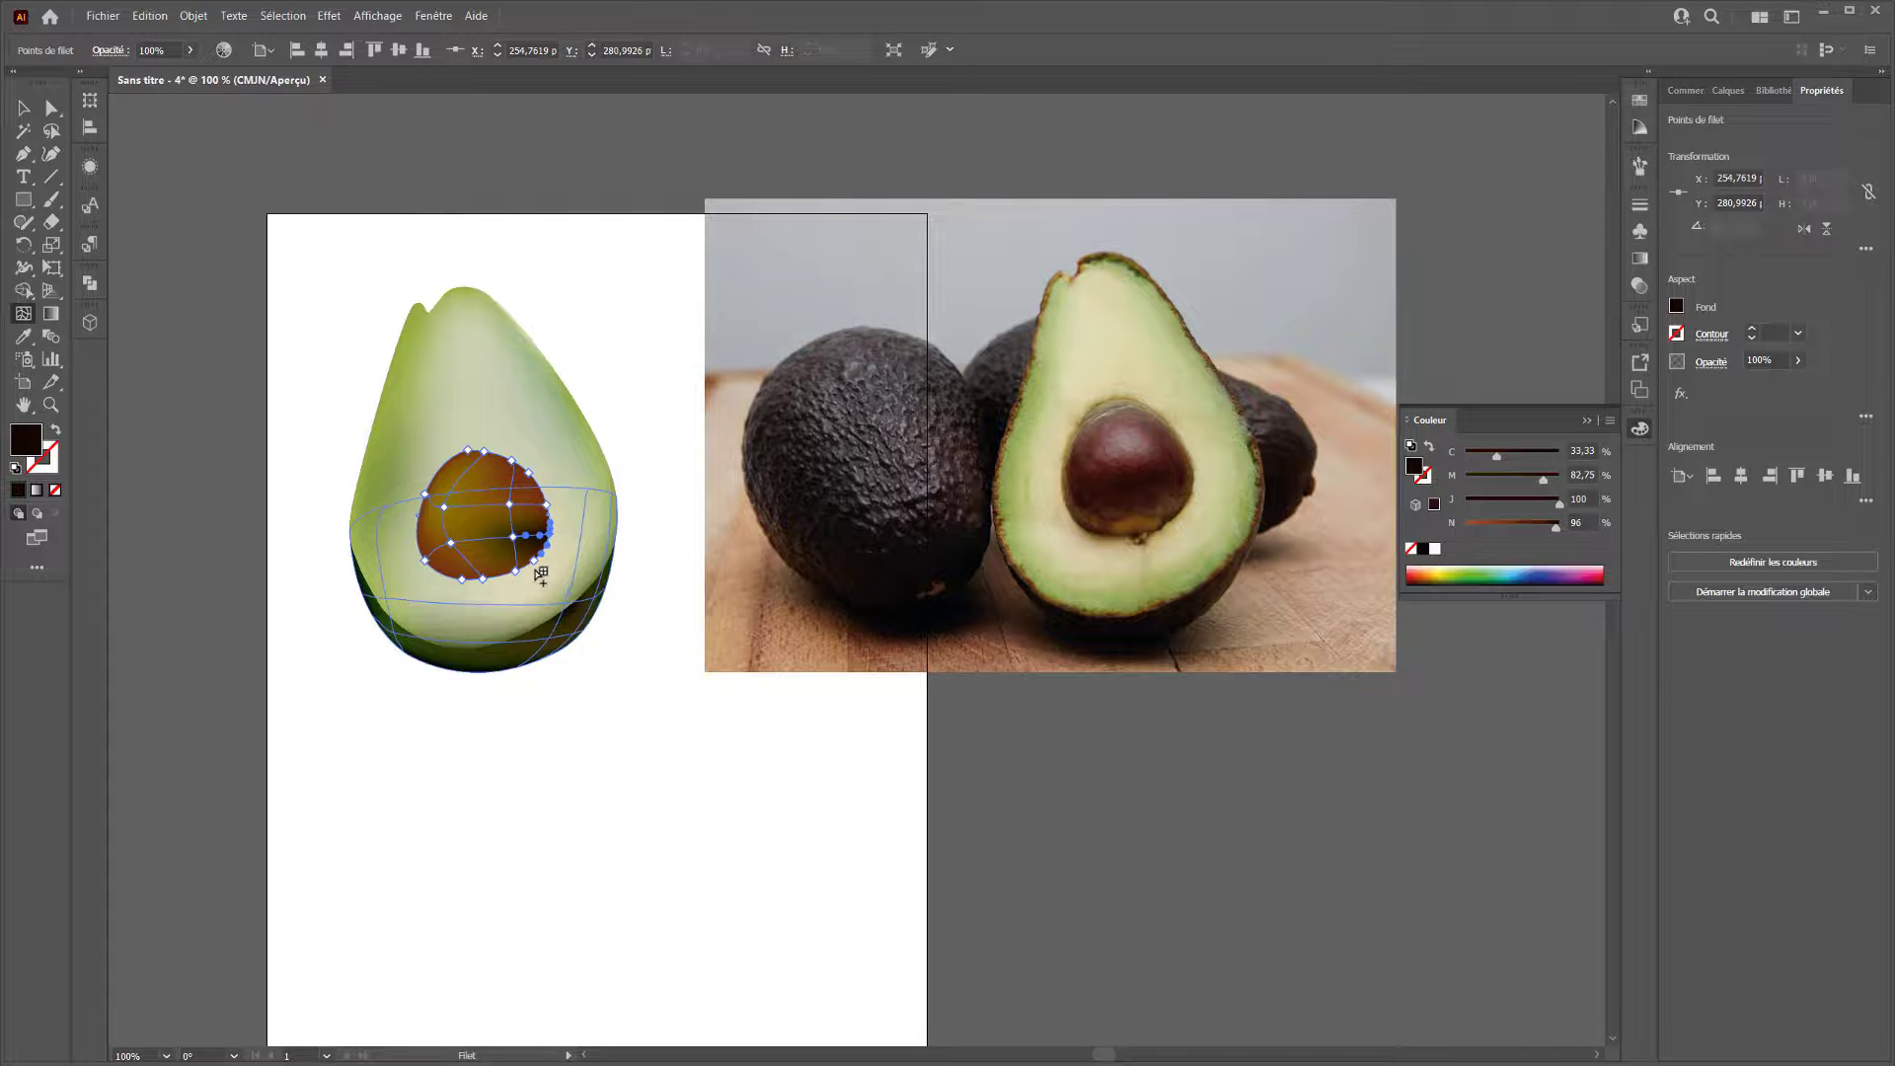
pyautogui.hotkey('ctrl', 'z')
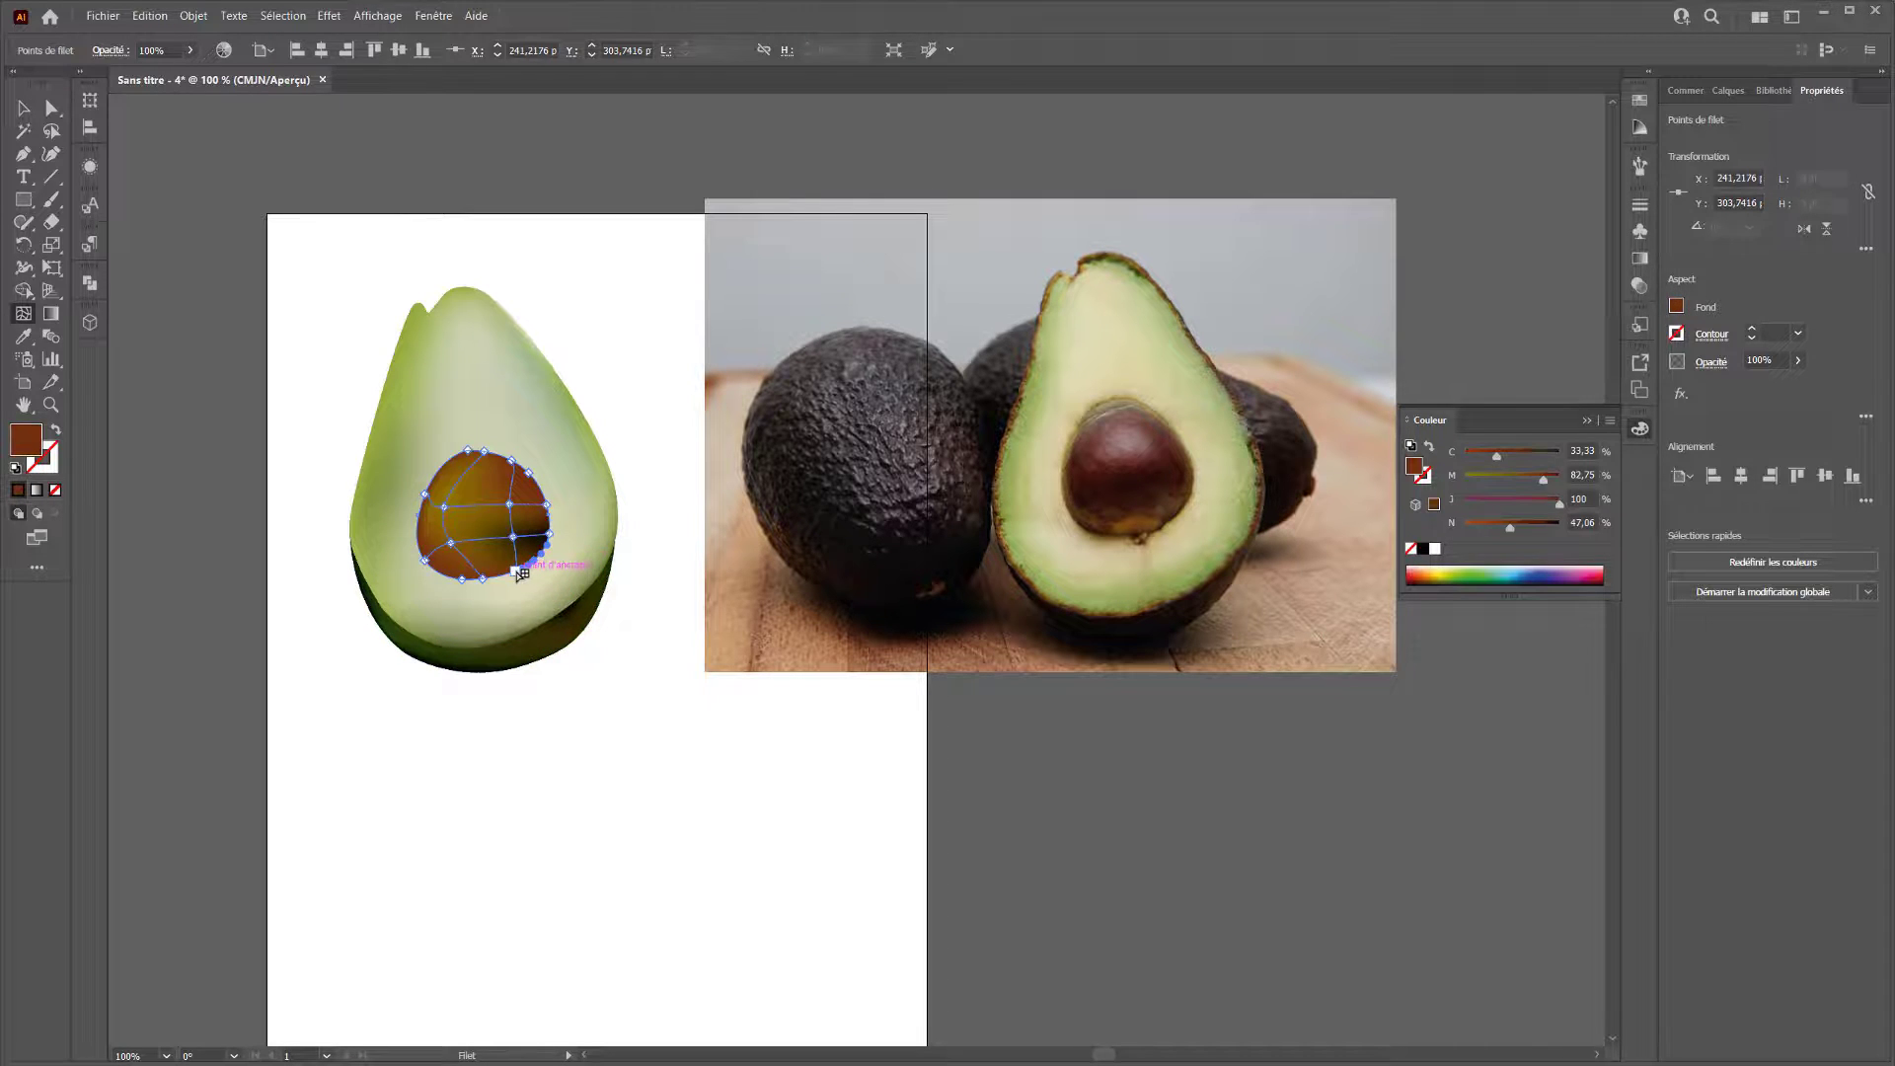
# Color the pit's three lower right outline mesh points dark red-brown, about cyan 38%, magenta 88%, yellow 95% and black 60%.
pyautogui.click(515, 571)
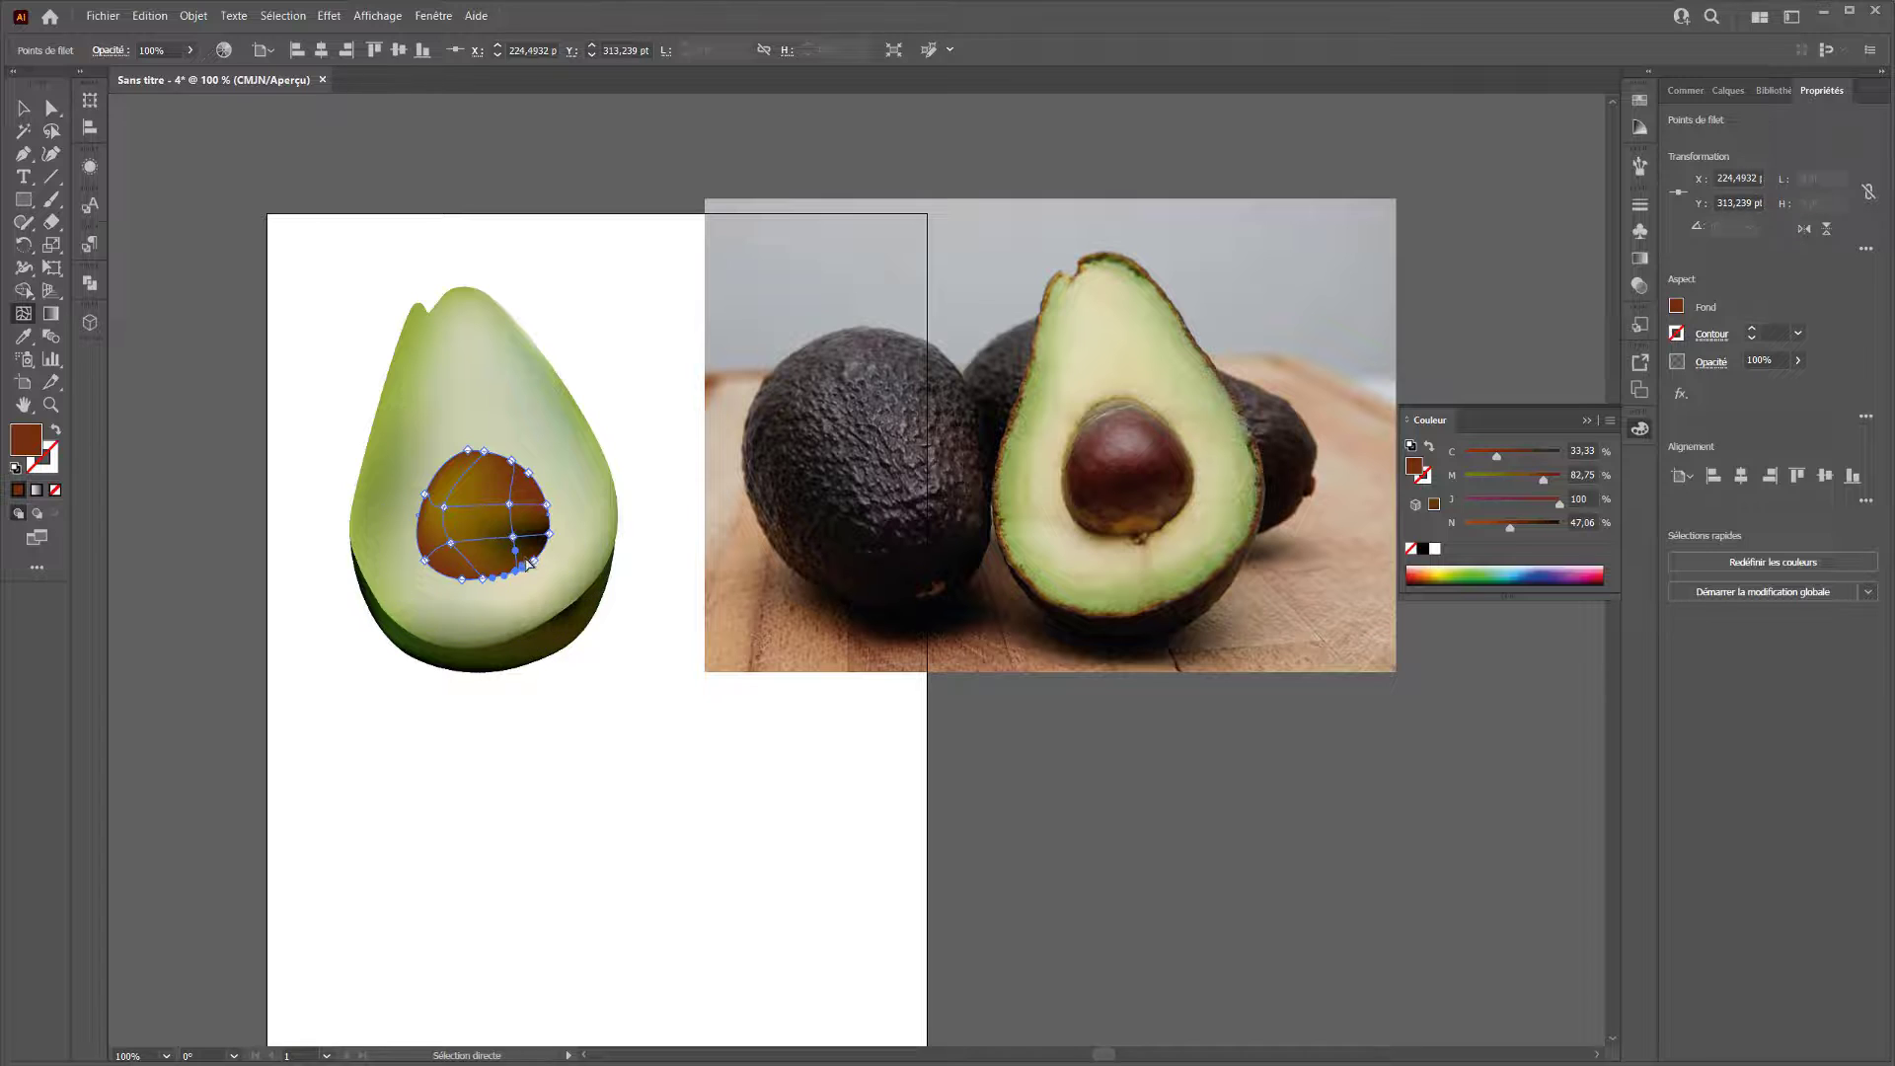
pyautogui.click(533, 563)
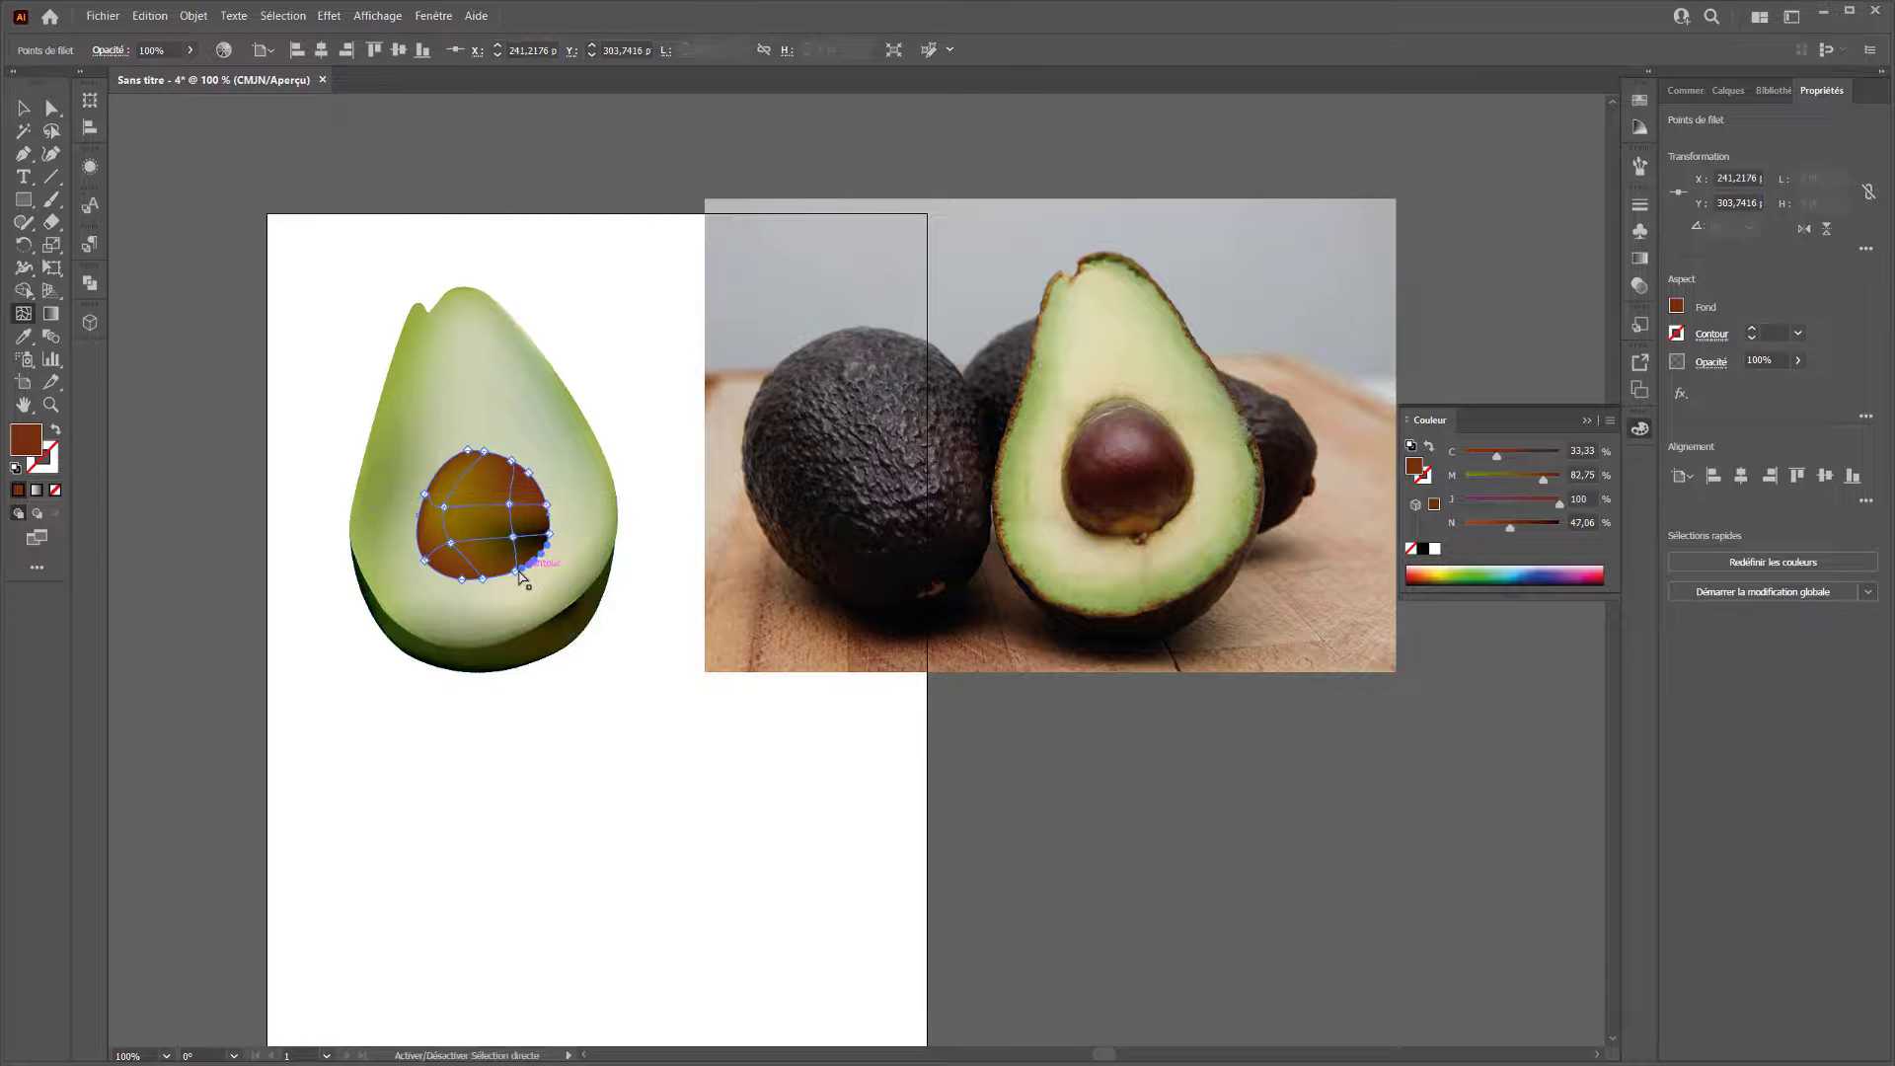
pyautogui.keyDown('ctrl'); pyautogui.keyDown('shift'); pyautogui.click(517, 573); pyautogui.keyUp('shift'); pyautogui.keyUp('ctrl')
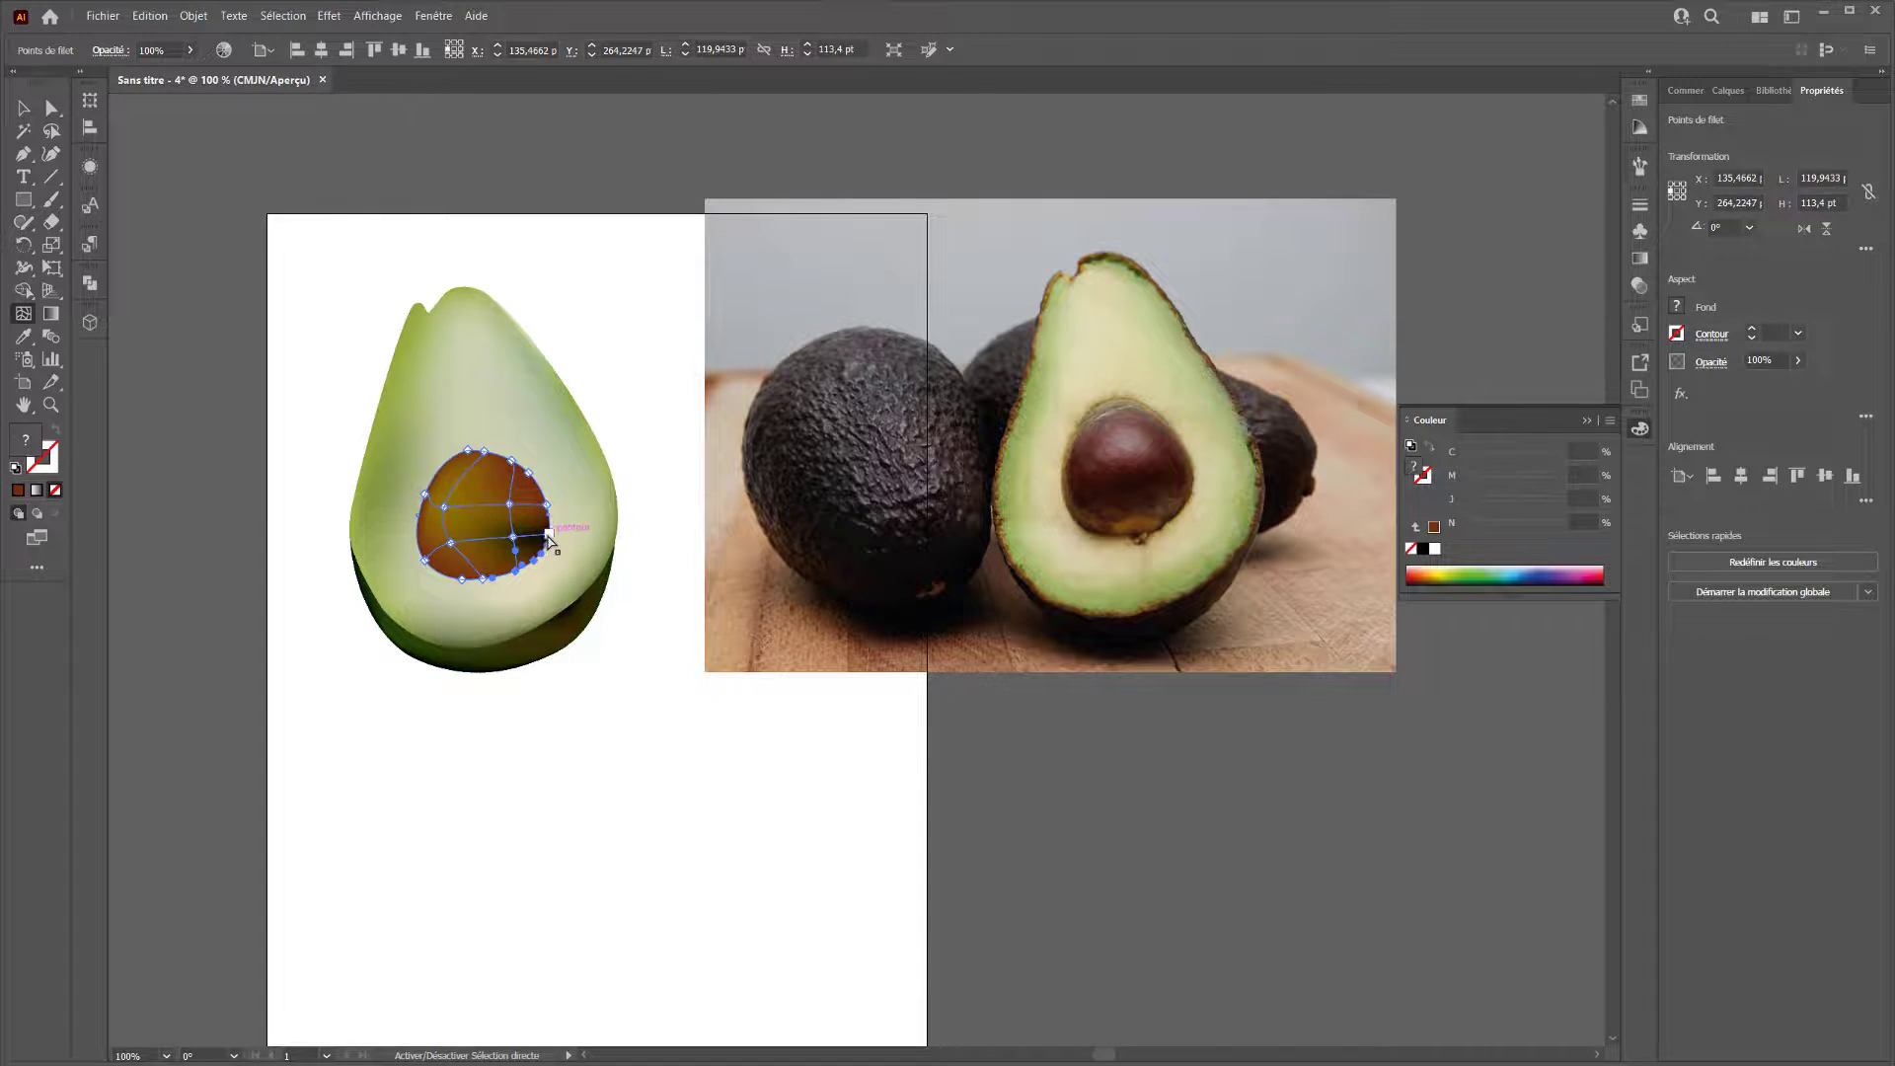
pyautogui.click(1425, 549)
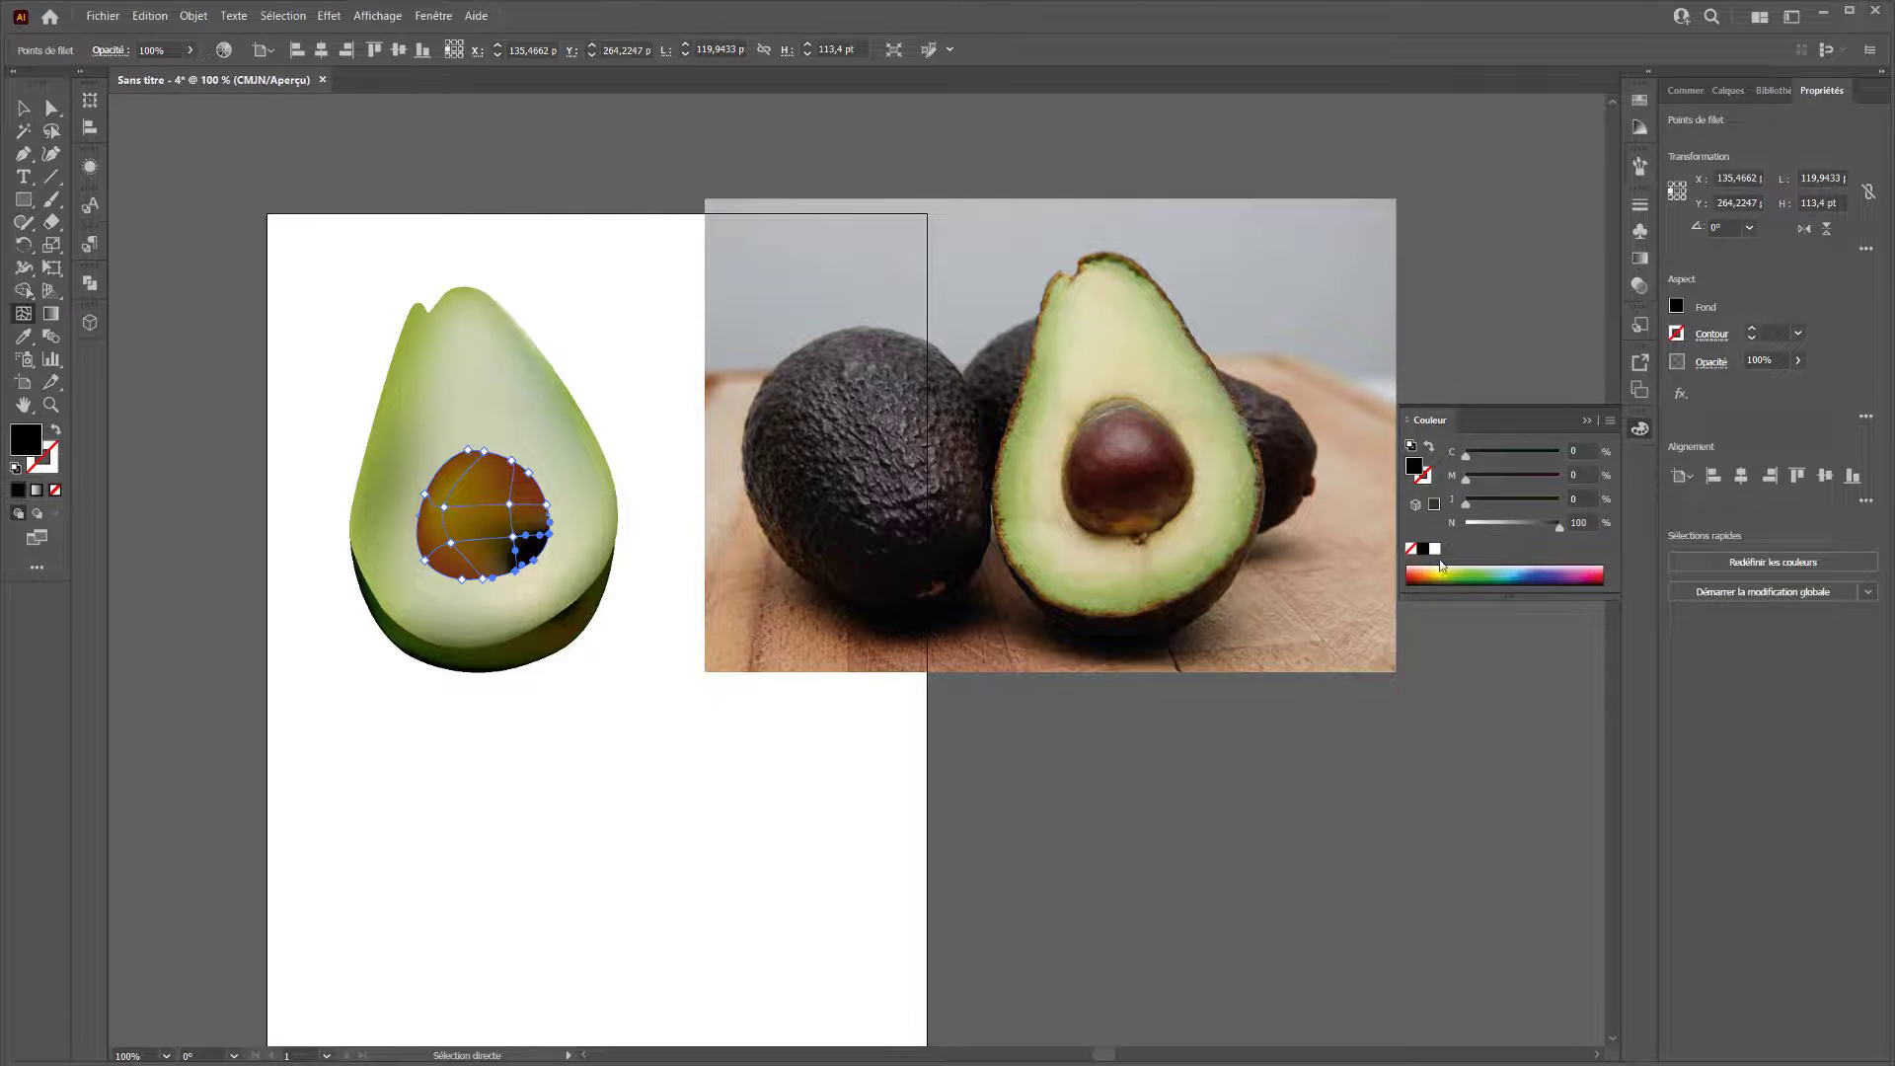
pyautogui.moveTo(1426, 570); pyautogui.dragTo(1415, 573)
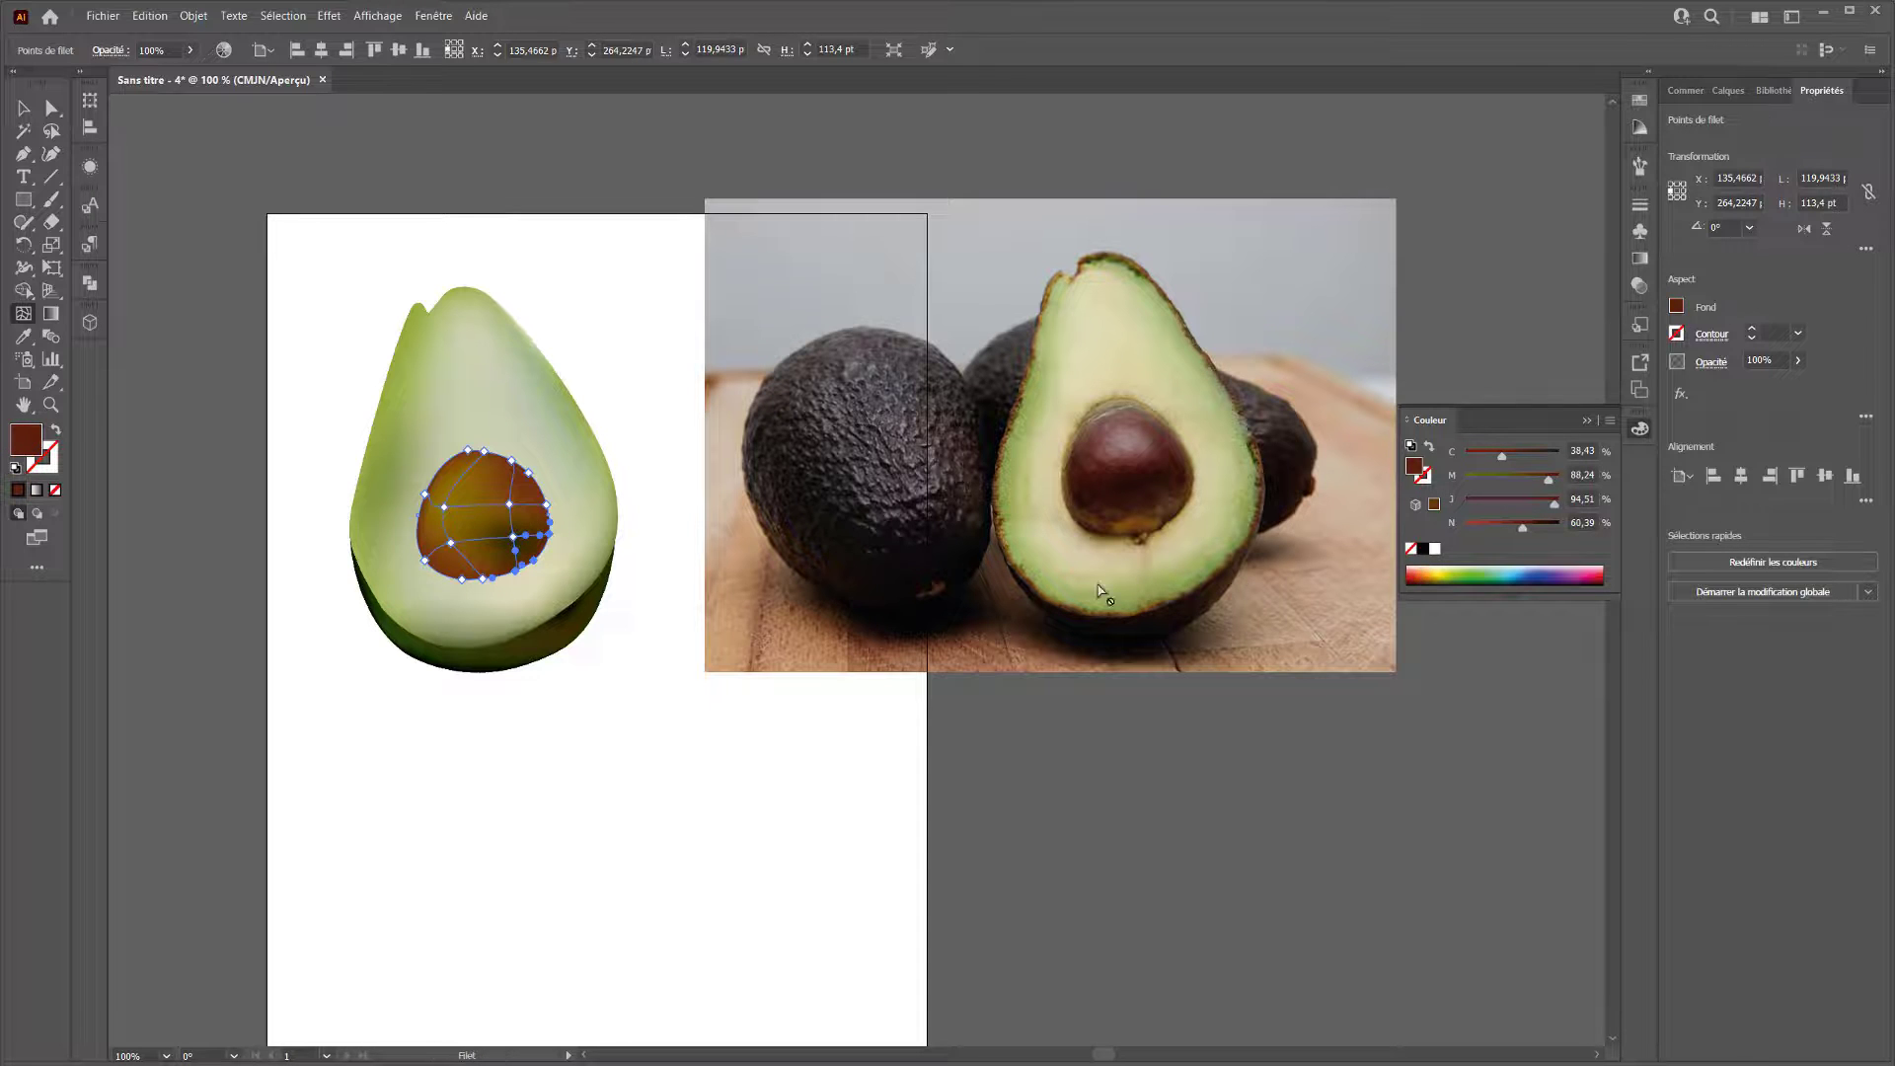
# Recolor the pit's lower inner mesh points dark red-brown by sampling its lower right edge, about cyan 38%, magenta 88%, yellow 95%, black 60%, and deselect.
pyautogui.click(514, 538)
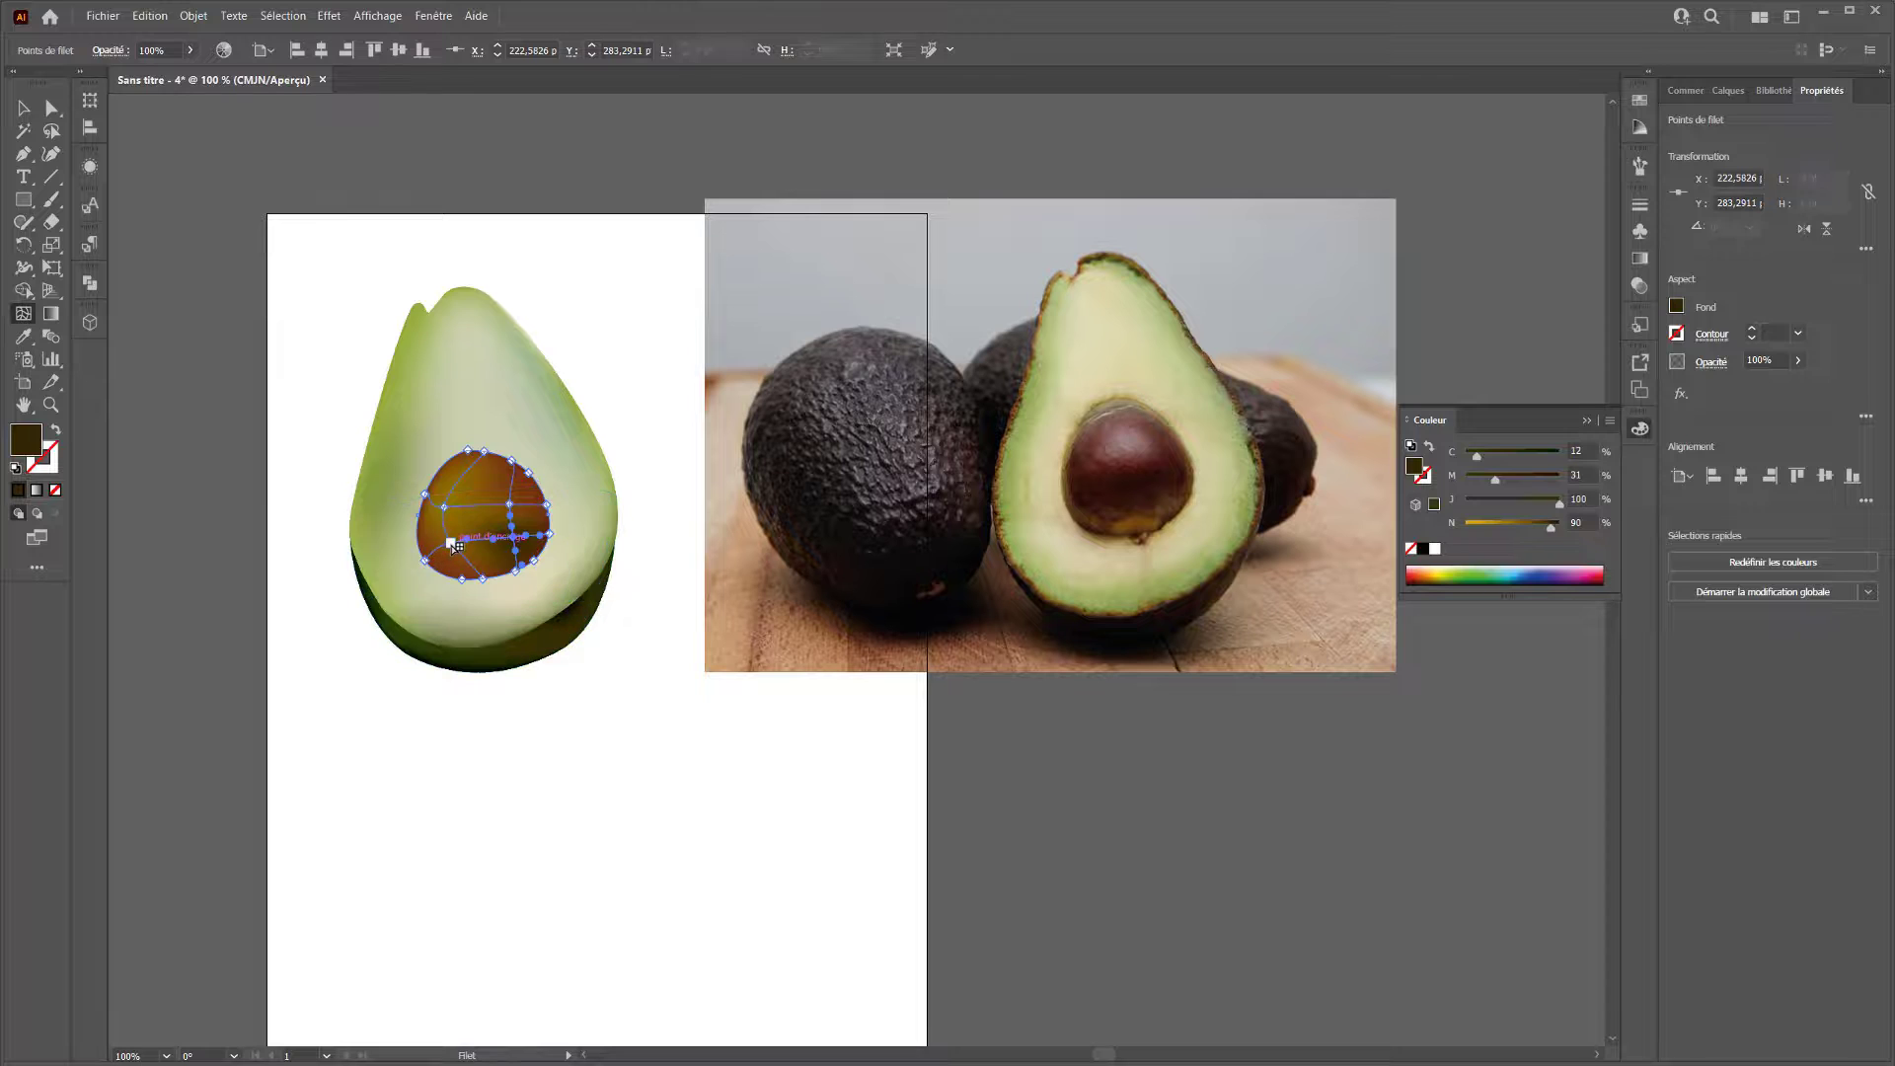
pyautogui.click(452, 544)
pyautogui.click(25, 338)
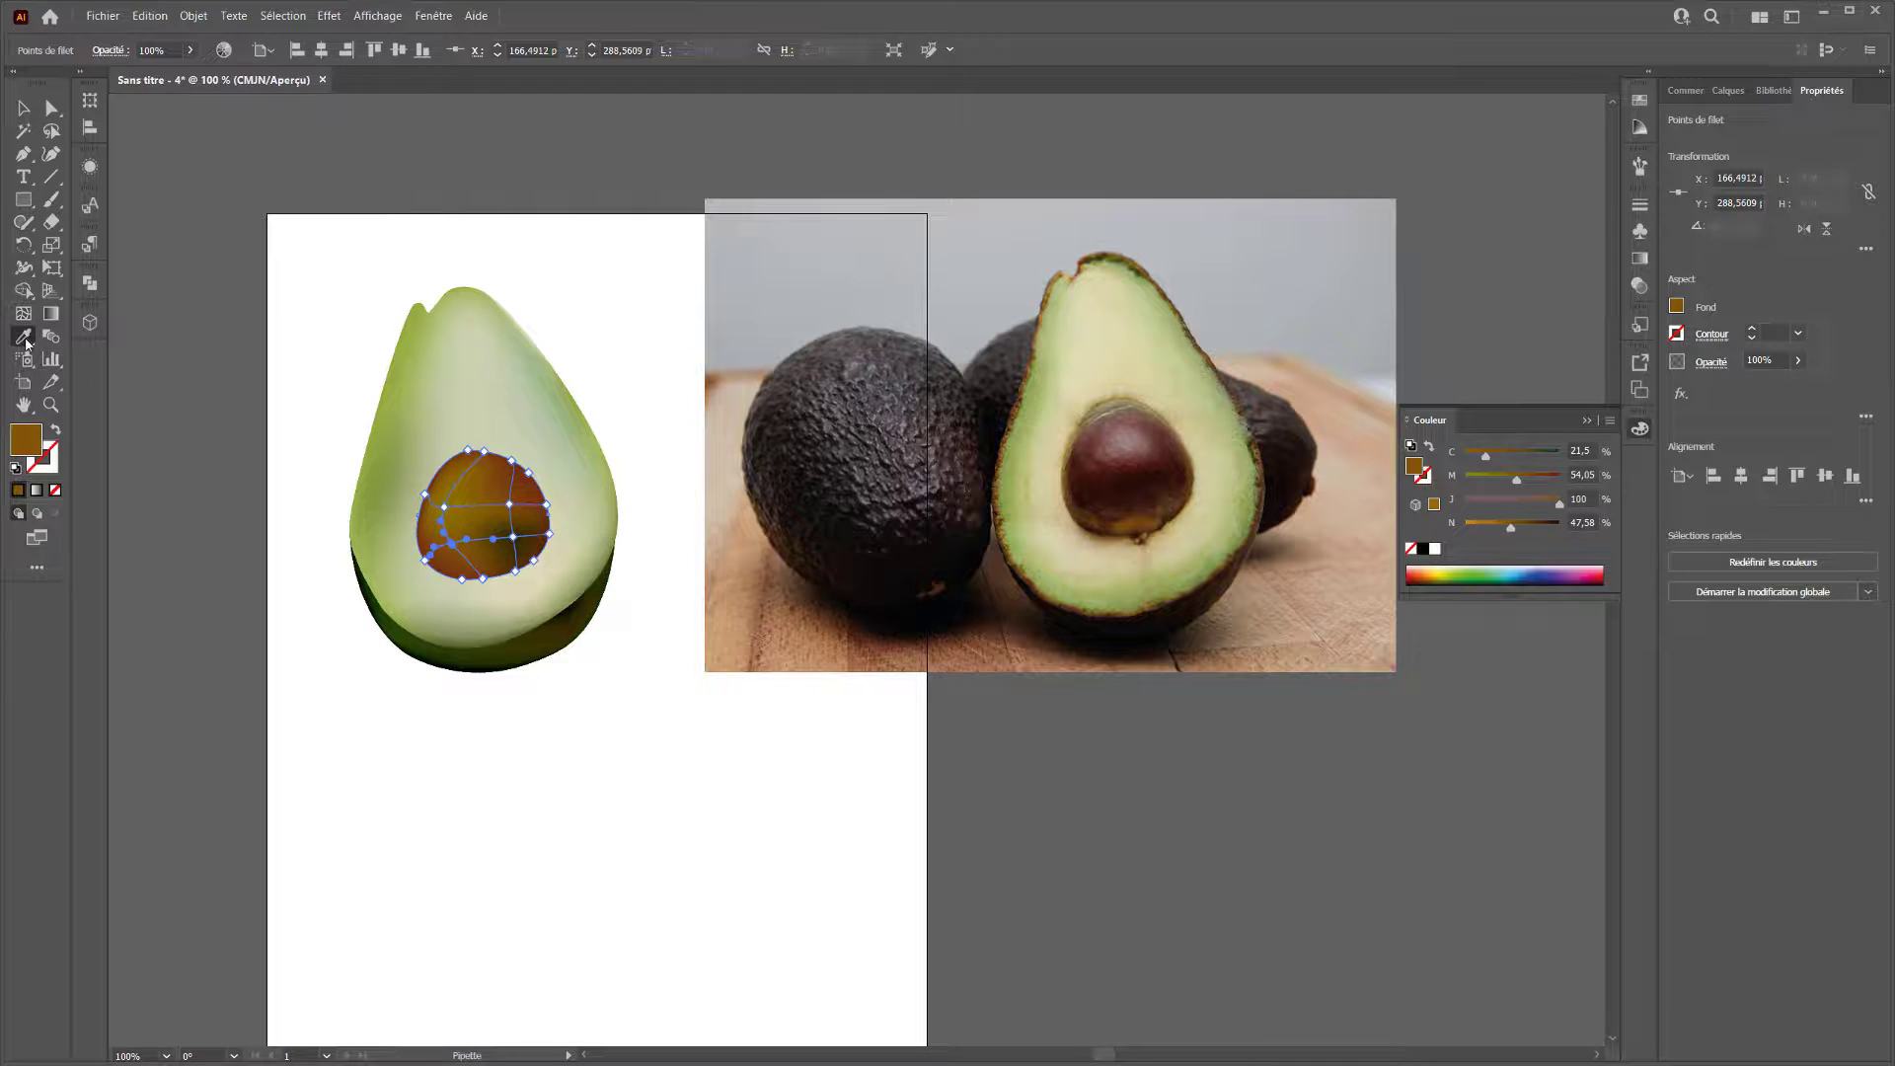
pyautogui.click(540, 557)
pyautogui.click(542, 554)
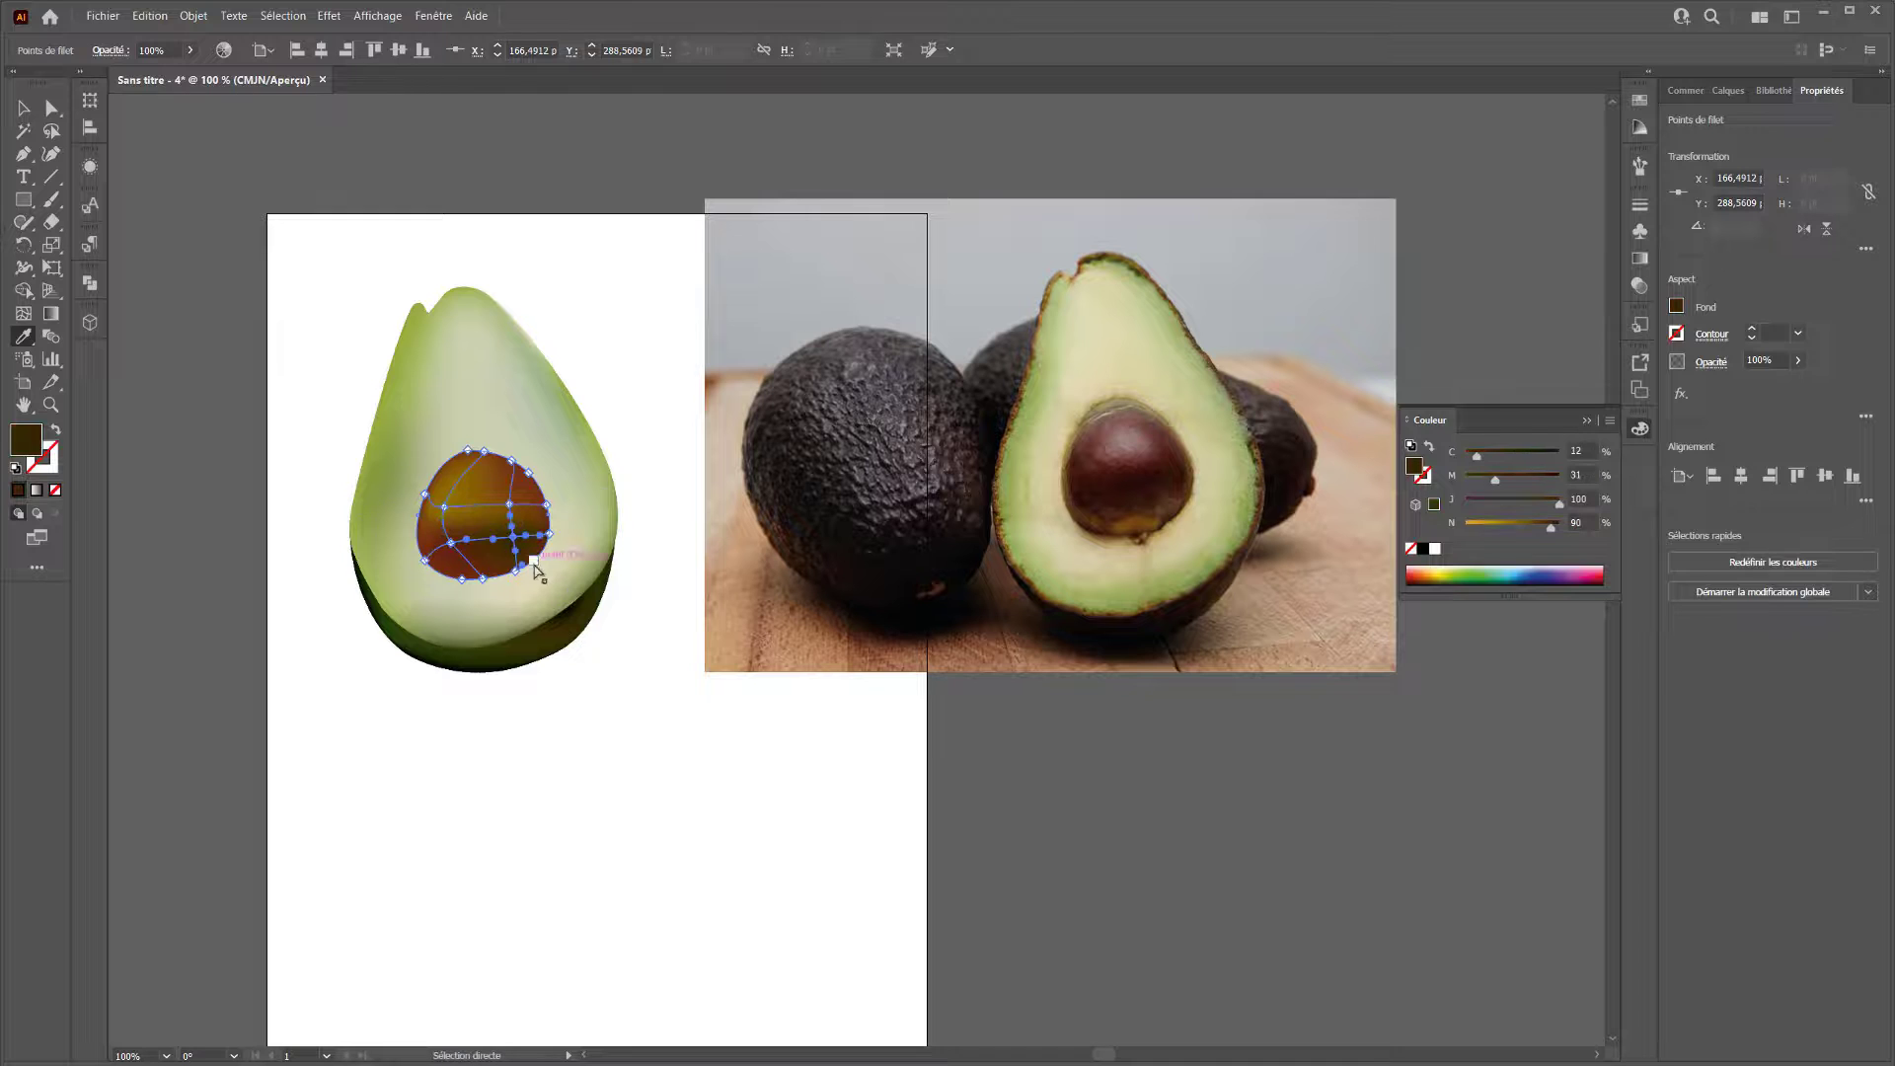
pyautogui.click(542, 553)
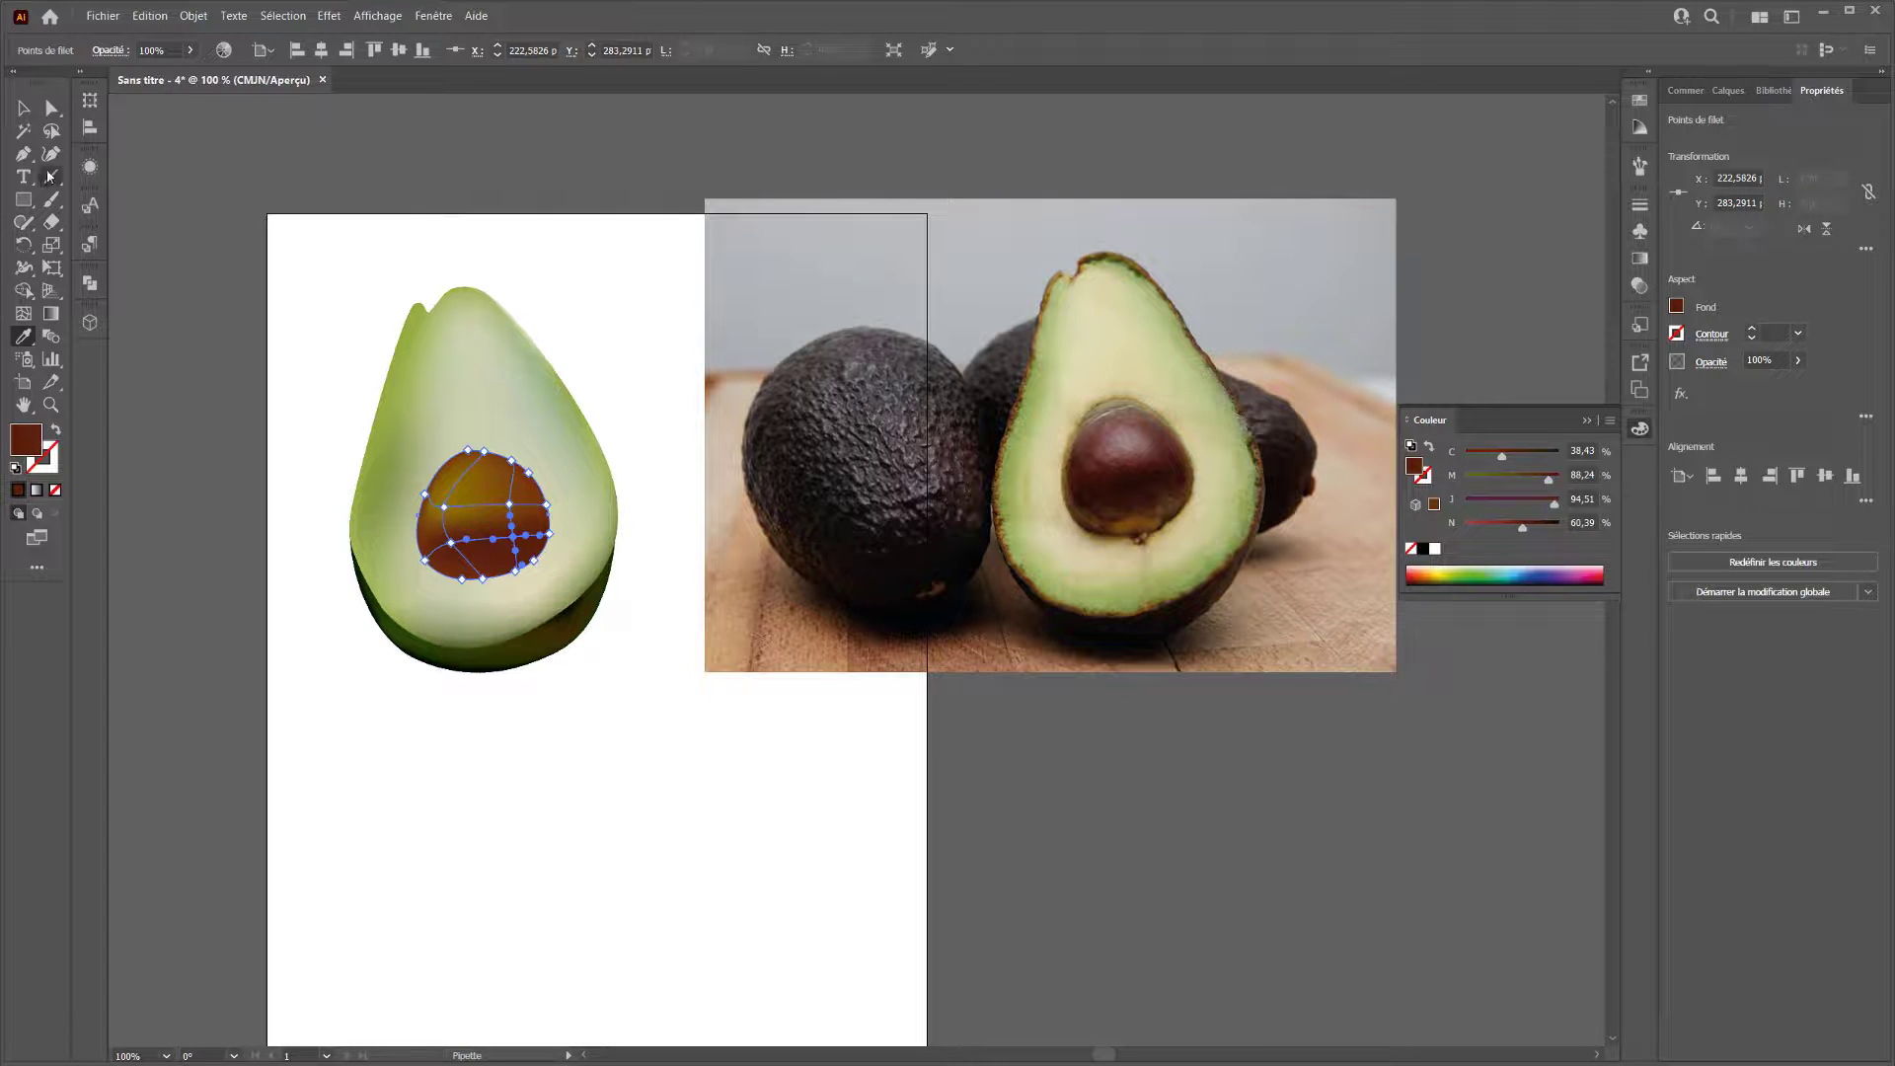
pyautogui.press('v')
pyautogui.hotkey('ctrl', 'shift', 'a')
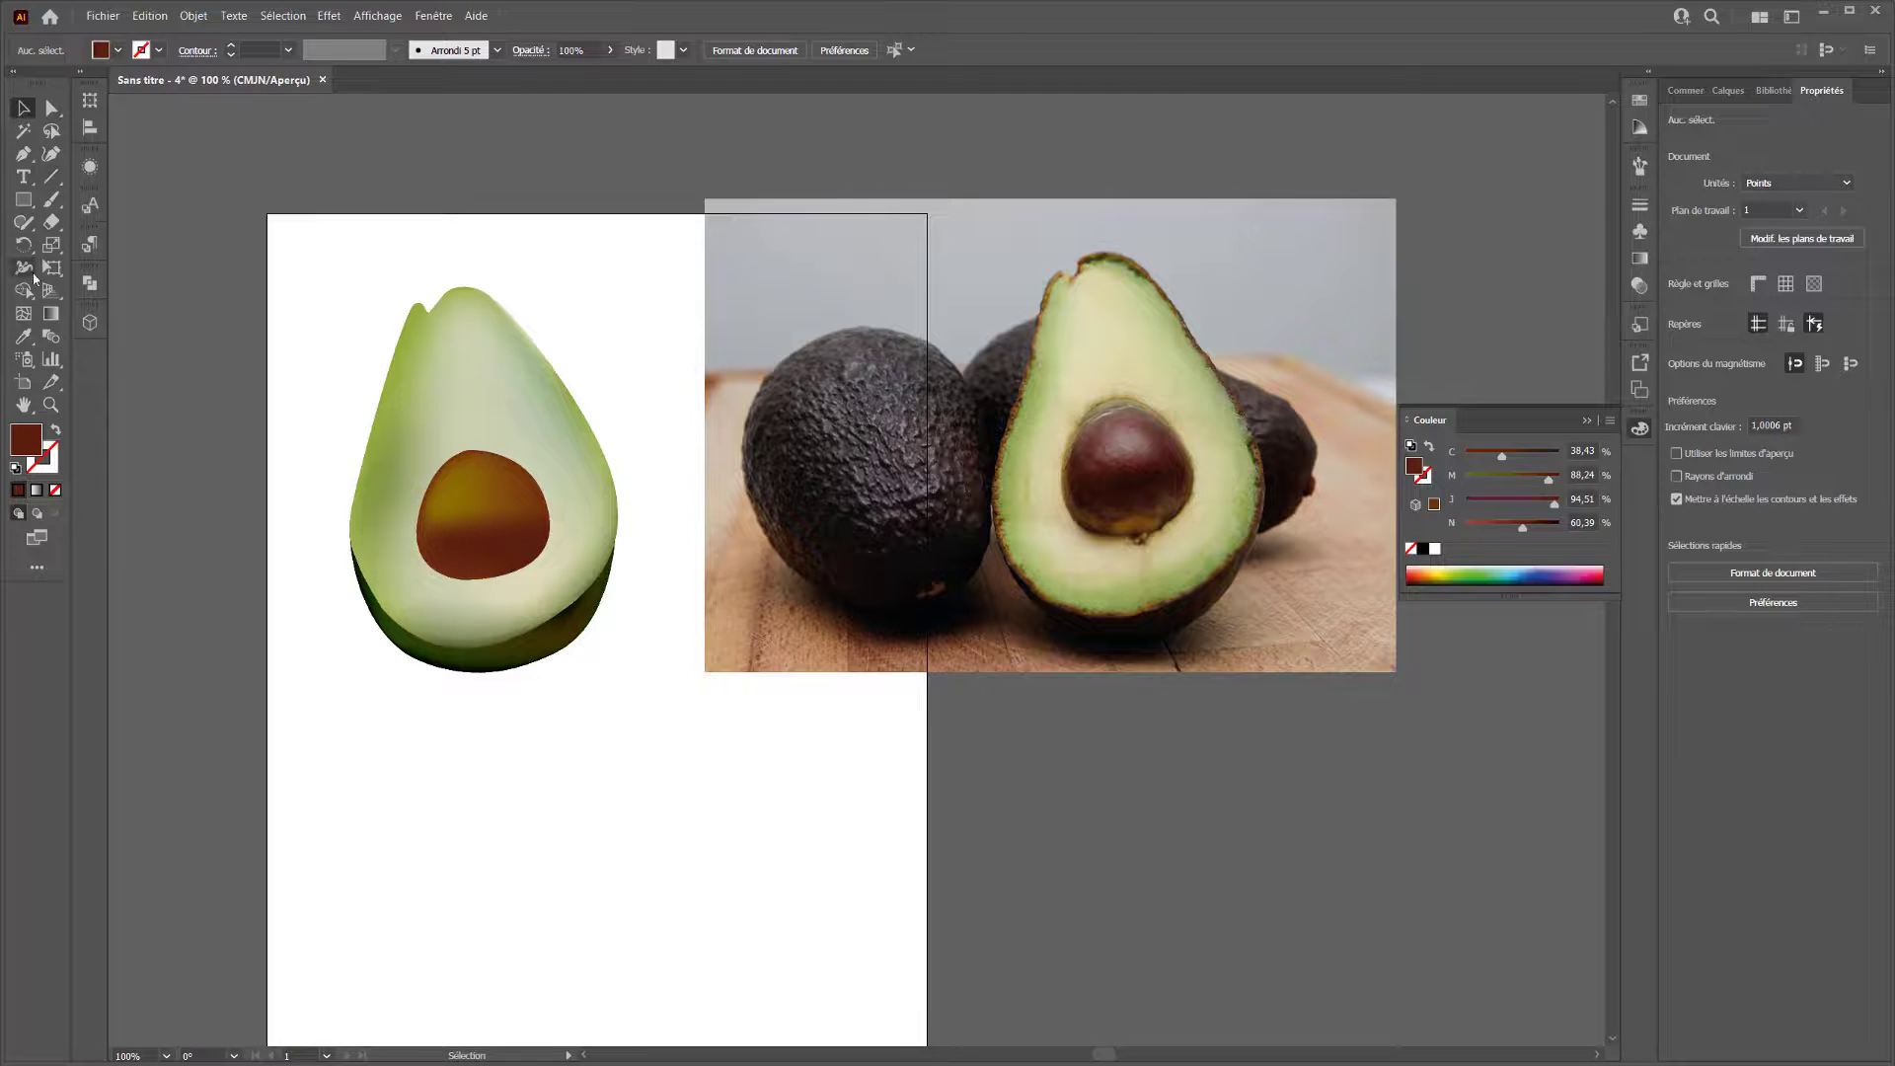
# Add a highlight mesh point near the pit's top at about X 193 pt, Y 239 pt and color it light gray, black 22%.
pyautogui.click(23, 313)
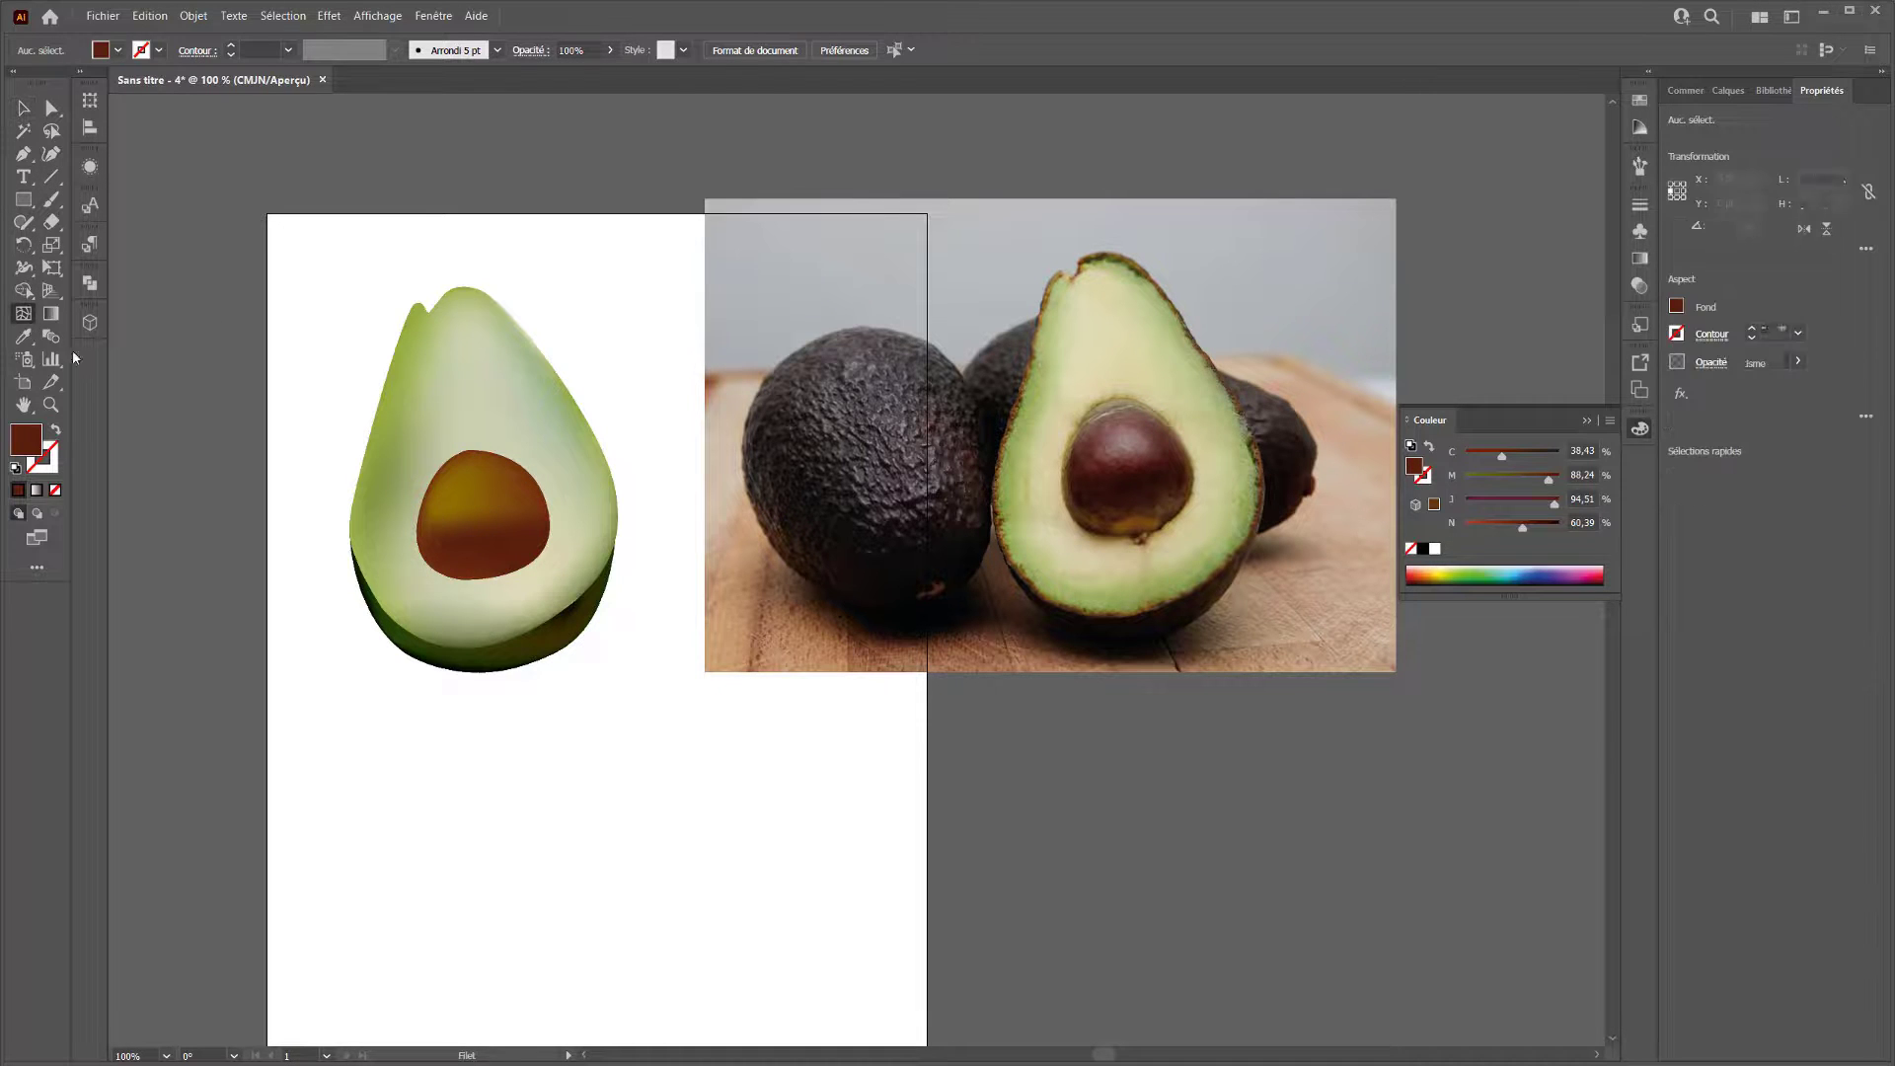
pyautogui.click(484, 487)
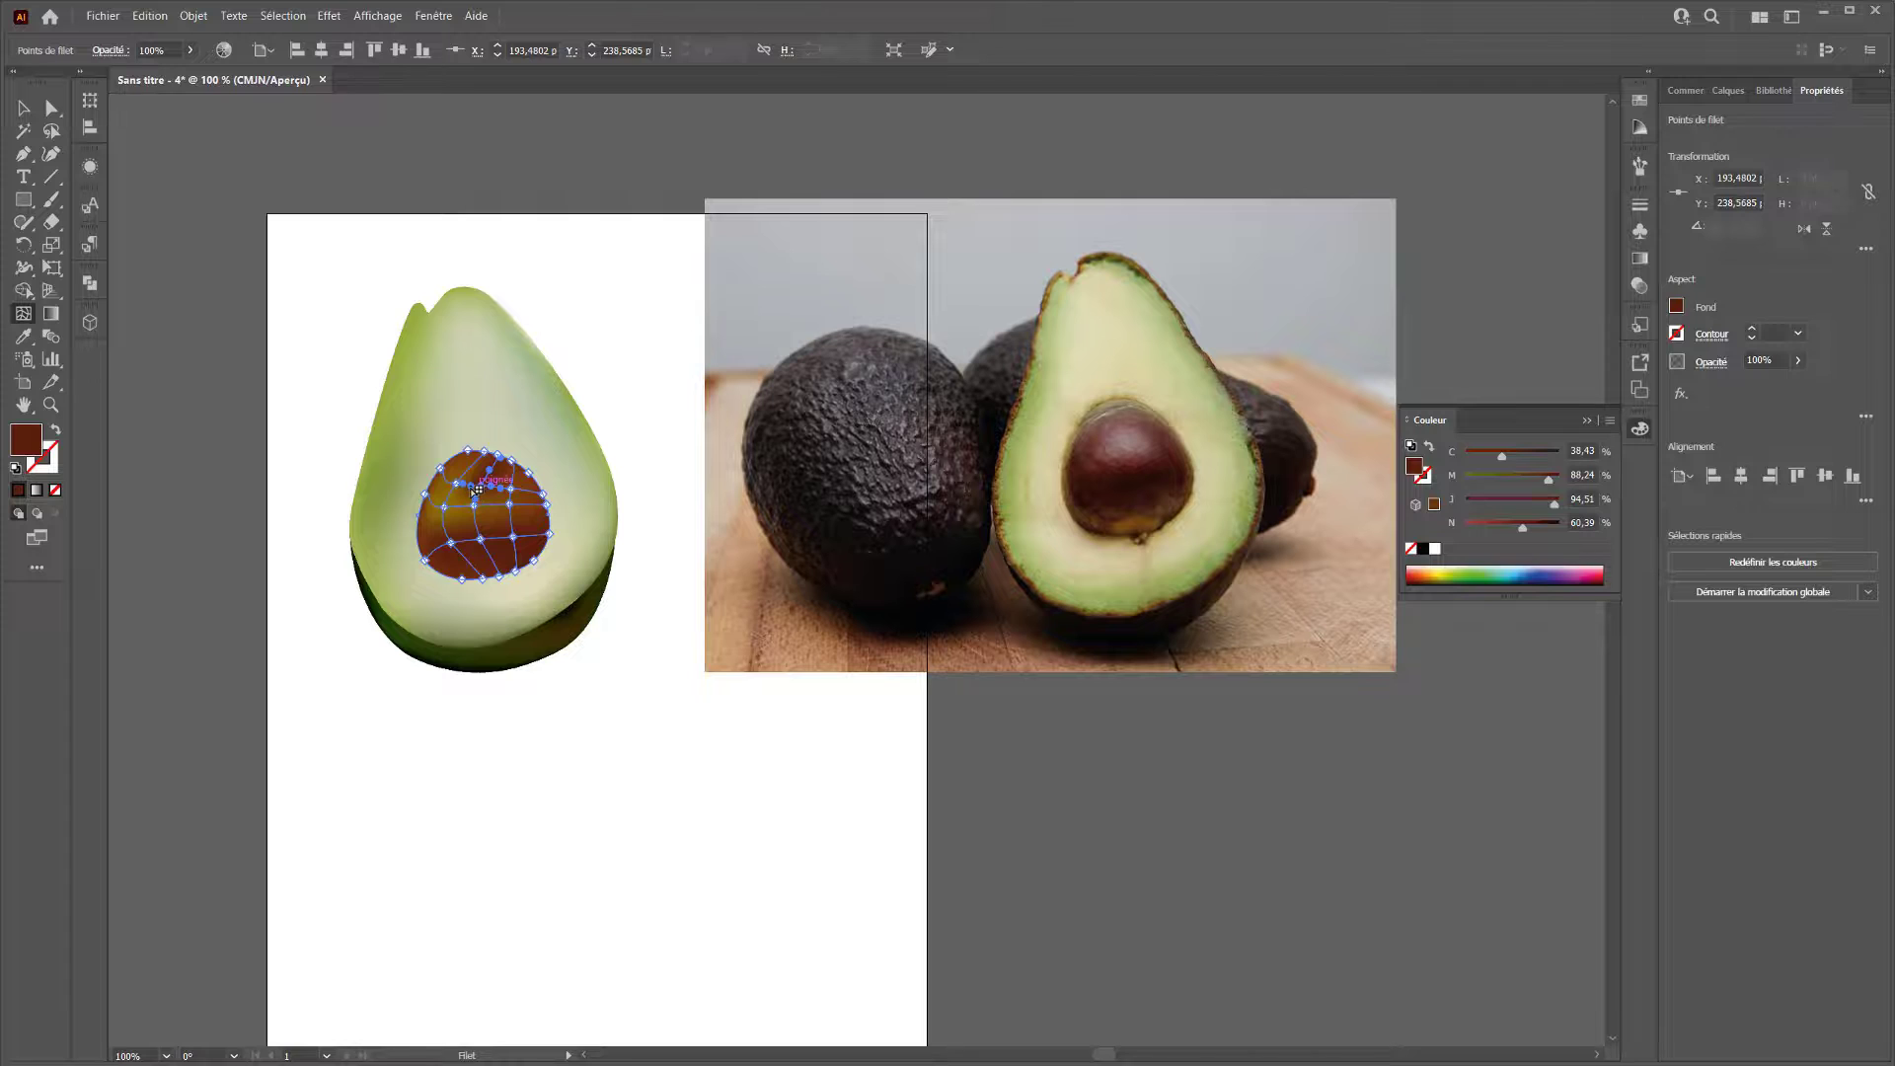
pyautogui.click(1435, 549)
pyautogui.moveTo(1480, 532); pyautogui.dragTo(1504, 524)
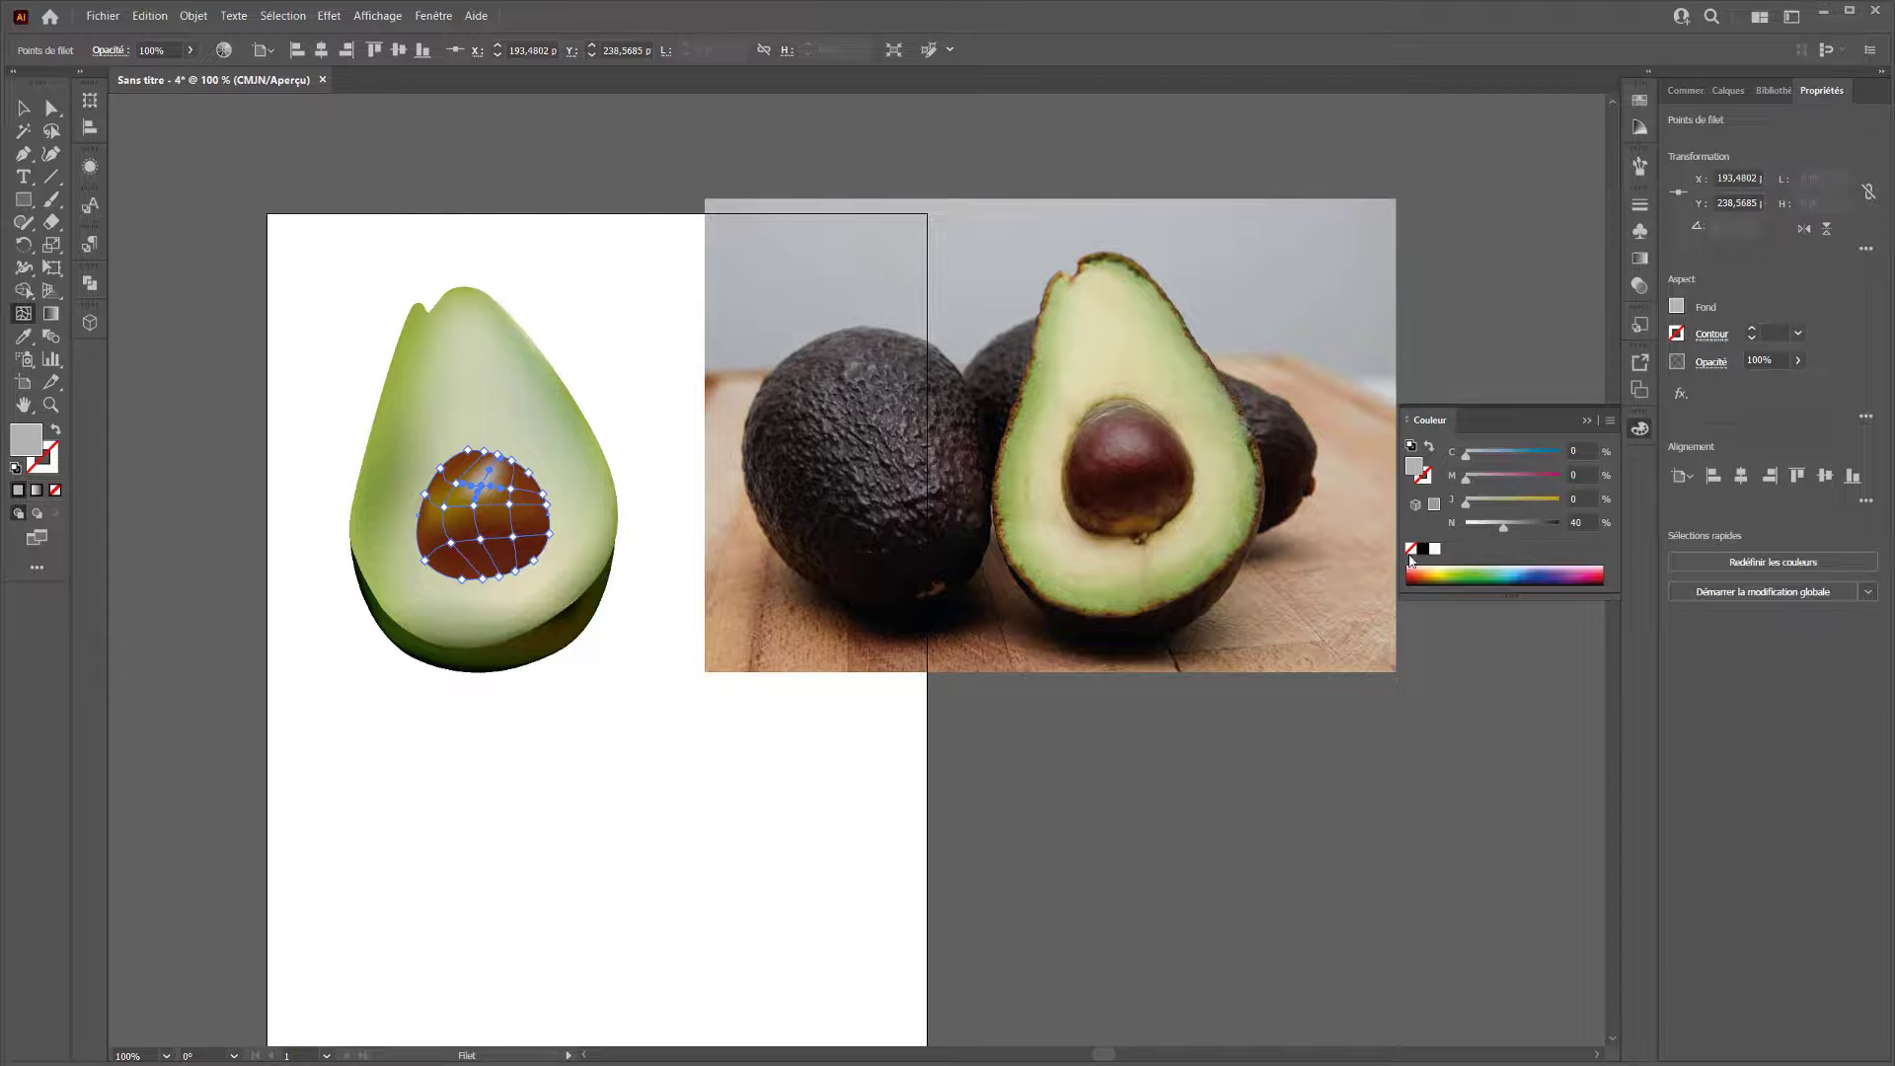
pyautogui.click(1489, 532)
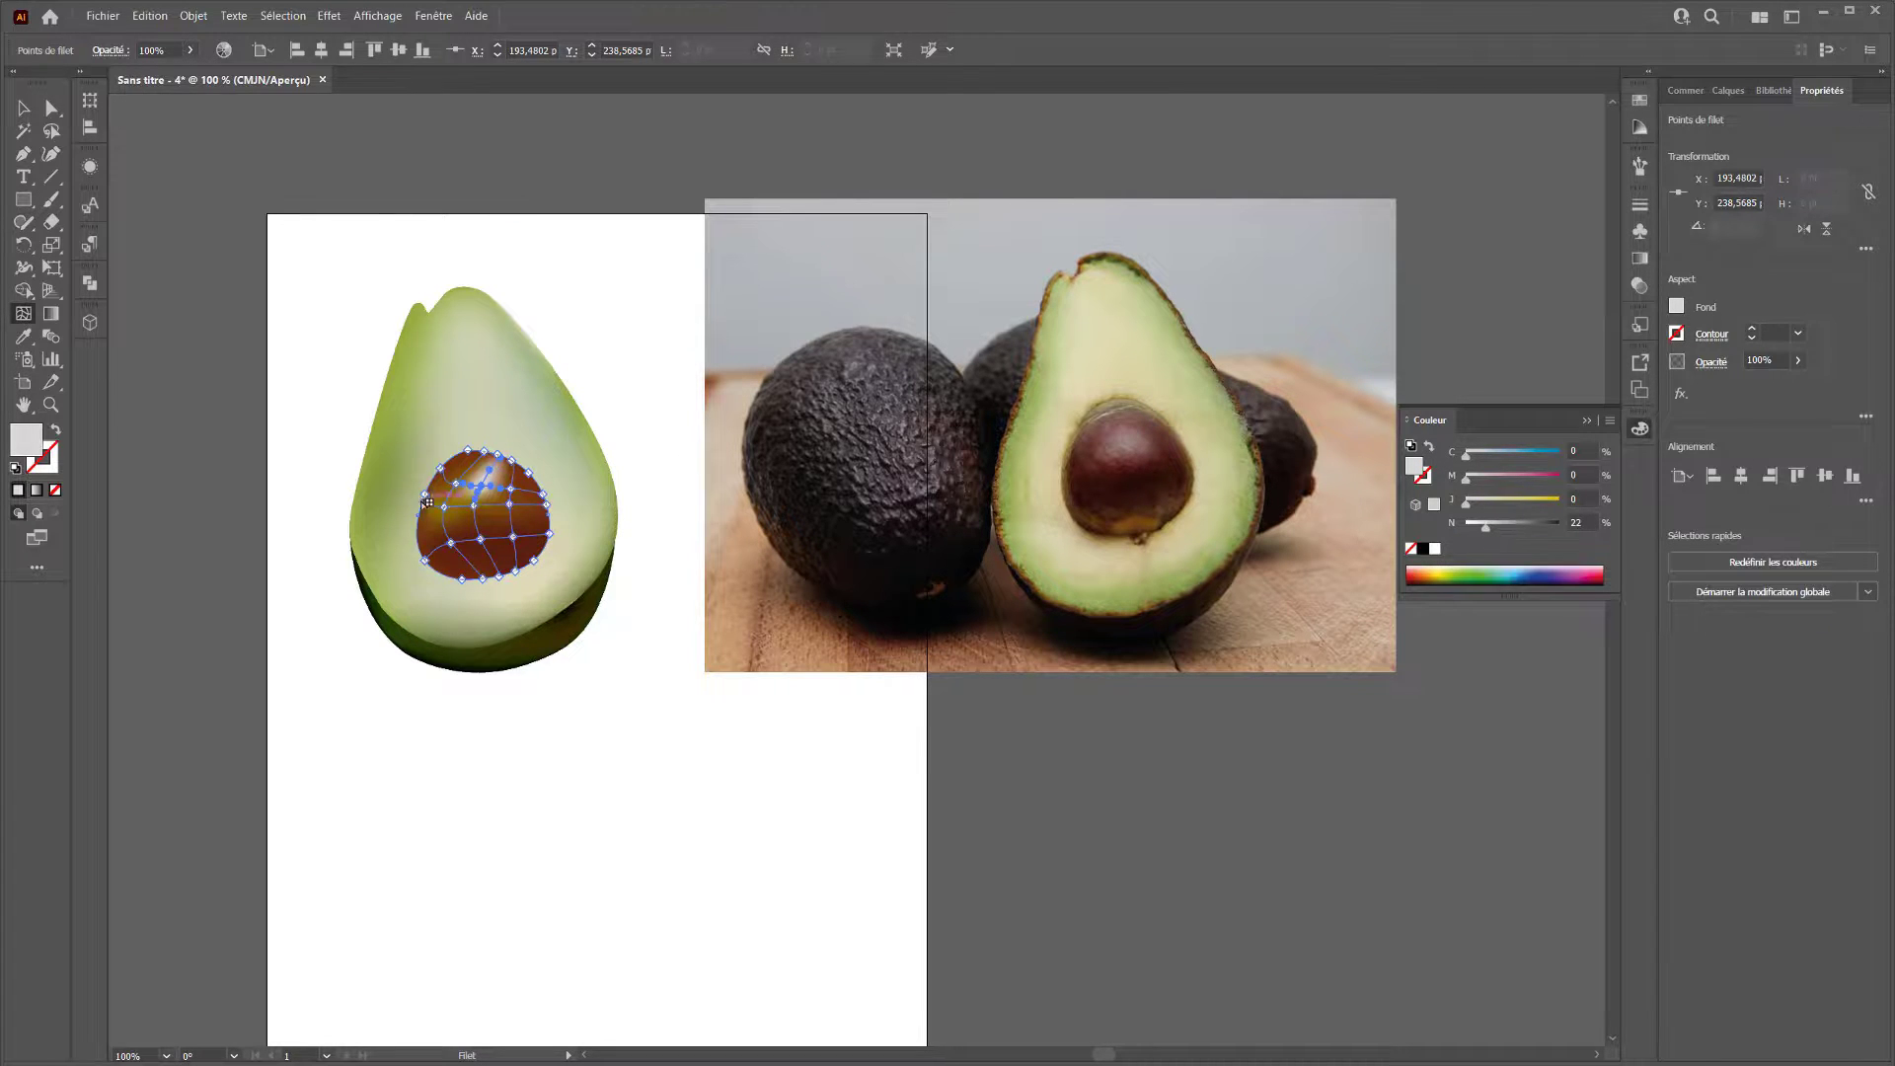
pyautogui.click(24, 107)
pyautogui.click(286, 283)
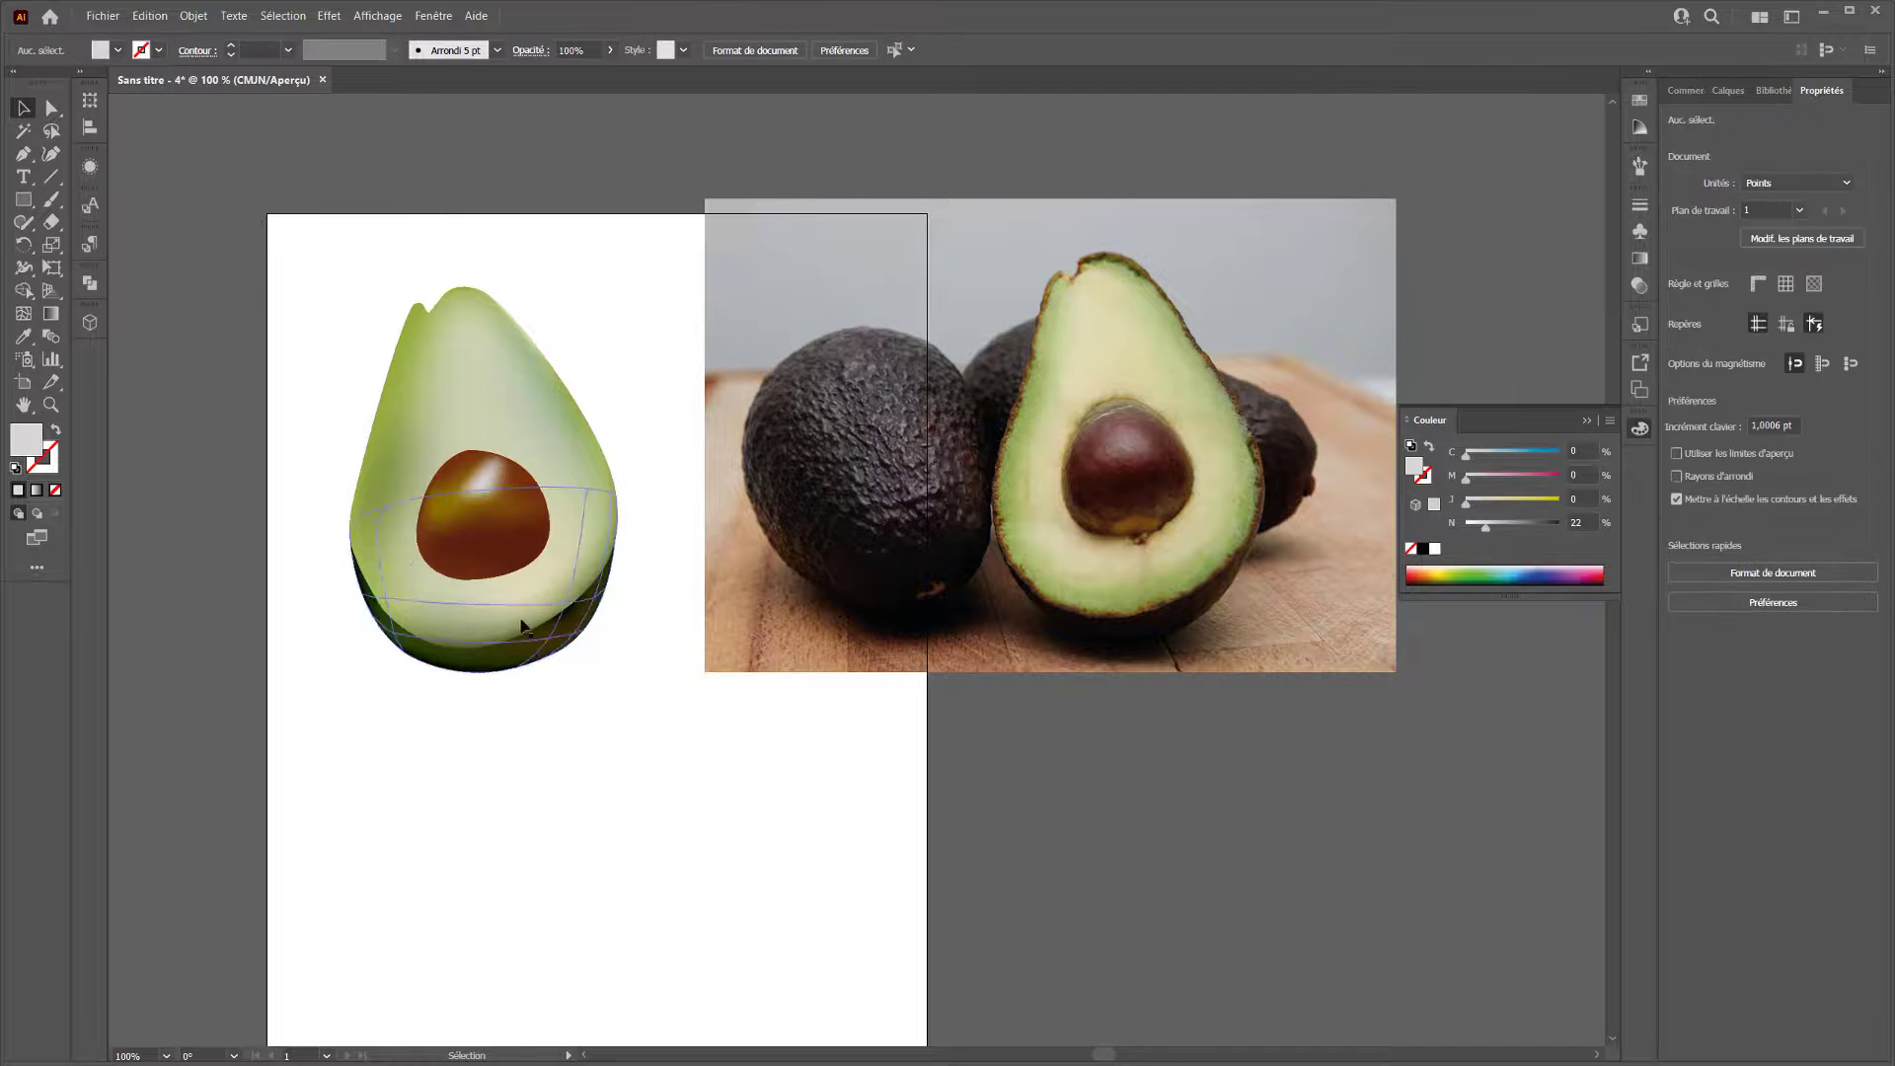
# Select the mesh points along the pit's lower right outline and darken them to 95% black, keeping the red-brown mix.
pyautogui.click(513, 582)
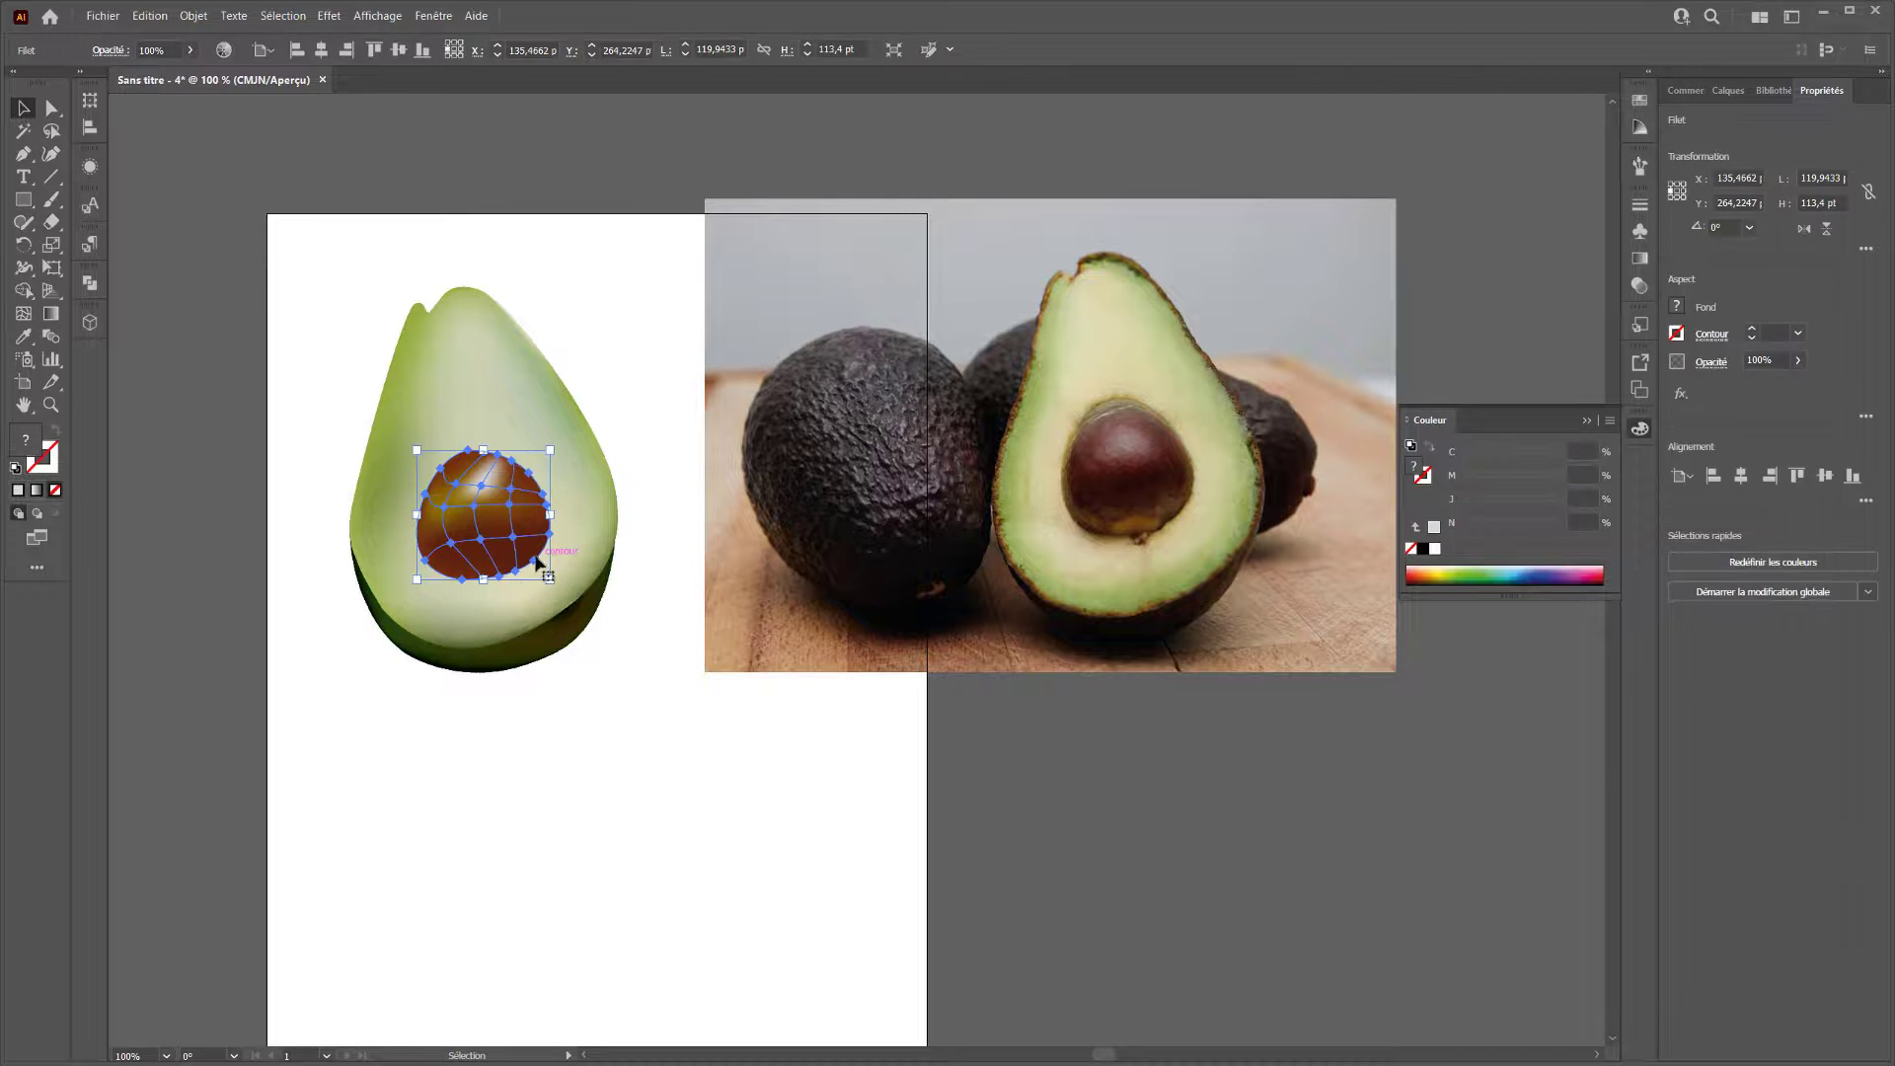
pyautogui.press('a')
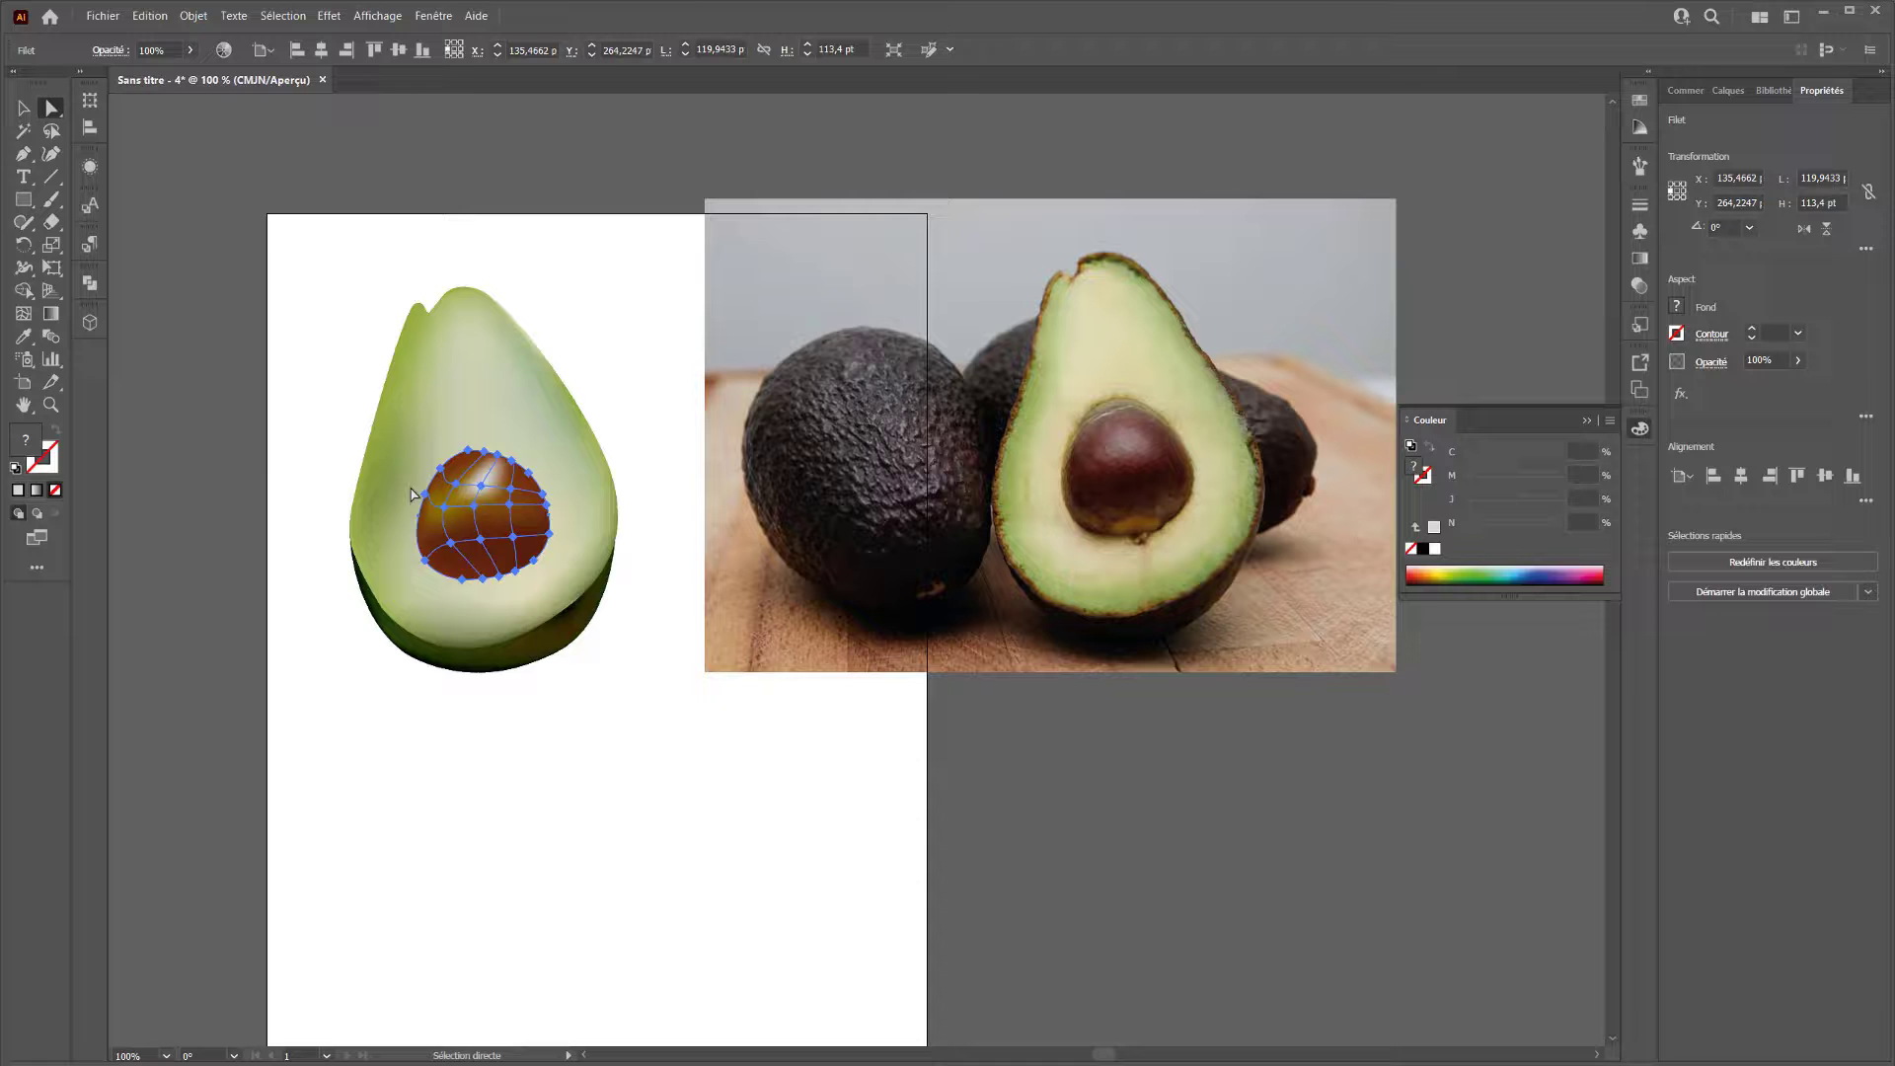
pyautogui.click(534, 560)
pyautogui.keyDown('shift'); pyautogui.click(516, 572); pyautogui.keyUp('shift')
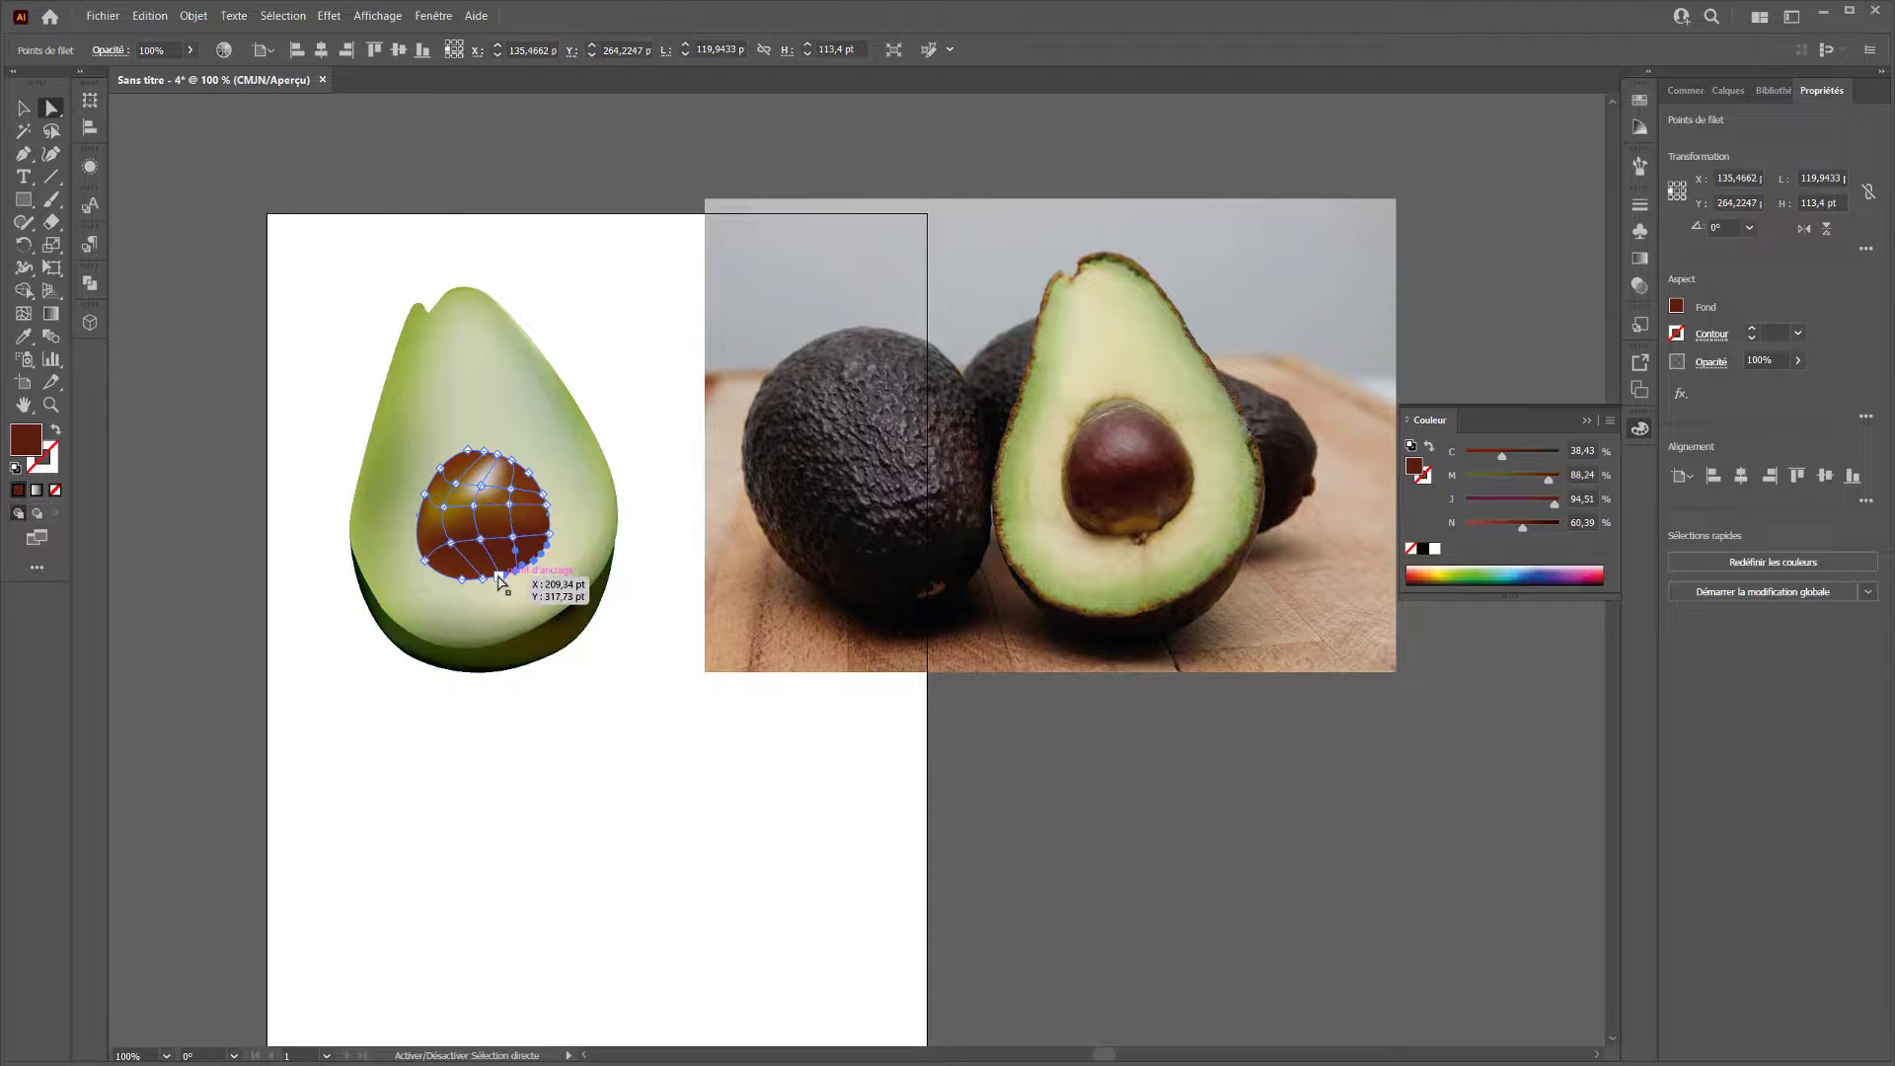
pyautogui.keyDown('shift'); pyautogui.click(500, 576); pyautogui.keyUp('shift')
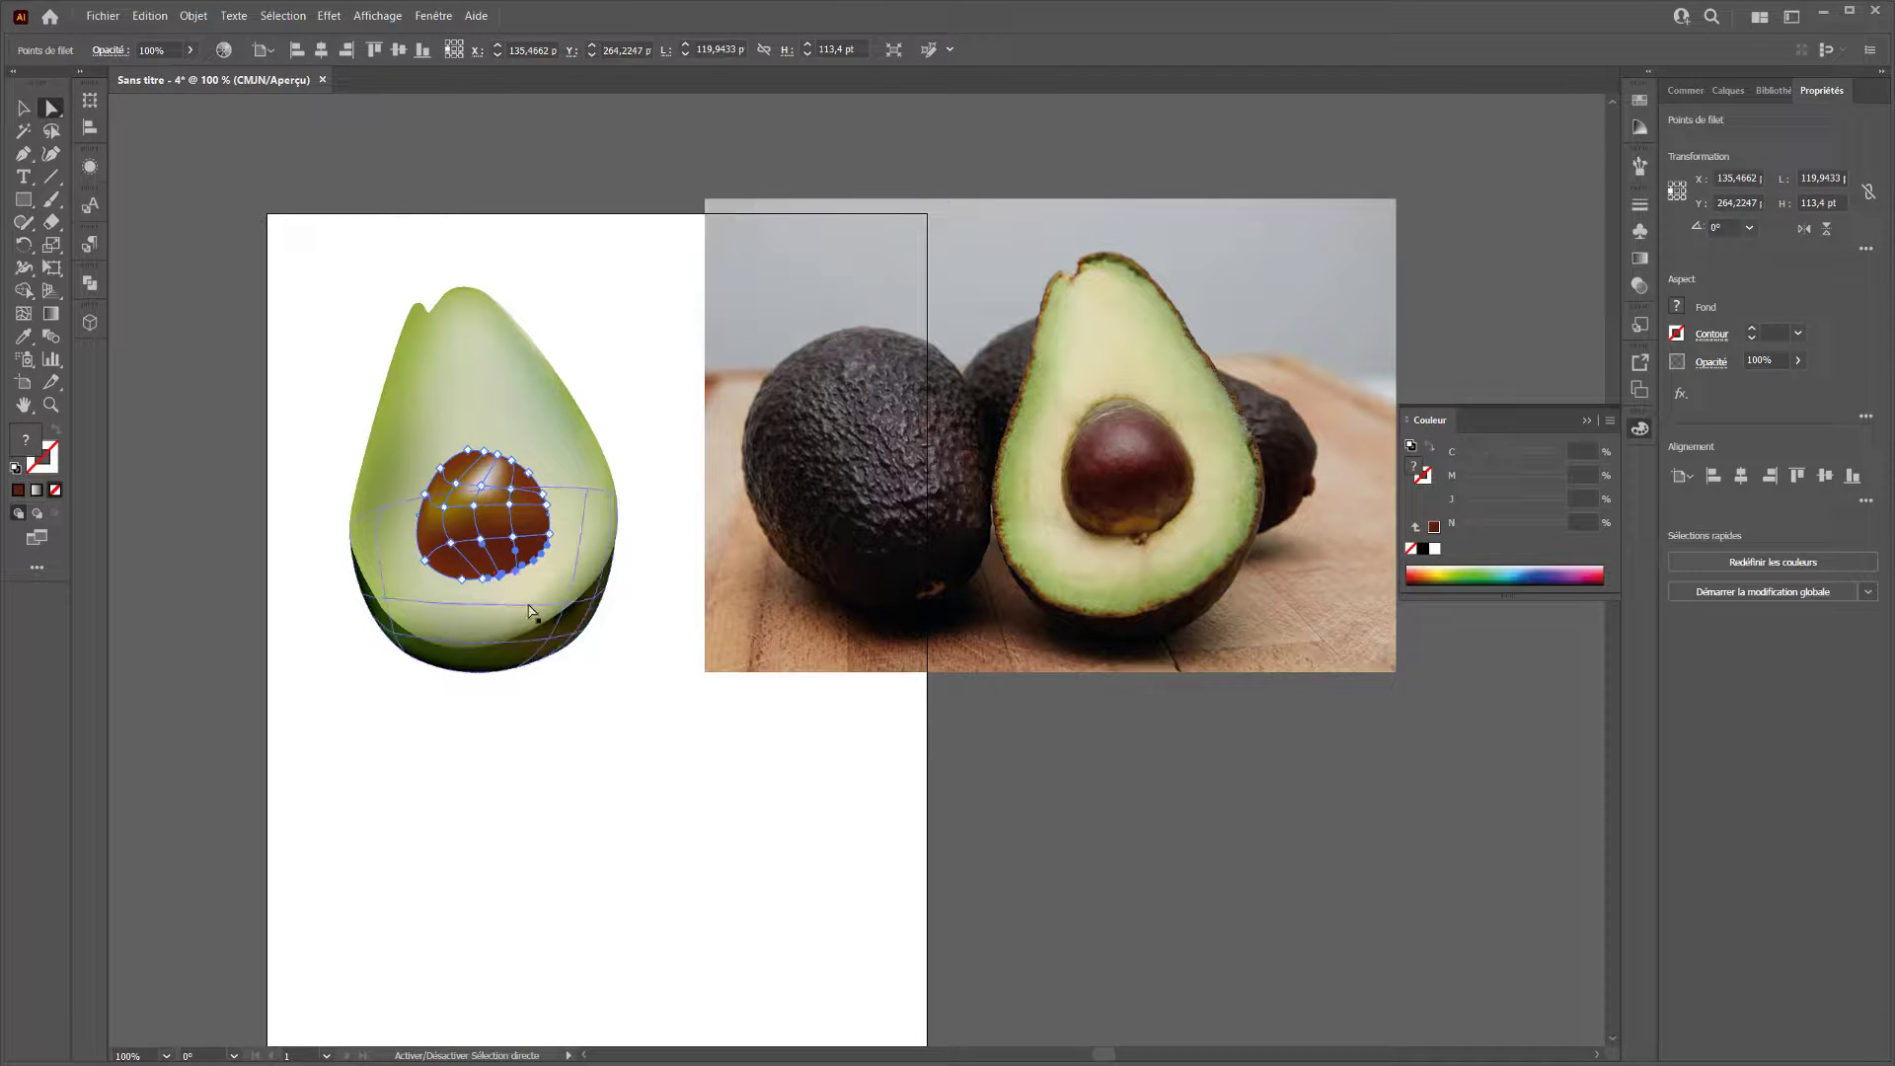
pyautogui.keyDown('shift'); pyautogui.click(484, 579); pyautogui.keyUp('shift')
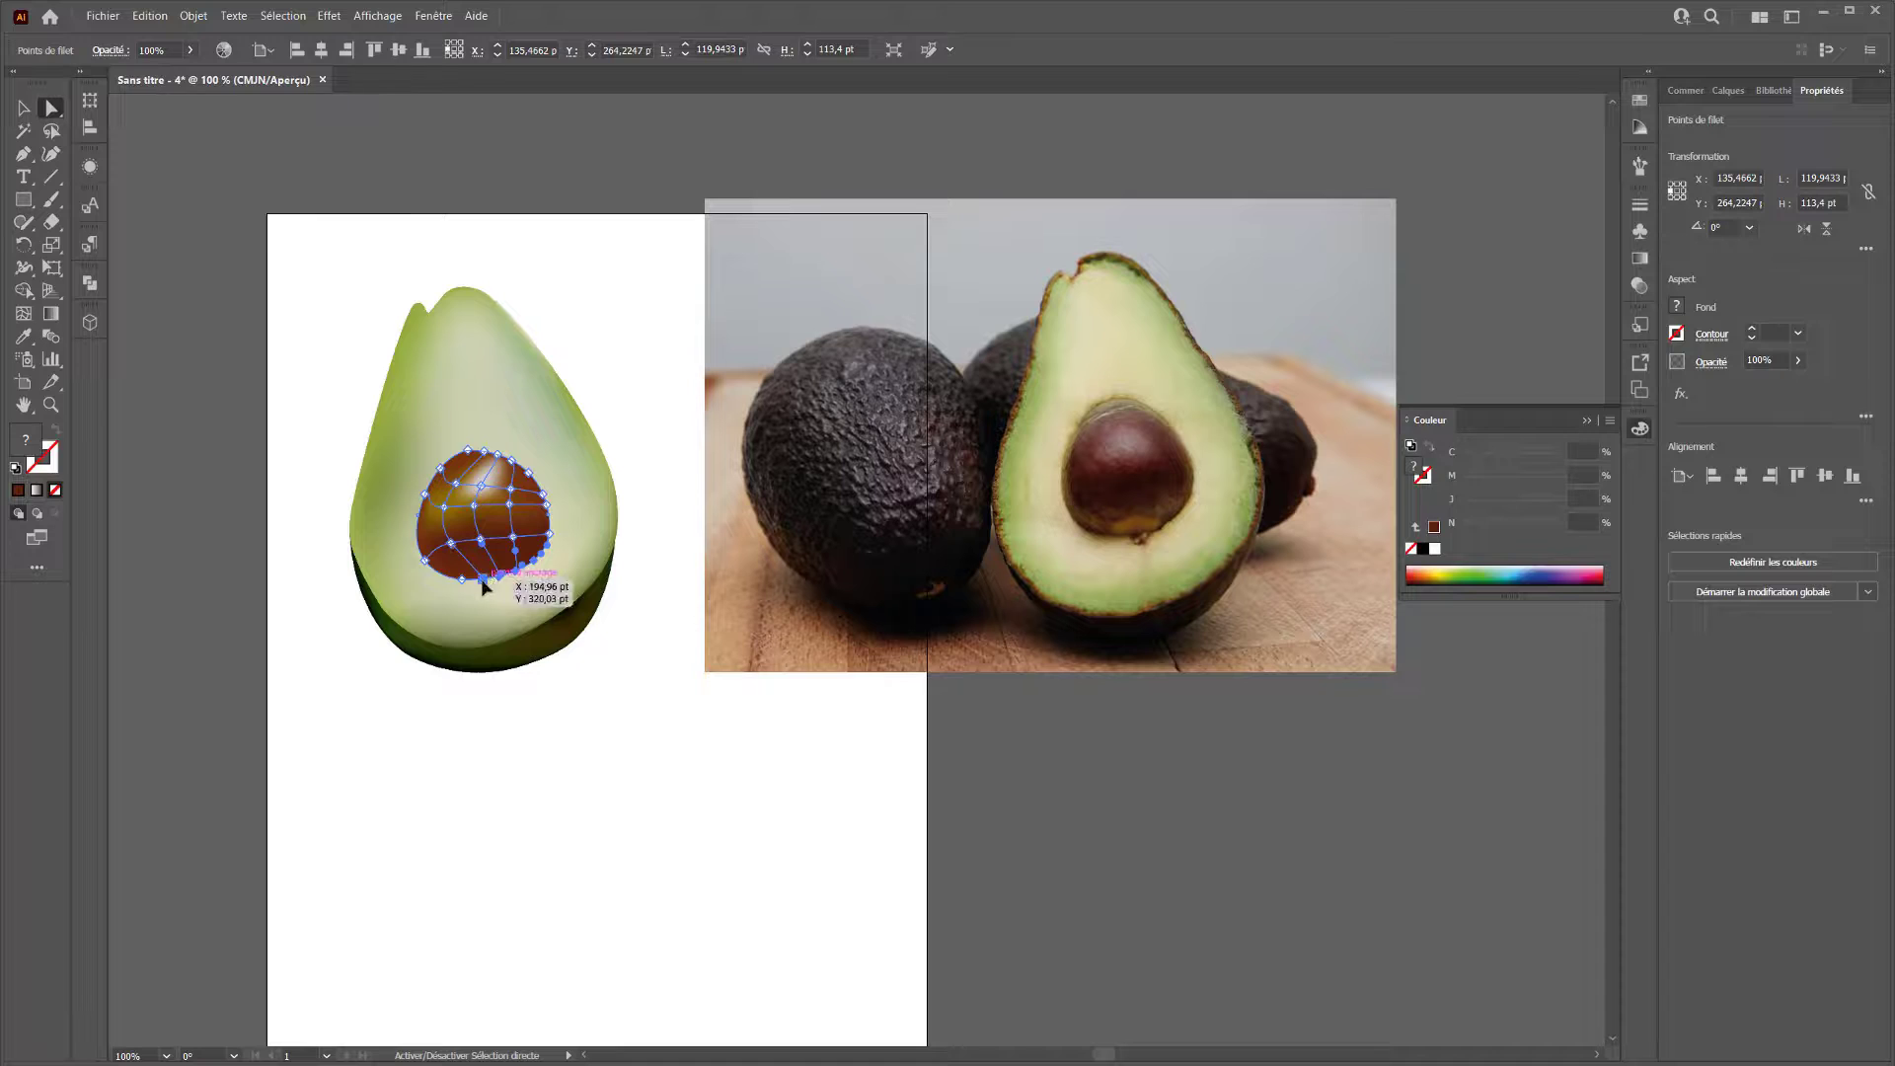
pyautogui.click(1432, 530)
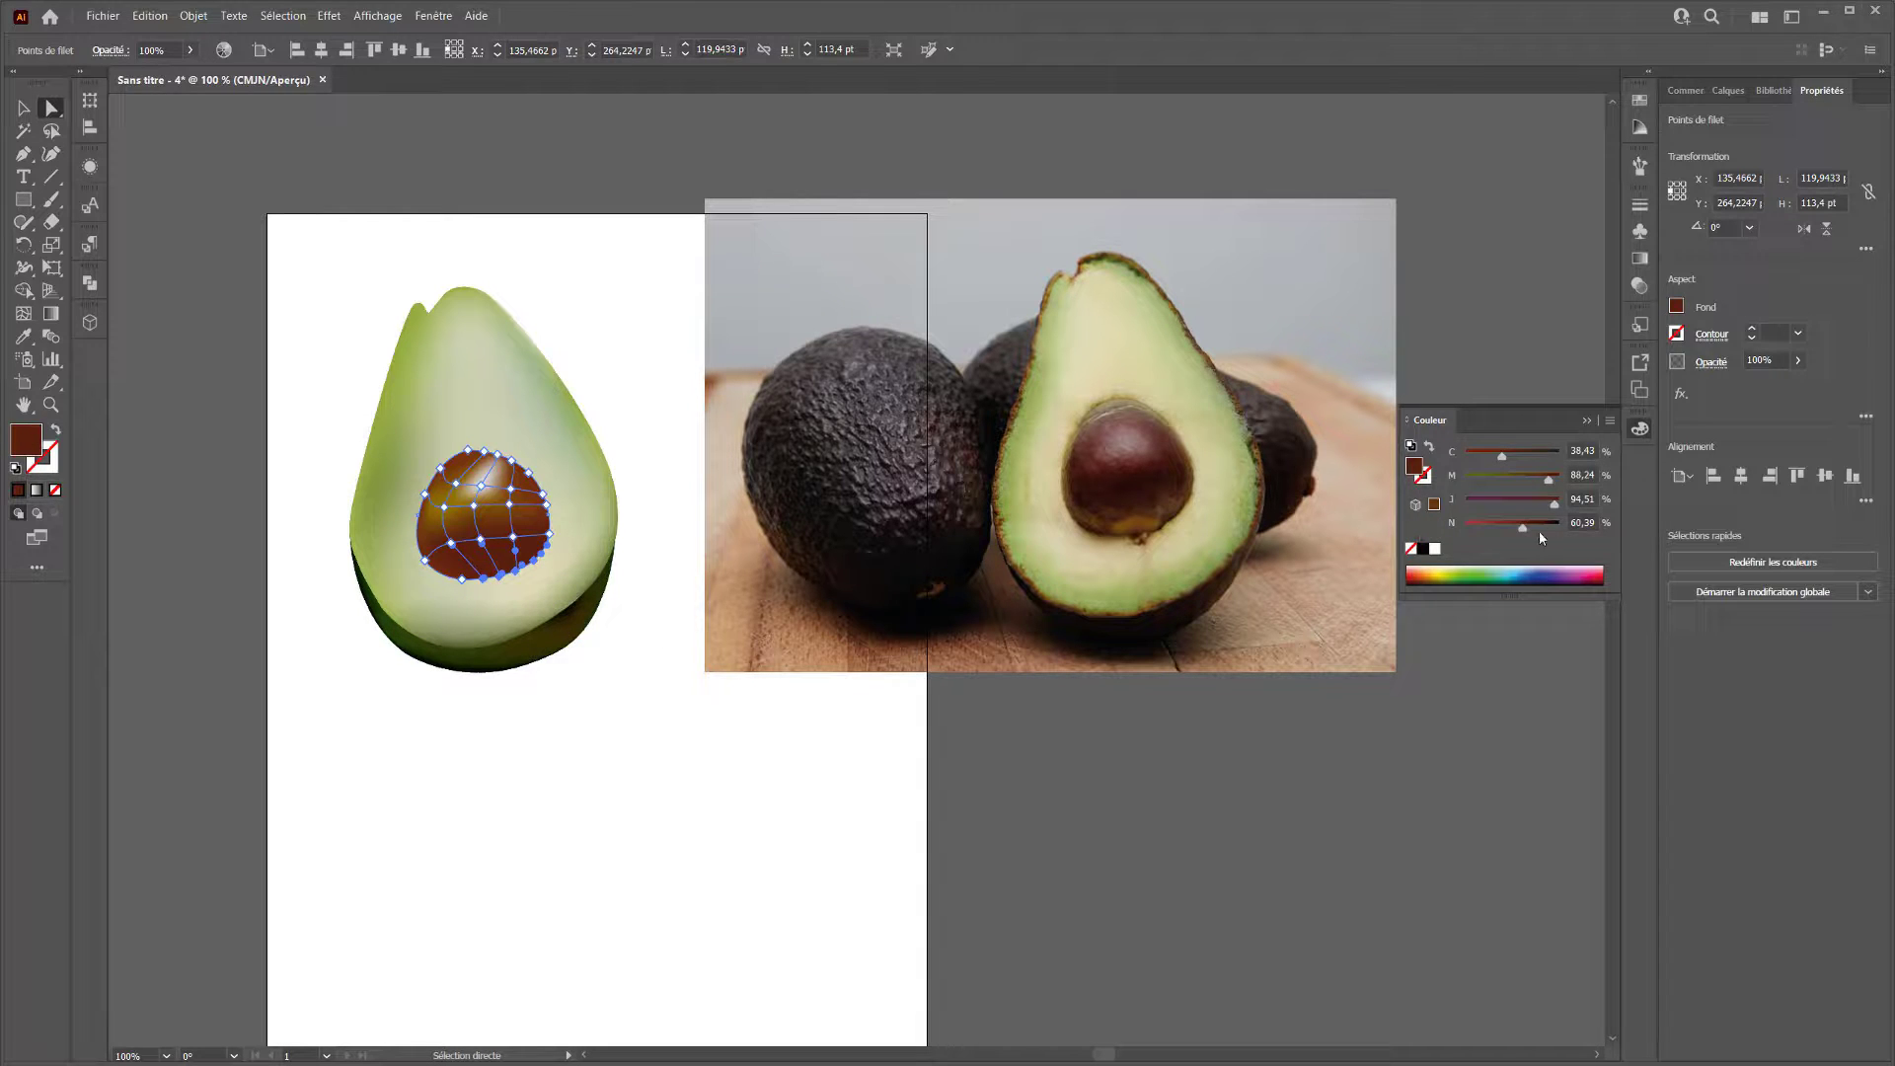
pyautogui.moveTo(1537, 526); pyautogui.dragTo(1555, 531)
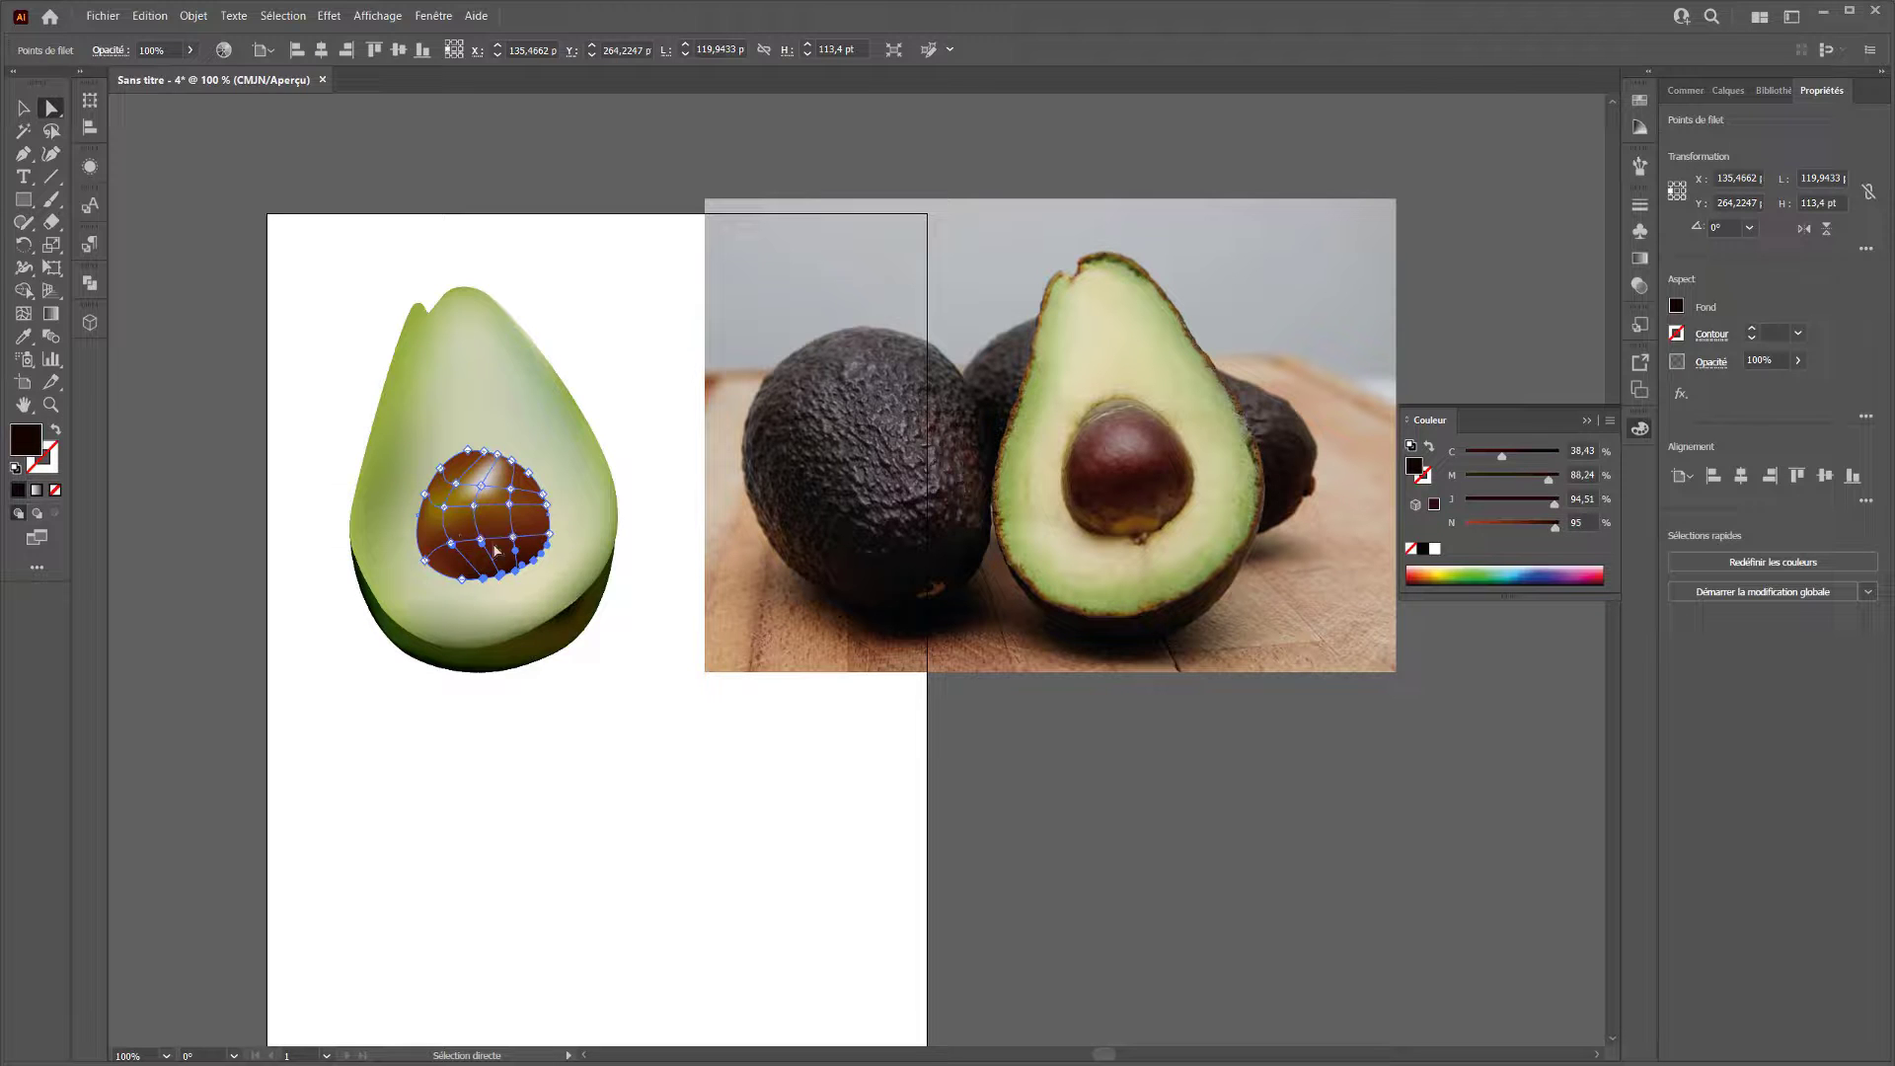
# Set the black of the pit's right outline mesh point at about X 253 pt, Y 255 pt to about 88%, and deselect.
pyautogui.click(549, 507)
pyautogui.click(1549, 528)
pyautogui.moveTo(1549, 531); pyautogui.dragTo(1550, 528)
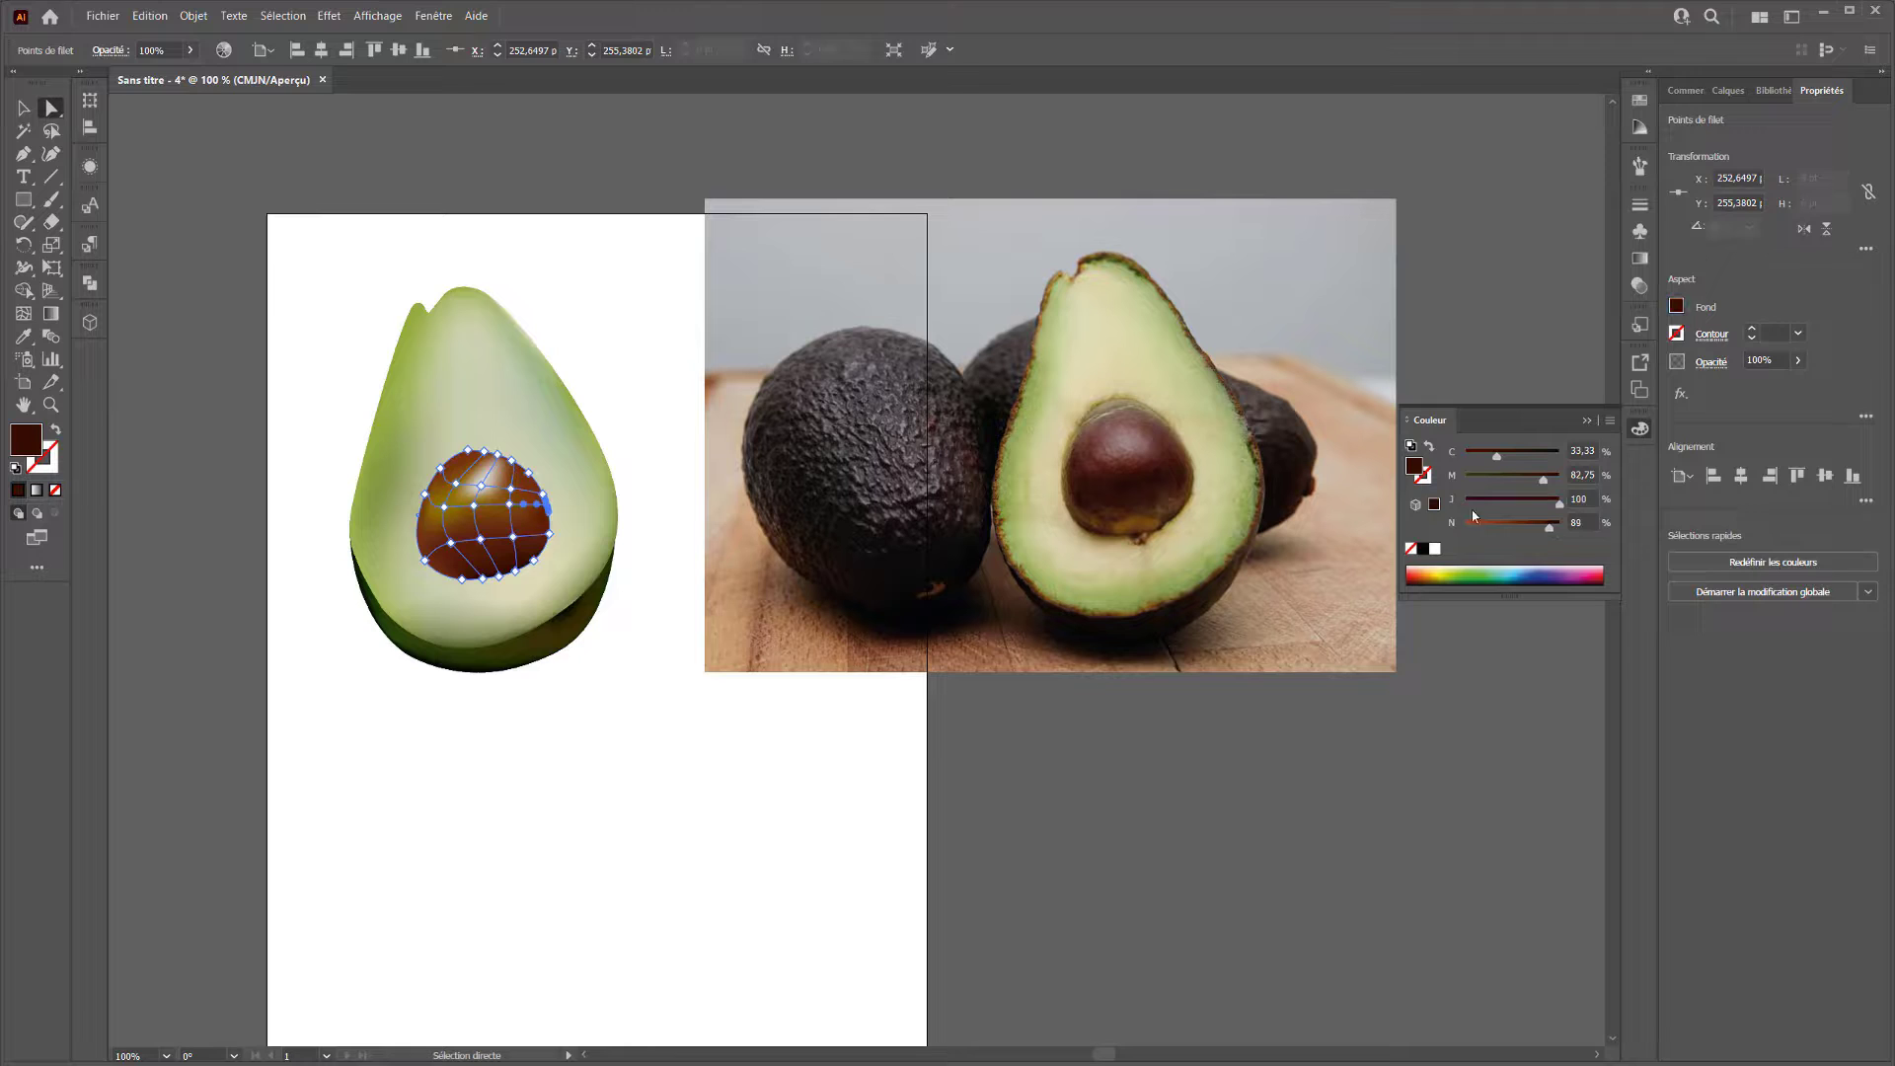
pyautogui.click(651, 396)
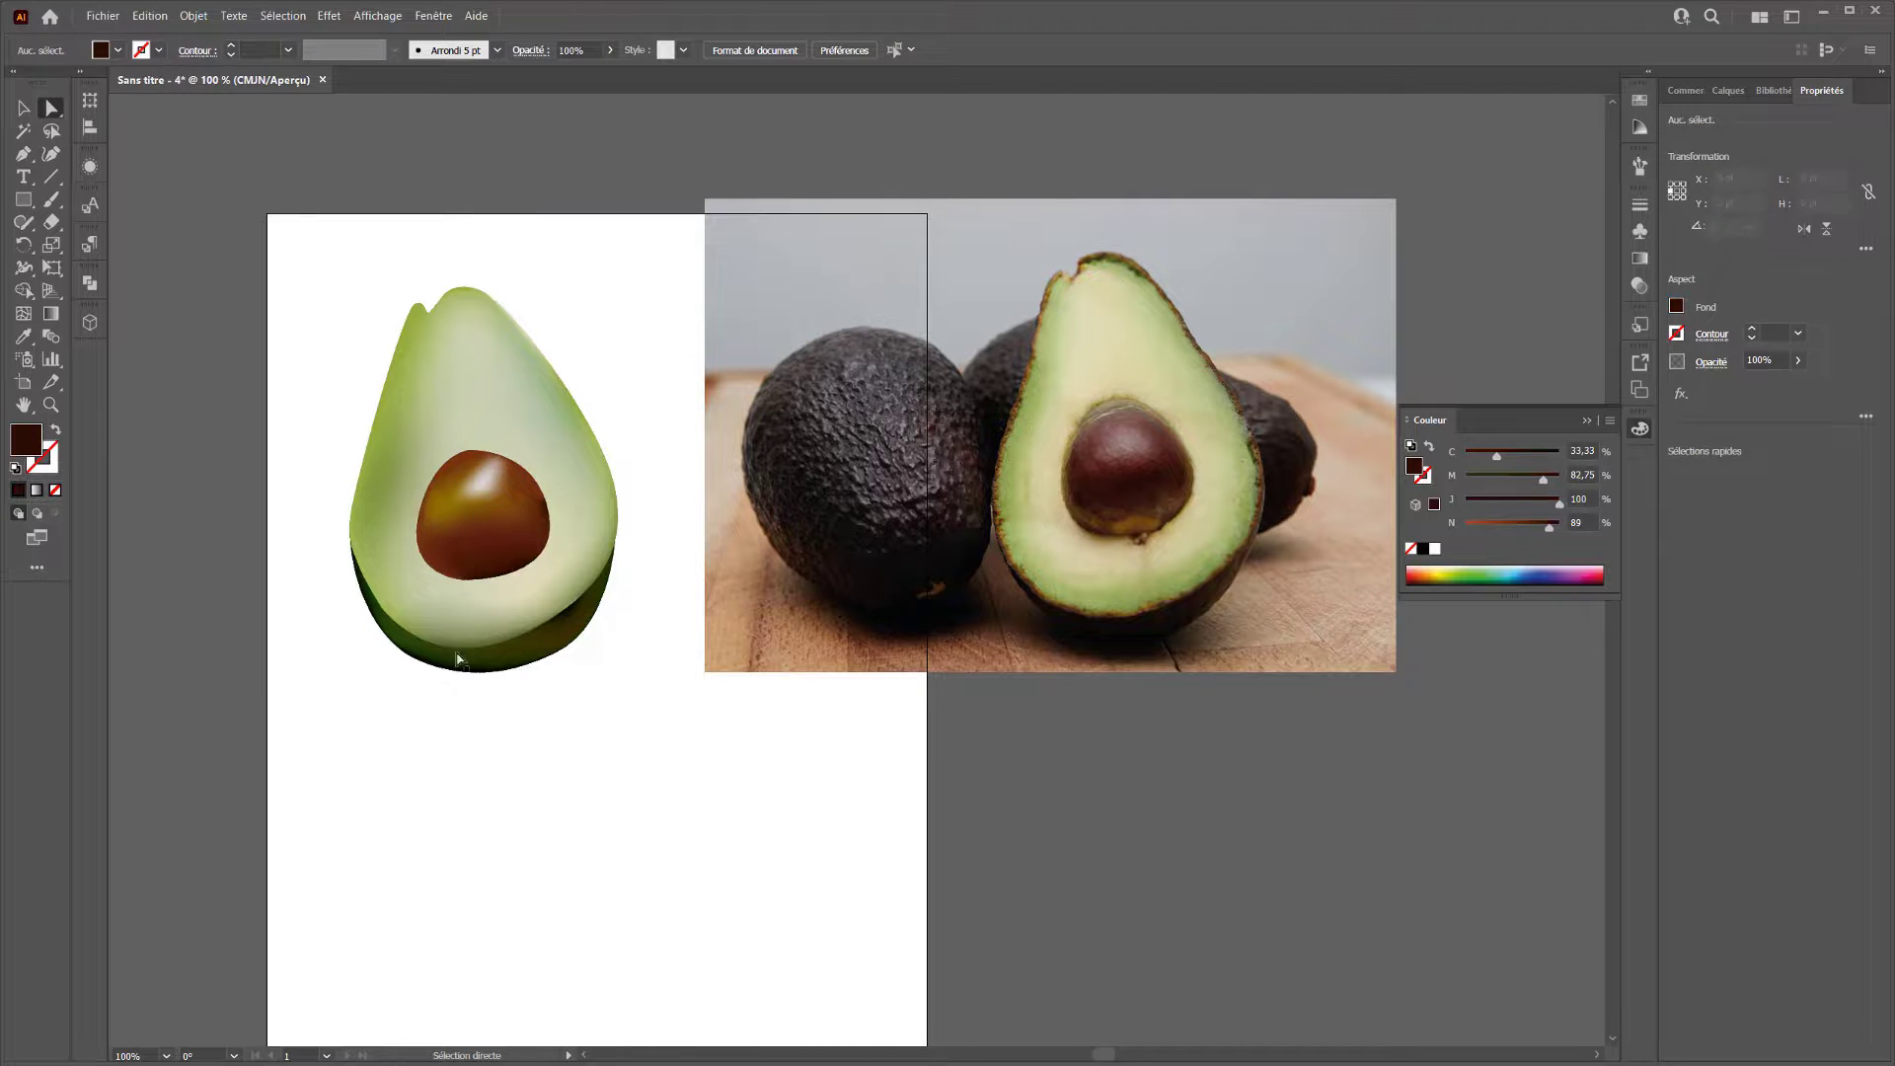
# Hide the reference photo so that only the avocado drawing shows.
pyautogui.hotkey('ctrl', '-')
pyautogui.hotkey('ctrl', '-')
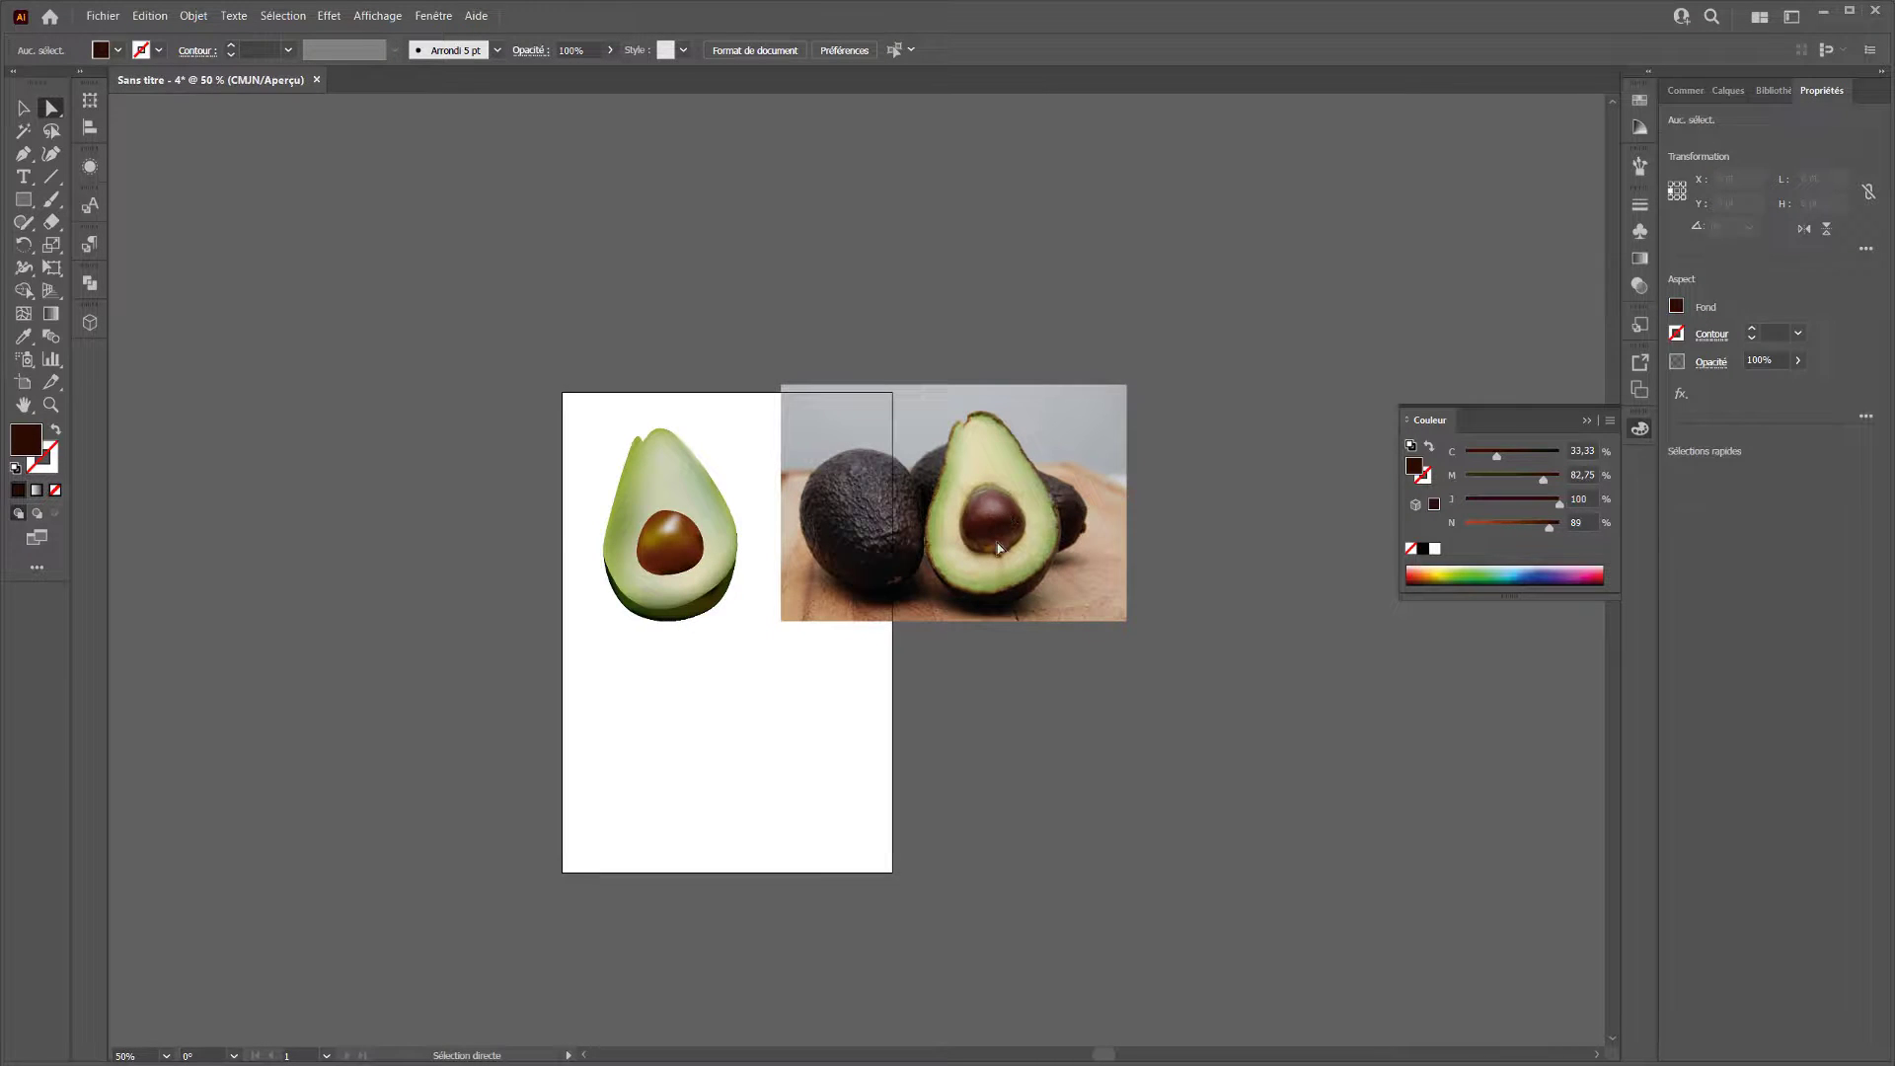
pyautogui.click(1728, 91)
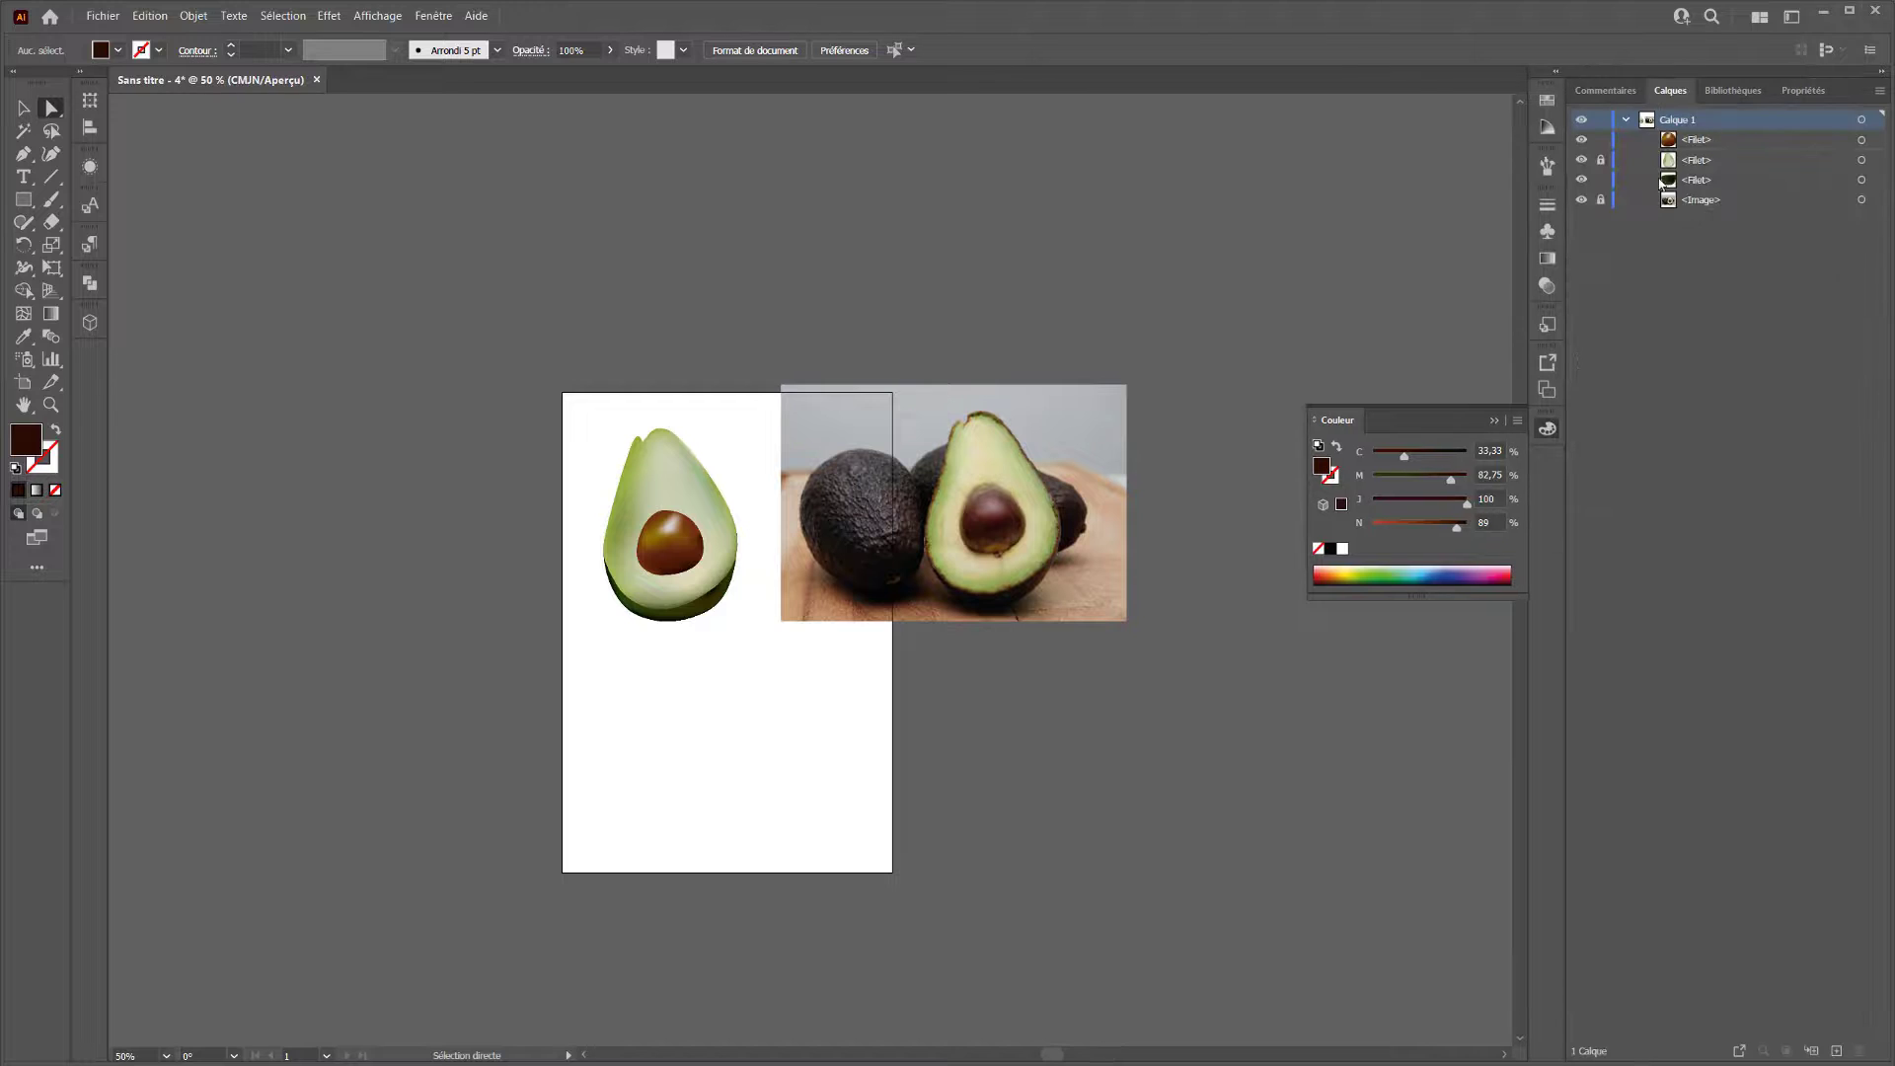
pyautogui.click(1583, 200)
# Unlock the flesh mesh and move the whole avocado down and right to the middle of the artboard.
pyautogui.moveTo(801, 387); pyautogui.dragTo(567, 716)
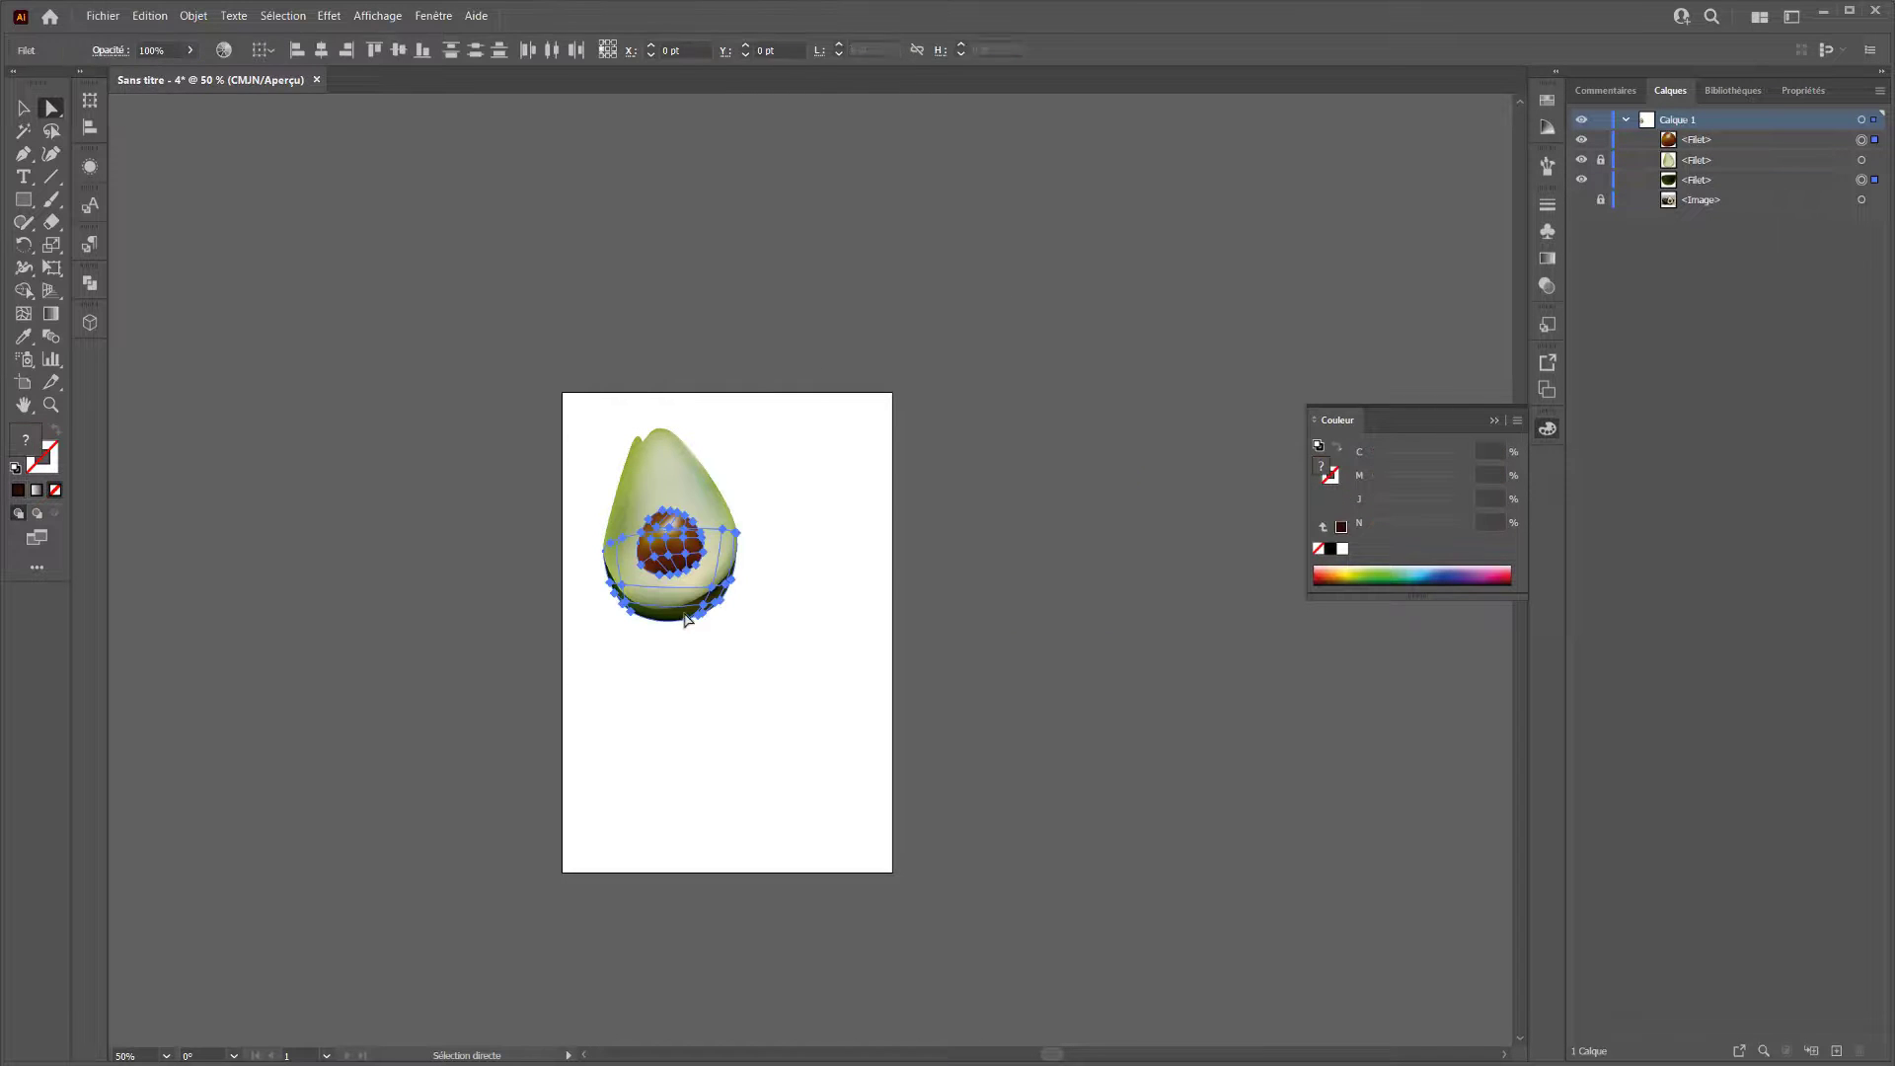
pyautogui.click(754, 393)
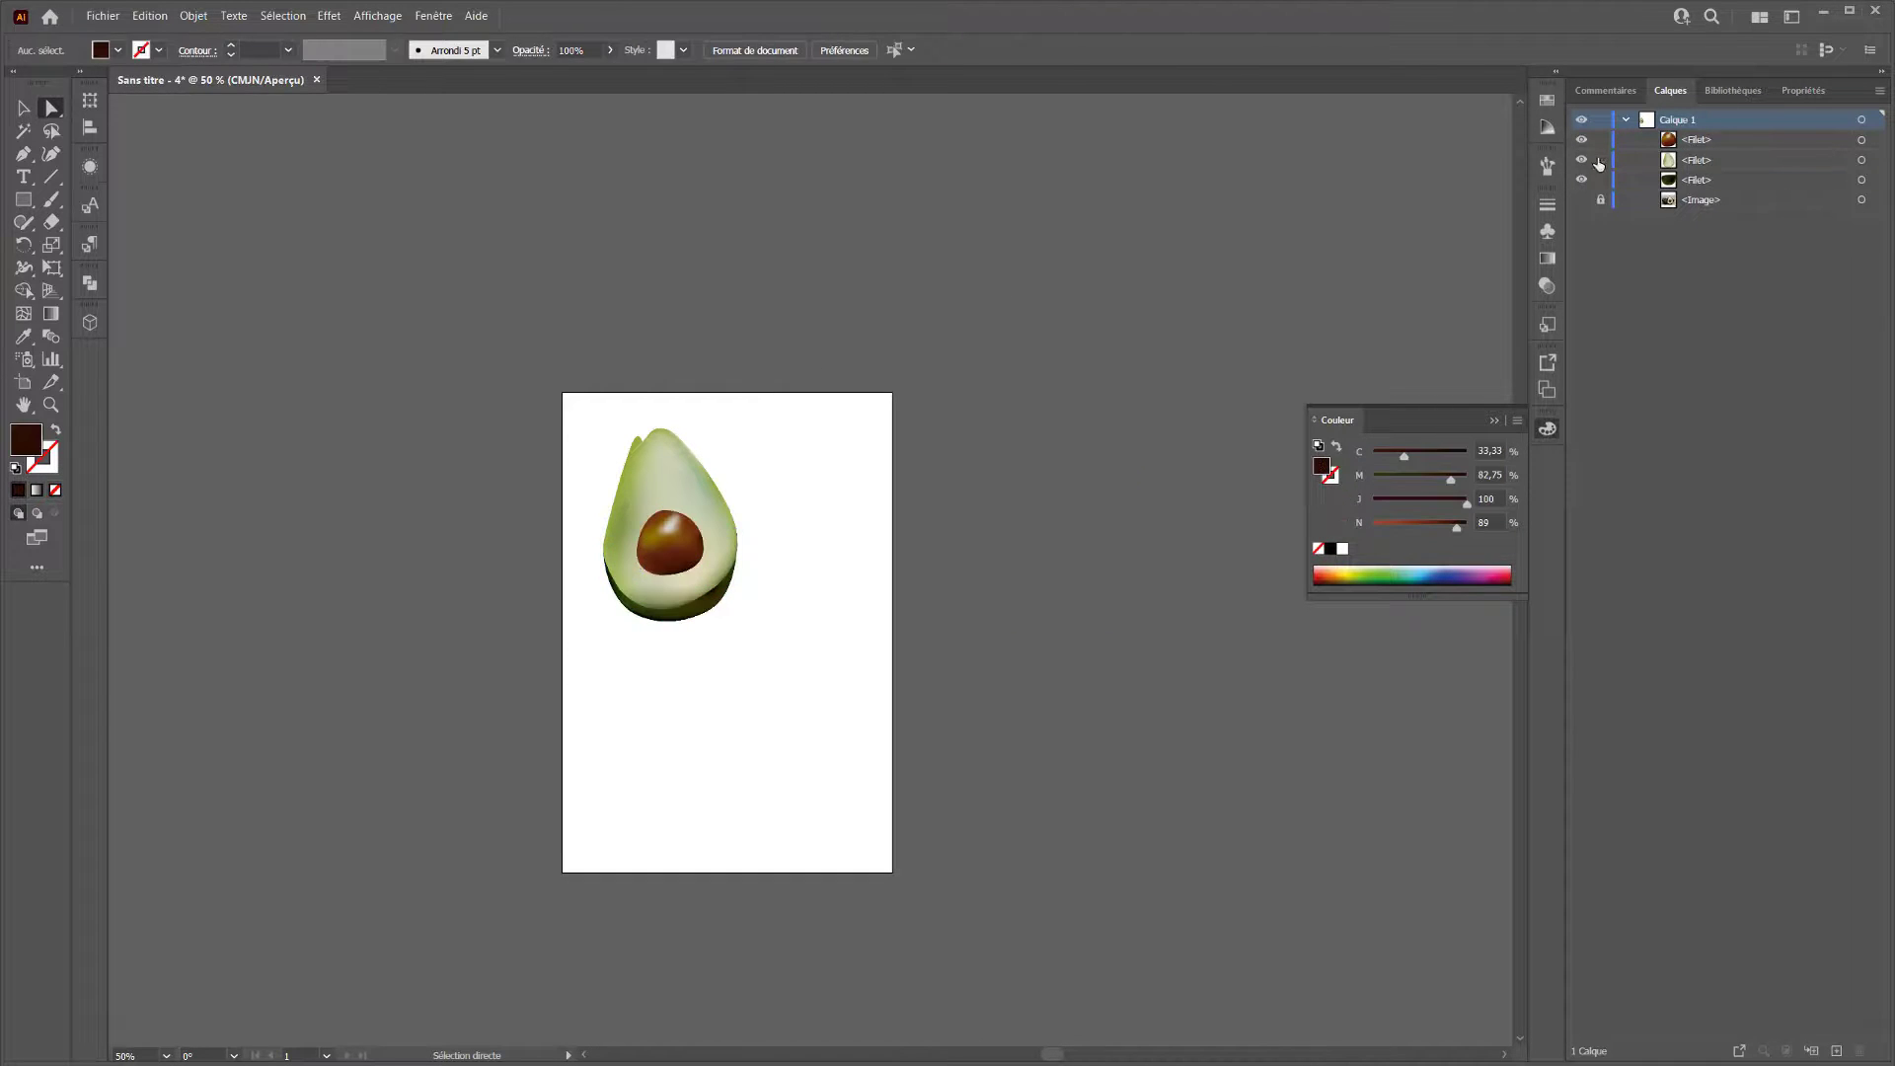
pyautogui.hotkey('ctrl', 'a')
pyautogui.moveTo(715, 557); pyautogui.dragTo(802, 679)
pyautogui.click(824, 522)
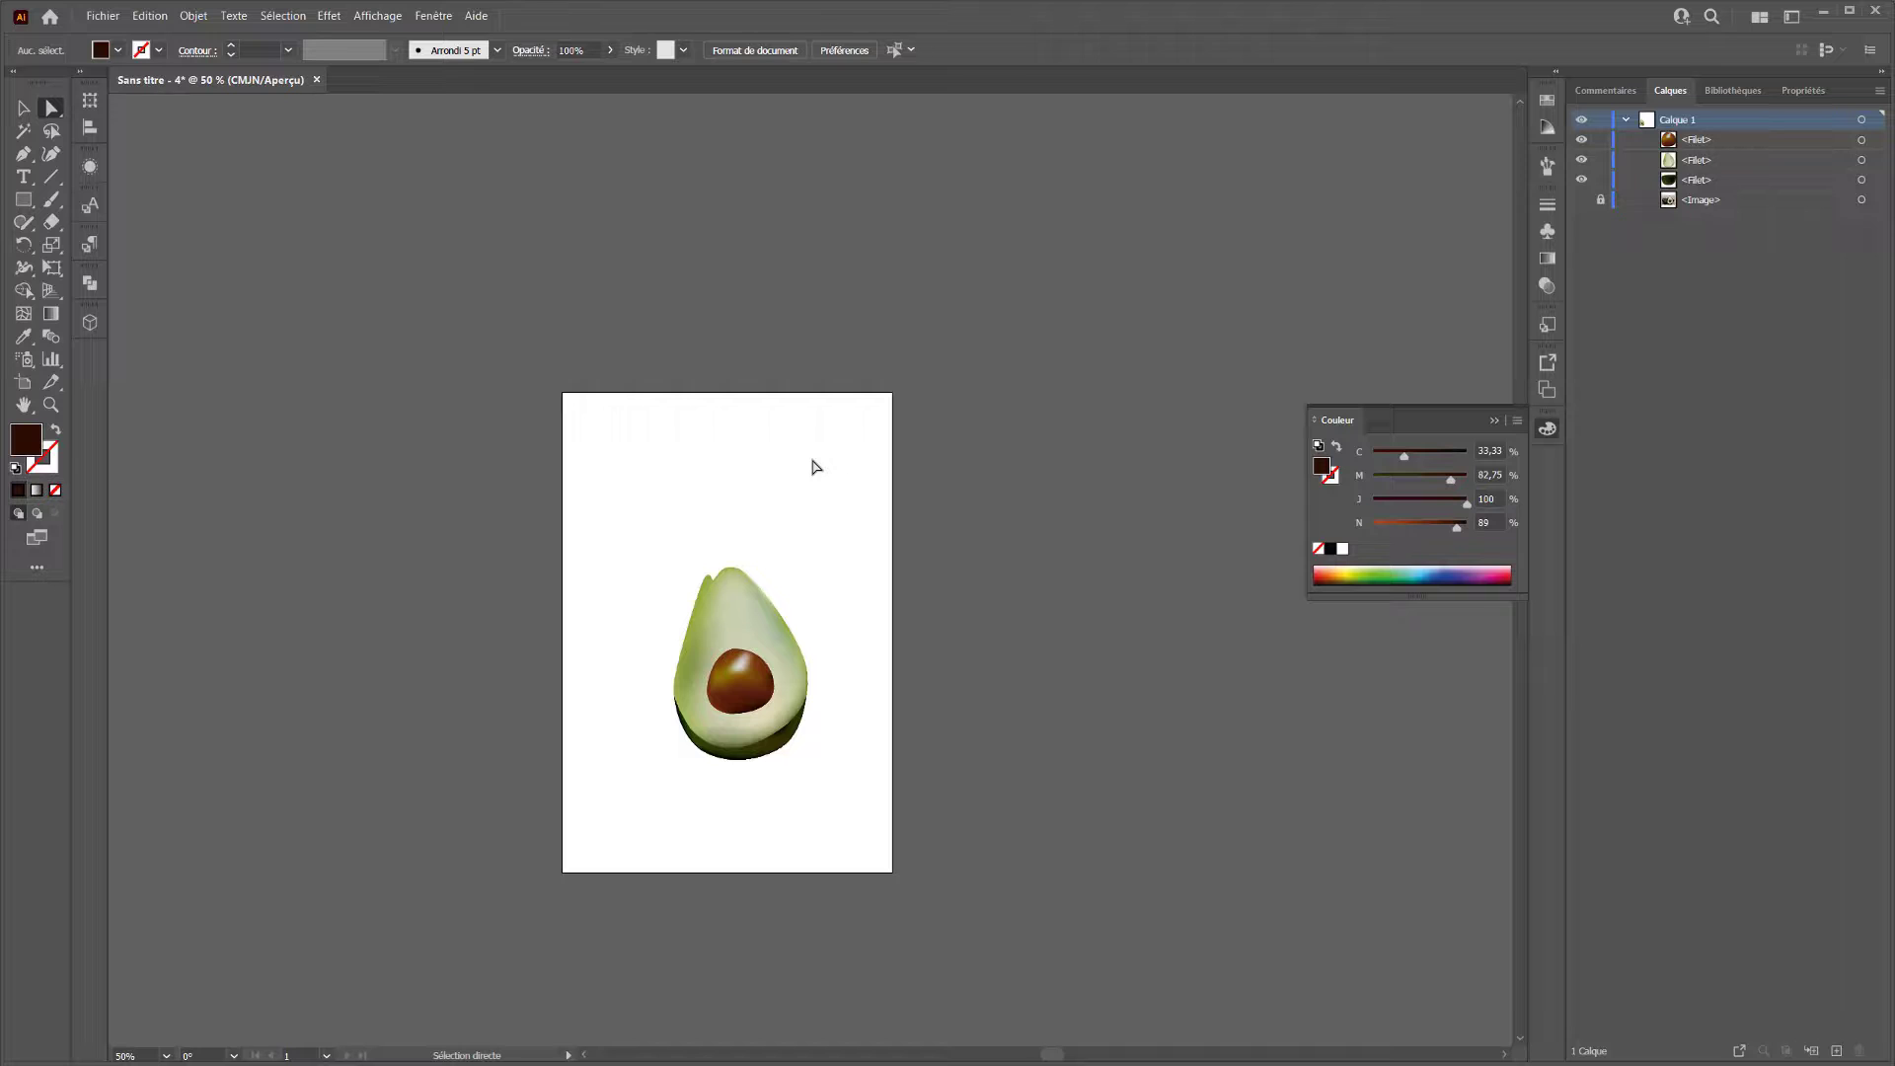
# Try to duplicate the pit mesh in place from its directly selected points, and undo the paste.
pyautogui.hotkey('ctrl', '1')
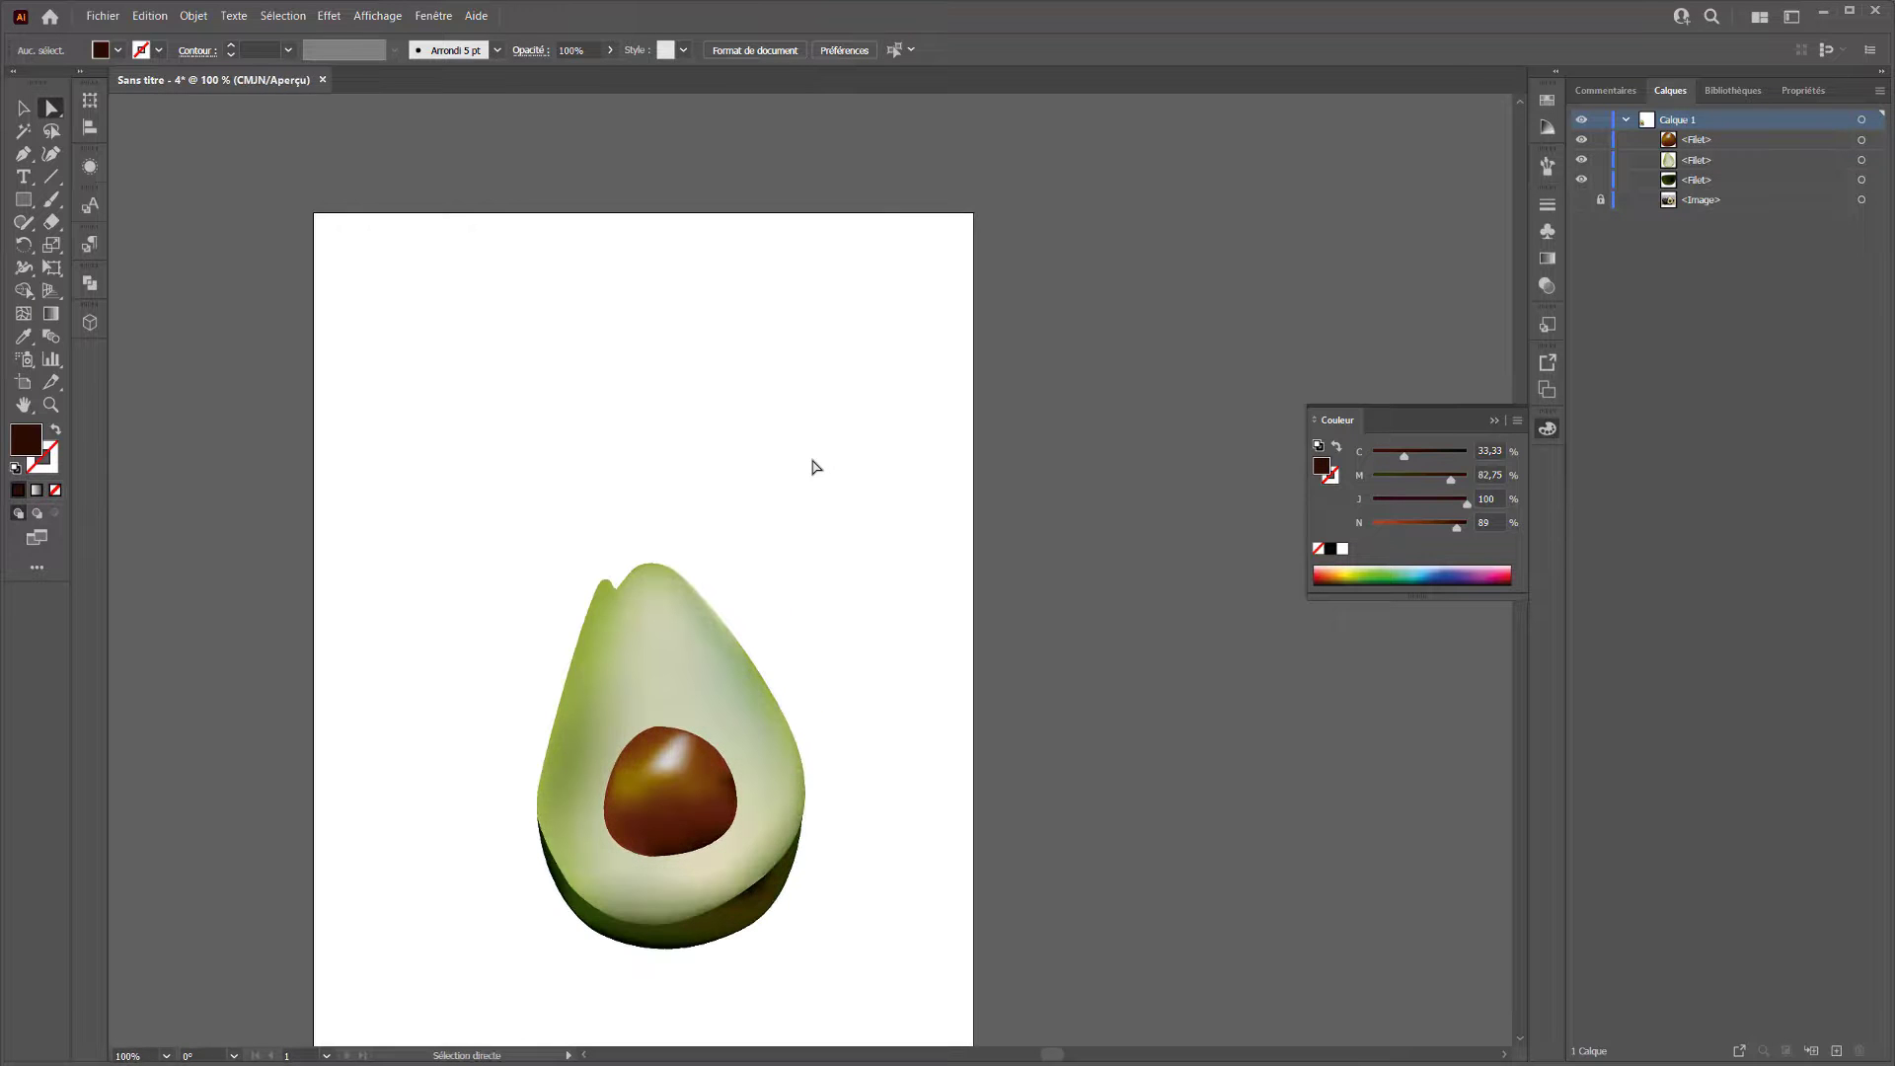
pyautogui.click(670, 789)
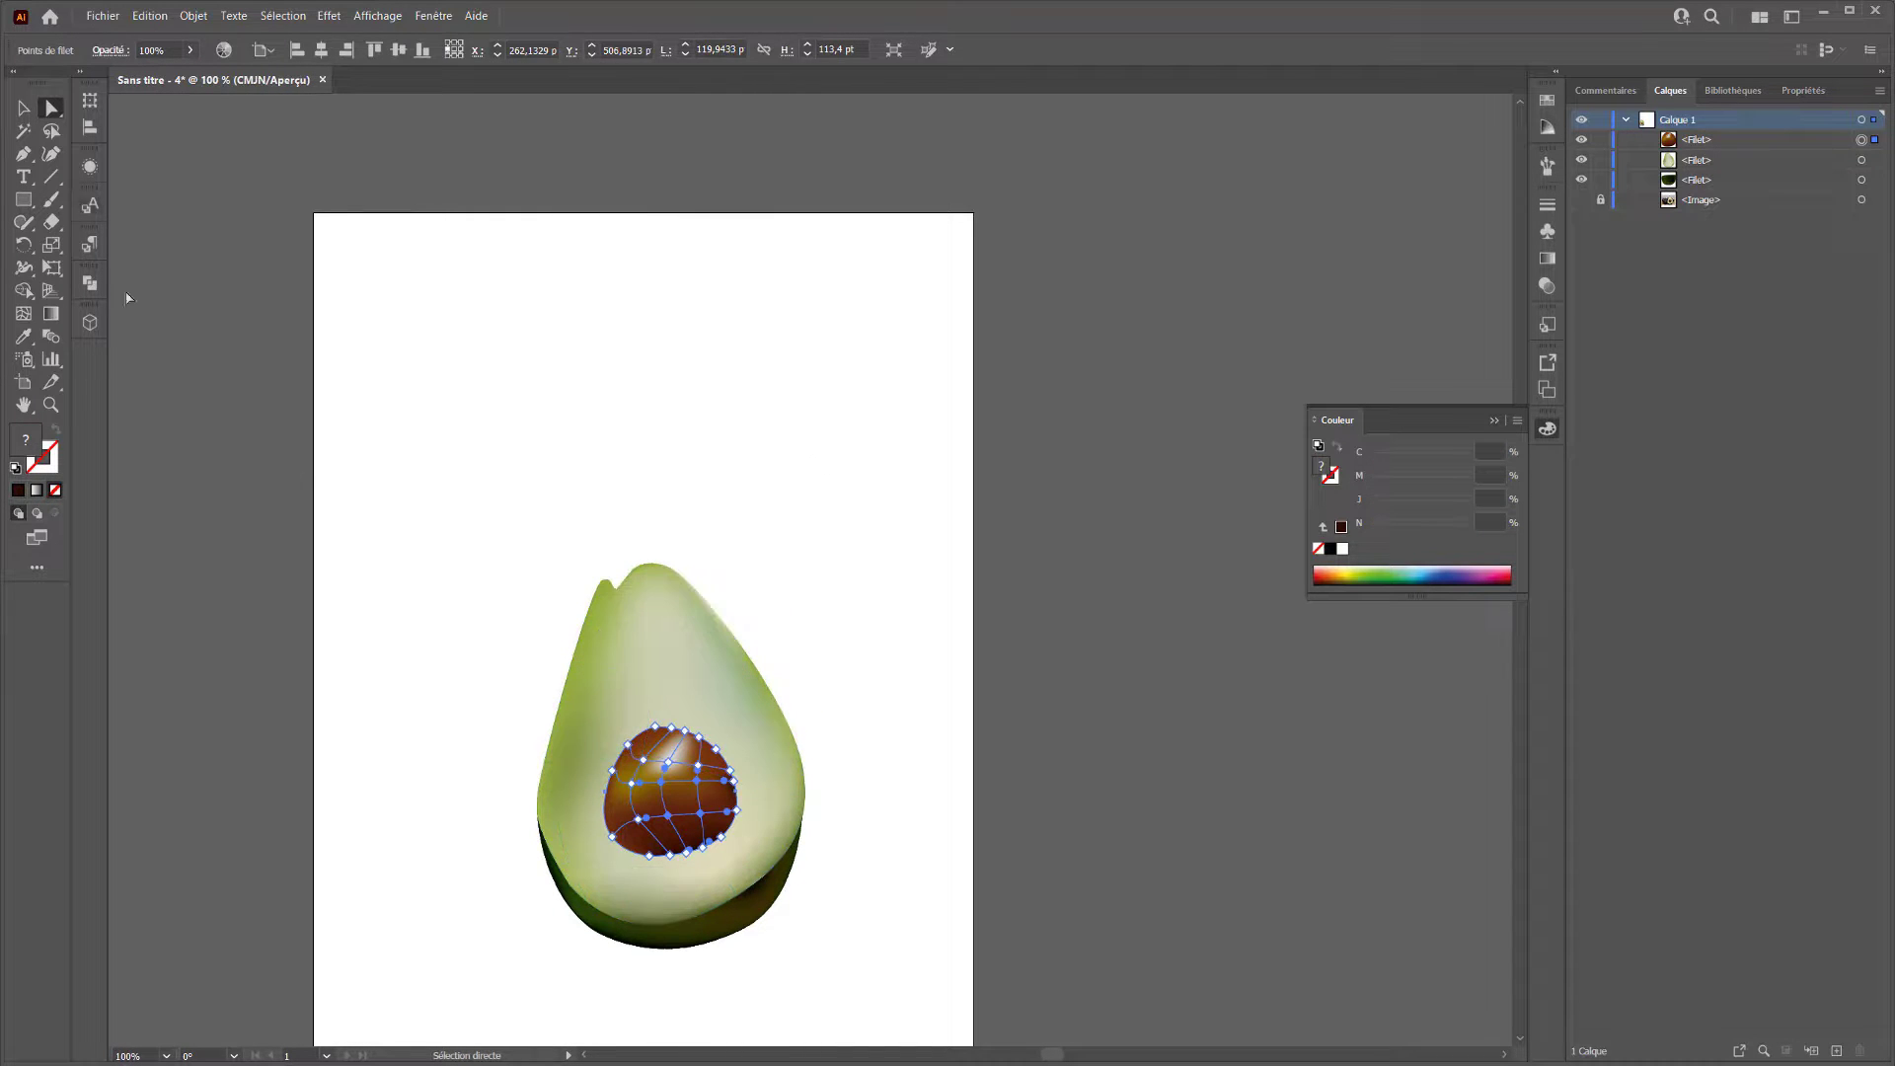
pyautogui.click(24, 108)
pyautogui.hotkey('ctrl', 'c')
pyautogui.hotkey('ctrl', 'f')
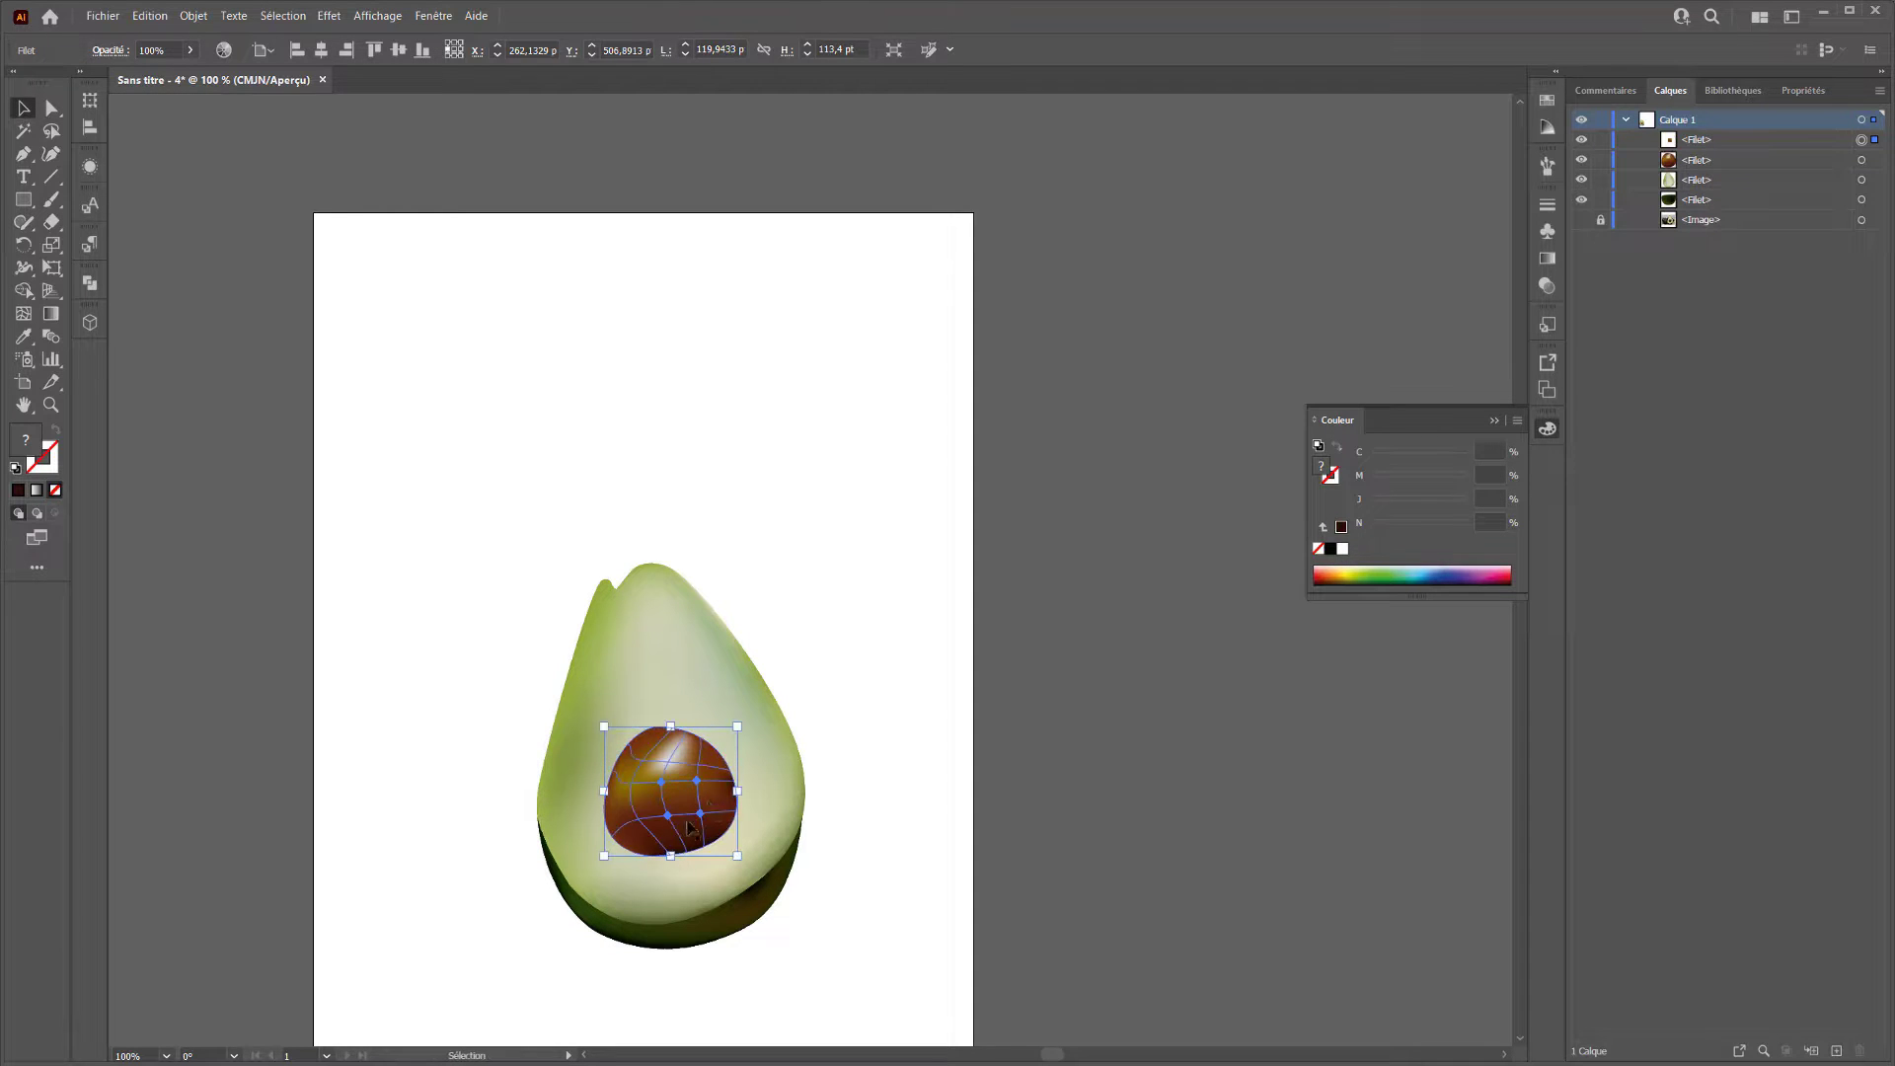
pyautogui.click(299, 446)
pyautogui.hotkey('ctrl', 'z')
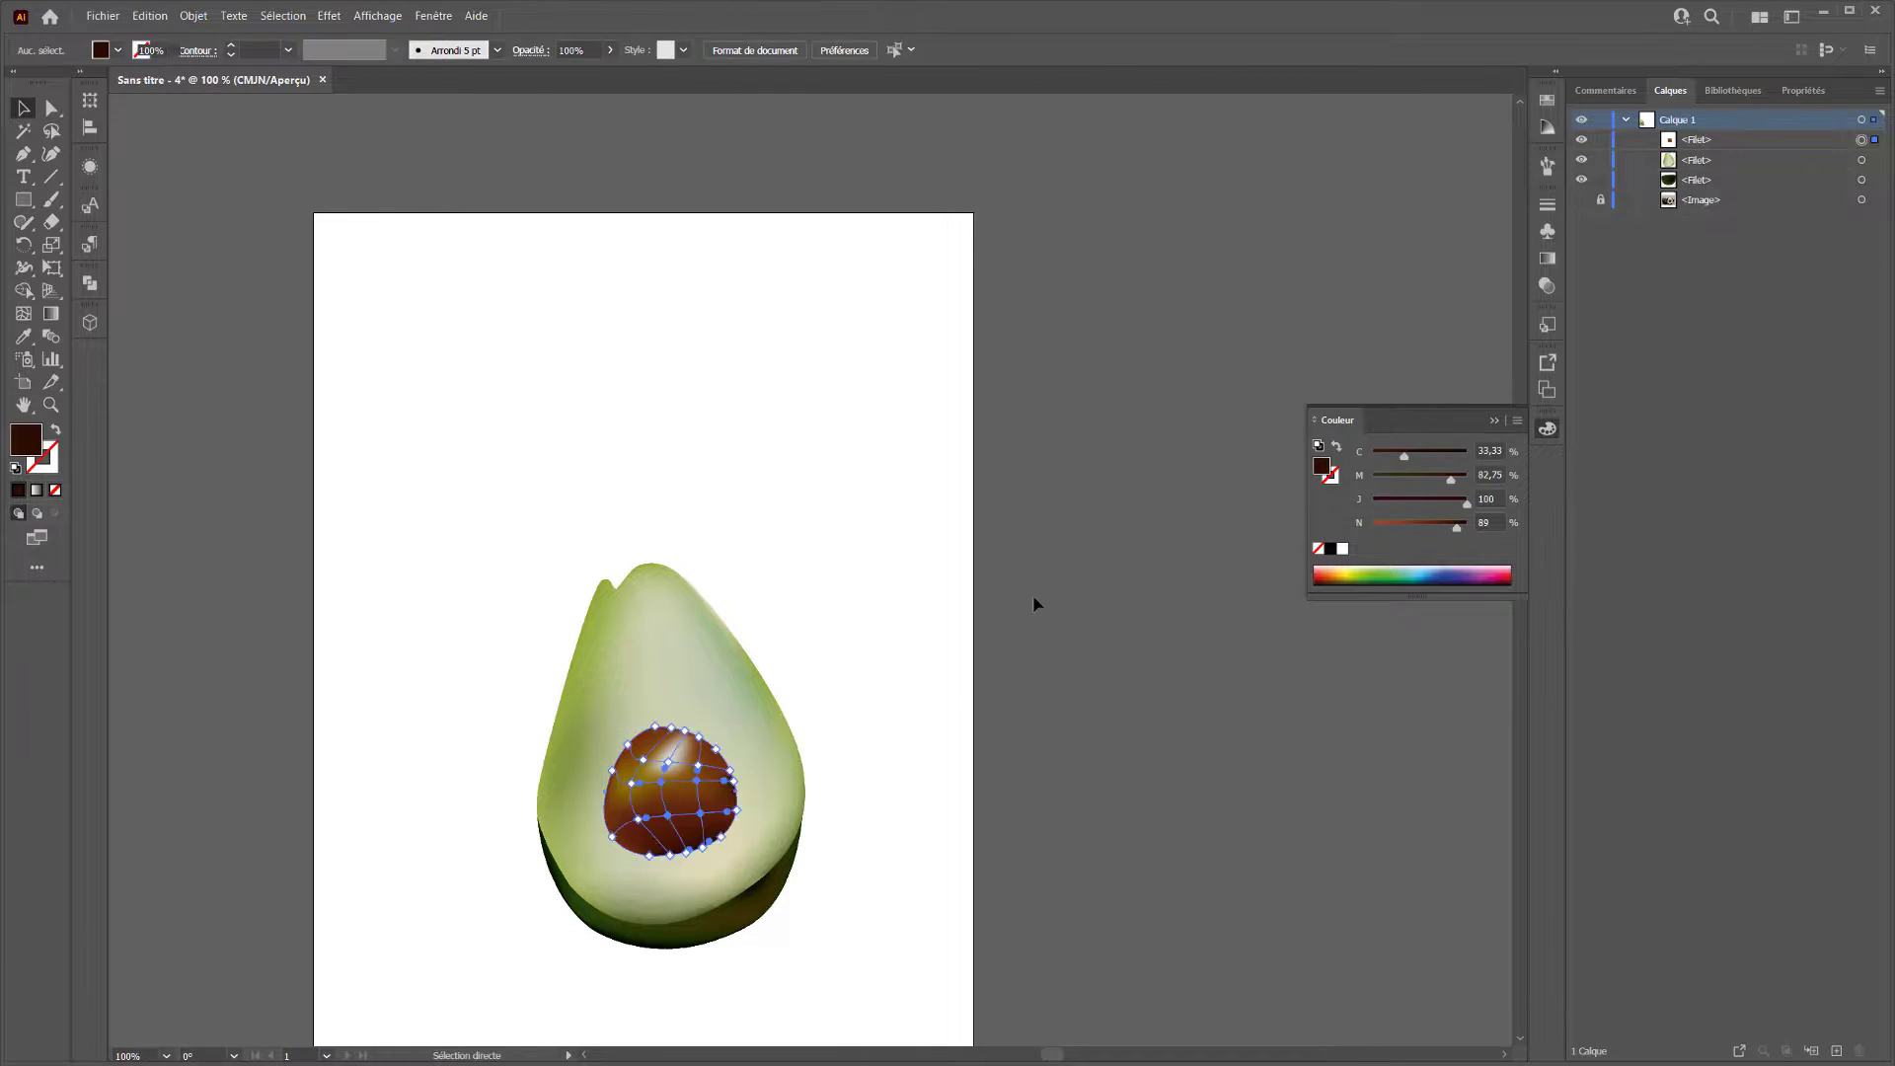
# Select the entire pit mesh and paste a copy of it in place in front, checking the copy by toggling its visibility.
pyautogui.click(52, 109)
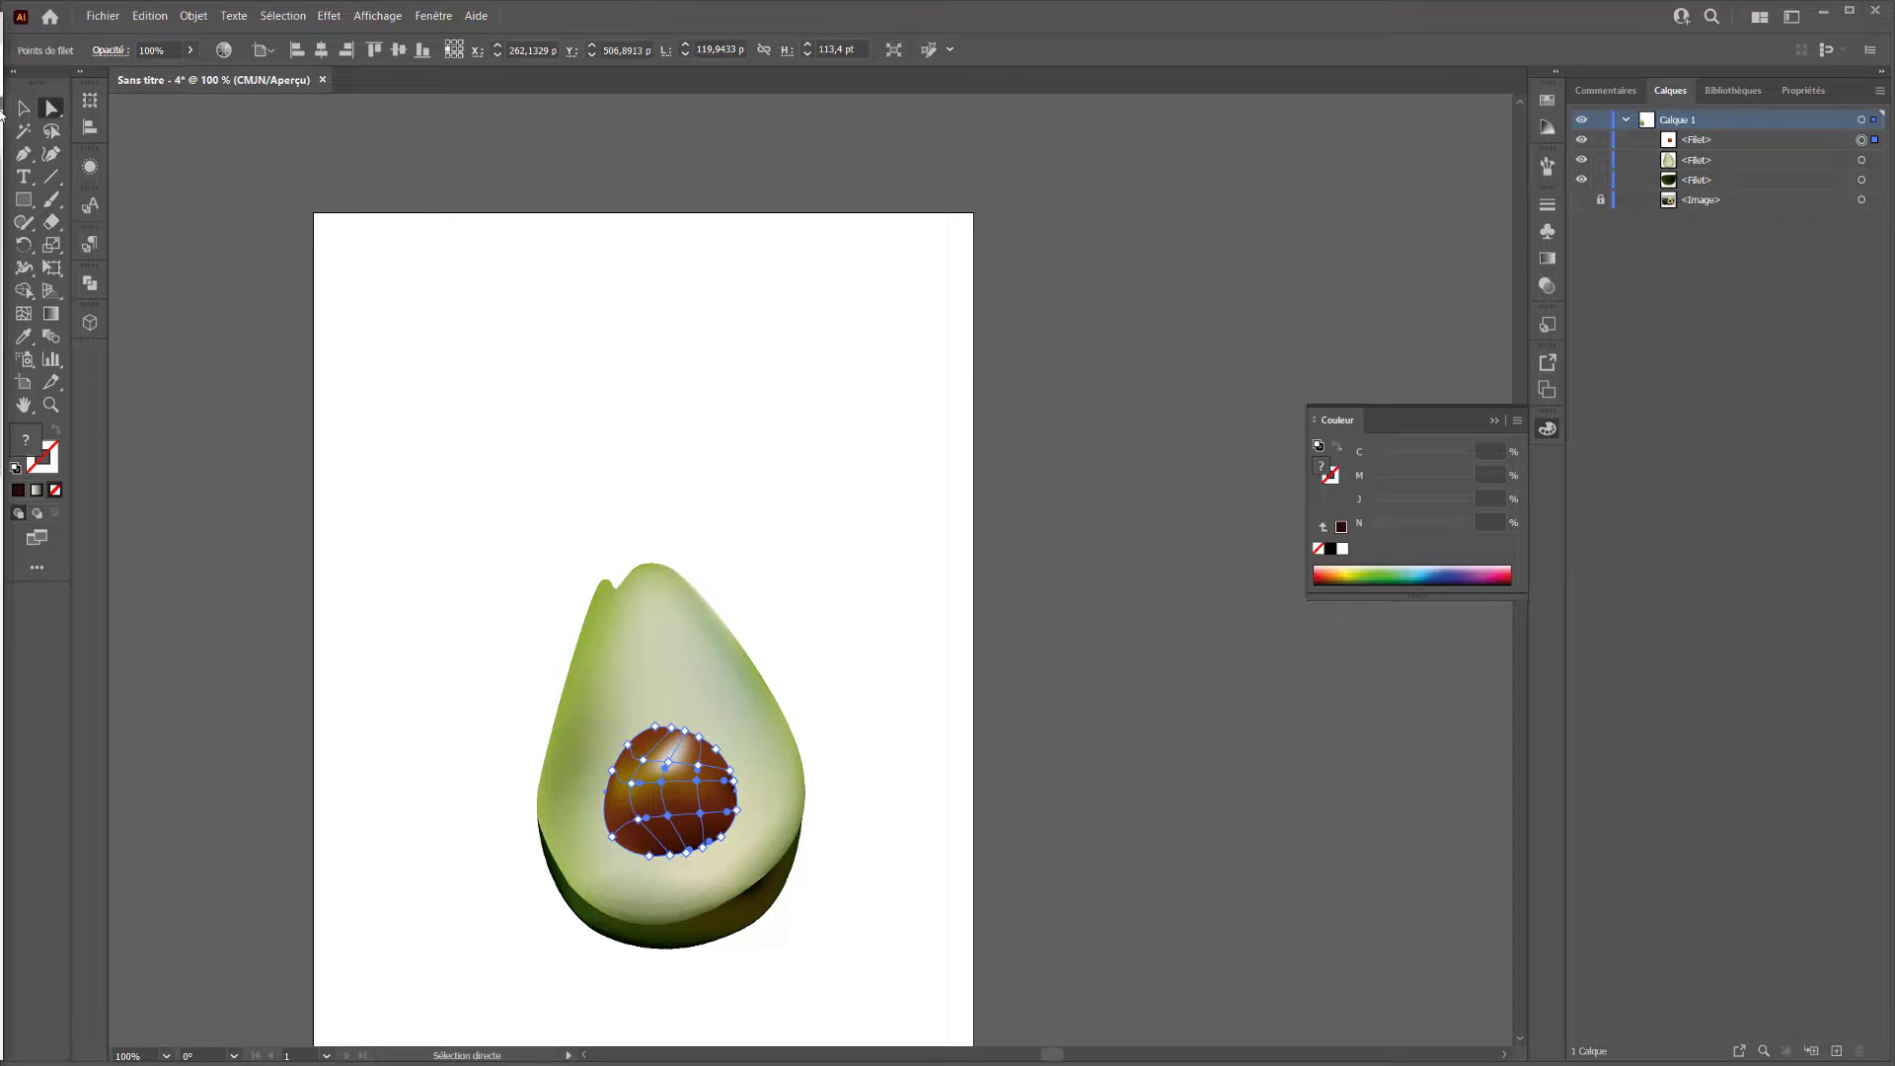
pyautogui.click(22, 109)
pyautogui.click(376, 452)
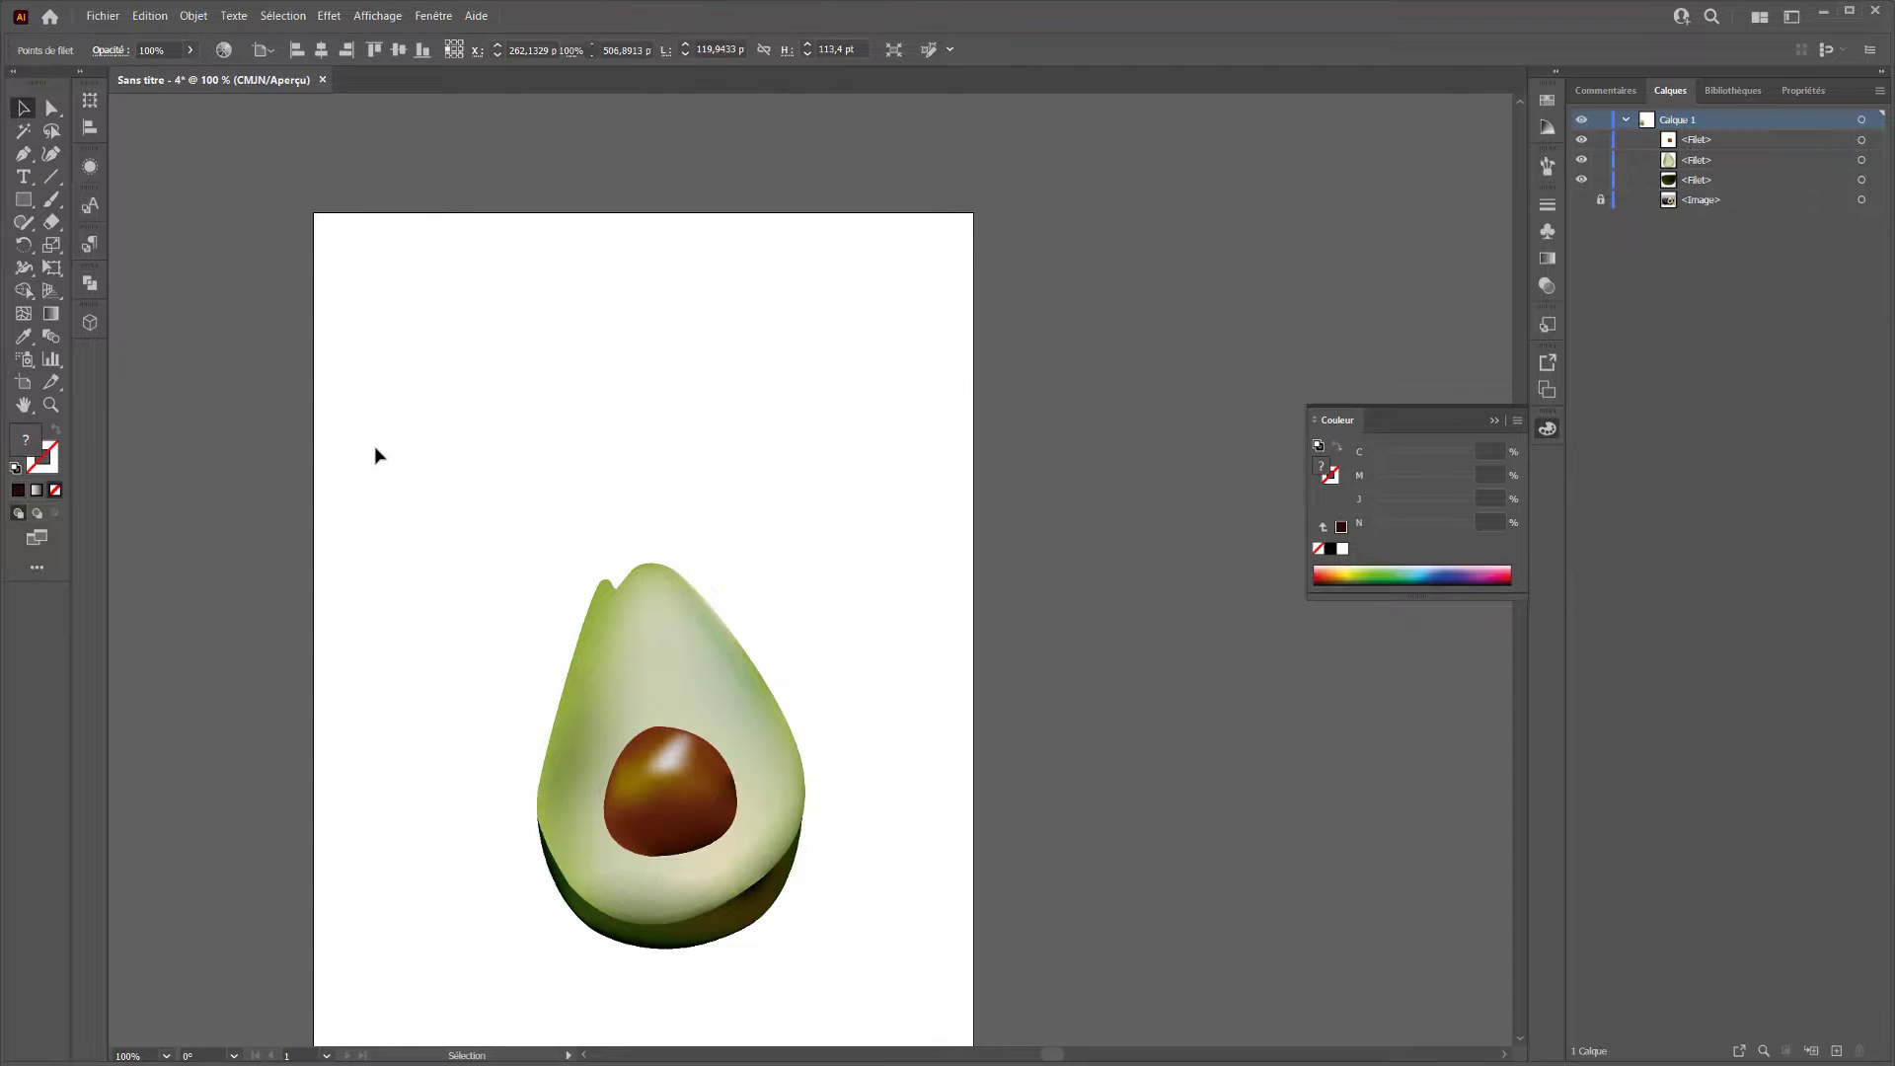
pyautogui.click(659, 844)
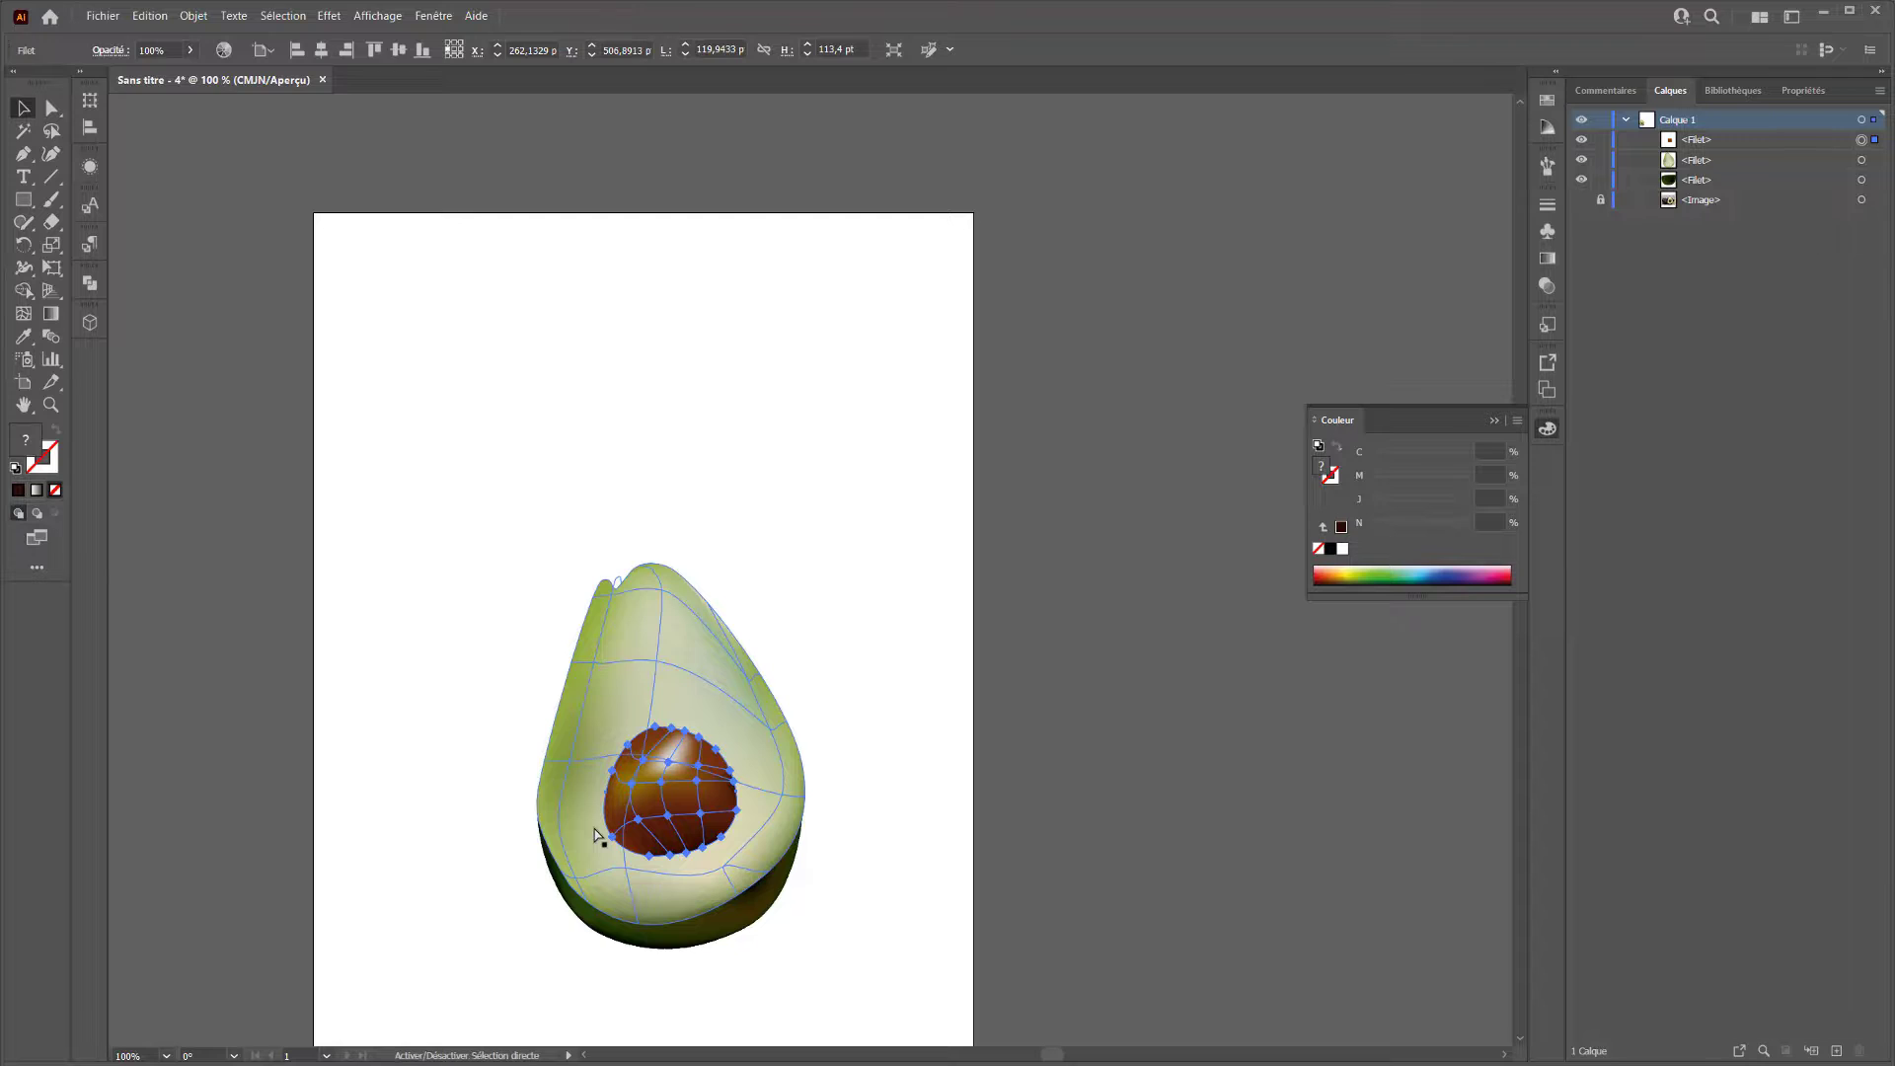
pyautogui.hotkey('ctrl', 'c')
pyautogui.hotkey('ctrl', 'f')
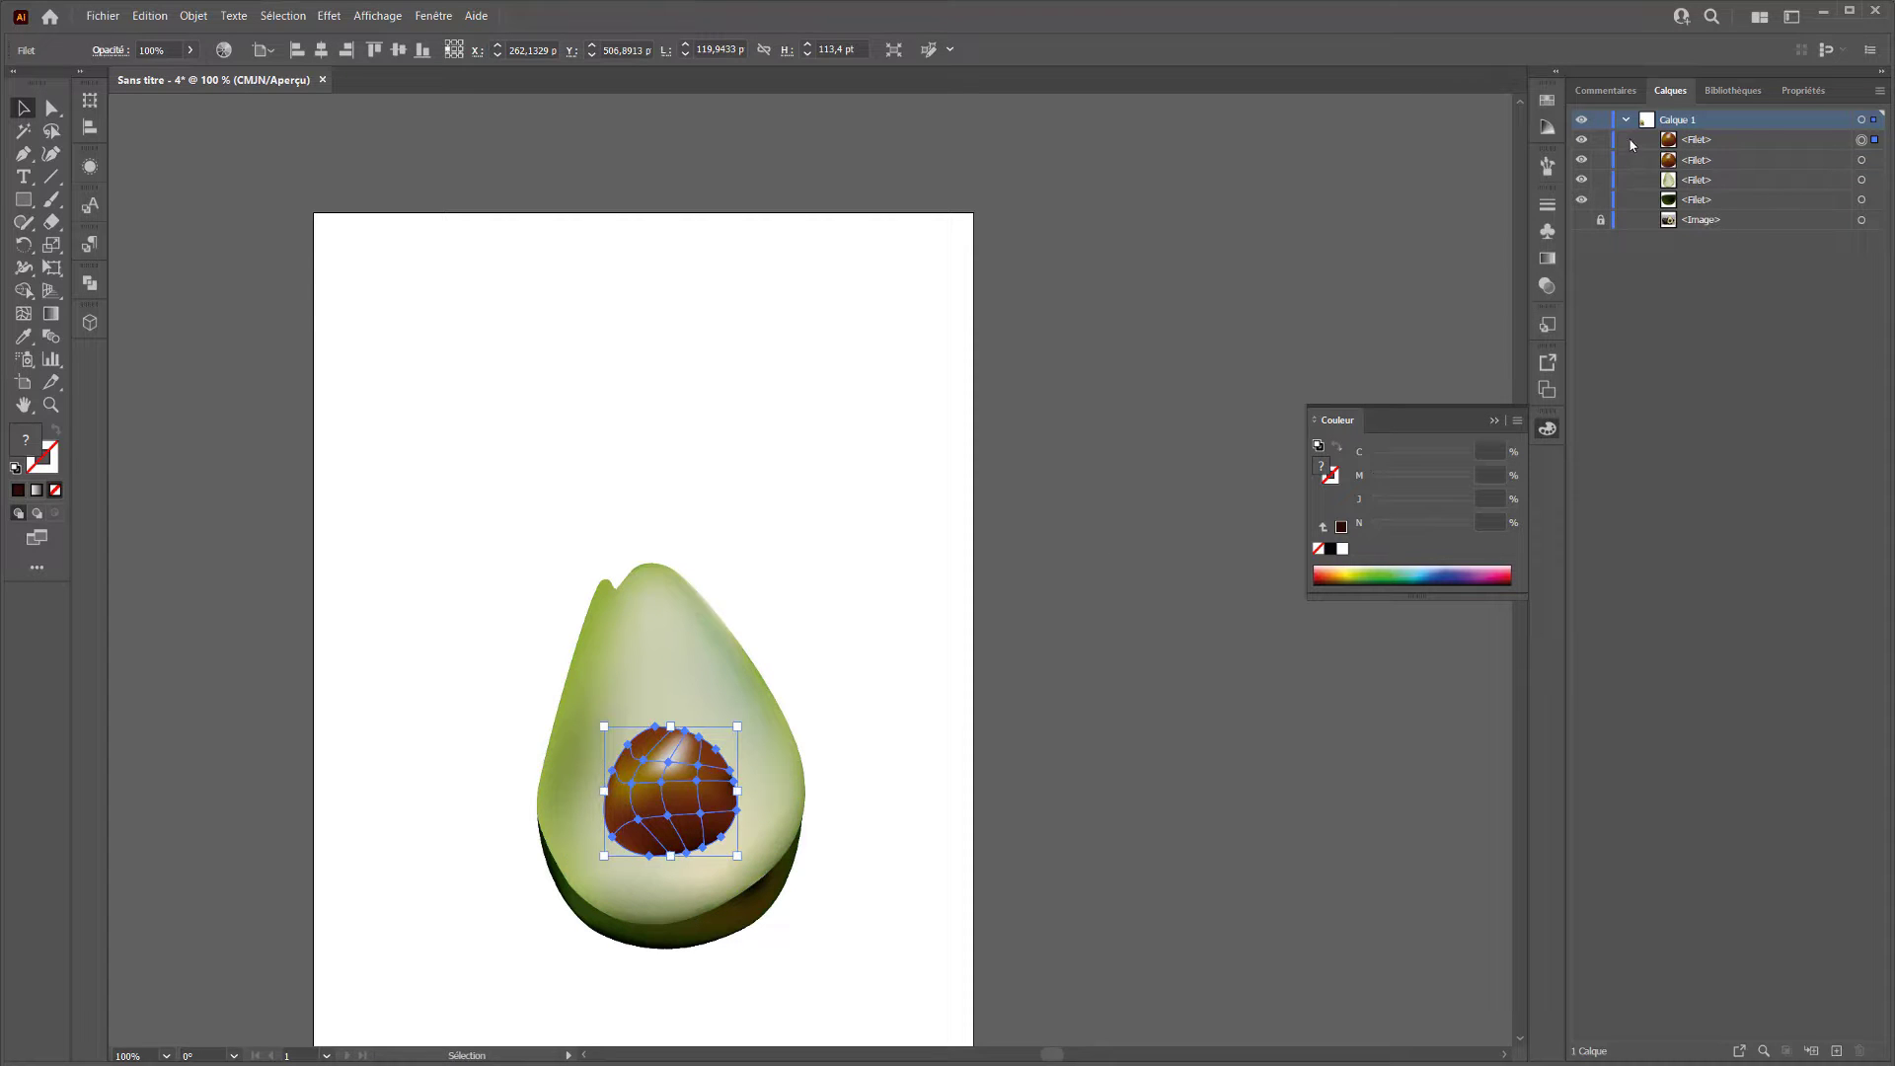
pyautogui.click(1581, 141)
pyautogui.click(1581, 141)
# Select the lower of the two pit meshes and enlarge it from its center to about 136 by 129 pt.
pyautogui.click(1697, 162)
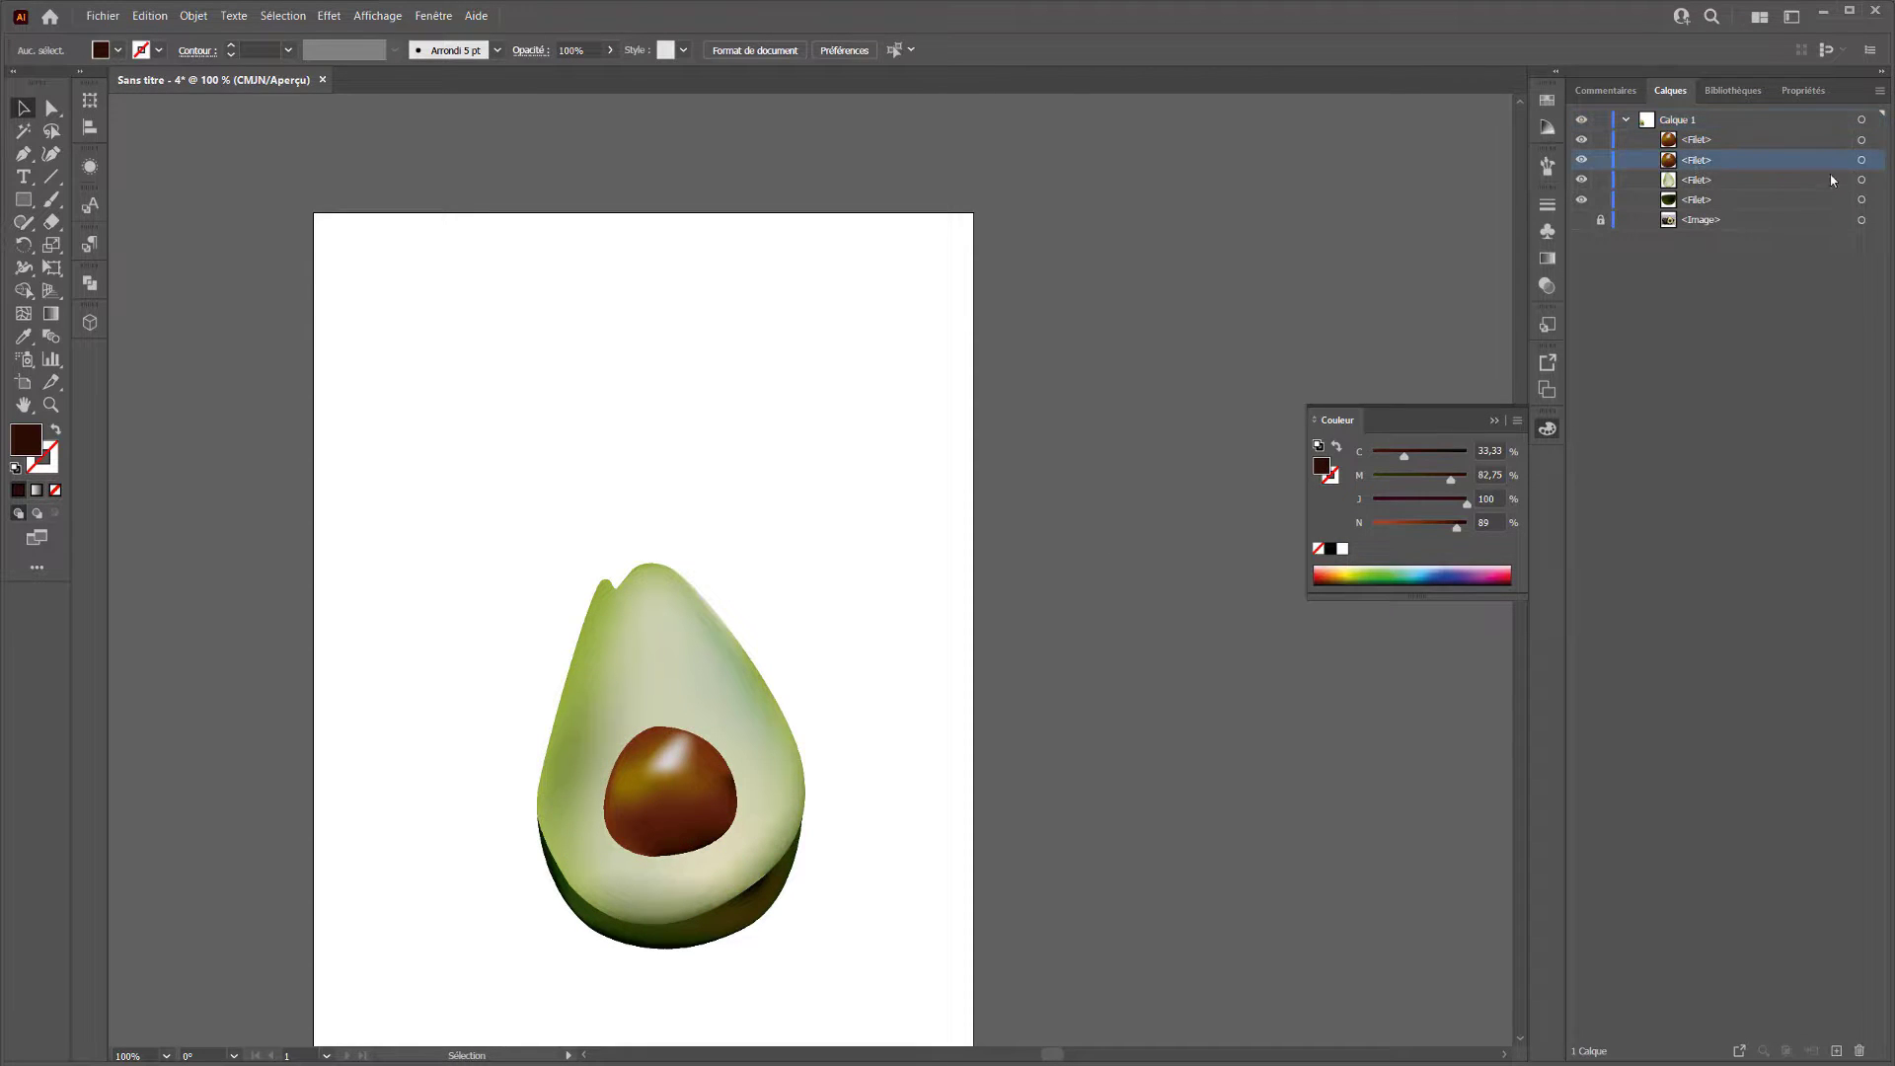
pyautogui.click(1861, 161)
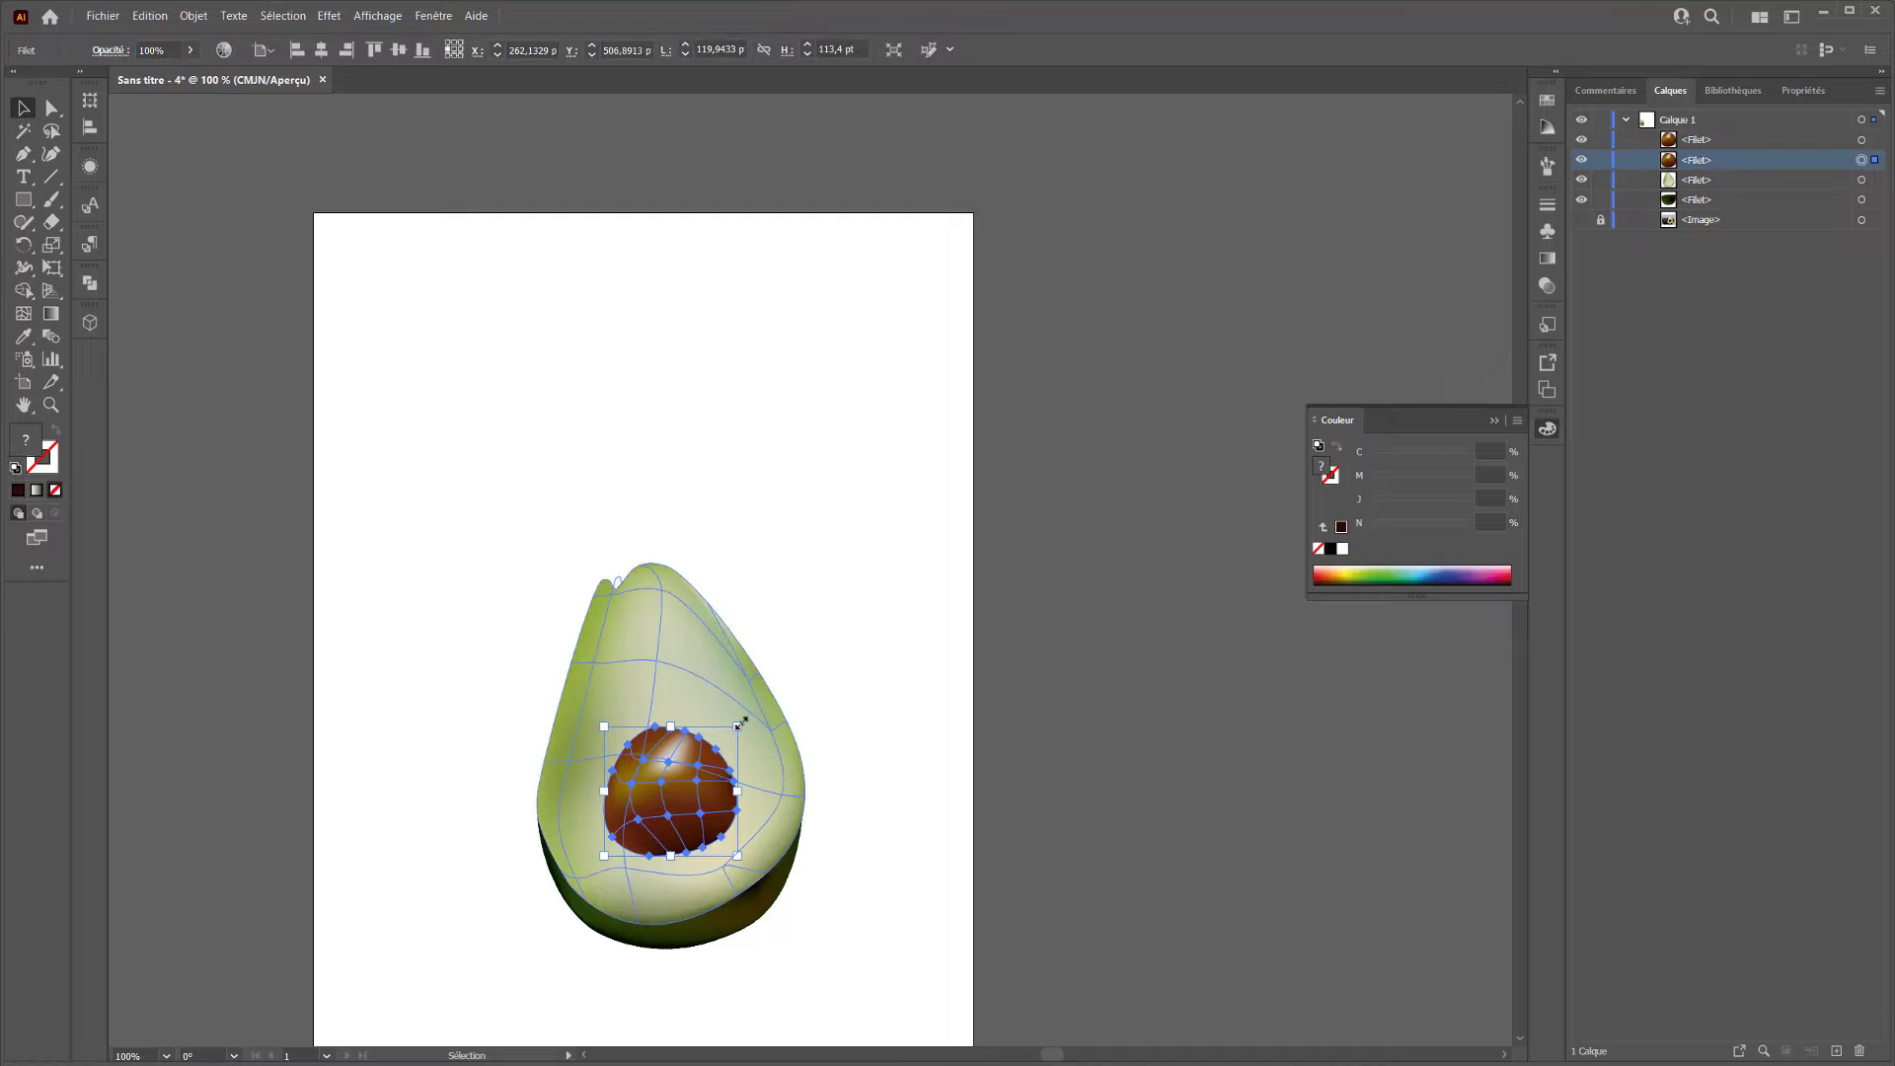
pyautogui.moveTo(740, 725); pyautogui.dragTo(747, 718)
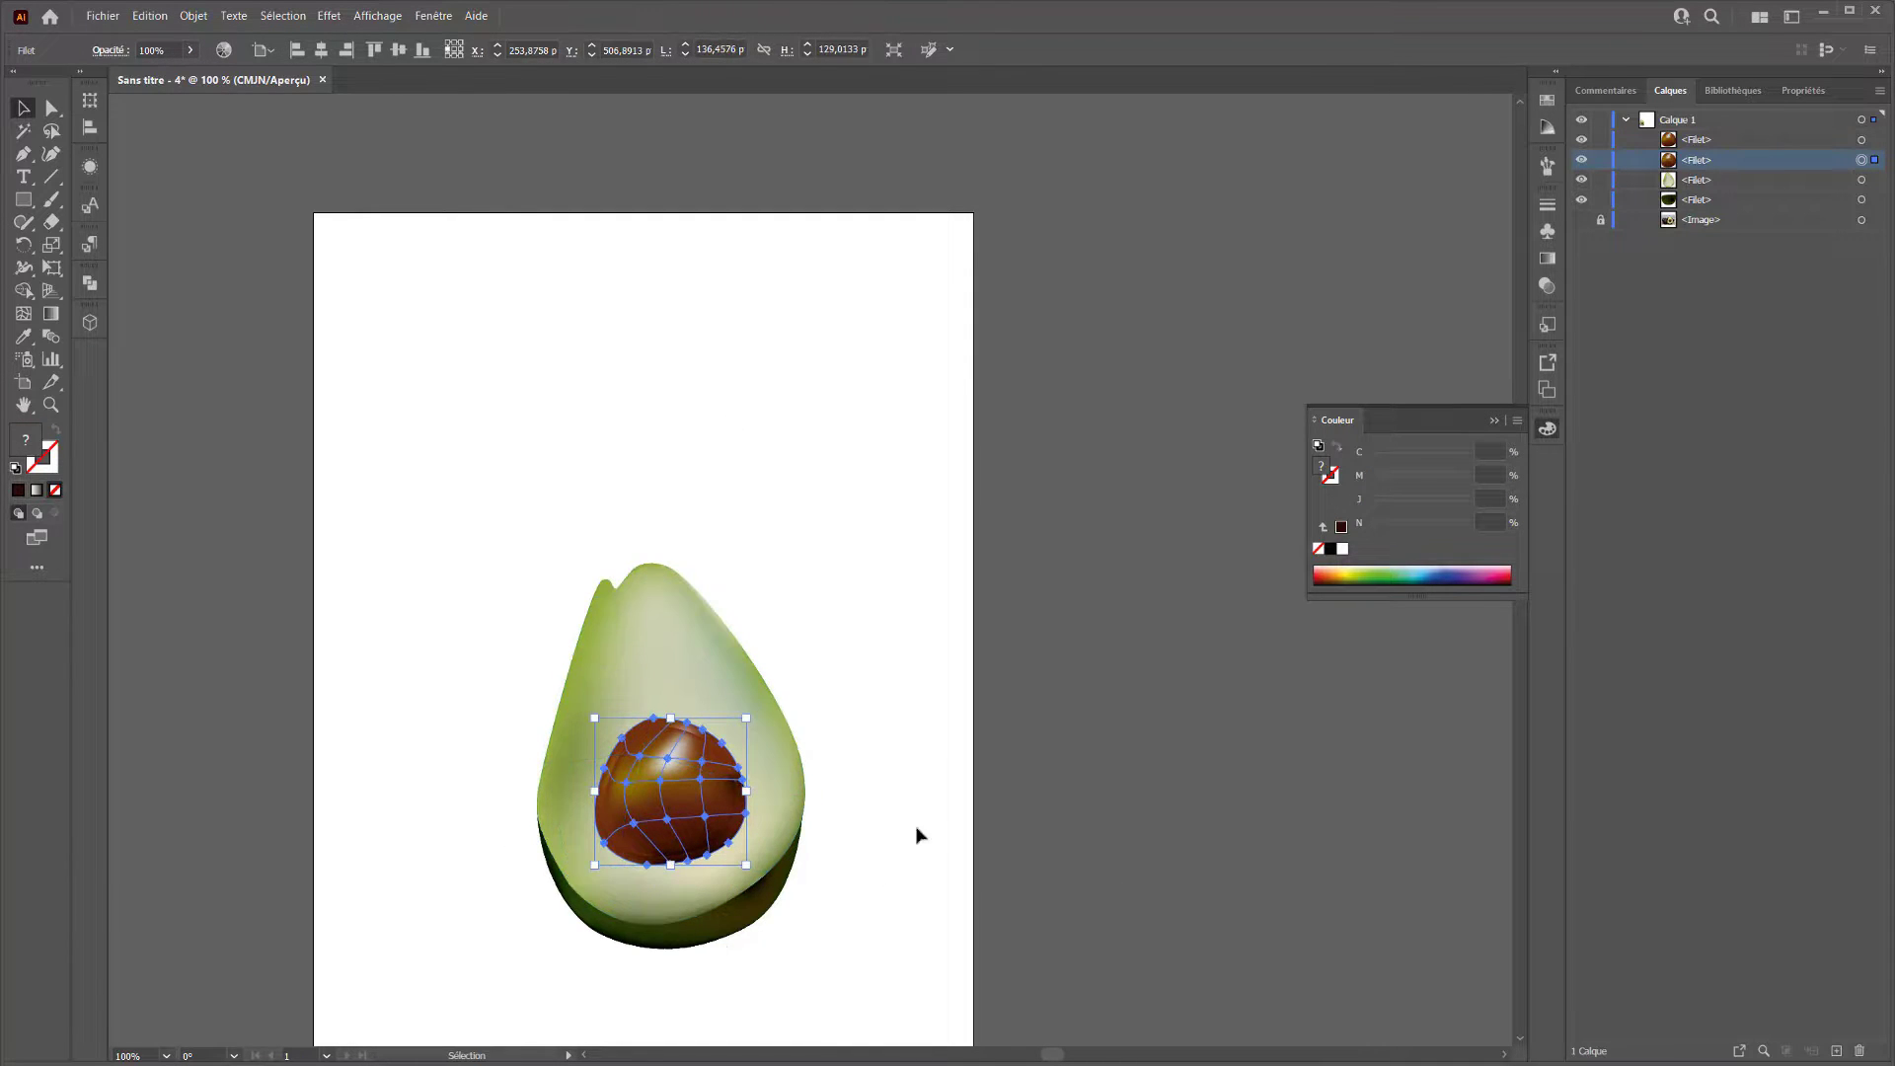
# Fill the enlarged pit copy with one solid brown of C 33.33, M 82.75, Y 100 and K 70%.
pyautogui.click(18, 491)
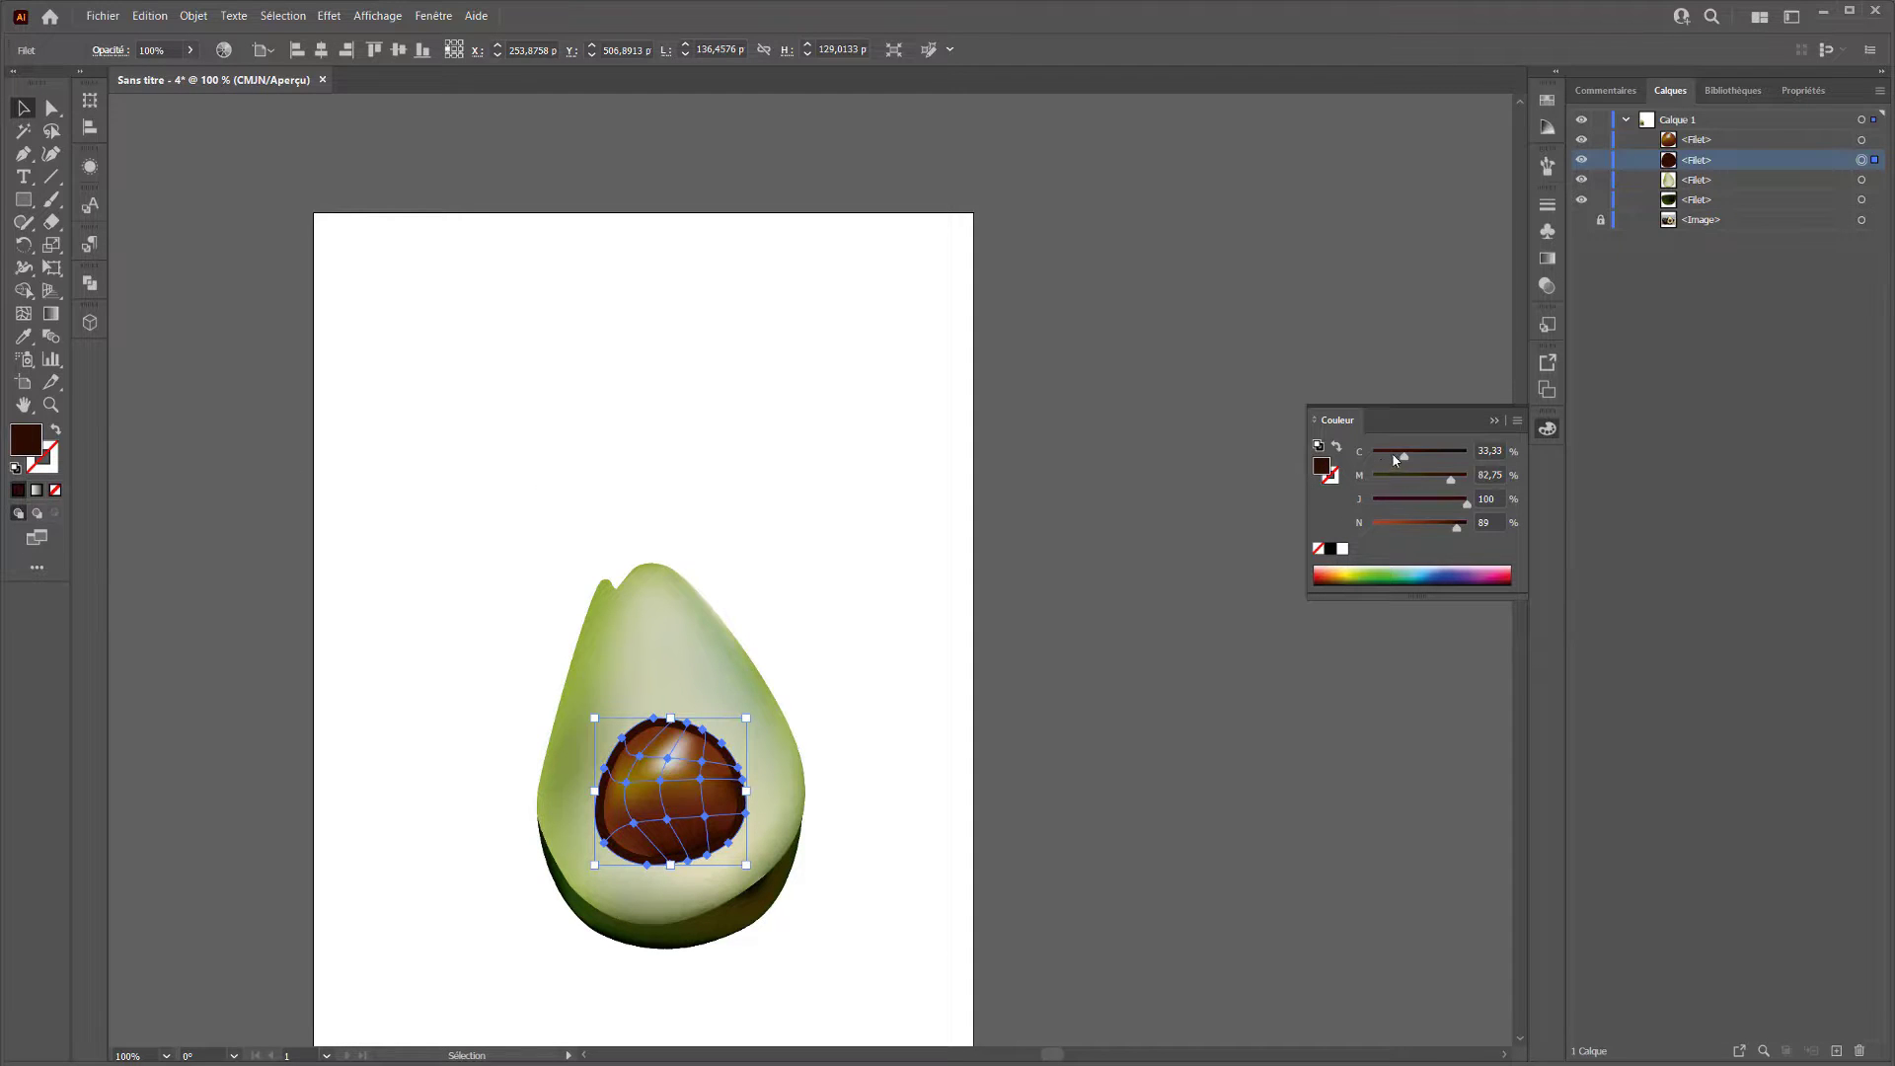
pyautogui.moveTo(1441, 529); pyautogui.dragTo(1443, 531)
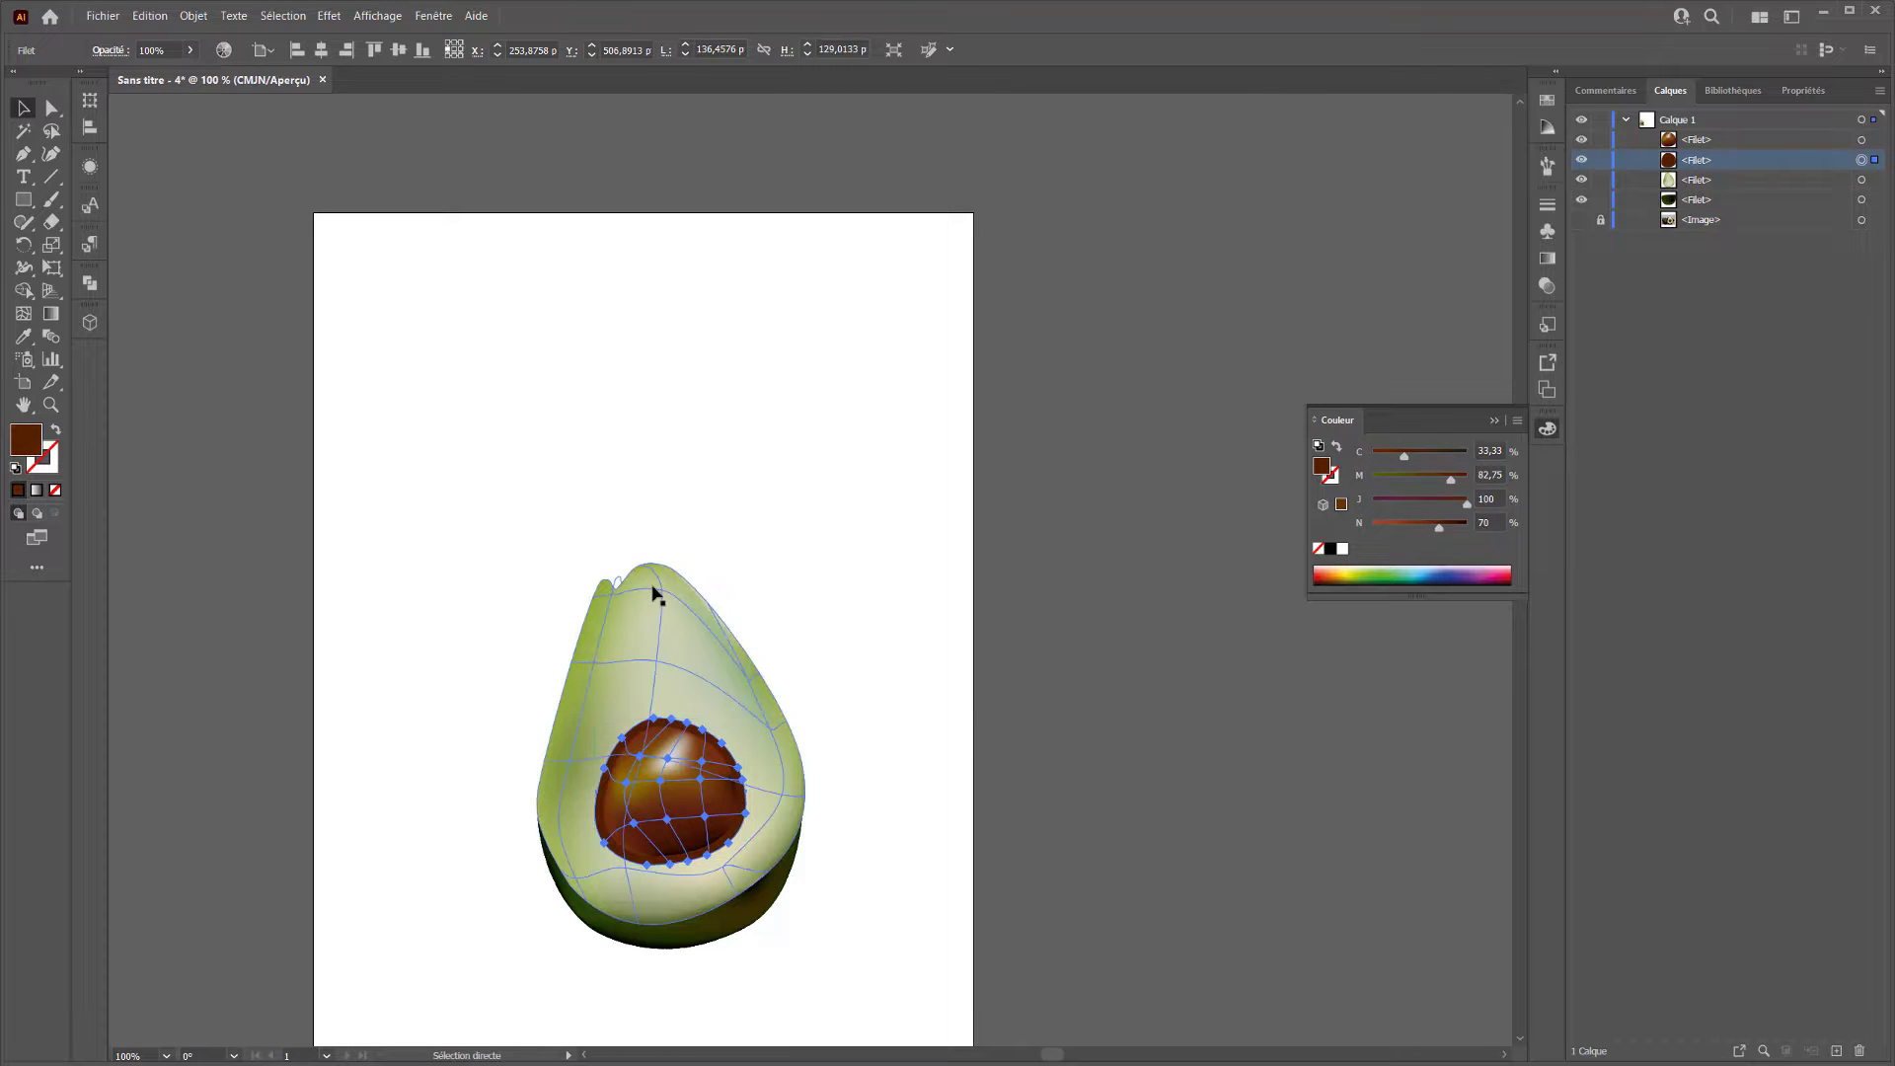
# Recolor the upper-left inner mesh point of the enlarged pit copy to olive yellow with 29% magenta and 21% black.
pyautogui.hotkey('ctrl', '+')
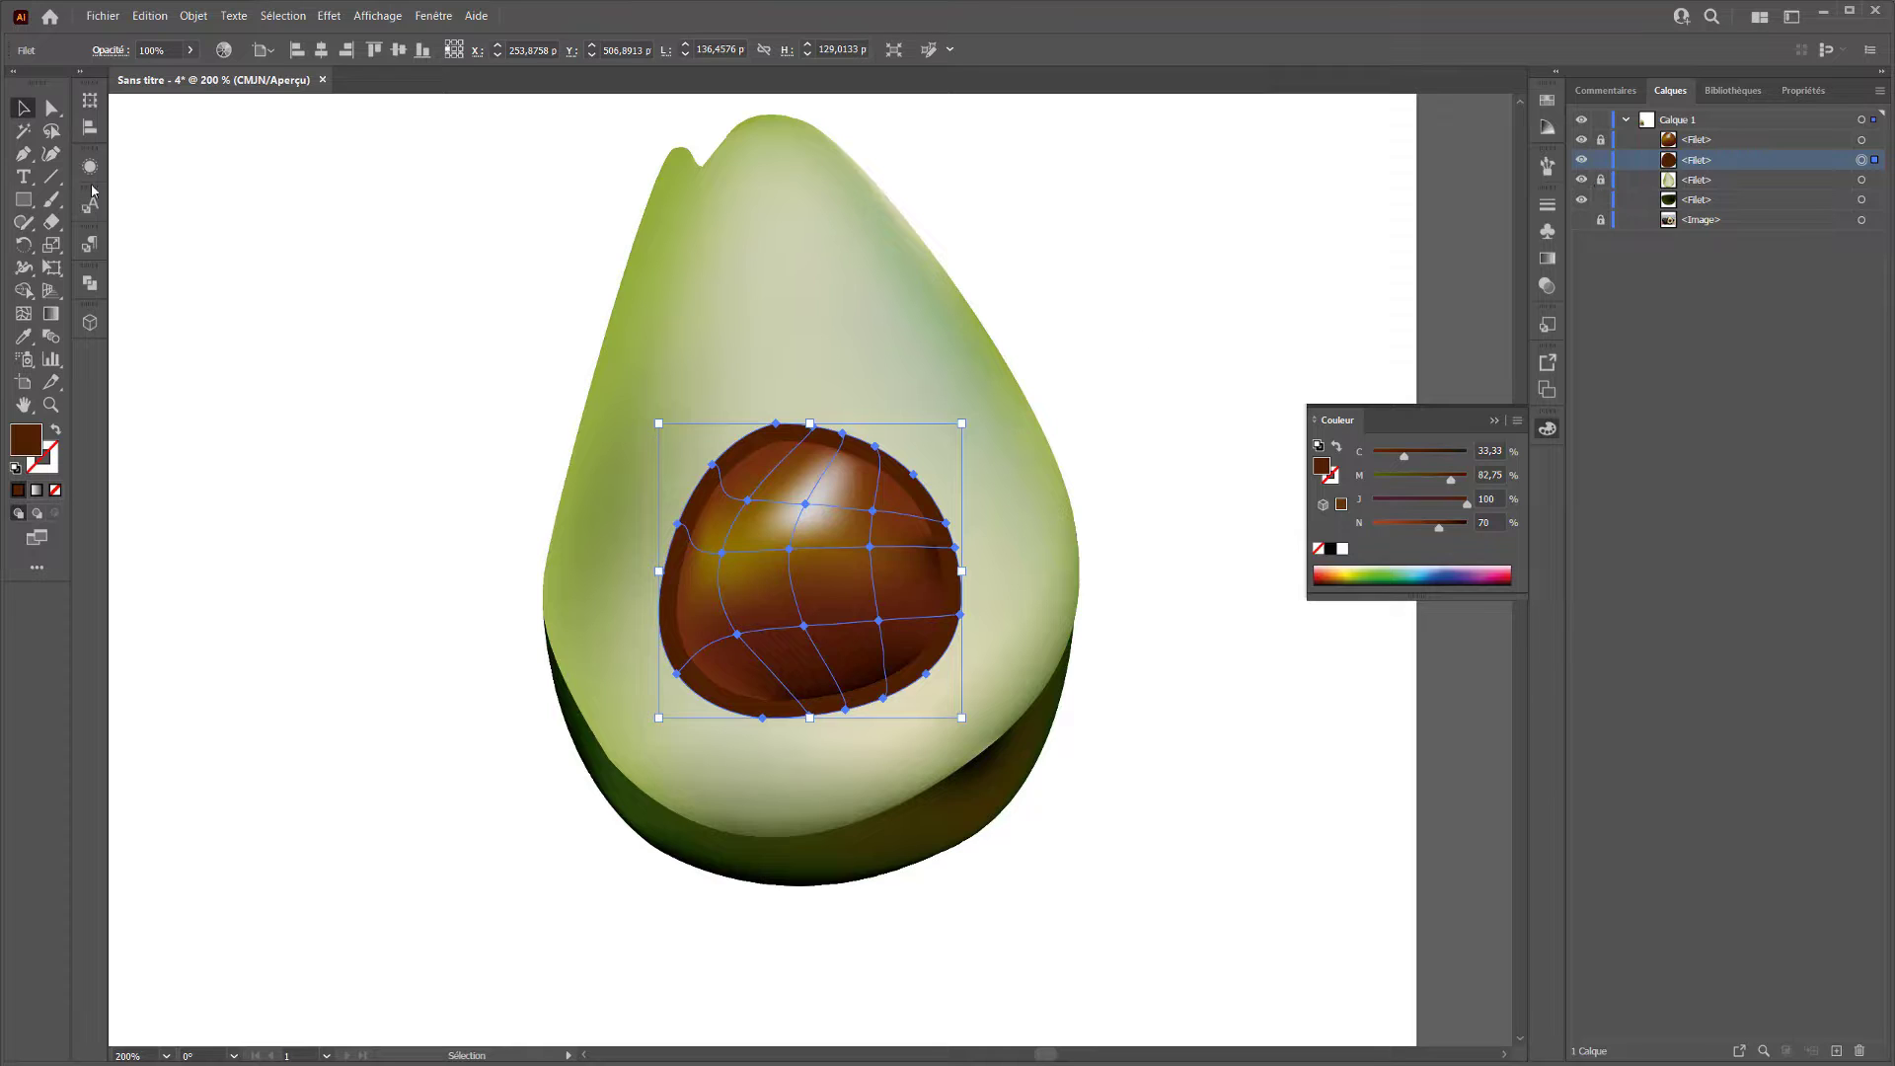
pyautogui.click(52, 109)
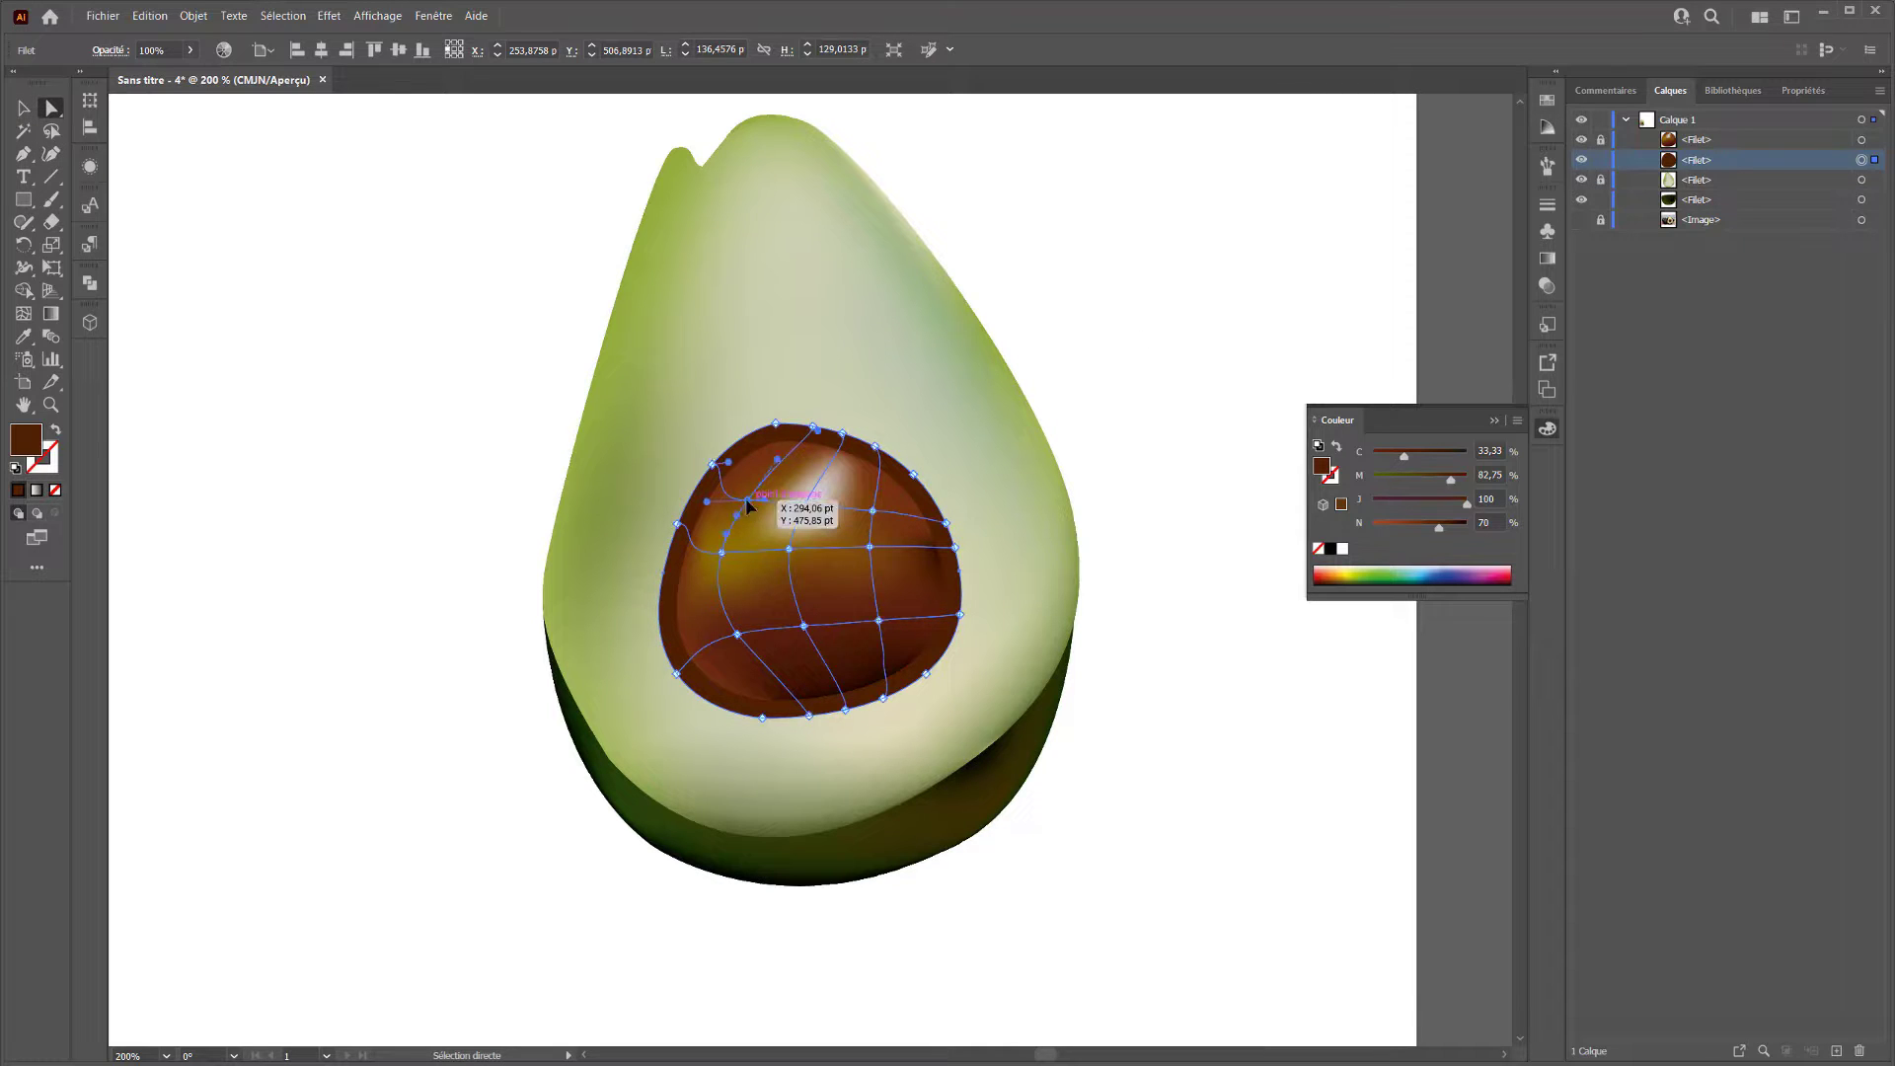
pyautogui.click(805, 504)
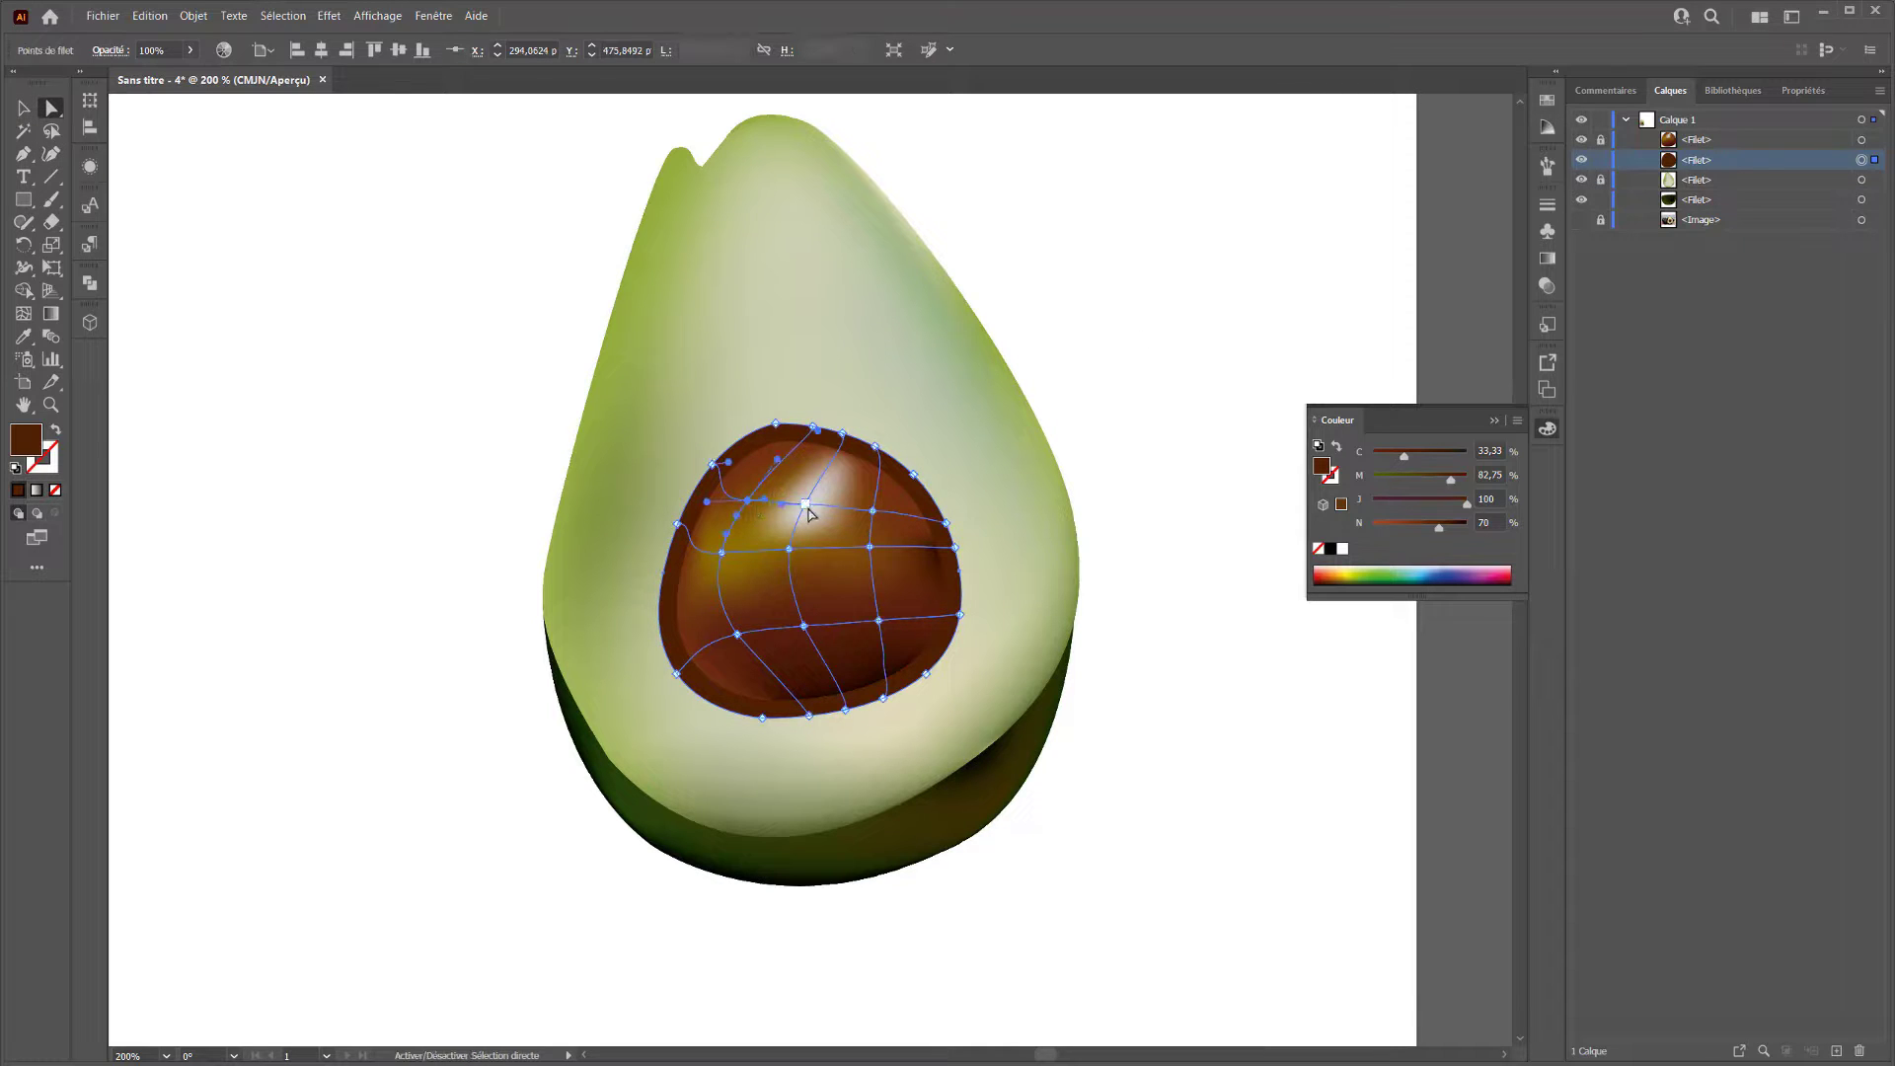
pyautogui.click(748, 501)
pyautogui.moveTo(1384, 525); pyautogui.dragTo(1401, 531)
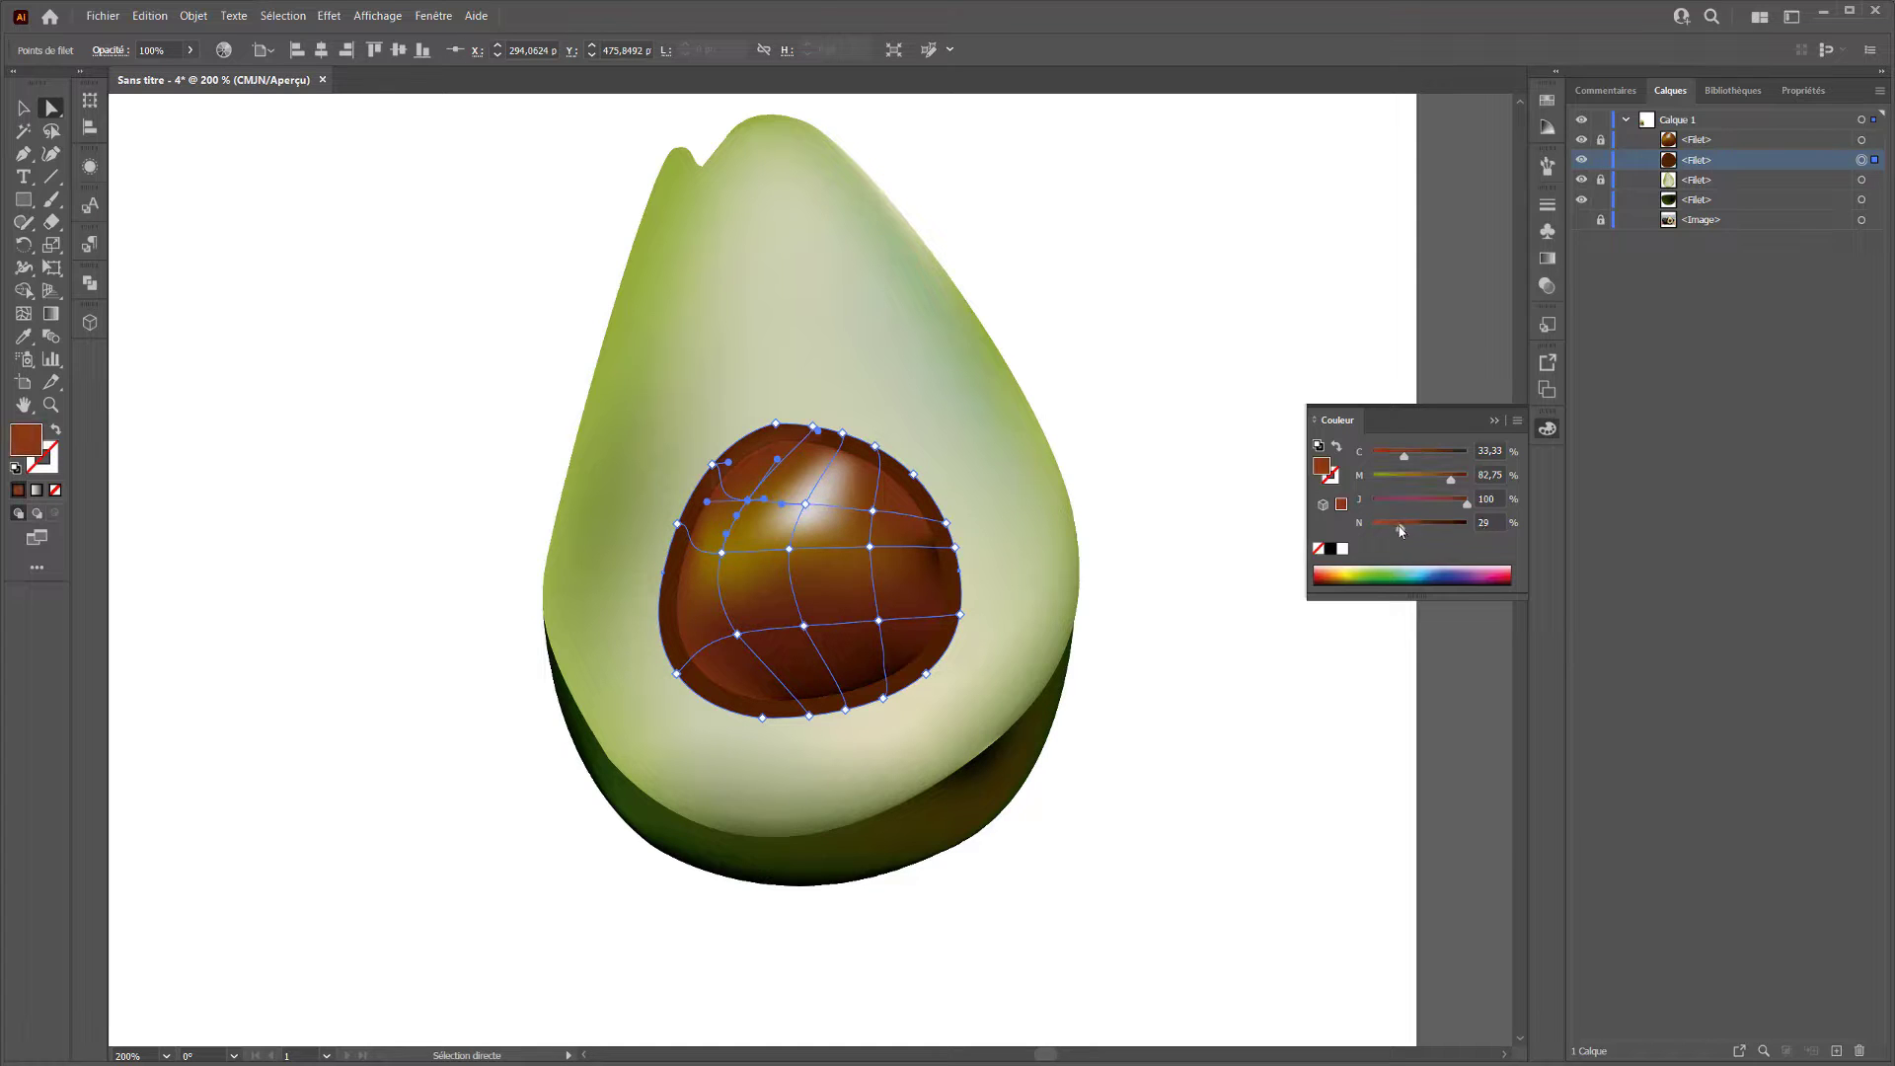
pyautogui.click(1410, 477)
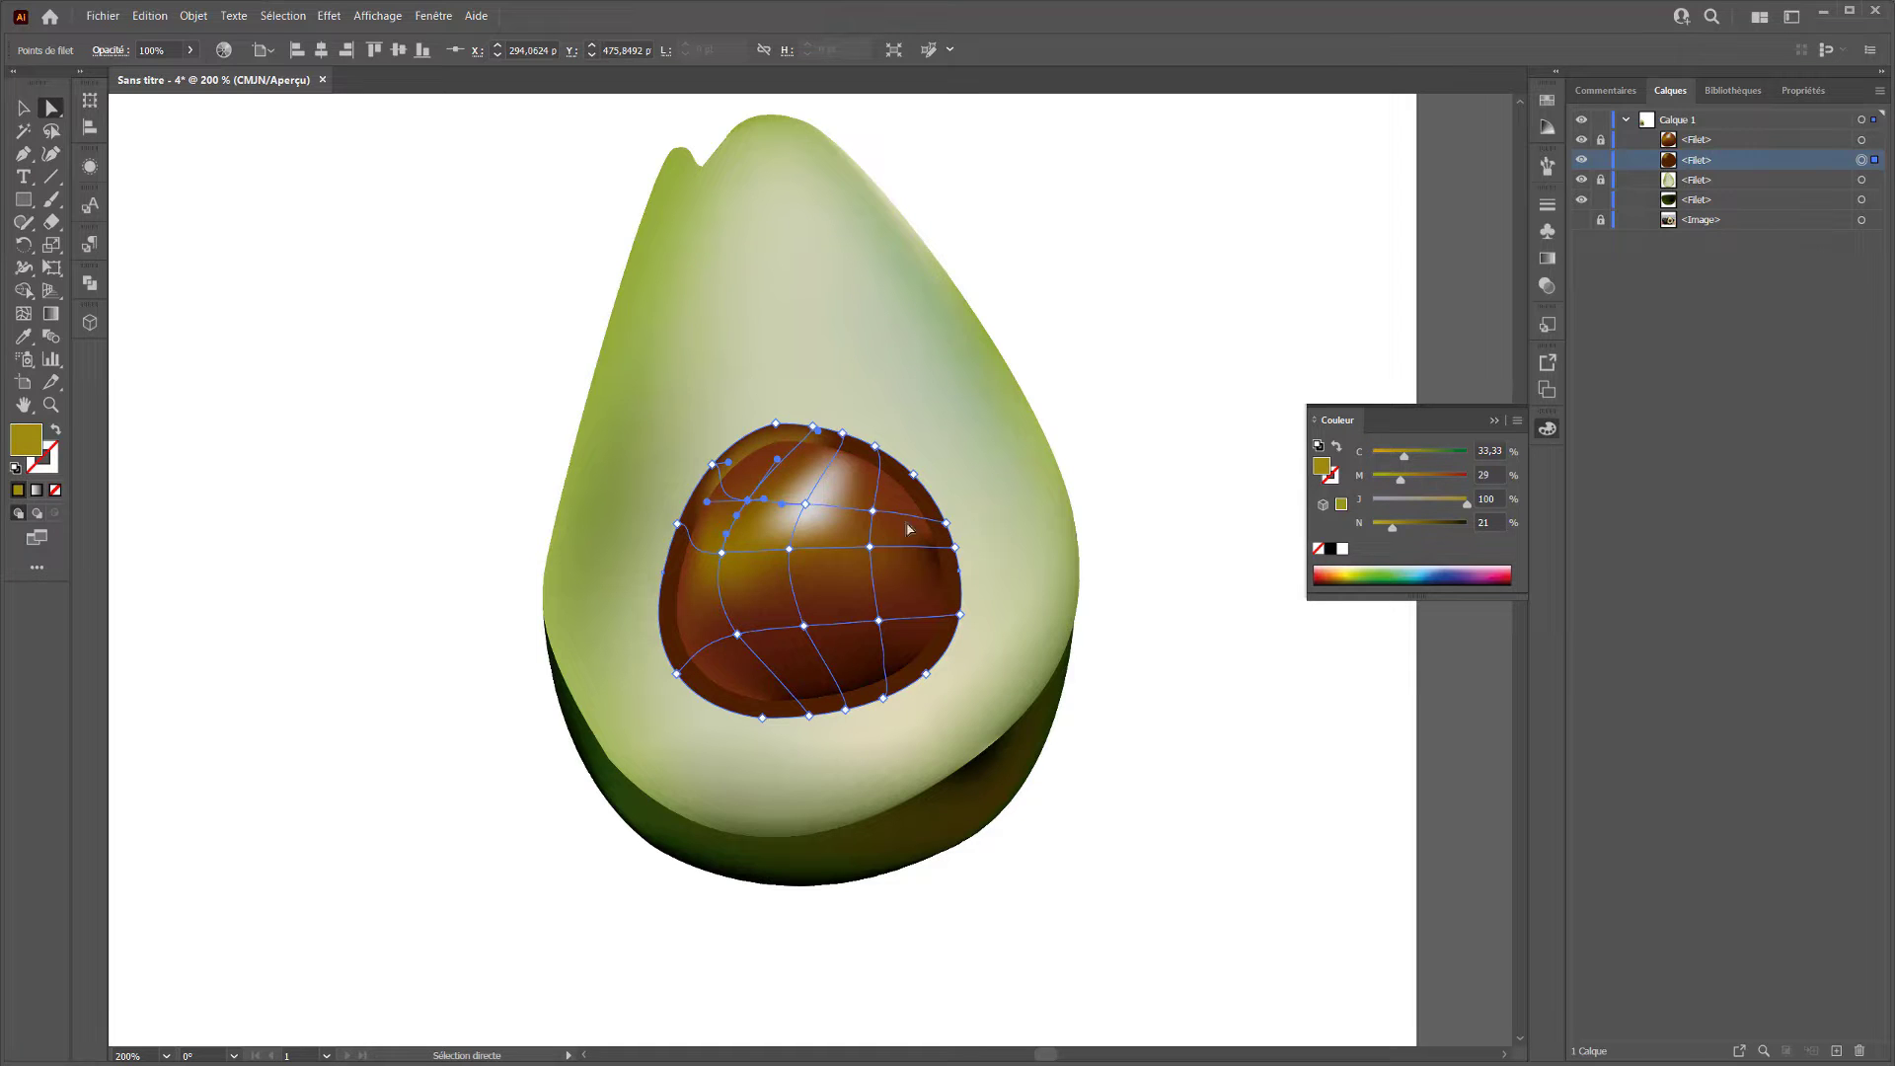
# Lighten the enlarged pit copy's upper-right inner mesh point to 28% black and recolor its upper-left inner point to brown with about 48% black.
pyautogui.click(872, 511)
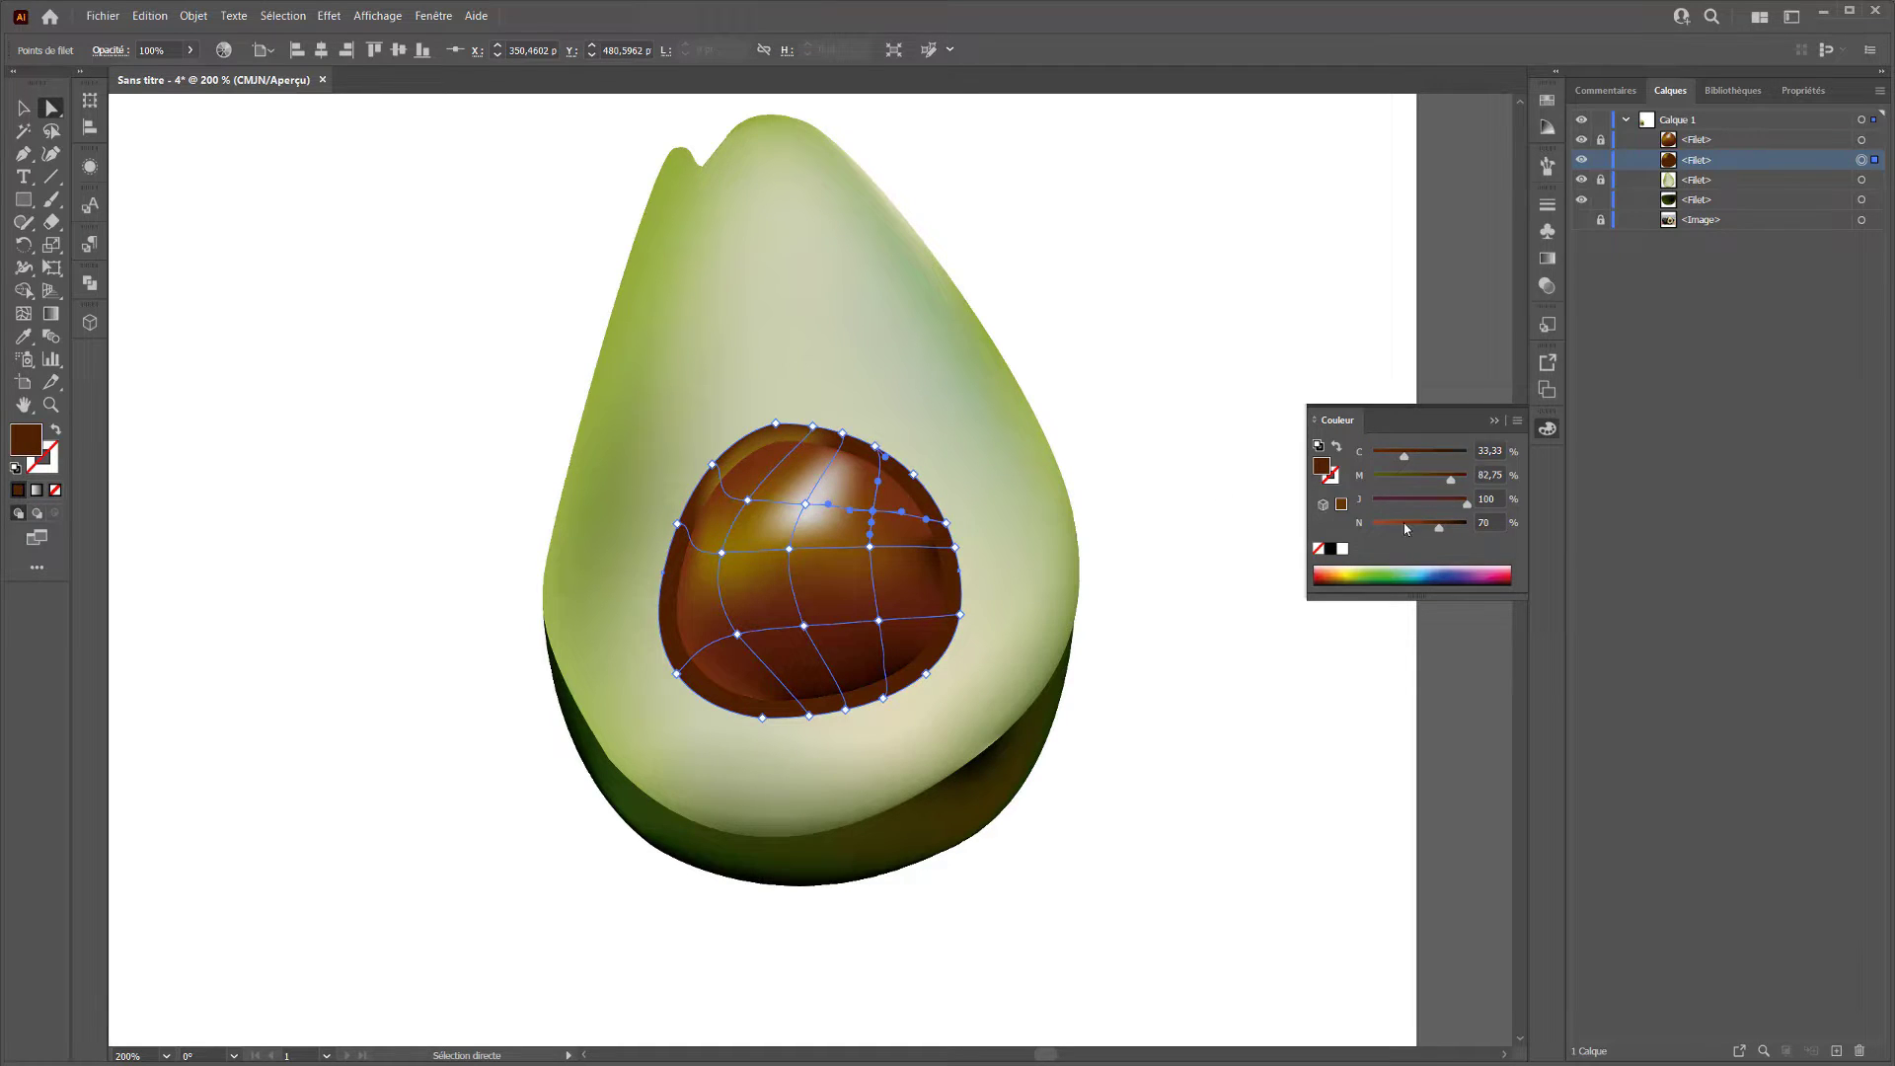
pyautogui.moveTo(1404, 523); pyautogui.dragTo(1395, 526)
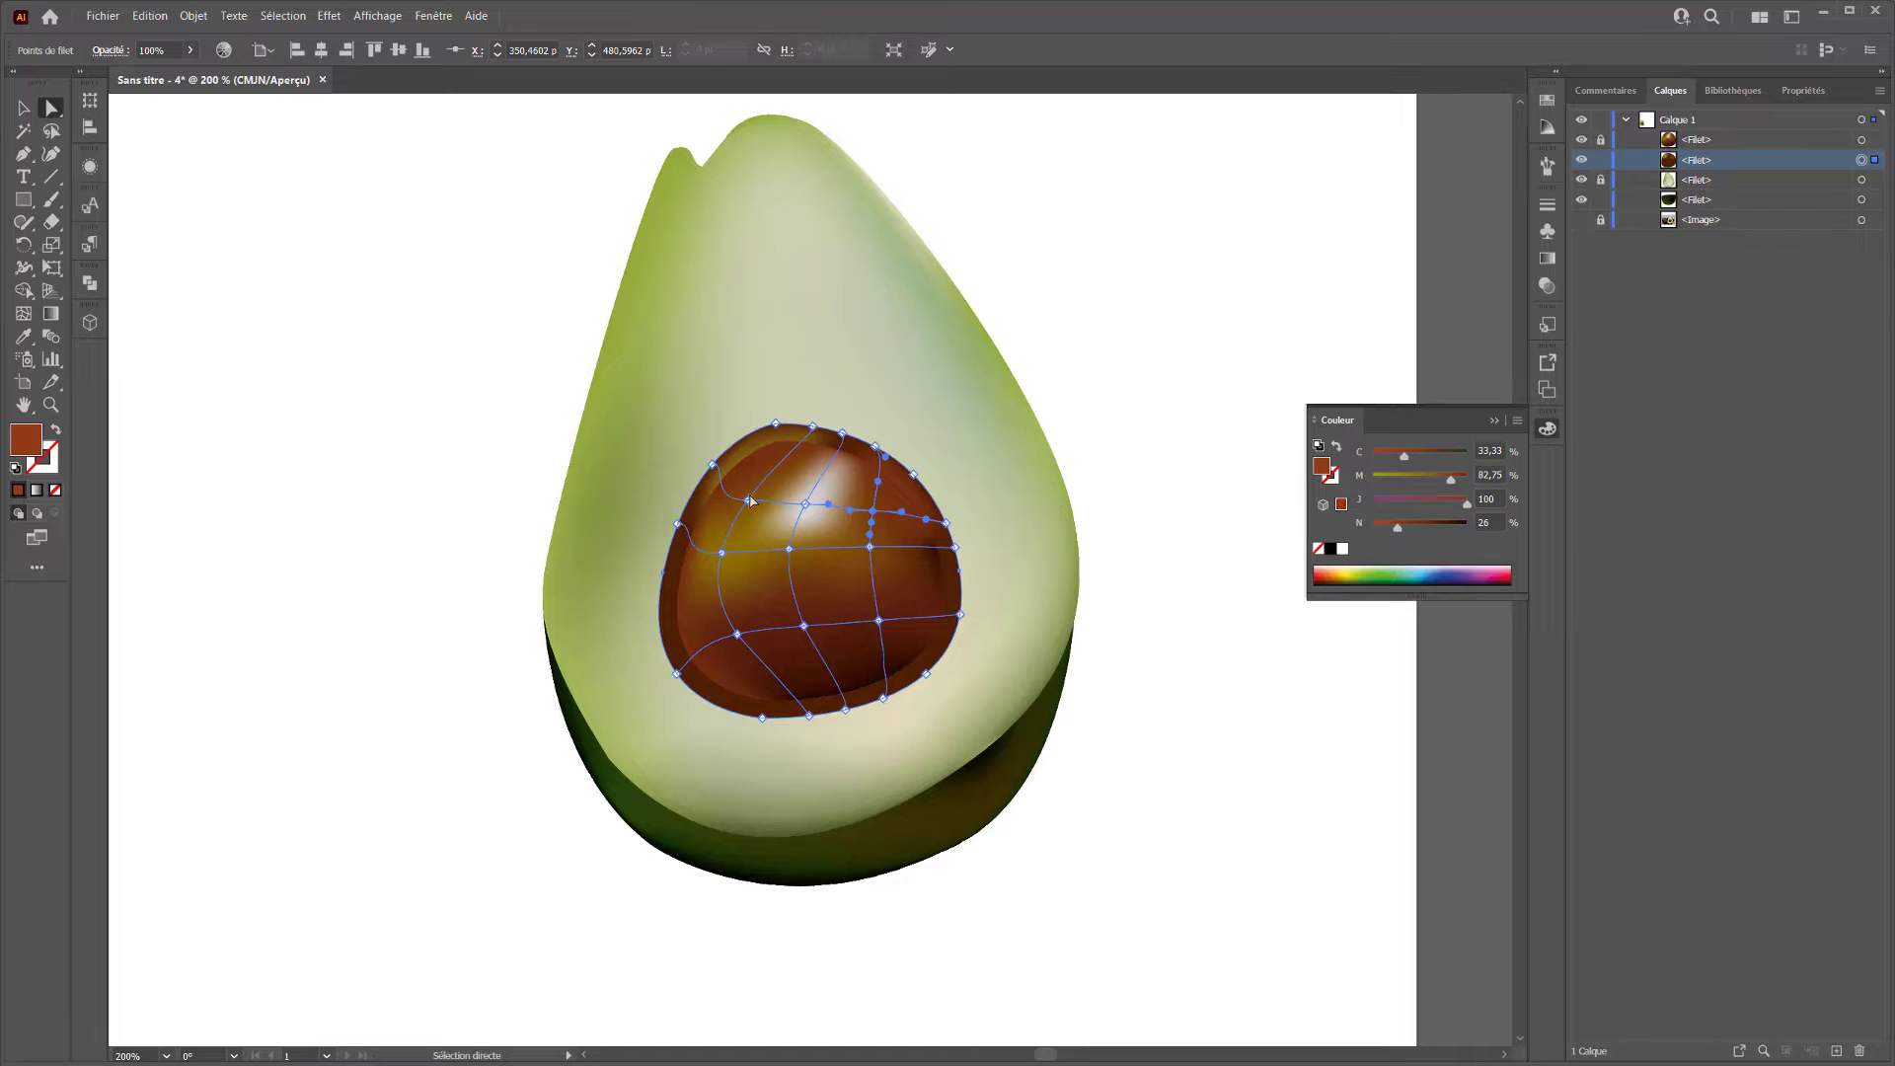
pyautogui.click(747, 501)
pyautogui.click(1399, 478)
pyautogui.click(1418, 526)
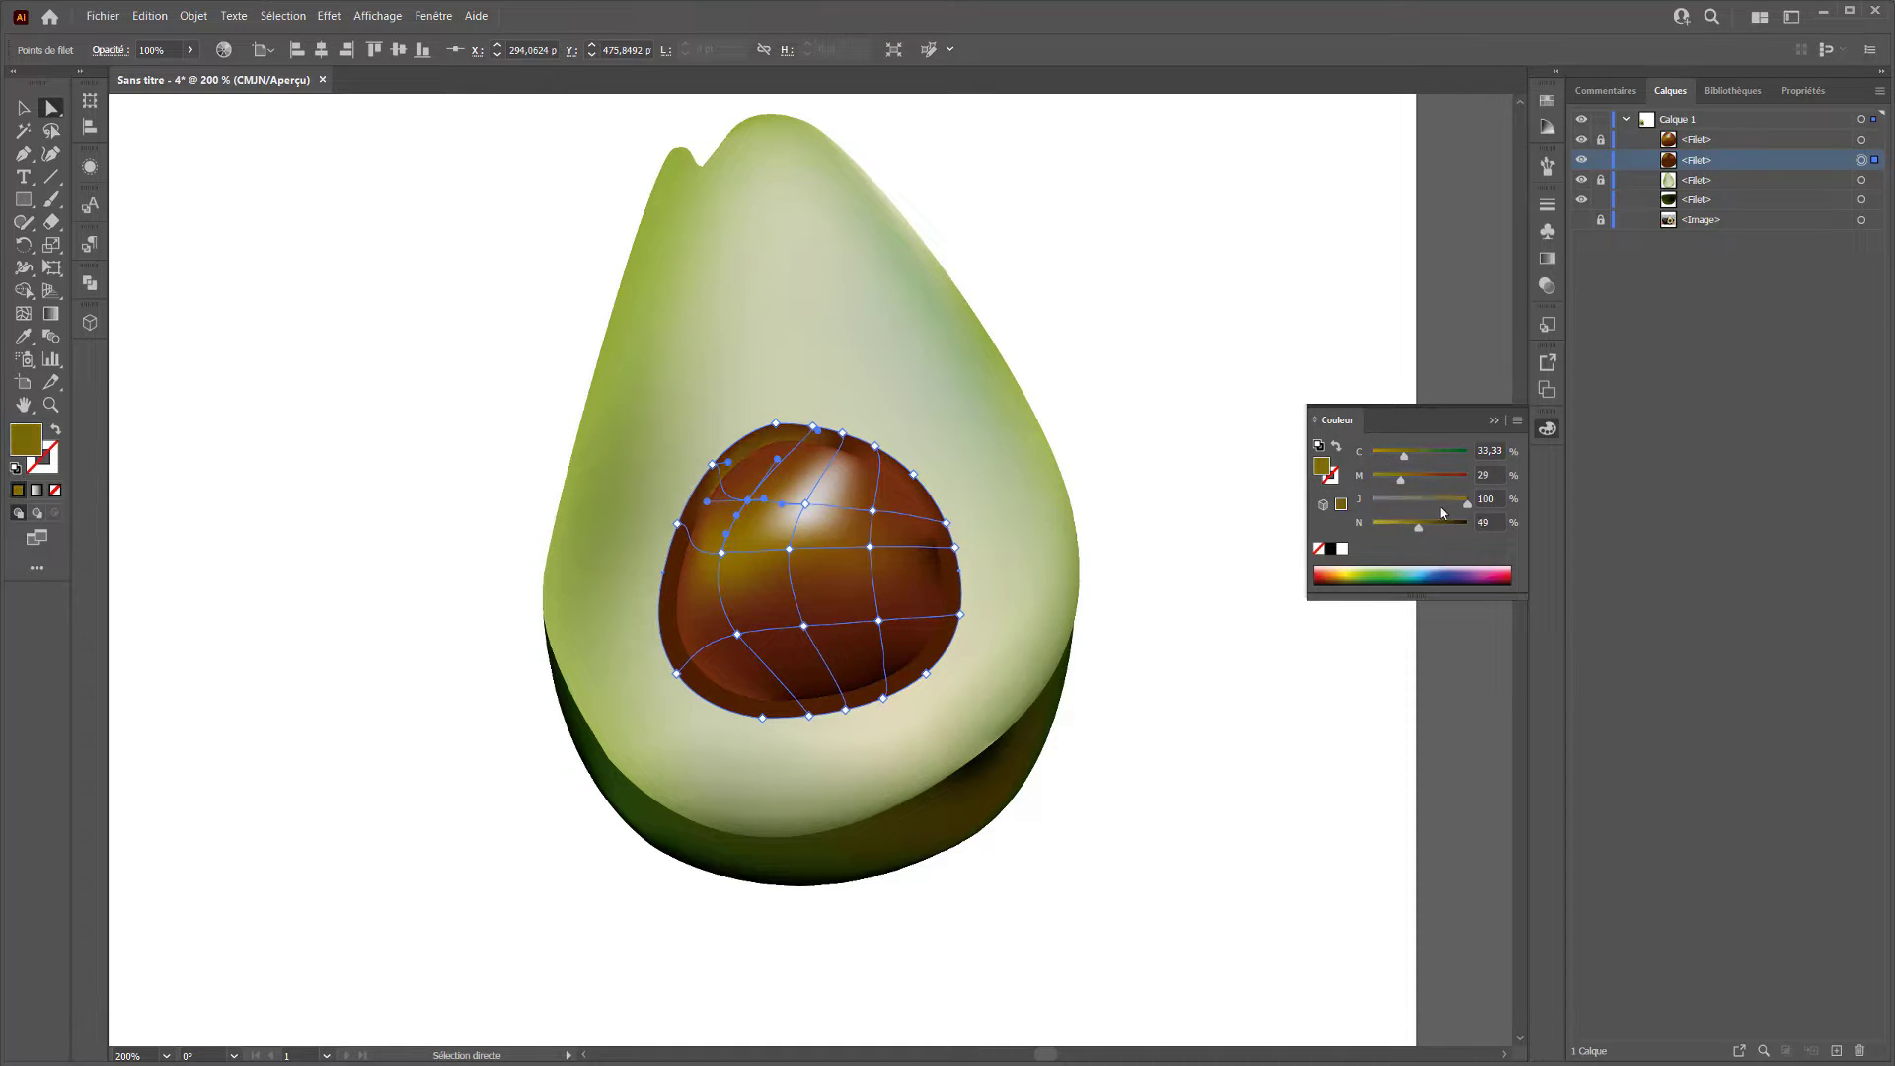
pyautogui.click(1429, 479)
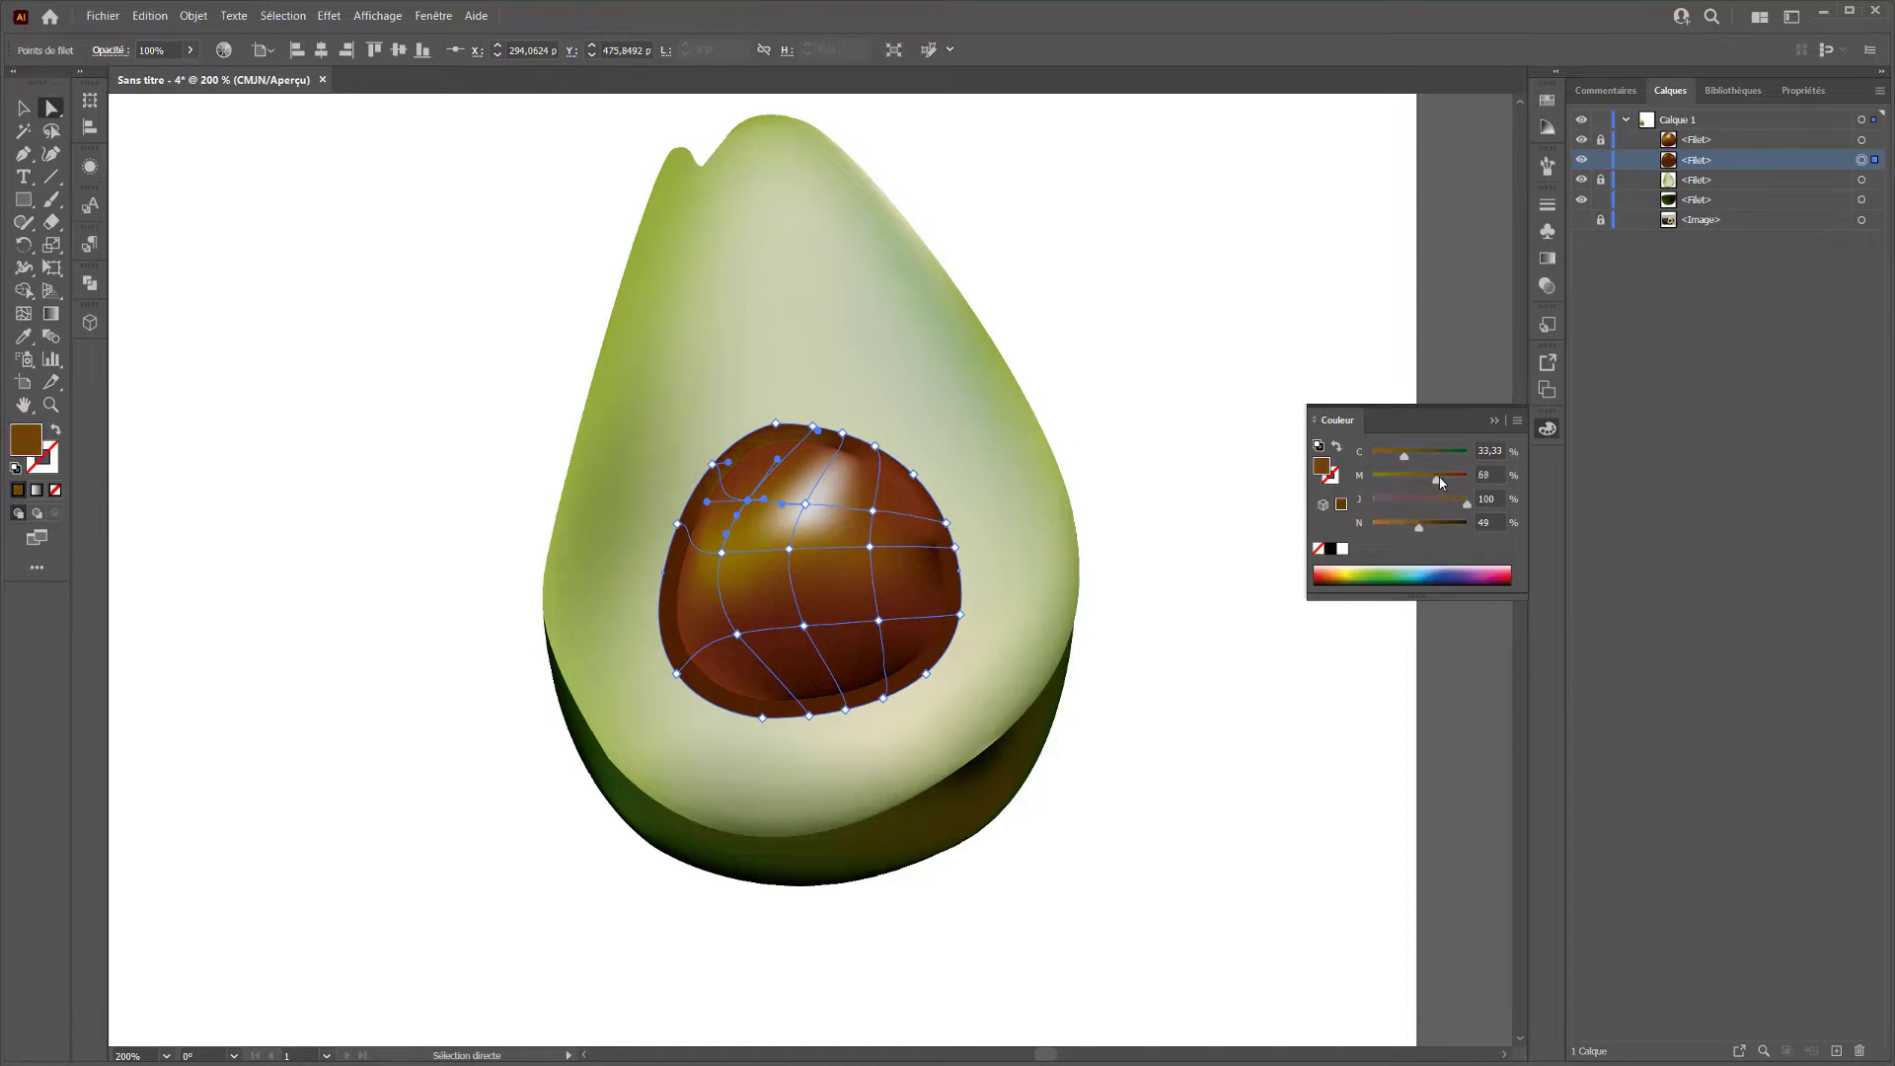
# Color the enlarged copy's lower-left inner mesh point with a brown sampled from the pit and move it outward to X 277, Y 547 pt.
pyautogui.click(33, 342)
pyautogui.click(859, 509)
pyautogui.keyDown('ctrl'); pyautogui.click(737, 635); pyautogui.keyUp('ctrl')
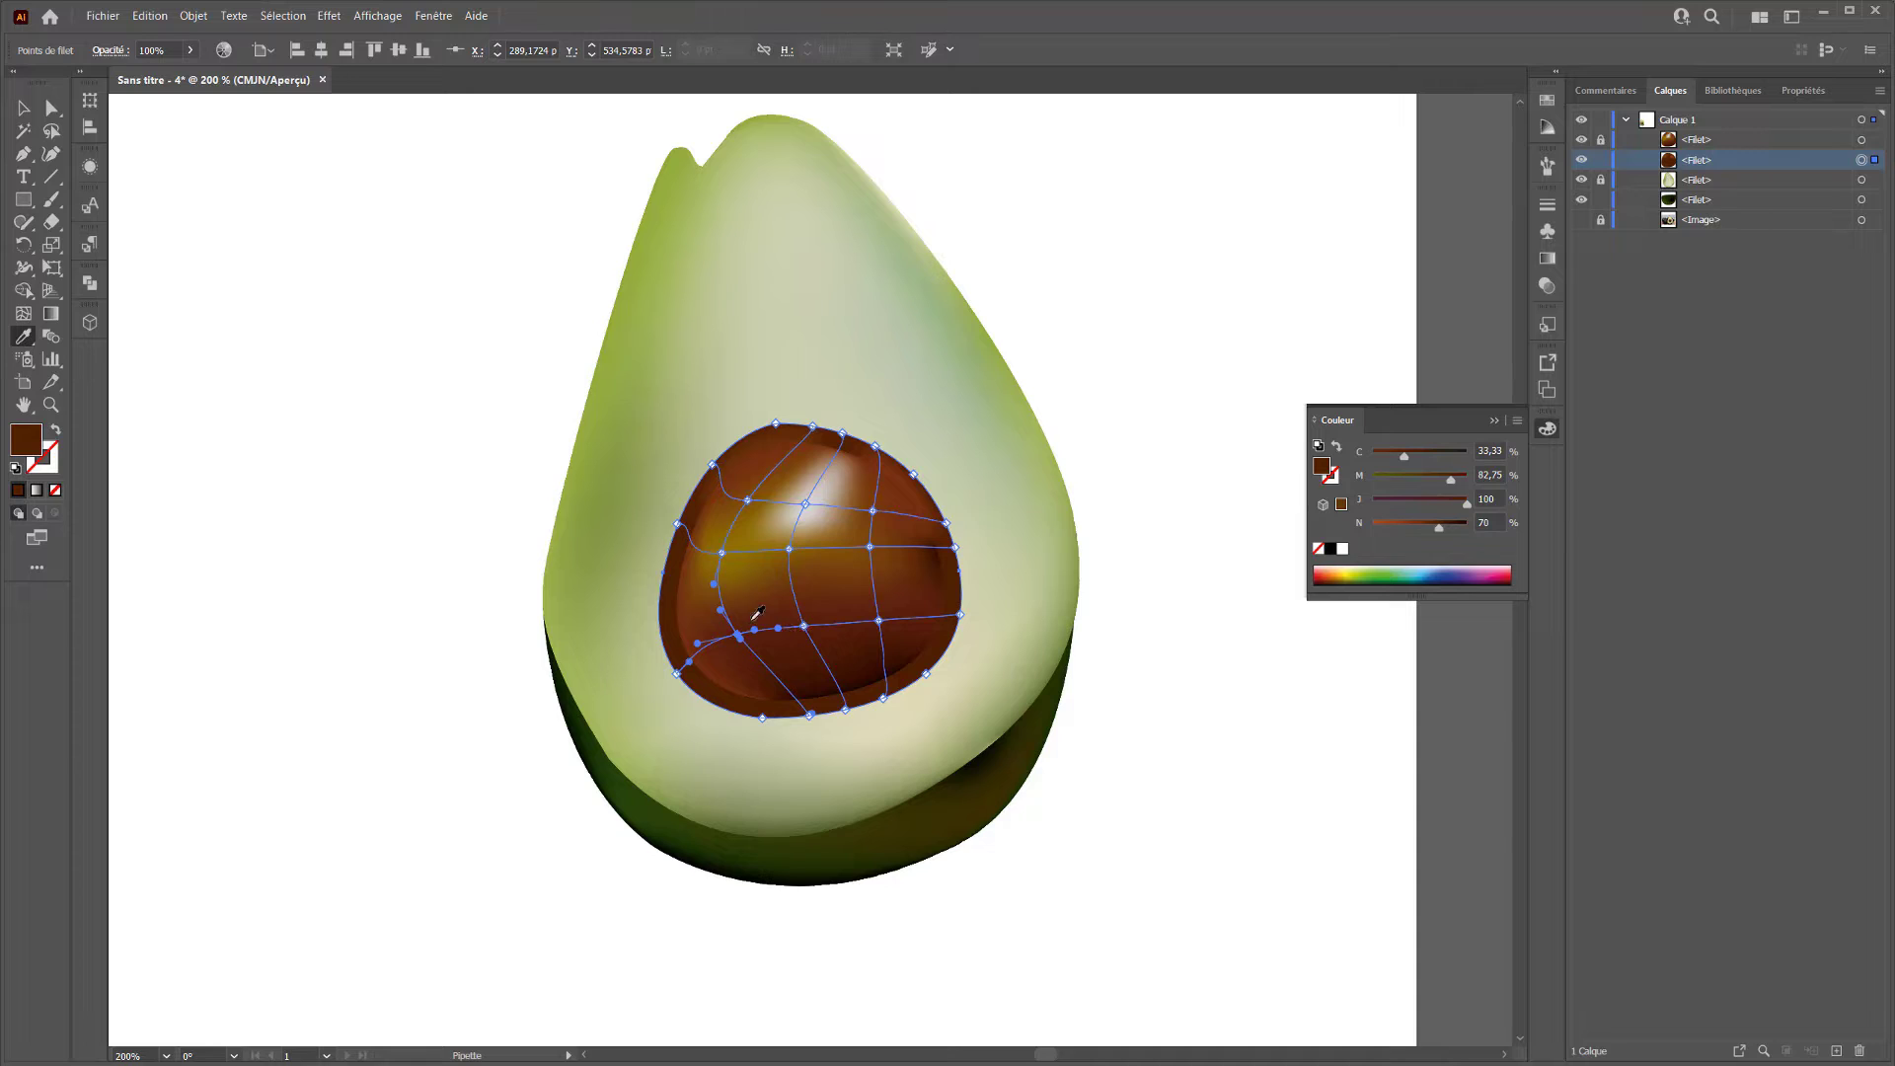
pyautogui.click(899, 501)
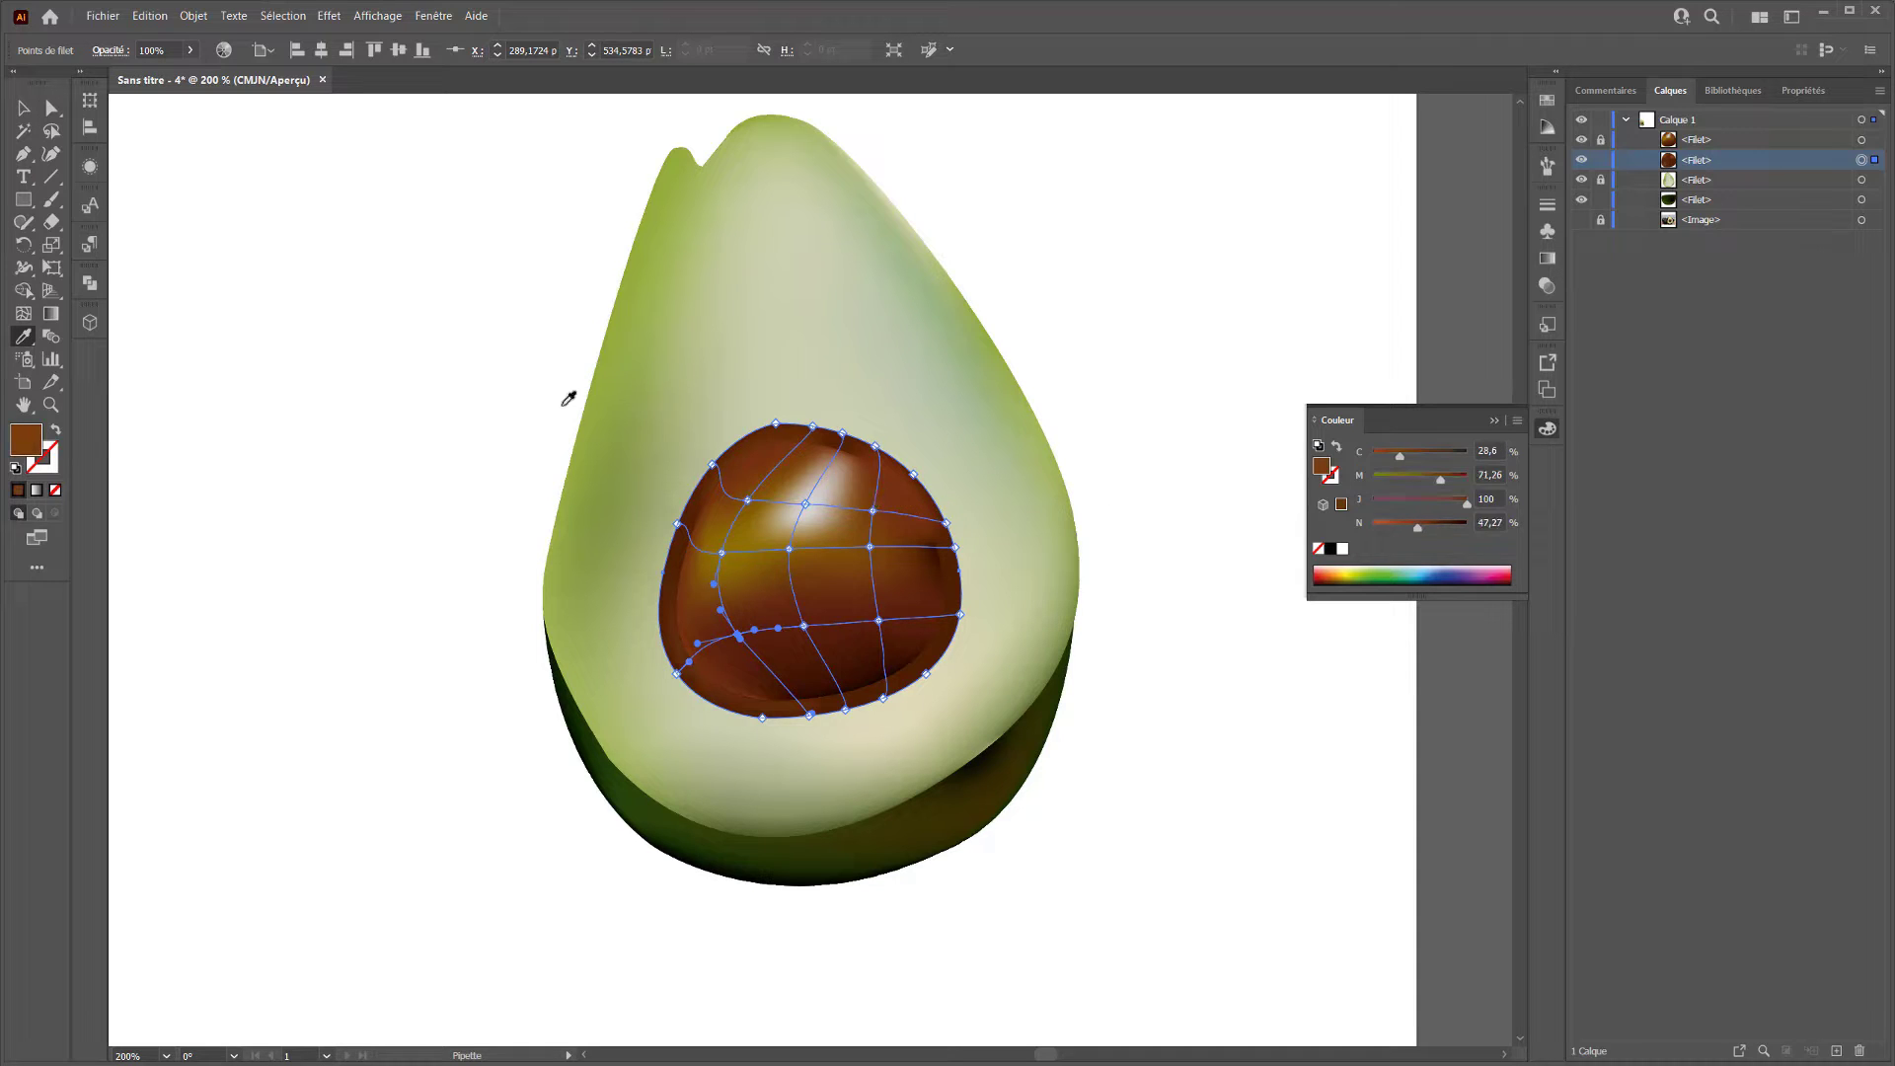
pyautogui.press('a')
pyautogui.moveTo(737, 635); pyautogui.dragTo(709, 663)
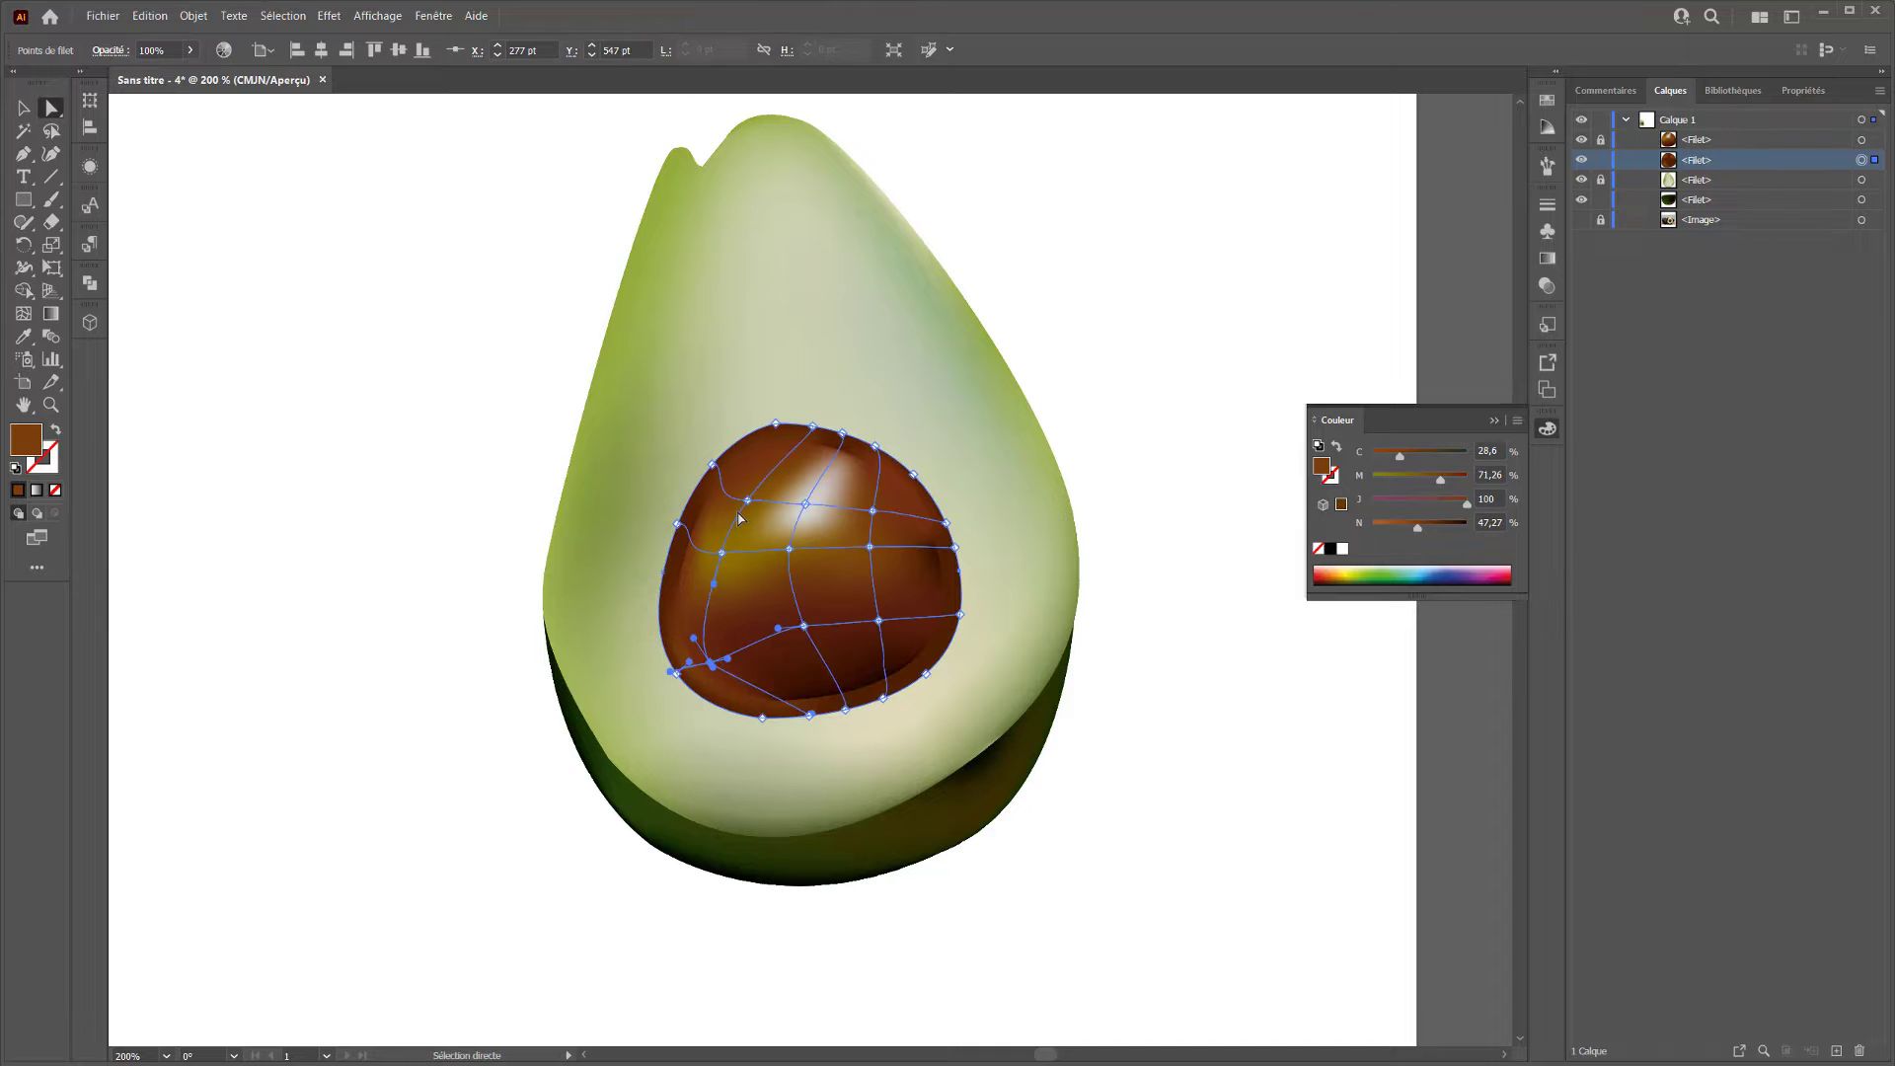
pyautogui.click(732, 524)
pyautogui.click(308, 313)
# Unlock the front pit mesh and enlarge it very slightly so less of the brown rim around it shows.
pyautogui.hotkey('ctrl', '-')
pyautogui.hotkey('ctrl', '-')
pyautogui.hotkey('ctrl', '-')
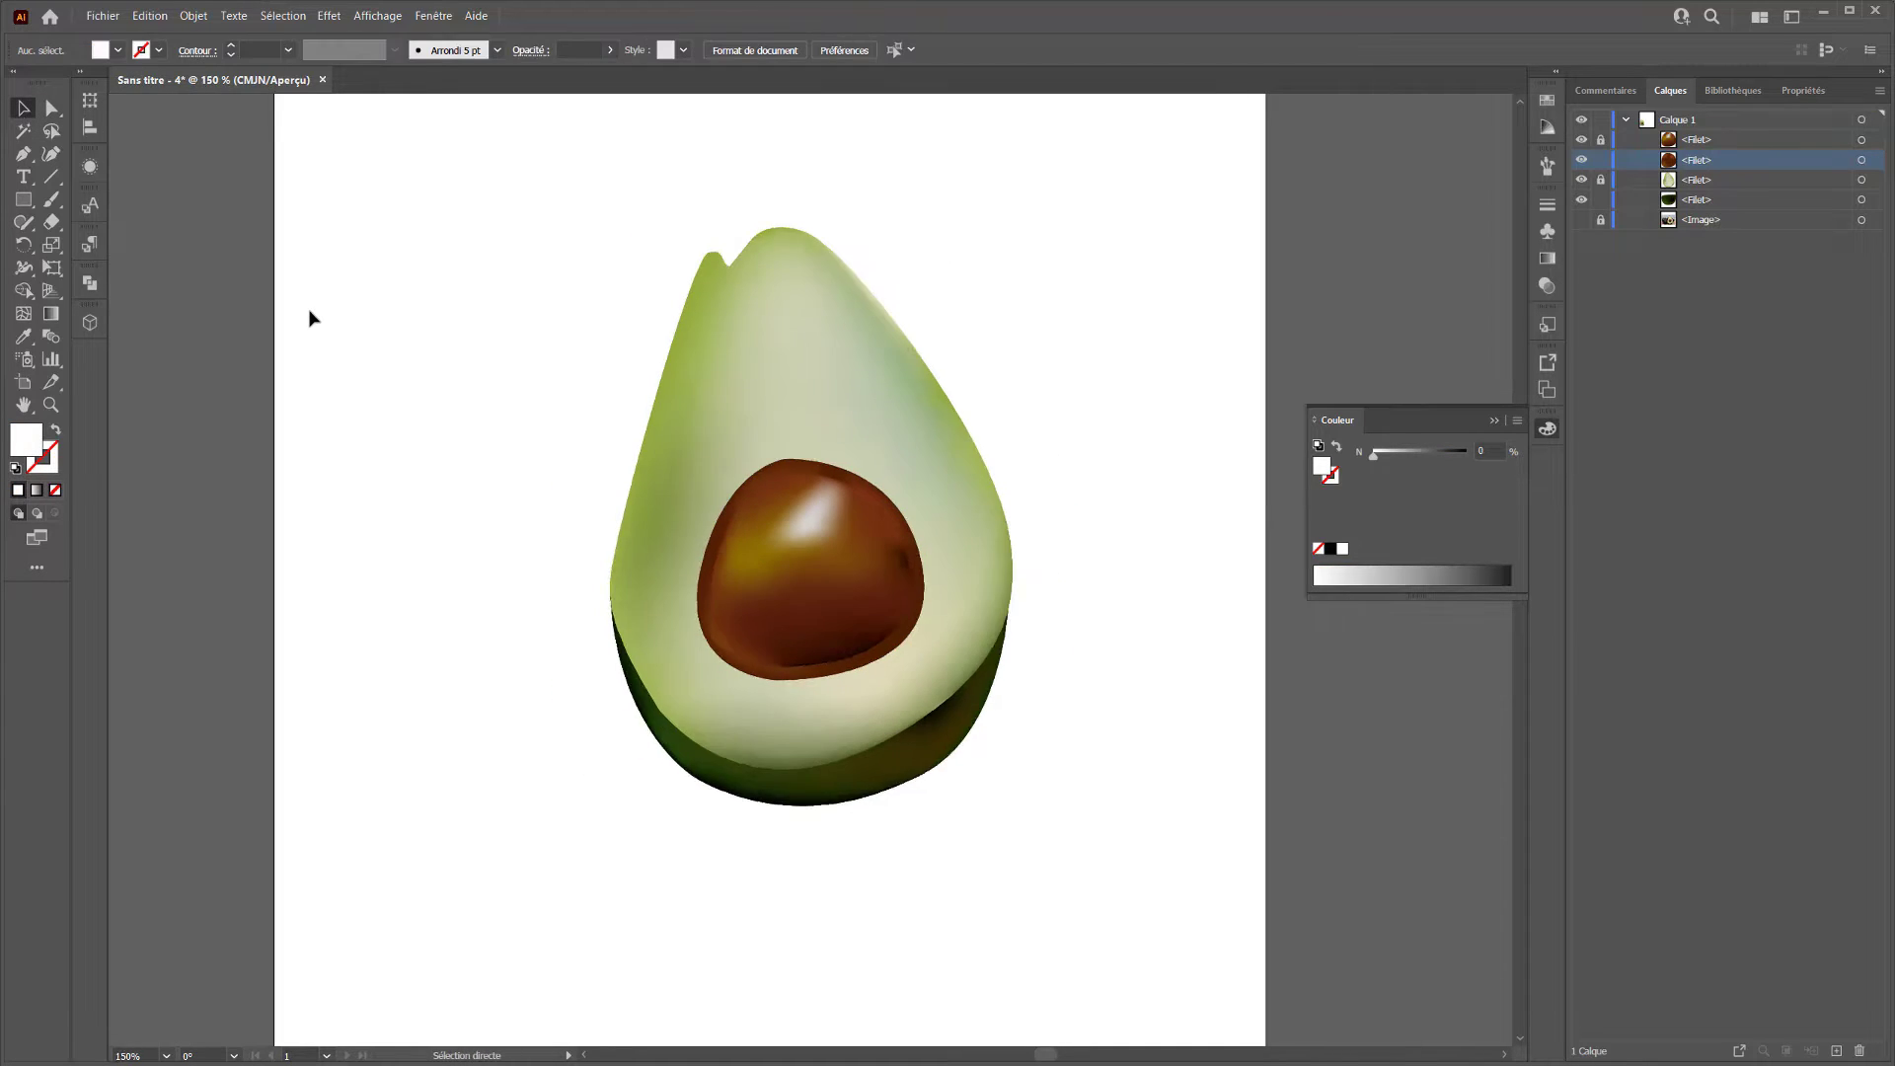
pyautogui.hotkey('ctrl', '+')
pyautogui.press('v')
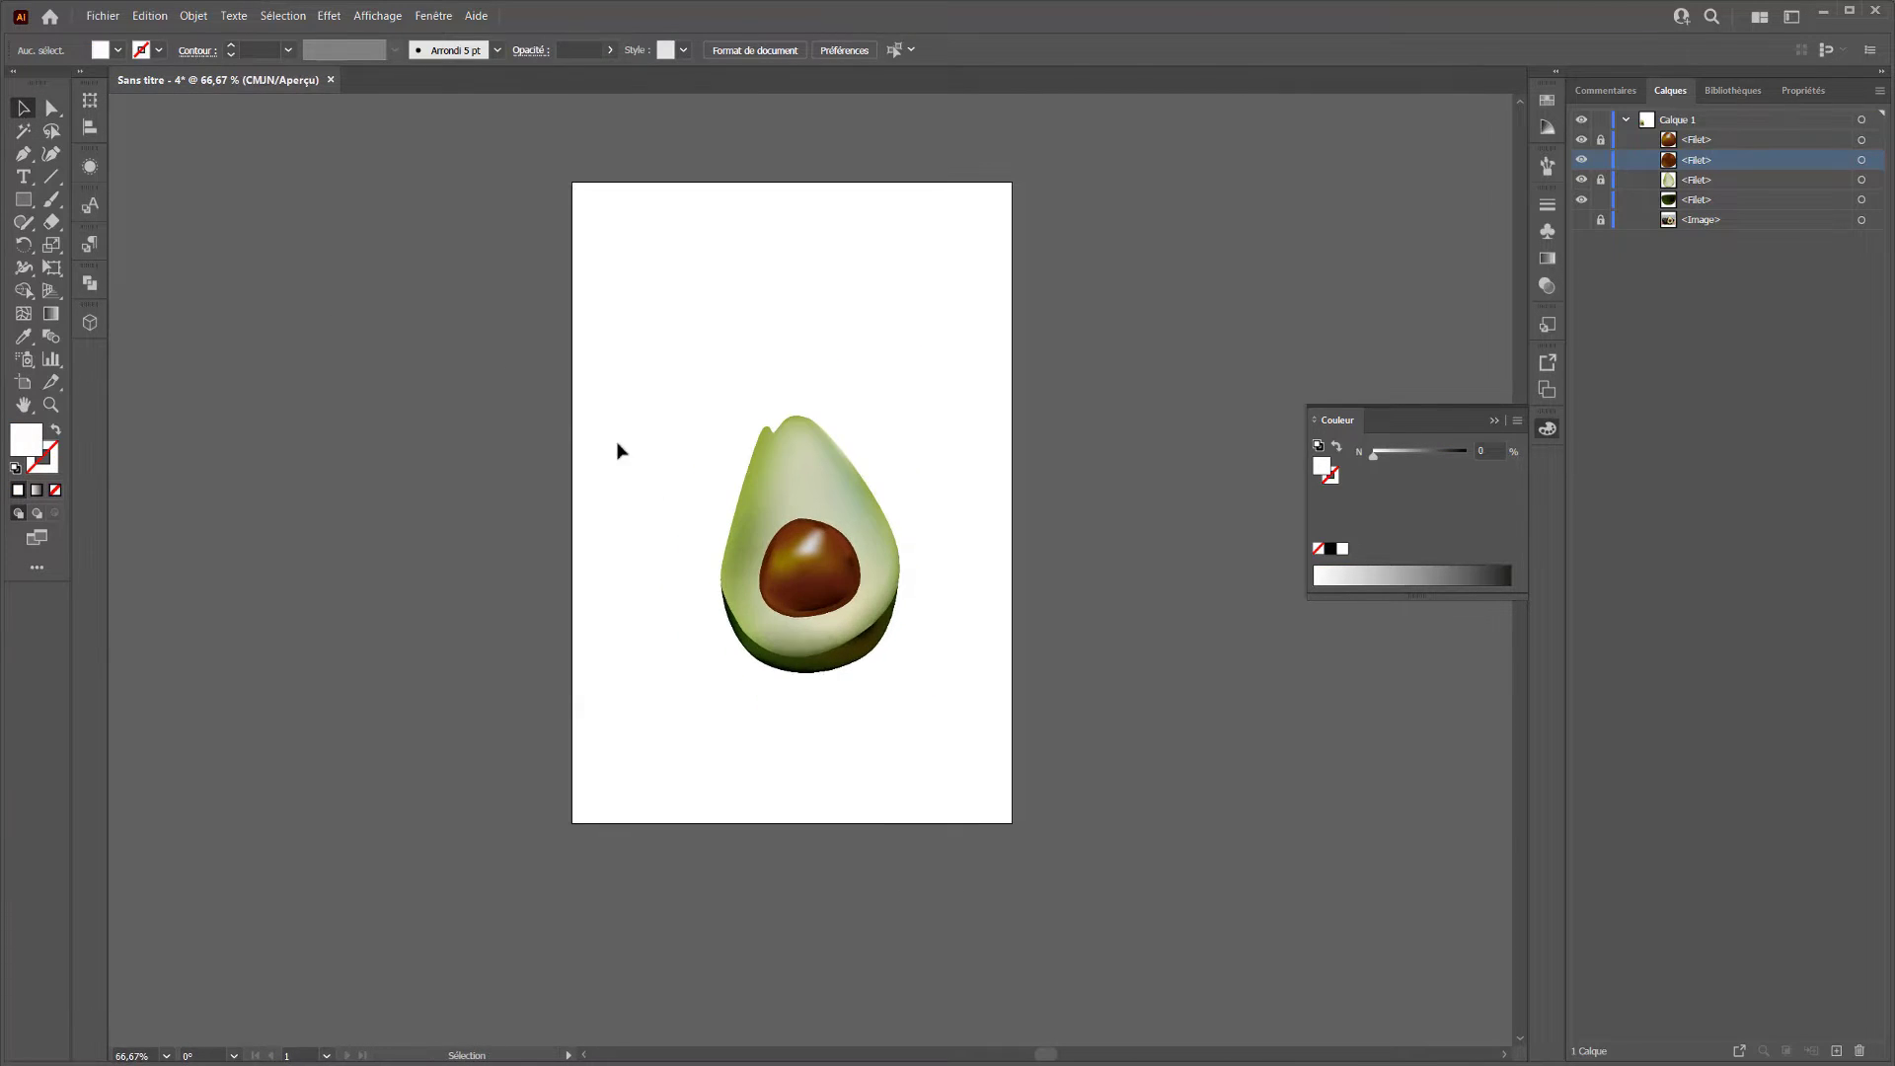
pyautogui.click(800, 578)
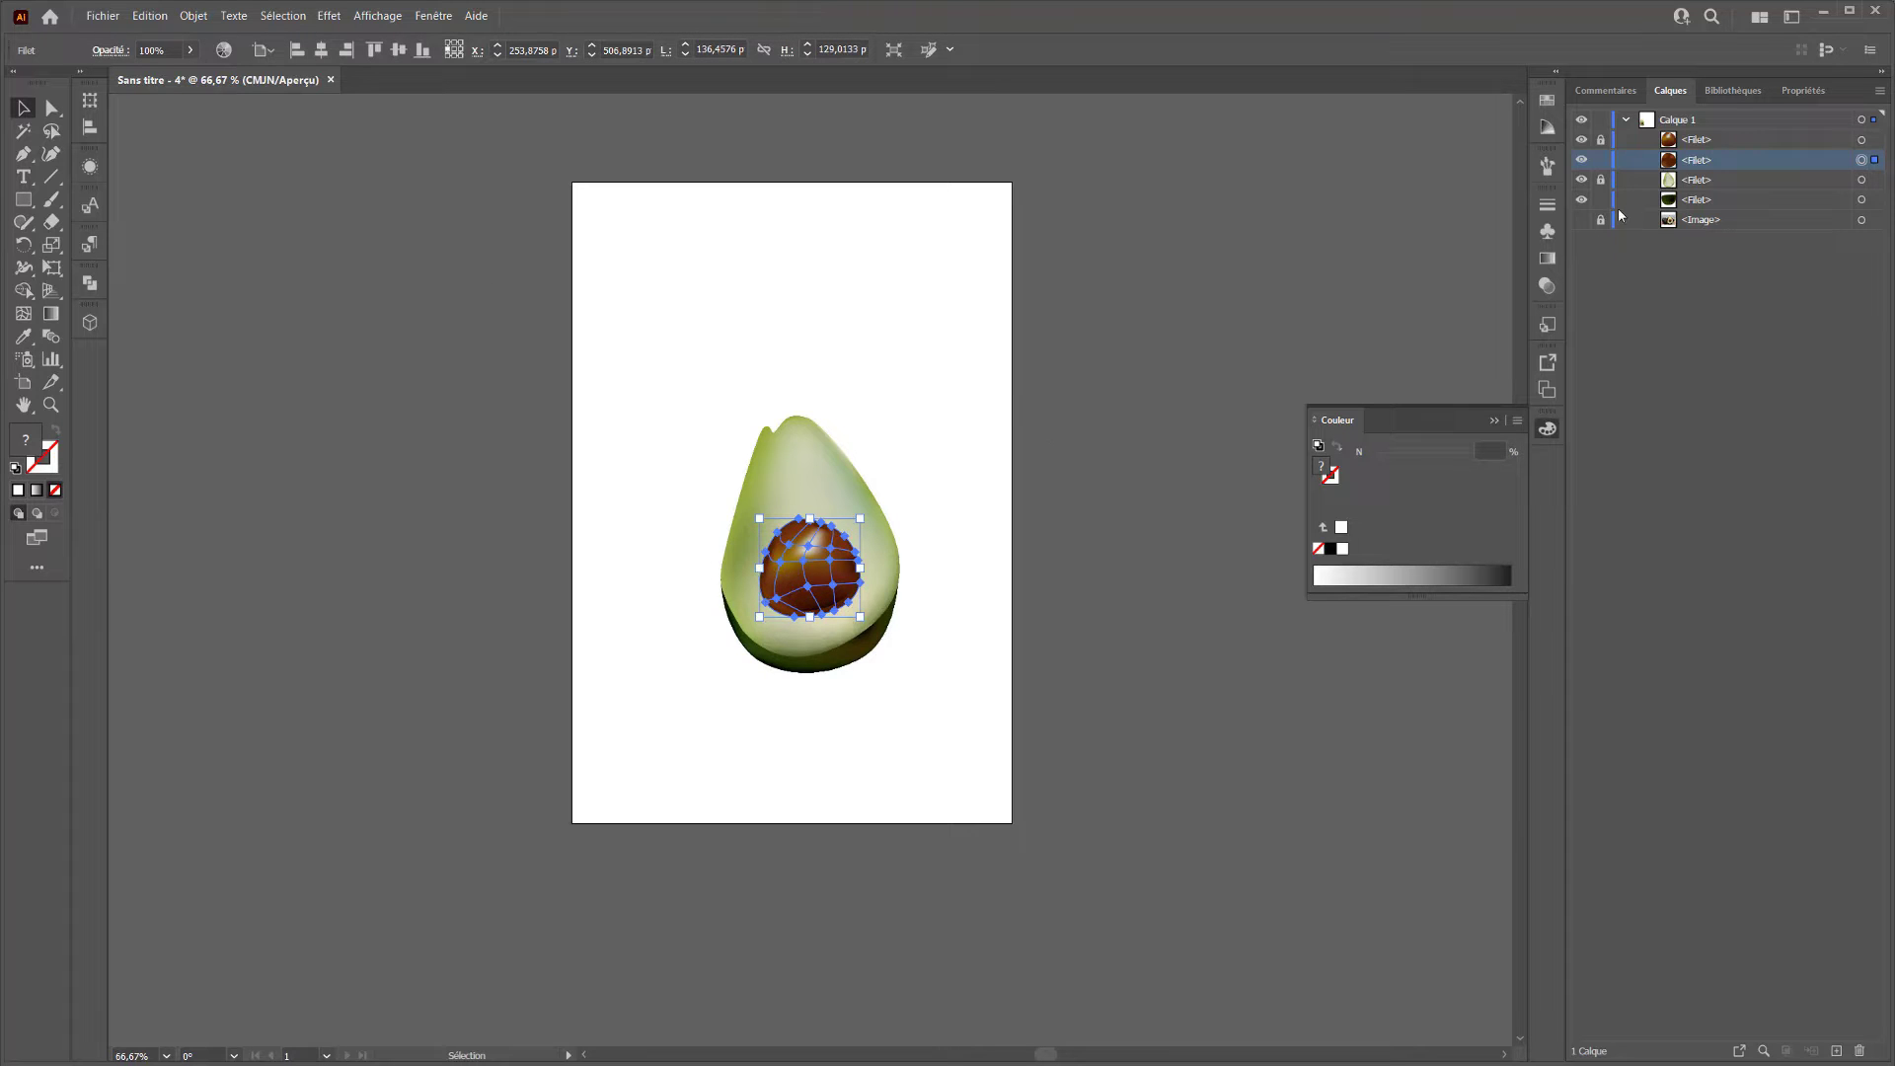
pyautogui.click(1599, 141)
pyautogui.click(1769, 140)
pyautogui.click(1861, 141)
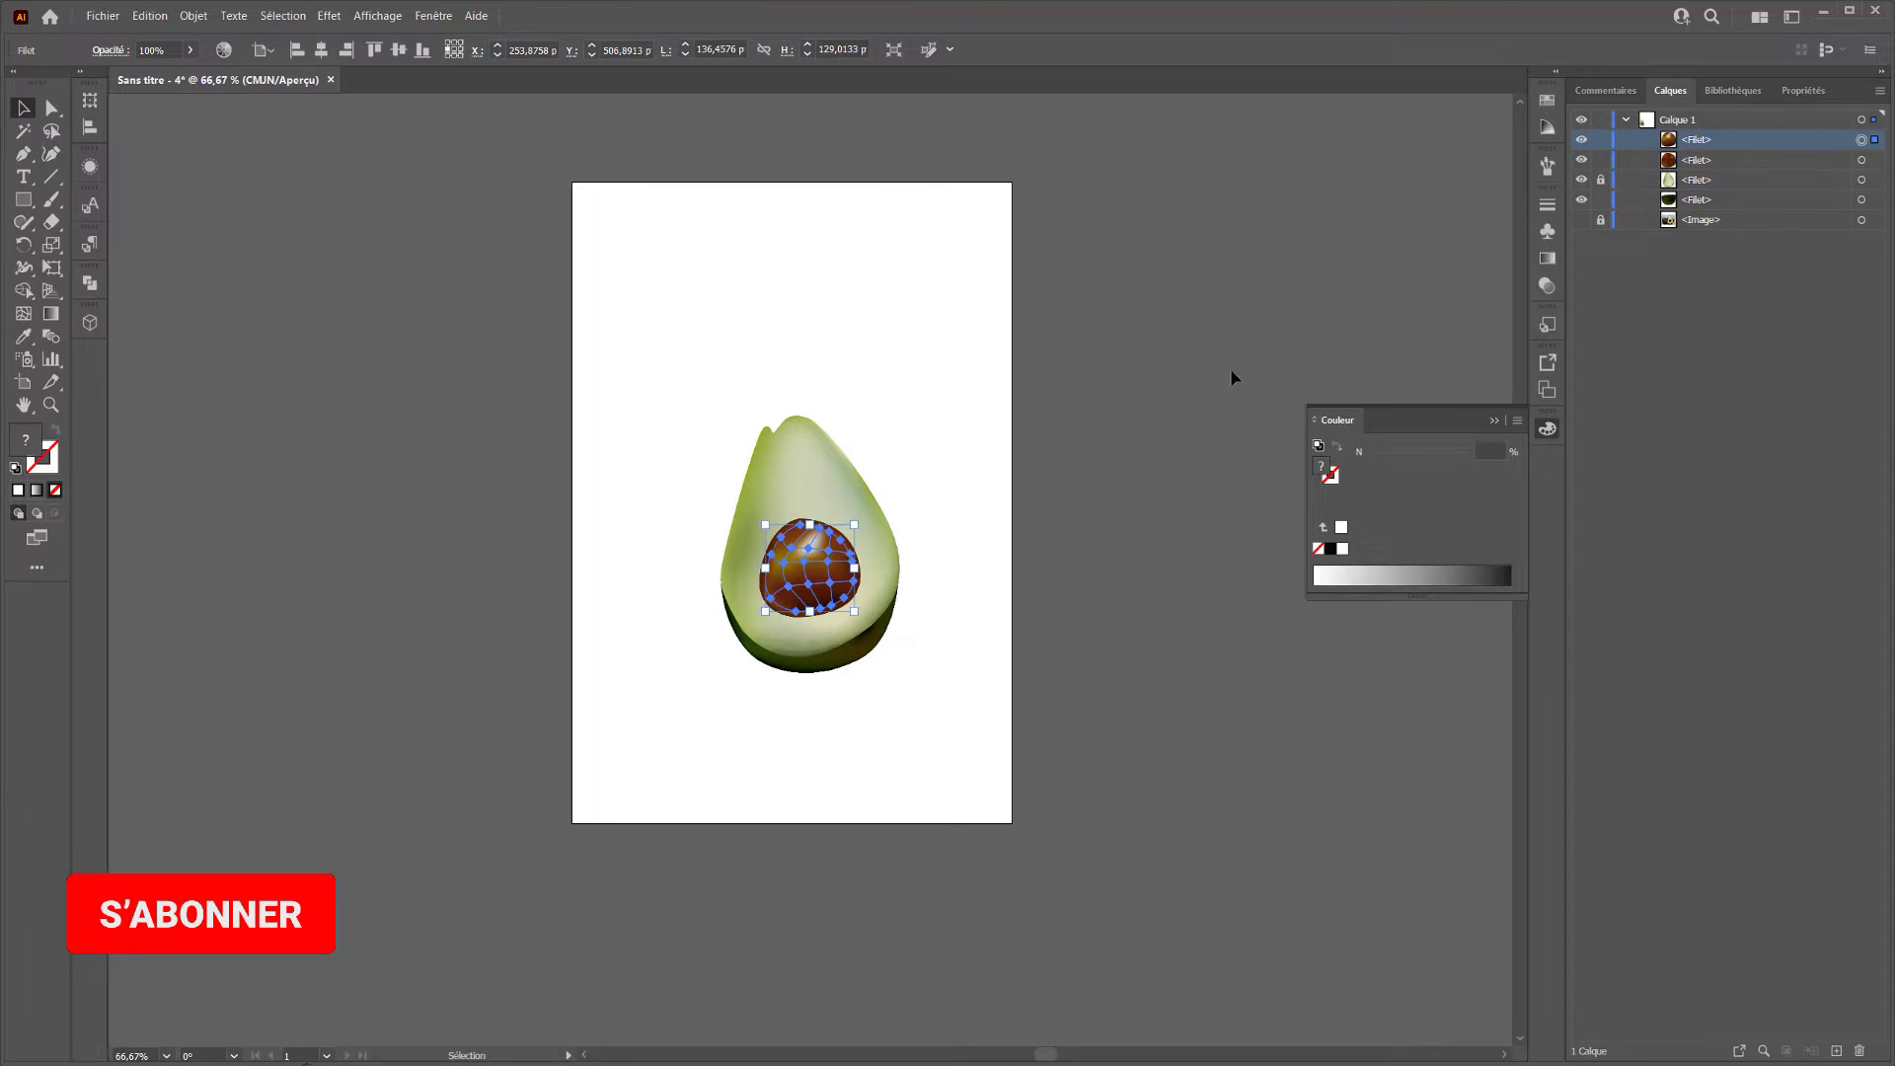
pyautogui.moveTo(855, 524); pyautogui.dragTo(858, 524)
pyautogui.click(975, 632)
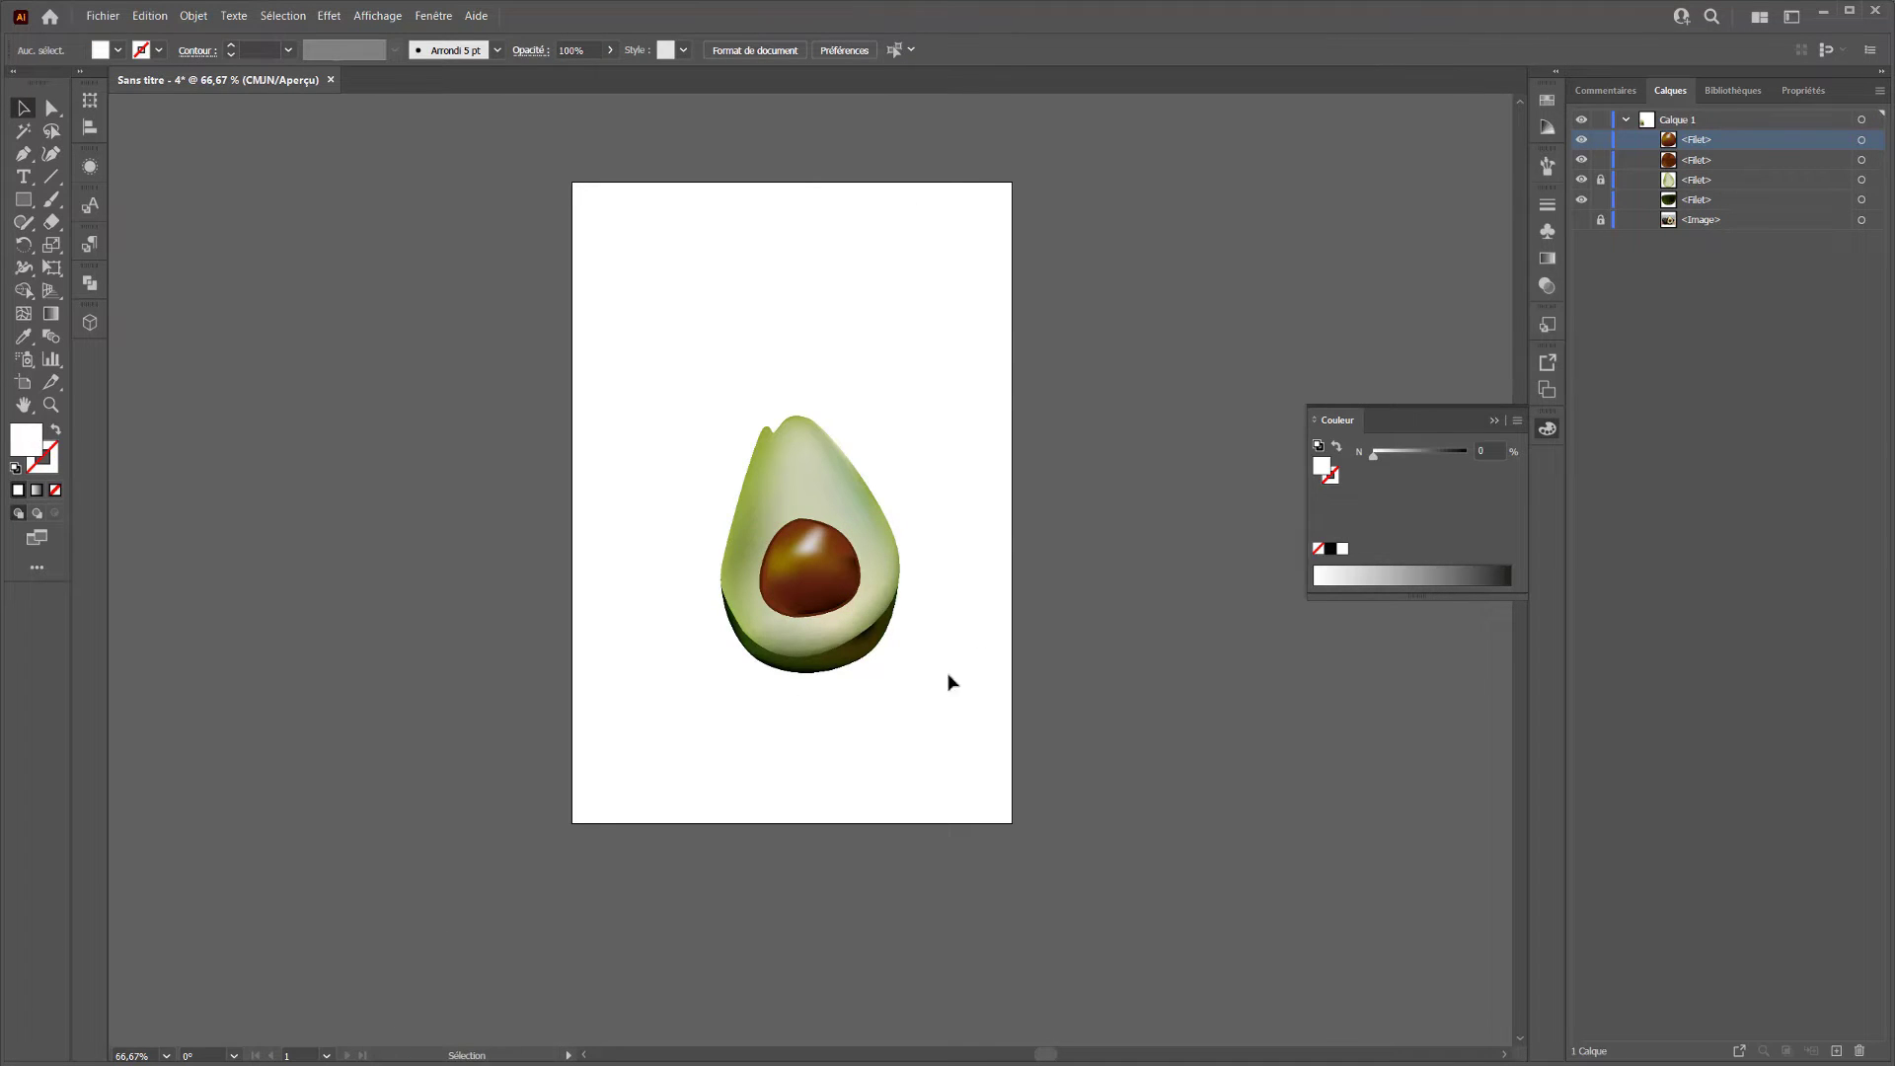
# Unlock the flesh mesh and delete the hidden reference photo, keeping the four avocado meshes.
pyautogui.click(809, 512)
pyautogui.click(922, 288)
pyautogui.hotkey('ctrl', 'a')
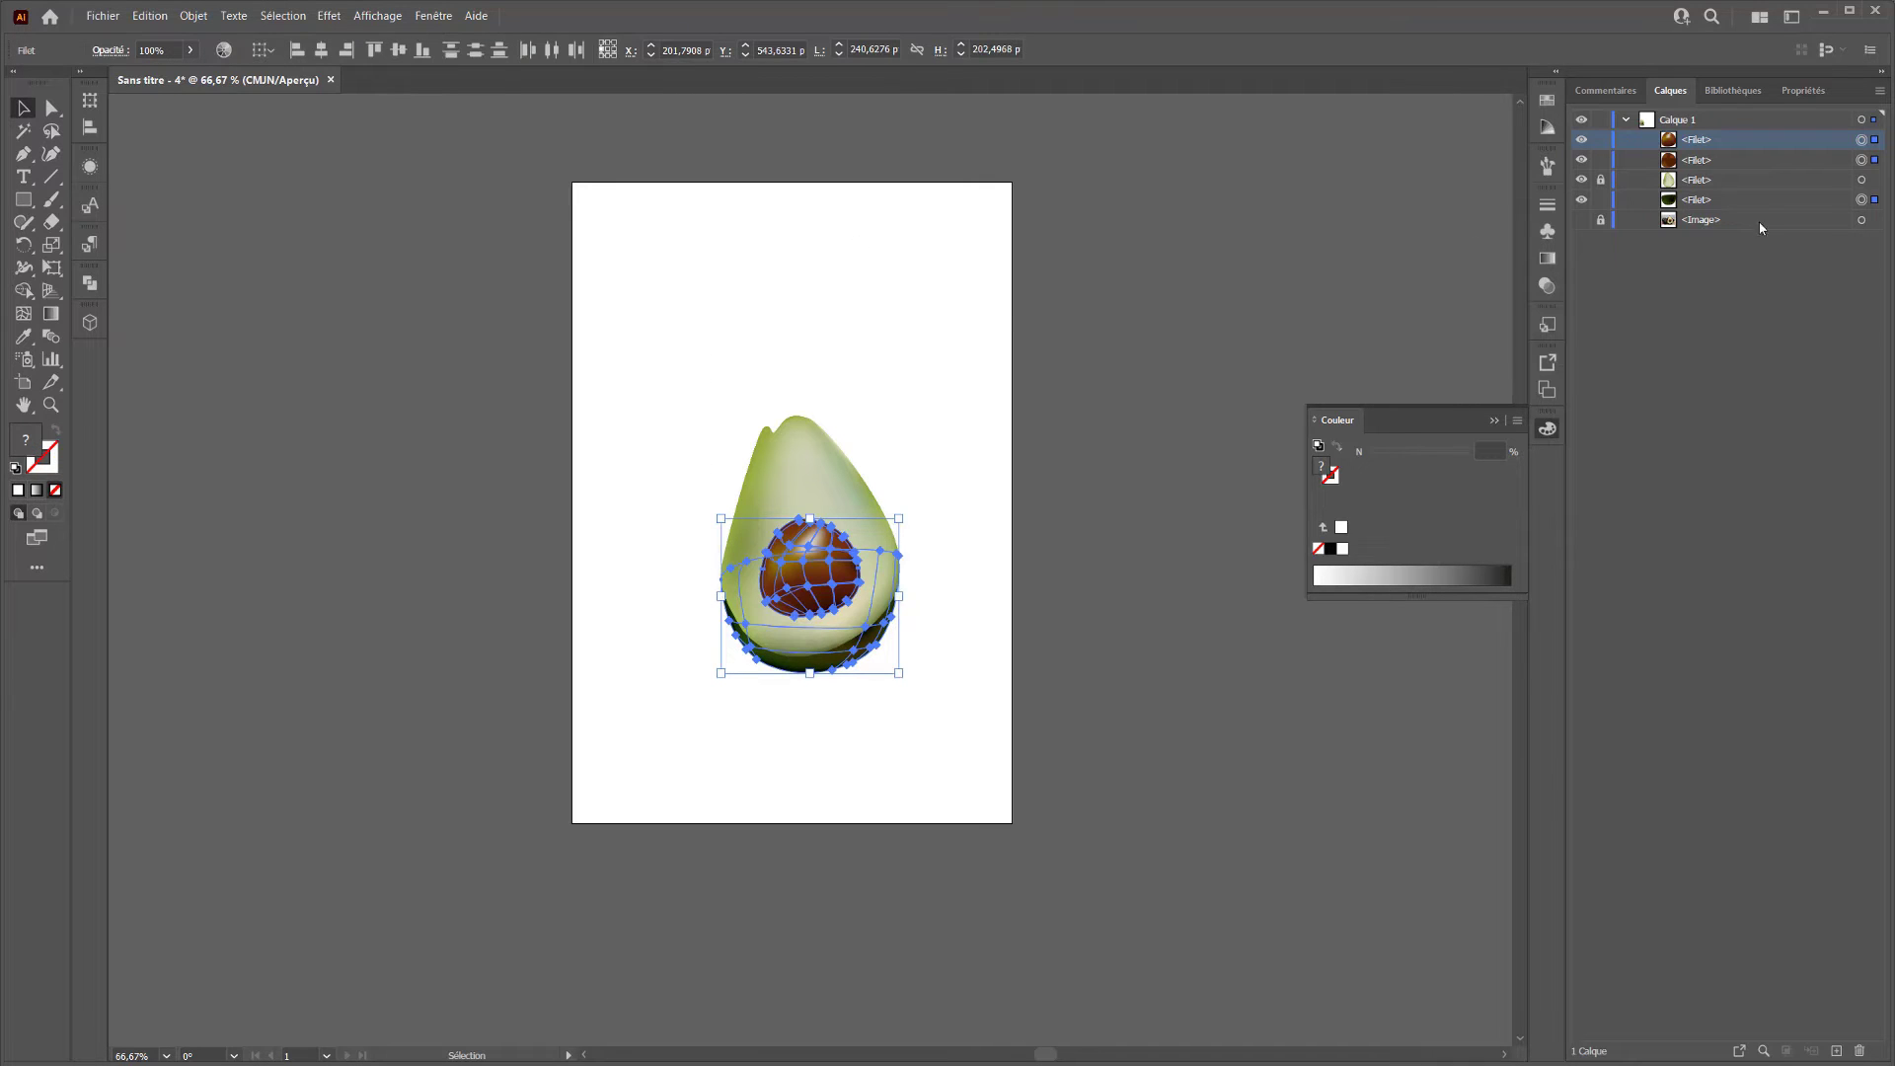
pyautogui.click(1852, 222)
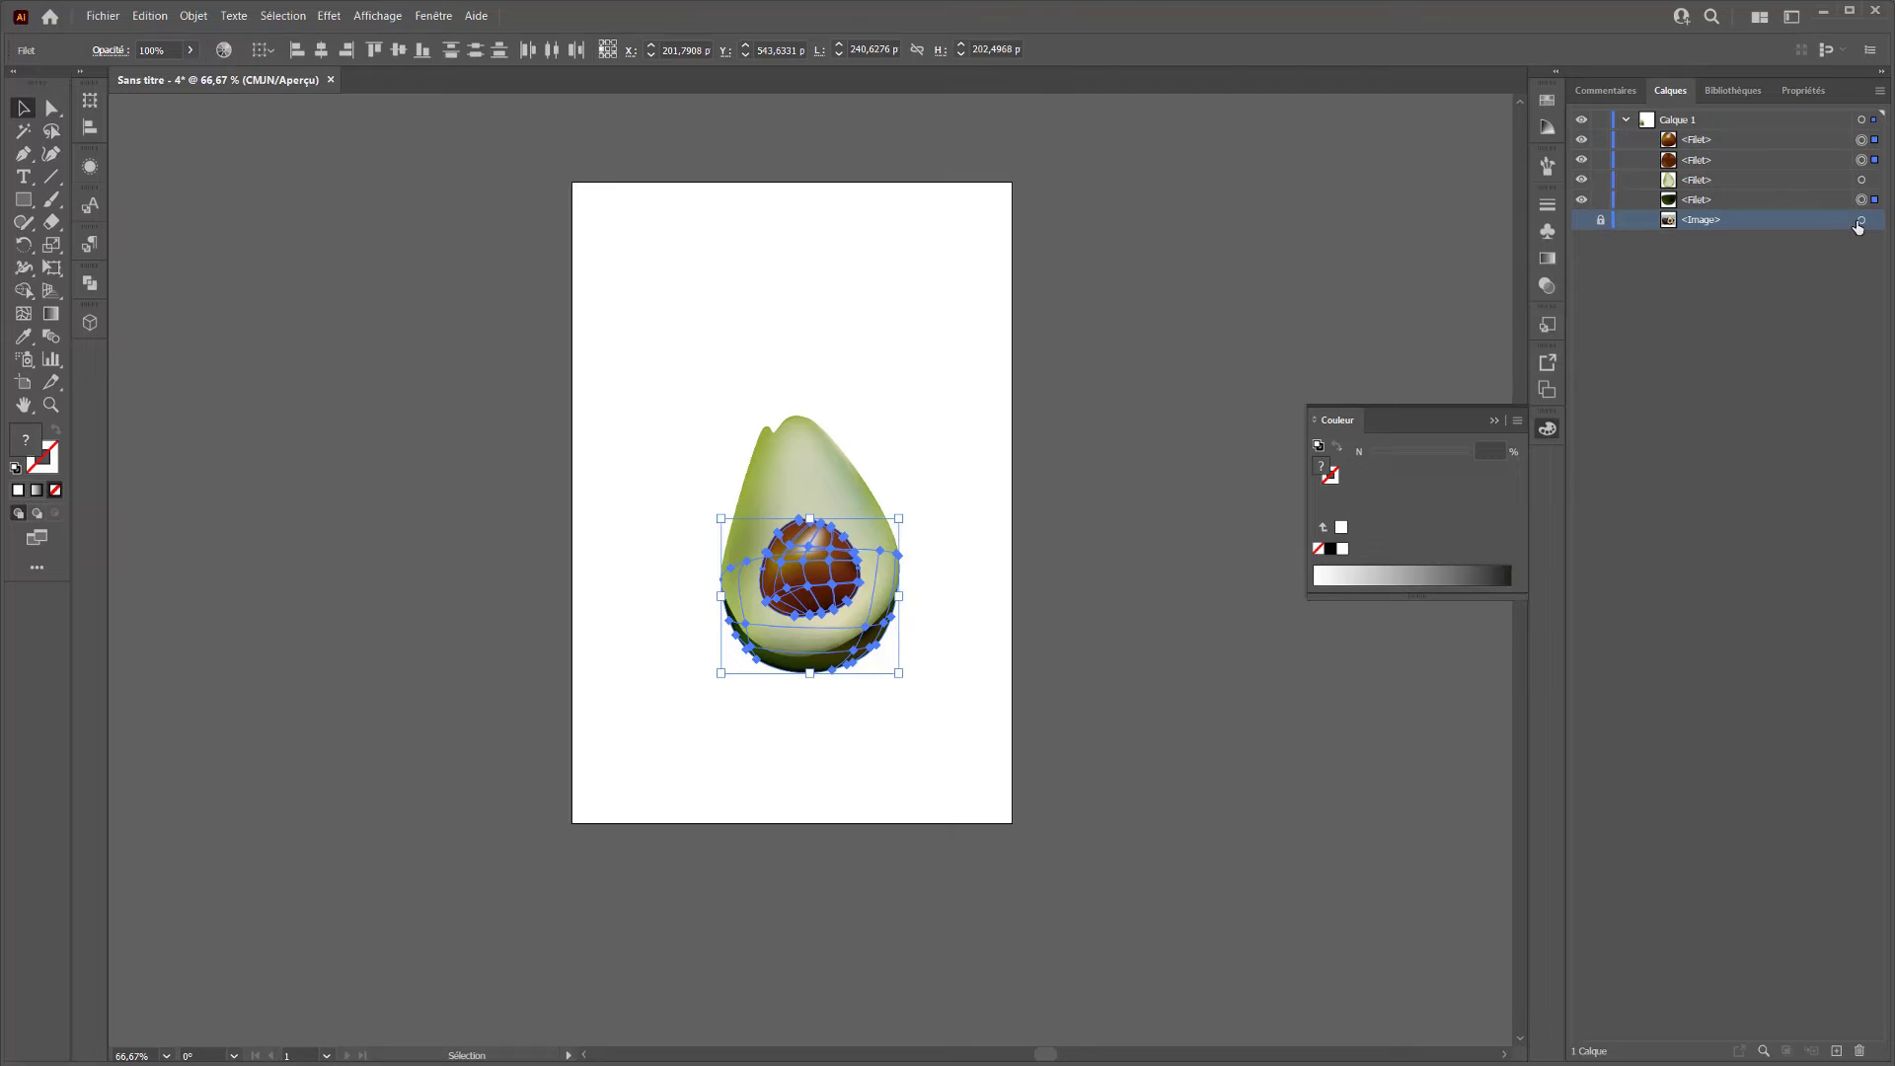
pyautogui.click(1860, 1050)
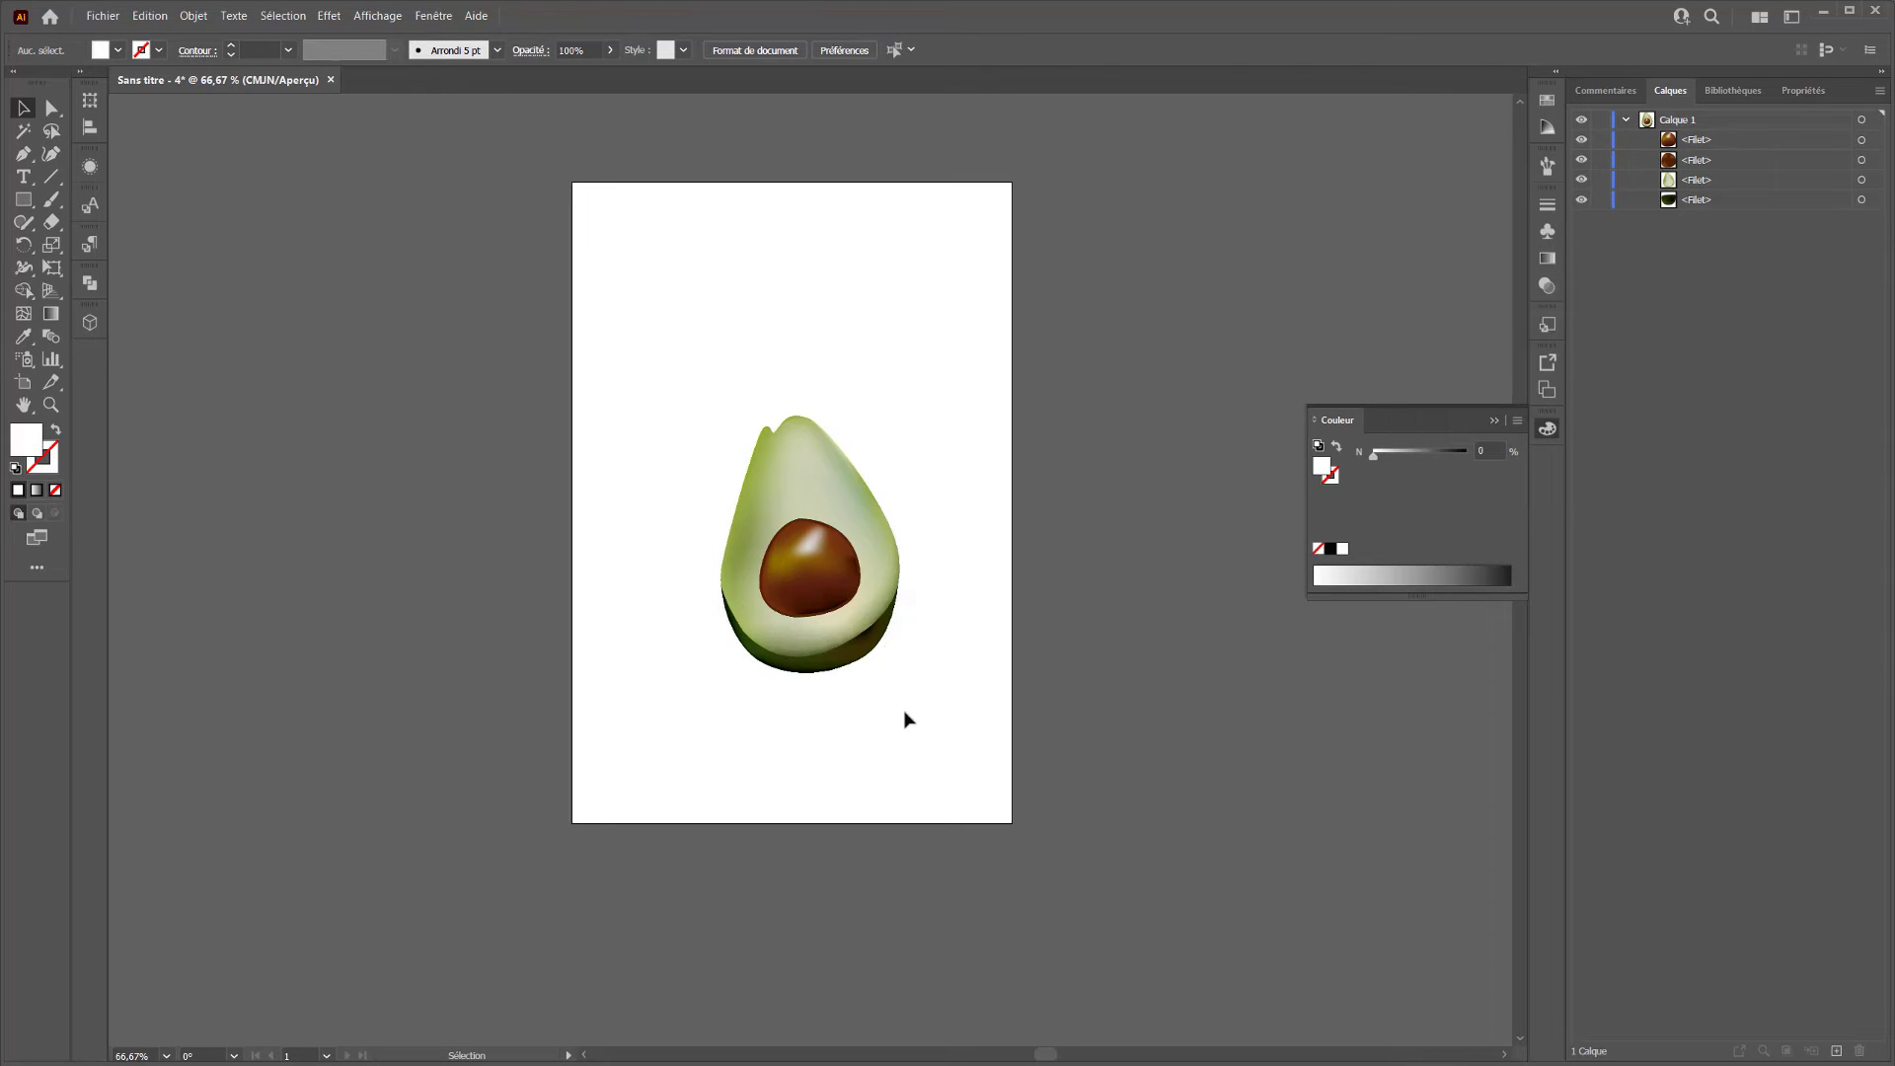
# Select the whole avocado and move it up and slightly left, nearer the center of the artboard.
pyautogui.moveTo(908, 719); pyautogui.dragTo(677, 376)
pyautogui.moveTo(825, 508)
pyautogui.mouseDown()
pyautogui.moveTo(765, 338)
pyautogui.moveTo(825, 335)
pyautogui.moveTo(805, 469)
pyautogui.mouseUp()
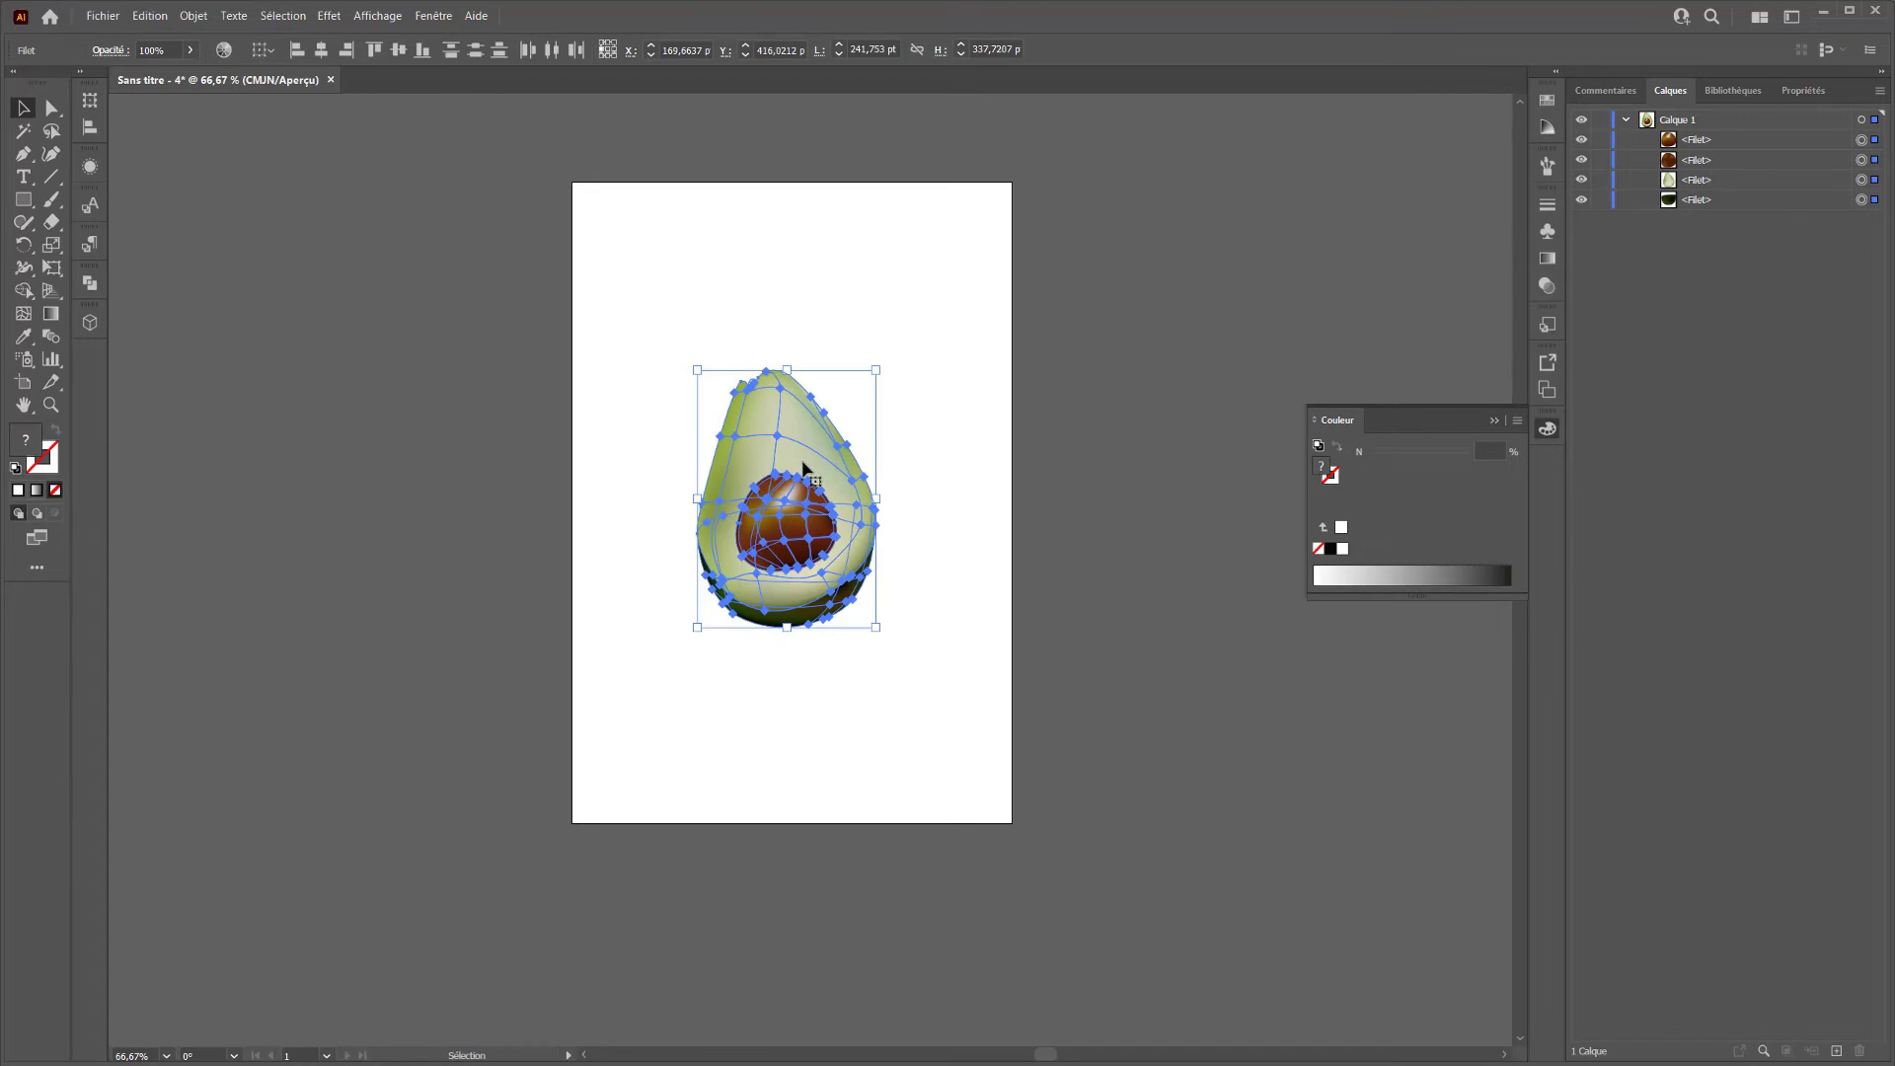